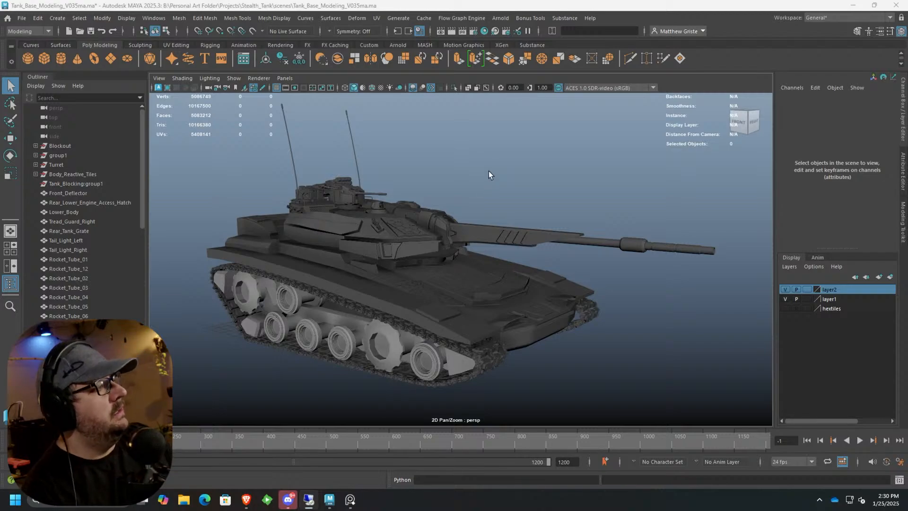
Inspect the tank's tracks, road wheels, sprockets and suspension arm from several angles.
scroll(439, 271, down, 2)
scroll(438, 268, up, 6)
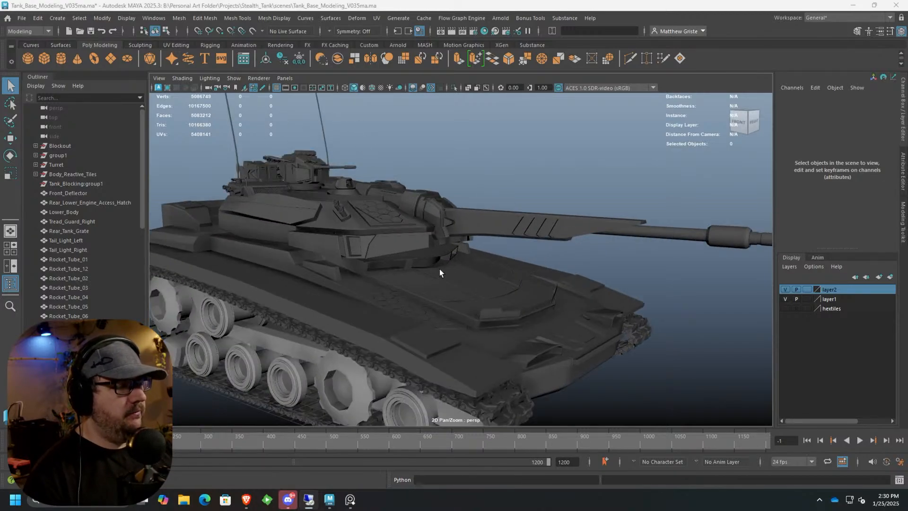
alt+drag(377, 321, 393, 322)
alt+middle_drag(392, 323, 549, 221)
scroll(550, 221, down, 5)
alt+drag(400, 258, 438, 285)
scroll(438, 285, up, 4)
alt+middle_drag(438, 285, 434, 253)
scroll(433, 254, up, 2)
mouse_move(434, 254)
alt+mouse_down()
mouse_move(450, 264)
mouse_move(435, 255)
alt+mouse_up()
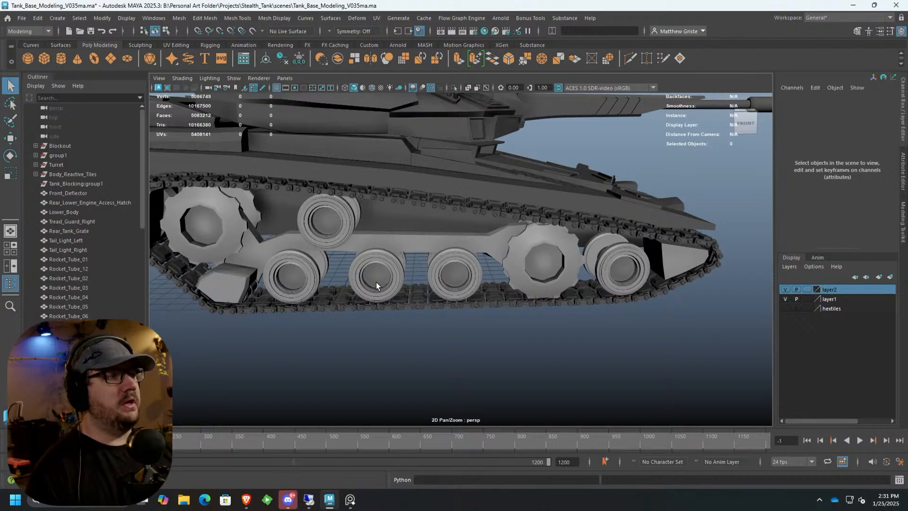
alt+drag(376, 282, 520, 271)
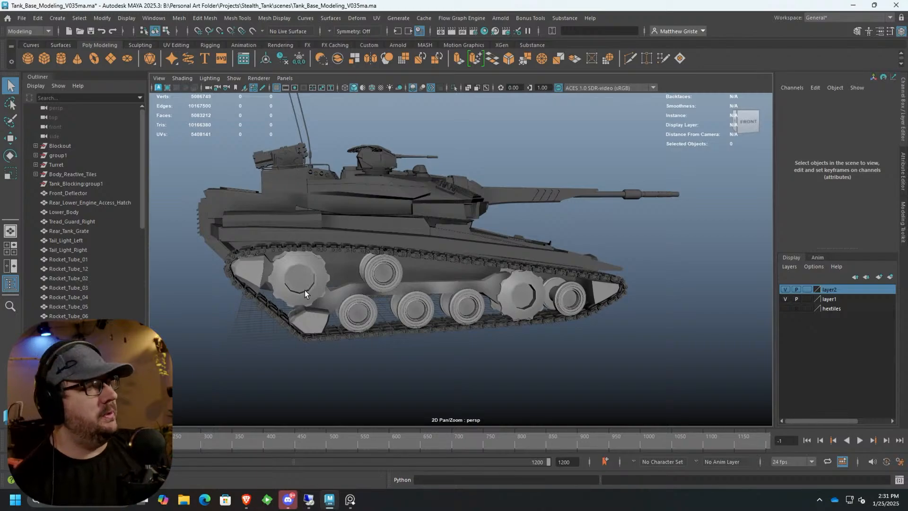
scroll(434, 337, up, 6)
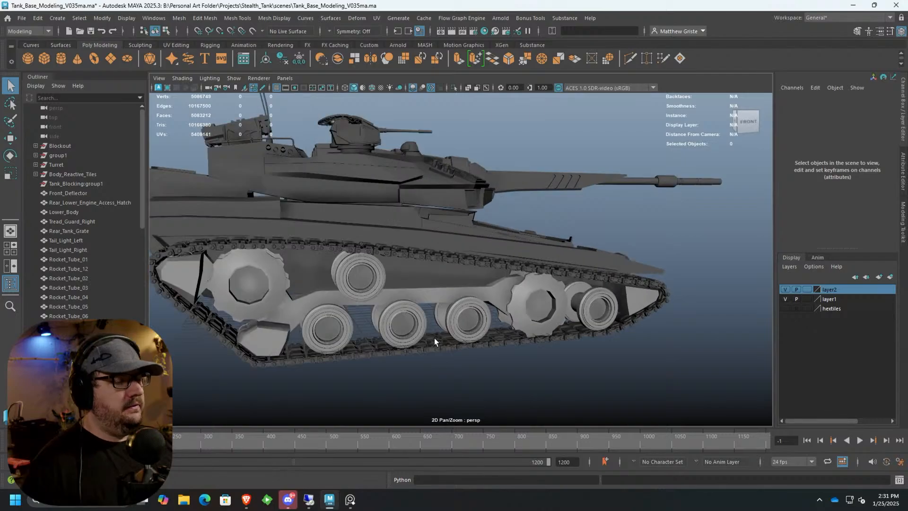
alt+drag(538, 327, 511, 268)
alt+drag(442, 191, 468, 241)
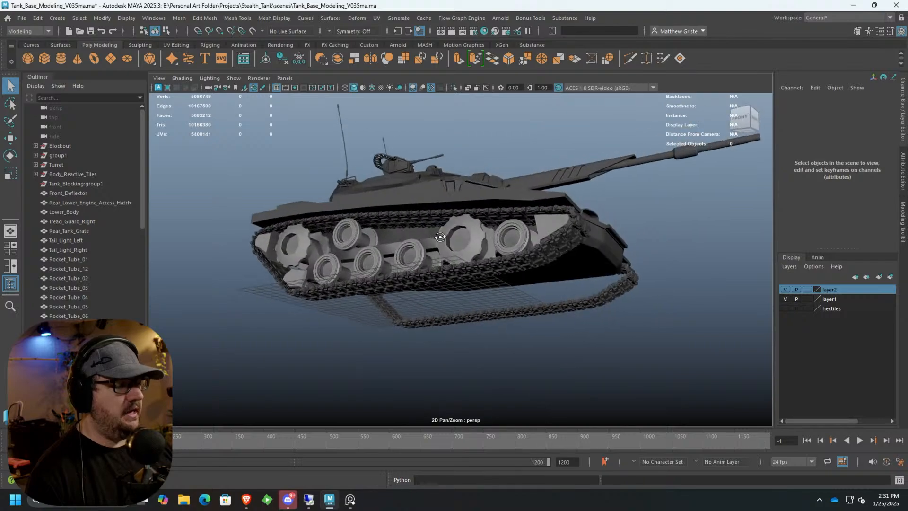
scroll(472, 243, up, 6)
scroll(518, 246, down, 3)
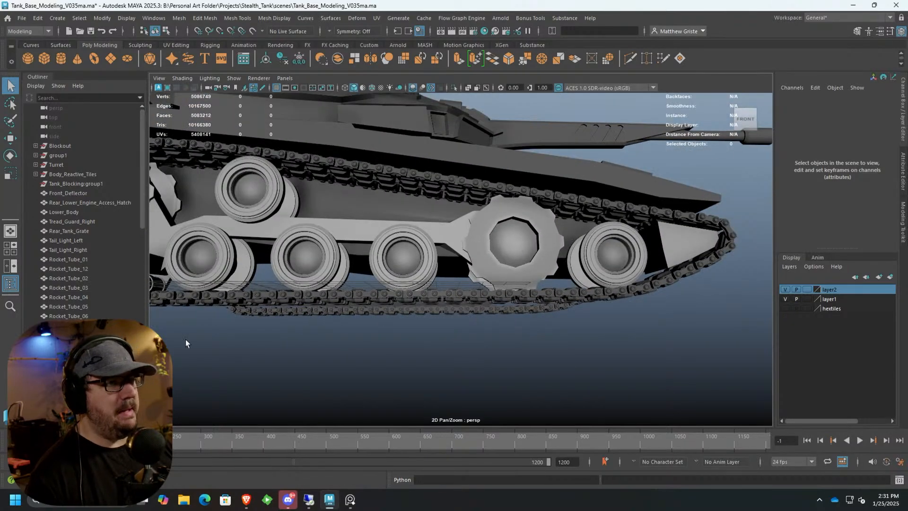
alt+drag(393, 203, 489, 222)
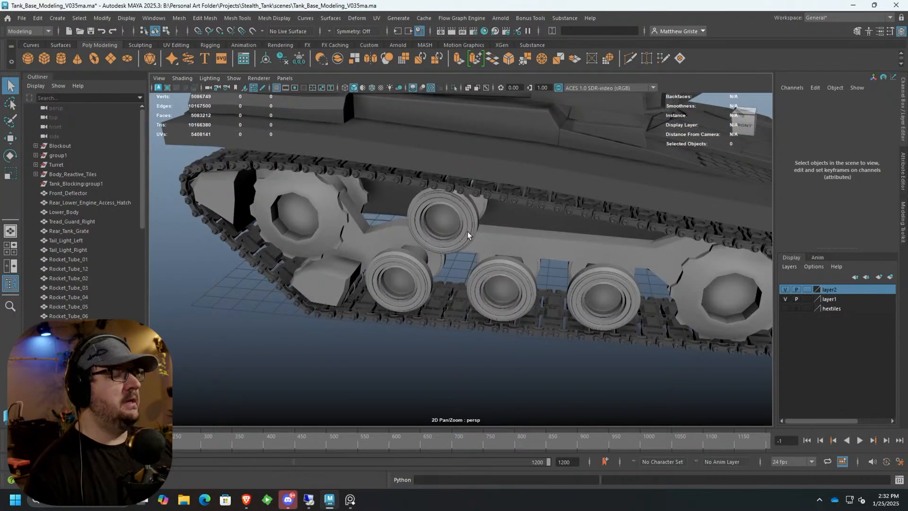
alt+drag(421, 223, 353, 222)
scroll(483, 212, down, 5)
scroll(552, 243, up, 3)
scroll(356, 222, up, 4)
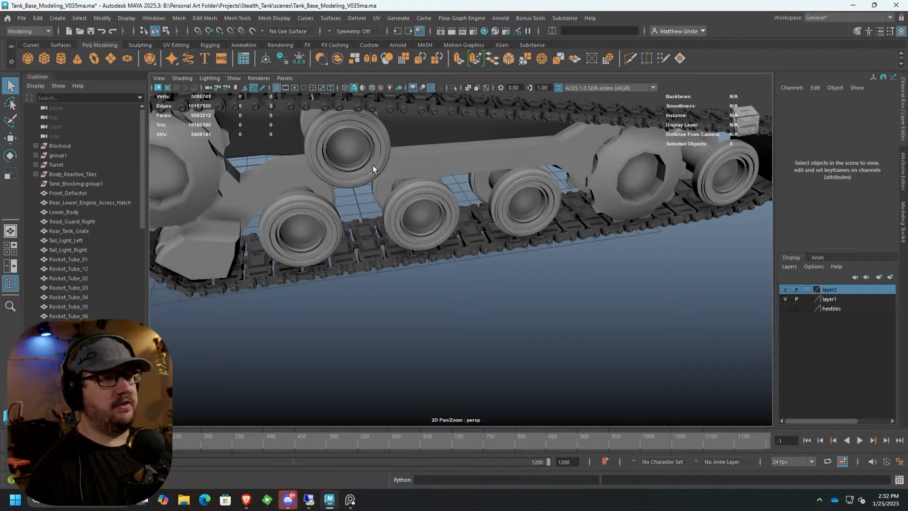
alt+drag(372, 165, 416, 283)
click(407, 155)
Switch to the reference image board and study the tracks and road wheels in the tank photos.
click(350, 500)
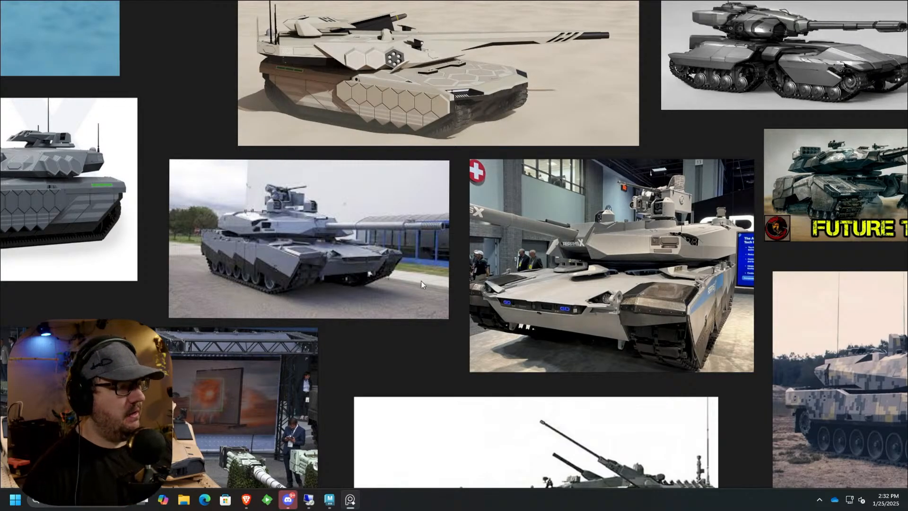
scroll(560, 341, up, 1)
scroll(560, 340, down, 4)
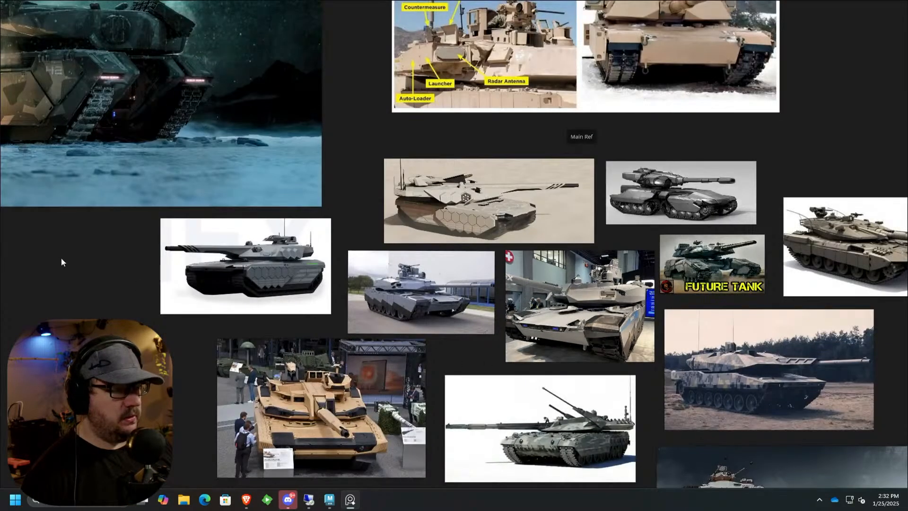
scroll(61, 258, up, 3)
scroll(388, 352, up, 3)
scroll(388, 352, down, 2)
middle_drag(518, 478, 314, 207)
scroll(649, 242, up, 3)
scroll(600, 175, up, 1)
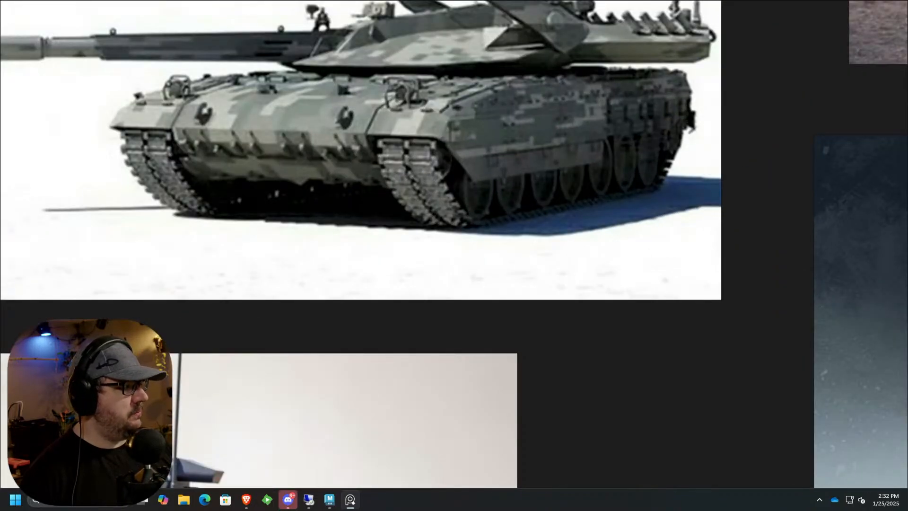
click(875, 8)
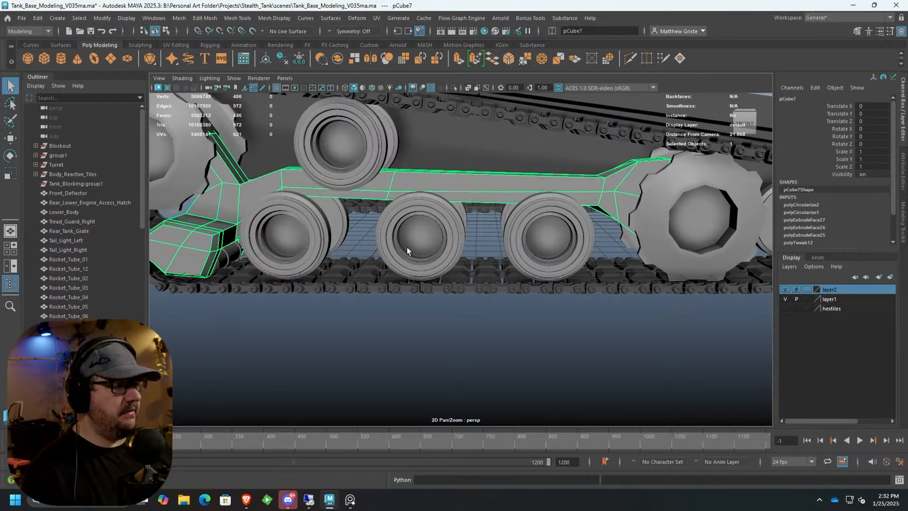
Slide the middle lower road wheel along the track to adjust its spacing from the neighbouring wheels.
click(433, 241)
key(w)
drag(449, 225, 424, 229)
alt+drag(396, 252, 452, 249)
alt+right_drag(452, 249, 492, 237)
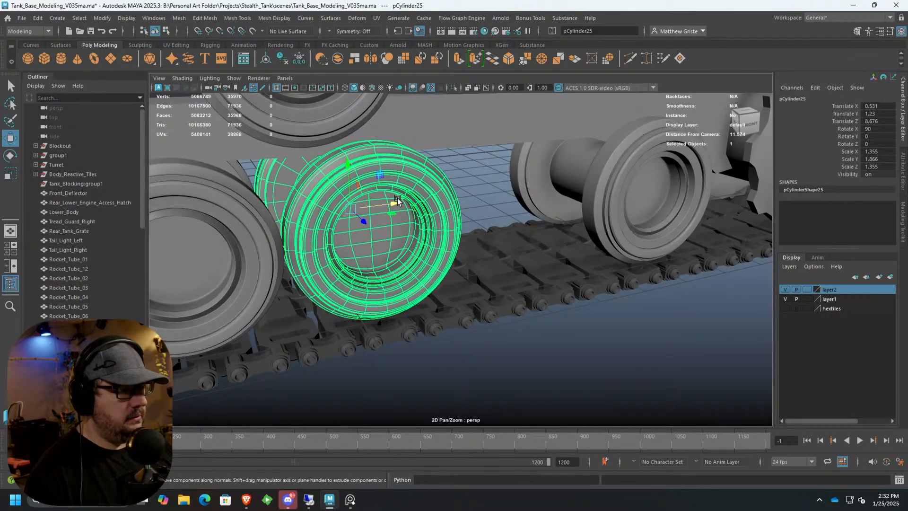
drag(397, 197, 487, 208)
Reposition the next lower road wheel and duplicate it so a fourth wheel sits before the front sprocket at Translate X 7.138.
click(560, 217)
scroll(561, 217, down, 5)
drag(591, 229, 558, 253)
key(ctrl+d)
scroll(589, 243, down, 4)
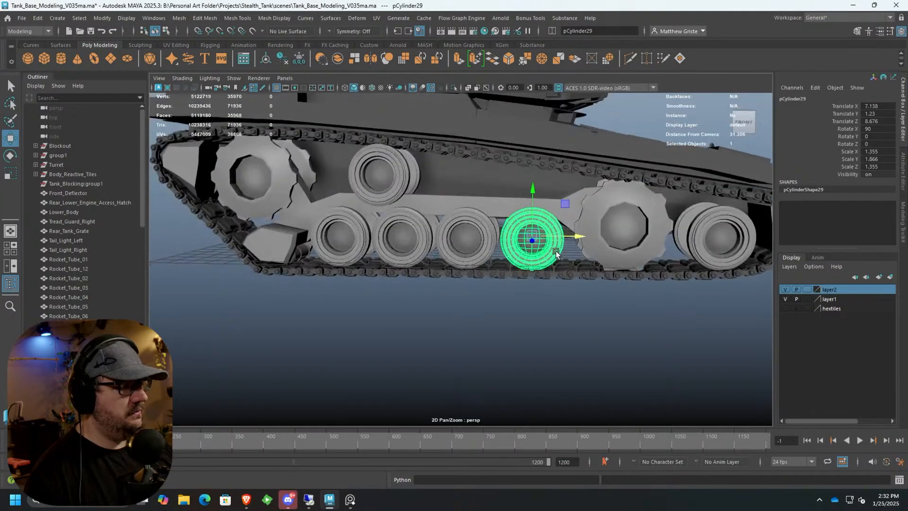
click(405, 355)
Review the row of four lower road wheels against the hull, tracks and sprockets from different angles.
scroll(424, 314, down, 5)
alt+drag(425, 314, 458, 302)
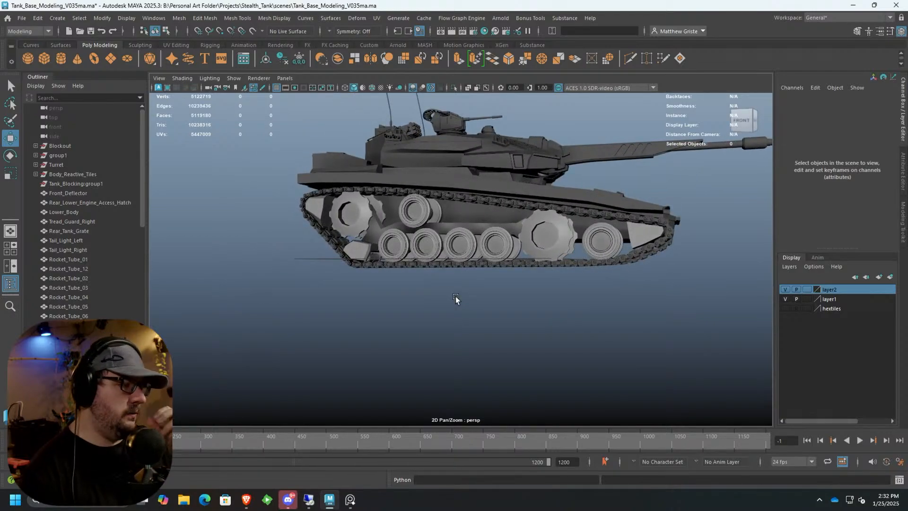
scroll(455, 299, up, 4)
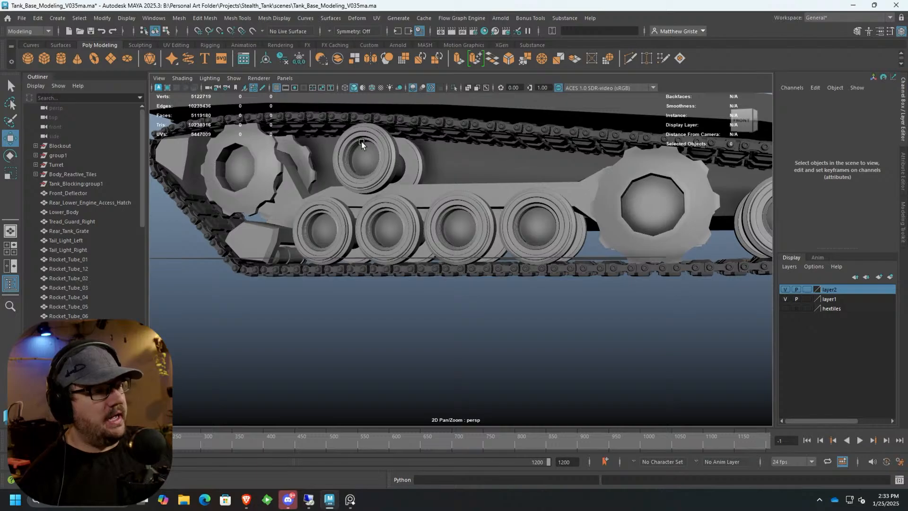
scroll(479, 170, down, 4)
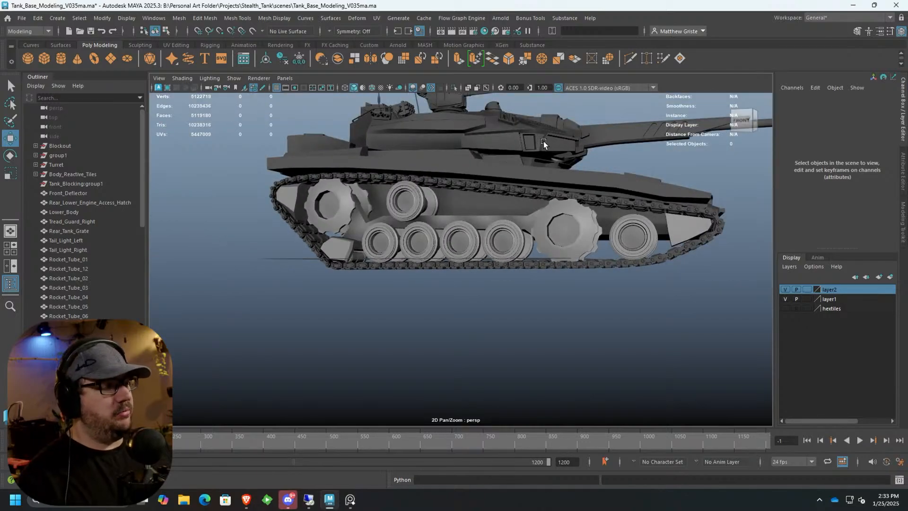
alt+drag(558, 149, 544, 175)
scroll(388, 216, up, 3)
alt+drag(388, 215, 470, 220)
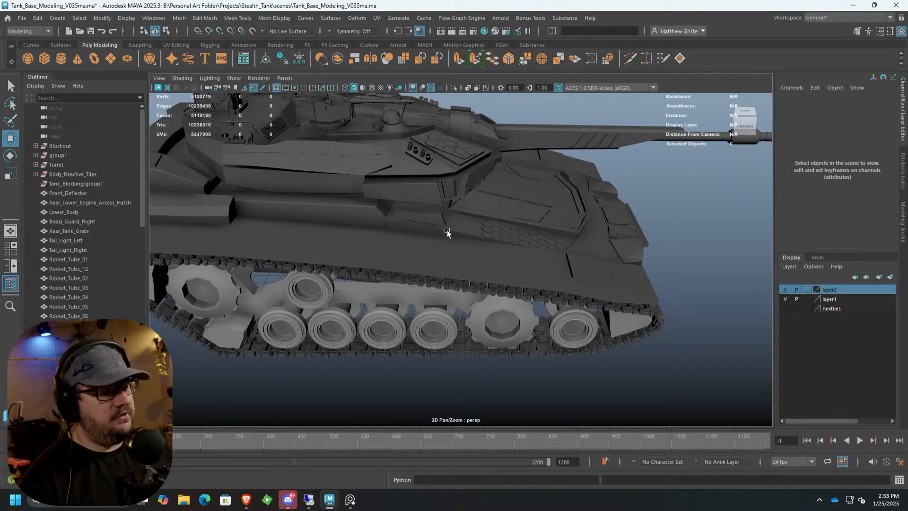
alt+drag(282, 365, 353, 277)
scroll(413, 268, up, 3)
alt+right_drag(354, 277, 126, 251)
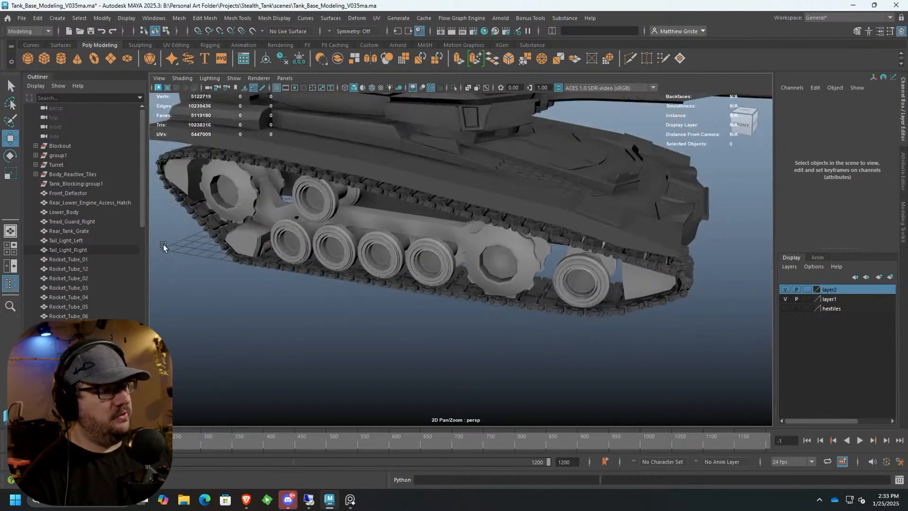
alt+right_drag(190, 244, 300, 232)
alt+drag(300, 232, 472, 283)
scroll(476, 242, up, 5)
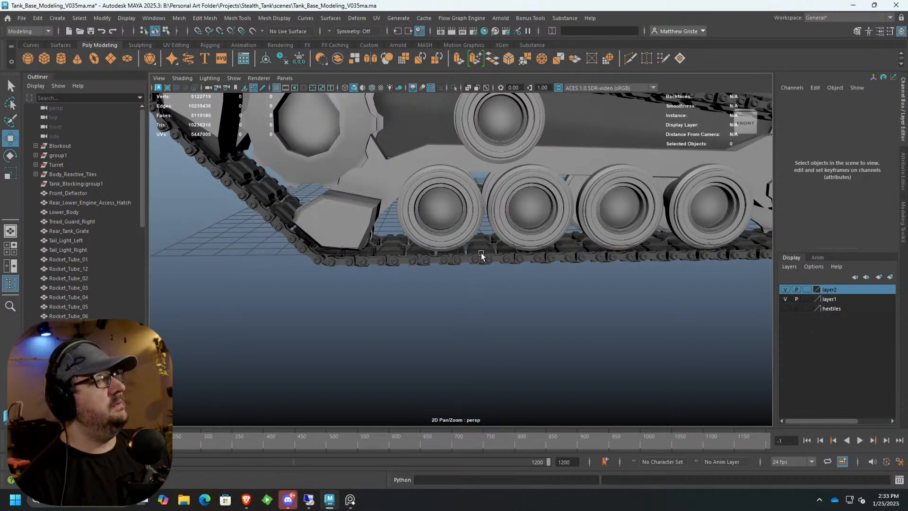
Examine how the suspension arm meets the lower road wheels and the rear end of the track.
scroll(481, 245, down, 3)
alt+middle_drag(480, 245, 486, 195)
scroll(487, 195, up, 5)
scroll(494, 197, down, 3)
alt+drag(495, 197, 365, 221)
scroll(390, 182, up, 5)
click(390, 183)
alt+drag(390, 183, 284, 229)
scroll(506, 182, down, 3)
scroll(315, 231, up, 3)
scroll(285, 229, up, 2)
alt+middle_drag(285, 229, 569, 265)
alt+drag(569, 264, 425, 226)
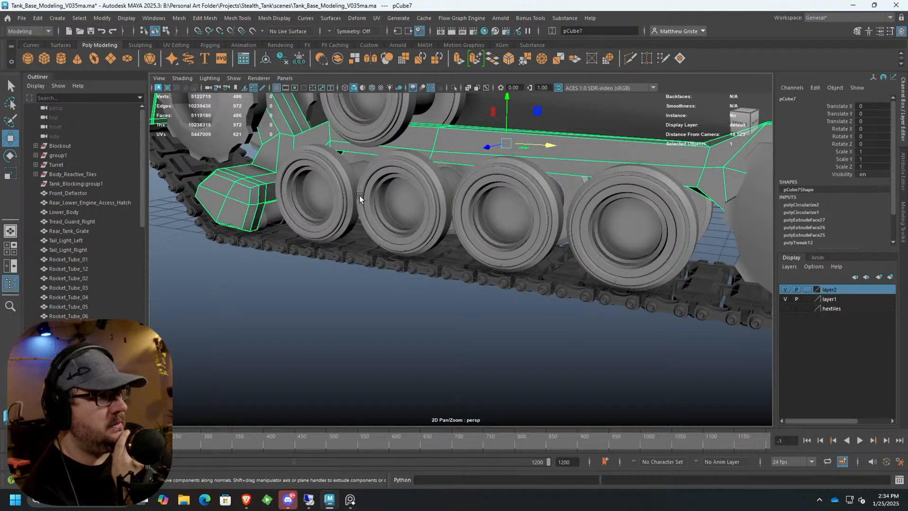
scroll(407, 128, down, 3)
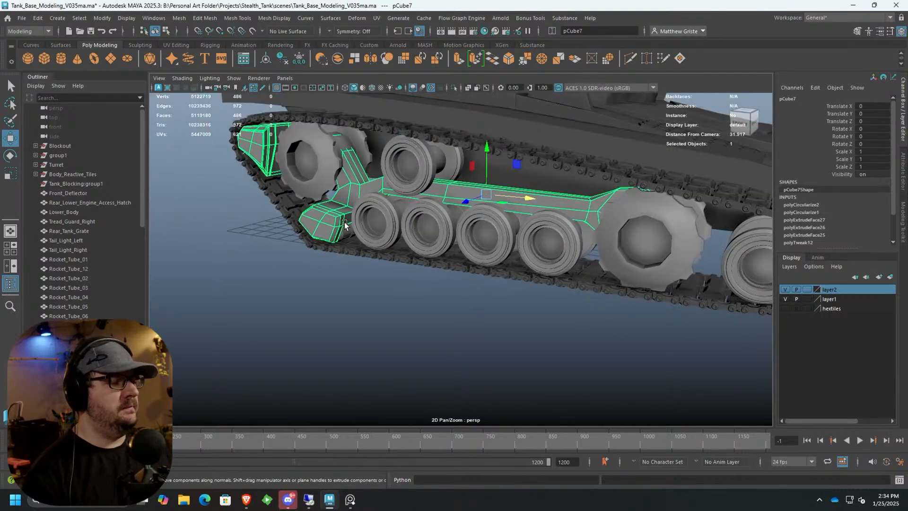
scroll(345, 222, up, 2)
alt+drag(350, 217, 393, 225)
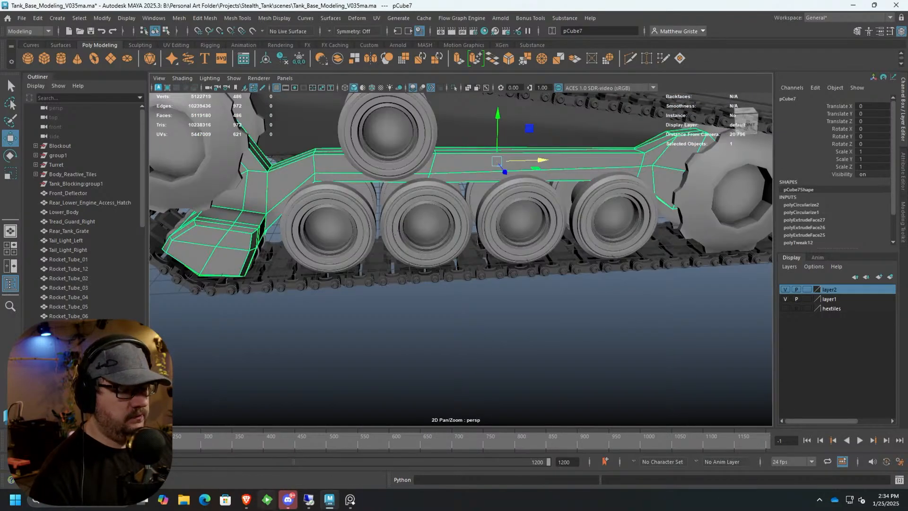
Search the web for images of "tank treads" in a new Brave tab.
click(246, 498)
click(466, 11)
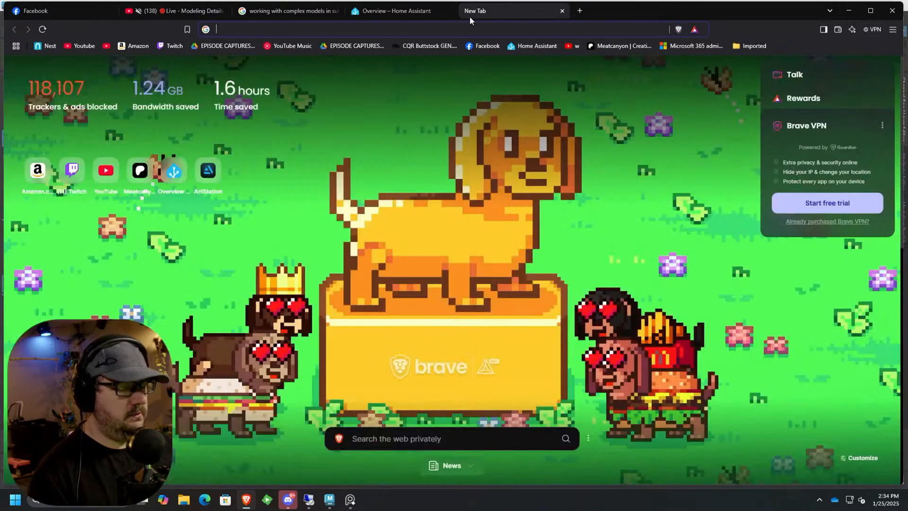
text(T)
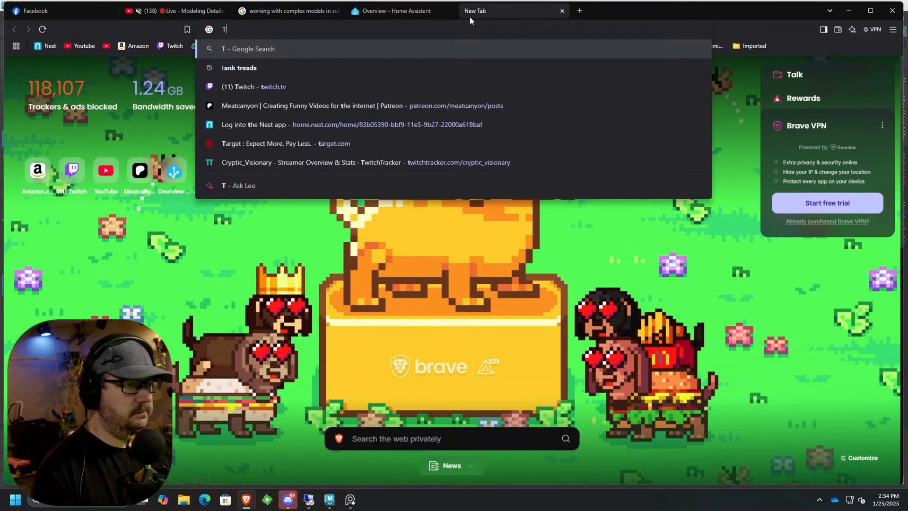
text(ank trea)
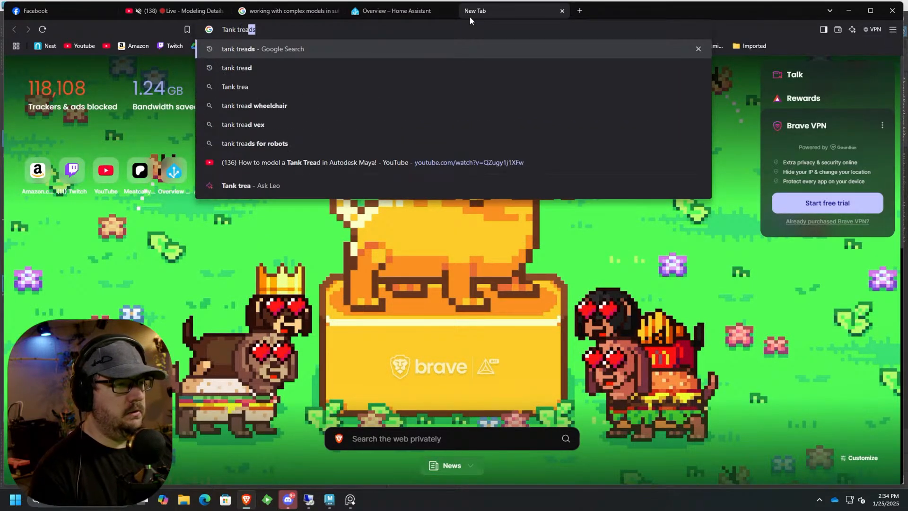
text(ds)
key(Return)
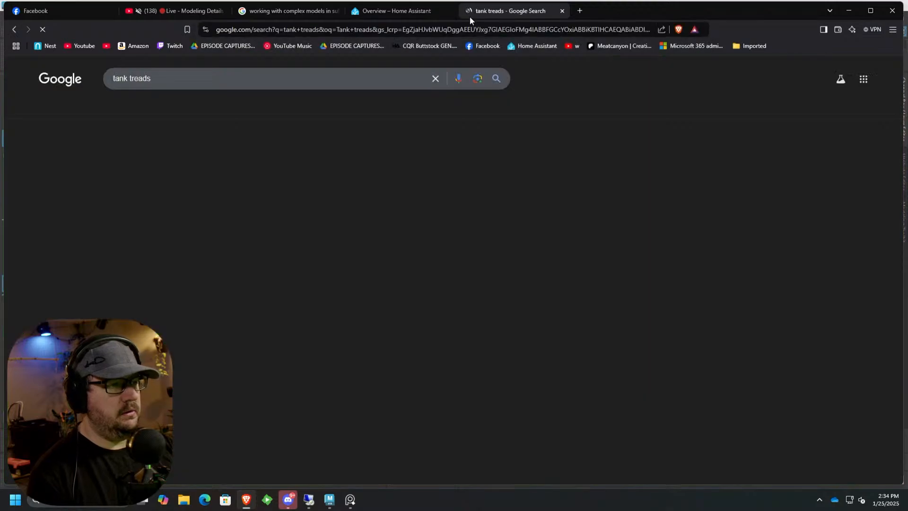
click(140, 109)
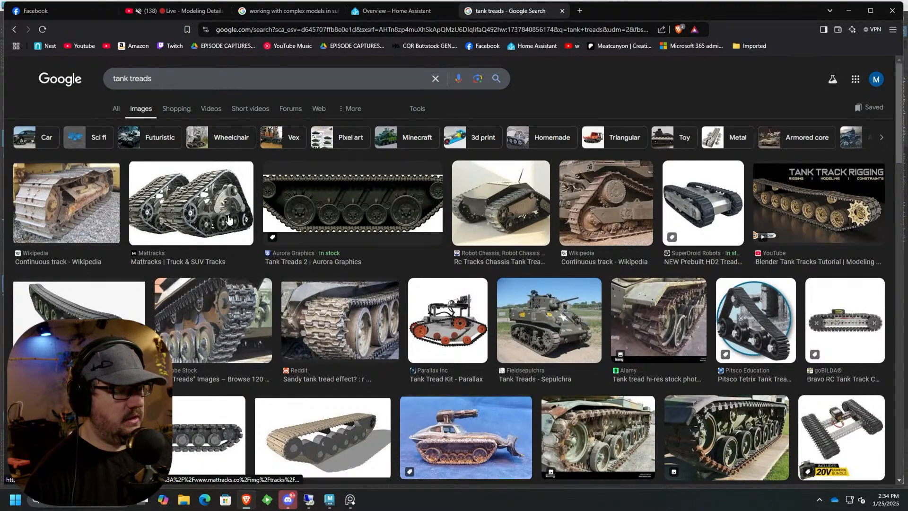
Enlarge the Mattracks and Adobe Stock tread photos to study their wheel layout, and return to Maya.
click(246, 223)
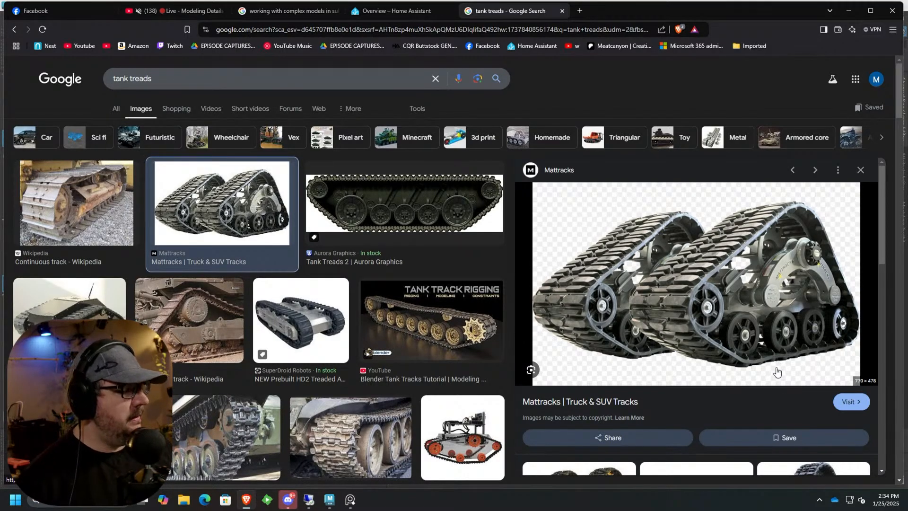
scroll(201, 372, down, 2)
click(201, 373)
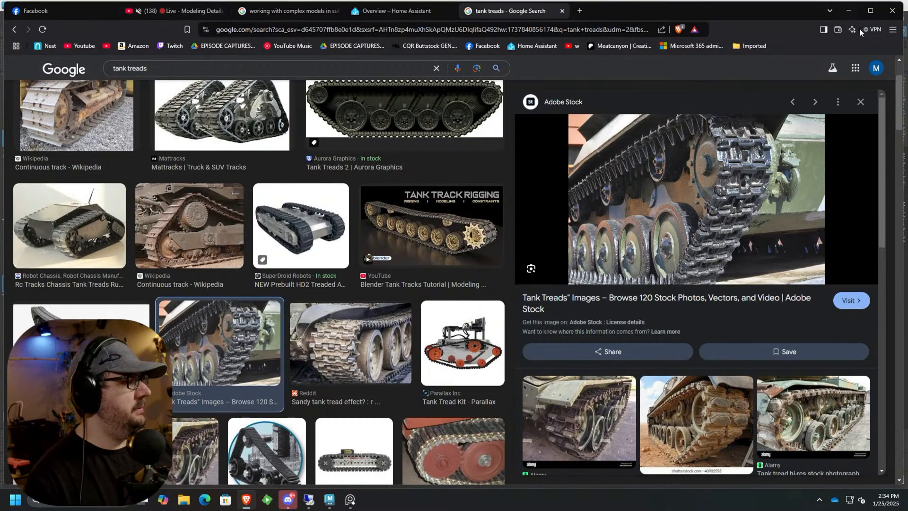
click(848, 10)
Create a polygon cylinder and move it out beside the lower road wheels to Translate Z 16.616.
alt+drag(362, 224, 106, 81)
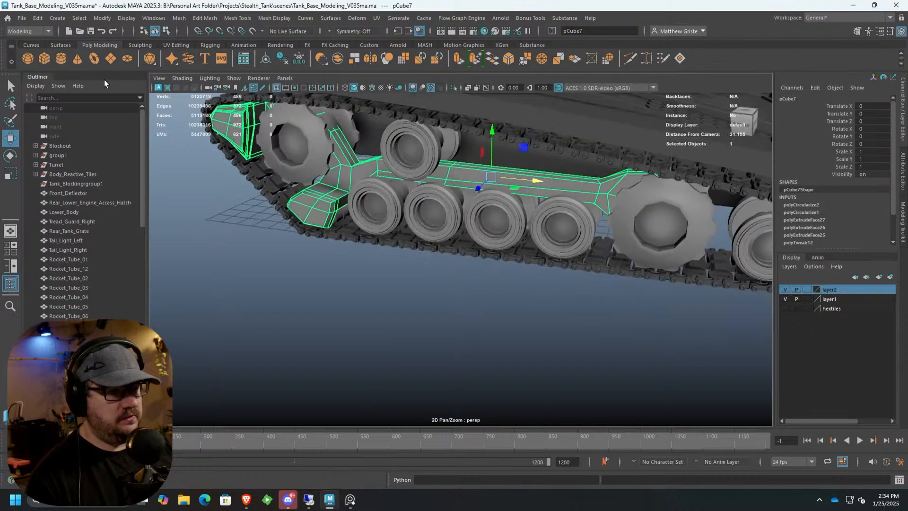
click(59, 60)
scroll(409, 194, down, 3)
alt+drag(410, 194, 507, 182)
drag(436, 229, 447, 279)
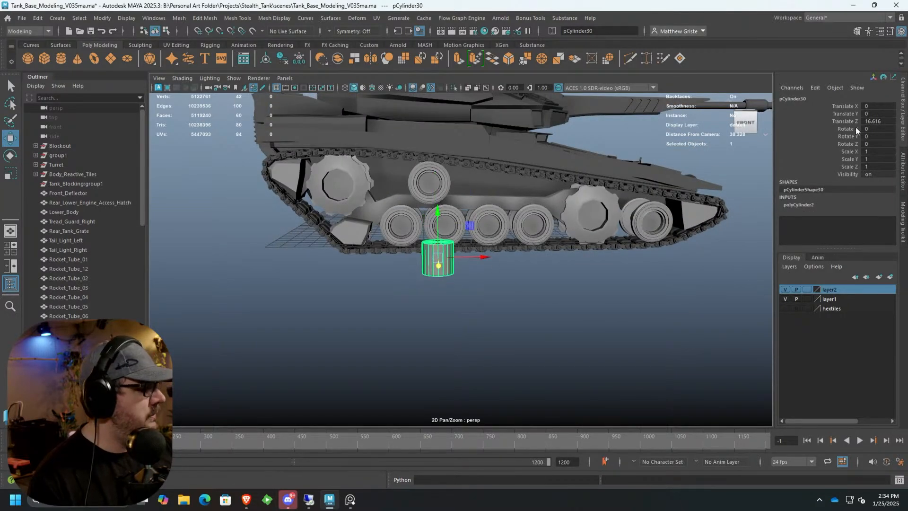
Rotate the new cylinder onto its side by setting its Rotate X to 90.
key(e)
drag(439, 237, 436, 315)
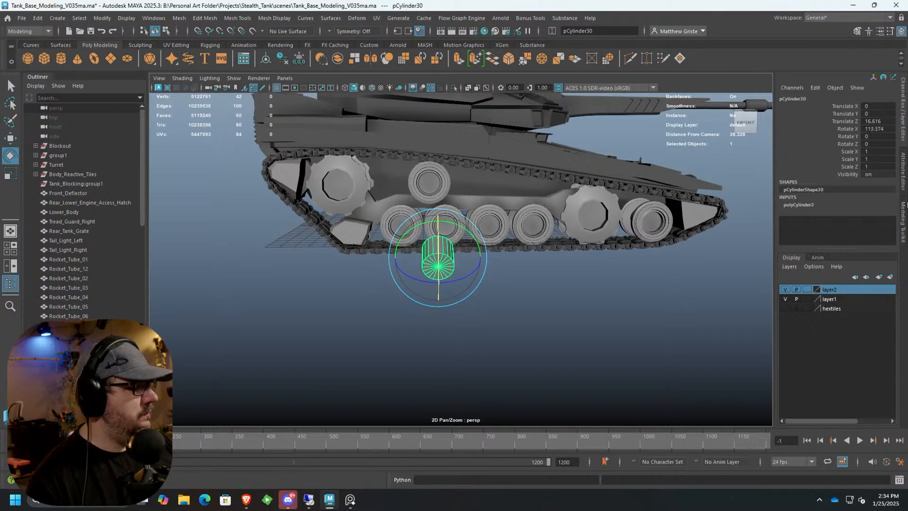
double_click(872, 129)
text(90)
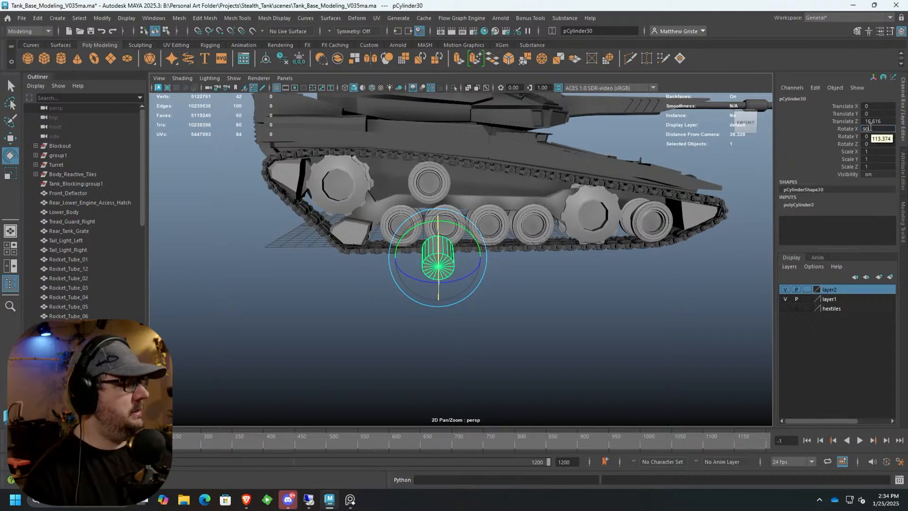
key(Return)
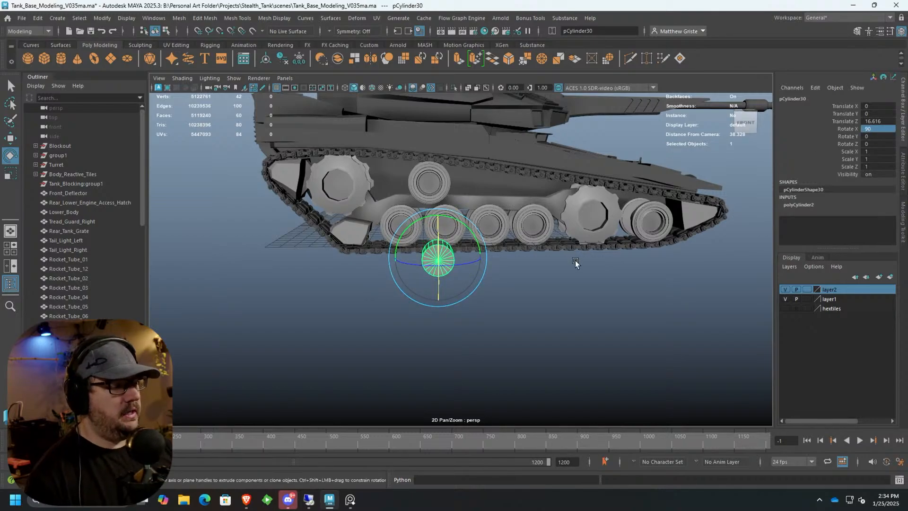
Scale the new cylinder into a wide, short drum with Scale X and Z 1.568 and Scale Y 0.735.
key(f)
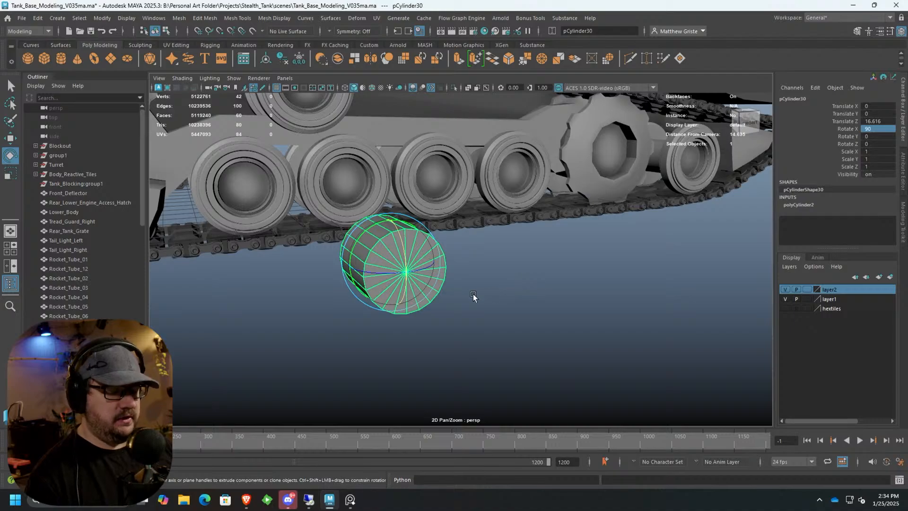
key(r)
drag(387, 257, 440, 288)
alt+right_drag(226, 223, 298, 236)
alt+middle_drag(298, 235, 429, 240)
Select both end caps of the cylinder and extrude them with an inset to form a rim on each side.
right_drag(429, 240, 433, 251)
alt+drag(458, 271, 414, 272)
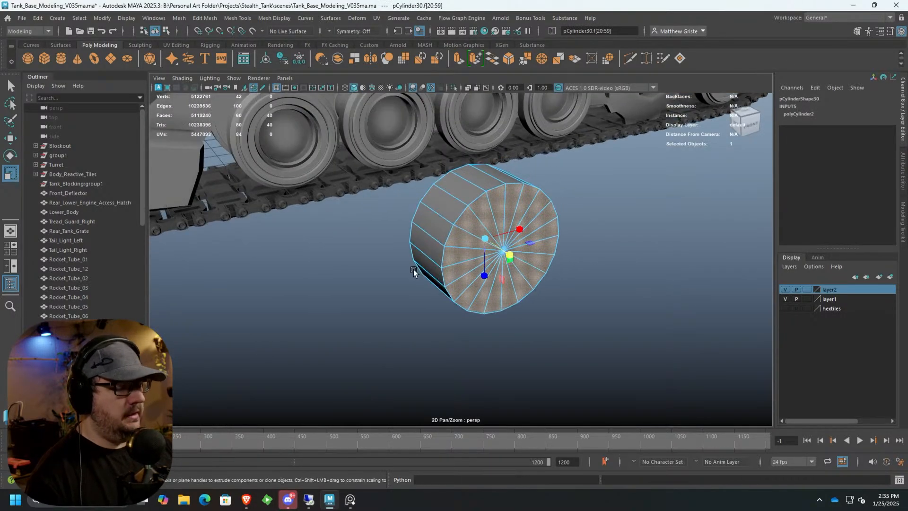
key(f)
key(ctrl+e)
drag(480, 202, 473, 201)
alt+drag(536, 218, 442, 203)
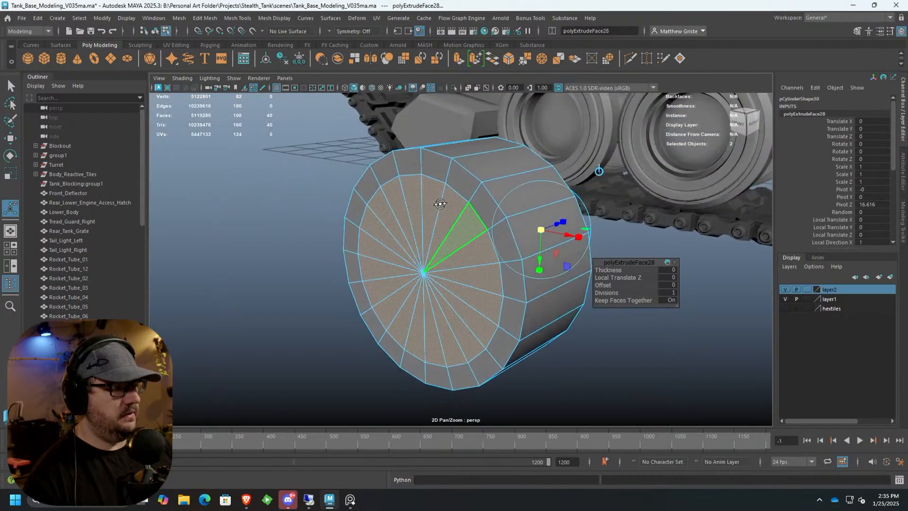
Extrude the inset caps into the cylinder from both sides and delete the cap faces to open a hole through it.
key(ctrl+e)
alt+drag(552, 222, 528, 235)
key(Delete)
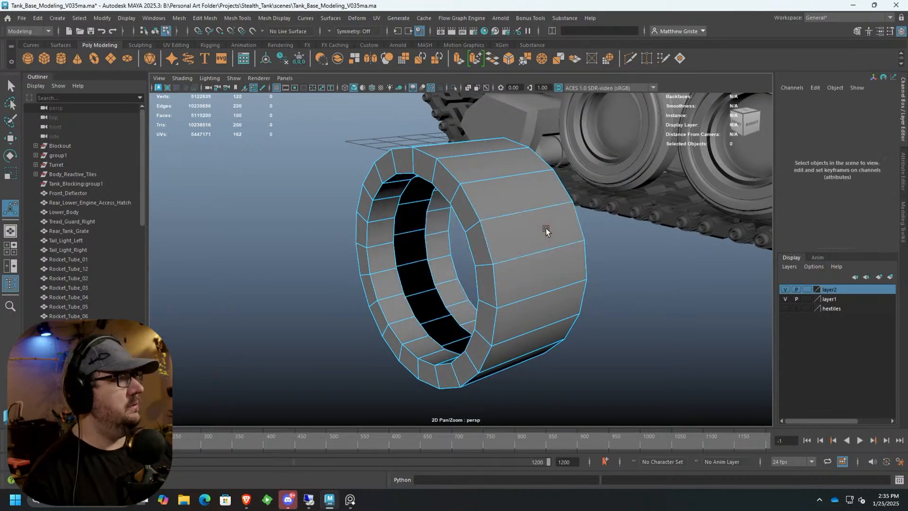
Sew the open border edges around the gap on the ring's inner wall together.
alt+drag(479, 201, 608, 243)
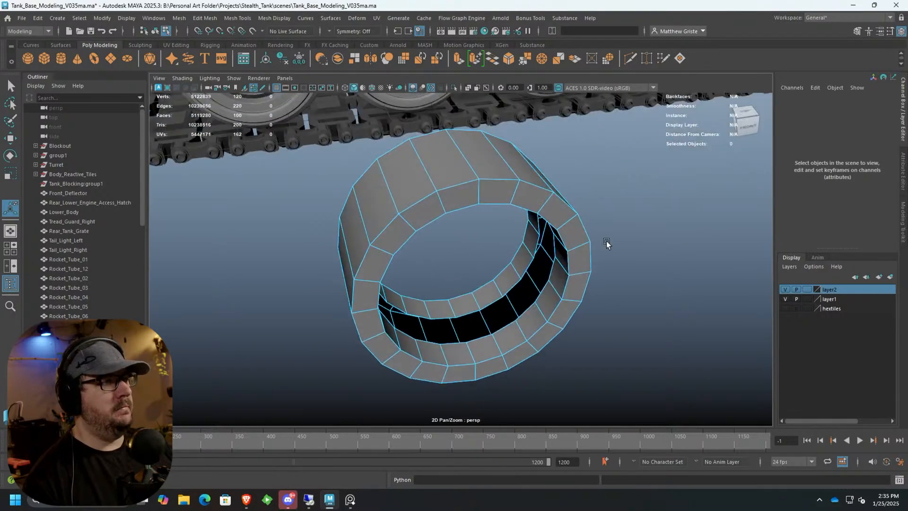
scroll(608, 243, up, 6)
right_drag(586, 218, 589, 193)
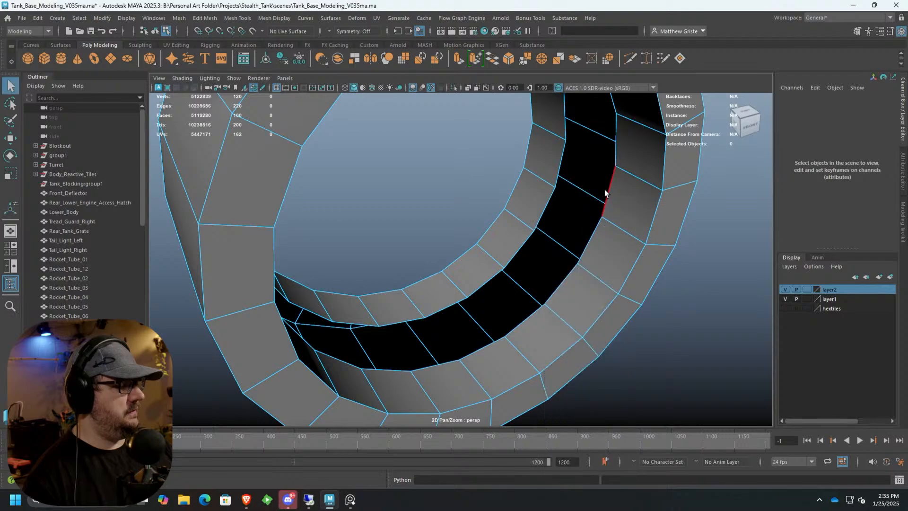
double_click(607, 189)
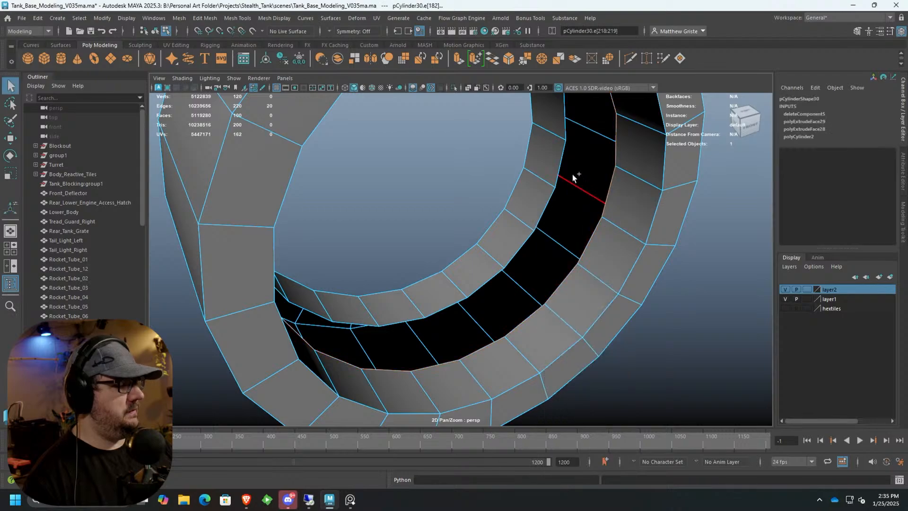
click(525, 60)
scroll(456, 259, down, 8)
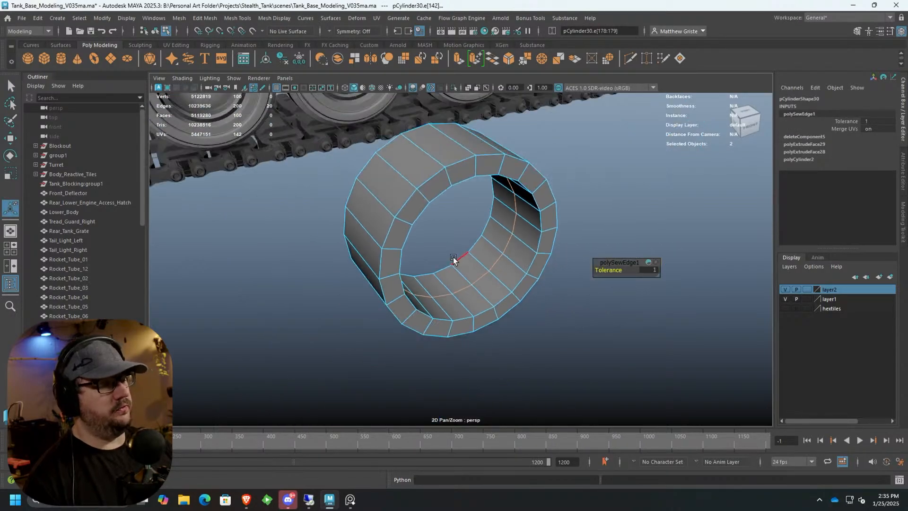
Scale the whole ring down to Scale X 0.917, Y 0.43 and Z 0.917.
alt+drag(456, 259, 365, 243)
right_drag(506, 173, 536, 165)
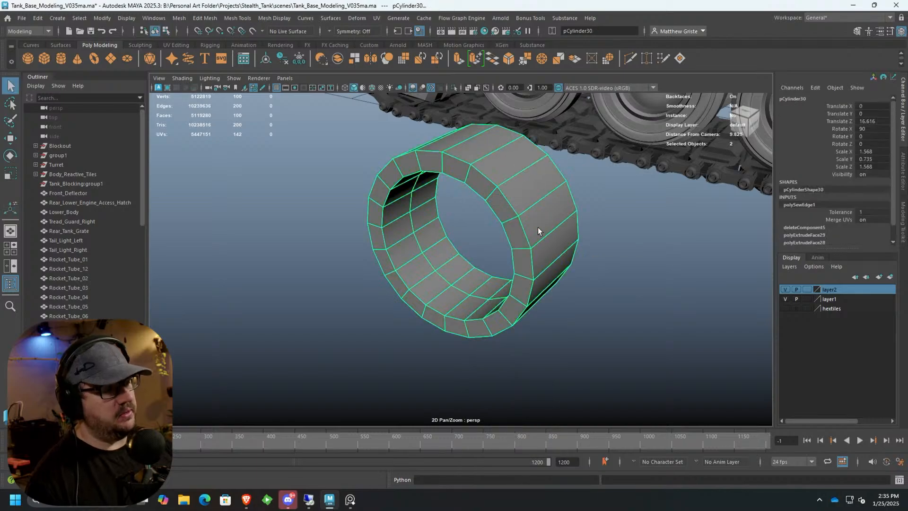
scroll(573, 257, up, 3)
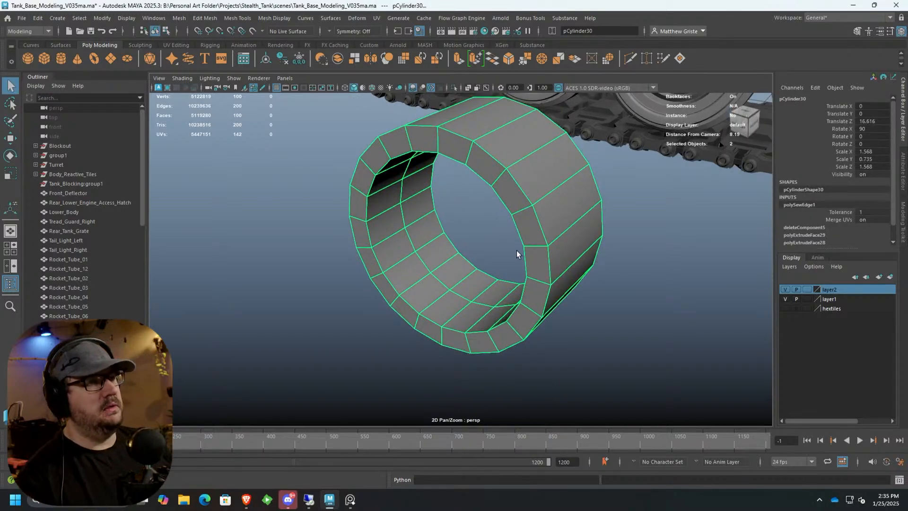
alt+drag(516, 250, 499, 258)
scroll(498, 243, down, 3)
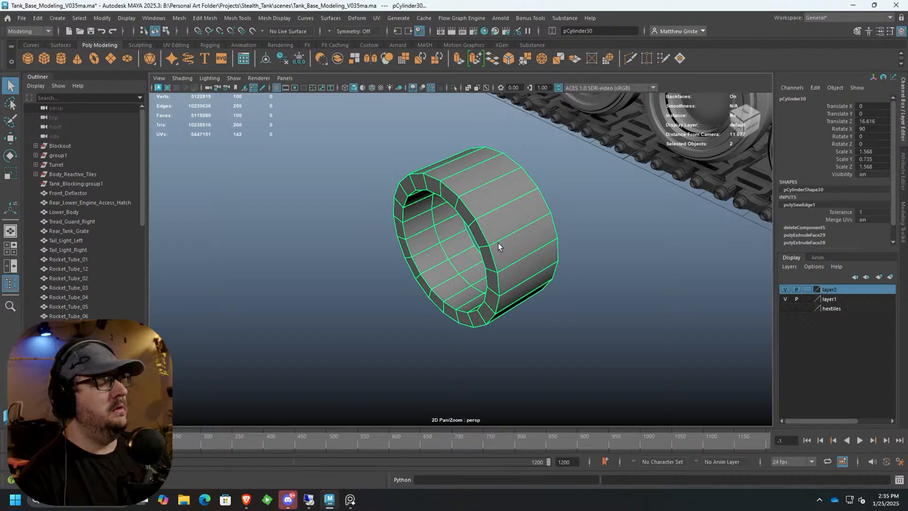
scroll(498, 243, down, 5)
alt+drag(490, 239, 545, 234)
scroll(505, 261, up, 3)
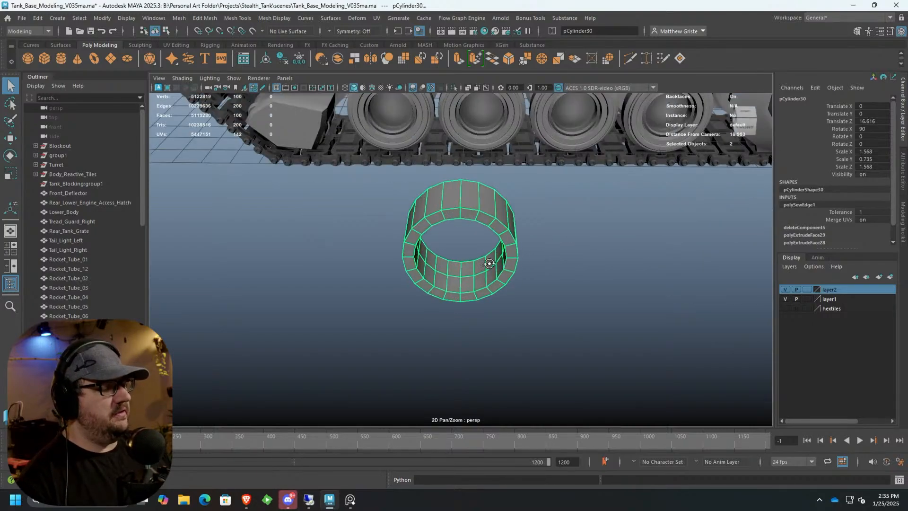
alt+drag(486, 260, 516, 276)
scroll(516, 275, up, 2)
key(r)
drag(445, 236, 462, 252)
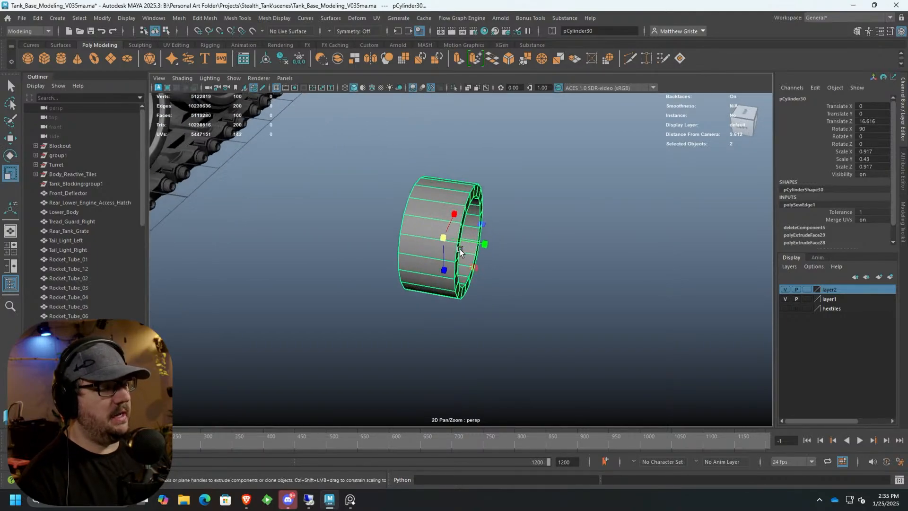
Cut three edge loops around the ring's outer wall with Multi-Cut: one in the middle and one near each rim.
alt+right_drag(304, 141, 412, 224)
alt+drag(410, 224, 464, 225)
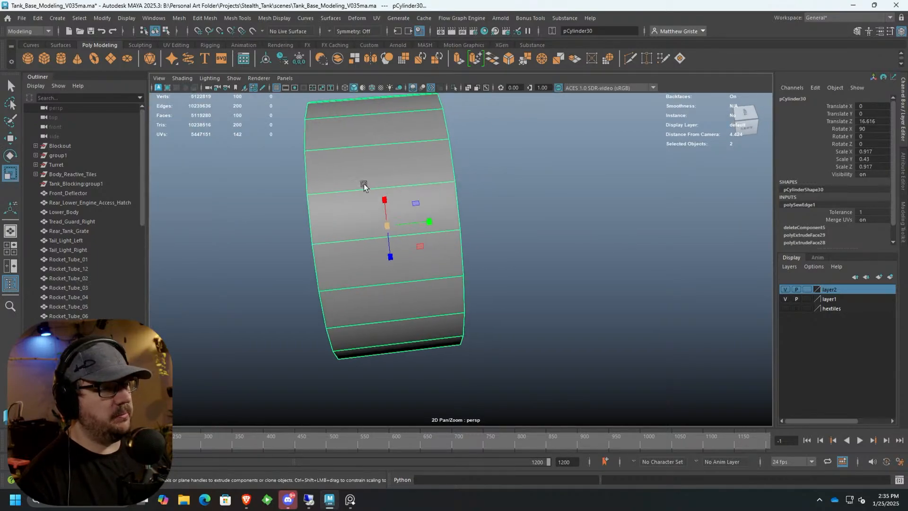
click(236, 18)
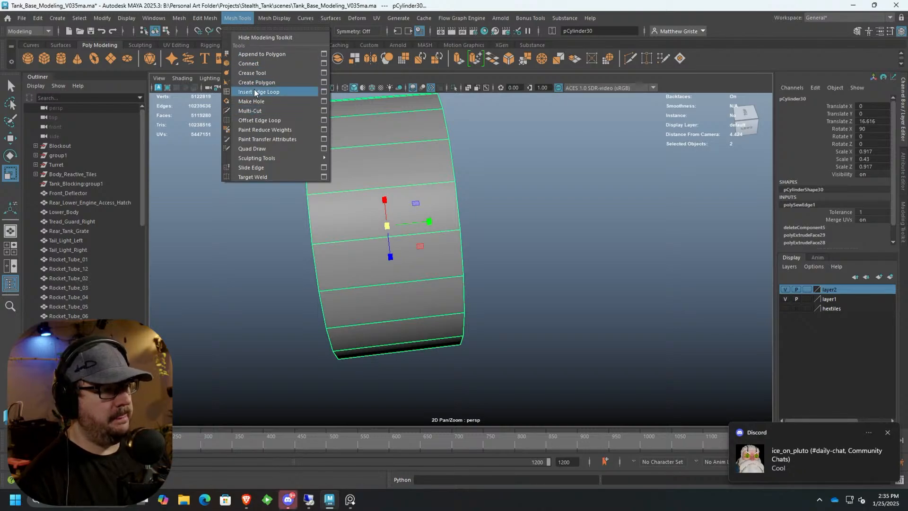
click(251, 111)
ctrl+click(388, 187)
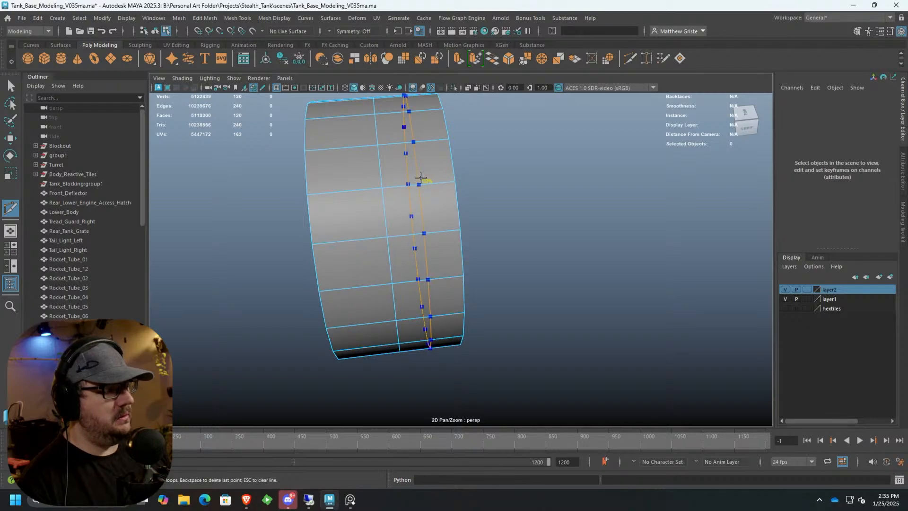
ctrl+click(440, 183)
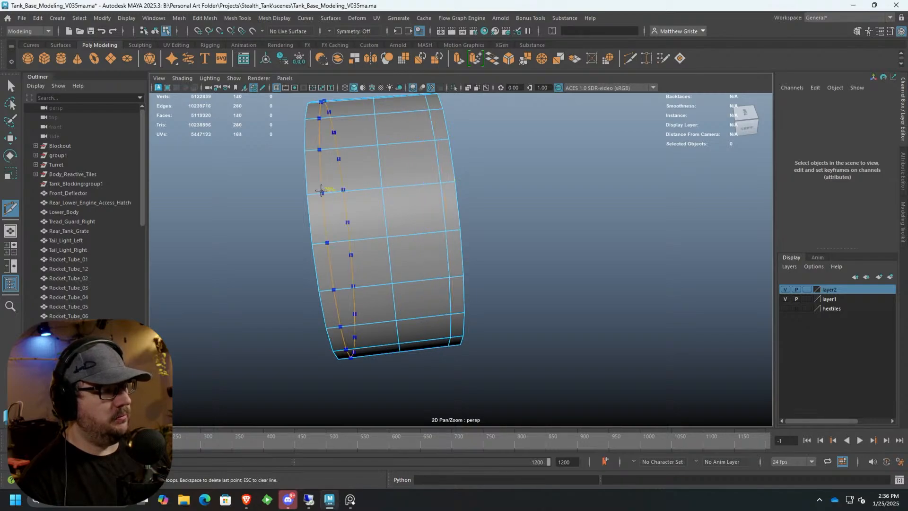
ctrl+click(328, 191)
alt+drag(328, 191, 419, 208)
key(q)
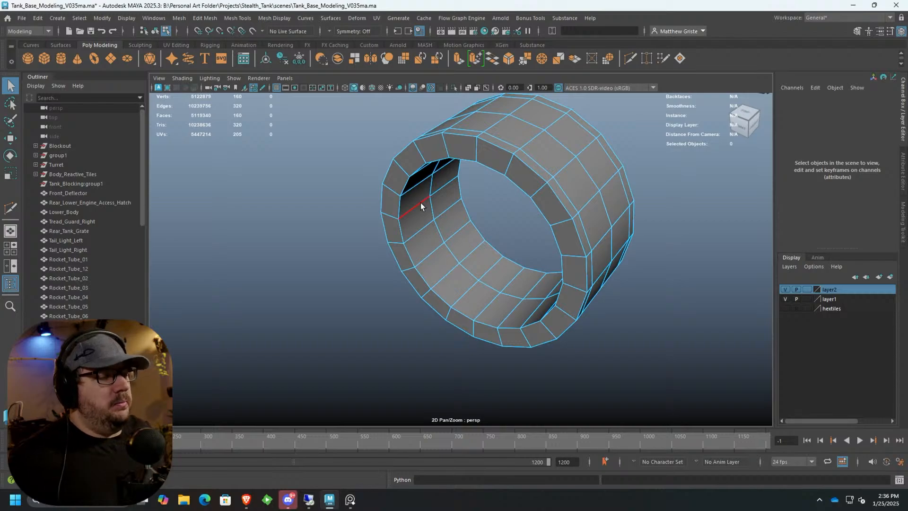
Select a two-by-two block of outer wall faces on each of two opposite sides of the ring, leaving out the rim strips.
alt+drag(420, 203, 404, 186)
mouse_move(427, 180)
right_down()
mouse_move(429, 188)
mouse_move(430, 181)
right_up()
click(423, 135)
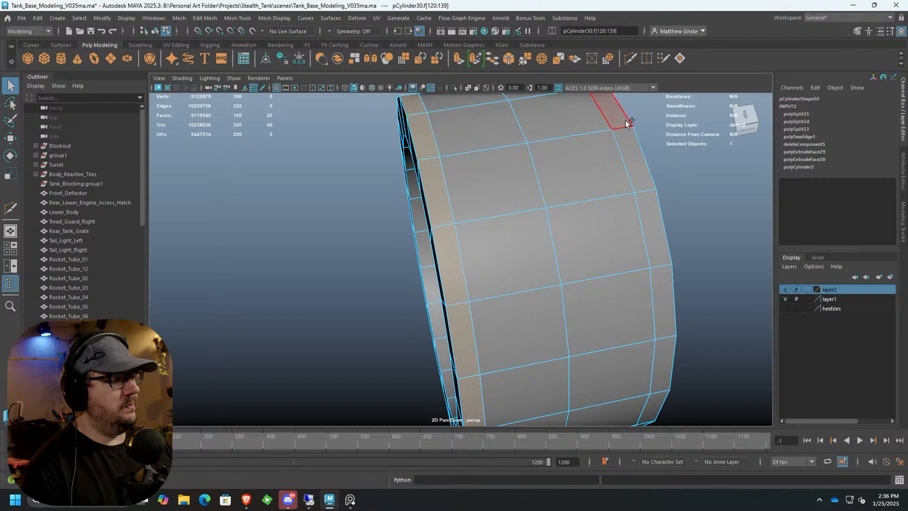
click(550, 152)
alt+drag(549, 152, 386, 169)
shift+click(361, 163)
shift+click(356, 206)
alt+drag(371, 208, 472, 180)
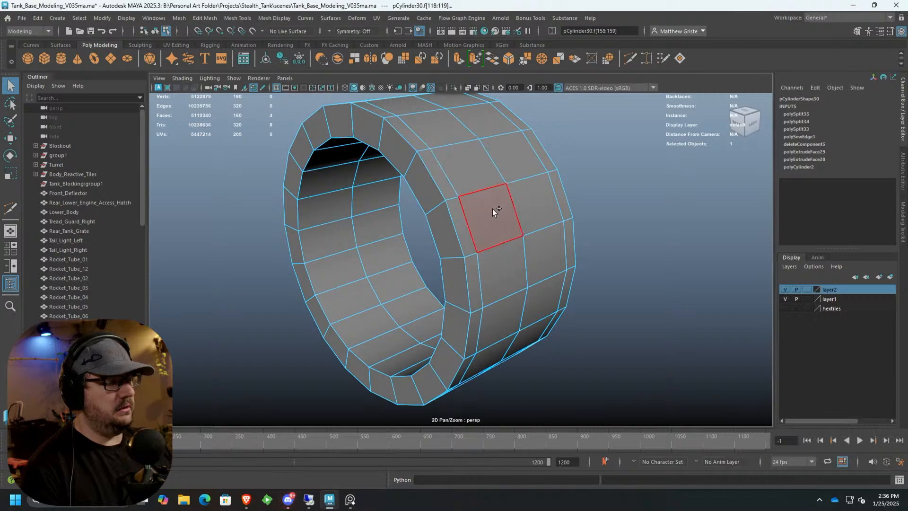
shift+click(492, 209)
shift+click(533, 205)
shift+click(525, 258)
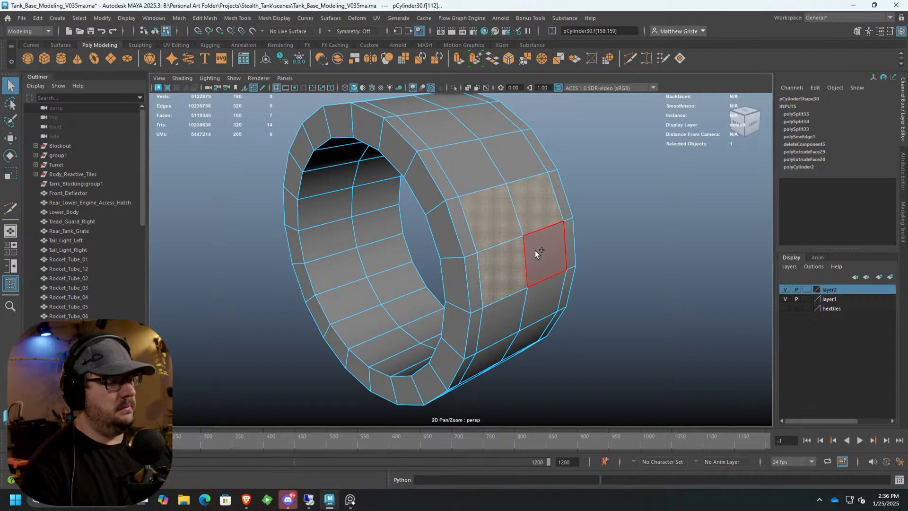
shift+click(535, 251)
alt+right_drag(535, 252, 479, 264)
mouse_move(479, 264)
alt+mouse_down()
mouse_move(561, 295)
mouse_move(532, 301)
mouse_move(488, 276)
alt+mouse_up()
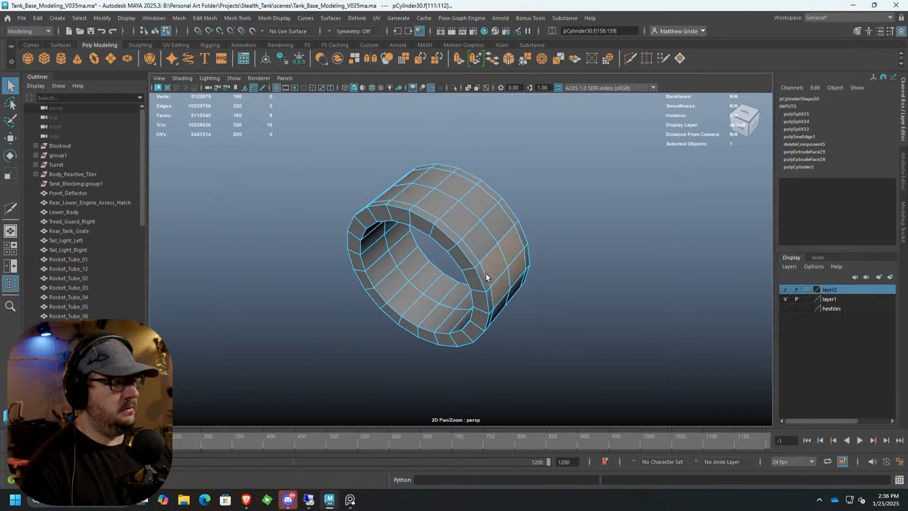
shift+click(481, 239)
alt+drag(481, 240, 478, 211)
key(ctrl+z)
scroll(534, 216, up, 3)
scroll(478, 210, up, 3)
alt+middle_drag(478, 211, 480, 221)
scroll(481, 220, down, 2)
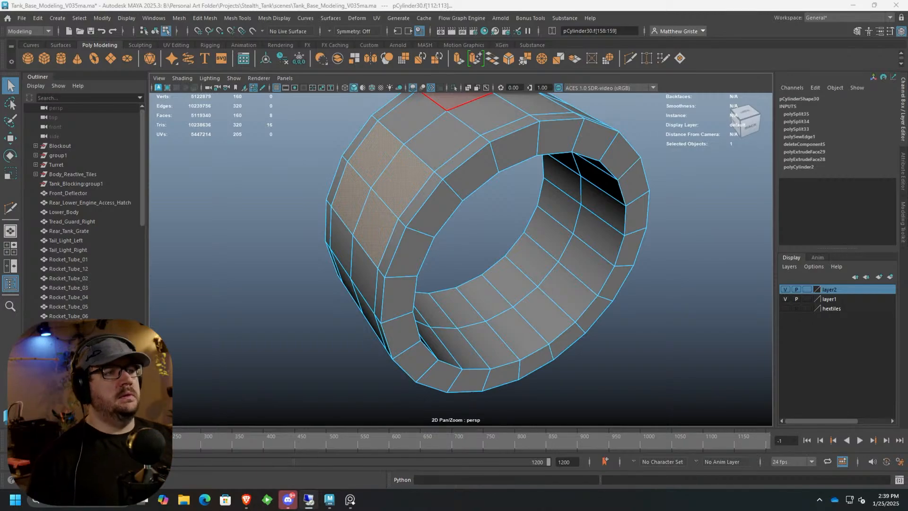
scroll(514, 257, down, 3)
alt+drag(515, 259, 429, 264)
scroll(430, 264, up, 4)
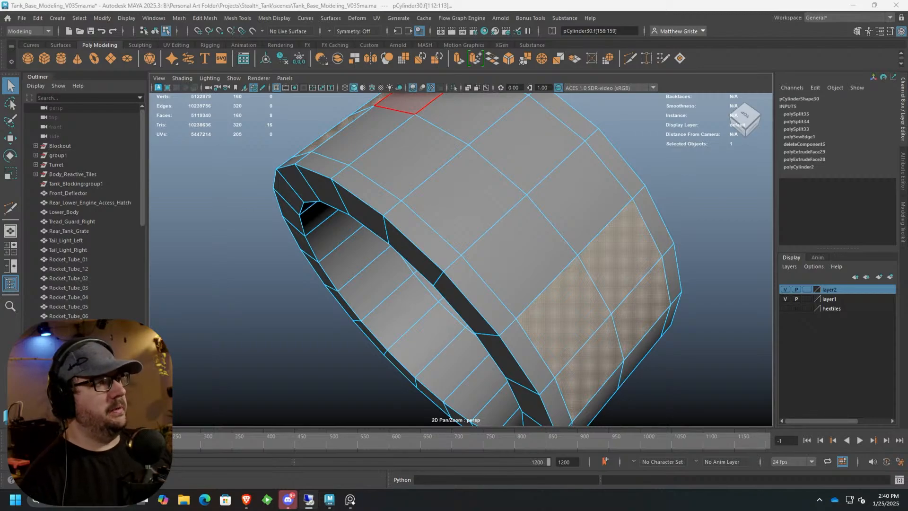
alt+drag(386, 157, 407, 144)
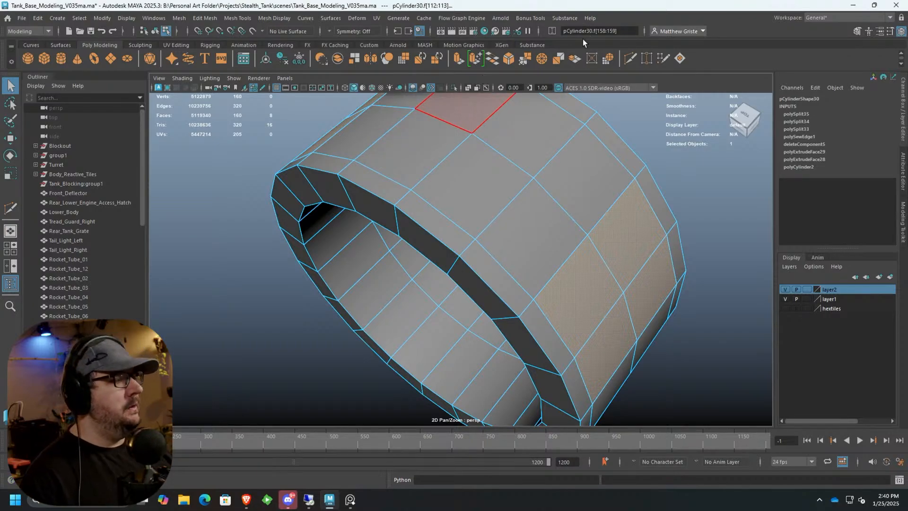
Extrude the two selected face blocks outward into tapered arms, with Local Translate Z 0.448 on the second extrusion.
alt+drag(555, 230, 515, 155)
click(454, 59)
scroll(481, 155, down, 4)
alt+middle_drag(514, 155, 357, 157)
scroll(364, 159, up, 3)
mouse_move(392, 168)
mouse_down()
mouse_move(420, 160)
mouse_move(395, 164)
mouse_up()
scroll(417, 159, down, 4)
alt+middle_drag(394, 164, 460, 187)
alt+drag(459, 188, 441, 225)
scroll(442, 191, up, 3)
key(ctrl+e)
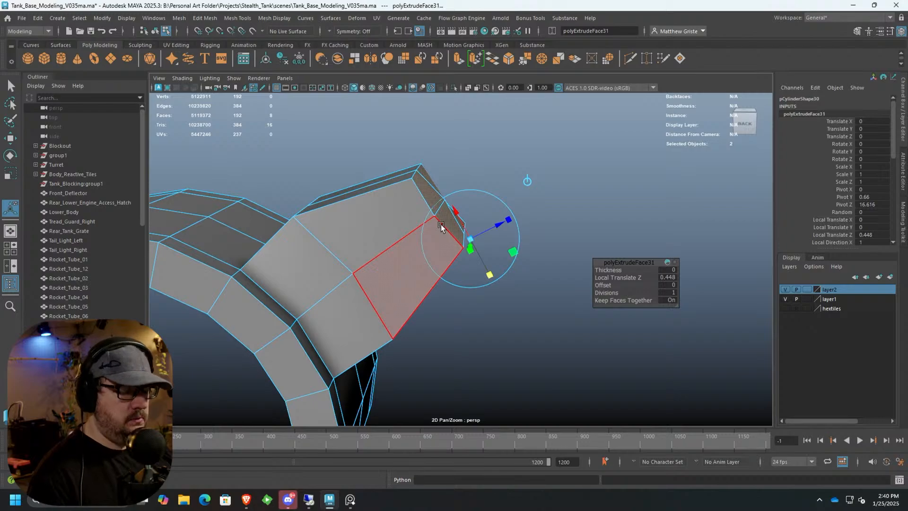
click(441, 225)
right_click(441, 225)
right_drag(438, 228, 440, 232)
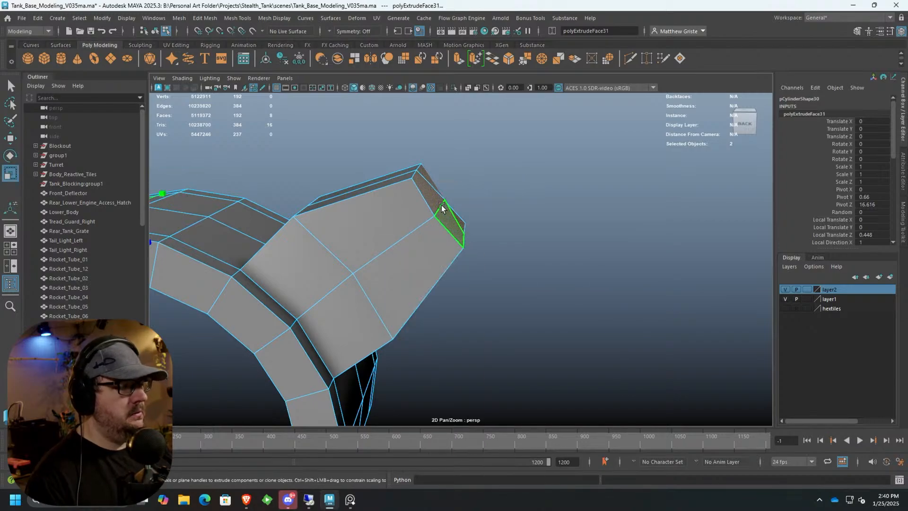
Select the faces of one half of the ring, including one of the two arms, and delete them.
scroll(447, 207, down, 5)
alt+drag(447, 207, 398, 208)
right_drag(339, 217, 339, 228)
alt+drag(356, 242, 433, 258)
key(ctrl+1)
alt+drag(394, 215, 478, 281)
scroll(424, 282, down, 10)
drag(565, 331, 428, 160)
key(Delete)
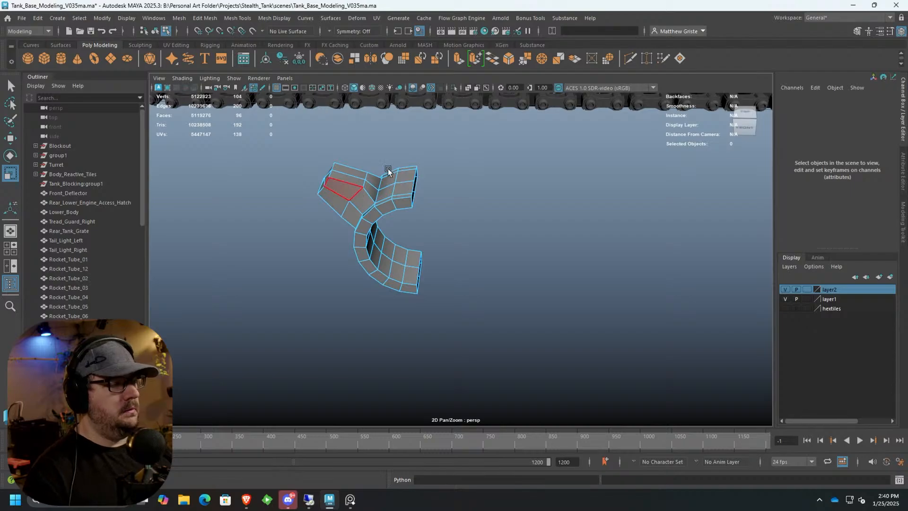
Move the half ring in the front view clear of the tracks to Translate X -12.238 and Translate Y -0.262.
right_drag(397, 193, 388, 197)
key(f)
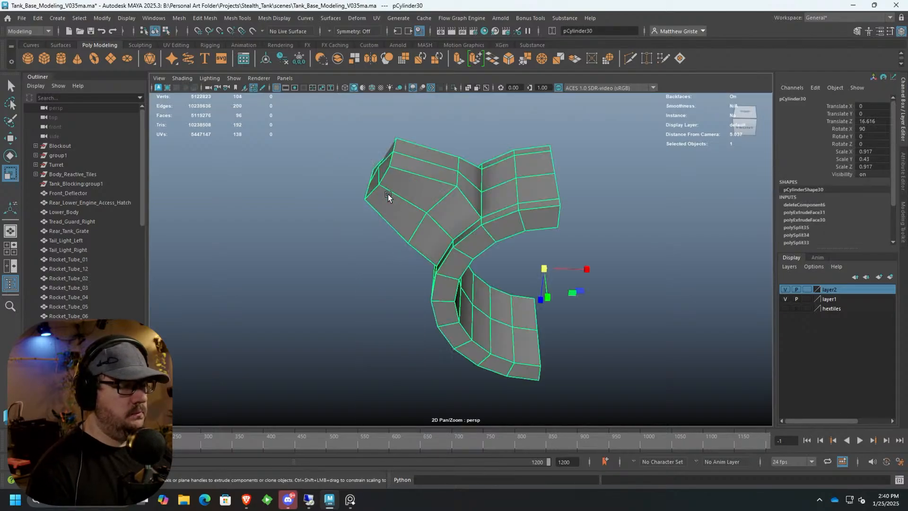
alt+drag(389, 197, 444, 188)
key(space)
key(space)
scroll(345, 321, down, 10)
alt+middle_drag(339, 291, 451, 266)
scroll(401, 311, up, 5)
key(w)
drag(401, 313, 143, 349)
alt+middle_drag(143, 349, 615, 277)
drag(615, 278, 426, 253)
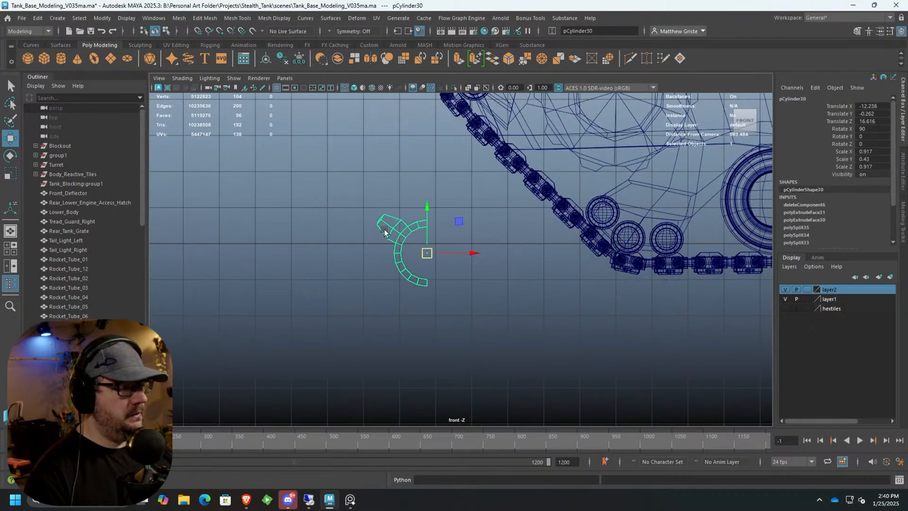
Duplicate the rearmost lower road wheel and place the copy beside the half ring at Translate X -16.299 and Translate Y -0.115.
scroll(511, 219, up, 3)
scroll(539, 229, down, 5)
click(646, 235)
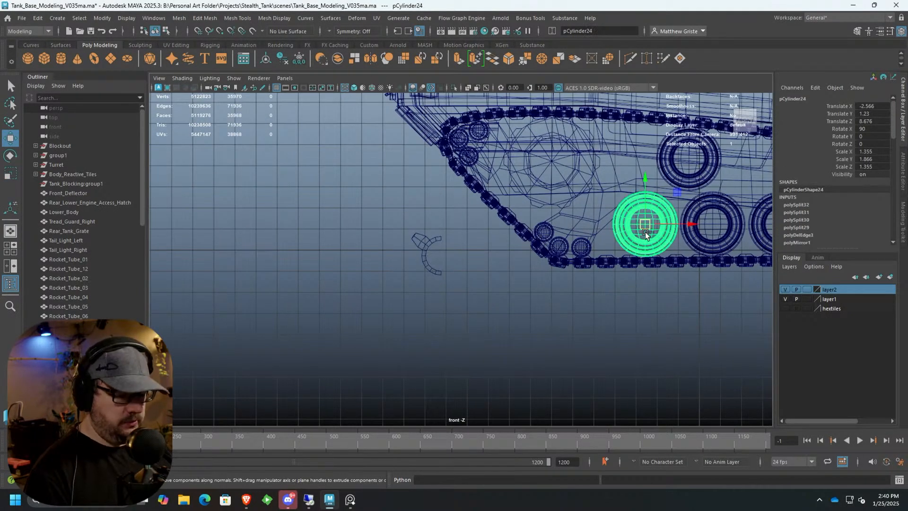
key(ctrl+d)
drag(646, 223, 357, 254)
scroll(387, 257, up, 5)
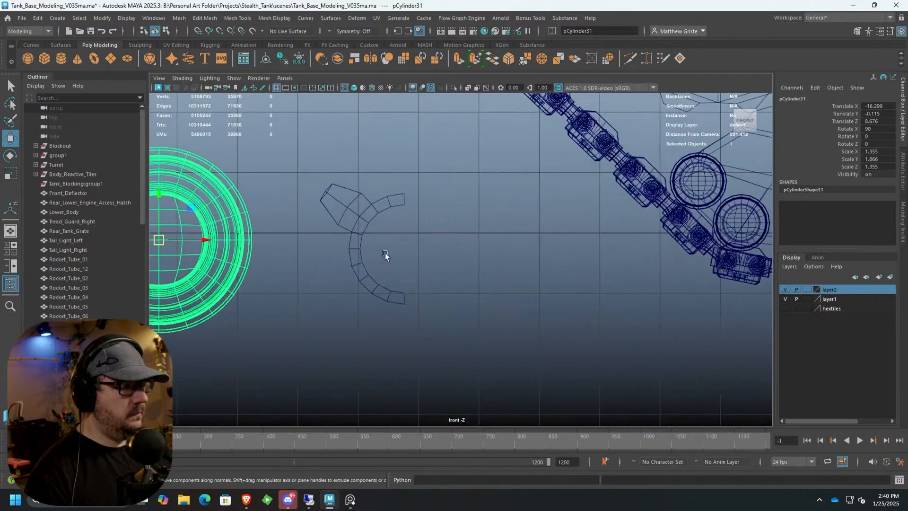
Try to reshape the outer end of the half ring's arm by scaling its tip vertices.
click(360, 233)
alt+middle_drag(359, 221, 507, 203)
right_drag(506, 201, 474, 206)
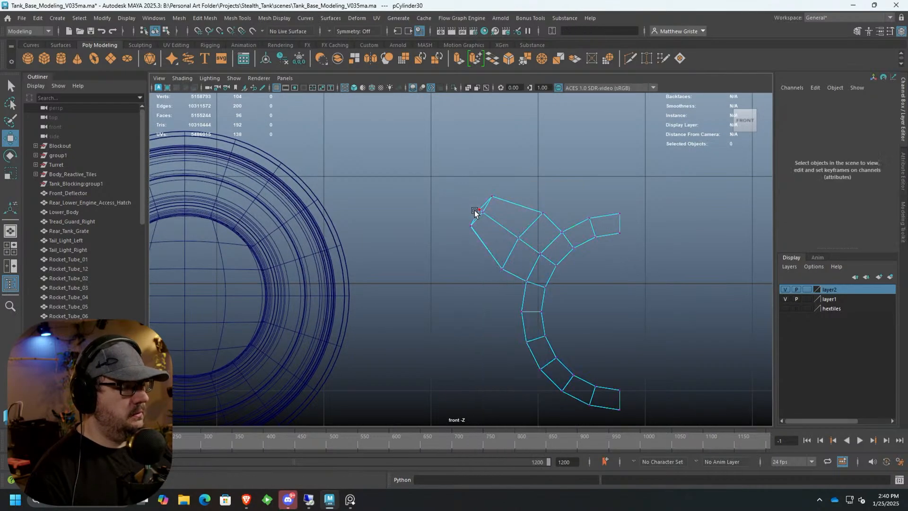
scroll(474, 207, up, 4)
drag(492, 127, 401, 147)
key(r)
key(ctrl+z)
drag(505, 198, 512, 95)
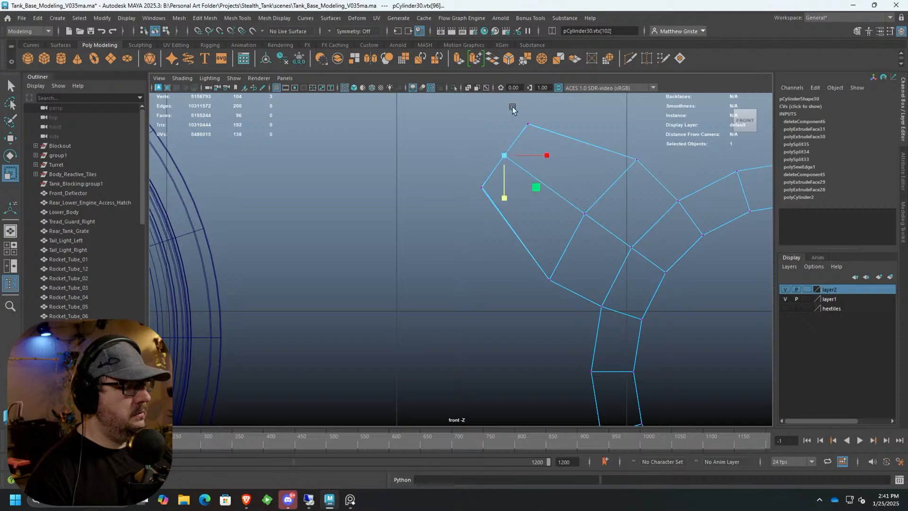
drag(464, 171, 506, 222)
drag(523, 187, 454, 188)
drag(482, 230, 588, 156)
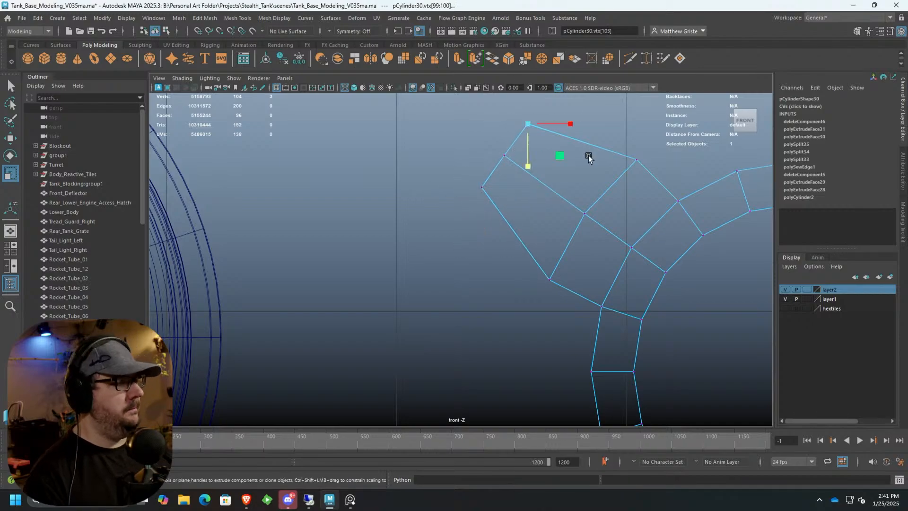
click(565, 124)
alt+middle_drag(669, 208, 464, 196)
scroll(523, 191, down, 3)
right_click(454, 218)
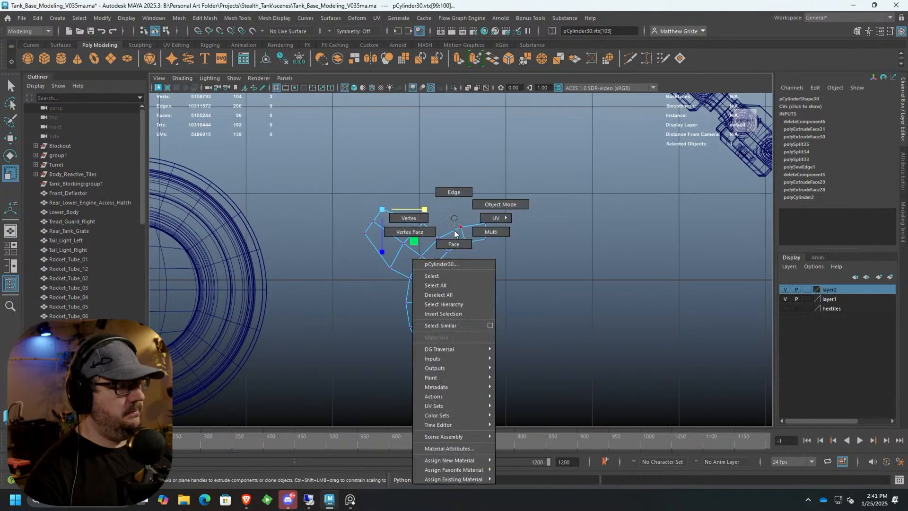
right_drag(454, 231, 492, 206)
Scale the row of vertices across the middle of the arm inward to narrow the arm slightly.
alt+middle_drag(412, 234, 513, 173)
scroll(513, 173, up, 3)
right_drag(513, 173, 496, 174)
drag(482, 175, 490, 198)
shift+drag(532, 138, 531, 139)
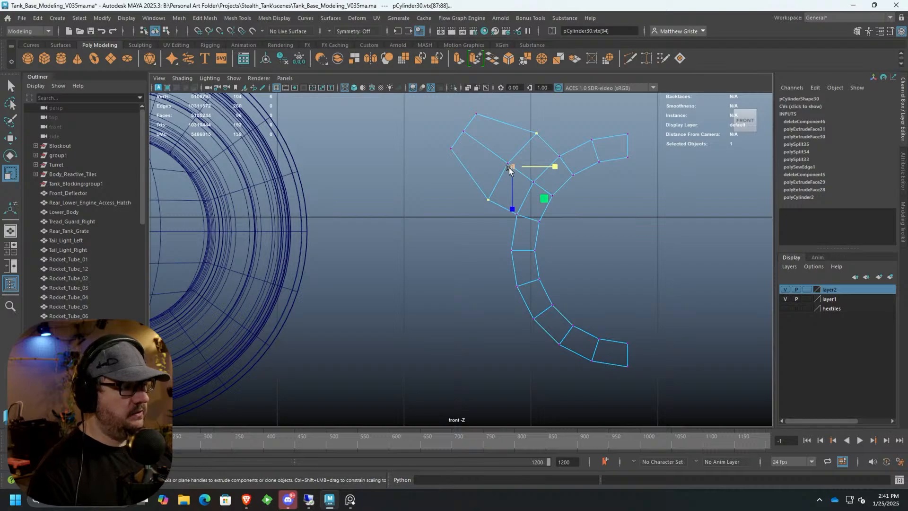
right_drag(503, 166, 490, 138)
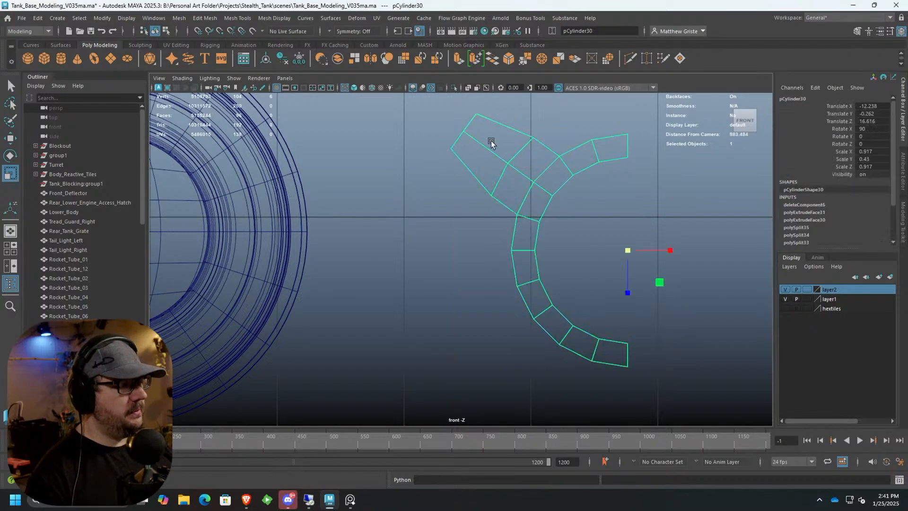
Insert an edge loop across the arm about midway between its tip and its middle row of edges.
scroll(492, 192, up, 5)
click(205, 19)
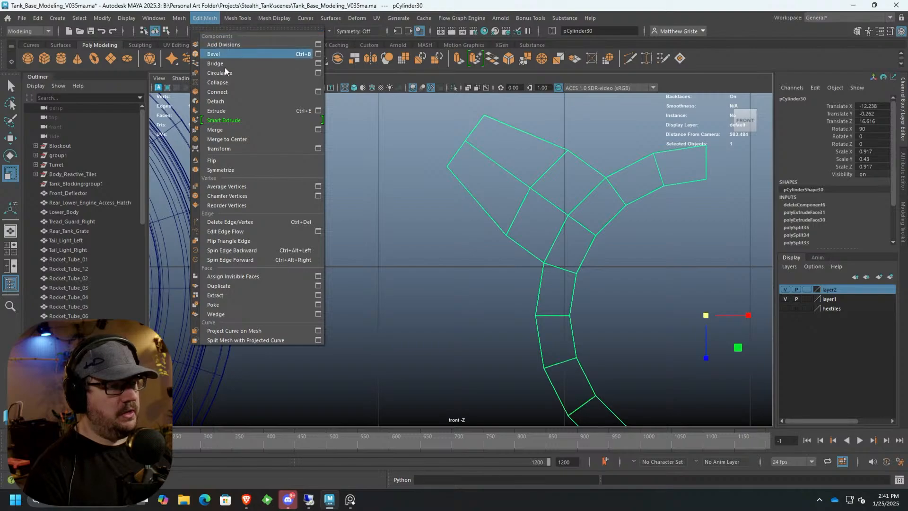
mouse_move(232, 19)
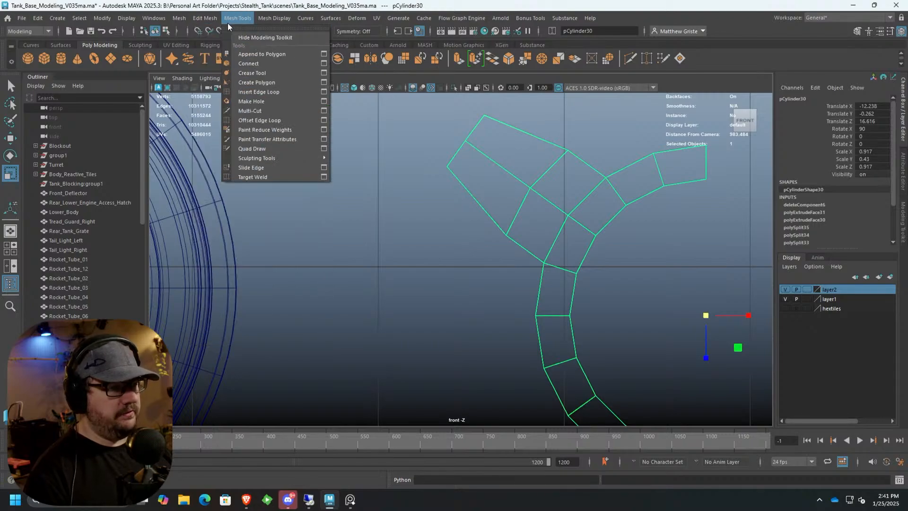
click(271, 92)
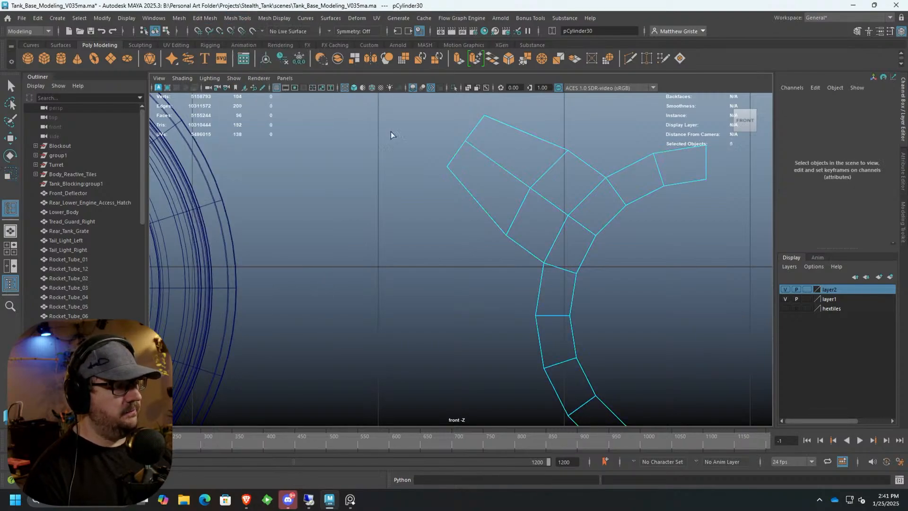
click(490, 158)
key(q)
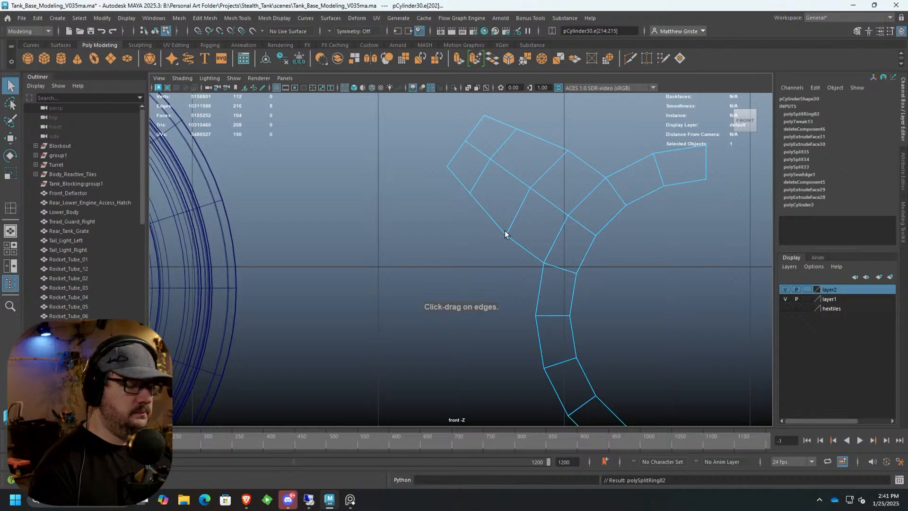
Widen the arm at the new edge loop and move the tip's middle vertices outward to round the end.
right_drag(506, 234, 503, 192)
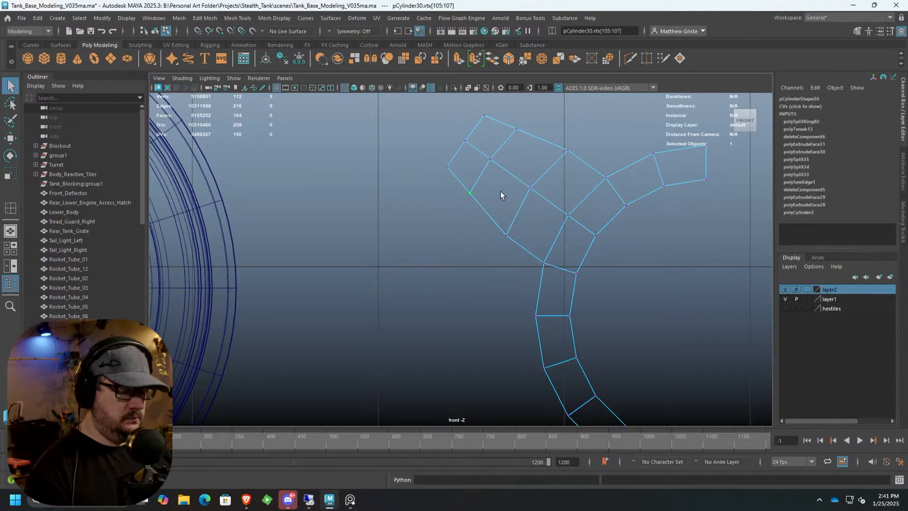
shift+drag(535, 119, 506, 161)
key(e)
key(r)
key(w)
mouse_move(450, 133)
mouse_down()
mouse_move(473, 149)
mouse_move(454, 132)
mouse_up()
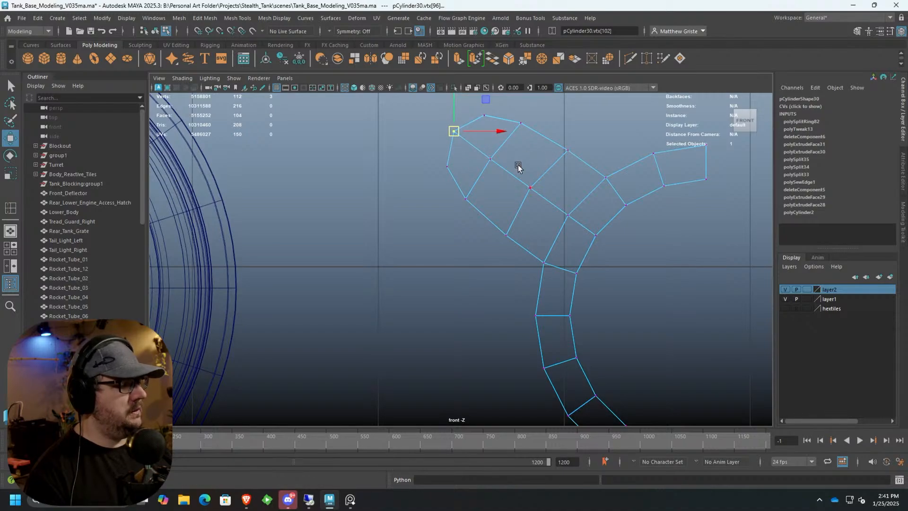
Frame the half ring in the perspective view and lower it slightly to Translate Y -0.283.
key(space)
key(space)
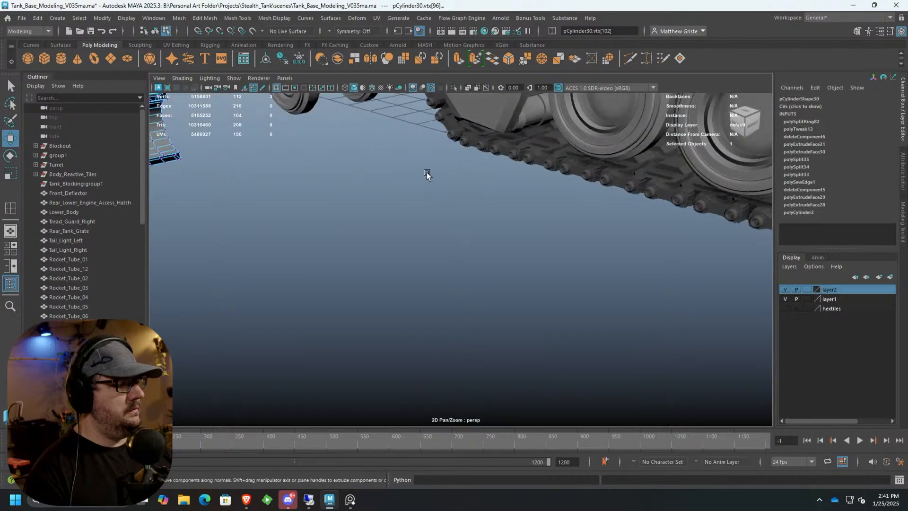
alt+right_drag(427, 173, 394, 191)
alt+middle_drag(395, 191, 474, 234)
mouse_move(362, 194)
right_down()
mouse_move(384, 185)
mouse_move(373, 193)
right_up()
key(g)
click(372, 183)
click(343, 198)
key(f)
alt+drag(401, 219, 603, 235)
click(604, 234)
click(510, 152)
alt+drag(511, 152, 412, 144)
right_drag(431, 158, 461, 150)
key(ctrl+z)
scroll(460, 150, down, 5)
alt+drag(460, 150, 562, 192)
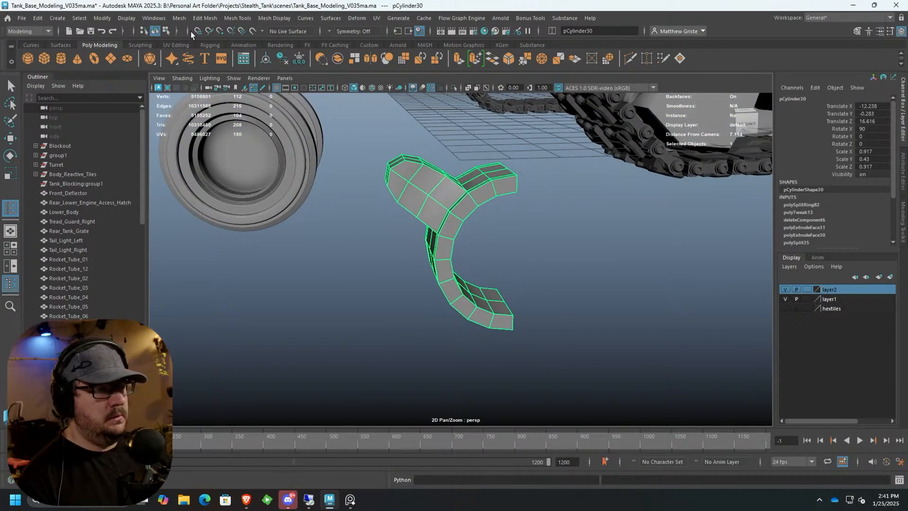
Mirror the half ring into a full ring along X with Axis Position Bounding Box, Direction + and Merge Threshold 1.312.
click(179, 18)
click(207, 169)
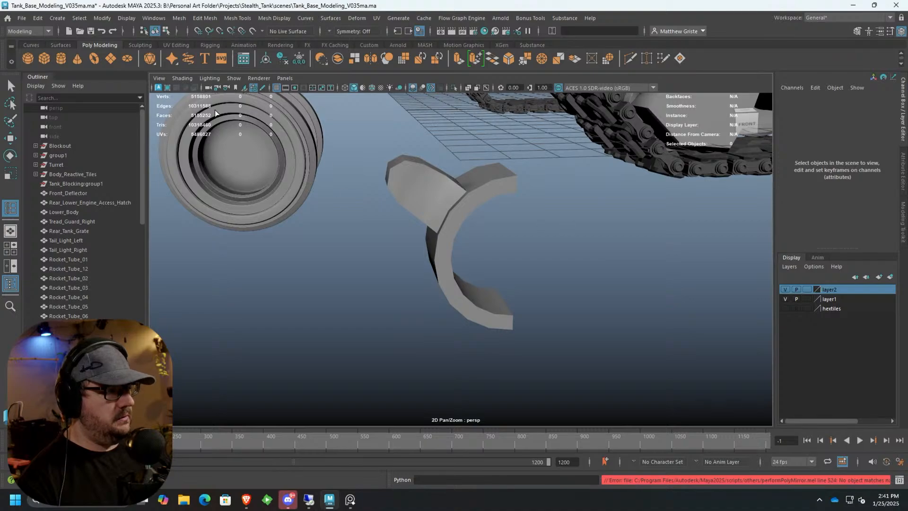
click(409, 189)
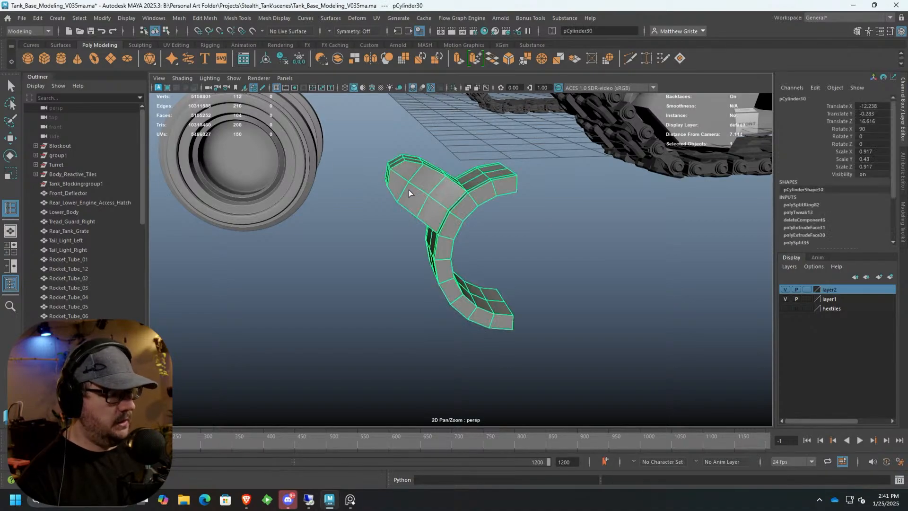
click(179, 18)
click(208, 174)
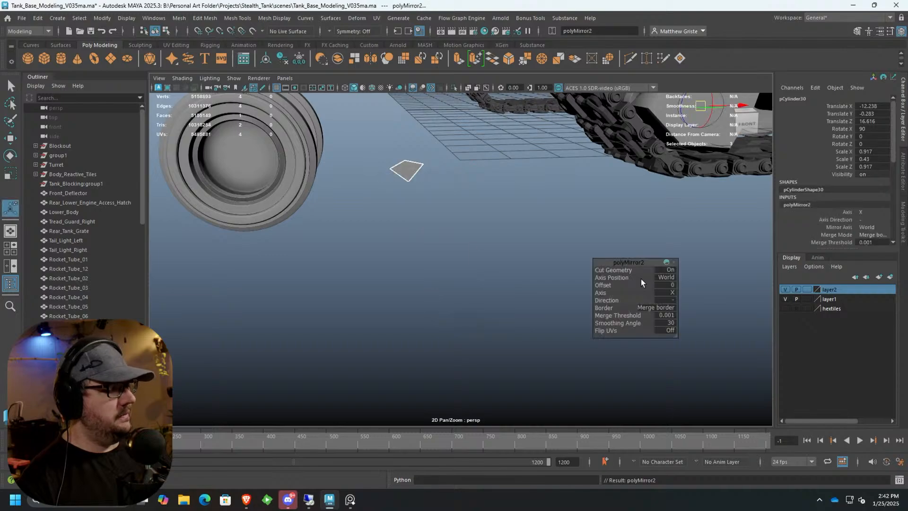
click(674, 277)
click(714, 282)
click(662, 293)
click(676, 311)
click(675, 307)
click(682, 318)
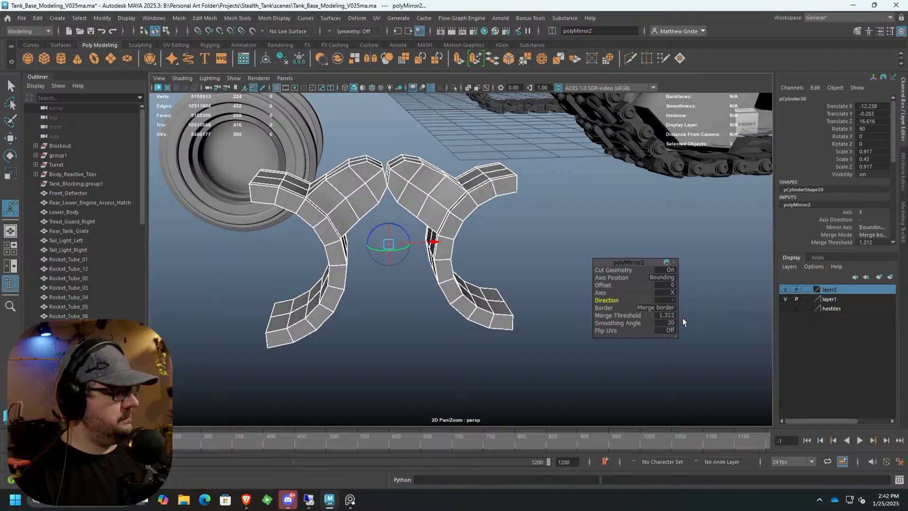
click(675, 300)
click(681, 301)
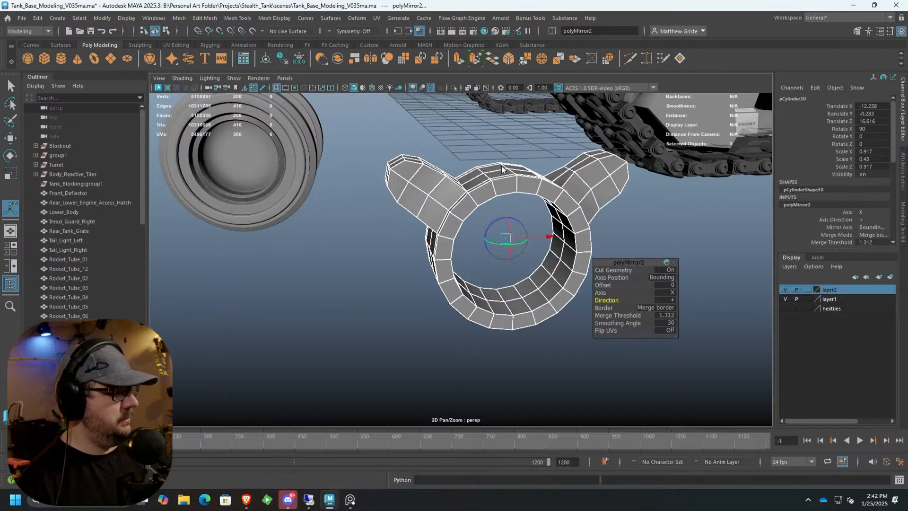
Select the outer faces at the top of the ring between the two arms and extrude them outward with Translate Y 0.252.
key(q)
alt+middle_drag(531, 152, 410, 175)
scroll(410, 174, down, 2)
alt+drag(410, 175, 435, 182)
scroll(450, 178, up, 4)
scroll(449, 178, up, 3)
right_drag(435, 181, 432, 198)
mouse_move(394, 177)
mouse_down()
mouse_move(407, 144)
mouse_move(484, 180)
mouse_move(526, 184)
mouse_up()
click(551, 222)
alt+drag(556, 211, 452, 59)
click(454, 55)
alt+drag(468, 146, 433, 142)
right_drag(433, 142, 442, 135)
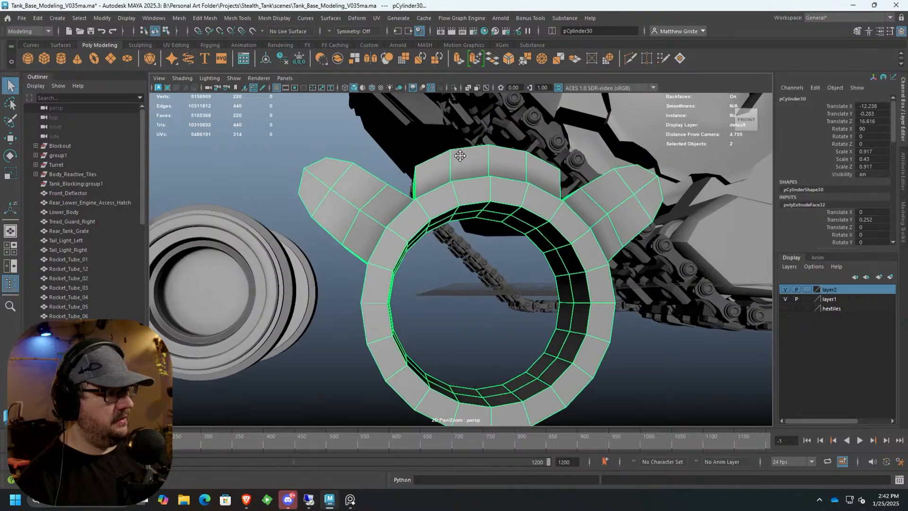
key(q)
Delete the columns of faces just right of the ring's centreline at its top and bottom.
right_drag(474, 202, 474, 223)
click(483, 204)
scroll(485, 195, up, 2)
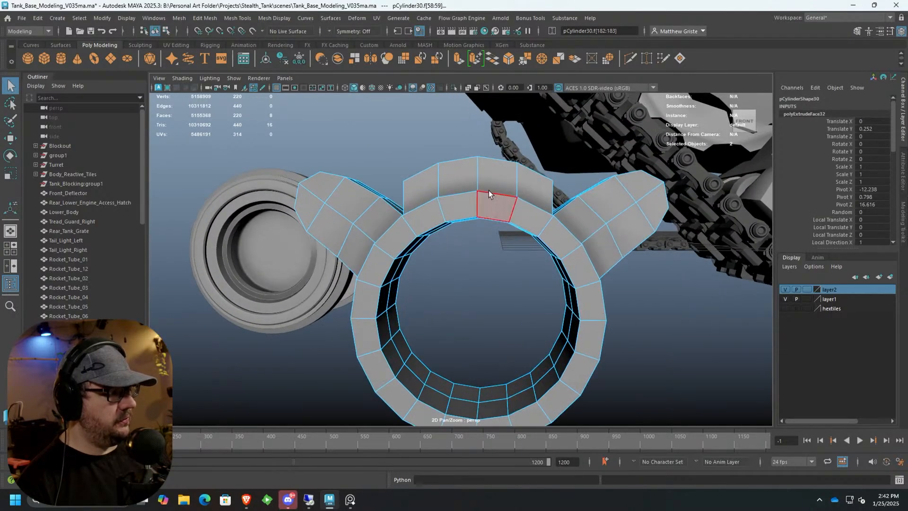
alt+drag(493, 203, 513, 320)
click(504, 336)
shift+double_click(504, 346)
key(Delete)
Delete the leftover faces still bridging the gap in the raised block at the top of the ring.
double_click(603, 250)
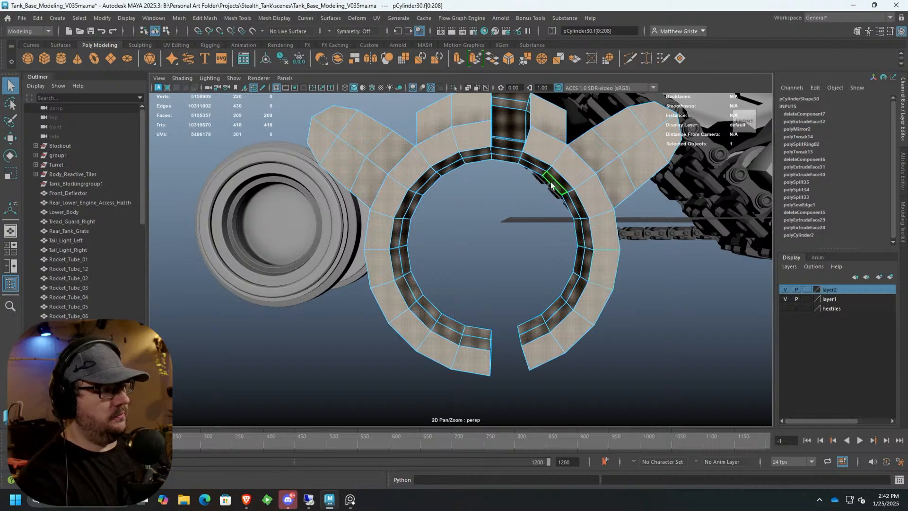
alt+drag(501, 169, 502, 175)
right_drag(501, 143, 503, 163)
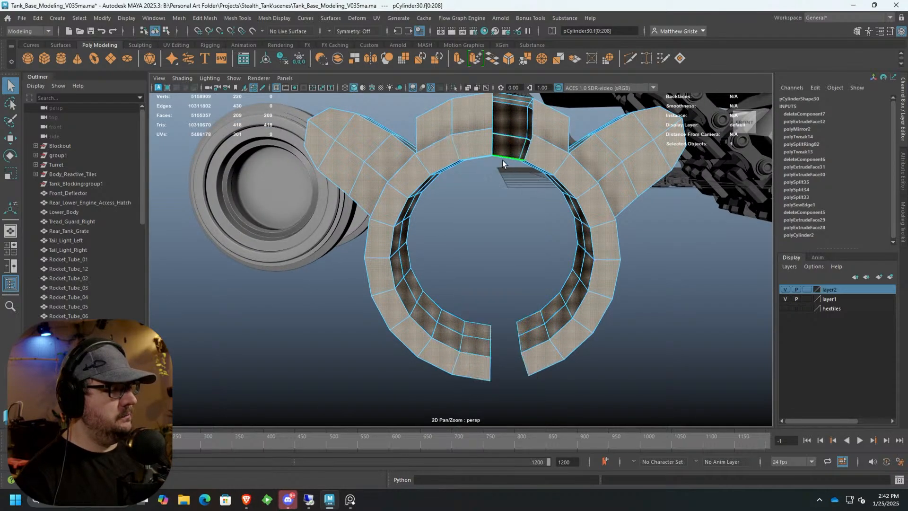
ctrl+click(507, 134)
key(Delete)
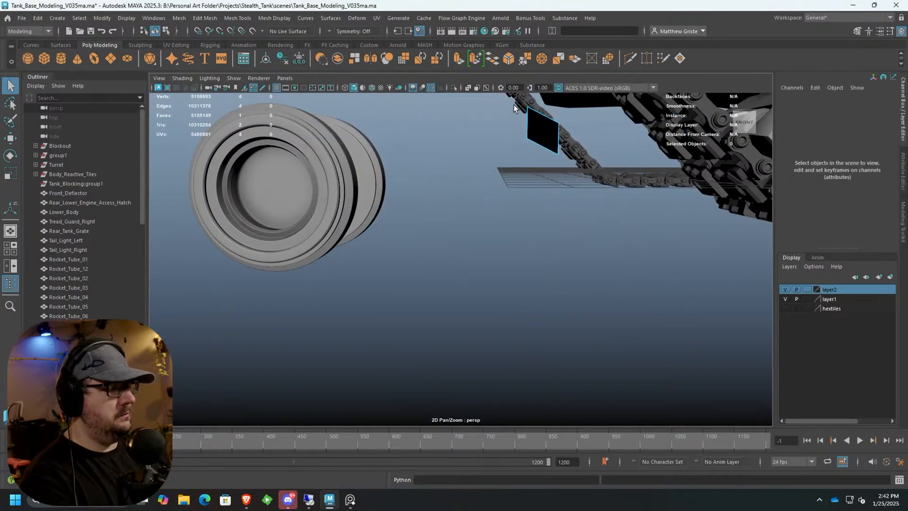
key(ctrl+z)
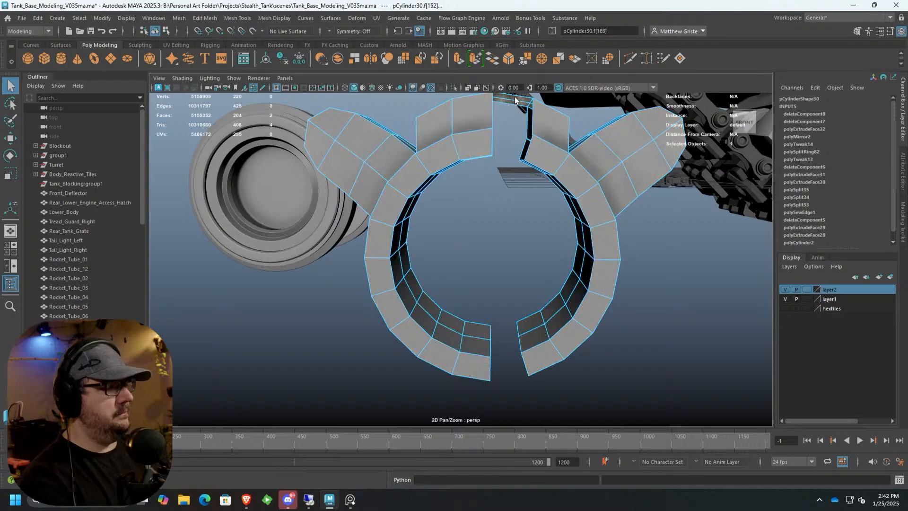
key(Delete)
Delete the separated right part of the ring with its arm, keeping only the left half, and return to object mode.
click(579, 166)
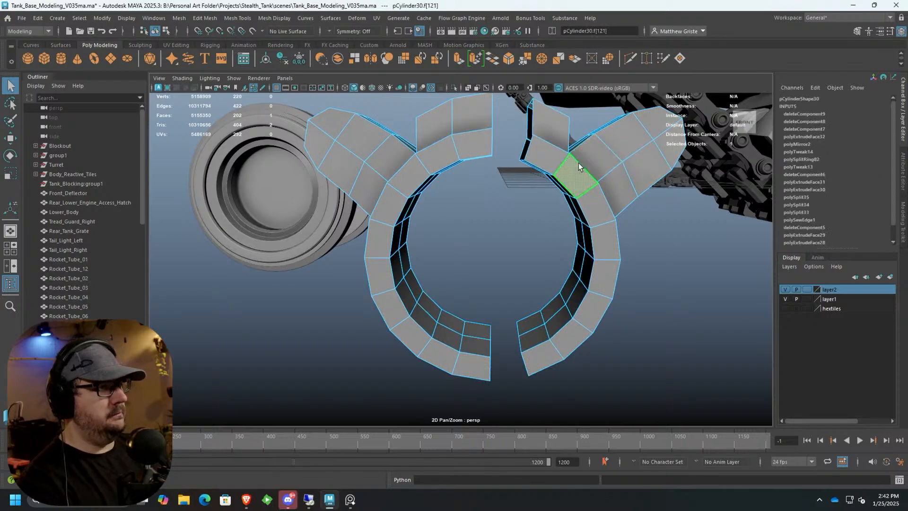
key(Delete)
right_drag(471, 157, 518, 129)
alt+drag(436, 177, 450, 166)
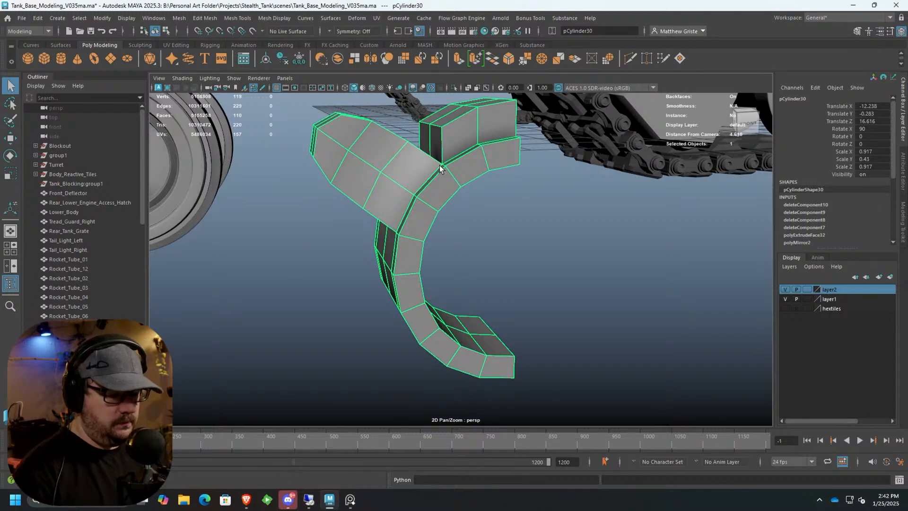
alt+drag(359, 148, 350, 166)
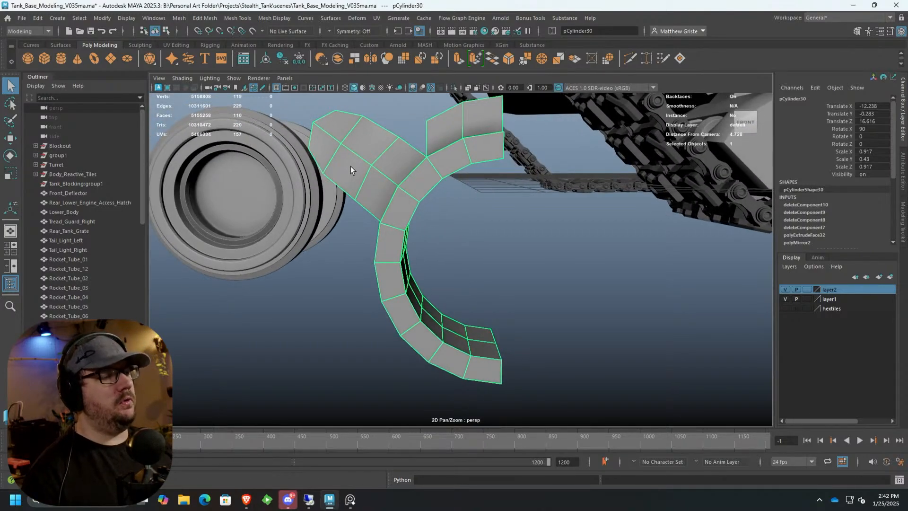
Select the whole tank with its loose parts and display everything without smoothing to check the poly count.
scroll(430, 170, down, 10)
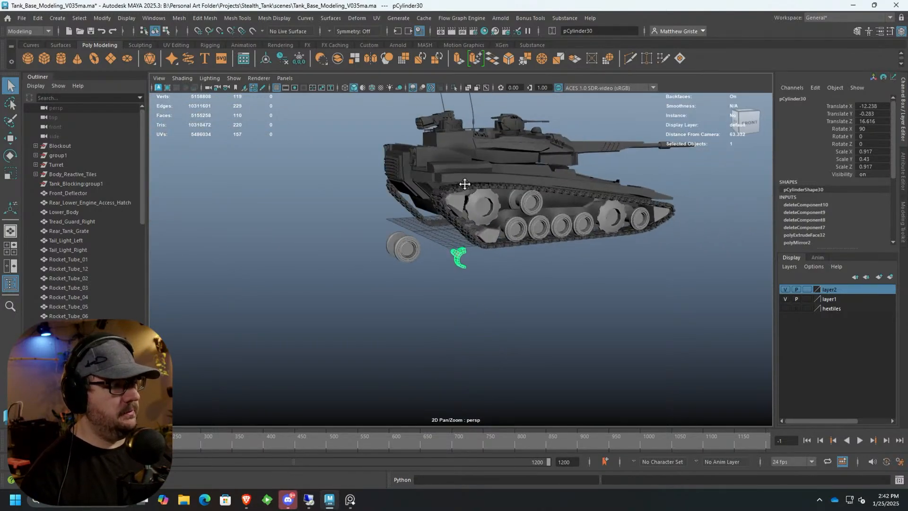
alt+drag(464, 183, 404, 258)
scroll(419, 249, down, 5)
scroll(418, 249, up, 3)
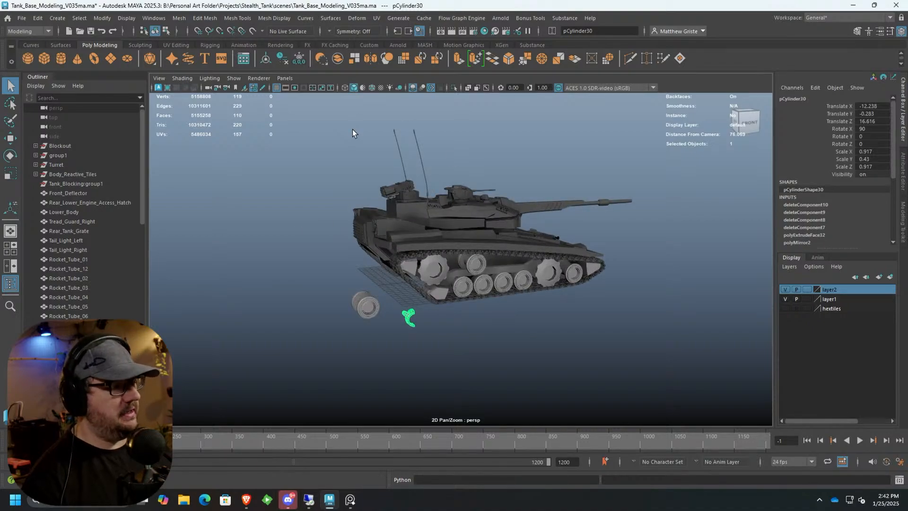
alt+drag(339, 137, 439, 163)
drag(322, 121, 673, 358)
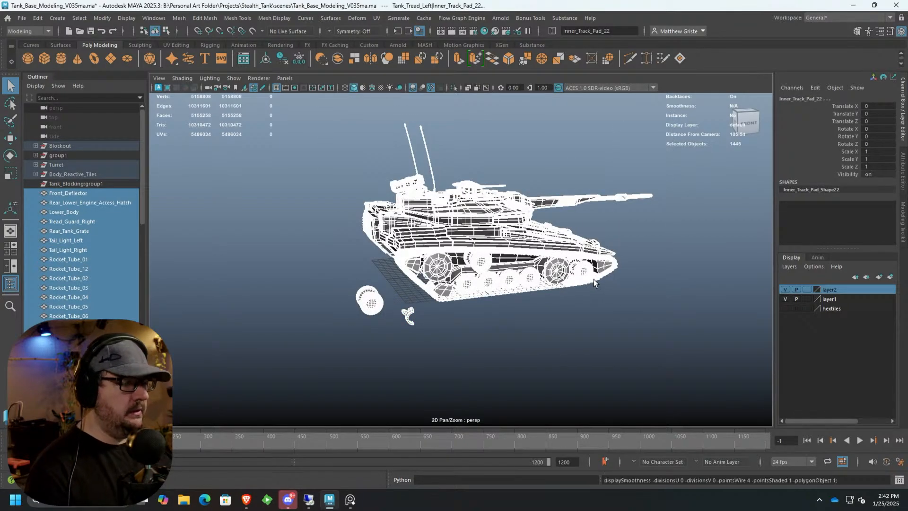
key(1)
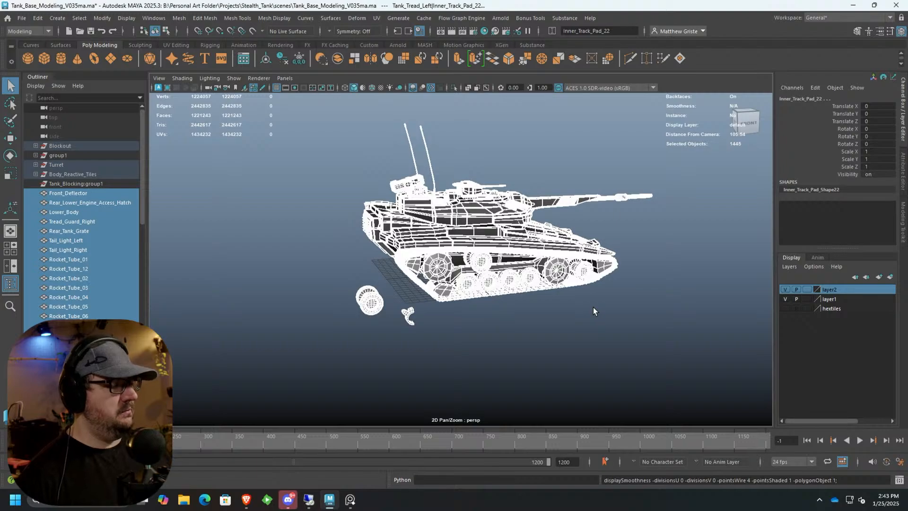
scroll(593, 307, up, 3)
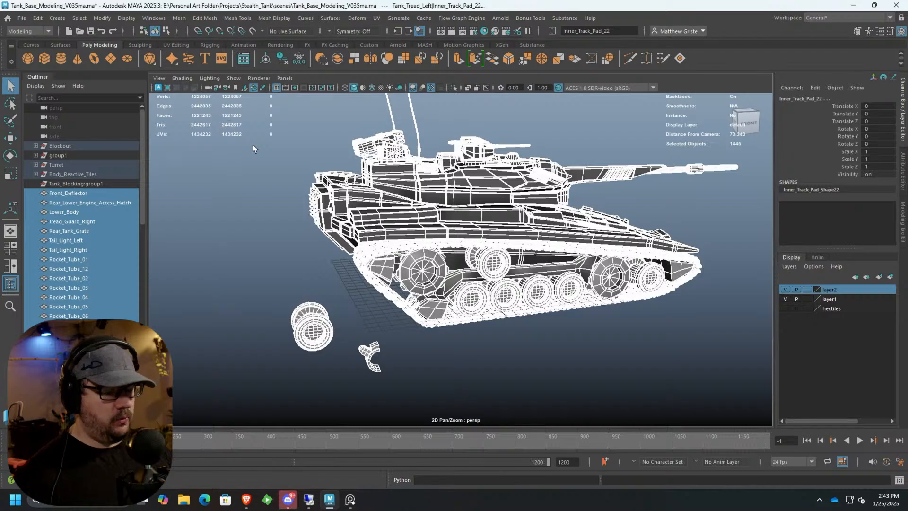
Display all selected tank parts in smooth mesh preview to check the smoothed poly count.
scroll(433, 304, down, 3)
key(3)
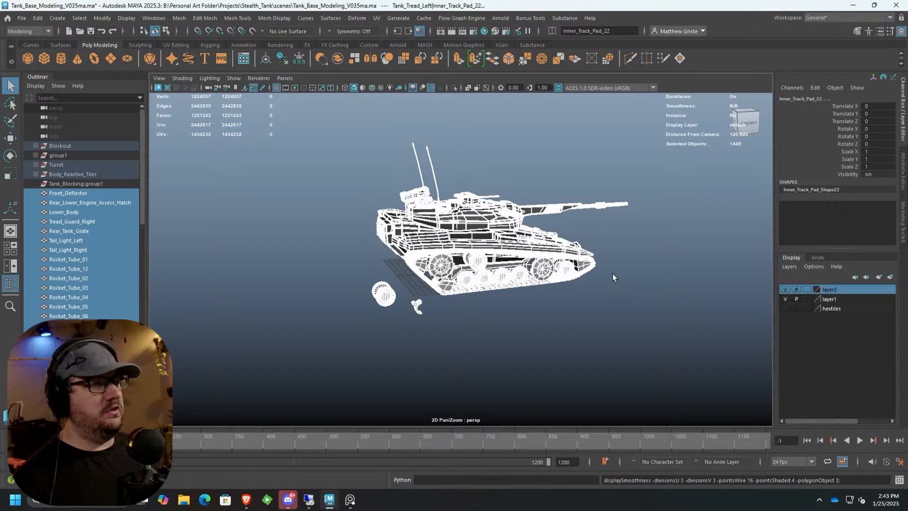
scroll(611, 273, up, 3)
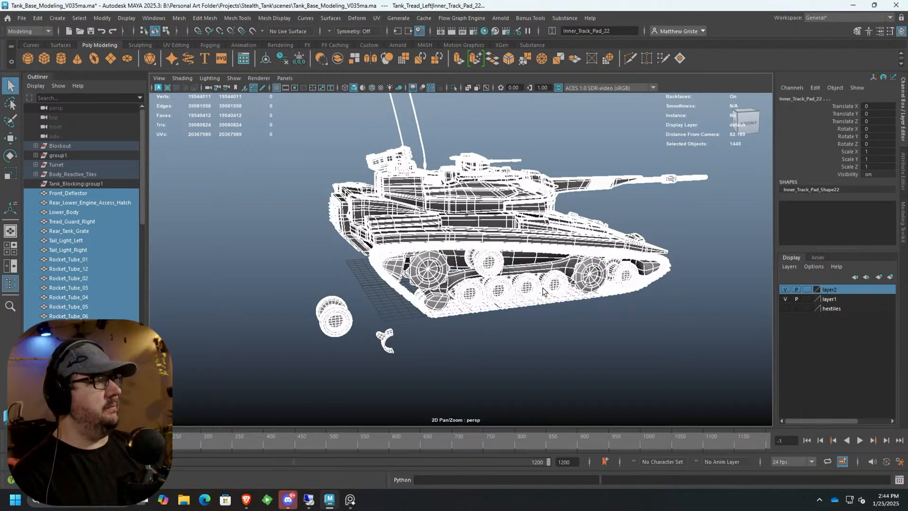
Select the half-ring bracket in front of the tank and display it without smoothing.
scroll(372, 124, up, 1)
scroll(354, 201, up, 3)
alt+drag(355, 201, 510, 204)
alt+middle_drag(511, 203, 583, 101)
click(589, 293)
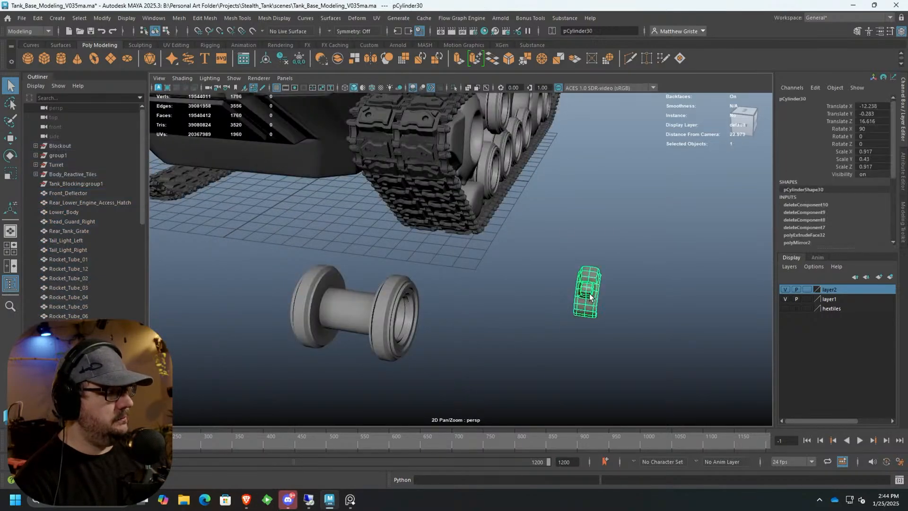
key(f)
key(1)
alt+drag(643, 288, 412, 276)
scroll(378, 268, up, 2)
alt+middle_drag(413, 277, 396, 248)
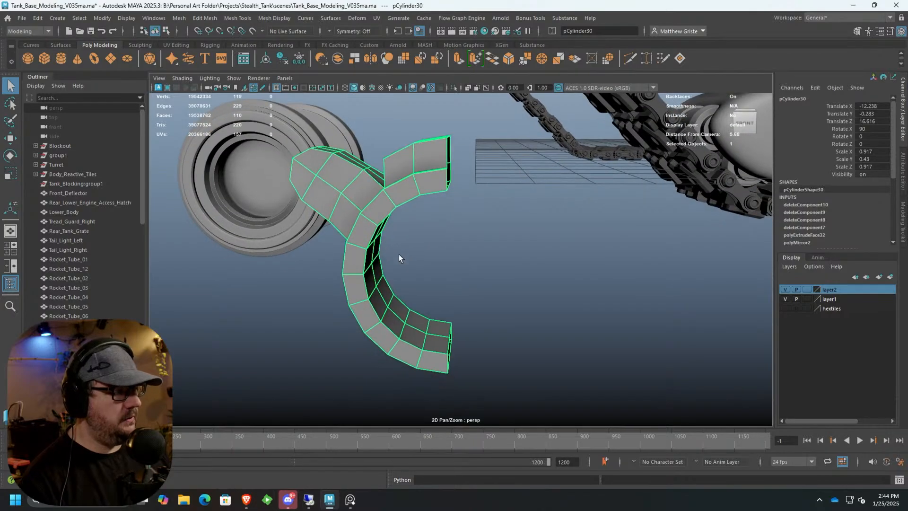
Examine the track pads on the tank's tread and the road wheels along its side.
alt+drag(397, 248, 450, 262)
click(583, 156)
click(564, 228)
scroll(563, 229, down, 2)
alt+drag(563, 229, 535, 265)
alt+middle_drag(535, 265, 561, 331)
scroll(561, 330, up, 4)
alt+middle_drag(350, 225, 446, 314)
alt+drag(446, 314, 426, 230)
click(427, 279)
alt+drag(428, 282, 408, 181)
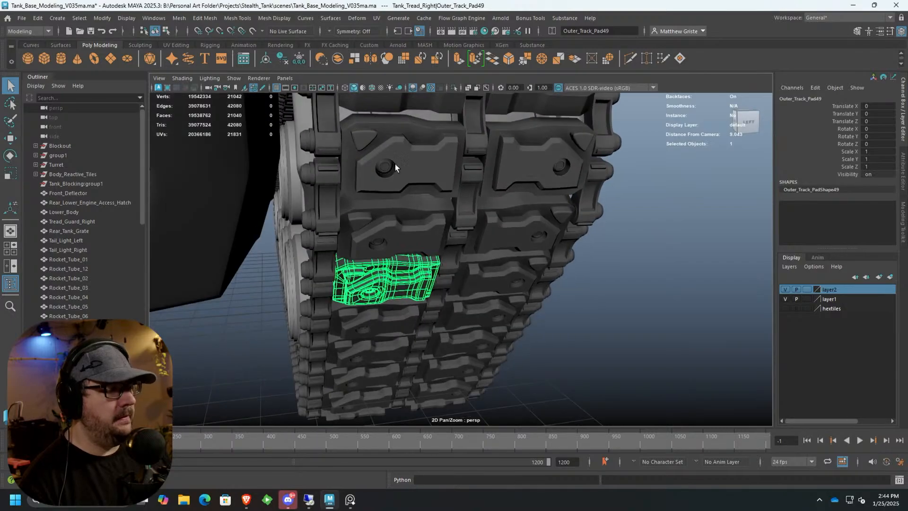
scroll(558, 209, down, 5)
alt+drag(600, 201, 518, 253)
alt+middle_drag(517, 253, 466, 237)
scroll(560, 269, down, 3)
alt+drag(466, 237, 397, 227)
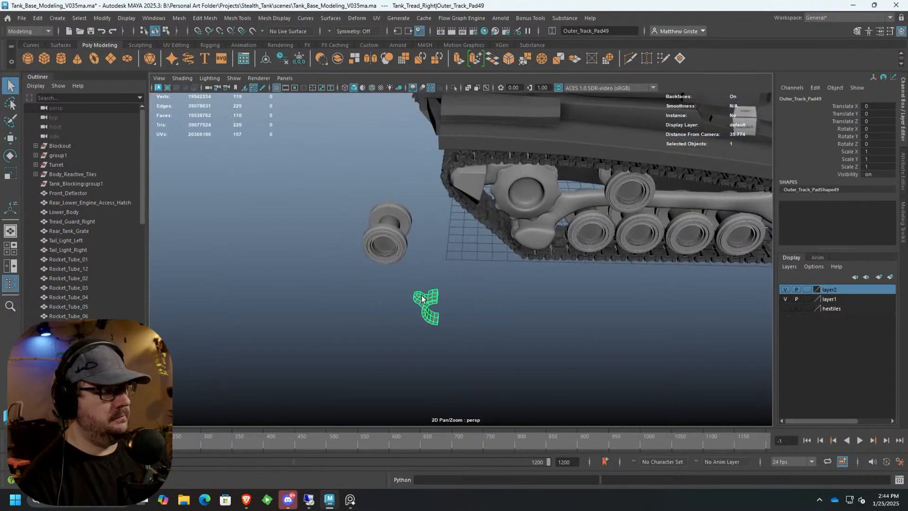
Extrude the four centre faces on each side of the bracket arm's rounded end.
click(424, 298)
scroll(439, 306, up, 4)
key(f)
alt+drag(439, 297, 444, 237)
right_drag(365, 152, 367, 183)
click(377, 146)
shift+click(387, 138)
shift+click(408, 152)
shift+click(401, 180)
alt+drag(397, 207, 595, 222)
scroll(515, 215, up, 3)
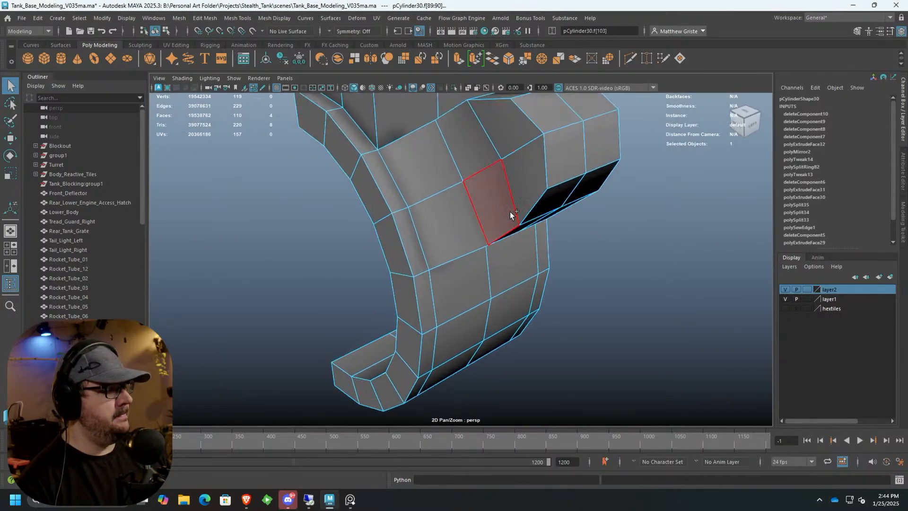
shift+click(502, 201)
shift+click(508, 137)
shift+click(472, 141)
shift+click(532, 169)
alt+drag(603, 178, 393, 67)
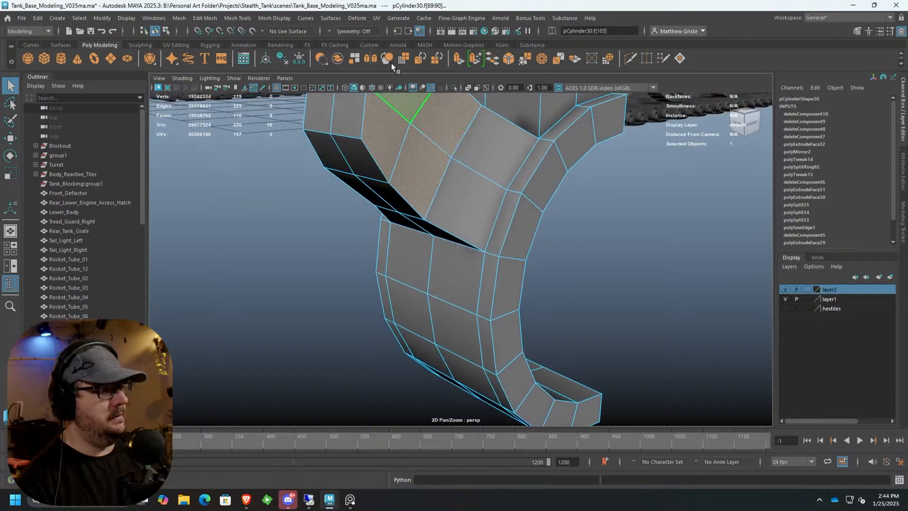
key(ctrl+e)
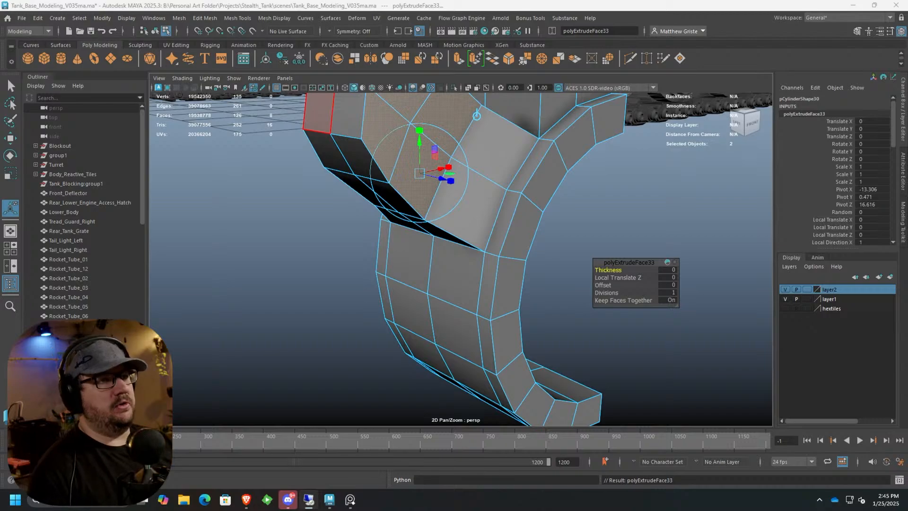
Inset the same arm-end faces with another extrude scaled inward and circularize them.
alt+drag(353, 241, 399, 220)
scroll(419, 217, up, 2)
click(458, 58)
alt+drag(427, 160, 444, 187)
click(360, 249)
drag(403, 245, 379, 245)
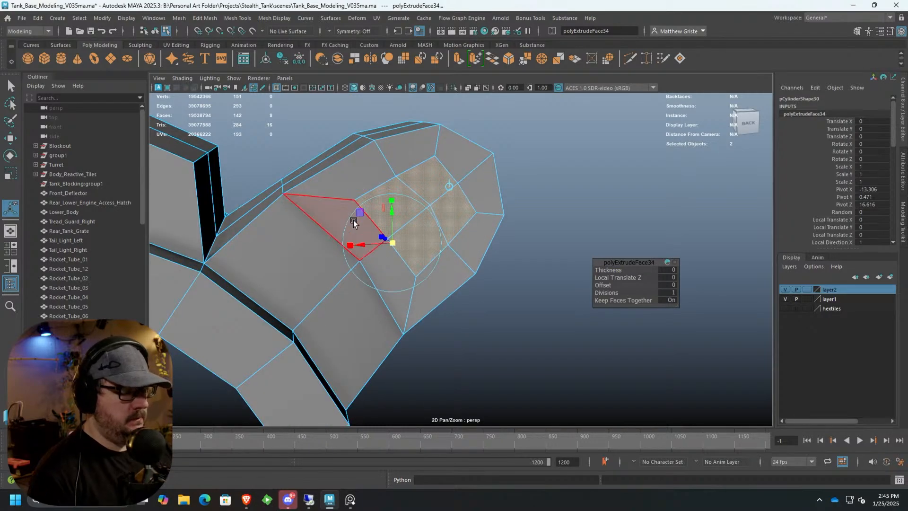
click(183, 19)
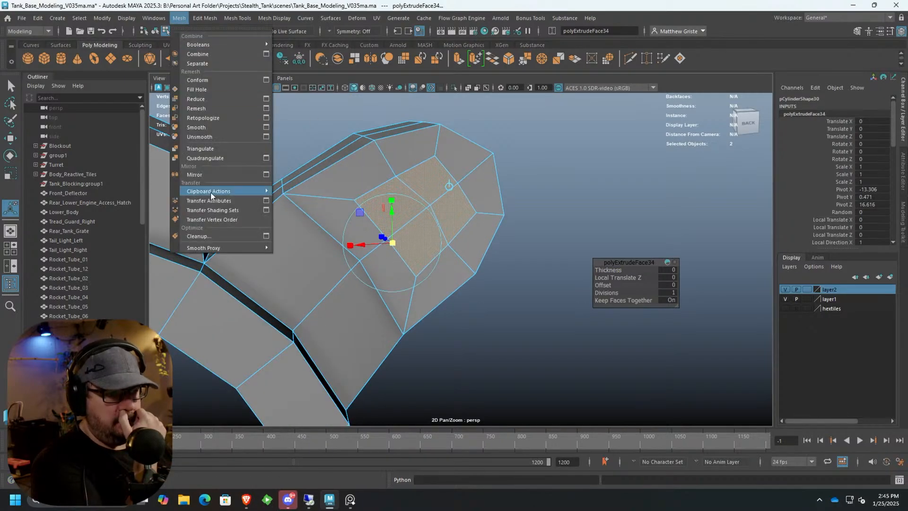
click(204, 17)
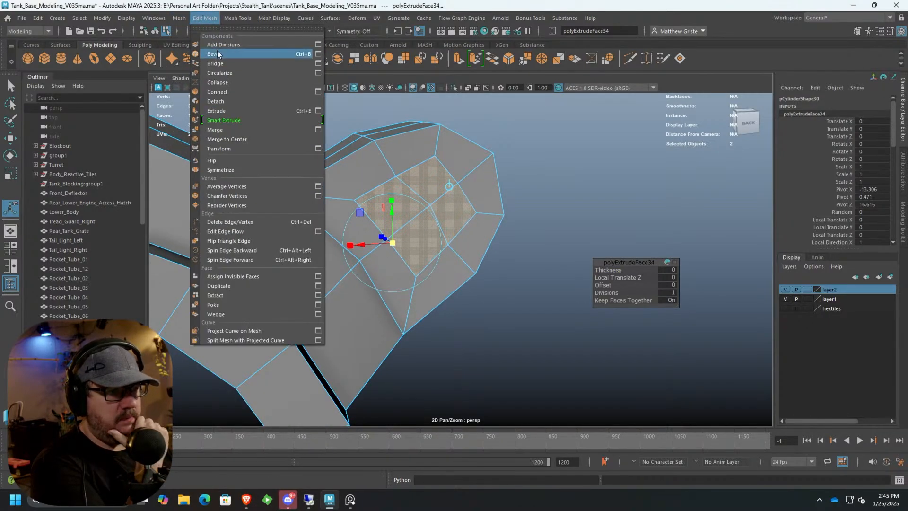
click(222, 74)
Extrude the circular faces into the arm with a local Z translation of -0.111 and delete them to open the hole.
alt+drag(572, 219, 422, 188)
click(458, 53)
alt+drag(315, 259, 420, 227)
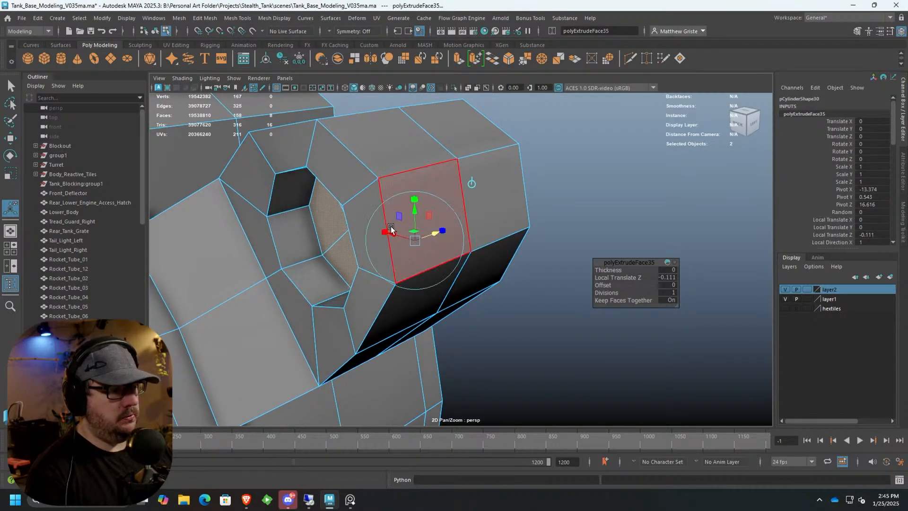
key(Delete)
Scale the two open edge loops inside the arm's hole towards each other and sew them together with a raised tolerance.
scroll(374, 228, up, 5)
alt+drag(342, 244, 415, 230)
right_drag(415, 230, 392, 193)
double_click(435, 271)
shift+double_click(383, 317)
alt+drag(383, 316, 447, 311)
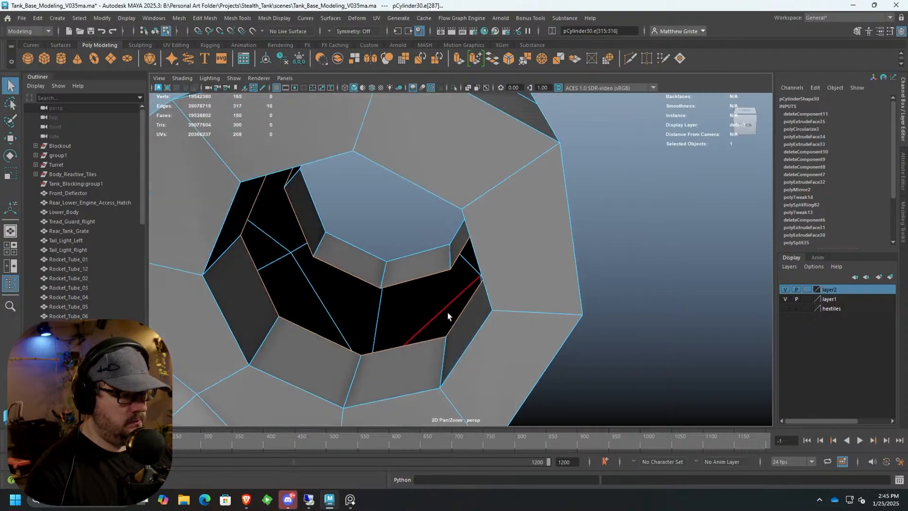
key(r)
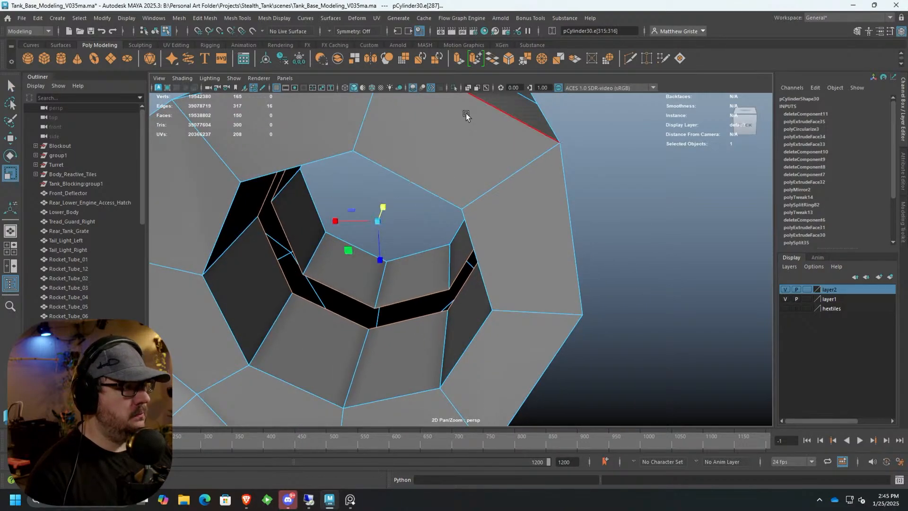
click(521, 59)
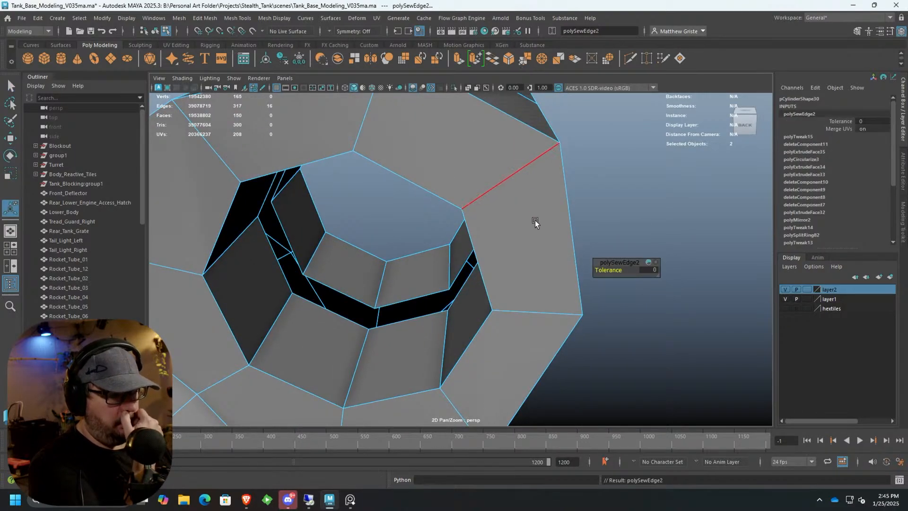
drag(615, 269, 481, 183)
key(F8)
key(q)
Bevel the hole's rim on both sides of the arm with a fraction of 0.2 and chamfer off, and return to object mode.
right_drag(481, 183, 481, 154)
double_click(466, 165)
alt+drag(466, 165, 471, 105)
shift+double_click(476, 160)
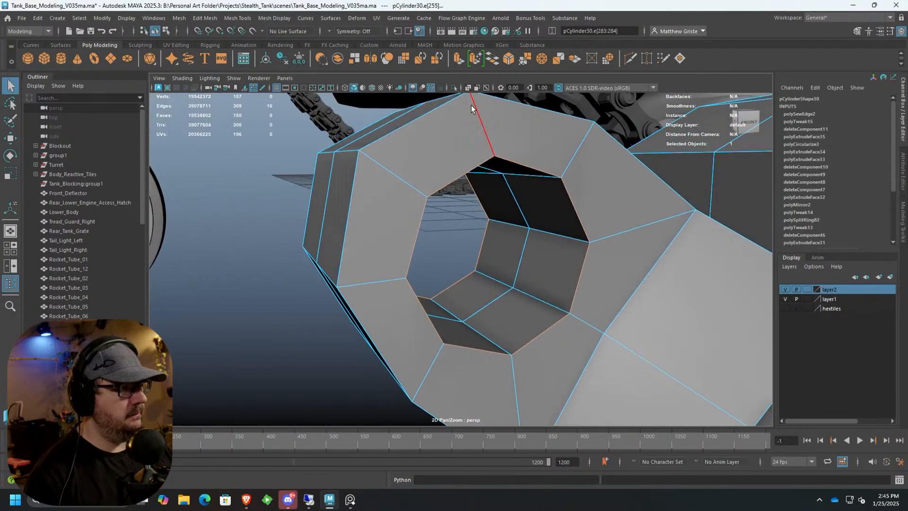
click(512, 64)
click(610, 307)
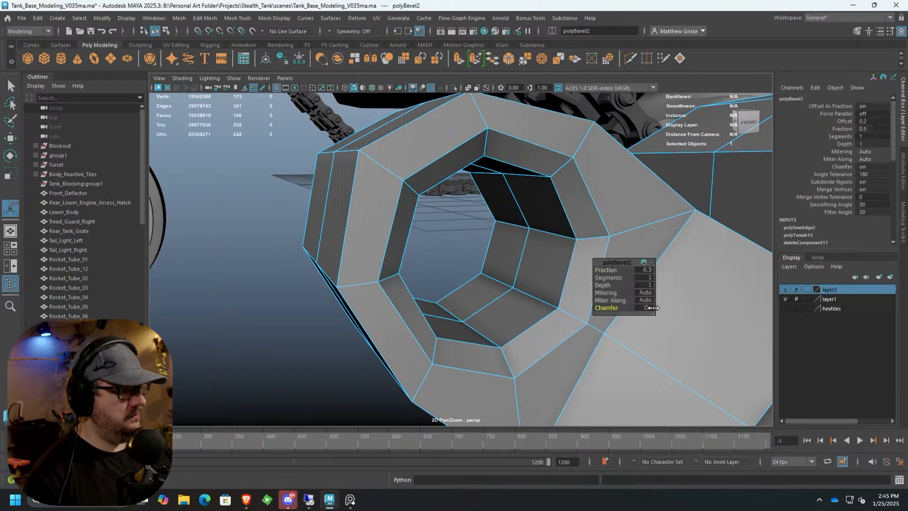
drag(608, 270, 592, 266)
alt+drag(487, 217, 470, 202)
key(3)
key(1)
scroll(511, 214, down, 5)
key(F8)
alt+drag(515, 180, 495, 226)
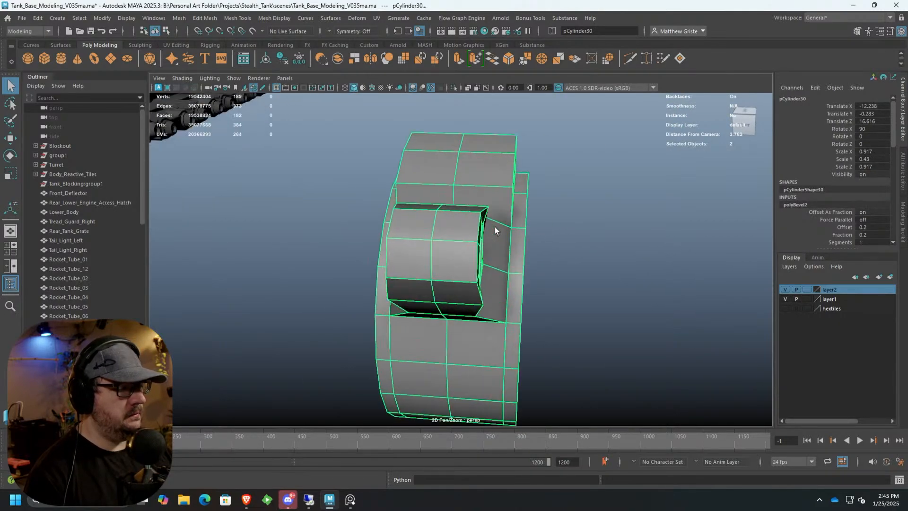
Insert supporting edge loops close to both side edges of the bracket's arm.
click(238, 18)
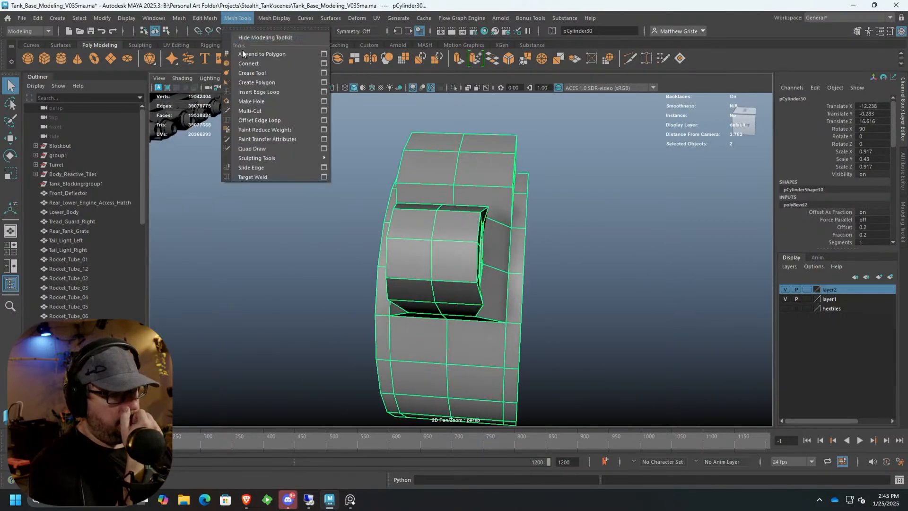
click(254, 91)
scroll(375, 218, up, 2)
click(359, 226)
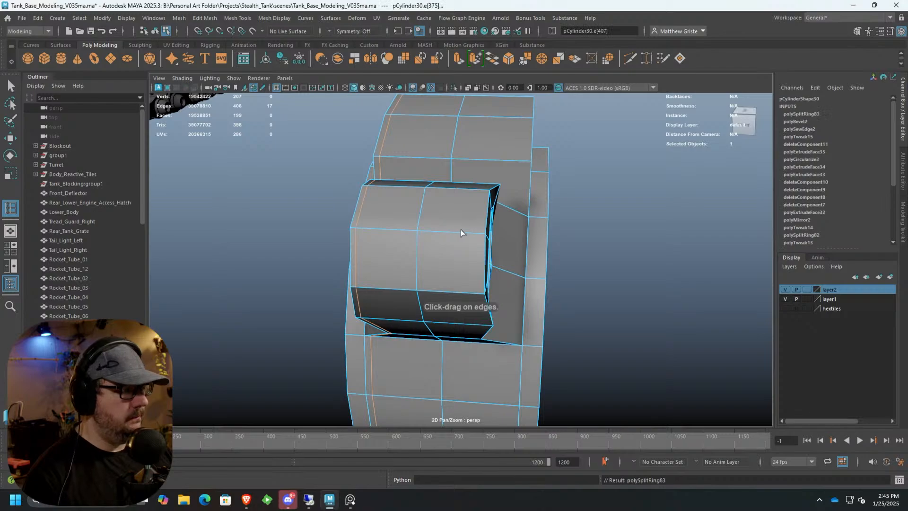
click(481, 233)
Insert supporting edge loops at the neck below the arm's rounded end and along the arm's base at the ring.
alt+drag(481, 233, 448, 242)
scroll(501, 216, up, 3)
click(495, 208)
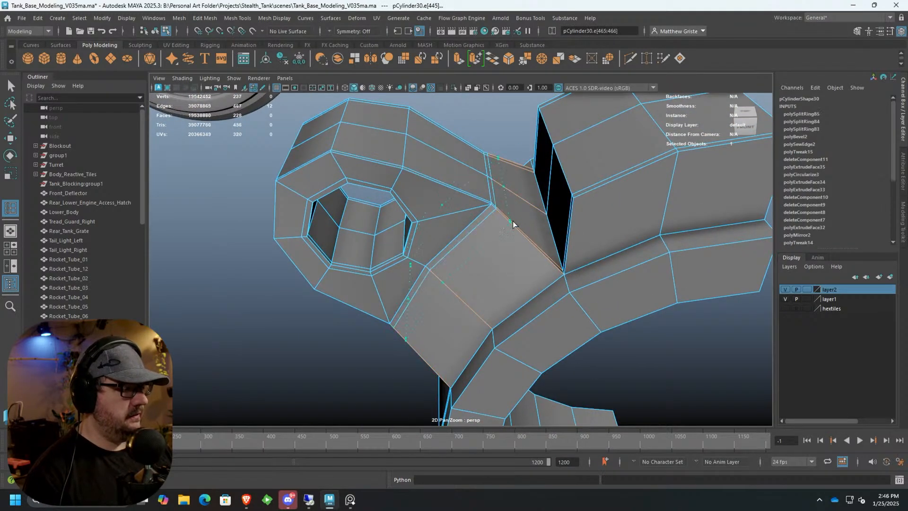
click(554, 270)
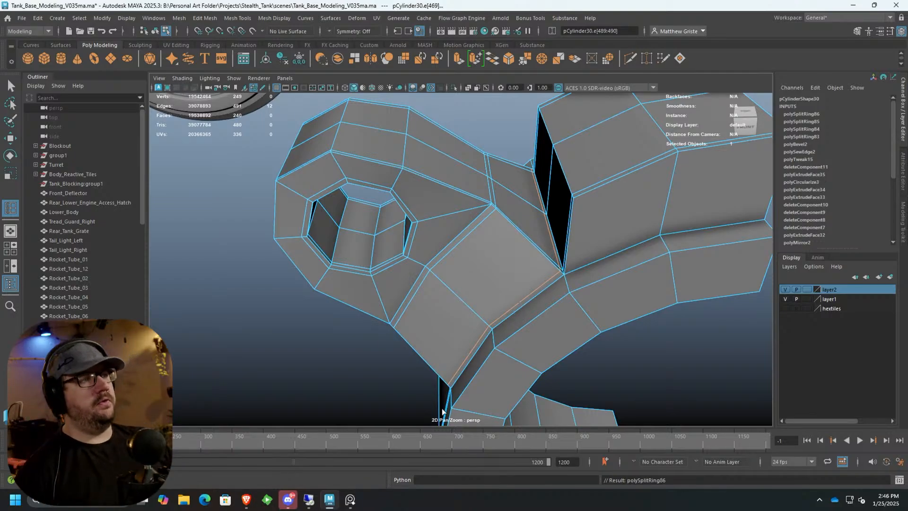
Switch to the reference board, look over the tank reference images, and return to the model.
click(350, 499)
scroll(415, 310, down, 3)
scroll(416, 309, down, 5)
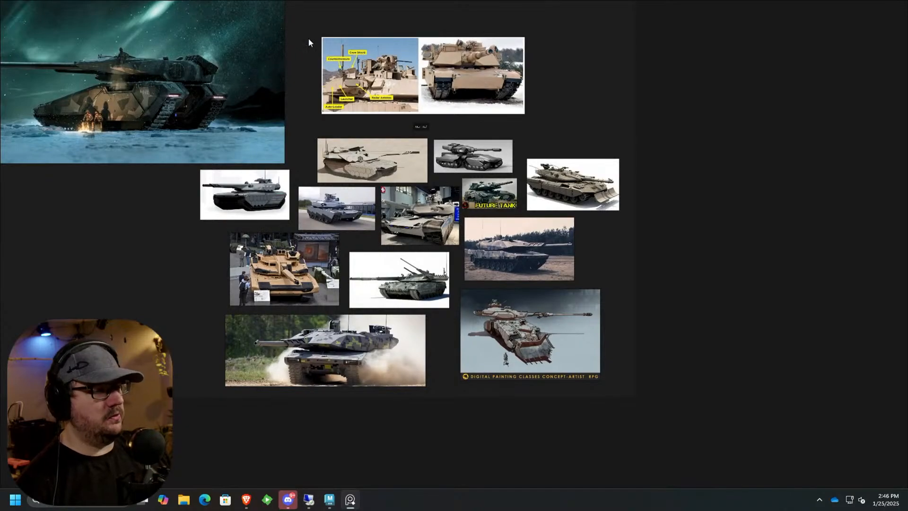
middle_drag(246, 152, 300, 196)
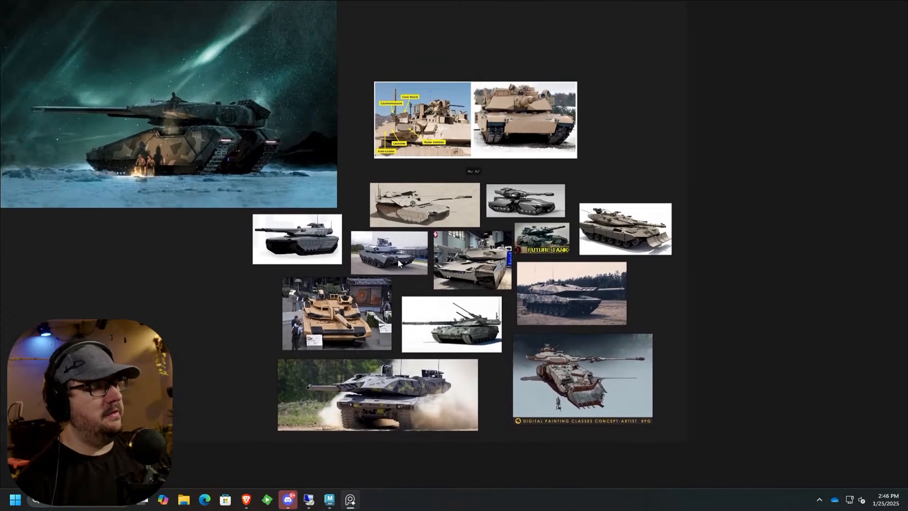
middle_drag(565, 210, 681, 295)
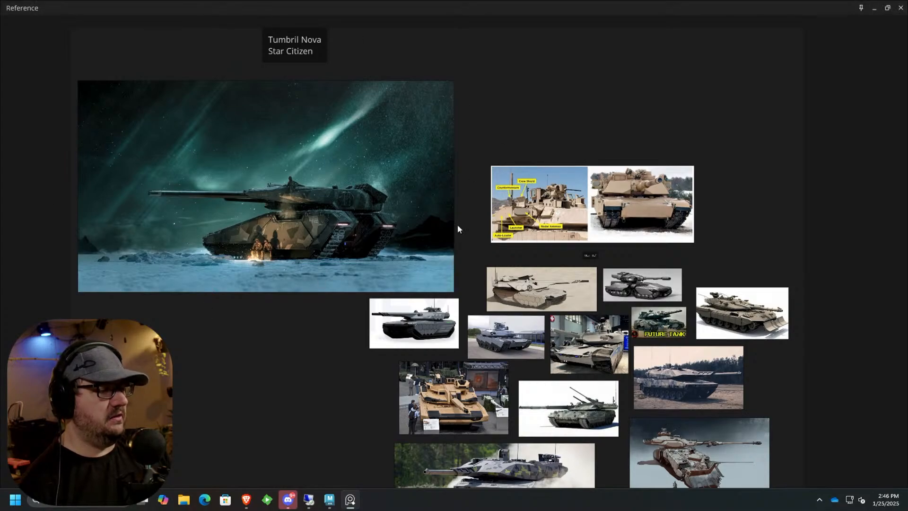
middle_drag(529, 166, 342, 86)
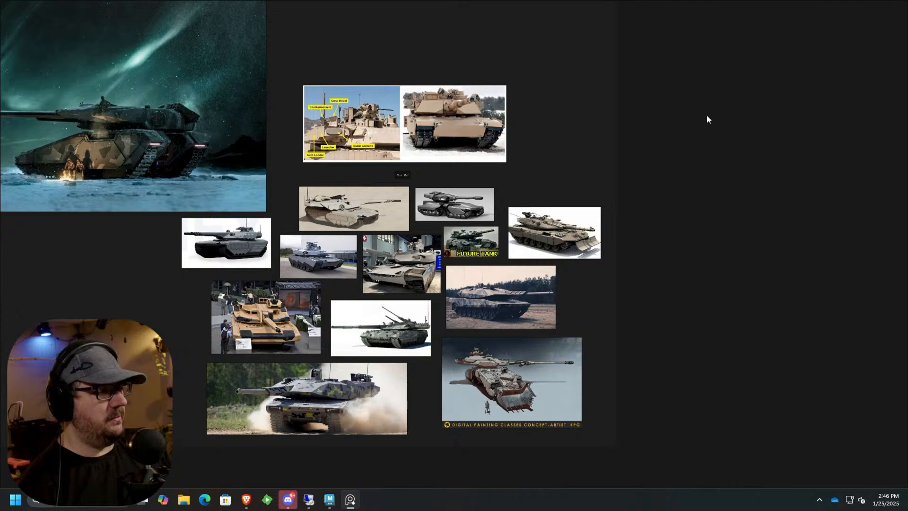
click(878, 4)
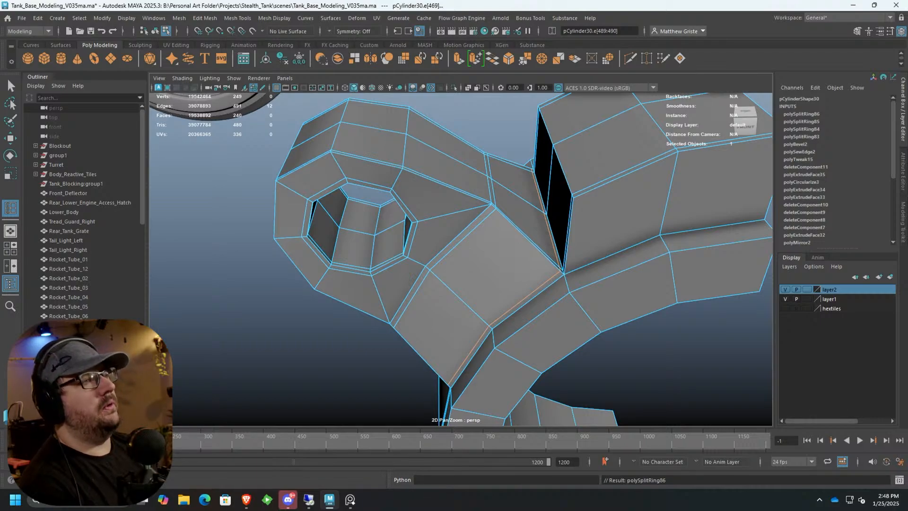
Try to bevel the edge loop outlining the side of the arm's rounded end, and undo it.
alt+drag(520, 331, 531, 287)
alt+drag(444, 216, 480, 218)
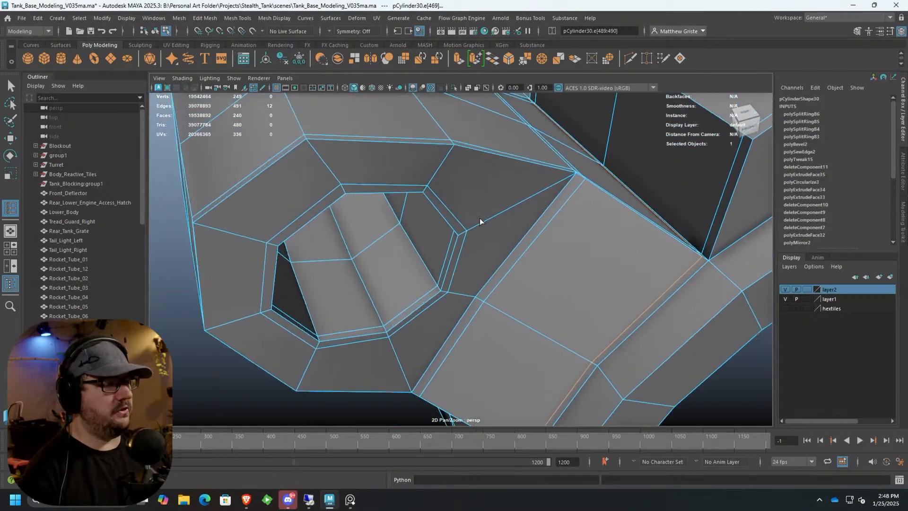
double_click(376, 140)
alt+drag(375, 140, 668, 208)
scroll(501, 221, up, 3)
scroll(563, 229, down, 5)
alt+drag(563, 230, 476, 247)
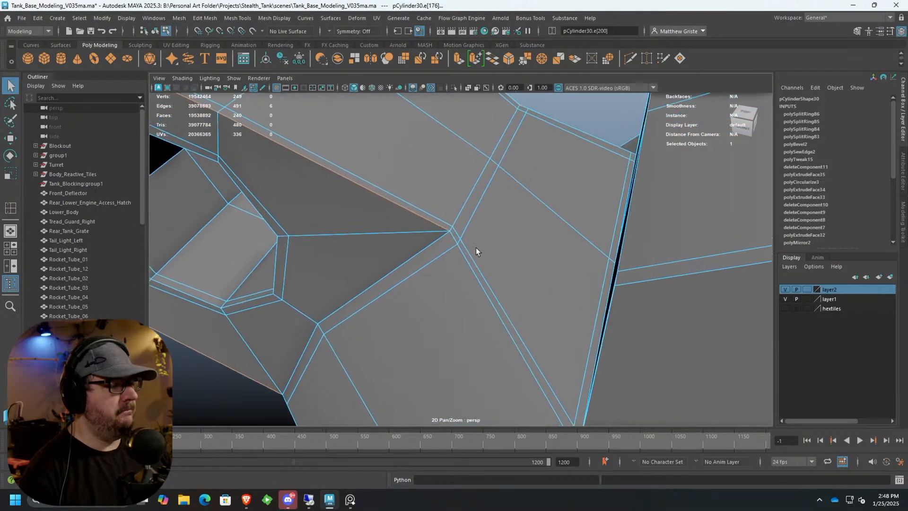
click(492, 61)
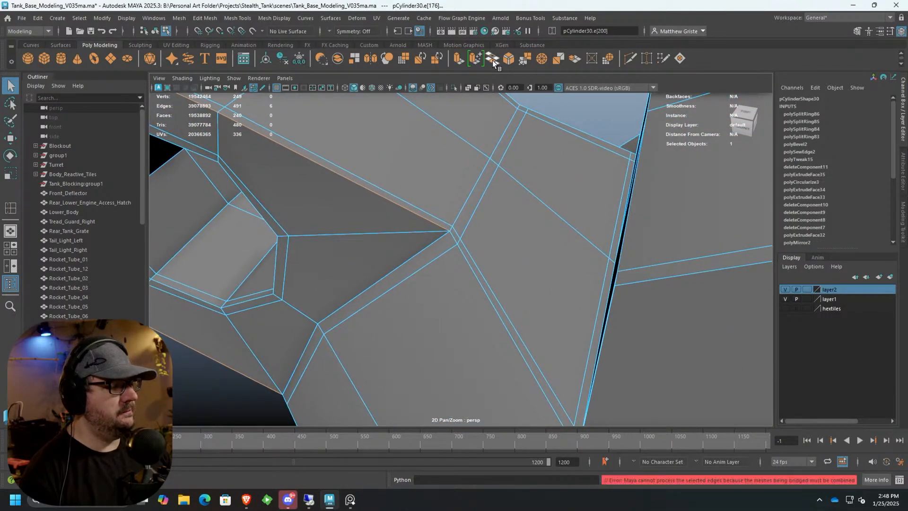
click(509, 59)
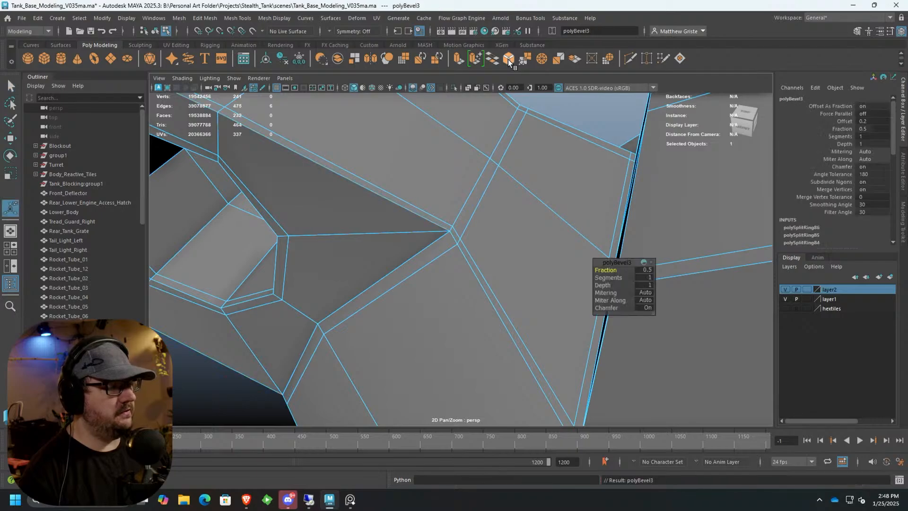
alt+drag(435, 221, 523, 149)
key(ctrl+z)
key(ctrl+z)
Try the bevel on the arm end's outline again with a fraction of 1, and undo it.
scroll(499, 210, up, 3)
click(512, 153)
click(526, 112)
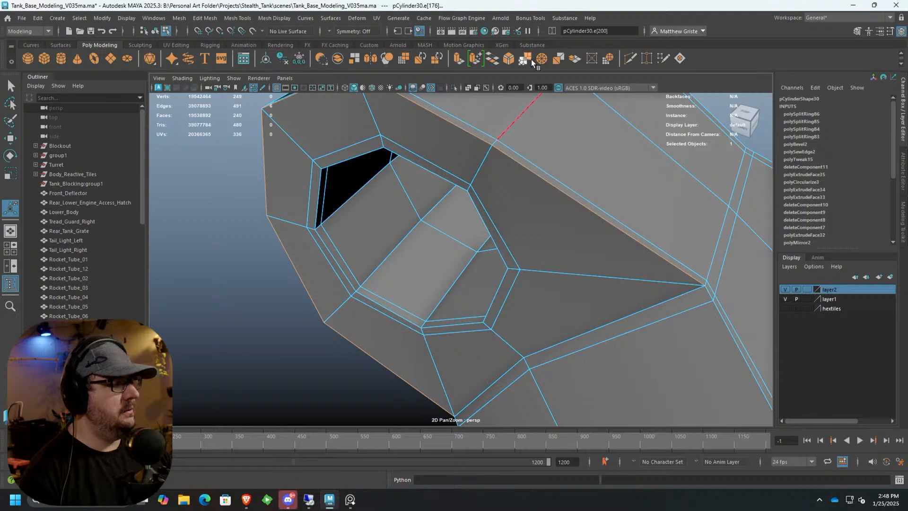
click(513, 58)
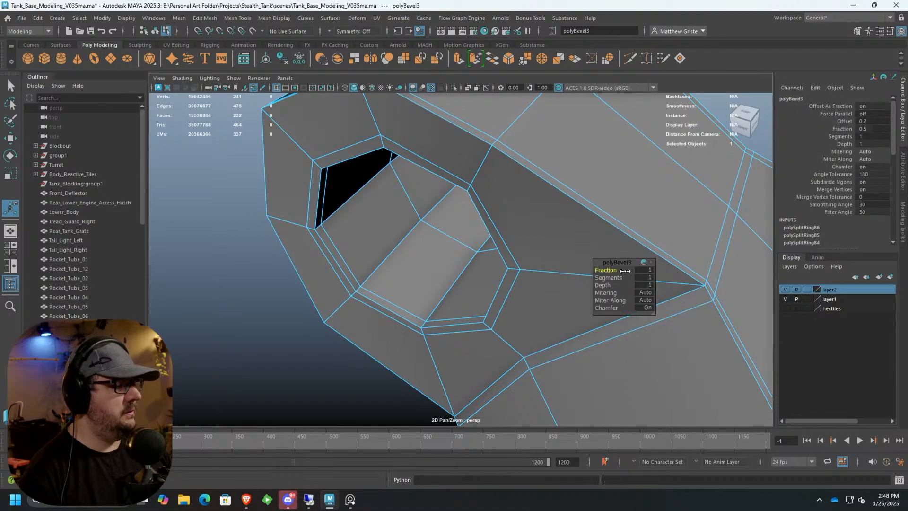
alt+drag(585, 263, 569, 238)
alt+middle_drag(569, 239, 475, 253)
scroll(475, 254, up, 3)
key(ctrl+z)
key(ctrl+z)
Examine the edge flow at the corner where the arm meets its rounded end and the raised block.
alt+middle_drag(517, 324, 572, 221)
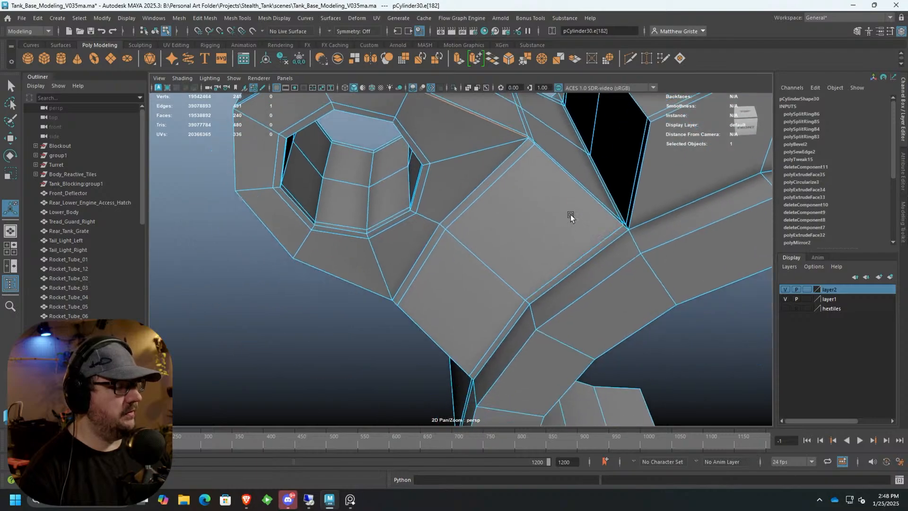
scroll(572, 221, up, 3)
alt+middle_drag(640, 172, 522, 274)
scroll(420, 213, down, 3)
scroll(421, 208, up, 2)
click(437, 189)
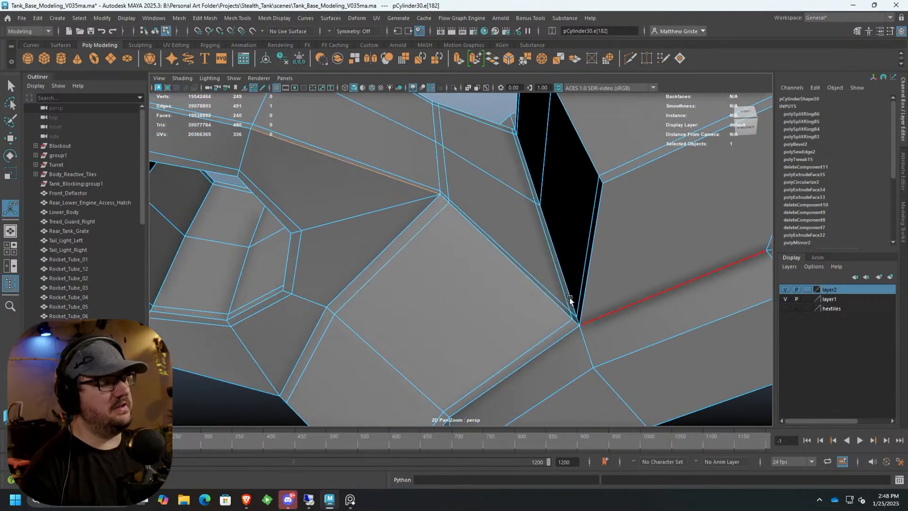
alt+drag(644, 334, 571, 253)
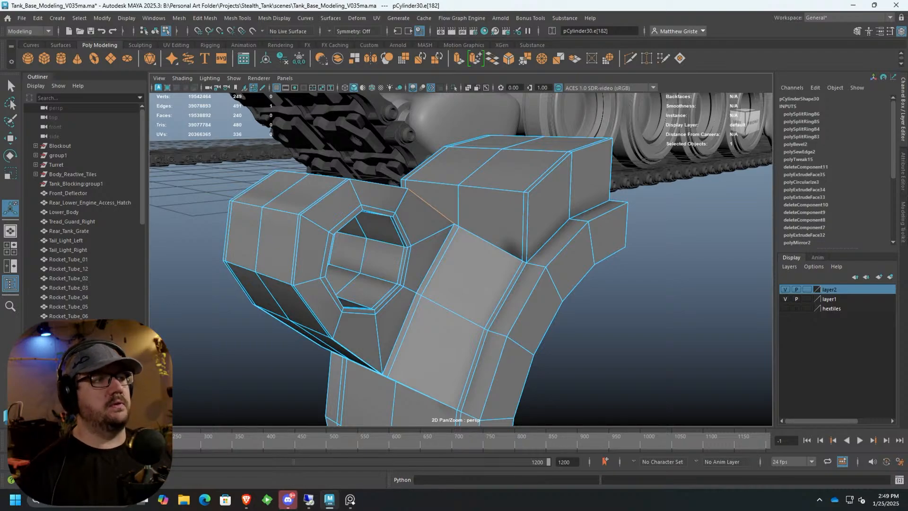
Turn off smooth preview on the long side piece behind the road wheels, both toothed wheels and the end piece of the running gear.
alt+drag(535, 137, 498, 146)
alt+middle_drag(498, 146, 406, 244)
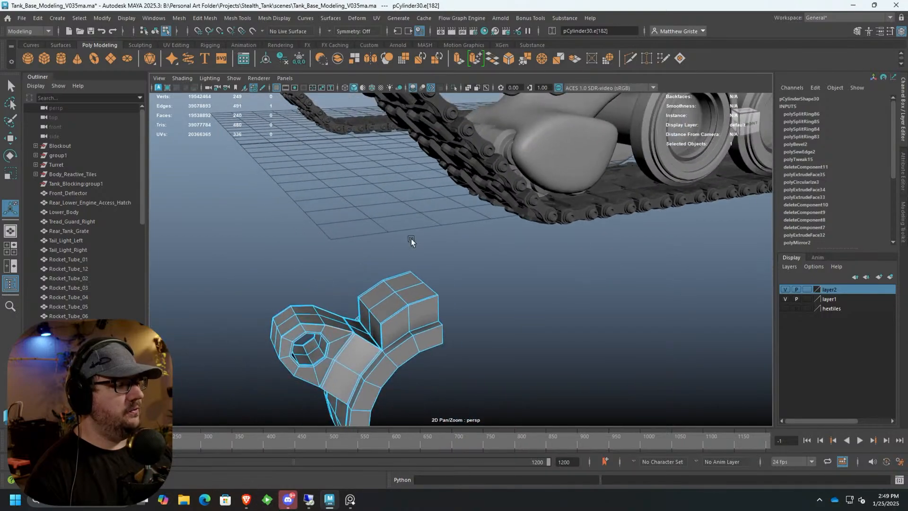
scroll(482, 222, down, 8)
click(505, 223)
key(1)
click(499, 191)
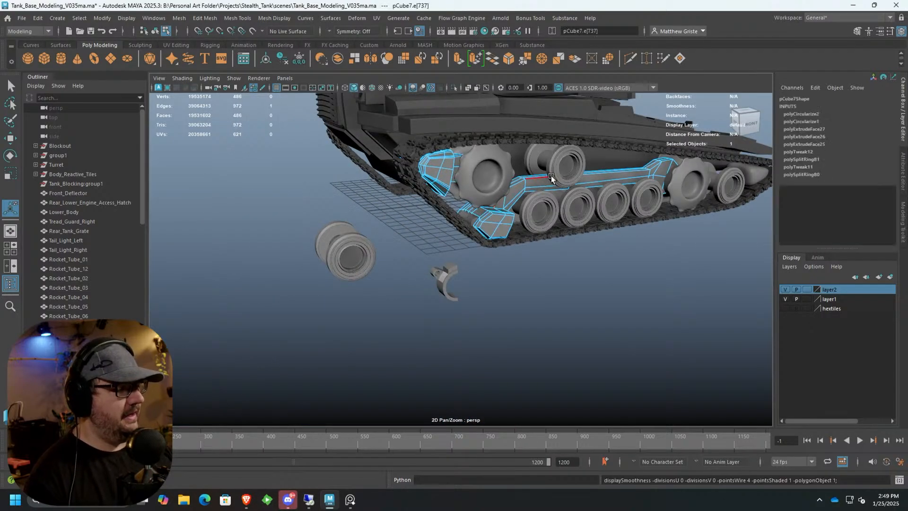
right_drag(496, 174, 552, 149)
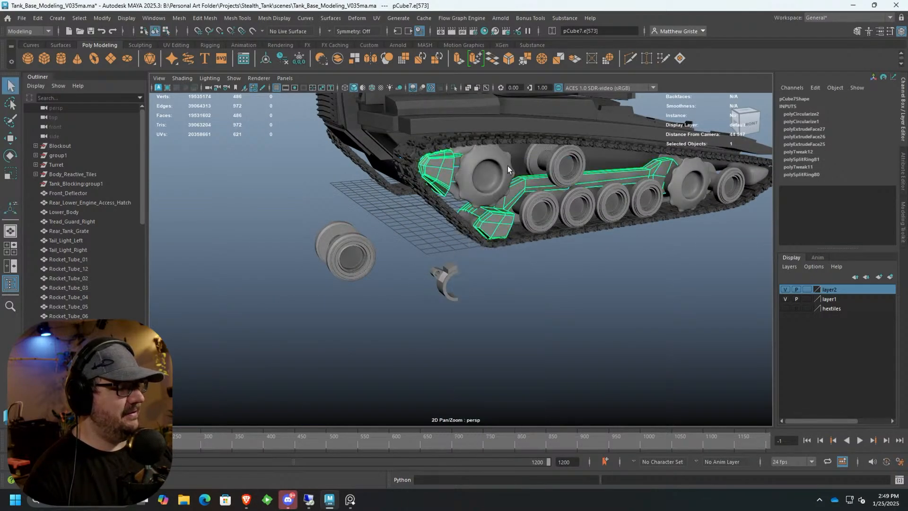
click(508, 165)
key(1)
click(705, 183)
key(1)
click(750, 177)
key(1)
click(686, 254)
Frame the half-ring bracket and inspect its arm and hole with smooth preview on.
alt+drag(687, 255, 434, 265)
alt+drag(582, 255, 543, 271)
alt+middle_drag(544, 272, 560, 296)
alt+drag(559, 296, 547, 282)
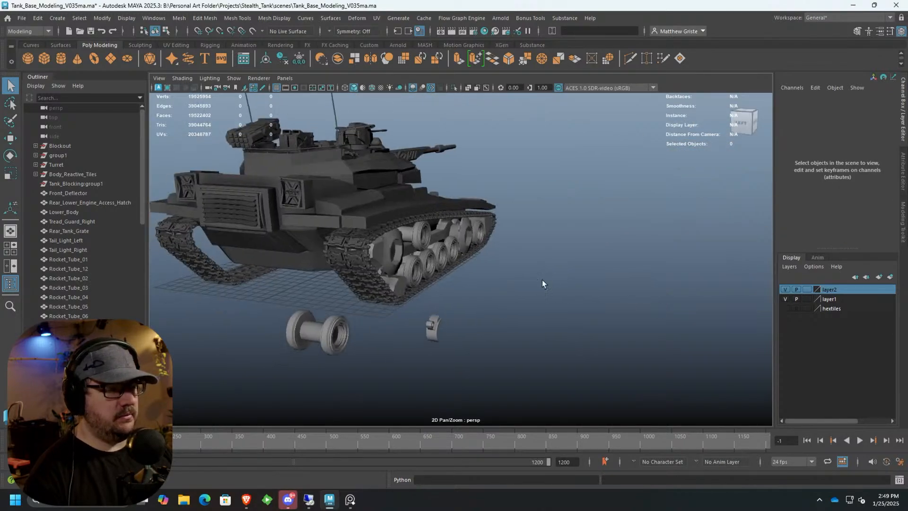
alt+right_drag(547, 282, 499, 285)
alt+right_drag(630, 259, 658, 250)
alt+drag(658, 250, 466, 234)
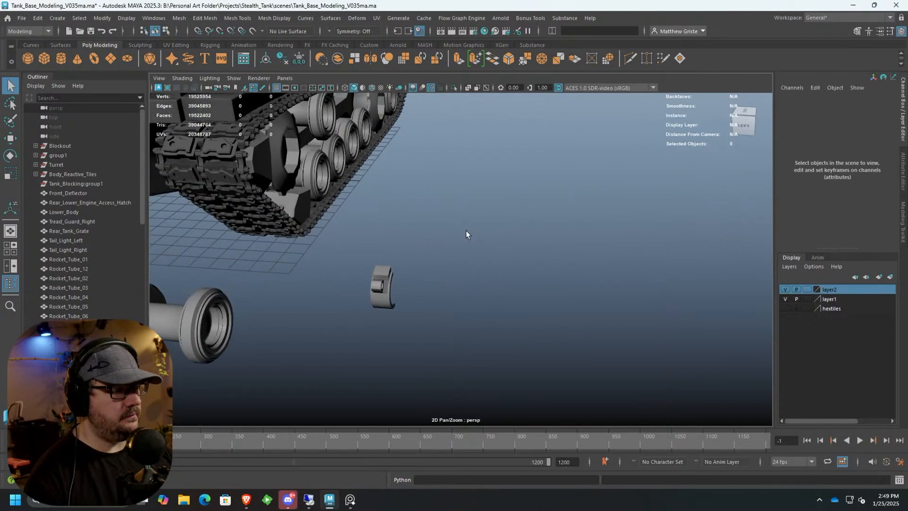
click(388, 288)
key(f)
alt+drag(532, 223, 551, 188)
alt+middle_drag(495, 234, 490, 236)
alt+drag(490, 236, 483, 206)
key(3)
click(642, 272)
alt+drag(641, 272, 598, 250)
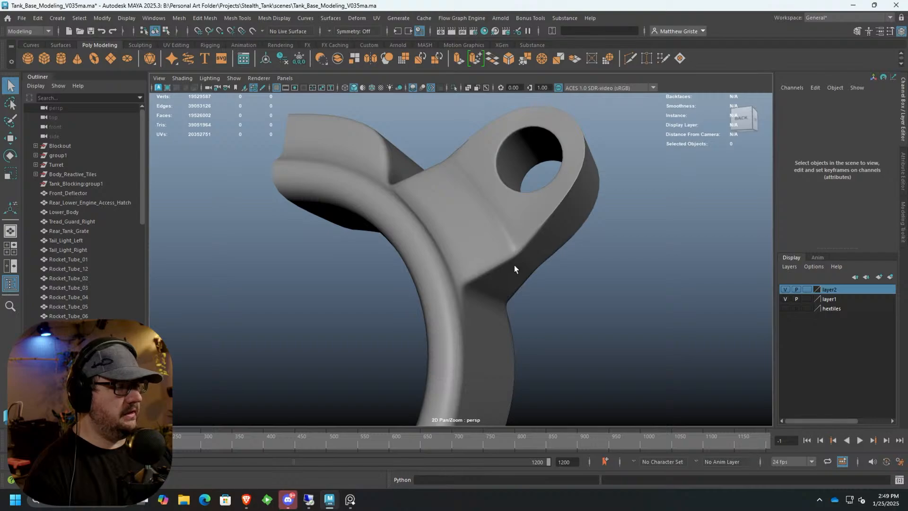
Try adding Multi-Cut edge loops near the arm's upper edge, one from the back and one from the front, with smooth preview off.
scroll(538, 264, up, 3)
click(536, 251)
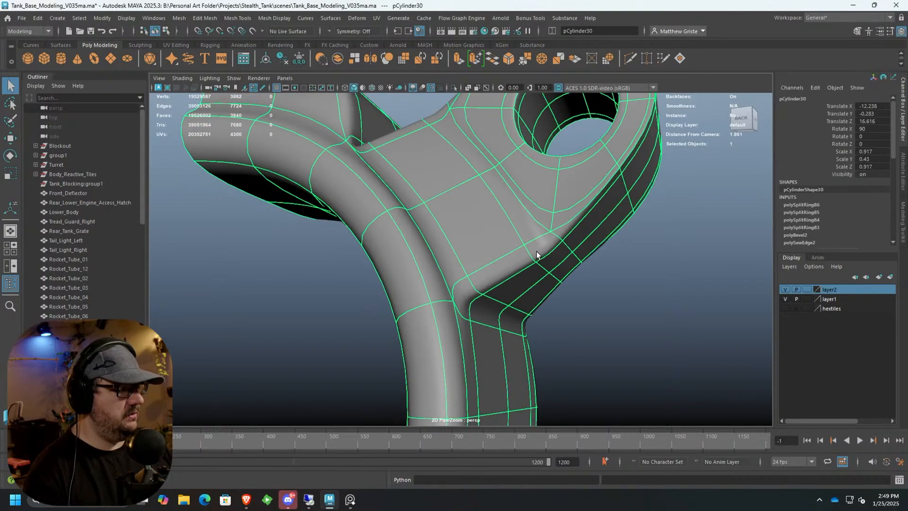
key(1)
scroll(547, 243, up, 6)
scroll(511, 237, down, 3)
alt+drag(512, 237, 483, 309)
alt+drag(352, 171, 390, 184)
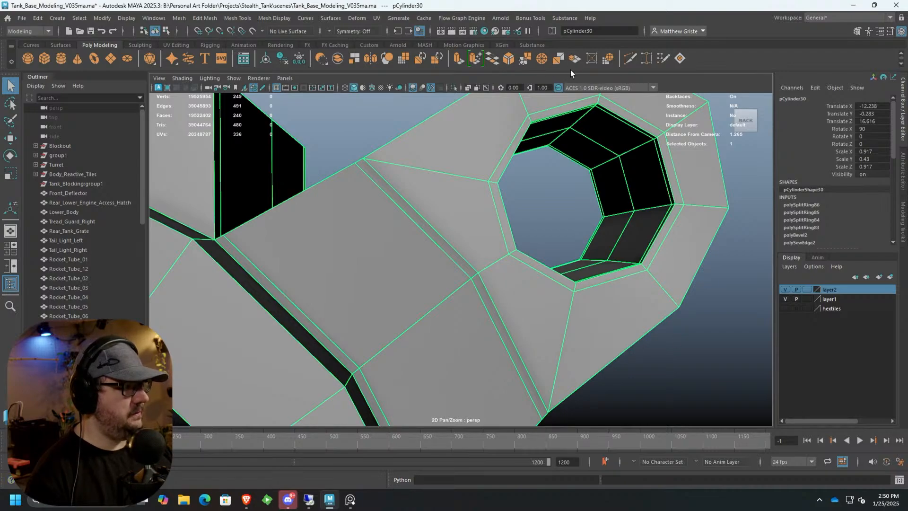
click(903, 221)
click(806, 378)
ctrl+click(374, 160)
alt+drag(378, 165, 428, 191)
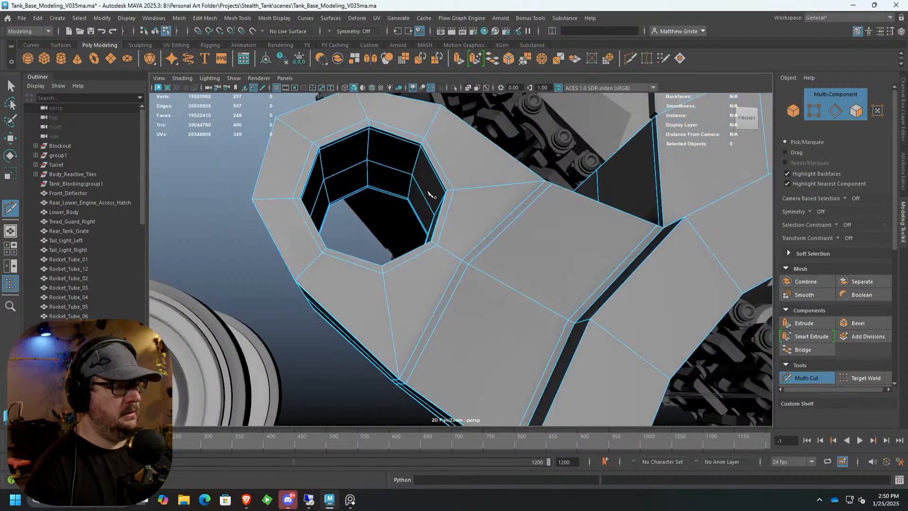
ctrl+click(536, 180)
scroll(519, 222, down, 3)
alt+drag(519, 229, 510, 256)
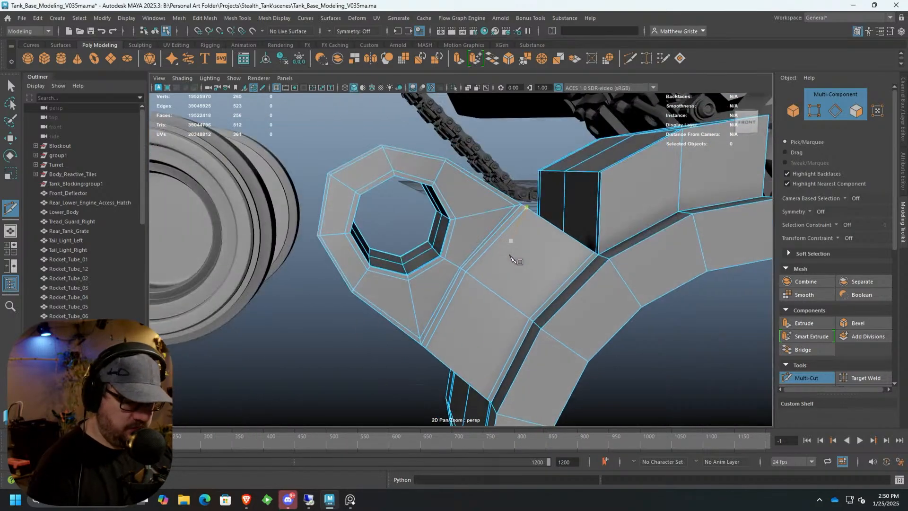
Check the arm's rounded end in smooth preview, and undo the added edge loops.
key(q)
key(3)
right_drag(493, 221, 520, 207)
click(263, 449)
alt+drag(364, 390, 473, 285)
click(346, 387)
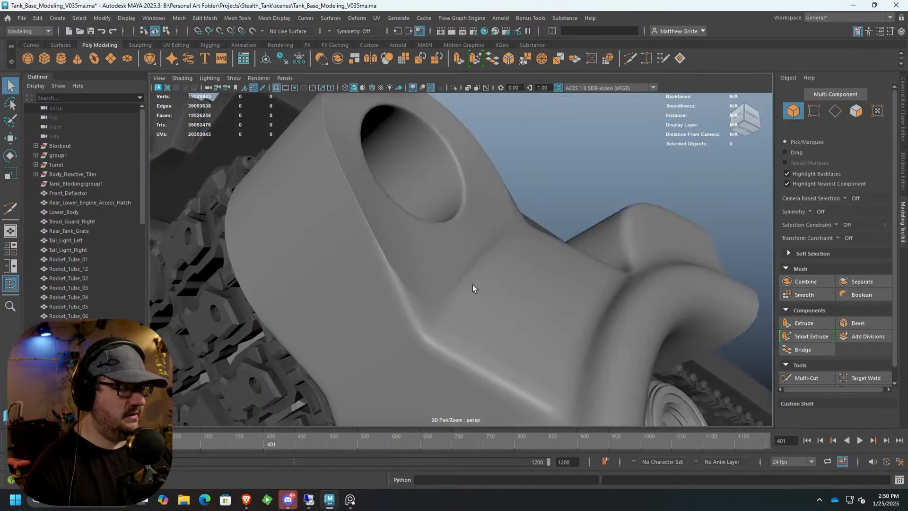
click(473, 285)
key(ctrl+z)
key(ctrl+z)
key(ctrl+z)
key(ctrl+z)
key(ctrl+z)
key(ctrl+z)
key(ctrl+z)
key(ctrl+z)
key(ctrl+z)
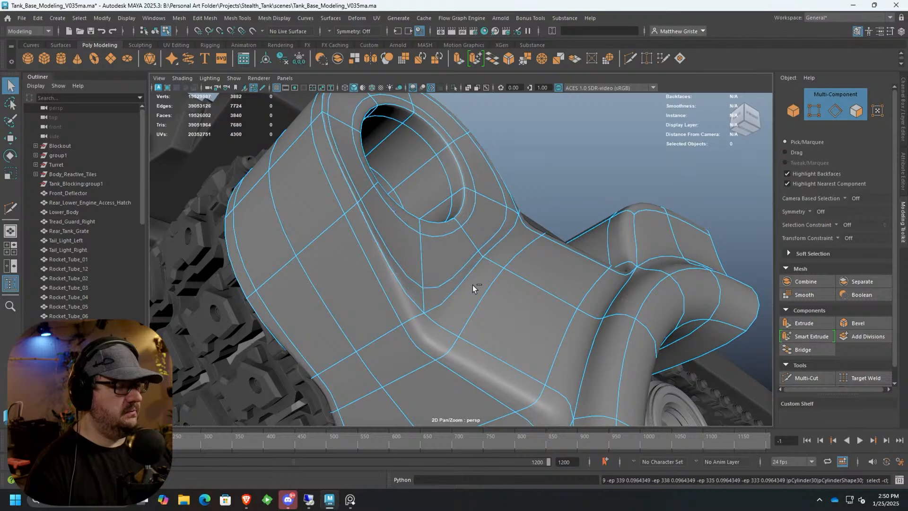
Delete the four front faces between the hole's rim and the arm on the bracket's rounded end.
scroll(471, 282, down, 5)
mouse_move(471, 283)
alt+mouse_down()
mouse_move(439, 314)
mouse_move(462, 285)
mouse_move(482, 294)
mouse_move(456, 290)
alt+mouse_up()
key(1)
scroll(438, 314, up, 3)
alt+drag(419, 267, 458, 279)
right_click(458, 279)
right_drag(459, 279, 447, 253)
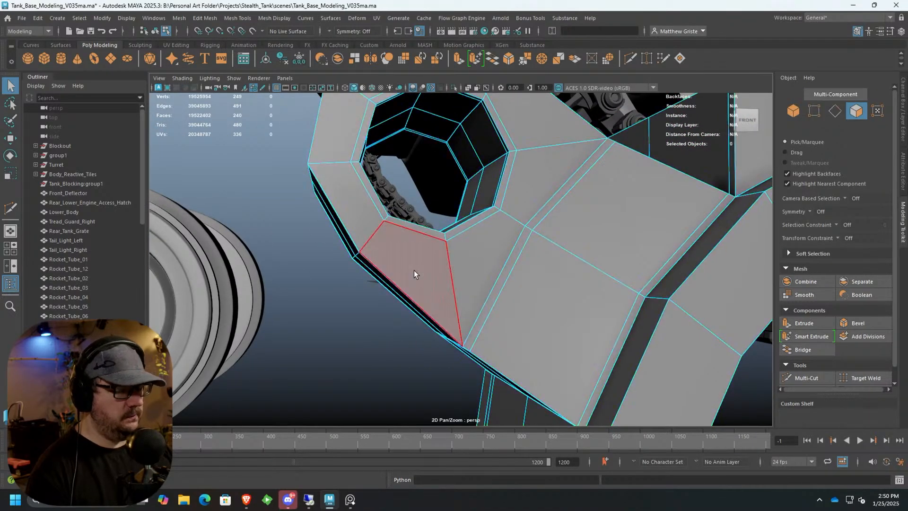
click(435, 269)
shift+click(467, 268)
shift+click(524, 178)
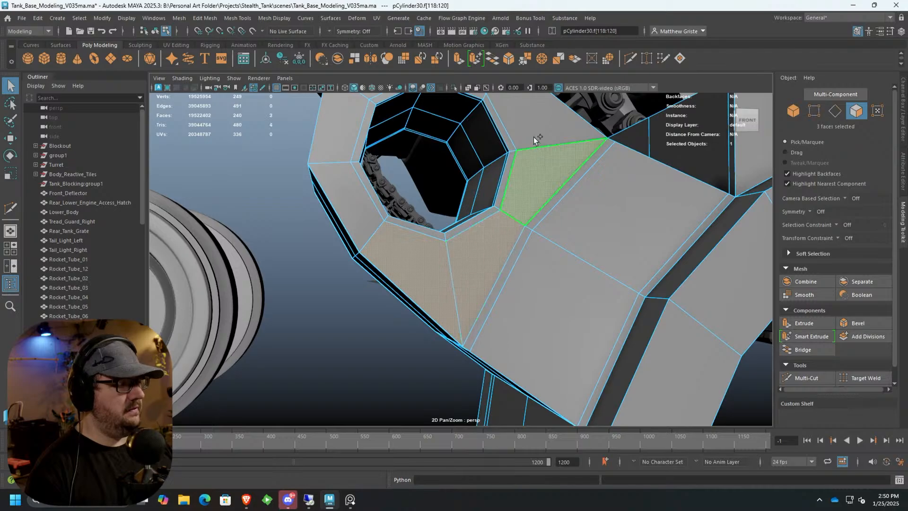
shift+click(535, 133)
key(Delete)
Delete the four matching faces between the hole's rim and the arm on the bracket's back side.
alt+drag(263, 338, 489, 337)
click(558, 280)
shift+click(527, 270)
shift+click(452, 157)
shift+click(433, 110)
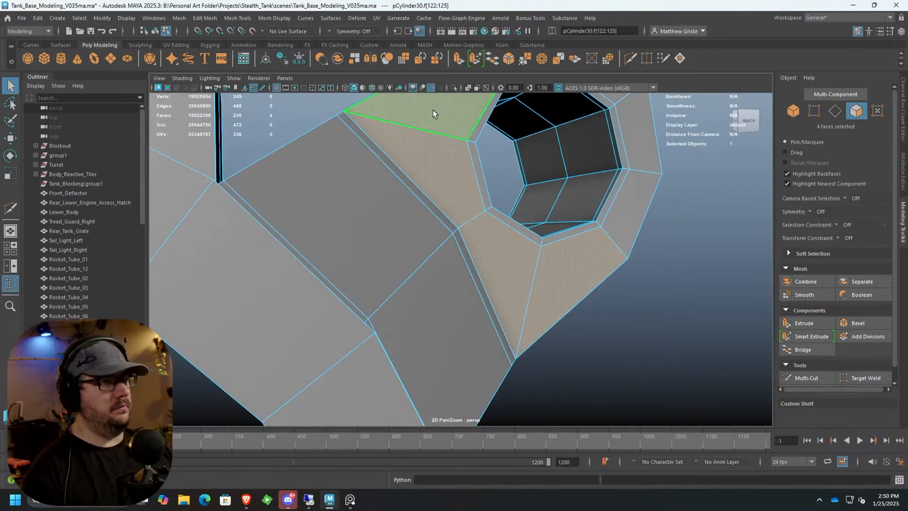
key(Delete)
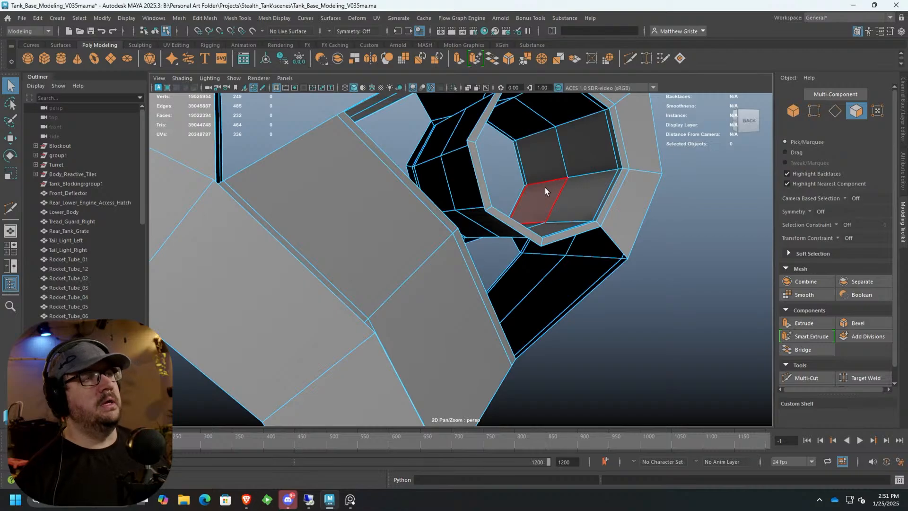
Insert Multi-Cut edge loops close to the bend where the arm's body meets its opened rounded end.
alt+drag(517, 341, 365, 200)
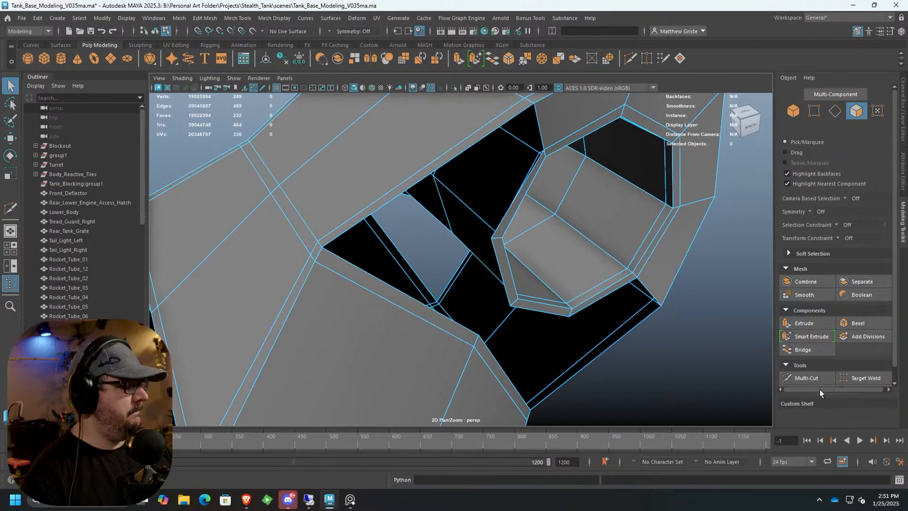
click(804, 377)
click(262, 127)
ctrl+click(338, 225)
alt+drag(574, 314, 469, 268)
ctrl+click(389, 301)
alt+drag(390, 301, 373, 291)
click(257, 252)
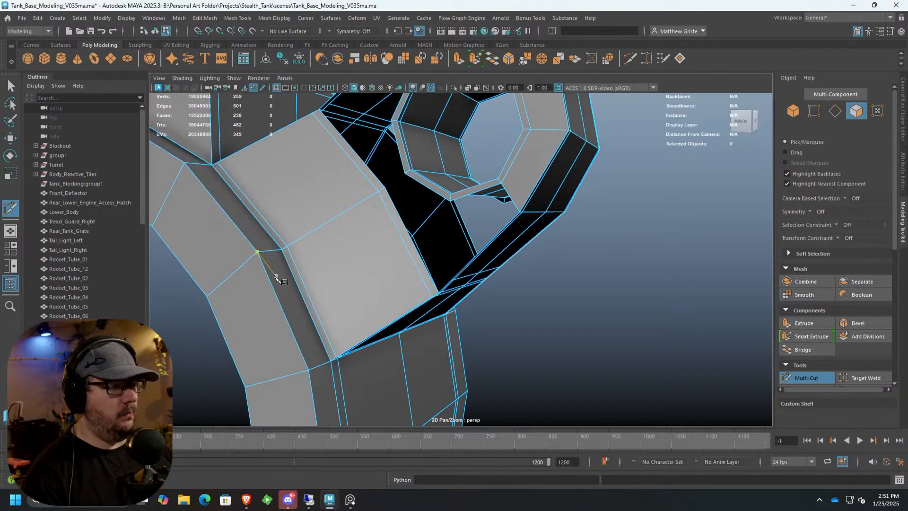
Insert two lengthwise edge loops through the arm's body, between the half-ring and the open gap.
alt+middle_drag(369, 297, 427, 217)
alt+drag(421, 222, 361, 253)
scroll(283, 271, up, 3)
scroll(334, 281, down, 3)
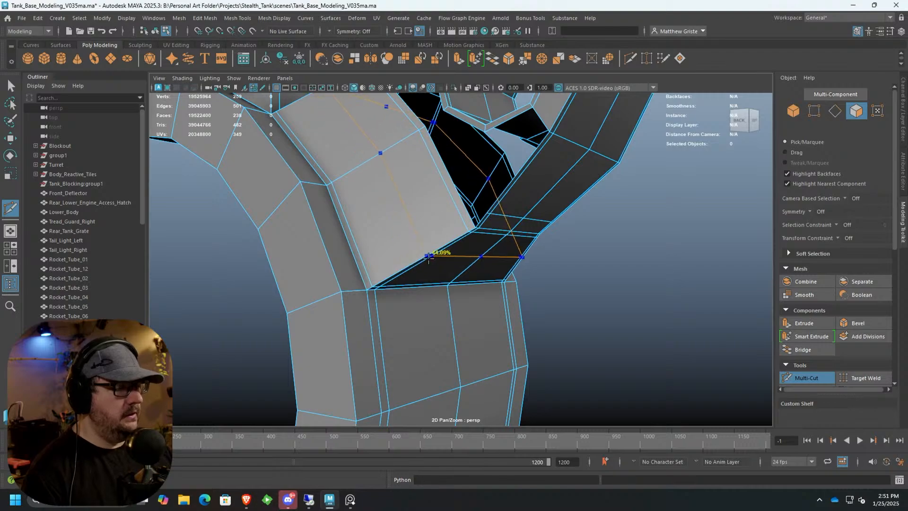
ctrl+click(443, 254)
alt+drag(395, 258, 474, 260)
ctrl+click(418, 274)
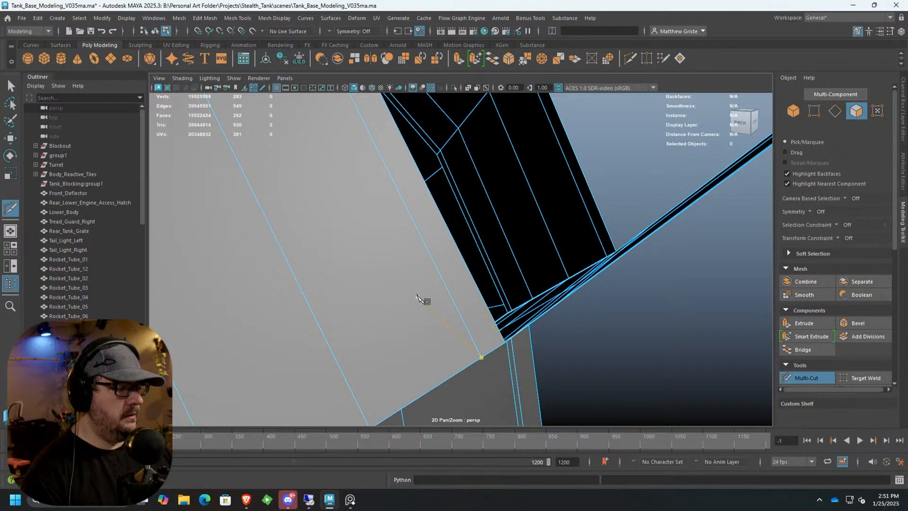
Cut a short supporting edge along the lower corner of the arm's back face and join it diagonally to the inner loop's middle vertex.
alt+drag(417, 296, 455, 269)
click(545, 287)
alt+drag(399, 355, 433, 321)
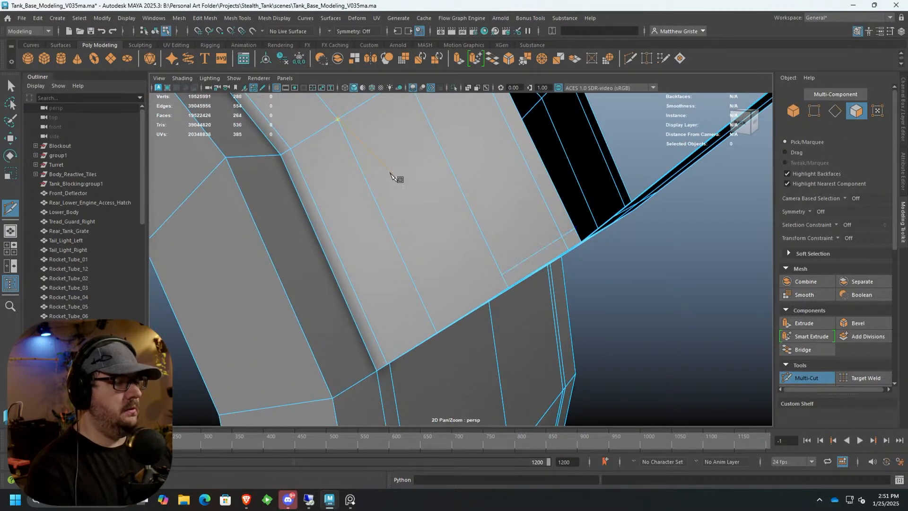
click(342, 125)
alt+drag(343, 125, 492, 269)
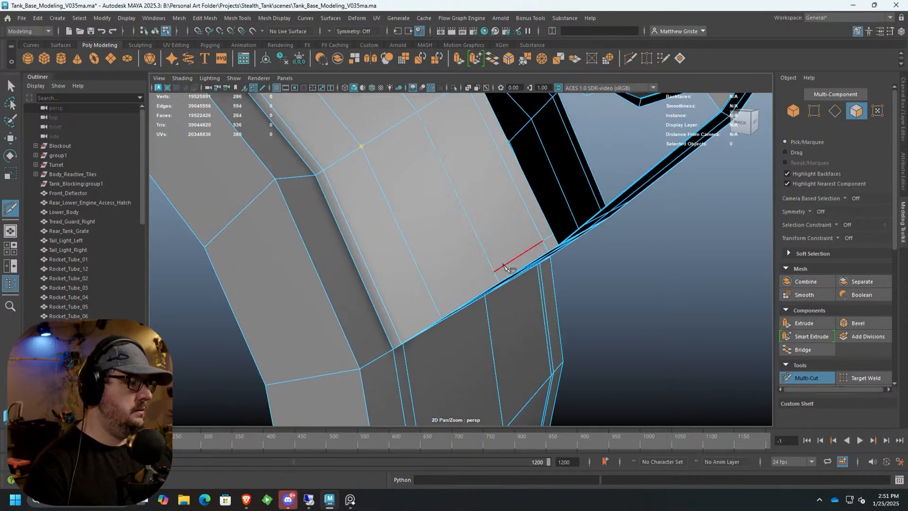
scroll(428, 233, down, 3)
alt+middle_drag(411, 201, 417, 257)
scroll(418, 257, up, 3)
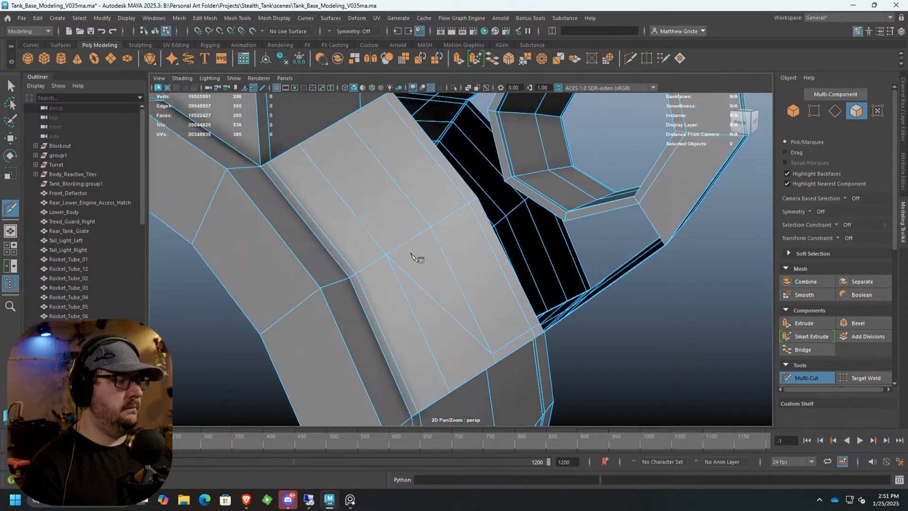
Cut a matching supporting edge across the upper corner of the arm's back face and connect it to the middle crossing edge.
alt+middle_drag(399, 137, 406, 190)
alt+drag(405, 190, 408, 186)
alt+middle_drag(407, 186, 417, 207)
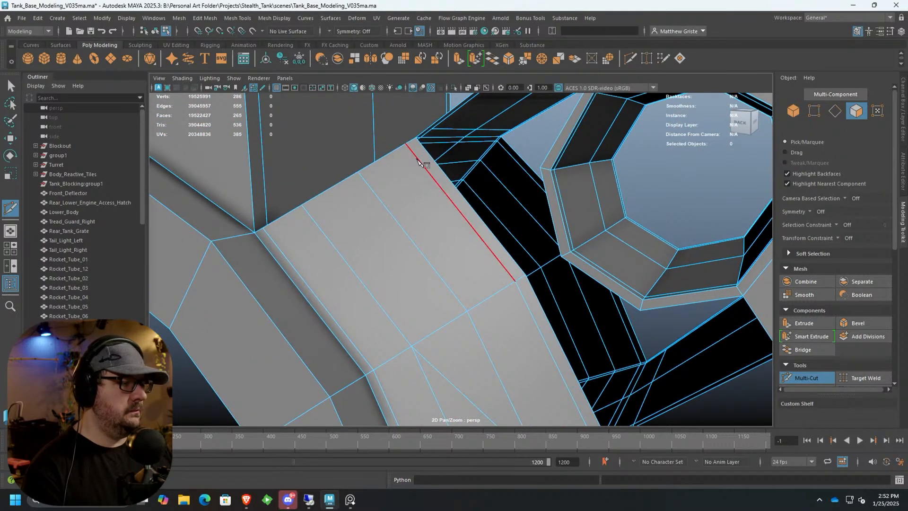
click(368, 184)
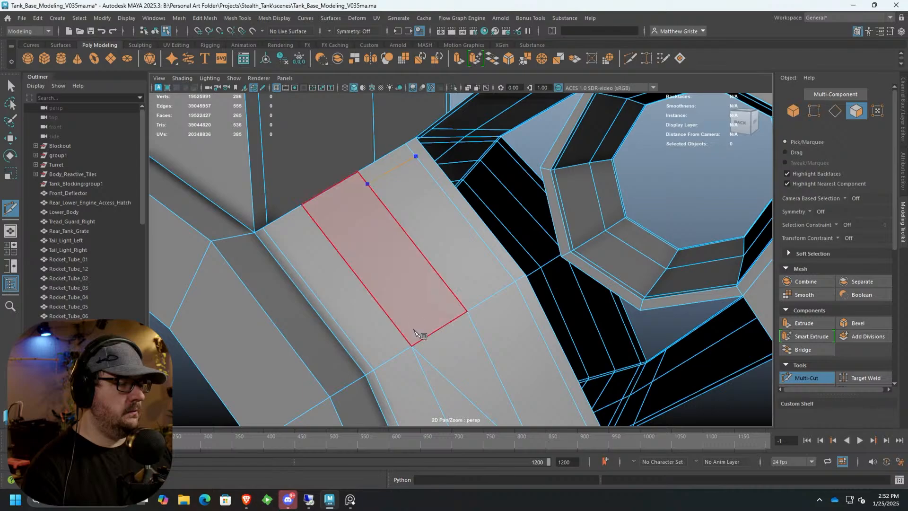
right_click(461, 315)
Cut a supporting edge across the upper corner of the arm's front face and connect it to the middle crossing edge.
scroll(475, 308, down, 4)
alt+drag(477, 308, 303, 289)
scroll(413, 288, up, 4)
alt+middle_drag(425, 213, 497, 265)
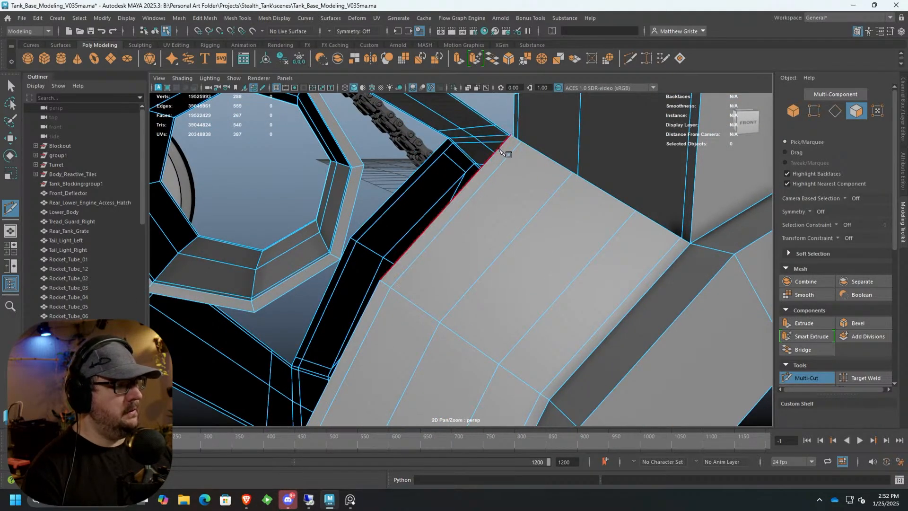
click(509, 160)
click(440, 323)
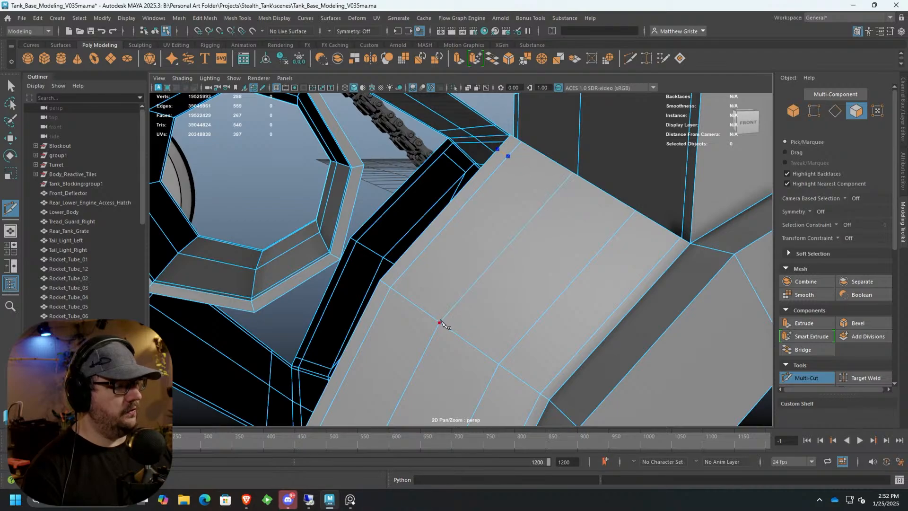
alt+drag(440, 323, 507, 260)
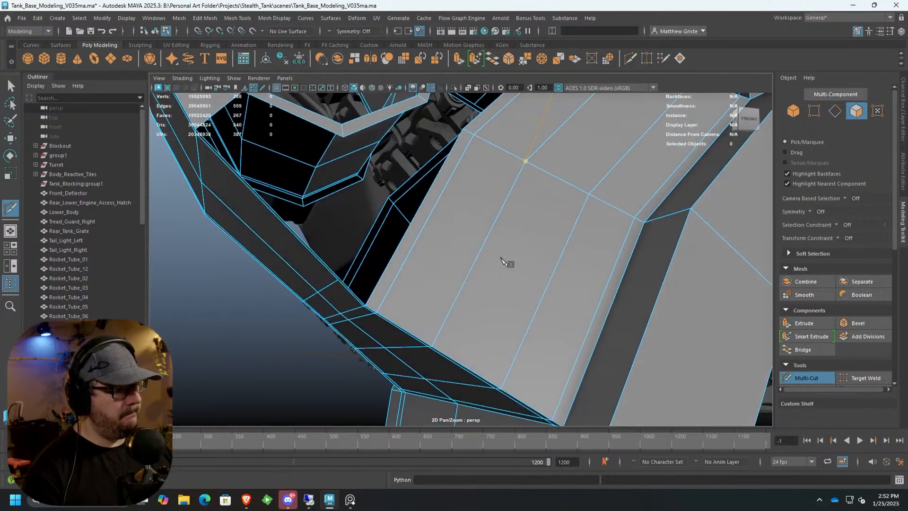
Cut a supporting edge across the lower corner of the arm's front face, ending at the vertex on the middle crossing edge.
click(377, 310)
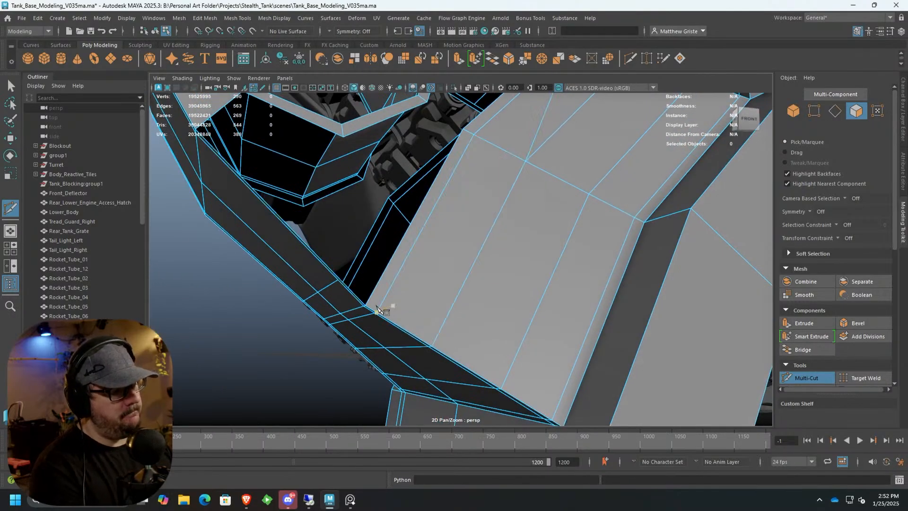
click(525, 161)
right_click(533, 182)
Examine the border edges around the gap between the bracket arm and the holed, rounded end.
scroll(534, 192, down, 6)
alt+drag(534, 206, 421, 209)
key(q)
scroll(509, 192, up, 4)
right_drag(400, 229, 384, 255)
click(378, 267)
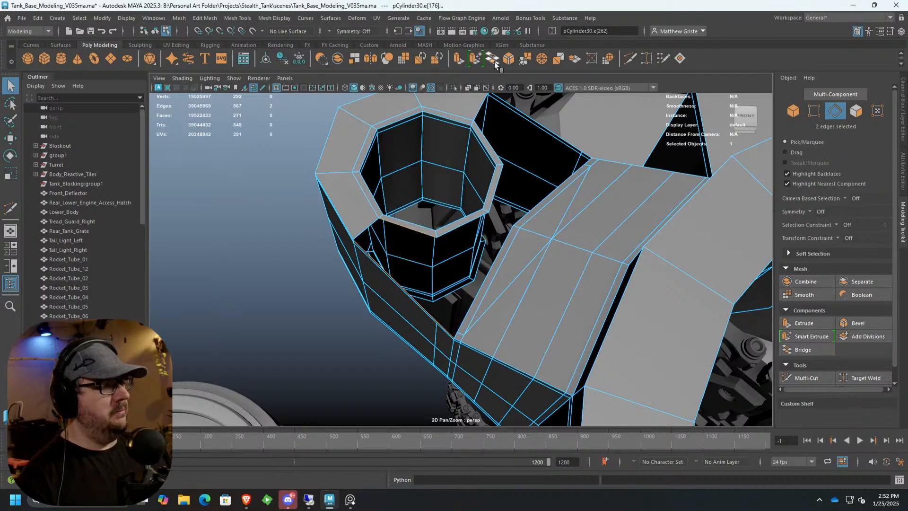
alt+drag(504, 144, 412, 217)
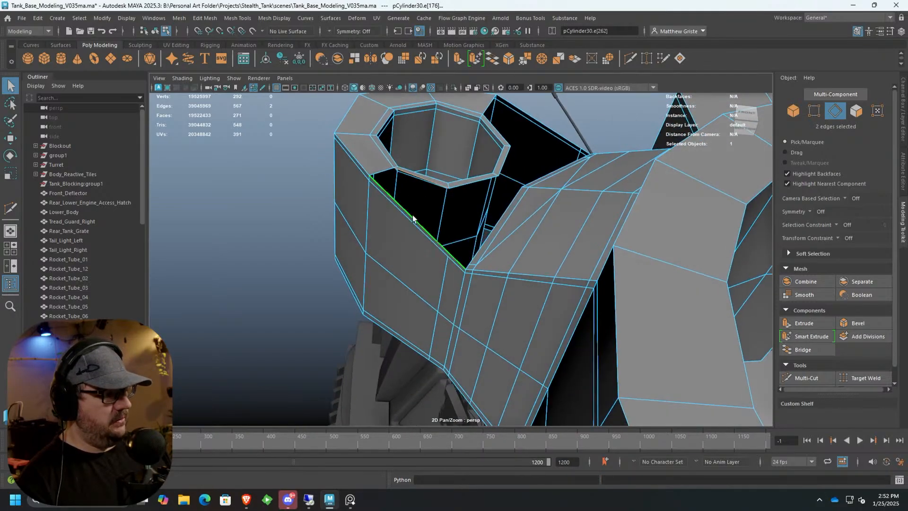
scroll(427, 231, up, 5)
click(485, 253)
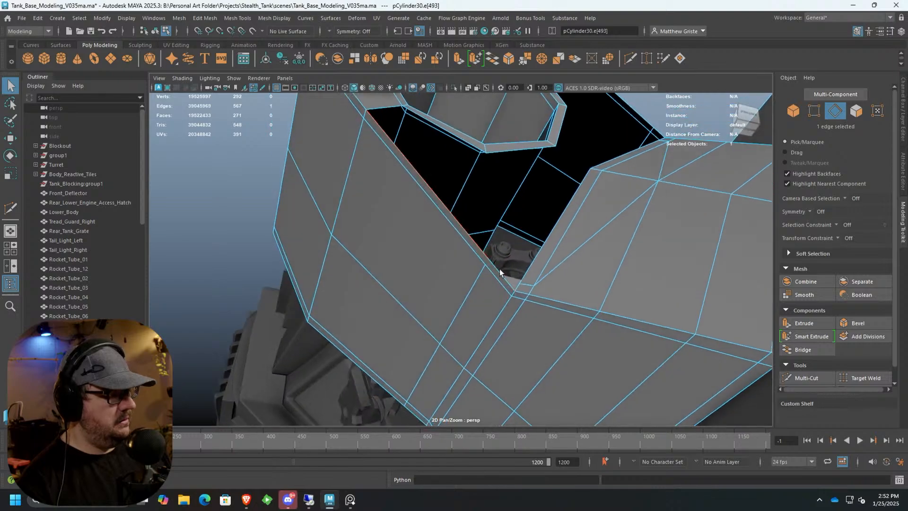
alt+drag(501, 270, 552, 265)
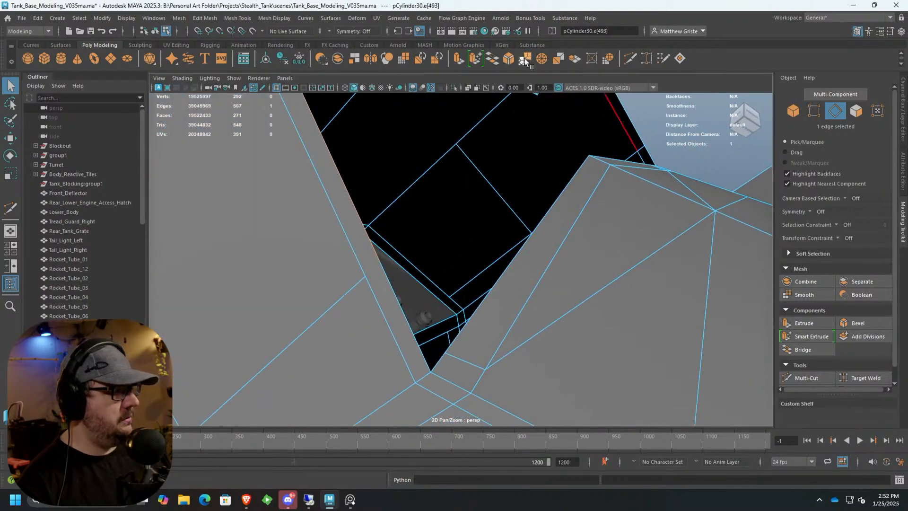
Cut an edge from the supporting-edge vertex across the narrow border strip beside the gap and target-weld the new border vertex.
click(799, 378)
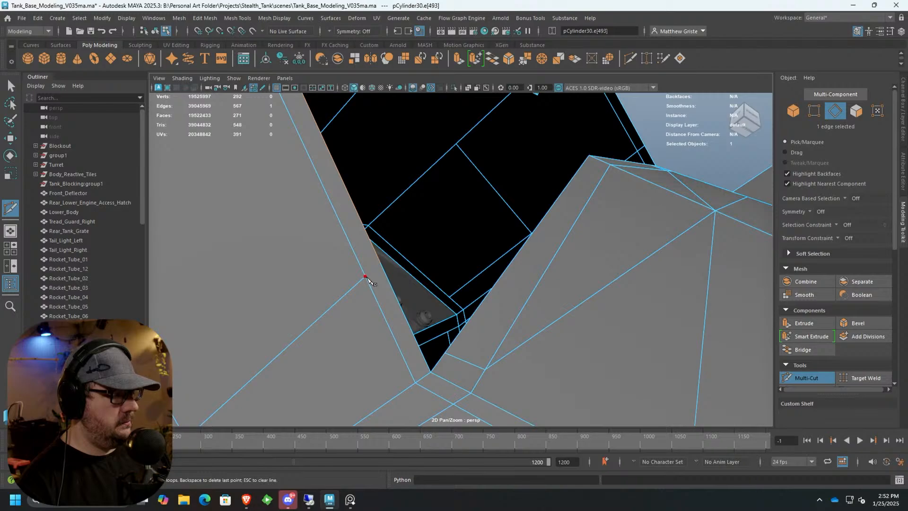
click(365, 276)
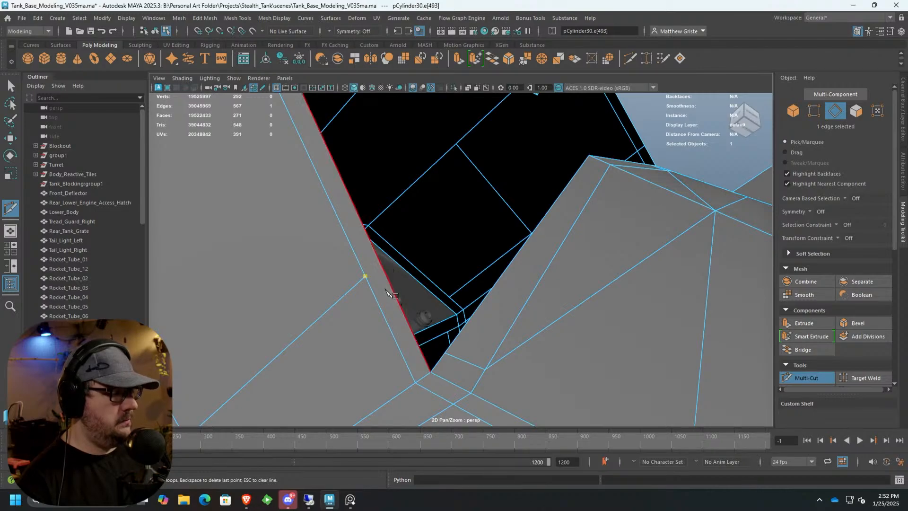
click(389, 283)
key(Return)
click(861, 378)
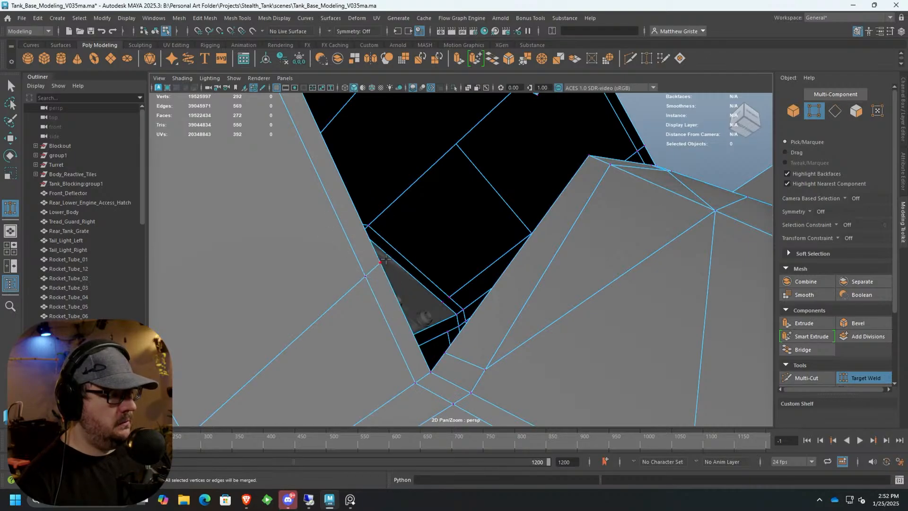
Cut a matching edge across the narrow border strip on the opposite side of the gap and target-weld its border vertex.
scroll(402, 269, down, 6)
alt+drag(624, 328, 460, 270)
scroll(470, 215, up, 5)
scroll(497, 282, up, 5)
click(805, 377)
click(514, 337)
click(439, 259)
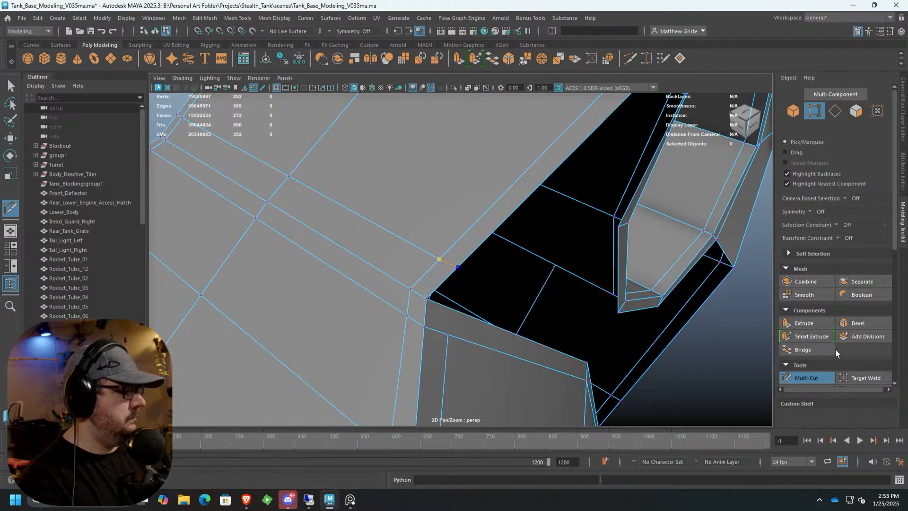
click(864, 378)
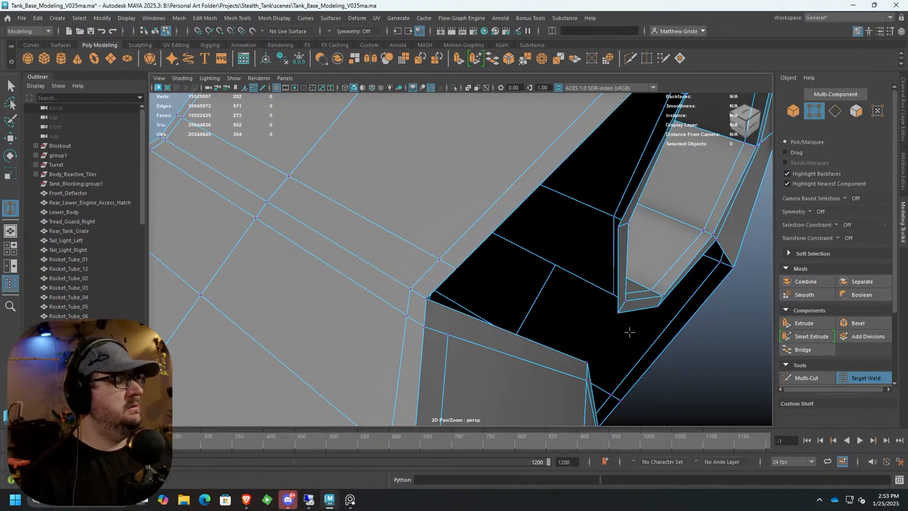
On the back side, cut a short edge across the narrow strip where the arm meets the rounded end's lower side wall.
scroll(632, 334, down, 5)
alt+drag(553, 297, 445, 274)
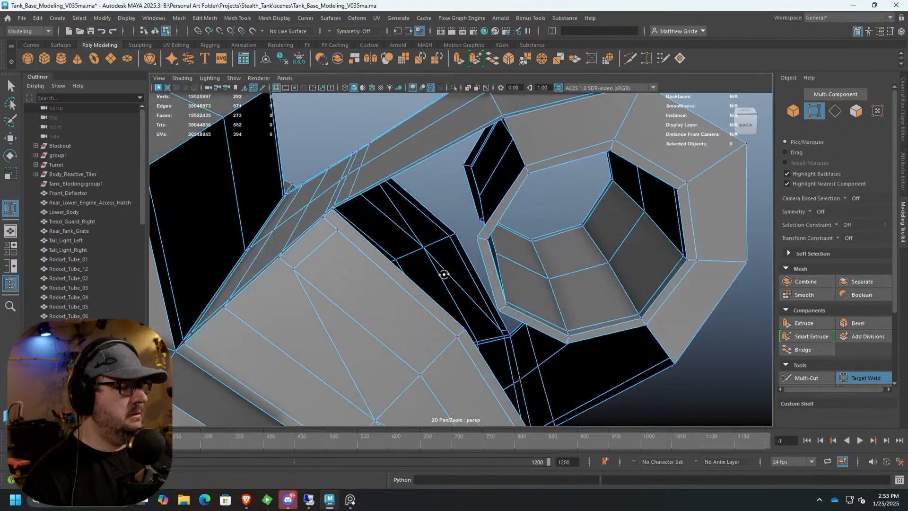
scroll(445, 275, up, 6)
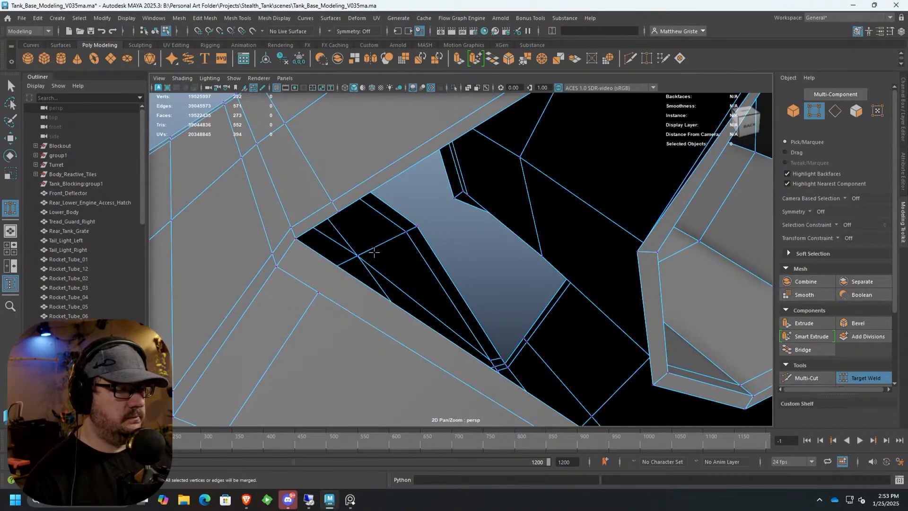
scroll(374, 253, up, 5)
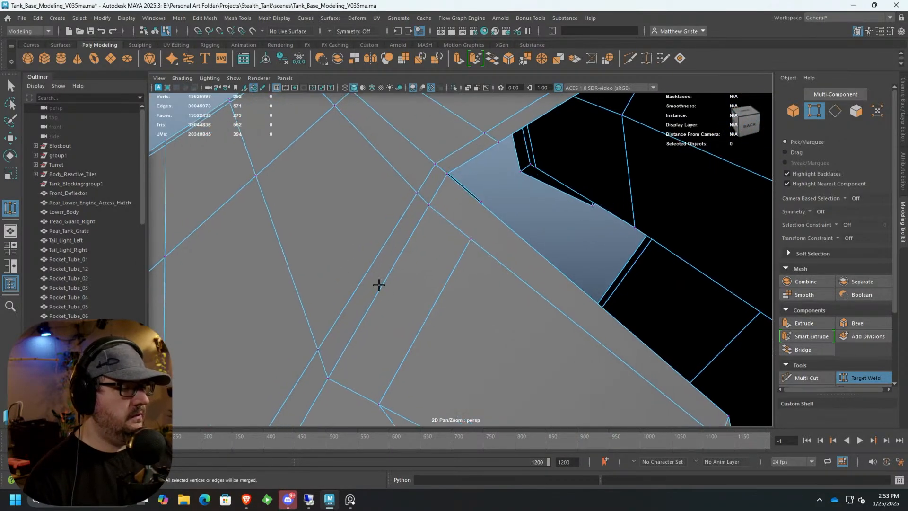
scroll(374, 287, down, 3)
key(q)
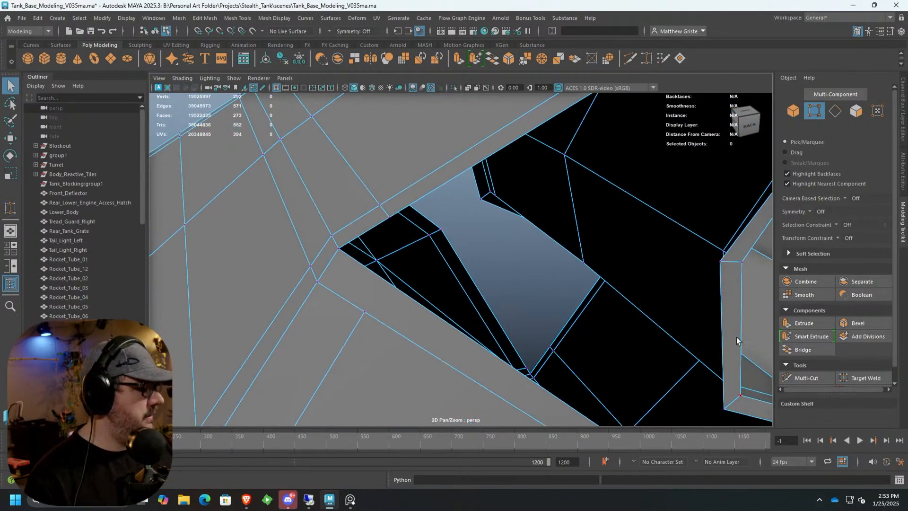
scroll(736, 337, up, 2)
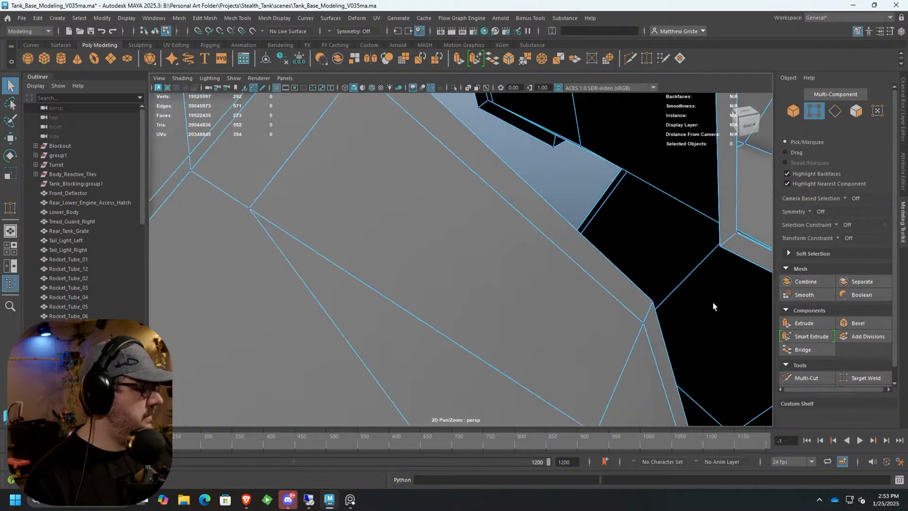
click(806, 377)
scroll(338, 173, down, 2)
click(361, 205)
scroll(380, 194, down, 4)
alt+drag(381, 194, 464, 233)
scroll(406, 192, up, 2)
scroll(462, 234, up, 1)
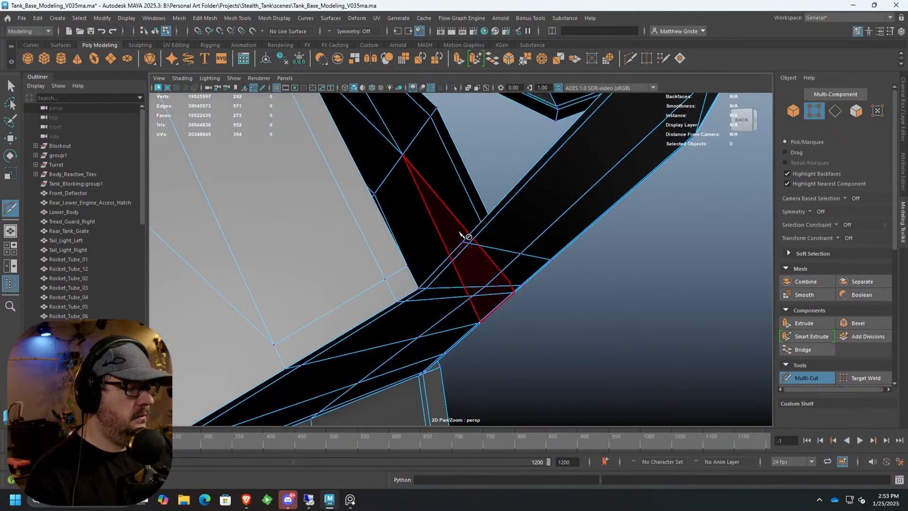
click(477, 228)
right_click(476, 227)
scroll(480, 230, down, 3)
alt+drag(597, 251, 319, 240)
scroll(411, 223, up, 3)
alt+drag(412, 223, 440, 339)
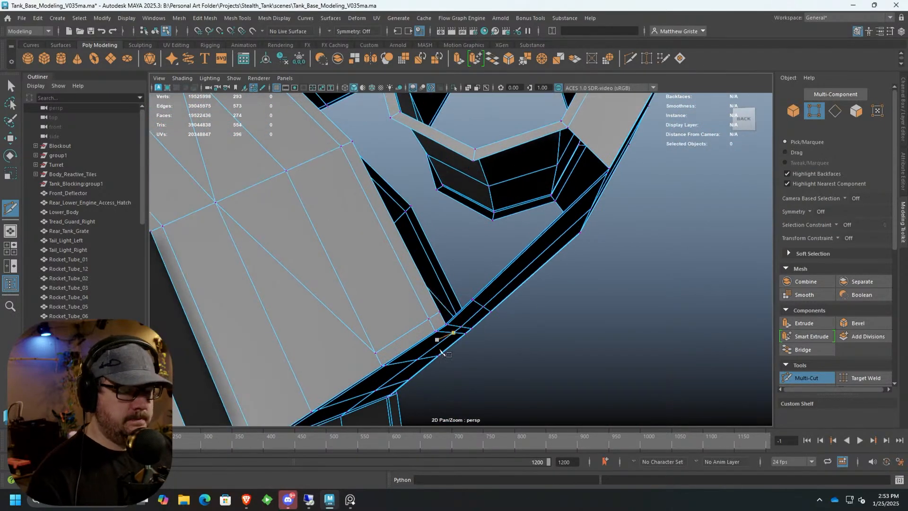
key(q)
Try to bridge the hole rim's lower border edge to the long border edge of the adjacent side wall.
alt+drag(450, 373, 441, 246)
scroll(413, 250, down, 3)
scroll(441, 246, up, 3)
right_drag(441, 246, 438, 206)
click(511, 193)
shift+click(539, 254)
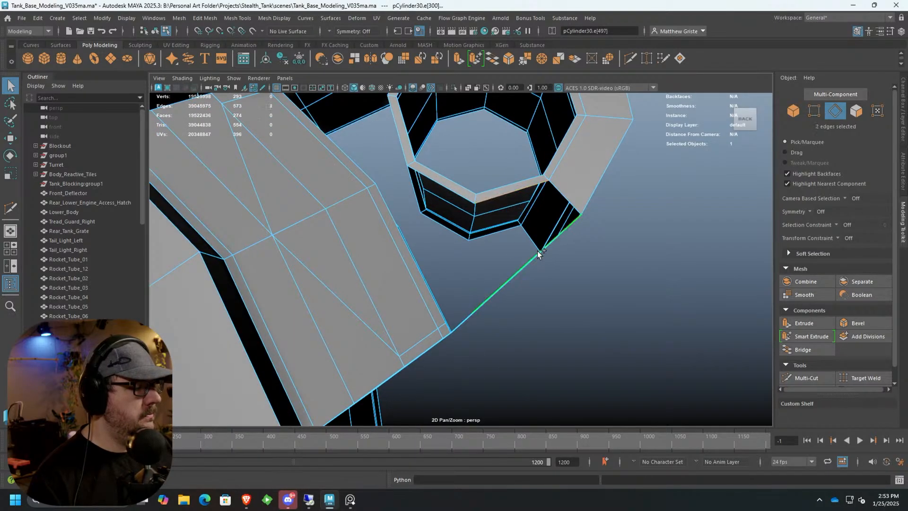
alt+drag(539, 253, 464, 233)
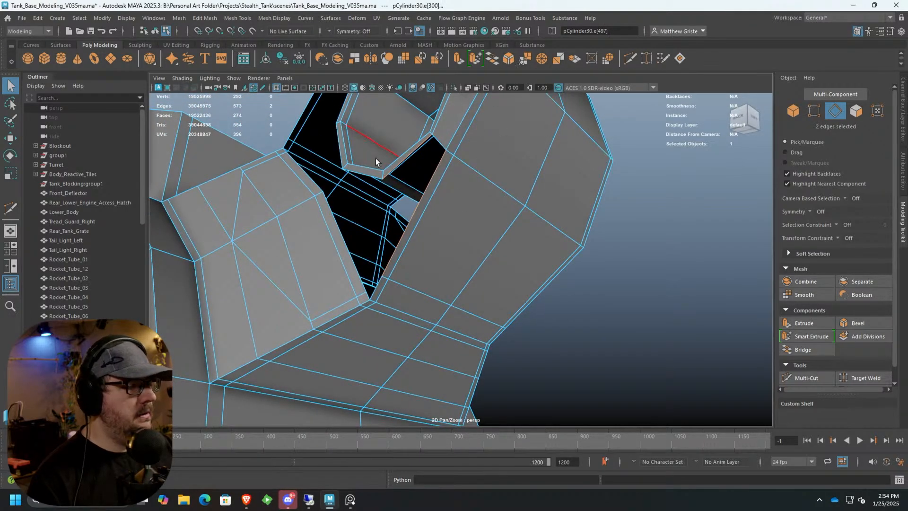
alt+middle_drag(378, 154, 381, 183)
scroll(383, 185, up, 3)
alt+drag(385, 187, 515, 206)
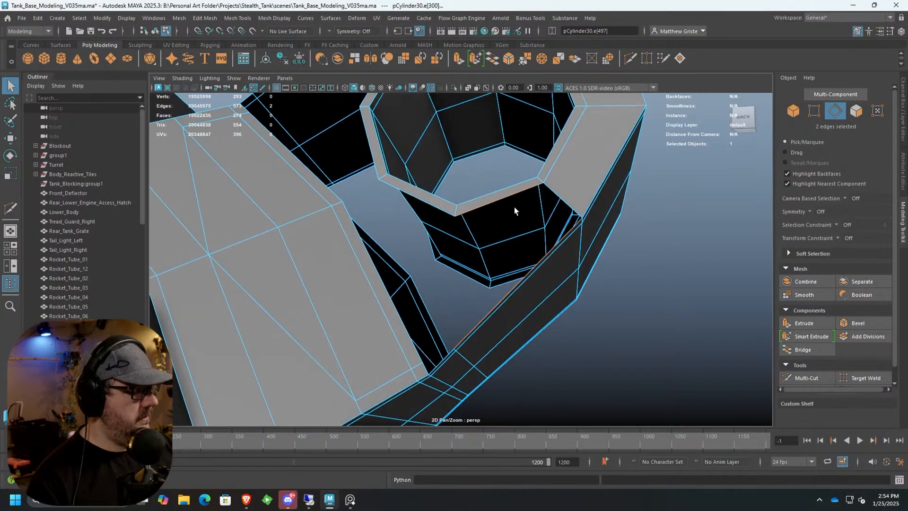
key(ctrl+z)
shift+click(533, 258)
click(494, 55)
Try to bridge the hole rim's border edge to the side wall's border edge on the other side of the arm.
alt+drag(378, 215, 454, 221)
click(455, 221)
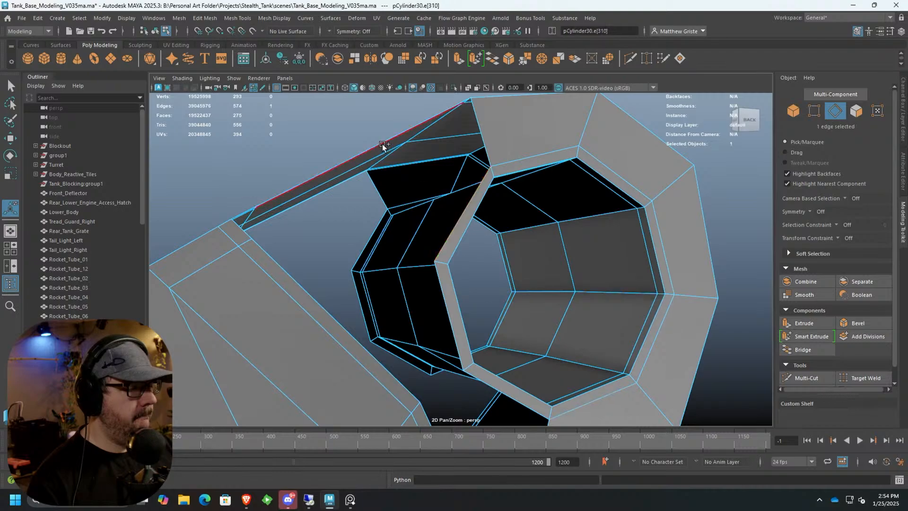
alt+drag(382, 144, 401, 163)
shift+click(452, 194)
key(g)
alt+drag(421, 303, 315, 253)
mouse_move(327, 267)
alt+middle_down()
mouse_move(317, 249)
mouse_move(330, 257)
alt+middle_up()
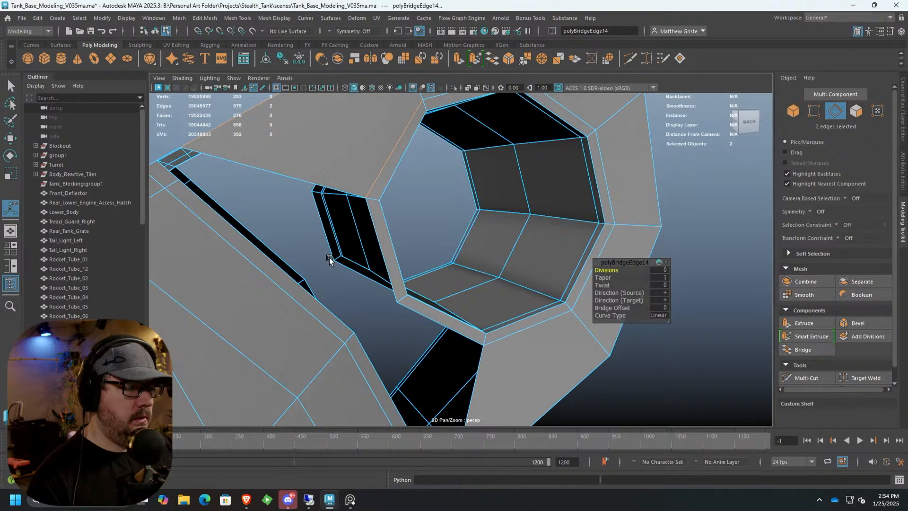
Undo the edge selections and the two bridges between the hole rim and the side walls.
mouse_move(329, 259)
alt+mouse_down()
mouse_move(349, 246)
mouse_move(334, 244)
alt+mouse_up()
click(319, 239)
alt+middle_drag(402, 327, 359, 302)
alt+drag(359, 302, 340, 293)
shift+click(342, 293)
key(ctrl+z)
key(ctrl+z)
key(ctrl+z)
key(ctrl+z)
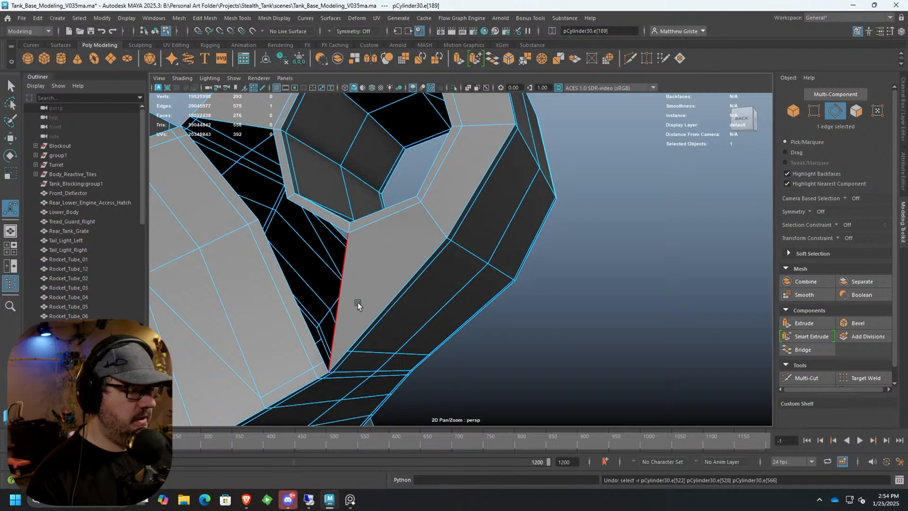
key(ctrl+z)
key(ctrl+z)
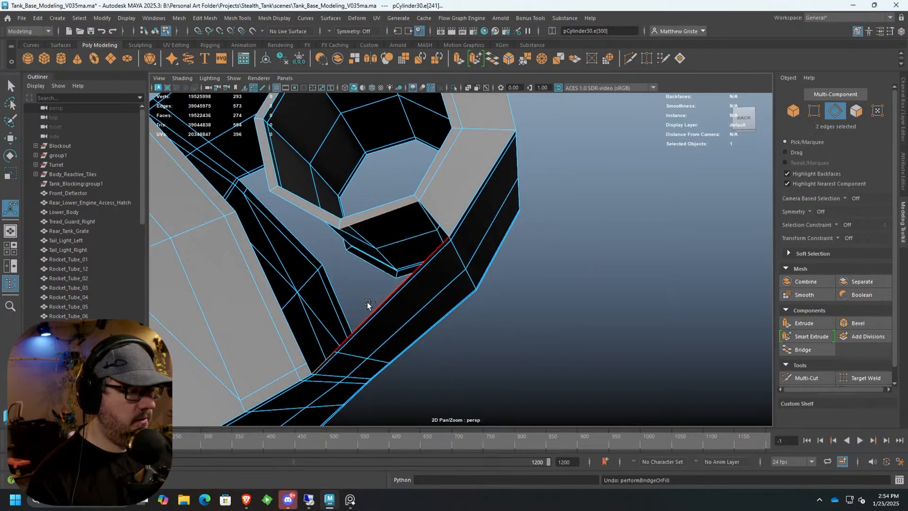
Try to merge the vertices at the side wall's border corner with a distance threshold of 0.01.
alt+middle_drag(367, 302, 412, 208)
alt+drag(411, 209, 400, 246)
alt+right_drag(399, 246, 439, 282)
alt+middle_drag(440, 282, 414, 302)
alt+drag(414, 301, 400, 249)
right_drag(382, 159, 356, 153)
alt+drag(356, 153, 383, 175)
click(522, 60)
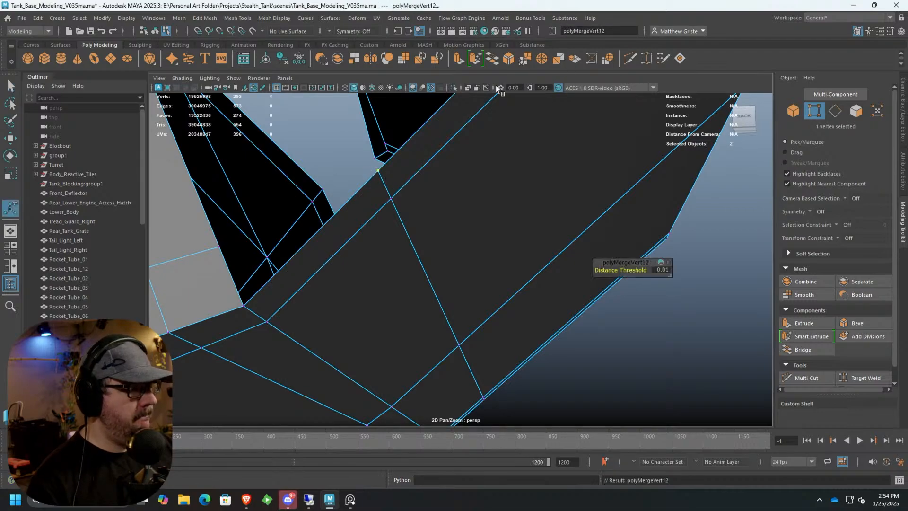
Test the side wall's long border edge by moving it, inspect the geometry behind it, and undo the move.
alt+right_drag(468, 156, 399, 191)
right_drag(495, 192, 493, 176)
click(493, 178)
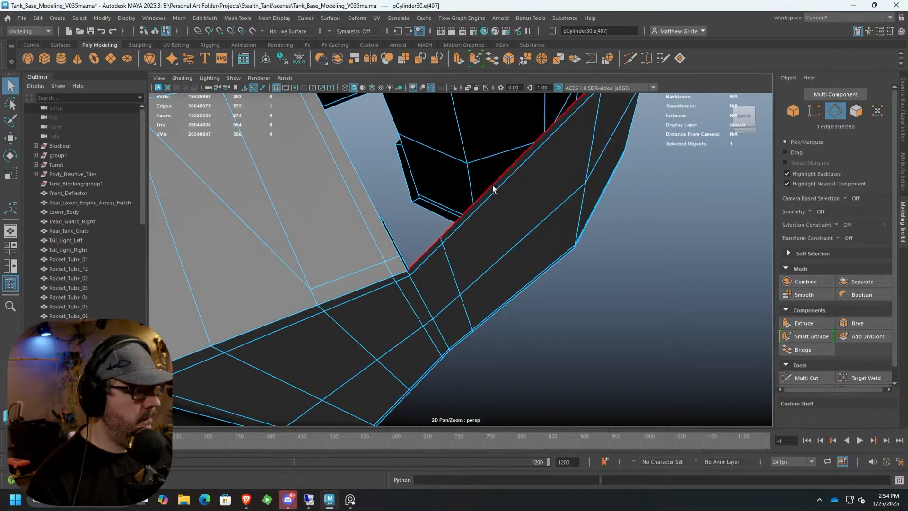
key(w)
drag(488, 157, 492, 208)
alt+right_drag(492, 208, 450, 196)
alt+drag(450, 197, 447, 148)
alt+middle_drag(447, 148, 450, 180)
alt+drag(450, 179, 535, 248)
alt+middle_drag(535, 248, 518, 276)
scroll(518, 276, up, 5)
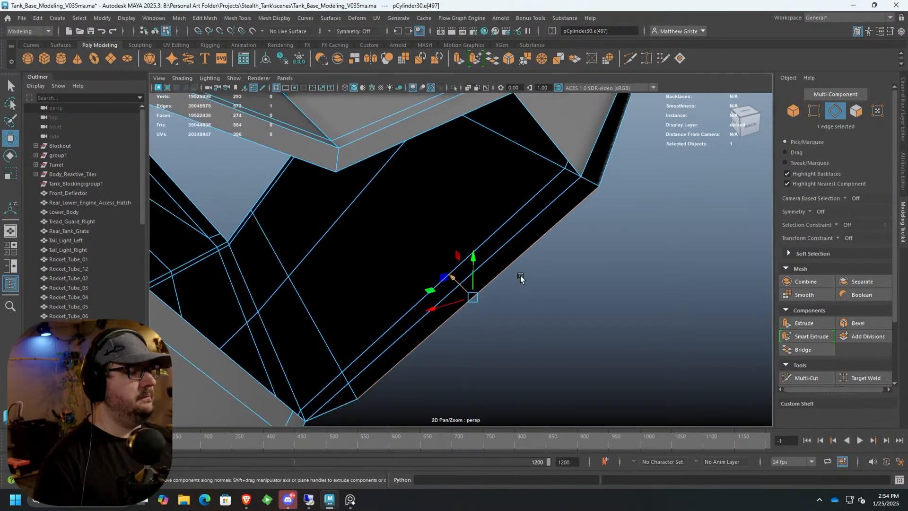
alt+drag(519, 276, 555, 247)
key(ctrl+z)
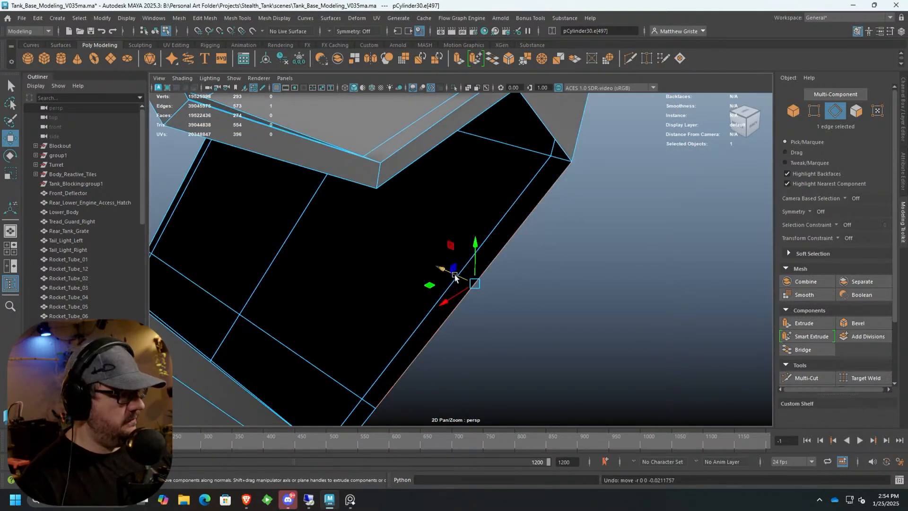
Delete the narrow strip of faces running around the rounded end between its outer wall and the holed face.
right_drag(493, 218, 523, 215)
scroll(522, 215, down, 6)
alt+drag(523, 214, 379, 163)
scroll(427, 253, up, 4)
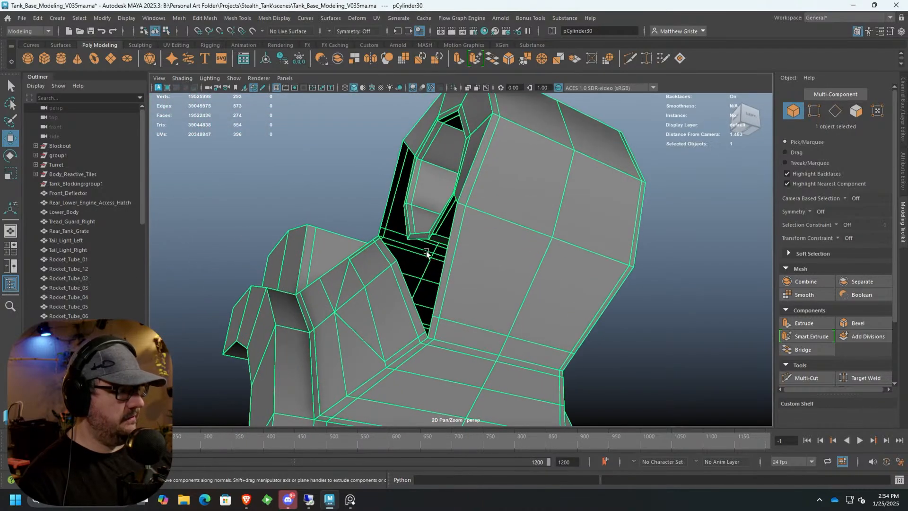
right_drag(461, 218, 447, 310)
click(434, 302)
key(f)
alt+drag(447, 303, 416, 218)
shift+click(465, 227)
shift+click(485, 187)
key(ctrl+z)
shift+click(496, 184)
alt+drag(472, 227, 492, 269)
shift+click(497, 216)
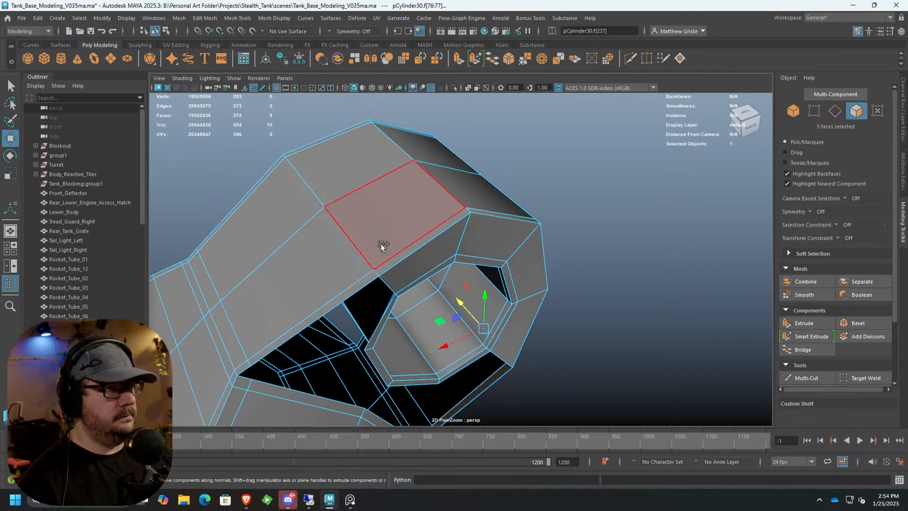
shift+click(383, 266)
shift+click(312, 325)
alt+drag(312, 328, 338, 298)
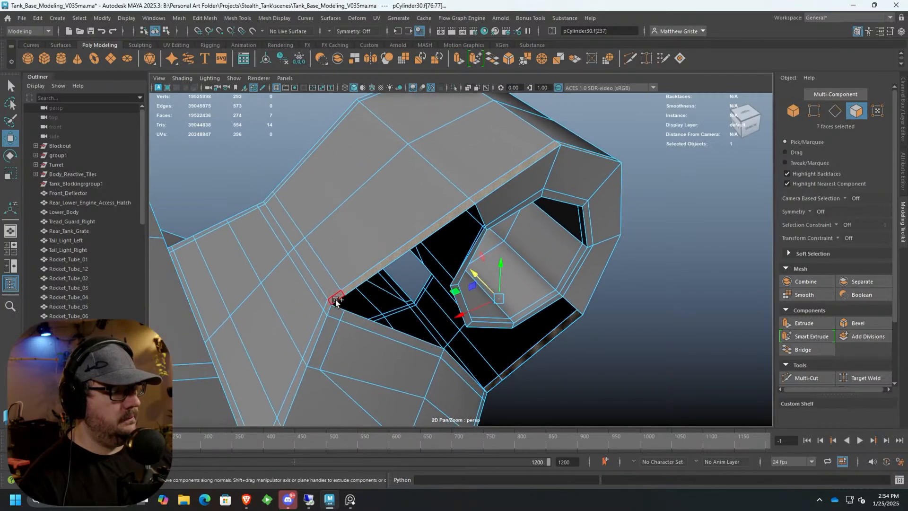
key(Delete)
Delete the two remaining narrow strip faces, including the one along the lower outer edge of the rounded end.
alt+drag(575, 251, 498, 206)
scroll(312, 189, up, 5)
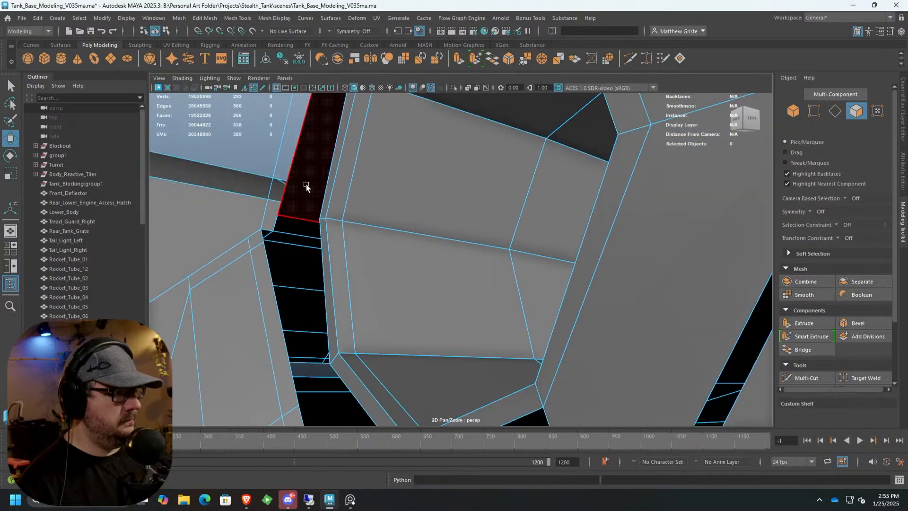
alt+drag(305, 184, 357, 201)
scroll(372, 213, up, 3)
click(383, 226)
right_drag(384, 227, 384, 240)
drag(360, 321, 350, 318)
key(ctrl+z)
key(Delete)
scroll(371, 291, down, 5)
alt+drag(441, 324, 498, 291)
scroll(447, 279, up, 5)
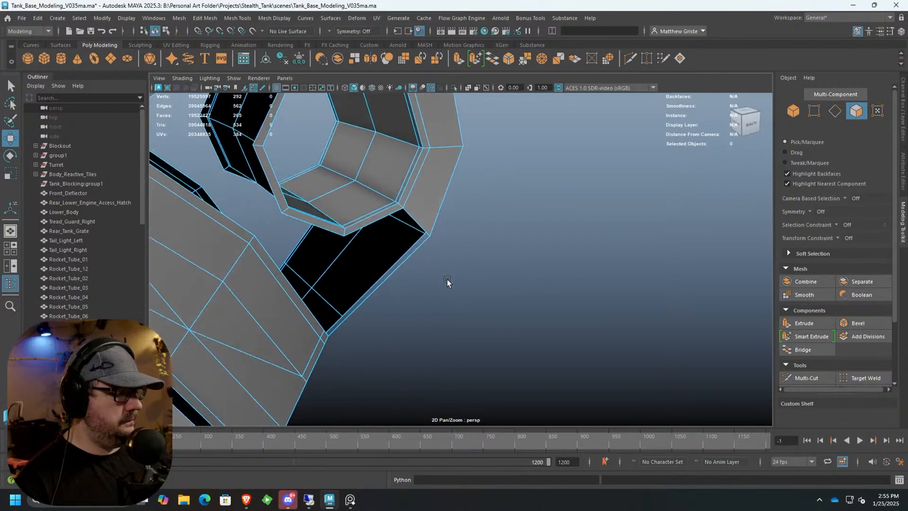
key(Delete)
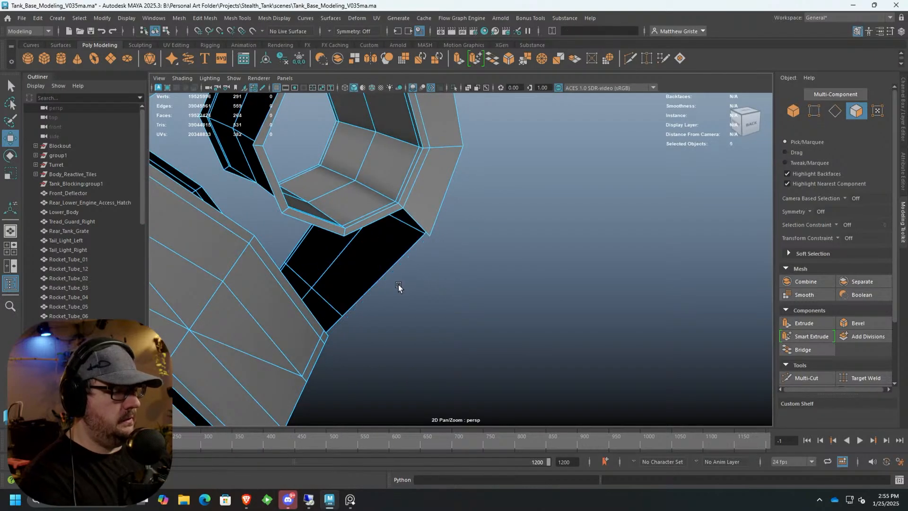
Bridge the four pairs of facing border edges between the rounded end's outer wall and the holed face.
alt+drag(412, 276, 427, 179)
right_drag(427, 178, 466, 169)
alt+drag(427, 276, 382, 320)
right_drag(376, 224, 382, 200)
click(382, 284)
alt+drag(375, 341, 376, 293)
shift+click(376, 314)
scroll(379, 315, down, 4)
shift+click(408, 193)
alt+drag(408, 193, 376, 96)
alt+drag(382, 155, 438, 312)
shift+click(438, 314)
shift+click(439, 303)
shift+click(493, 305)
shift+click(575, 349)
alt+drag(575, 349, 478, 280)
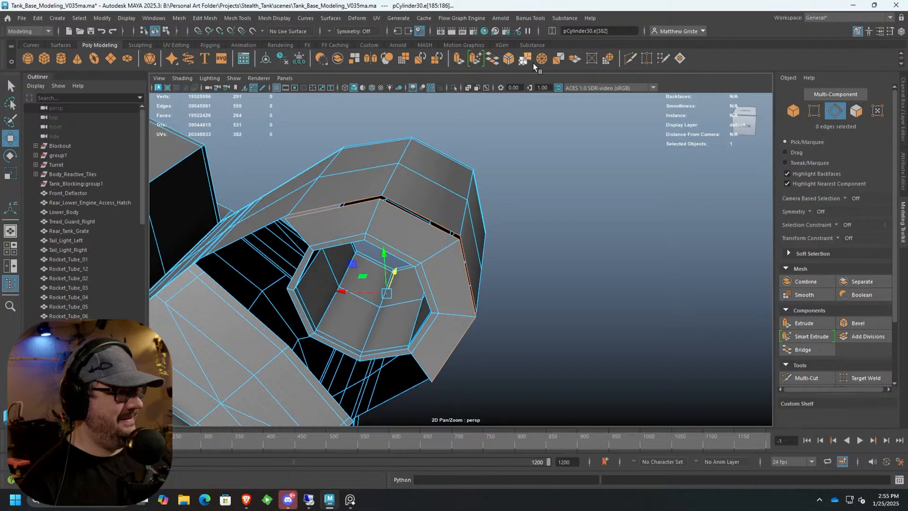
click(492, 58)
alt+drag(402, 255, 470, 275)
key(space)
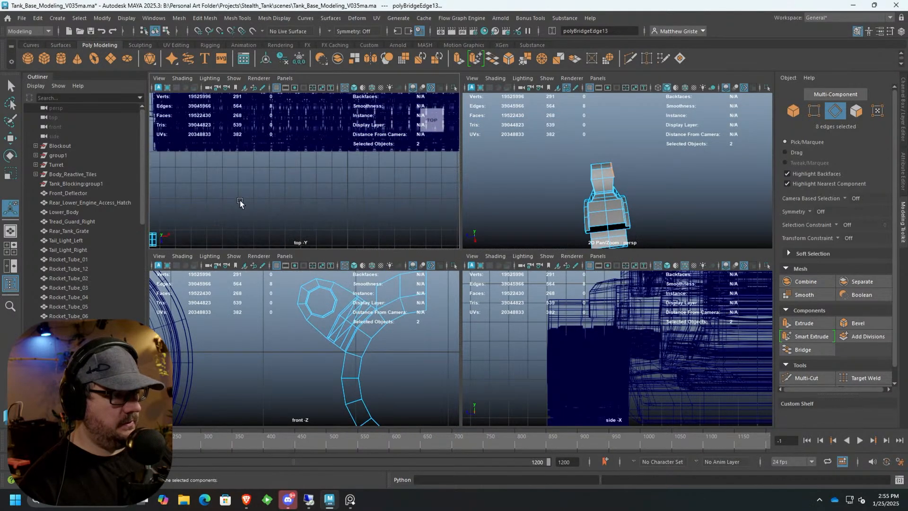
Try to flatten the four bridged border edges of the rounded end into a straight line, working in the top view.
key(space)
scroll(405, 328, up, 6)
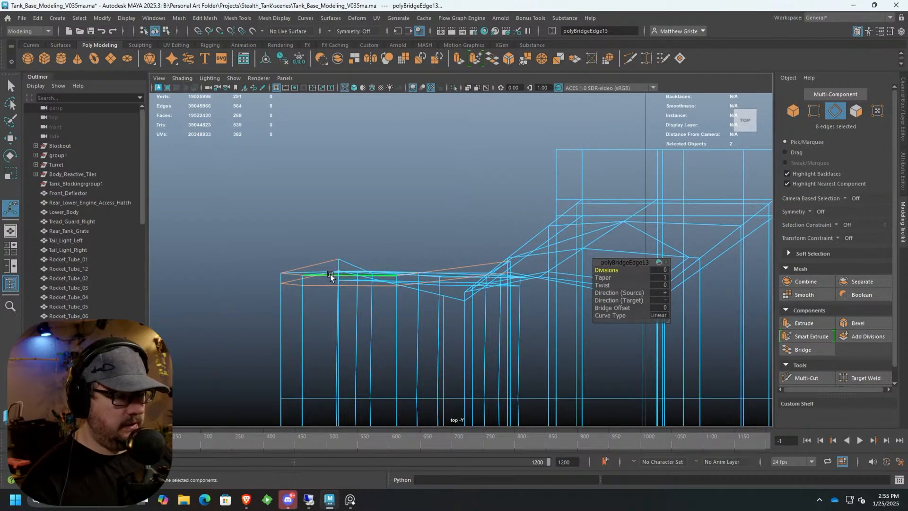
right_drag(331, 278, 327, 195)
click(286, 277)
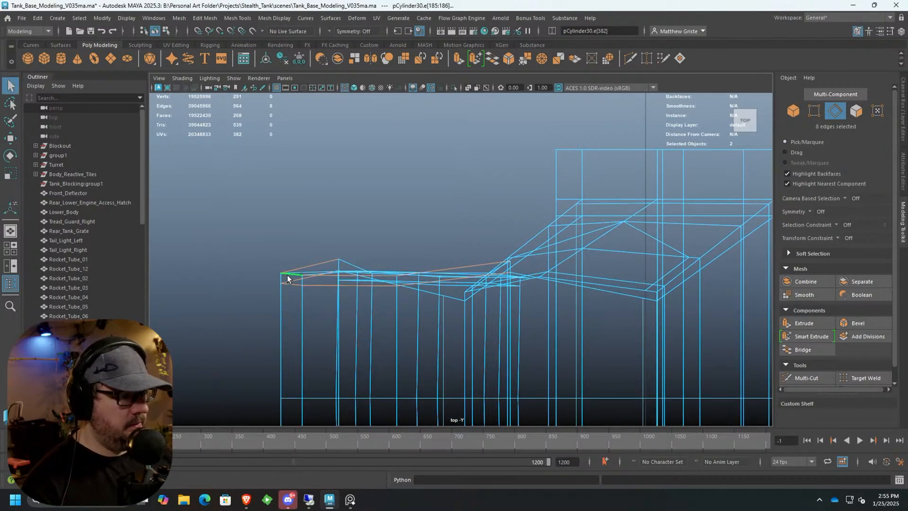
key(e)
key(r)
drag(396, 310, 410, 243)
key(w)
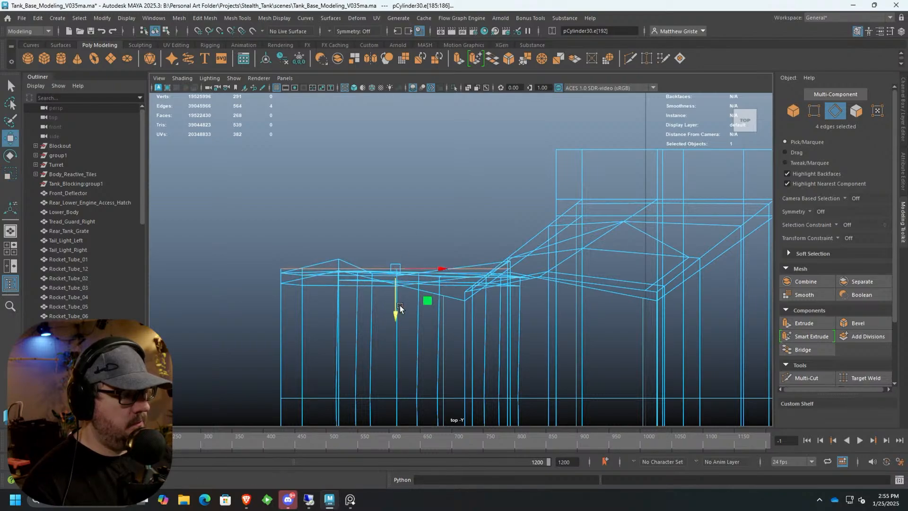
key(space)
key(space)
Inspect the bridged strip on the rounded end, and undo the flattening together with the edge bridges.
alt+drag(535, 204, 406, 231)
scroll(417, 271, up, 4)
scroll(462, 328, up, 3)
alt+middle_drag(462, 328, 369, 212)
alt+drag(368, 213, 447, 224)
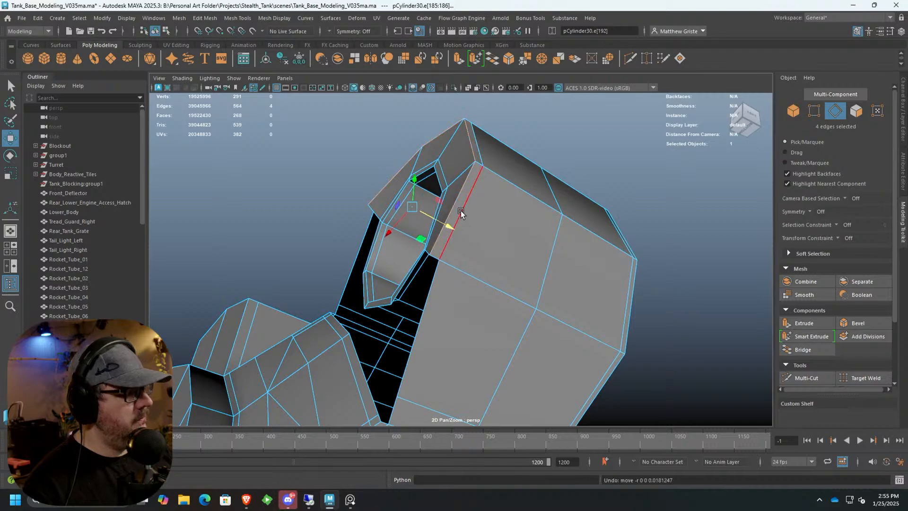
alt+drag(453, 230, 449, 275)
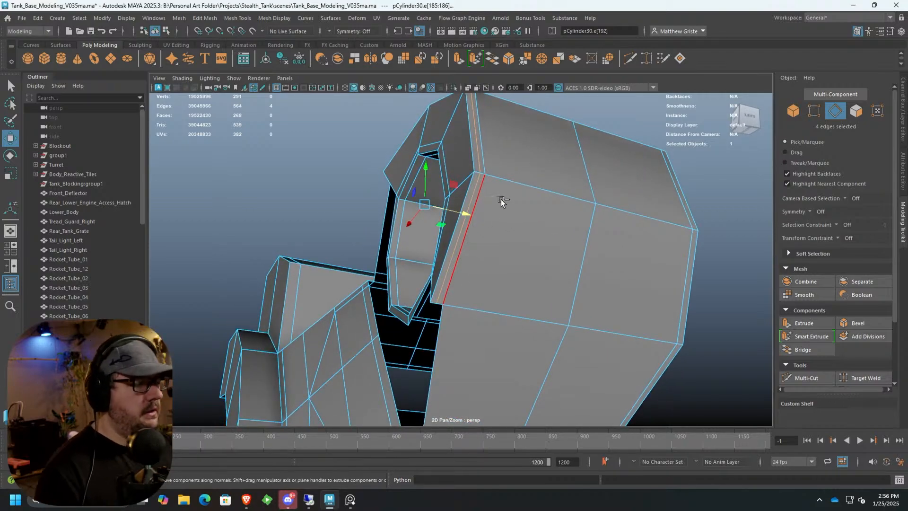
key(ctrl+z)
key(shift+z)
key(ctrl+z)
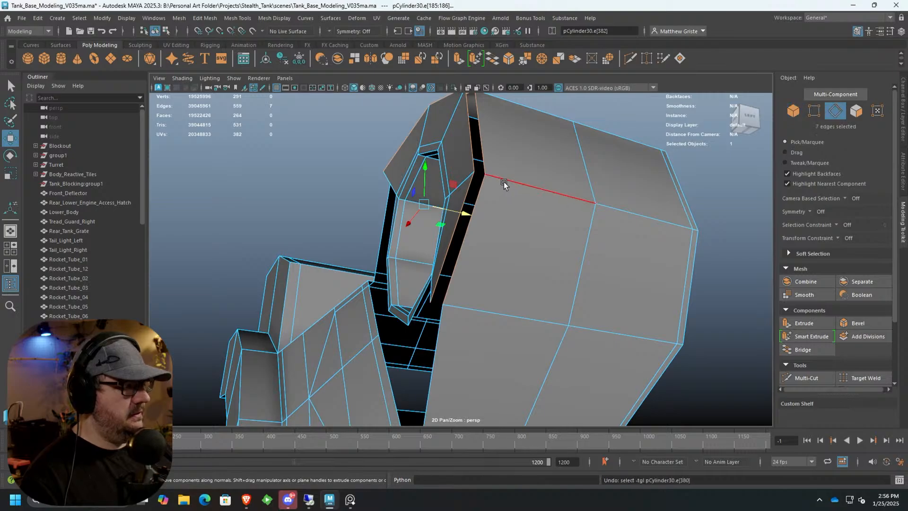
Delete the band of faces inside the far half of the bracket's rounded end.
alt+drag(504, 183, 465, 190)
right_drag(465, 190, 467, 155)
double_click(458, 180)
alt+drag(457, 180, 495, 269)
right_drag(498, 218, 503, 241)
click(507, 219)
shift+double_click(500, 208)
key(Delete)
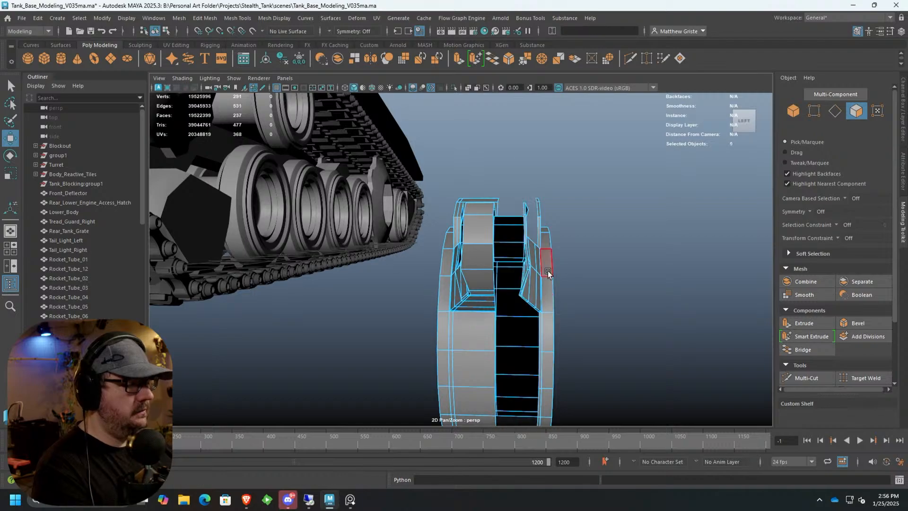
Delete the remaining inner, outer and side faces of the bracket's far half, leaving only the near half.
click(509, 278)
shift+double_click(513, 306)
key(Delete)
double_click(544, 285)
drag(506, 213, 501, 294)
key(Delete)
double_click(545, 274)
key(Delete)
scroll(491, 256, up, 5)
alt+drag(478, 264, 543, 275)
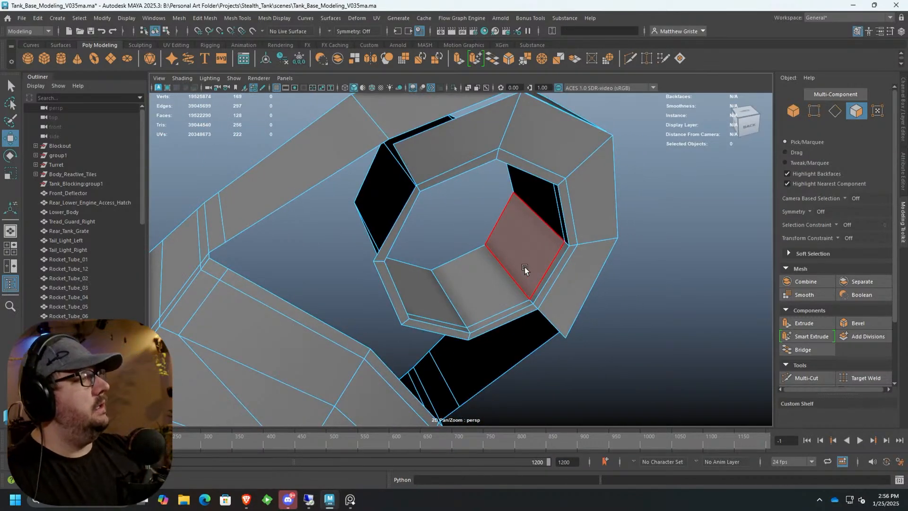
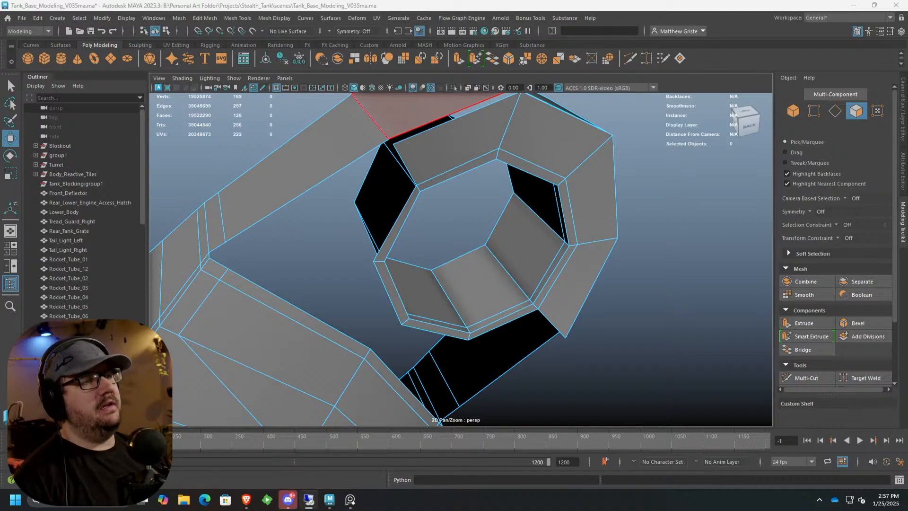
Bridge the open border edges of the rounded end's outer wall to the matching outer edges of the holed face.
scroll(474, 217, up, 5)
alt+drag(475, 217, 427, 211)
scroll(485, 225, down, 7)
right_drag(428, 210, 427, 181)
click(446, 244)
shift+click(522, 210)
shift+click(539, 218)
alt+drag(574, 231, 453, 202)
shift+click(473, 229)
shift+click(490, 292)
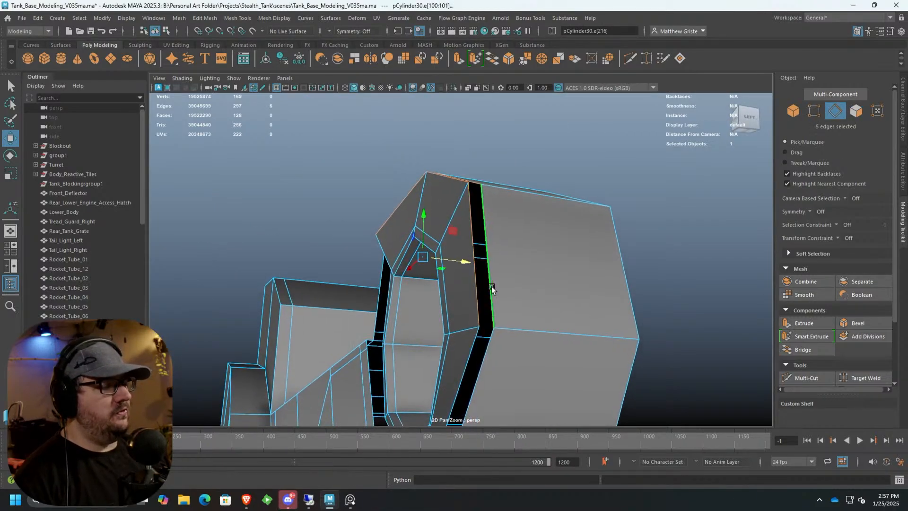
alt+middle_drag(490, 293, 495, 239)
shift+click(487, 237)
shift+click(482, 219)
scroll(483, 220, down, 4)
alt+drag(483, 220, 501, 225)
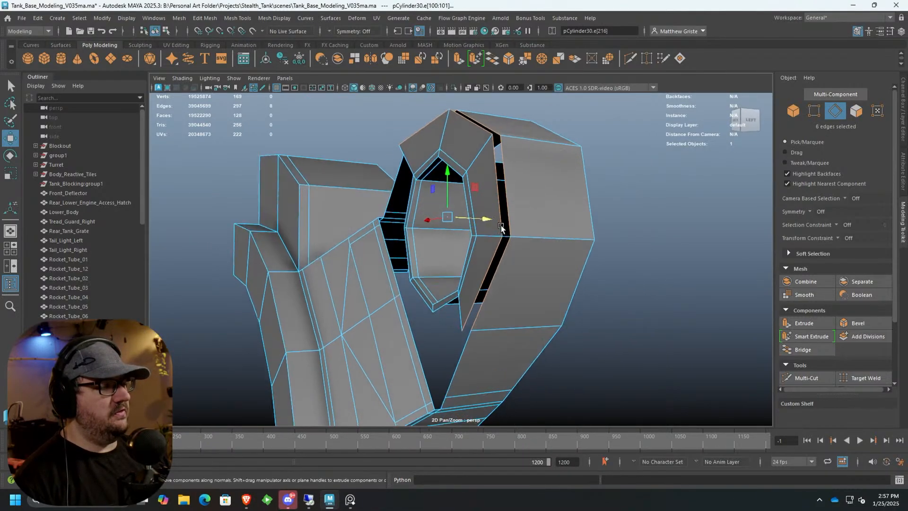
click(495, 56)
Extrude the outer wall's two lower border edges between the arm corner and the rounded end into a narrow inward strip.
alt+drag(473, 199, 523, 196)
alt+drag(458, 164, 494, 155)
right_drag(495, 156, 487, 178)
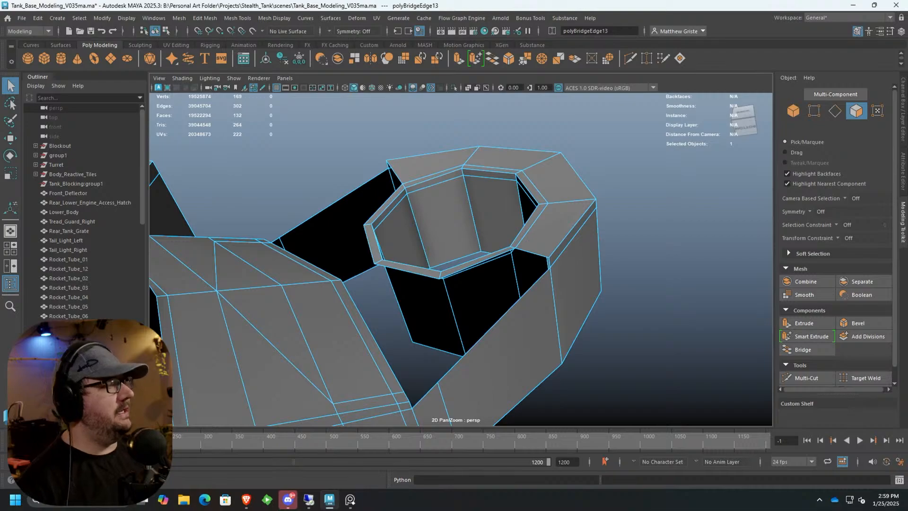
scroll(475, 231, up, 4)
alt+drag(475, 231, 466, 255)
alt+middle_drag(466, 255, 471, 195)
scroll(471, 195, down, 4)
mouse_move(472, 196)
alt+mouse_down()
mouse_move(482, 223)
mouse_move(470, 201)
mouse_move(462, 204)
alt+mouse_up()
right_drag(448, 218, 448, 194)
click(450, 261)
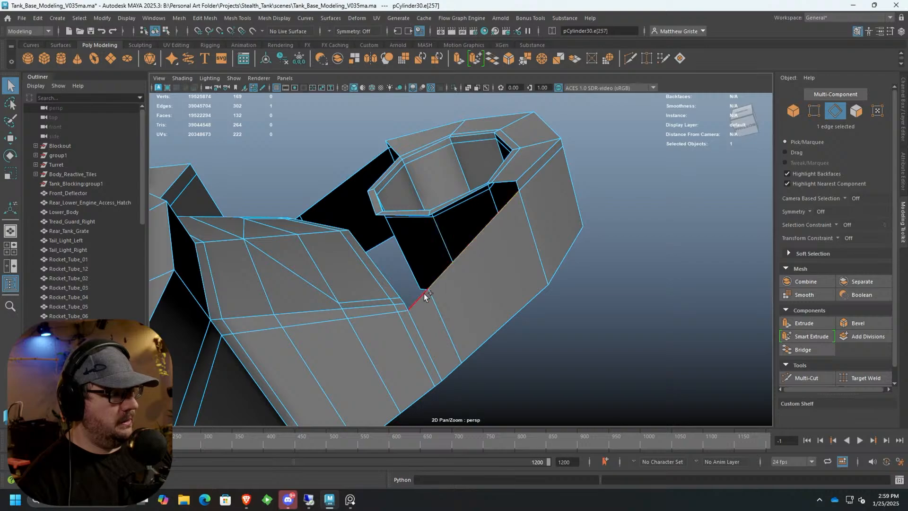
shift+click(423, 294)
scroll(426, 294, up, 2)
alt+middle_drag(427, 295, 440, 264)
scroll(440, 263, up, 3)
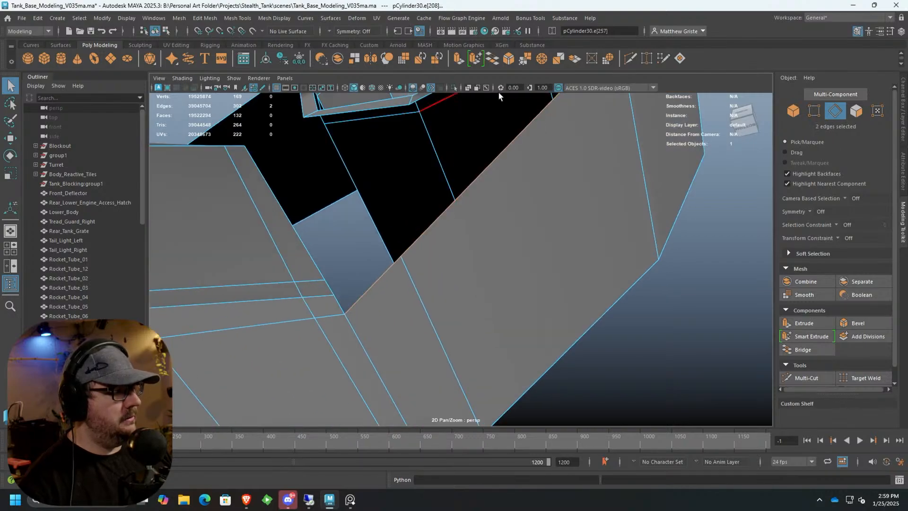
click(472, 59)
scroll(517, 172, down, 2)
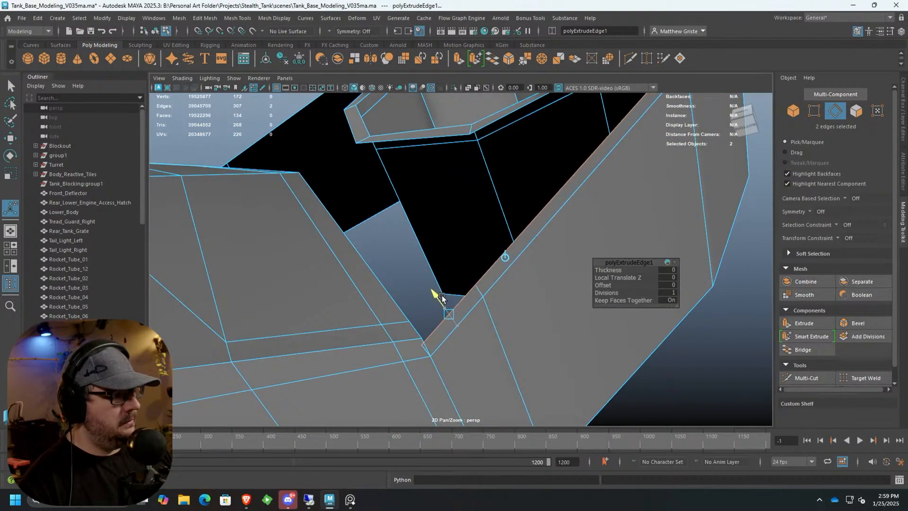
Merge the overlapping vertices where the lower extruded strip meets the arm's corner.
right_drag(431, 218, 387, 218)
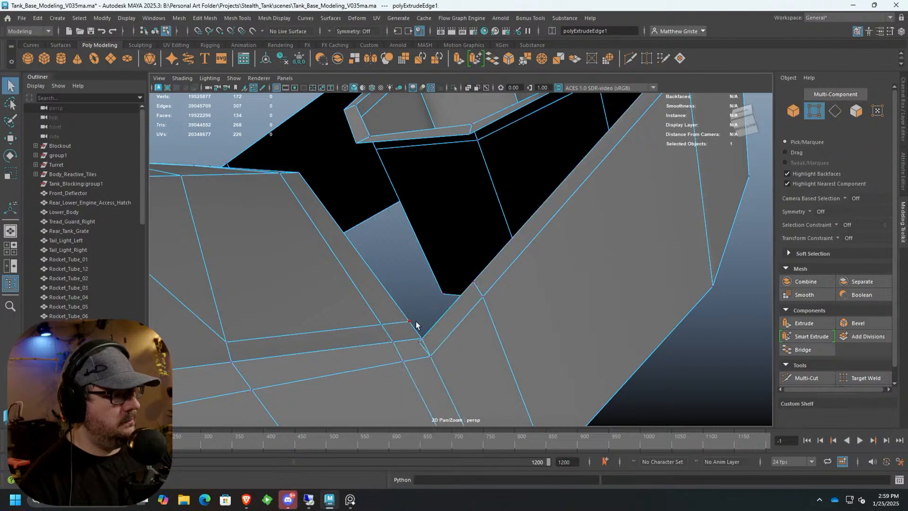
drag(418, 322, 431, 358)
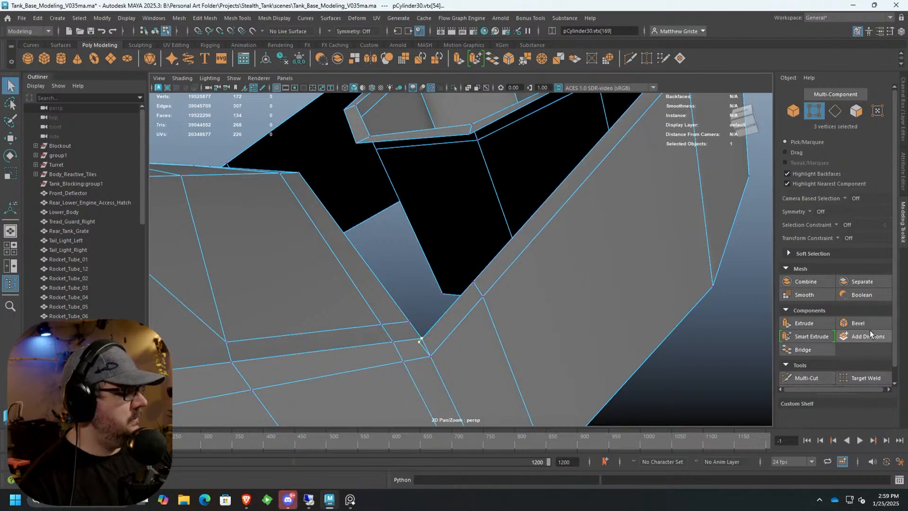
click(529, 58)
Extrude the two upper border edges beside the arm into a narrow inward strip, and merge its vertices at the arm's corner.
alt+drag(479, 227, 379, 251)
right_click(293, 150)
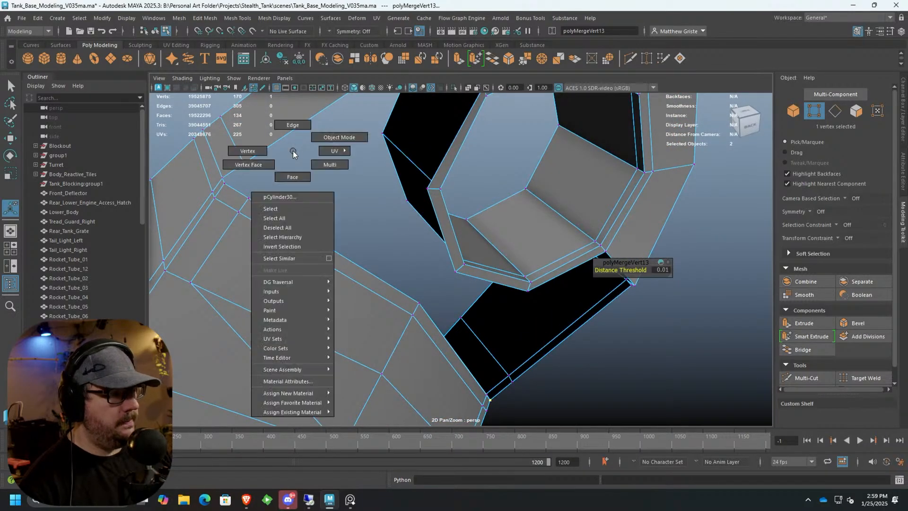
click(291, 124)
alt+drag(285, 115, 319, 163)
click(267, 225)
shift+click(292, 191)
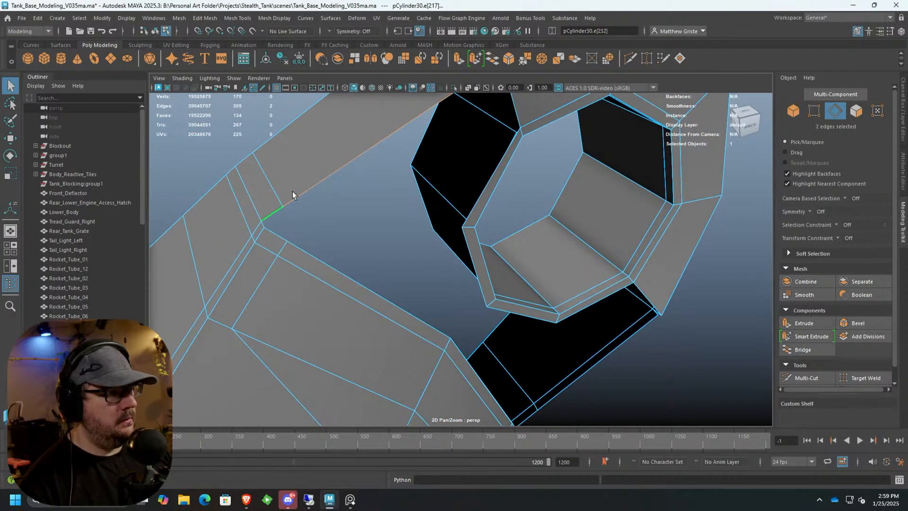
click(458, 60)
alt+drag(440, 141, 492, 210)
right_drag(386, 218, 353, 209)
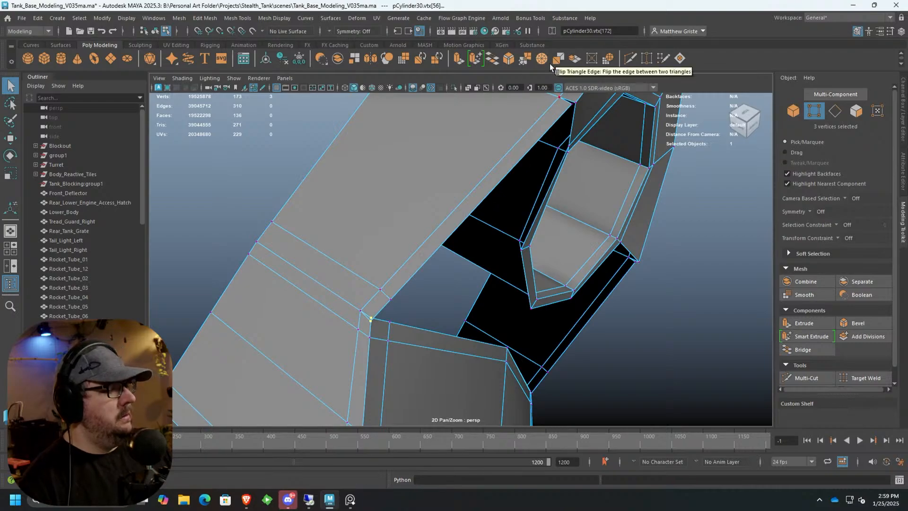
click(524, 56)
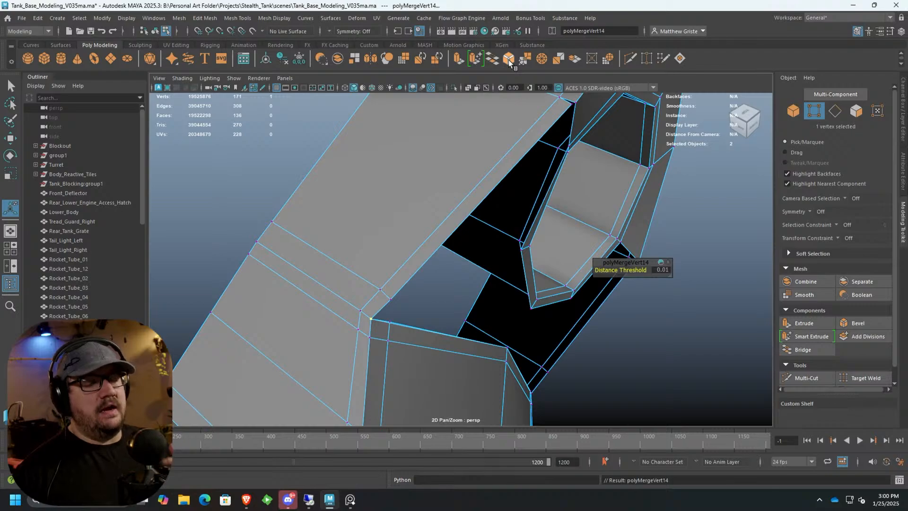
Merge the vertices where the upper extruded strip meets the holed face of the rounded end.
alt+middle_drag(614, 187, 364, 304)
alt+middle_drag(178, 227, 259, 208)
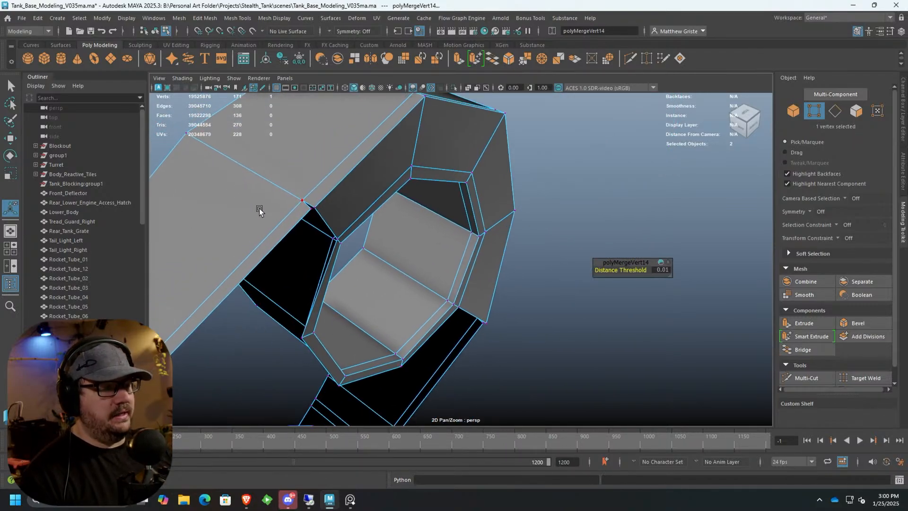
drag(301, 198, 327, 243)
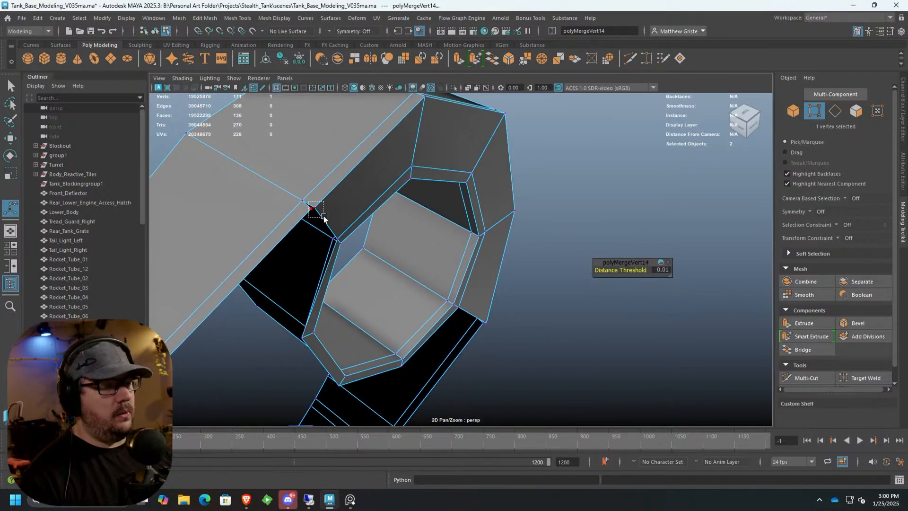
click(526, 59)
Target-weld the loose vertex at the other extruded strip's end to the adjoining corner vertex of the rounded end.
alt+drag(541, 184, 391, 220)
alt+right_drag(391, 221, 478, 294)
alt+middle_drag(478, 294, 473, 257)
click(412, 177)
click(838, 377)
drag(408, 177, 452, 196)
scroll(403, 171, down, 6)
alt+middle_drag(444, 188, 487, 235)
scroll(486, 235, down, 2)
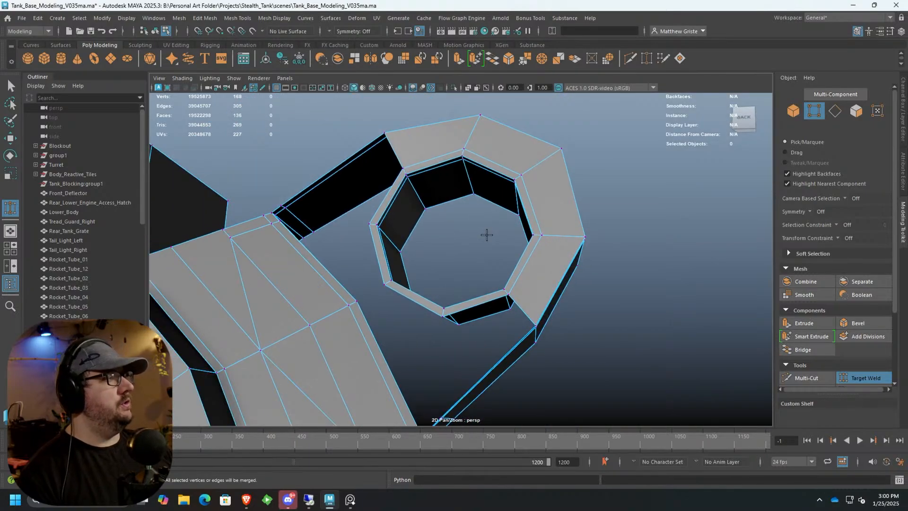
Delete the thin sliver face hidden along the arm's long edge facing the hole.
scroll(486, 223, up, 3)
alt+drag(486, 223, 486, 242)
alt+drag(390, 183, 361, 186)
scroll(415, 183, up, 3)
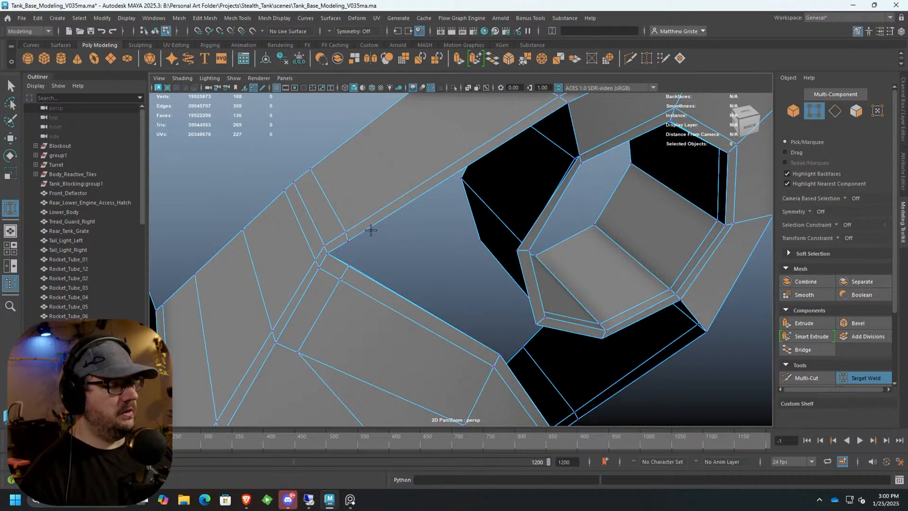
alt+drag(371, 229, 360, 224)
scroll(359, 225, up, 3)
key(q)
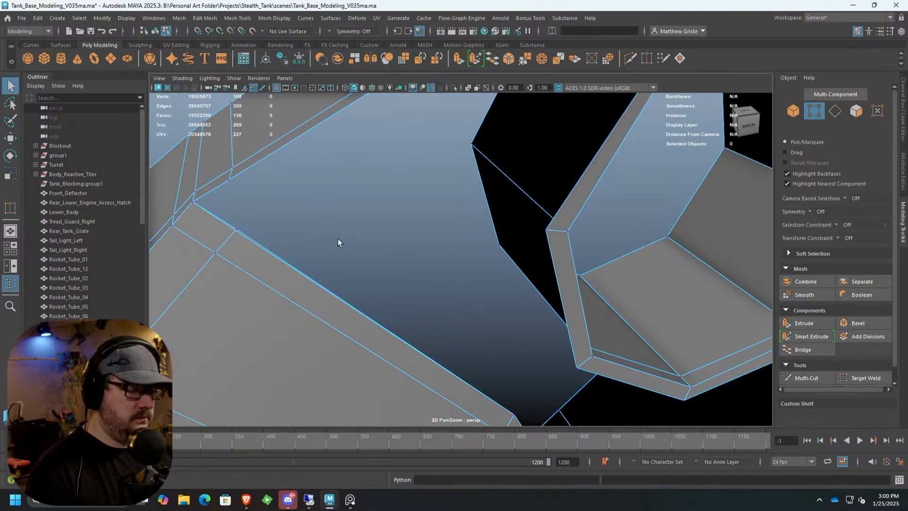
right_drag(273, 218, 274, 246)
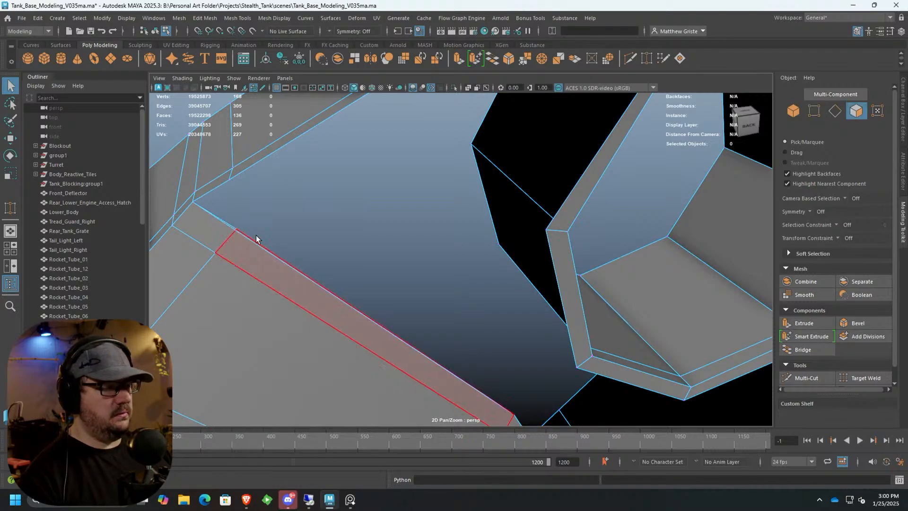
right_drag(240, 217, 245, 194)
click(242, 236)
key(w)
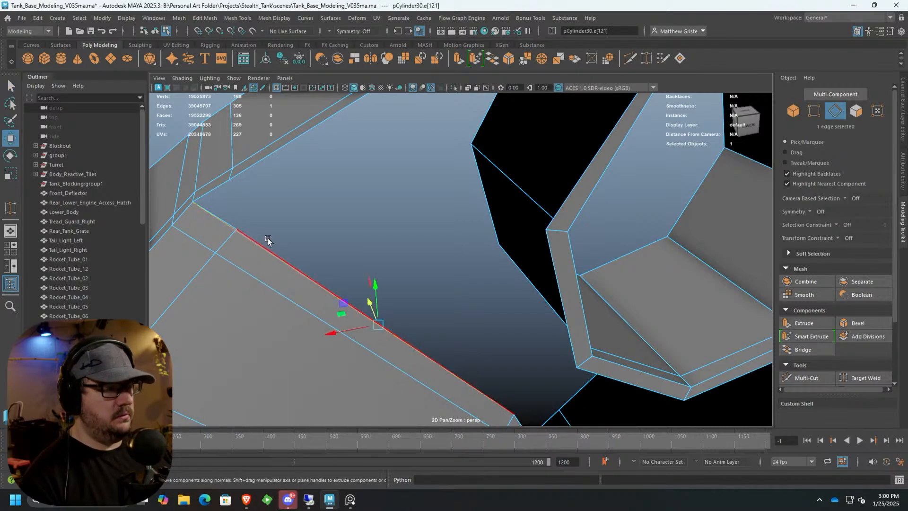
click(379, 321)
right_drag(254, 218, 255, 248)
click(259, 238)
key(Delete)
Delete the second sliver face along the arm's adjacent edge facing the rounded end.
scroll(262, 237, down, 5)
alt+drag(332, 259, 415, 312)
alt+middle_drag(415, 312, 399, 237)
scroll(399, 237, up, 4)
click(367, 242)
key(Delete)
alt+drag(366, 240, 495, 262)
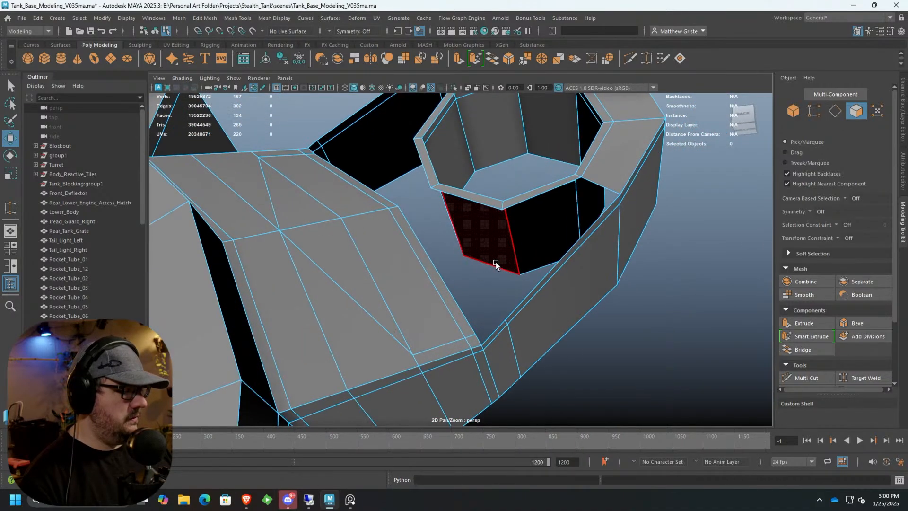
Bridge the hole rim's lower edge to the facing edge of the lower extruded strip.
alt+drag(557, 248, 504, 280)
right_drag(501, 218, 544, 189)
alt+drag(517, 219, 501, 208)
right_drag(500, 208, 492, 171)
click(506, 186)
shift+click(519, 247)
click(493, 58)
Bridge the hole rim's upper edge beside the arm to the long edge of the upper extruded strip.
alt+drag(416, 189, 439, 186)
click(440, 185)
shift+click(372, 141)
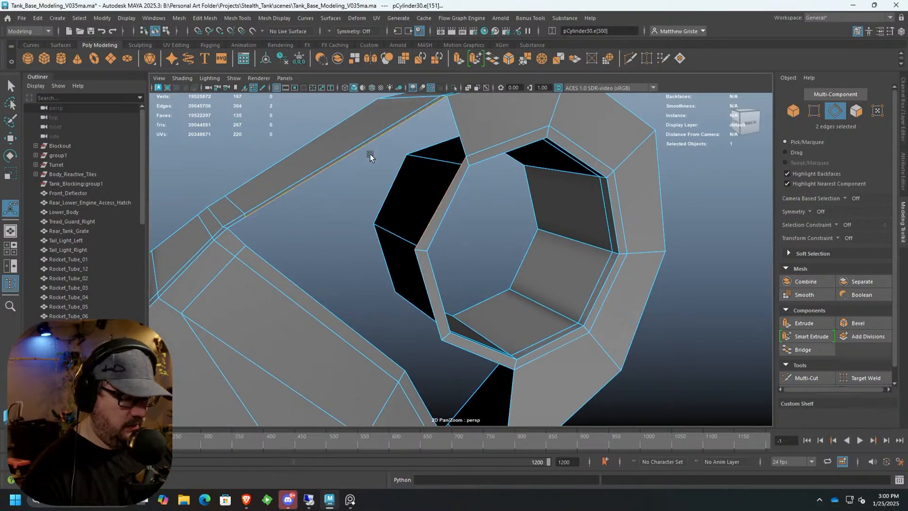
key(g)
Bridge the arm's long edge to the facing hole rim edge, and bridge the wedge-shaped gap above the new face.
mouse_move(386, 271)
alt+mouse_down()
mouse_move(423, 282)
mouse_move(392, 278)
alt+mouse_up()
click(332, 304)
shift+click(420, 278)
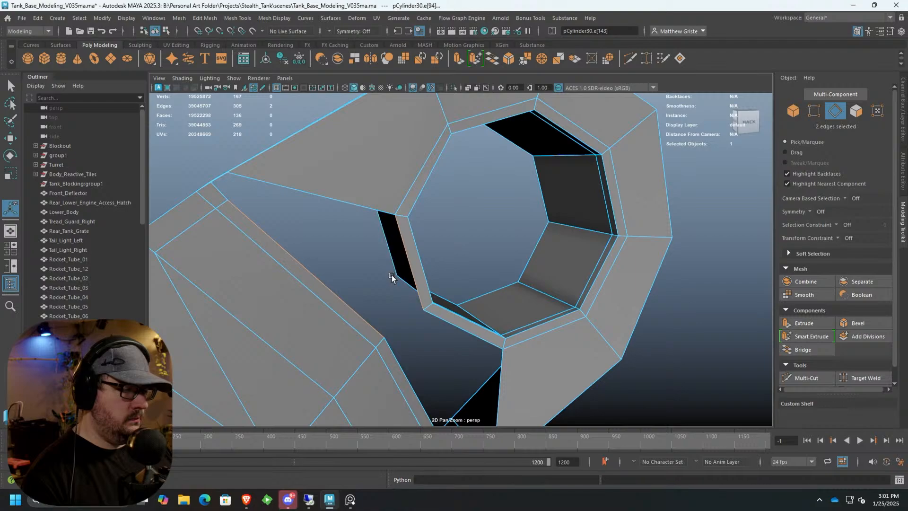
scroll(392, 278, up, 3)
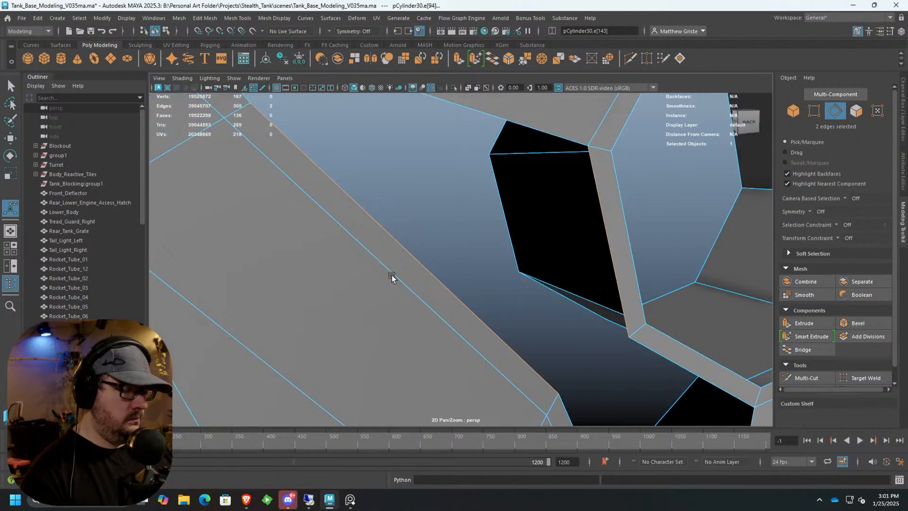
scroll(391, 278, down, 4)
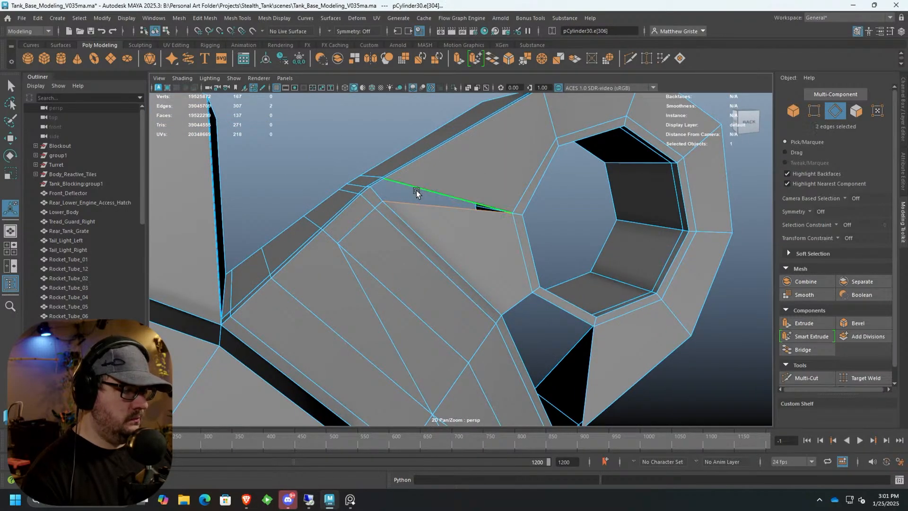
shift+right_drag(421, 185, 464, 240)
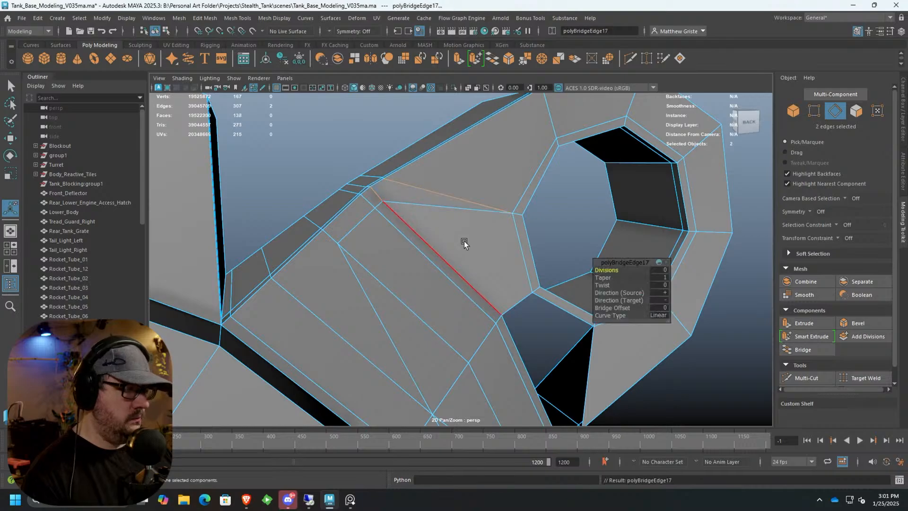
Bridge the hole rim's lower edge nearest the arm to the arm's remaining long side edge.
scroll(432, 239, up, 4)
click(515, 235)
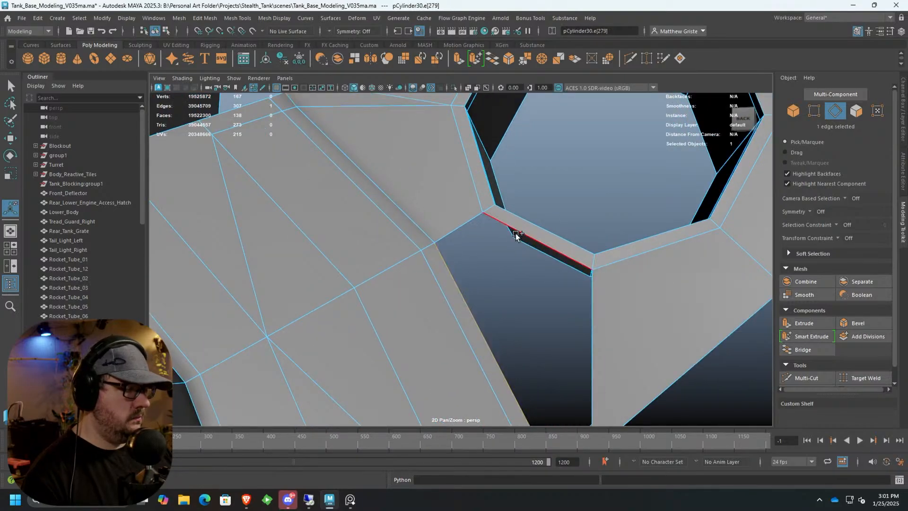
shift+click(516, 235)
scroll(506, 264, down, 3)
alt+middle_drag(502, 266, 481, 245)
shift+right_drag(481, 277, 506, 275)
scroll(506, 276, up, 1)
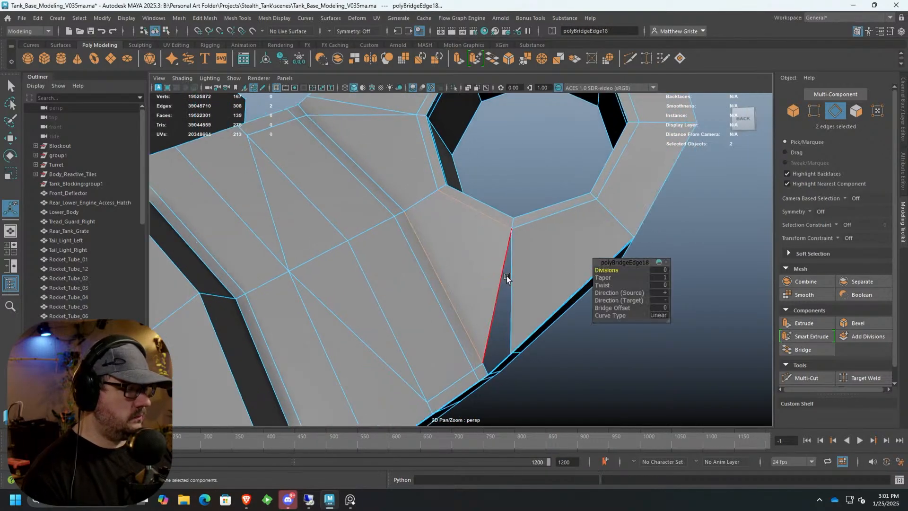
Bridge the narrow triangular gap below the hole, joining the new face to the rounded end.
alt+drag(510, 349, 503, 277)
click(516, 263)
shift+click(500, 232)
key(g)
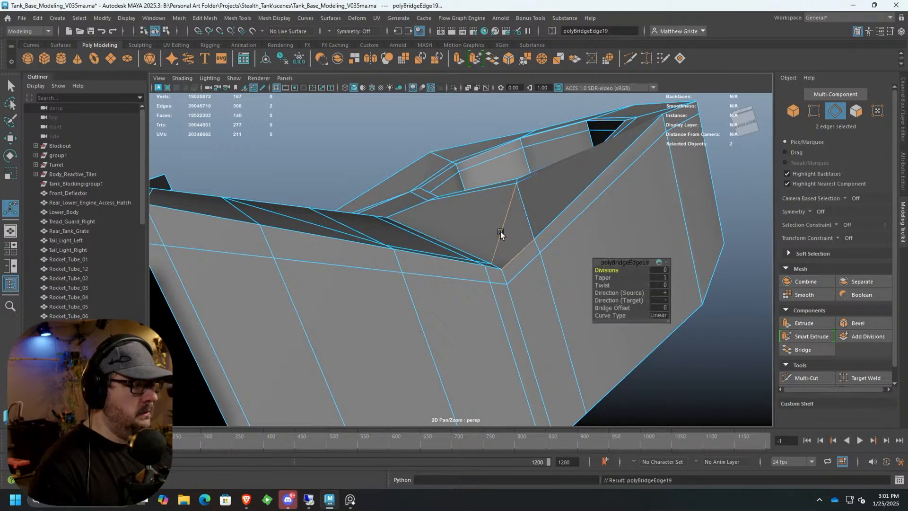
Select the front faces around the hole together with its narrow rim faces and scale them flat along the thickness axis.
scroll(503, 236, down, 4)
alt+drag(504, 238, 474, 237)
right_drag(416, 208, 425, 211)
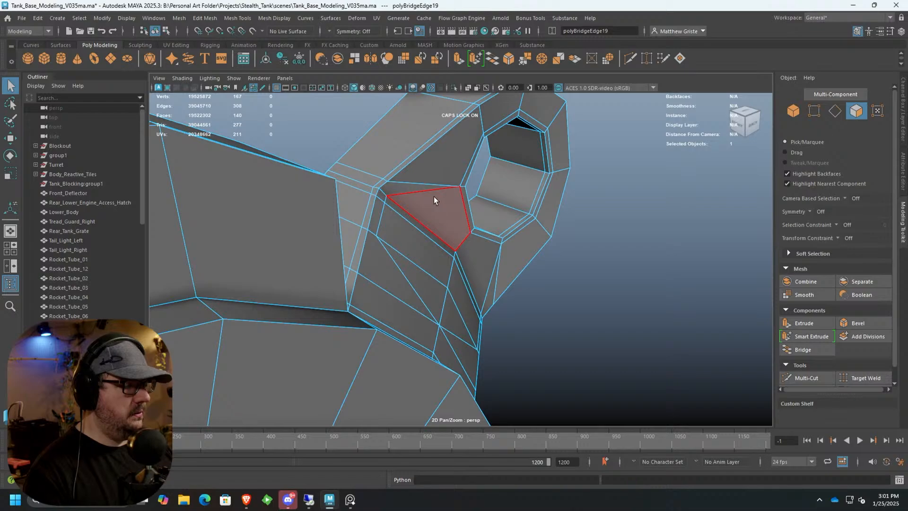
mouse_move(433, 196)
mouse_down()
mouse_move(480, 127)
mouse_move(542, 109)
mouse_move(560, 142)
mouse_move(487, 258)
mouse_move(485, 232)
mouse_up()
shift+double_click(467, 219)
key(ctrl+z)
shift+click(454, 220)
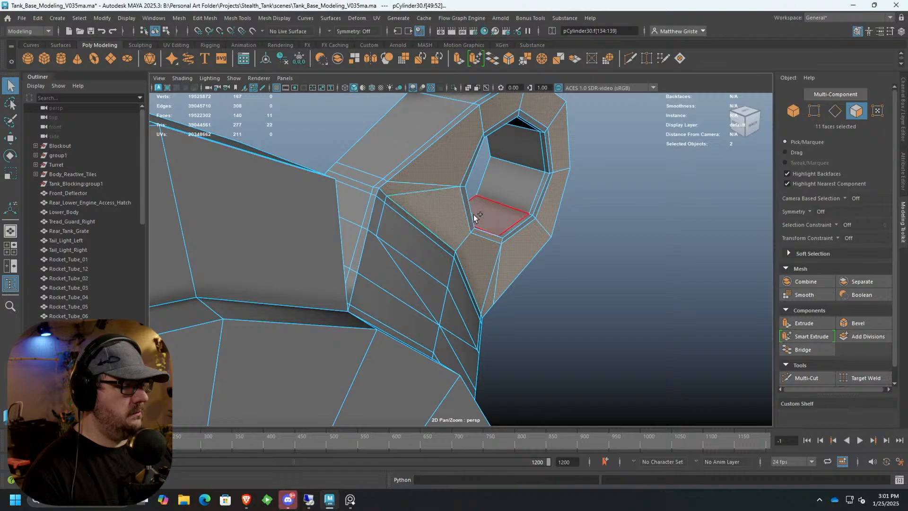
shift+double_click(467, 175)
key(r)
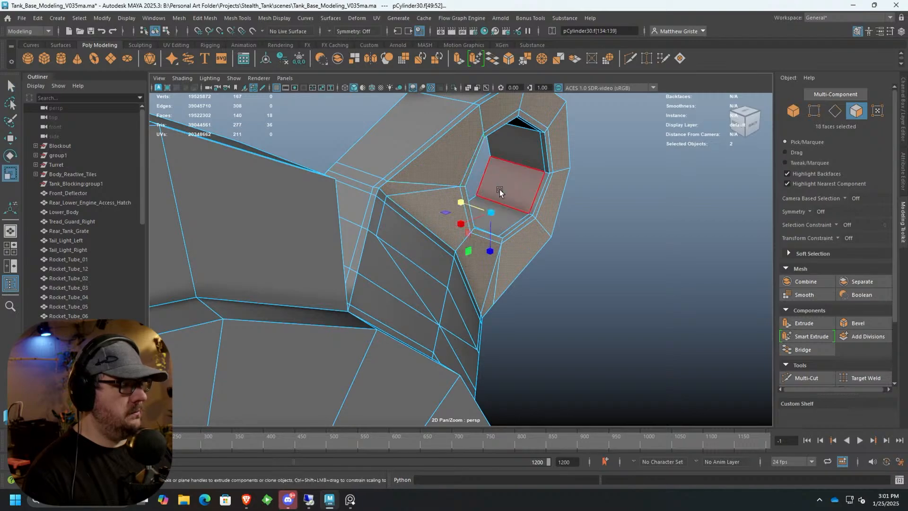
drag(465, 204, 533, 256)
Move the flattened faces around the hole slightly inward toward the bracket's body.
key(w)
key(e)
key(w)
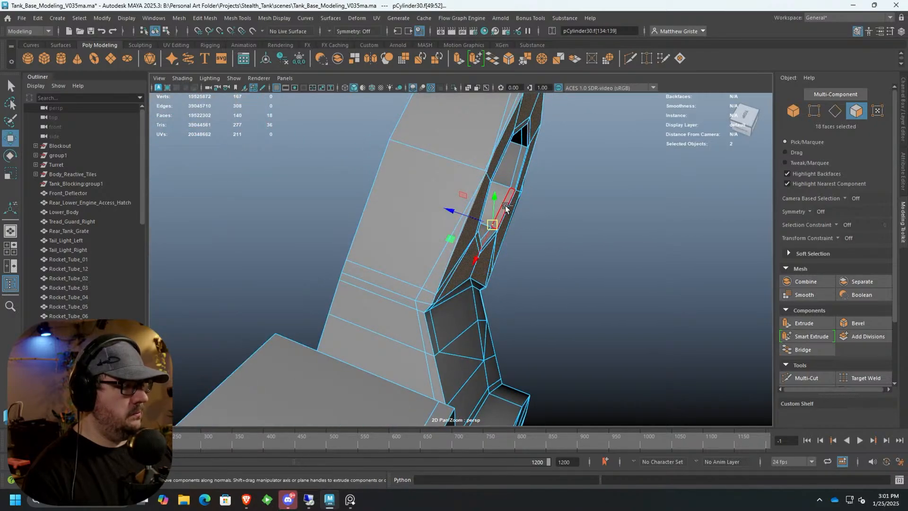
key(ctrl+z)
drag(449, 211, 445, 215)
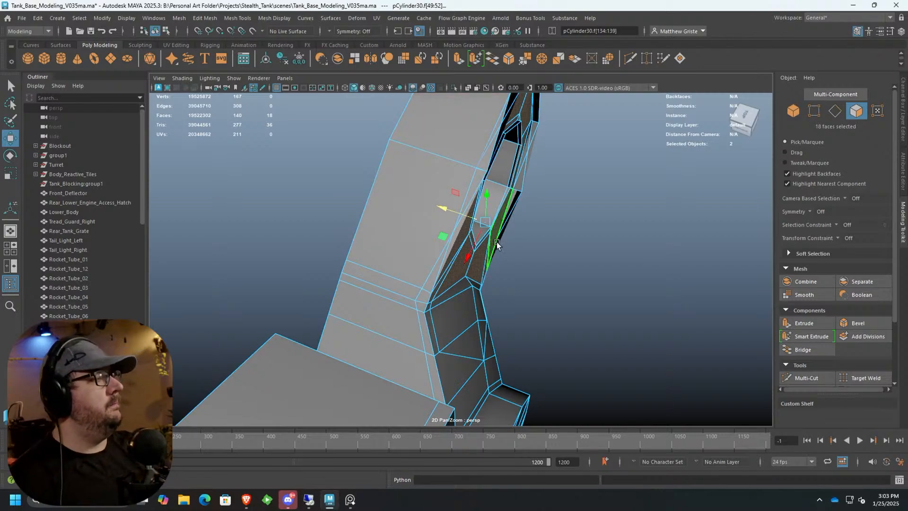
Move the outer rim vertices nearest the arm along the bracket's thickness, away from the flattened face.
alt+drag(563, 209, 471, 177)
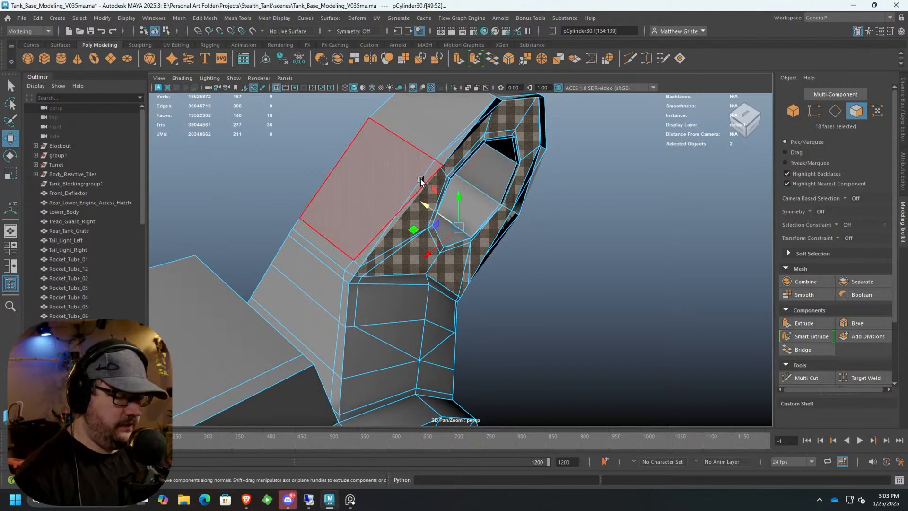
key(q)
shift+right_drag(420, 176, 361, 254)
click(352, 261)
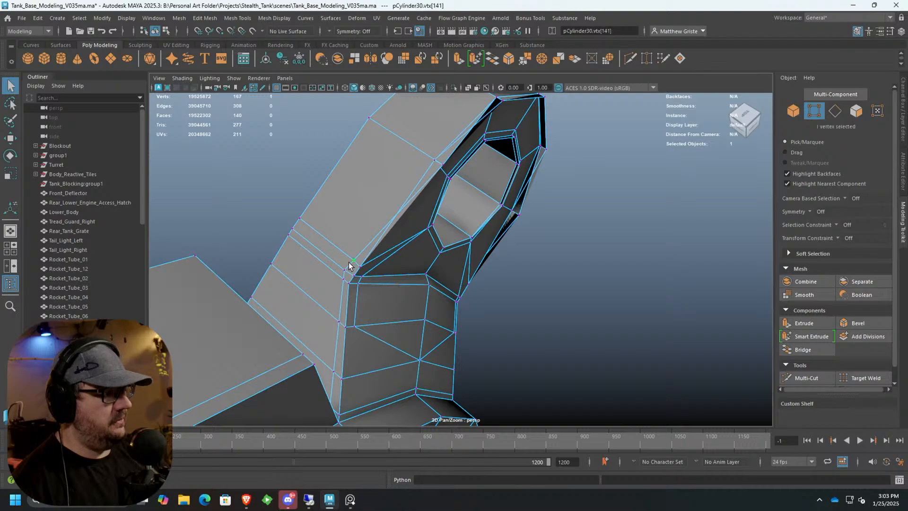
key(w)
drag(431, 161, 414, 150)
alt+drag(532, 180, 396, 110)
click(495, 214)
drag(521, 225, 549, 229)
Move the remaining outer rim vertices around the rounded end back along its thickness, one after another.
click(514, 134)
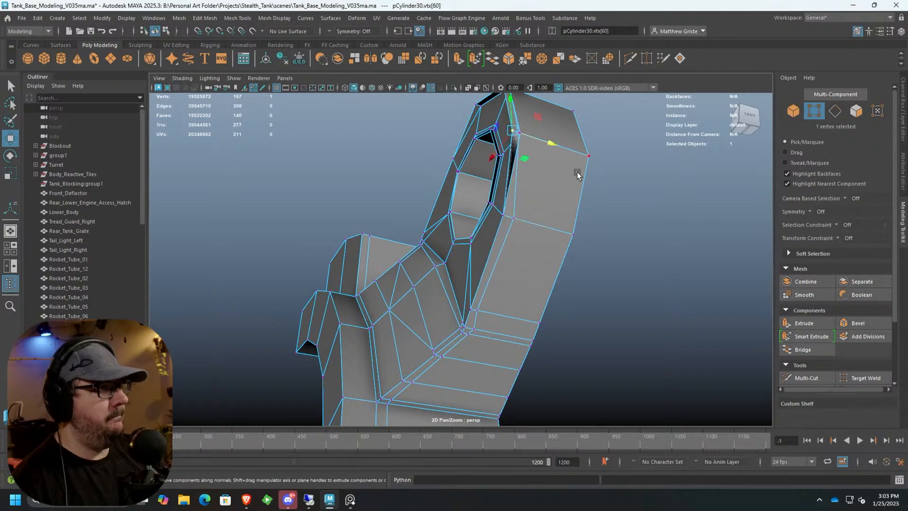
alt+drag(578, 175, 536, 204)
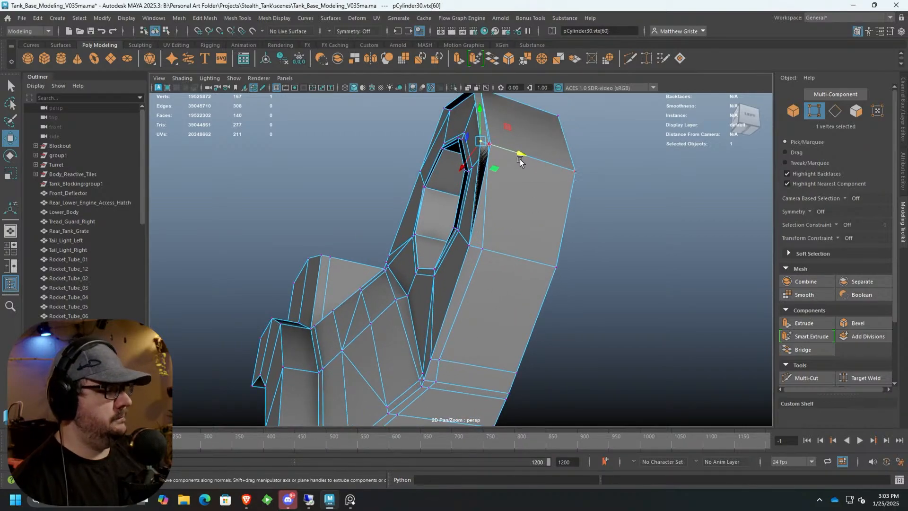
alt+drag(537, 158, 424, 193)
scroll(421, 203, up, 3)
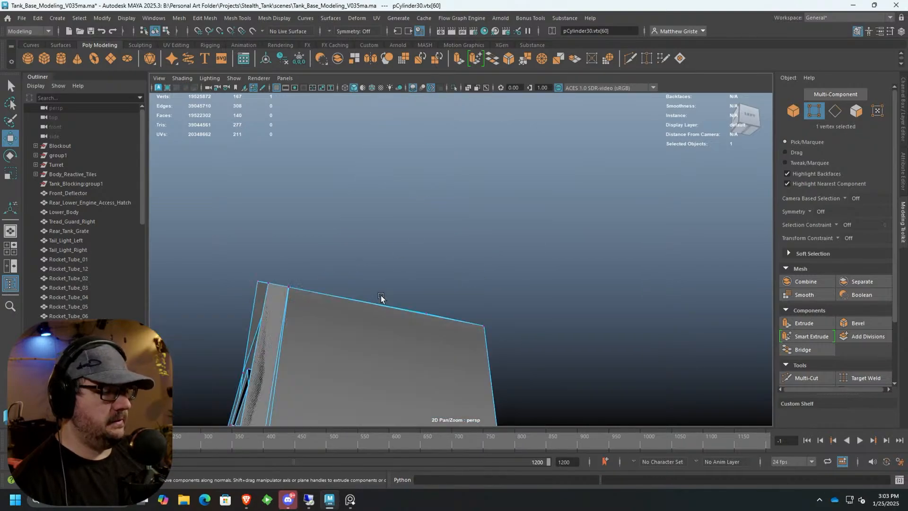
alt+middle_drag(378, 303, 412, 236)
click(387, 248)
drag(427, 259, 478, 270)
click(361, 244)
alt+drag(405, 254, 397, 219)
click(369, 155)
drag(400, 156, 419, 156)
alt+middle_drag(381, 151, 410, 265)
alt+drag(410, 265, 367, 223)
click(363, 223)
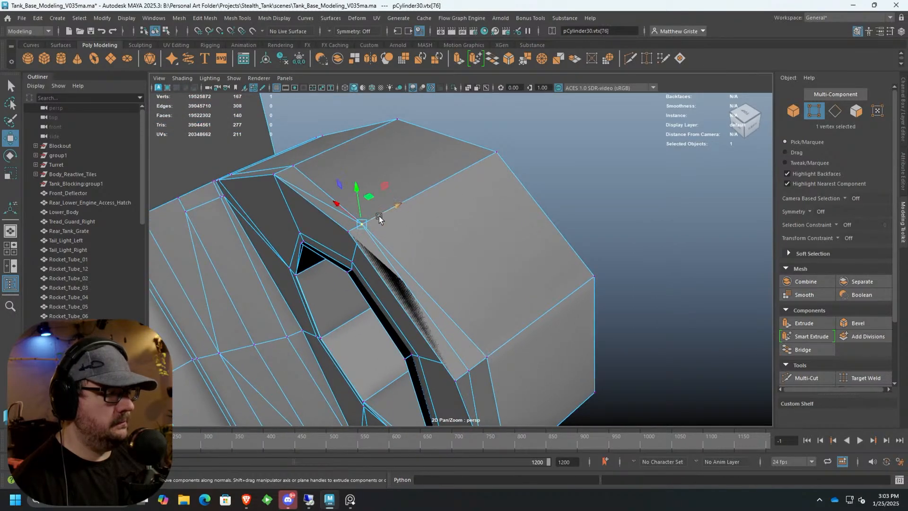
drag(404, 206, 419, 196)
Delete the three narrow faces along the rounded end's outer rim, between the front face and outer wall.
right_drag(344, 234, 325, 222)
click(335, 233)
shift+click(413, 254)
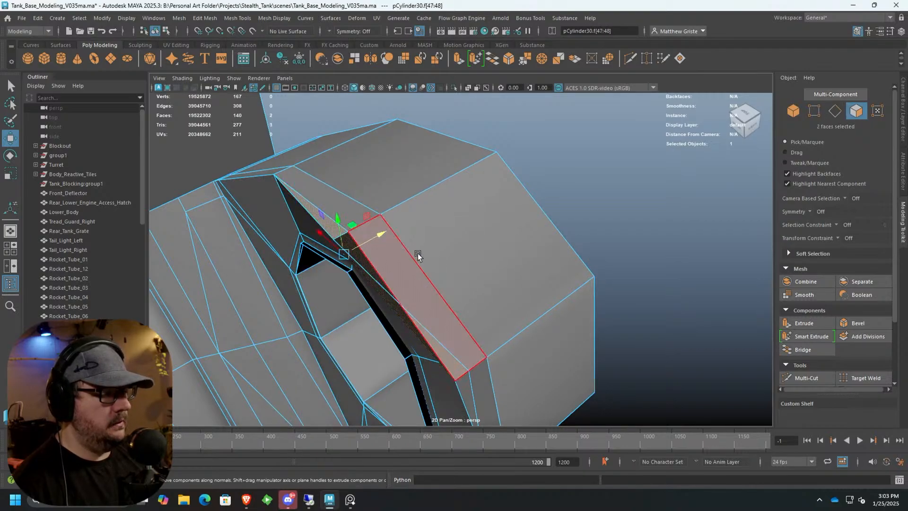
alt+drag(413, 253, 402, 245)
alt+middle_drag(401, 246, 396, 151)
shift+click(434, 241)
alt+drag(434, 240, 435, 218)
key(Delete)
Target-weld the first loose rim vertex beside the deleted strip onto its neighbouring outer corner vertex, undoing the earlier attempts.
right_drag(435, 217, 399, 209)
click(429, 225)
alt+drag(470, 246, 366, 243)
click(867, 378)
alt+drag(417, 194, 372, 248)
mouse_move(384, 266)
alt+mouse_down()
mouse_move(423, 258)
mouse_move(397, 260)
alt+mouse_up()
key(ctrl+z)
right_drag(397, 261, 354, 215)
drag(372, 248, 368, 235)
alt+drag(474, 251, 436, 244)
key(ctrl+z)
key(ctrl+z)
drag(346, 194, 352, 184)
Target-weld the two other loose vertices along the open rim onto their neighbouring corner vertices.
alt+drag(428, 214, 444, 214)
scroll(445, 215, up, 5)
scroll(442, 210, down, 1)
alt+middle_drag(440, 207, 430, 260)
scroll(428, 255, down, 4)
drag(429, 353, 421, 356)
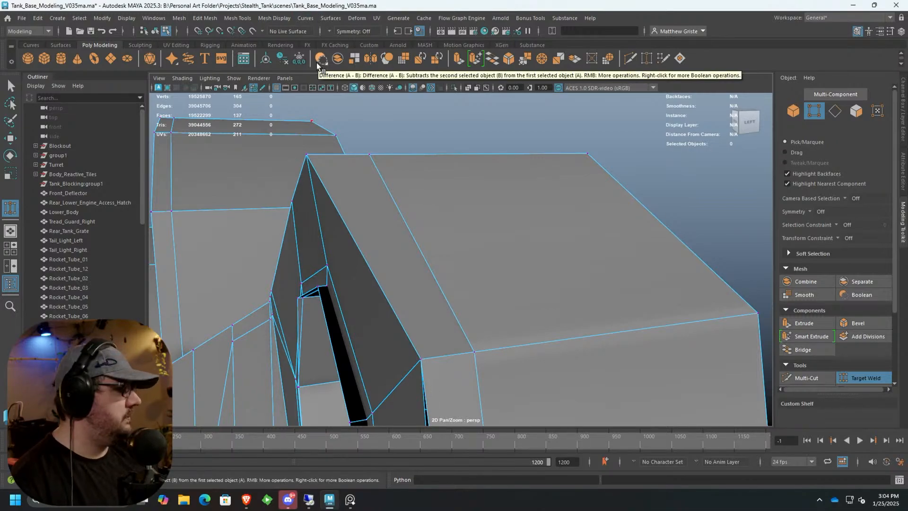
scroll(427, 248, up, 5)
drag(316, 149, 293, 149)
Select the loop of eight inner wall faces of the hole and delete it.
scroll(382, 164, down, 3)
alt+drag(382, 164, 552, 178)
alt+middle_drag(551, 179, 502, 195)
scroll(502, 194, up, 3)
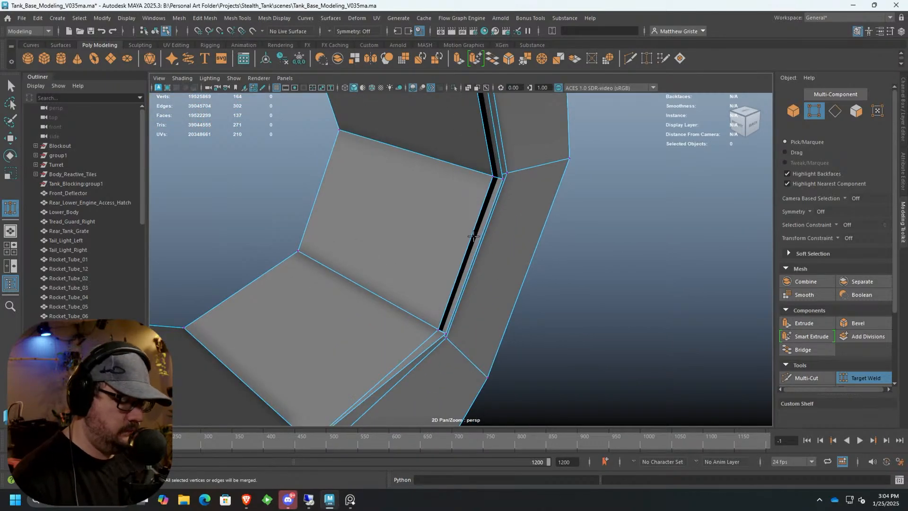
key(q)
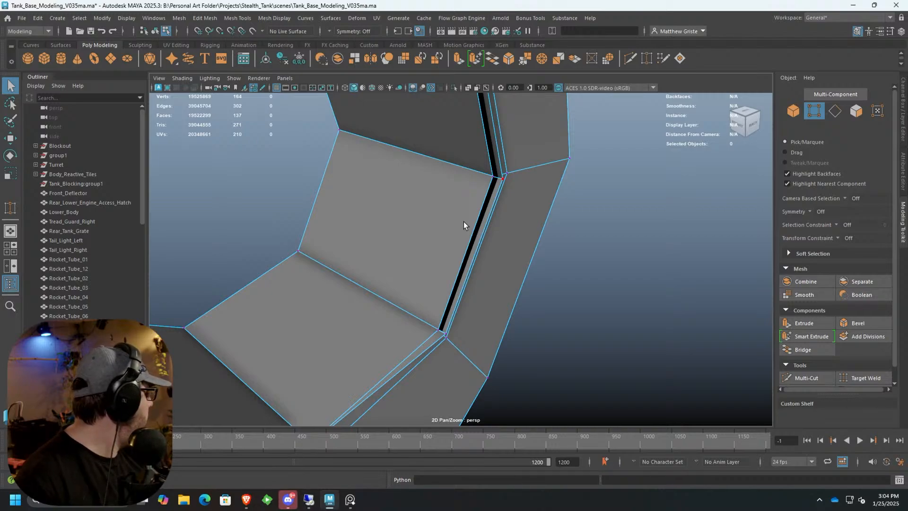
right_drag(466, 240, 456, 280)
click(434, 333)
click(434, 333)
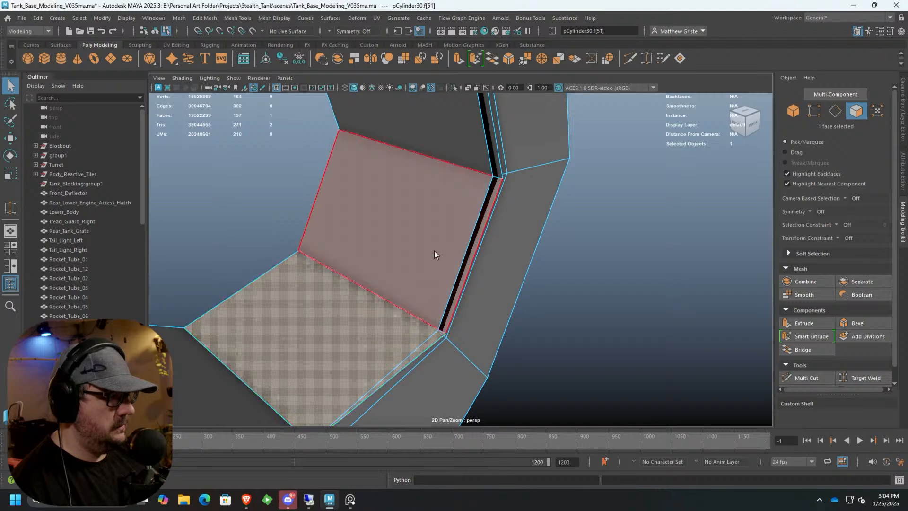
scroll(434, 255, down, 5)
double_click(387, 277)
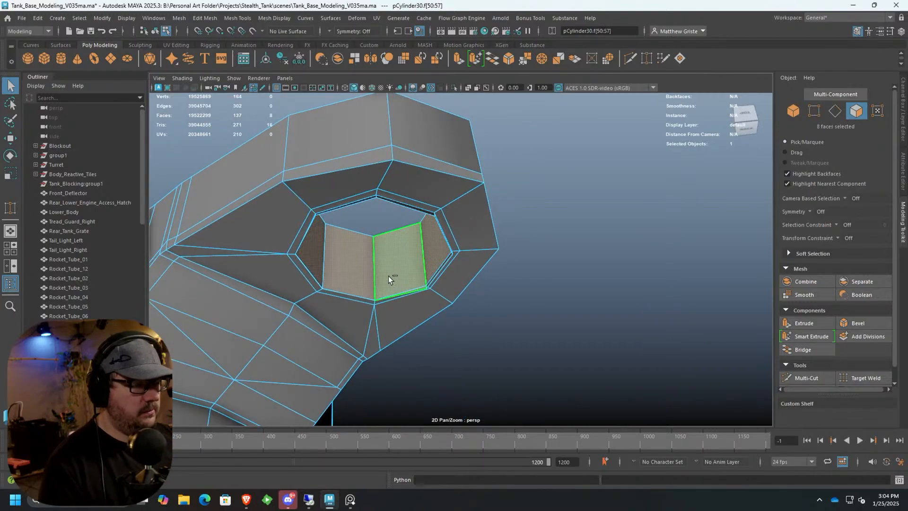
key(Delete)
Delete the remaining ring of narrow faces along the inside lip of the hole.
scroll(385, 275, up, 2)
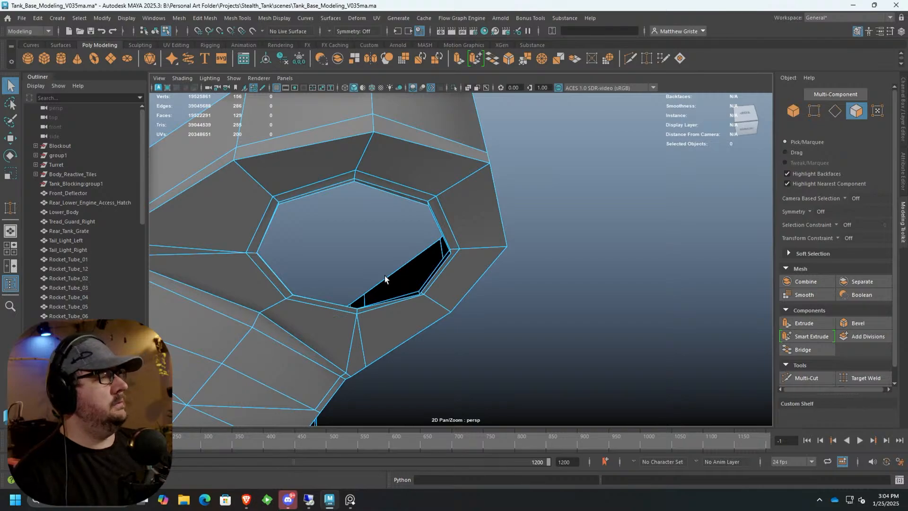
alt+drag(385, 282, 555, 206)
click(555, 205)
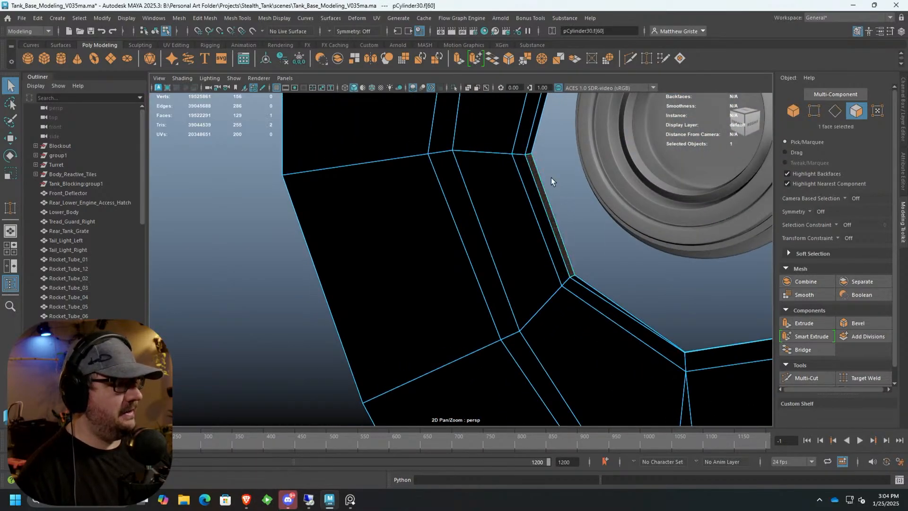
shift+double_click(533, 134)
key(Delete)
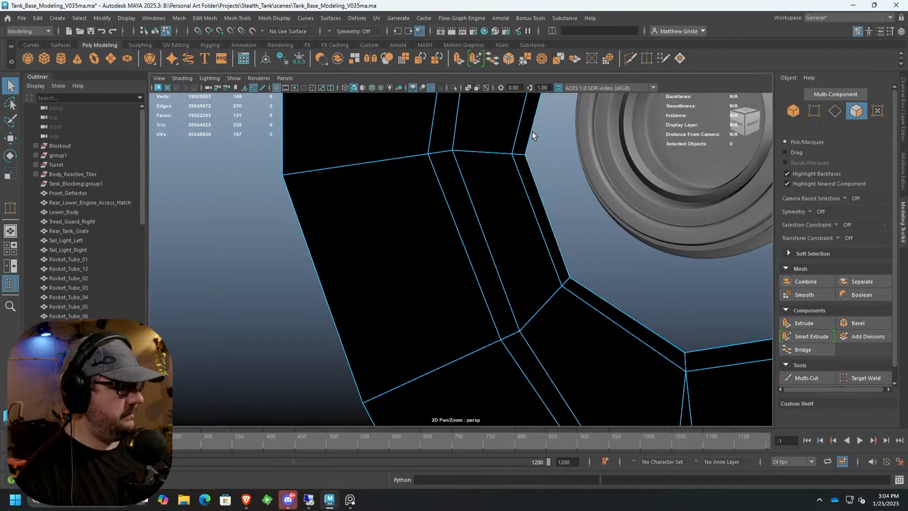
Extrude the hole's open border edge loop inward to form a new inner wall, and return to object mode.
alt+drag(533, 133, 413, 208)
right_drag(405, 172, 400, 159)
double_click(402, 180)
alt+drag(446, 191, 497, 81)
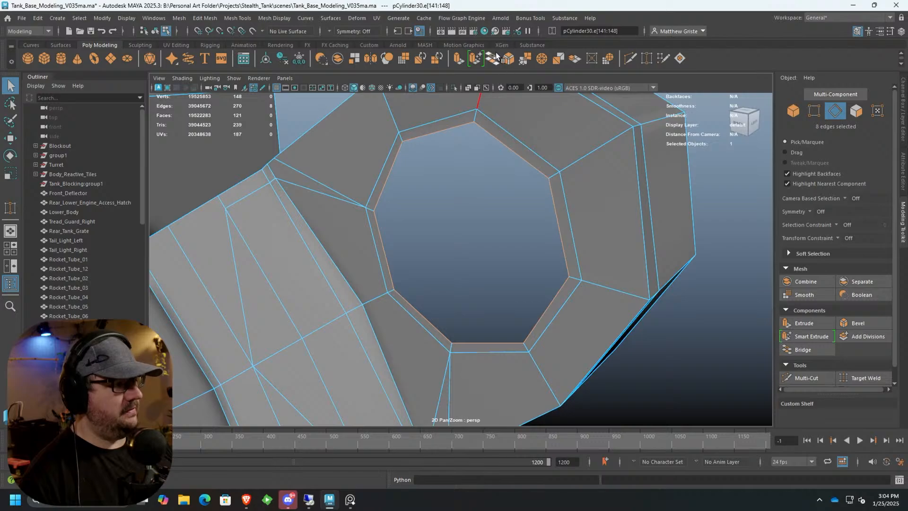
click(460, 59)
alt+drag(477, 141, 389, 166)
drag(398, 302, 515, 315)
scroll(470, 292, up, 3)
drag(444, 297, 350, 238)
drag(487, 287, 490, 193)
right_drag(490, 194, 521, 173)
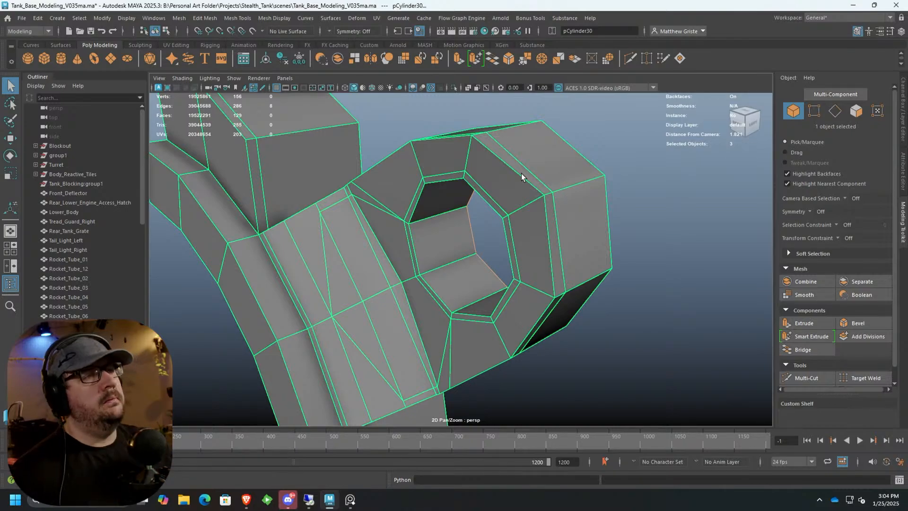
Preview the bracket in smoothed display and return to the unsmoothed display.
alt+drag(427, 166, 488, 155)
right_drag(397, 186, 452, 158)
alt+drag(444, 170, 486, 195)
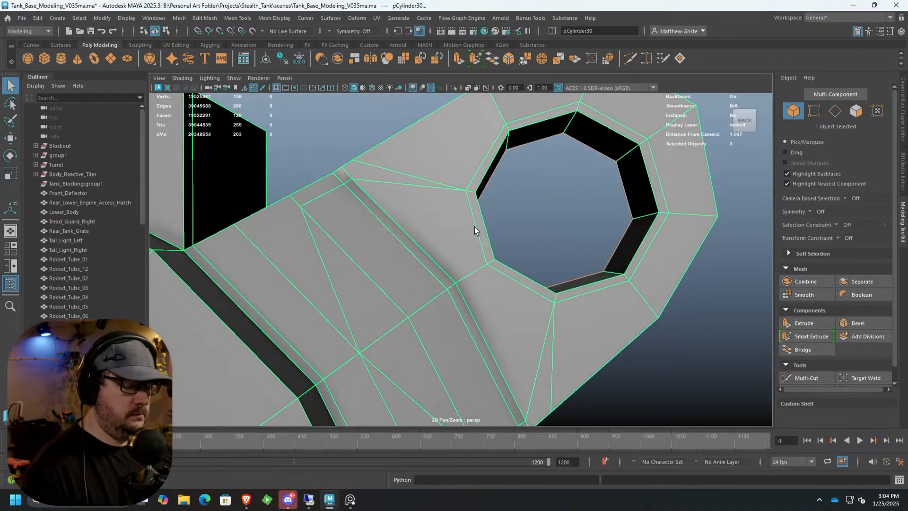
key(3)
alt+drag(474, 227, 449, 240)
key(1)
Insert a supporting edge loop around the hole's inner wall, close to the front rim.
scroll(454, 235, up, 3)
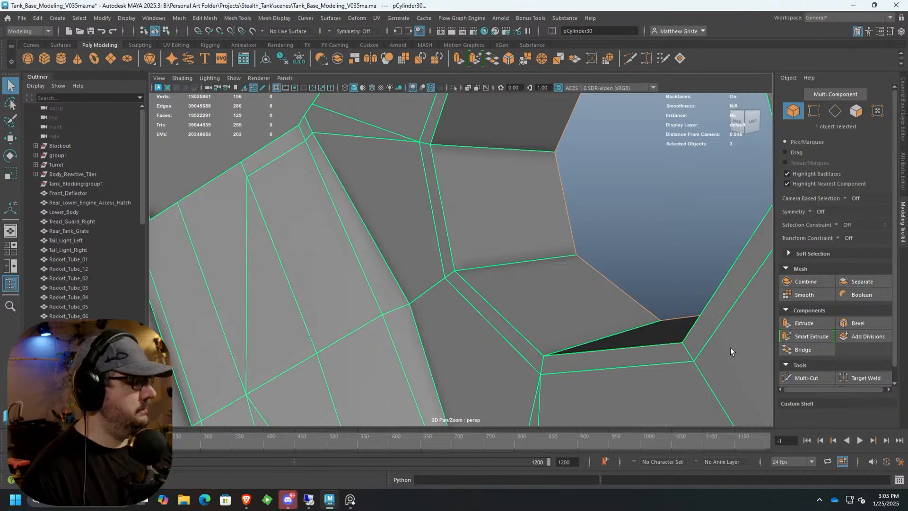
click(806, 377)
ctrl+click(477, 266)
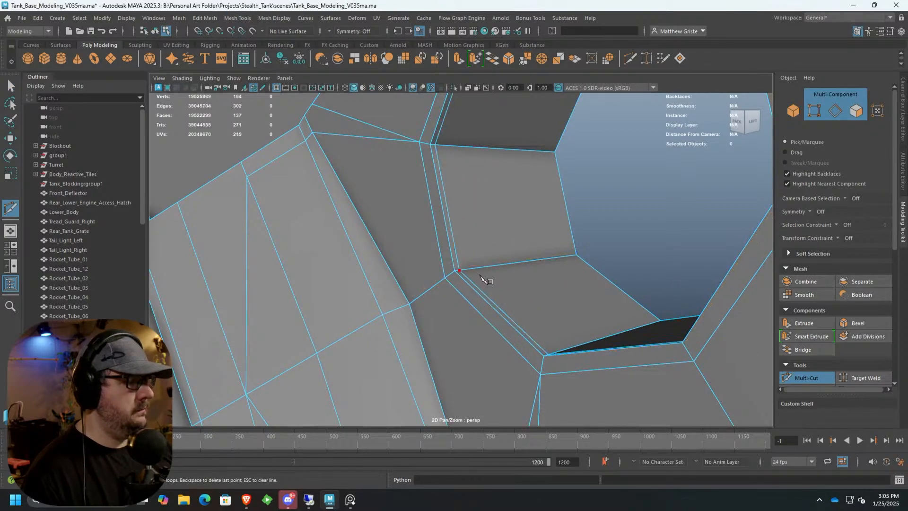
scroll(470, 274, down, 5)
key(q)
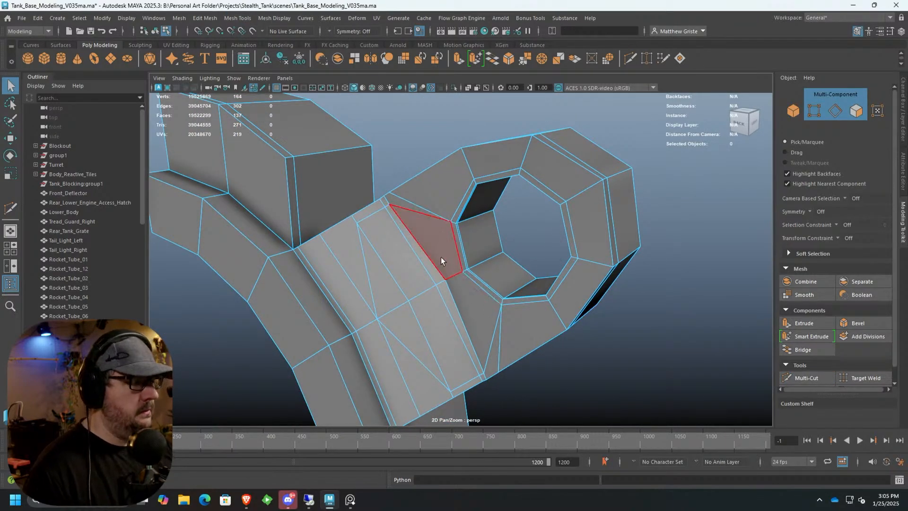
Cut a supporting edge from the arm's corner vertex around the rounded end's front face, running close to its outer rim.
scroll(432, 232, up, 6)
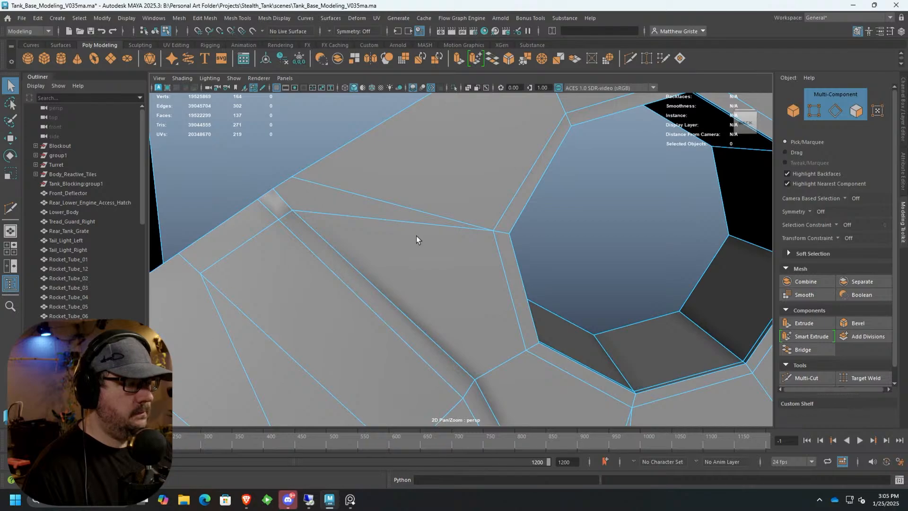
alt+middle_drag(413, 233, 534, 274)
click(800, 377)
click(414, 251)
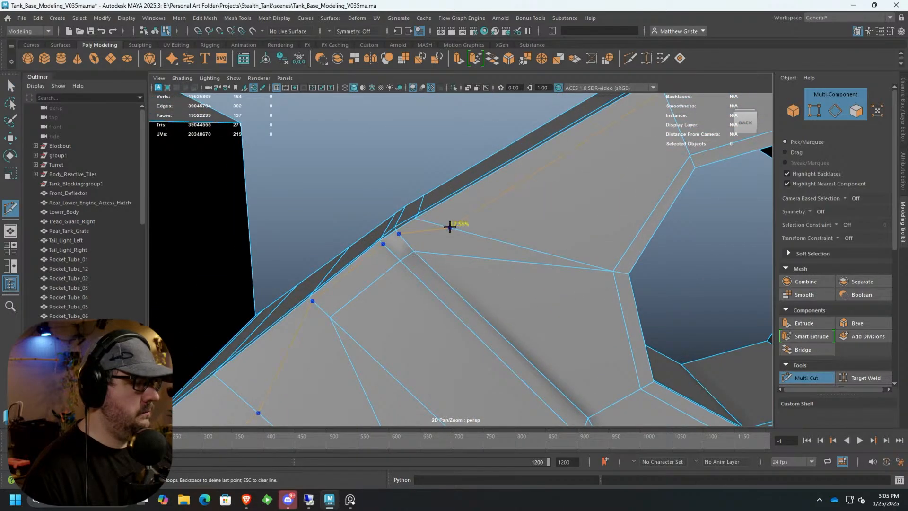
click(413, 251)
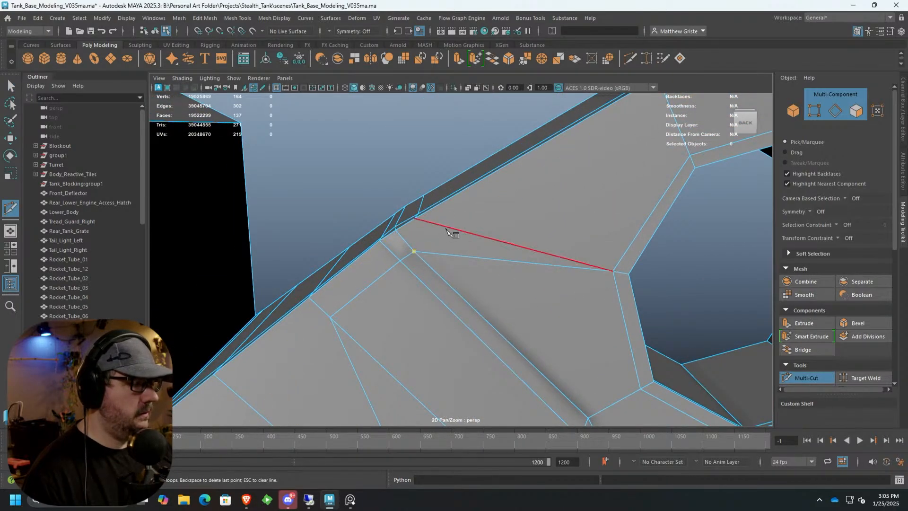
click(457, 230)
alt+middle_drag(542, 214, 438, 257)
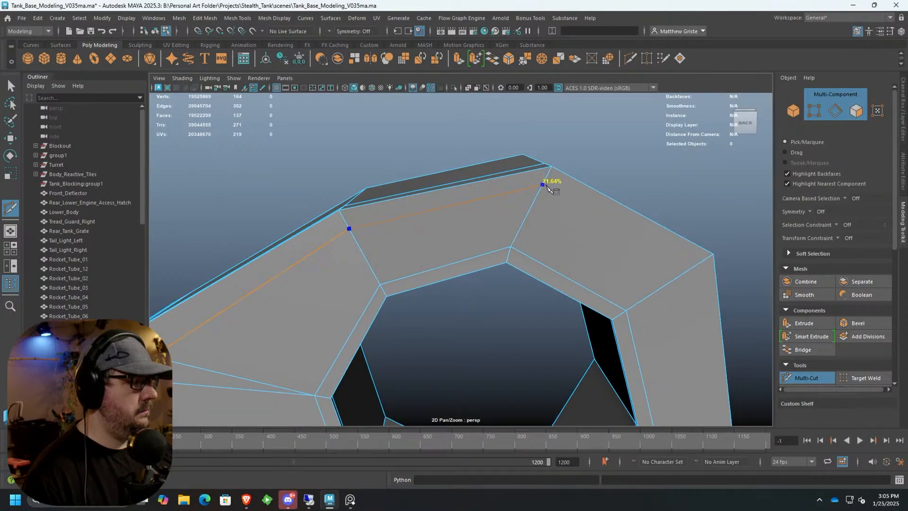
click(546, 186)
alt+middle_drag(546, 185, 366, 129)
click(518, 207)
alt+drag(518, 207, 505, 229)
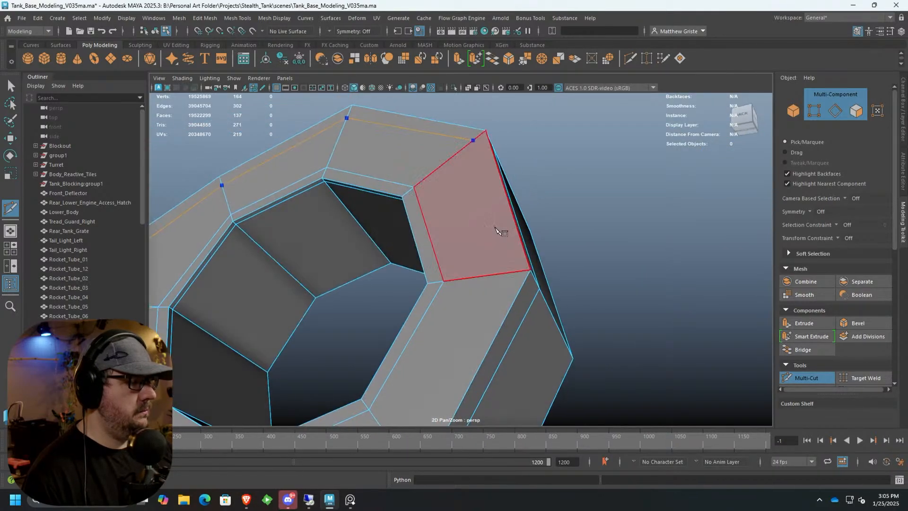
click(519, 272)
alt+drag(518, 273, 507, 294)
click(499, 230)
key(Return)
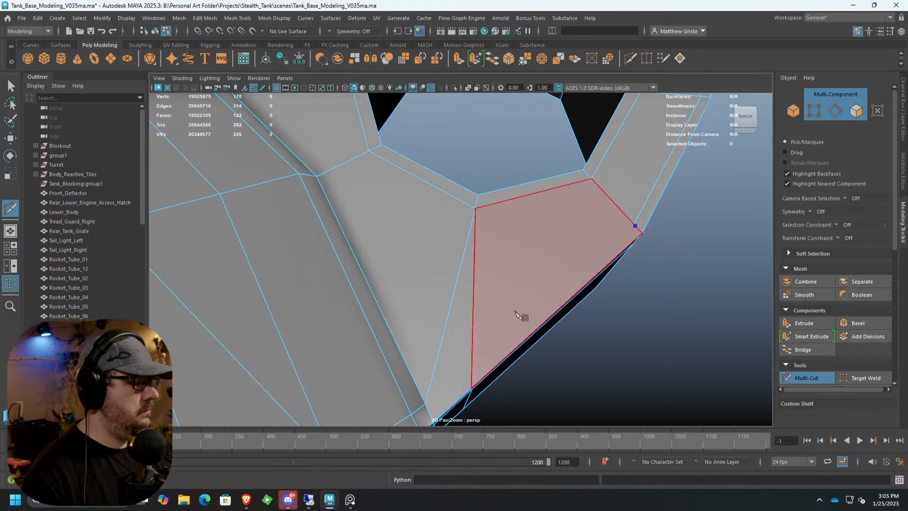
Drop the unfinished cut and delete the two front faces between the hole and the rounded end's lower outer rim.
click(634, 225)
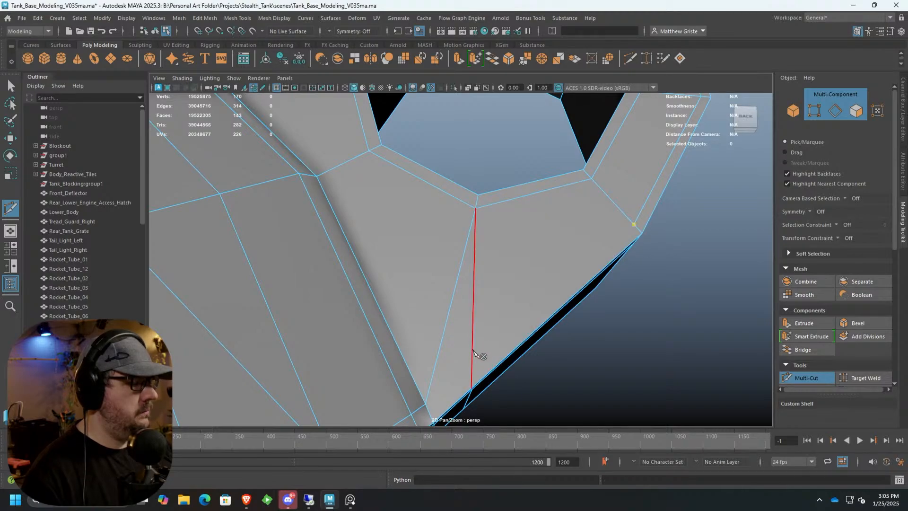
alt+middle_drag(486, 321, 475, 289)
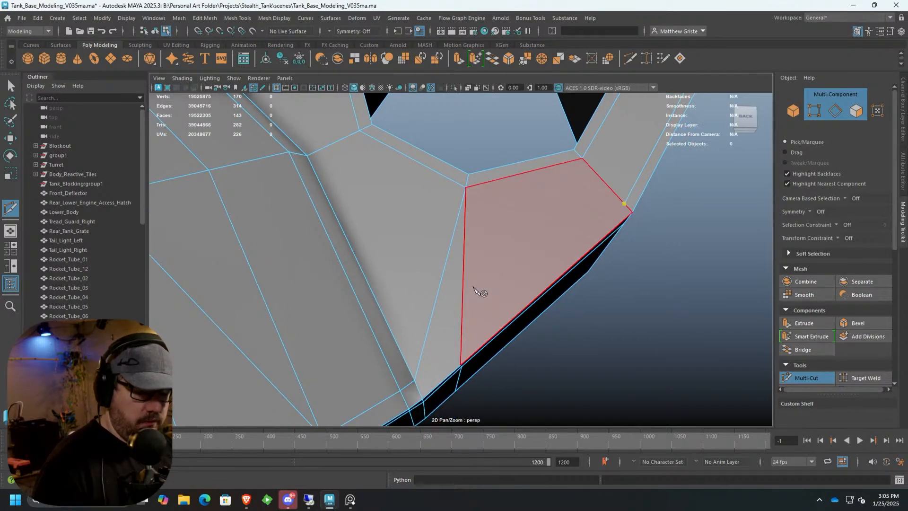
key(q)
alt+drag(550, 257, 447, 286)
right_drag(433, 217, 433, 247)
click(428, 258)
shift+click(408, 285)
key(Delete)
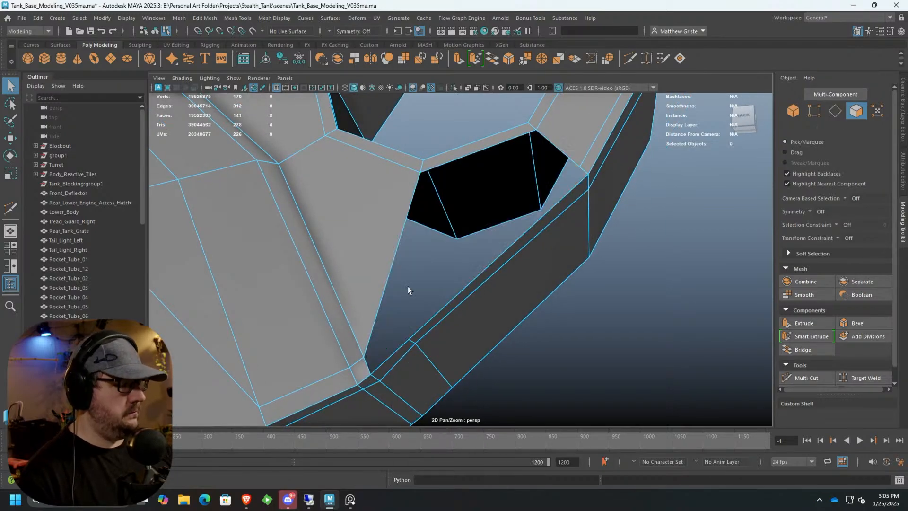
Try moving the exposed outer rim edge below the hole inward, and undo the move.
right_drag(407, 286, 419, 200)
click(514, 244)
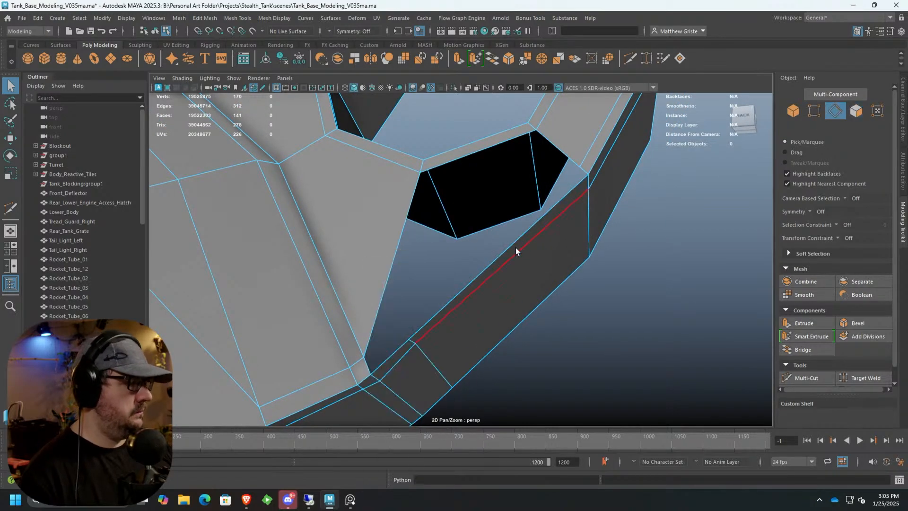
key(w)
shift+drag(515, 250, 489, 254)
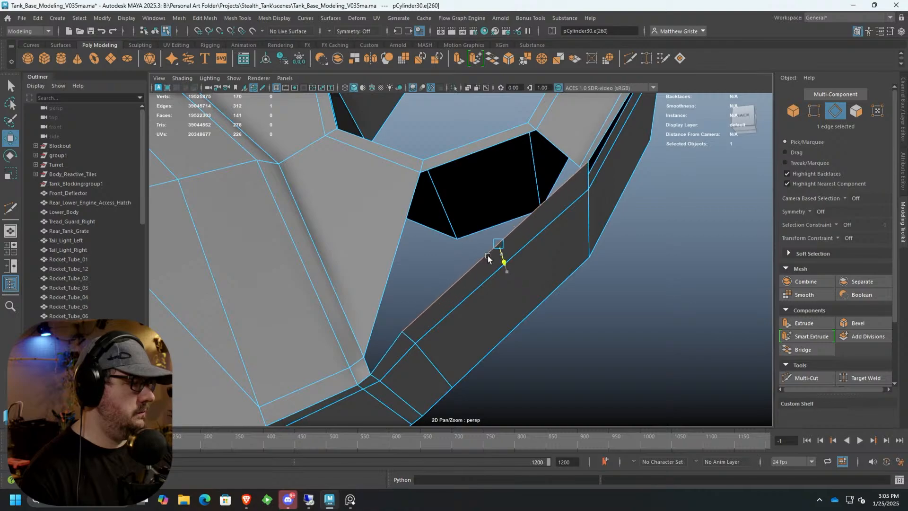
alt+drag(540, 228, 451, 217)
key(ctrl+z)
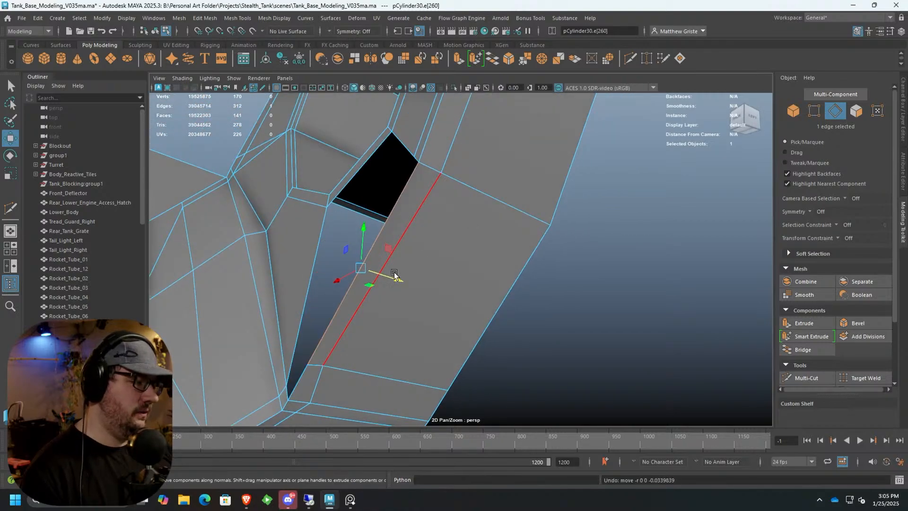
Delete the narrow leftover face along the lower outer rim and weld its loose vertices onto the neighbouring rim vertices.
alt+drag(405, 280, 395, 222)
scroll(395, 222, up, 3)
scroll(380, 228, down, 3)
click(389, 226)
alt+drag(418, 280, 425, 278)
scroll(385, 284, up, 3)
right_drag(303, 218, 304, 245)
click(307, 265)
key(Delete)
right_drag(391, 290, 391, 192)
click(865, 377)
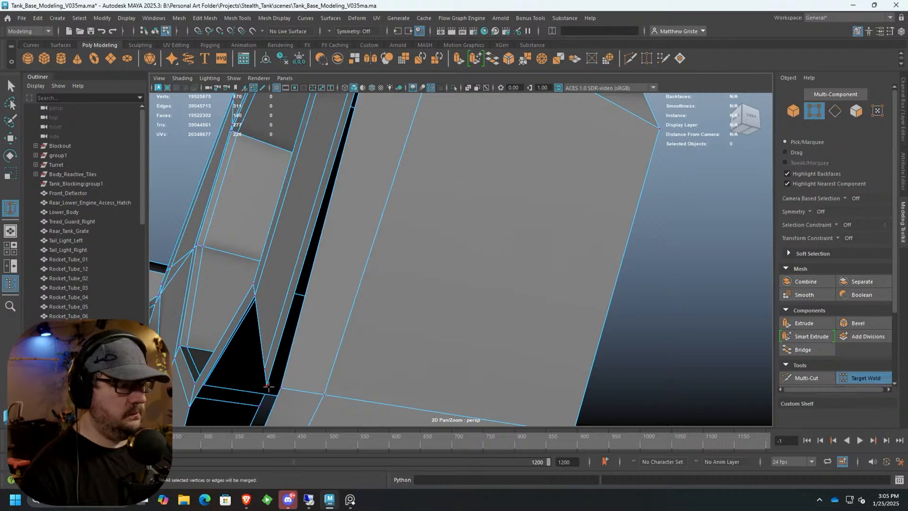
drag(324, 393, 281, 387)
scroll(349, 364, down, 3)
scroll(354, 362, up, 3)
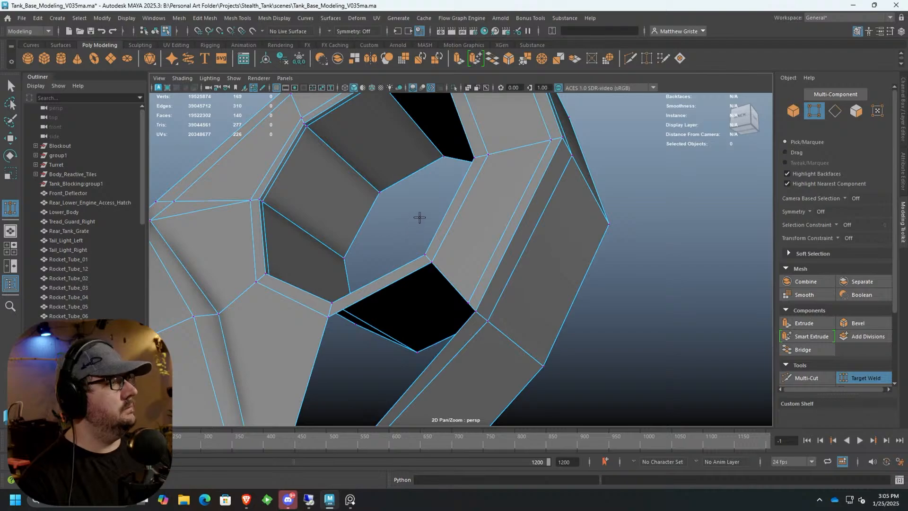
Refill the front opening below the hole by bridging the hole's edge to the outer rim and closing the remaining triangular gap.
scroll(442, 229, down, 3)
scroll(442, 217, up, 5)
alt+middle_drag(455, 243, 453, 218)
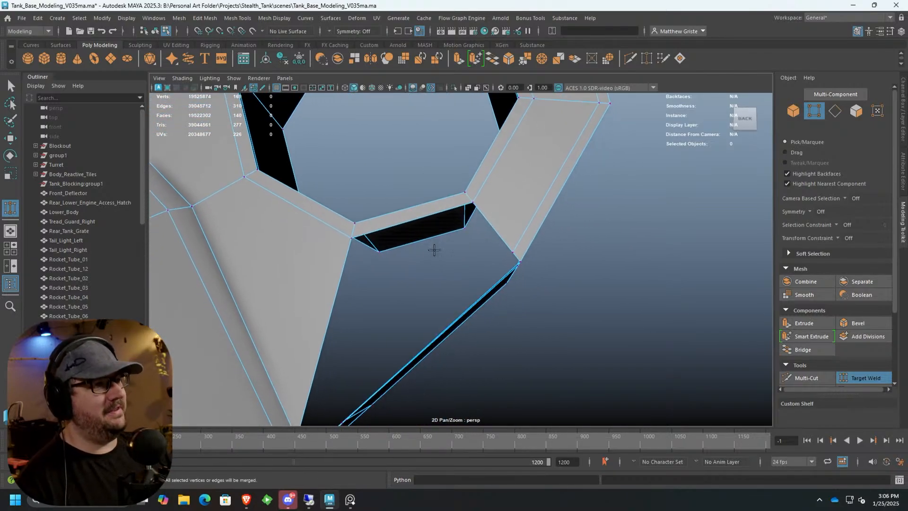
alt+middle_drag(434, 250, 447, 231)
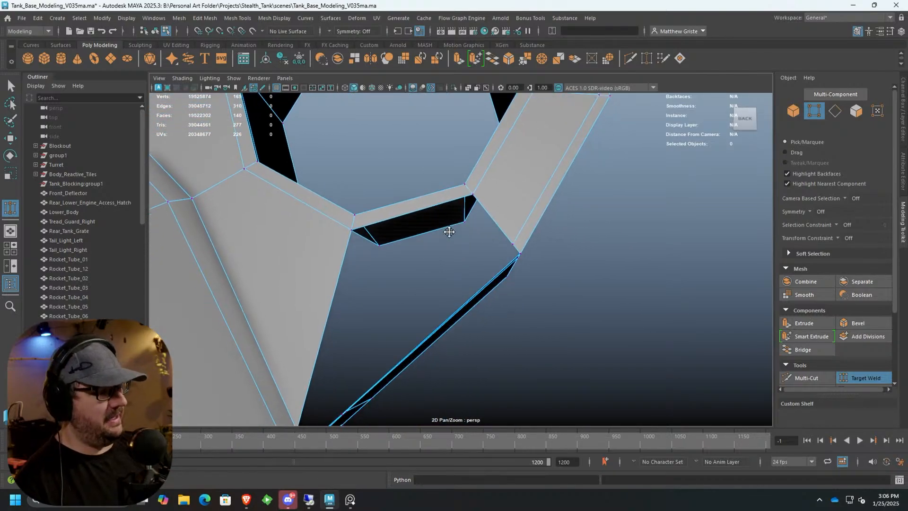
right_click(416, 203)
click(415, 176)
click(412, 214)
scroll(399, 198, up, 3)
shift+click(405, 221)
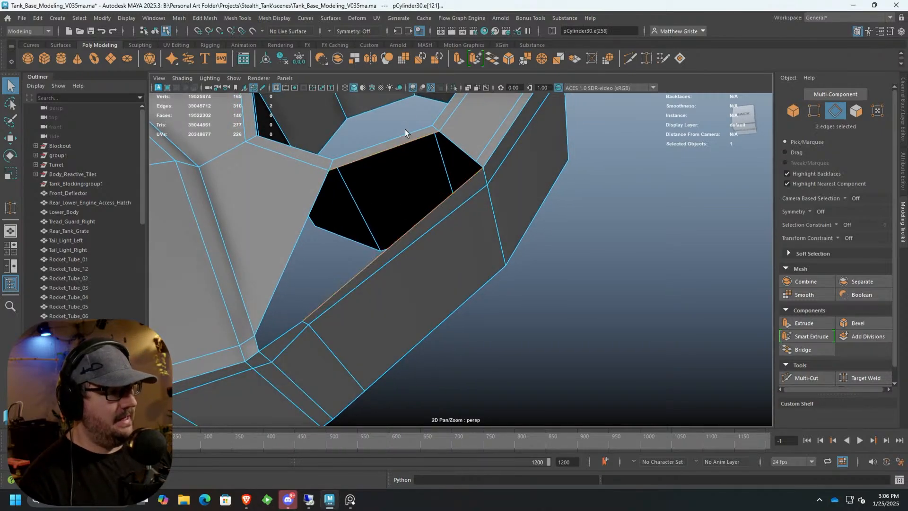
click(493, 58)
click(301, 300)
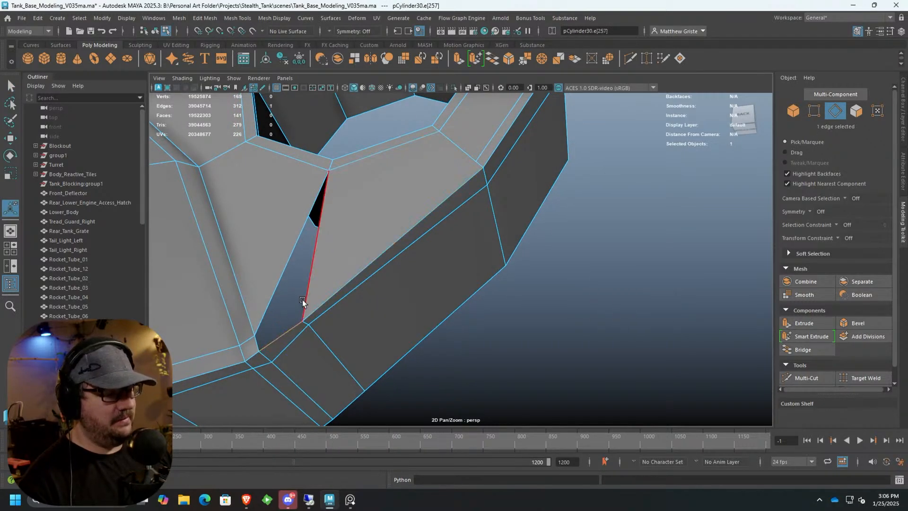
key(g)
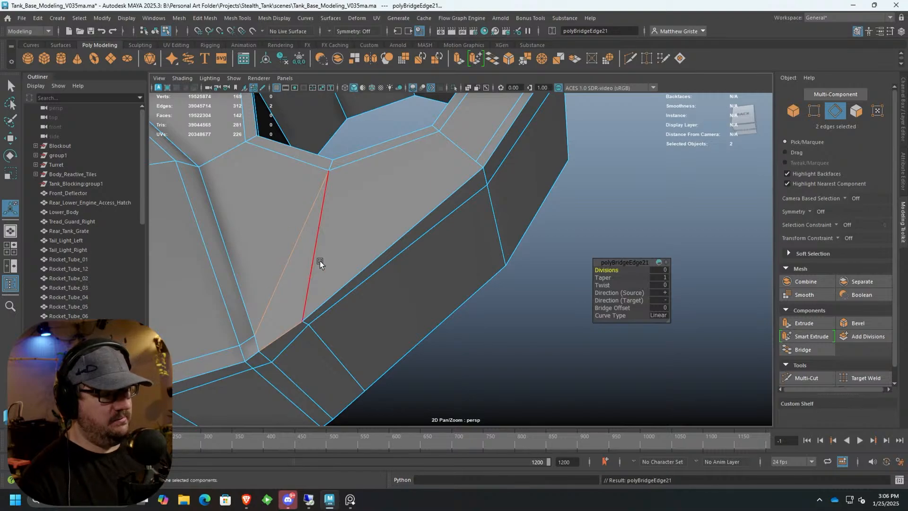
Cut a supporting edge across the rebuilt front face, running close to the lower outer rim up to the rim corner.
alt+drag(317, 260, 333, 262)
click(806, 377)
click(327, 323)
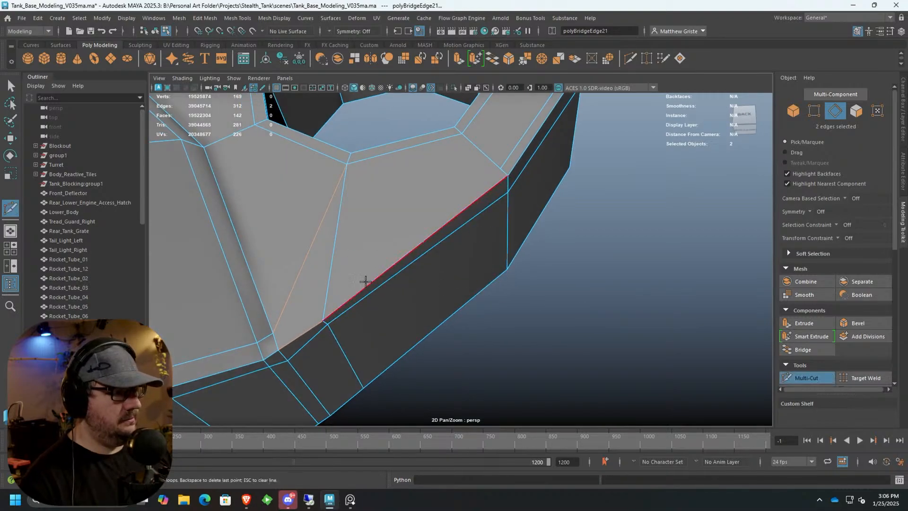
key(Escape)
click(327, 295)
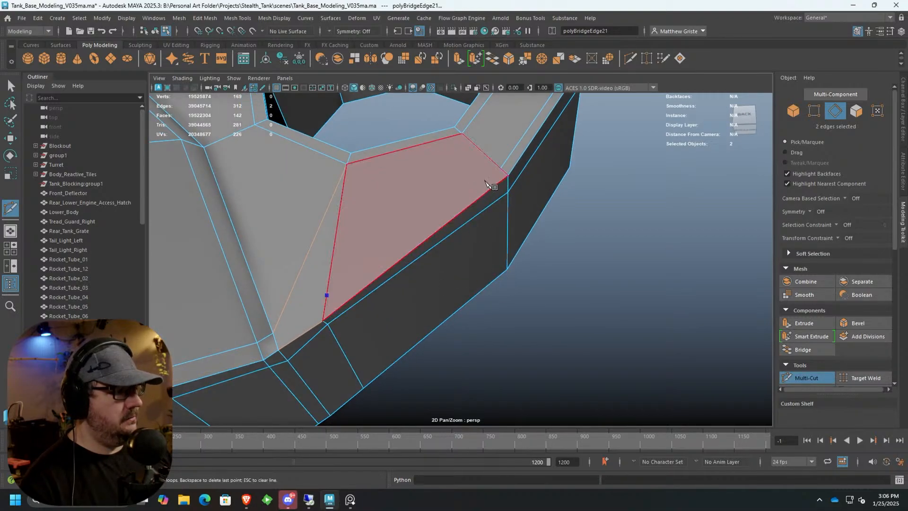
key(Return)
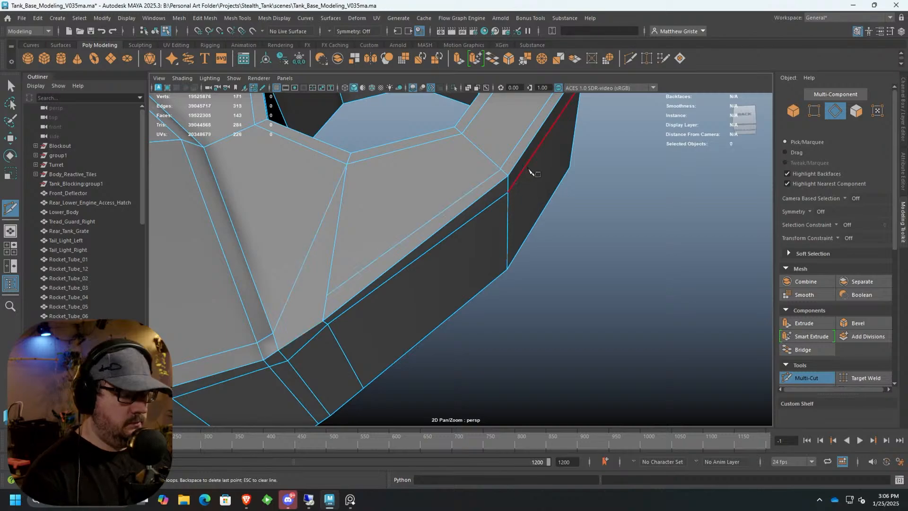
Merge the new cut's end vertex with the adjacent supporting-edge vertex at the rim corner.
key(q)
key(F9)
drag(494, 178, 573, 128)
click(523, 59)
alt+drag(461, 152, 461, 200)
scroll(478, 192, down, 2)
alt+middle_drag(436, 219, 464, 203)
scroll(460, 274, up, 4)
alt+middle_drag(460, 274, 478, 223)
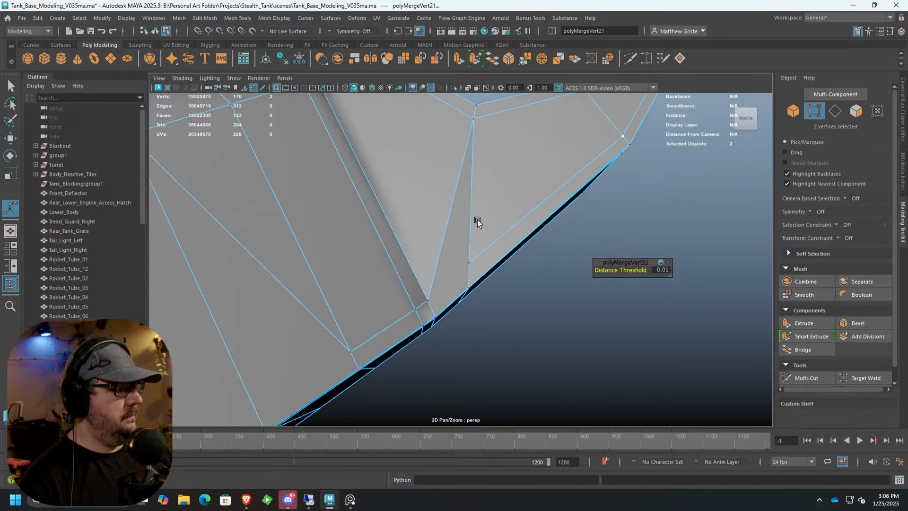
Cut an edge connecting the supporting edge's lower end to the arm's inner corner vertex.
alt+drag(478, 222, 463, 219)
scroll(446, 265, up, 2)
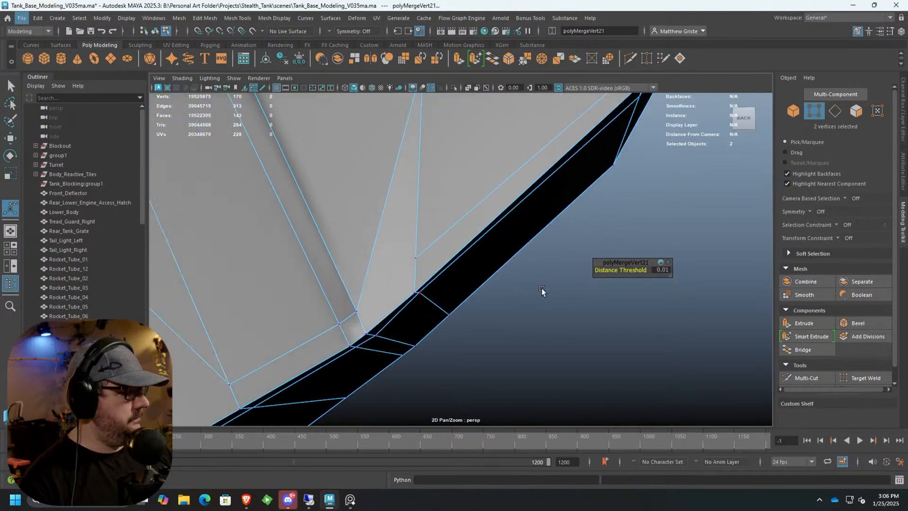
click(806, 378)
click(416, 258)
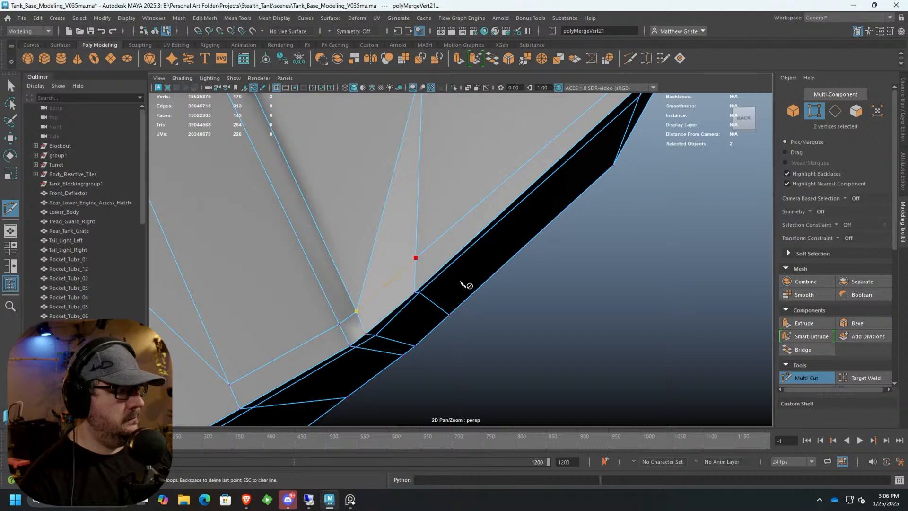
key(Return)
Delete the thin triangular front faces between the hole and the arm's corners, and preview the bracket smoothed.
click(449, 314)
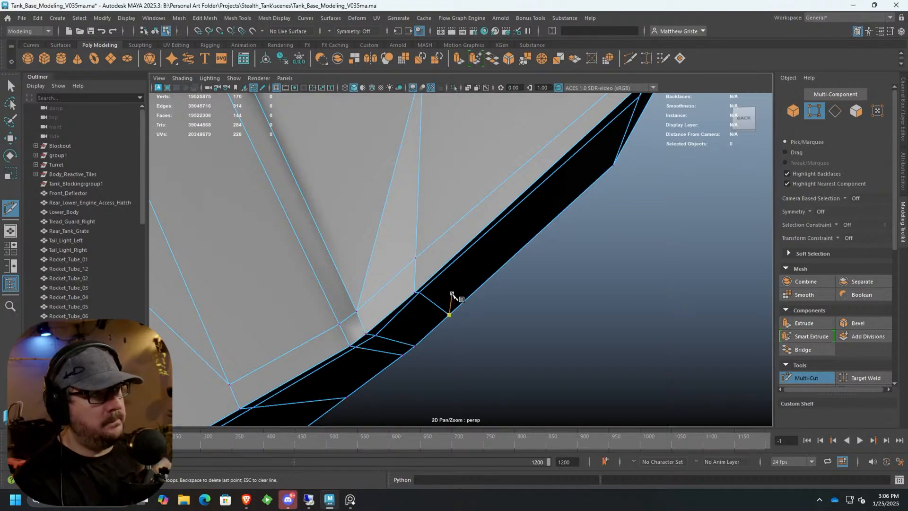
scroll(395, 217, down, 5)
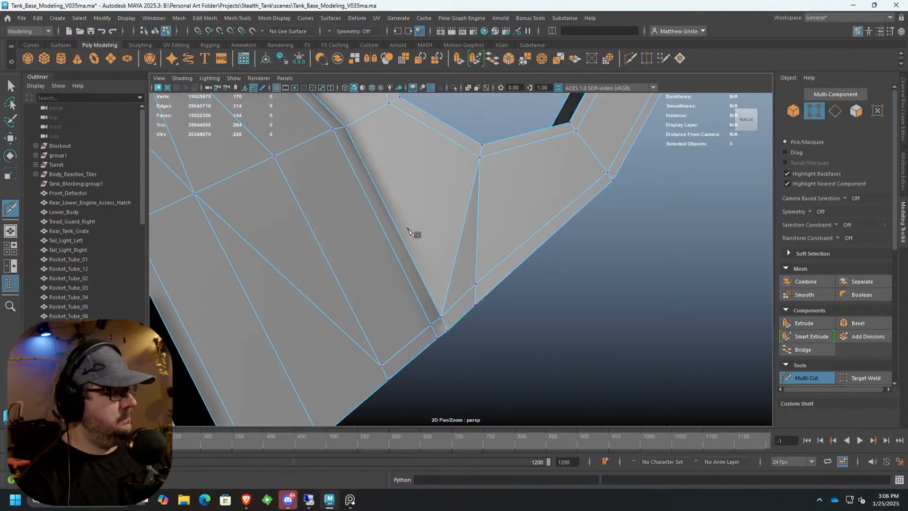
key(q)
right_drag(427, 218, 427, 255)
click(427, 248)
scroll(409, 257, down, 5)
scroll(350, 189, up, 5)
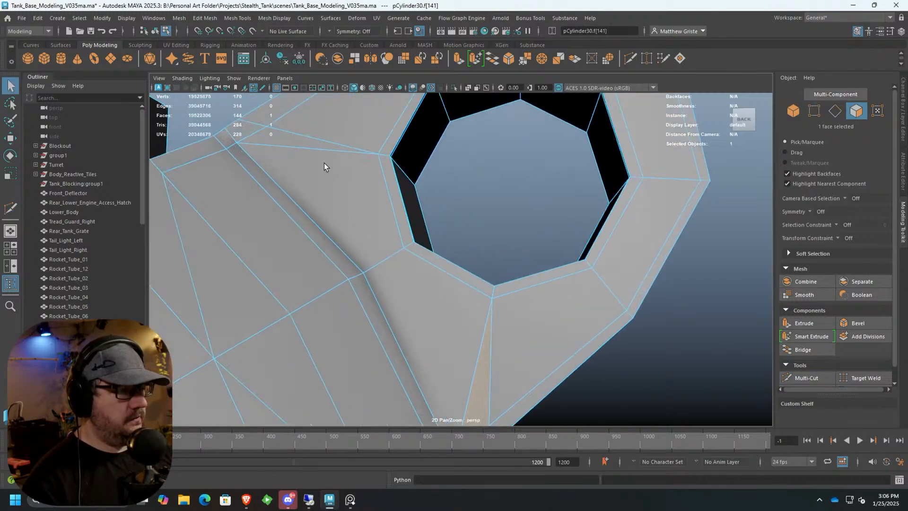
key(Delete)
alt+drag(450, 217, 439, 299)
key(3)
key(1)
scroll(439, 296, up, 5)
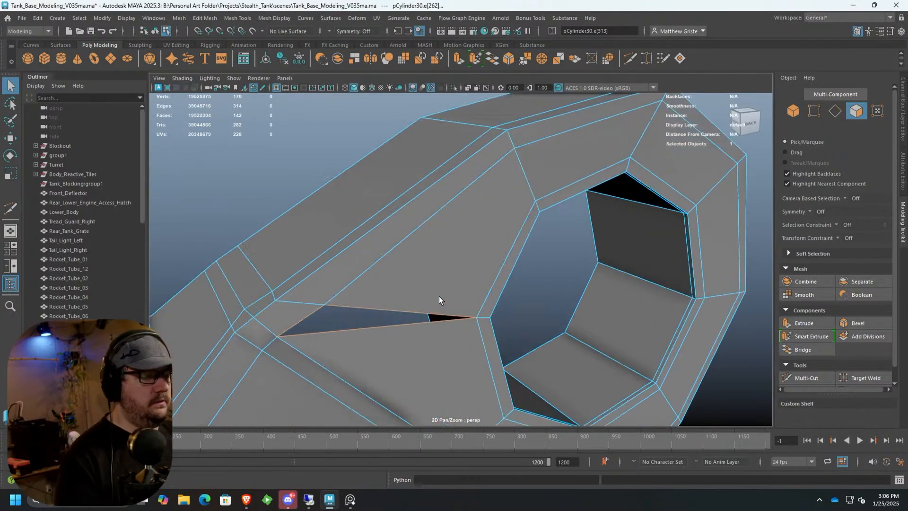
Weld the upper side's extra vertices onto the arm's corner vertices to close the triangular gap, and preview the smoothing.
alt+drag(396, 269, 378, 225)
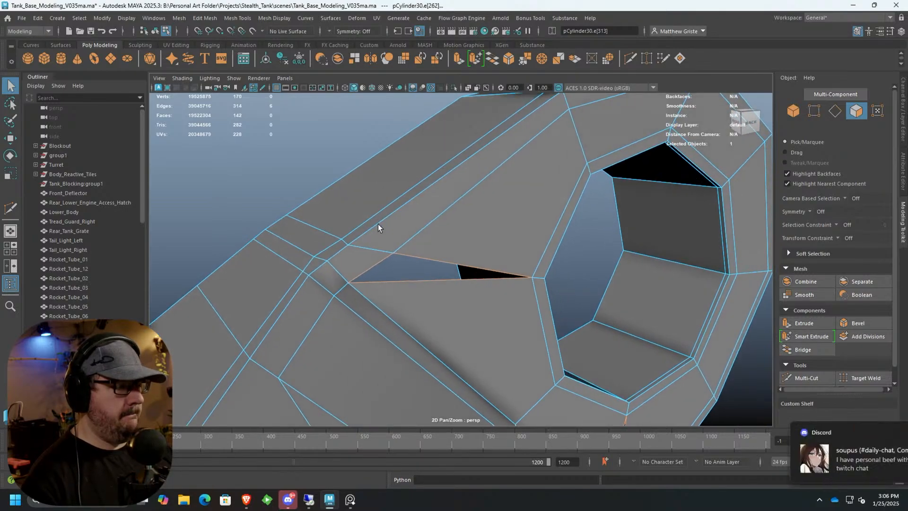
mouse_move(372, 243)
right_down()
mouse_move(373, 251)
mouse_move(365, 233)
right_up()
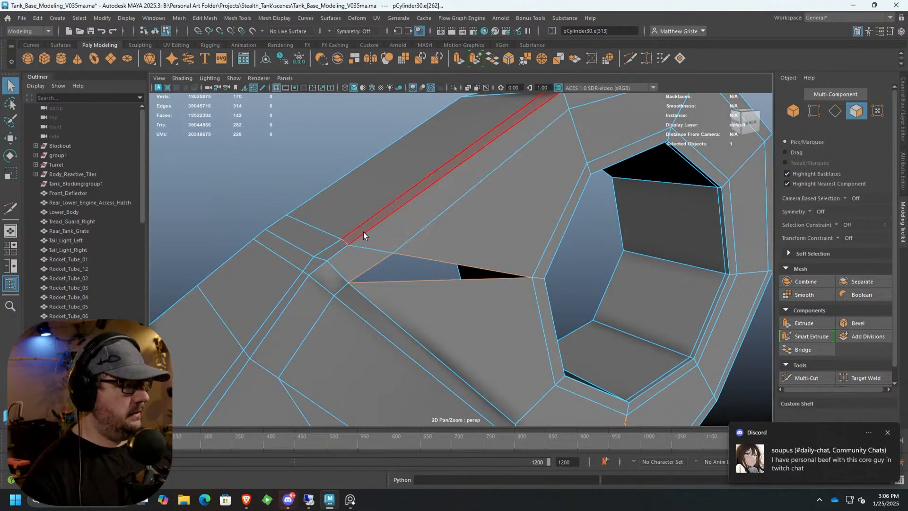
click(859, 381)
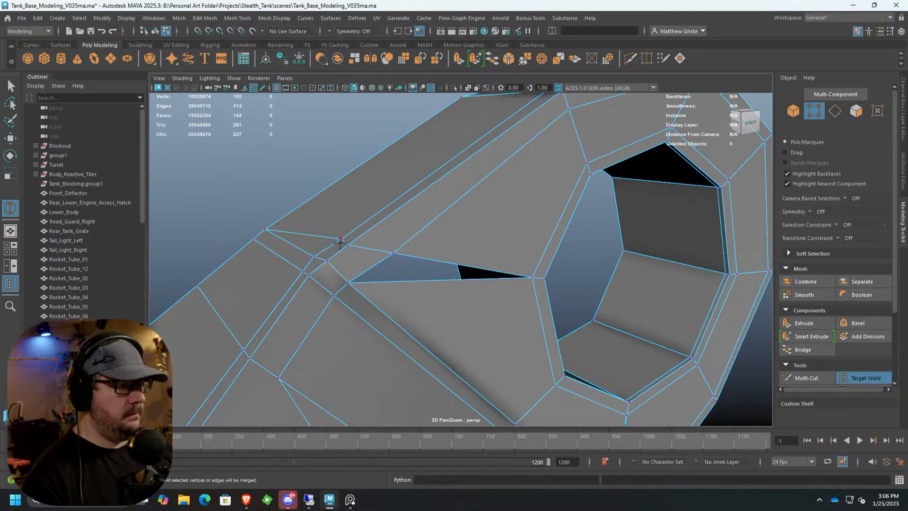
drag(315, 251, 342, 284)
scroll(419, 270, down, 4)
key(3)
alt+drag(434, 269, 415, 266)
key(1)
alt+middle_drag(512, 332, 463, 229)
Weld the lower side's extra vertices onto the arm's corner vertices to close the matching triangular gap.
scroll(463, 230, up, 4)
alt+middle_drag(464, 302, 408, 241)
alt+drag(408, 241, 401, 218)
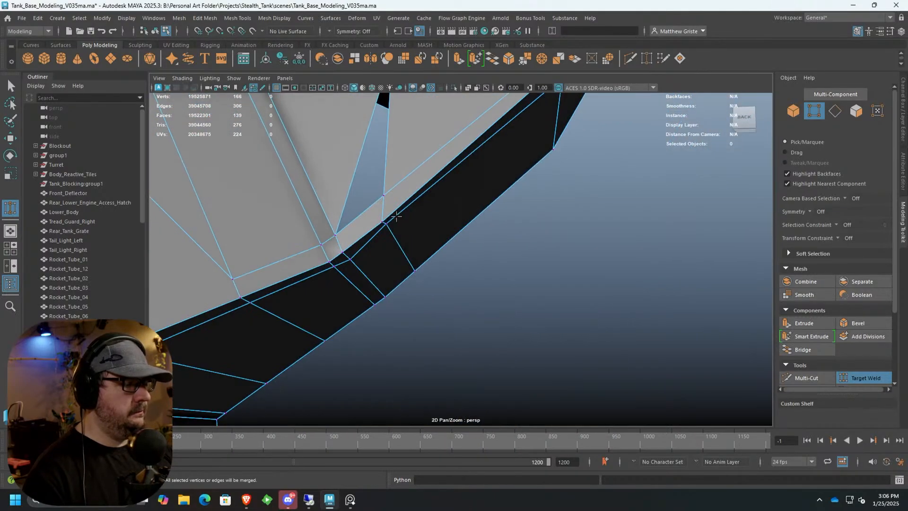
drag(338, 228, 354, 256)
drag(411, 270, 386, 302)
key(q)
Inspect the smoothed bracket in wireframe and shaded display, and return to the unsmoothed display.
key(3)
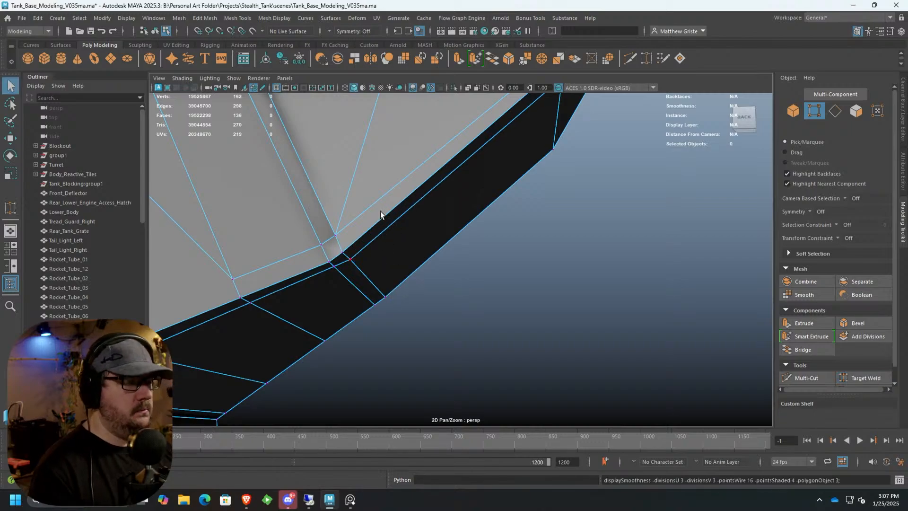
key(4)
right_drag(418, 201, 466, 186)
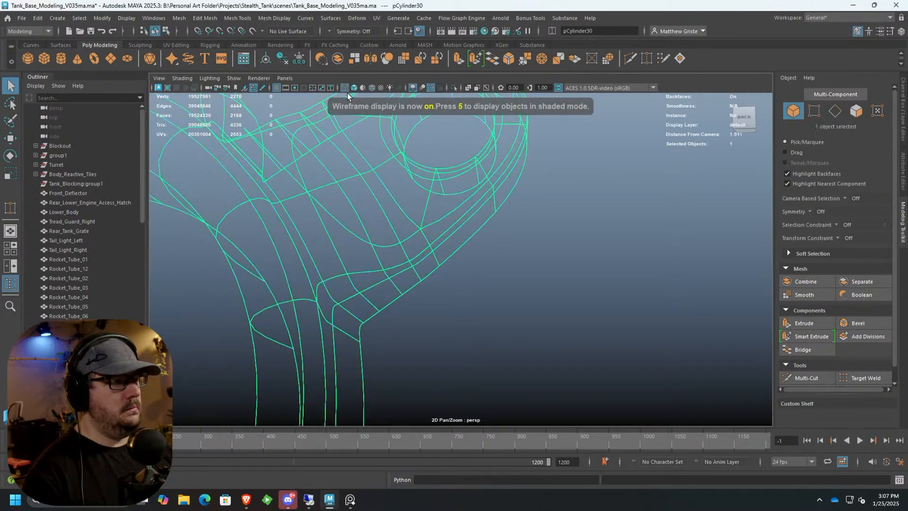
click(354, 87)
mouse_move(436, 177)
alt+mouse_down()
mouse_move(443, 184)
mouse_move(381, 209)
mouse_move(424, 205)
alt+mouse_up()
right_drag(426, 206, 472, 189)
click(527, 230)
scroll(502, 232, down, 3)
alt+drag(449, 232, 328, 296)
click(466, 231)
key(1)
Delete the two diagonal edges on the front face at the base of the arm.
alt+middle_drag(328, 296, 405, 277)
alt+right_drag(406, 277, 537, 258)
right_drag(351, 237, 353, 260)
right_drag(307, 183, 303, 154)
click(304, 167)
shift+click(356, 282)
key(ctrl+Delete)
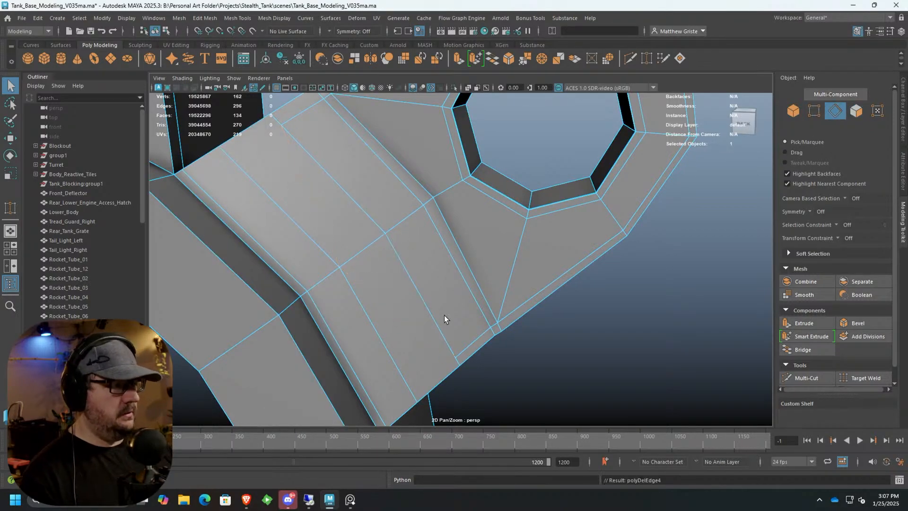
Weld both outer end vertices of the edge line beside the arm's ridge onto the arm's corner vertices.
click(862, 380)
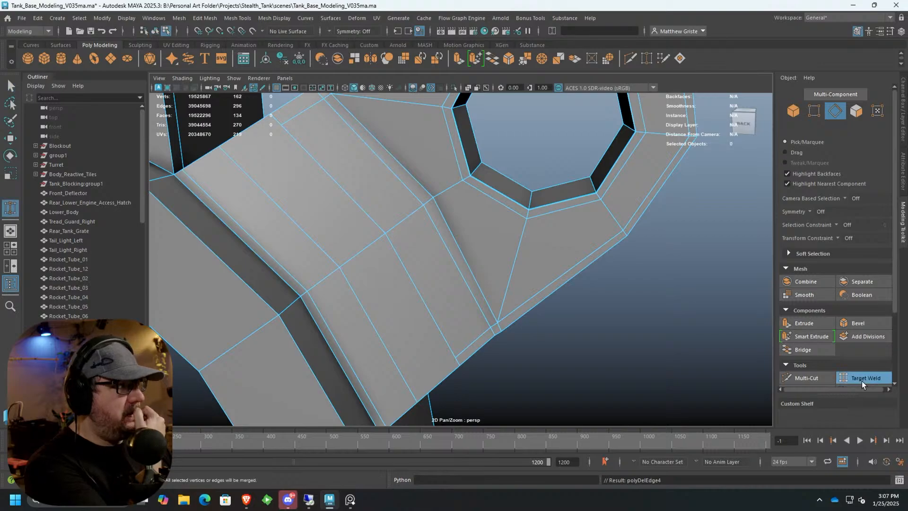
right_drag(373, 202, 270, 137)
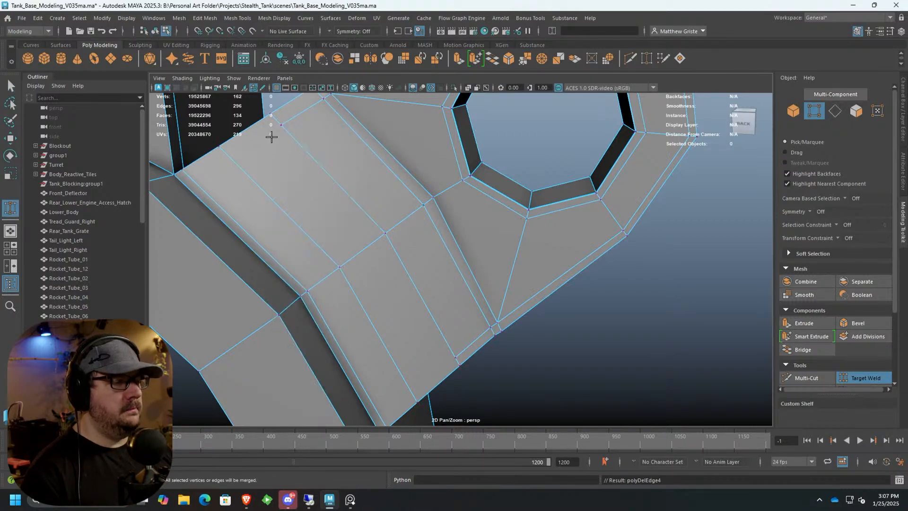
drag(385, 235, 385, 236)
alt+drag(386, 236, 385, 291)
drag(363, 212, 365, 212)
alt+drag(364, 213, 391, 253)
Delete the short cross edge between the base's central vertex and the ridge beside the hole.
key(q)
right_click(393, 218)
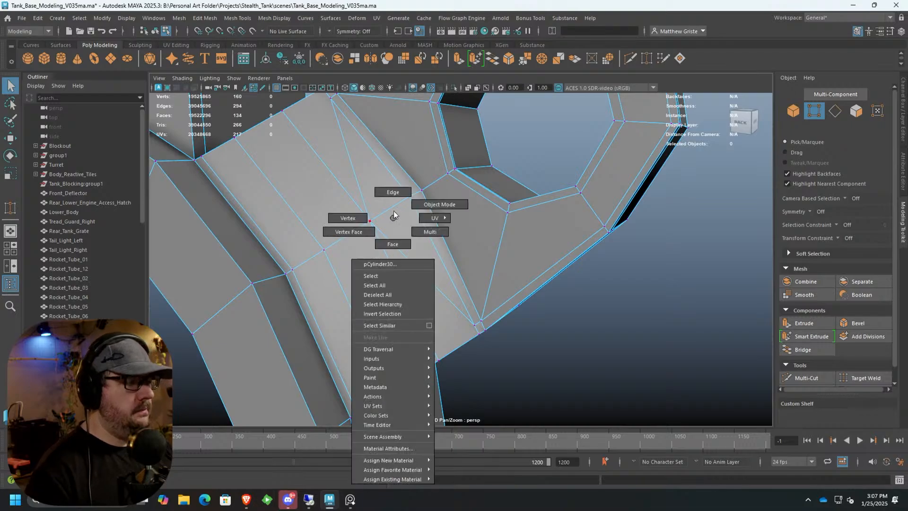
click(392, 192)
click(405, 201)
key(Delete)
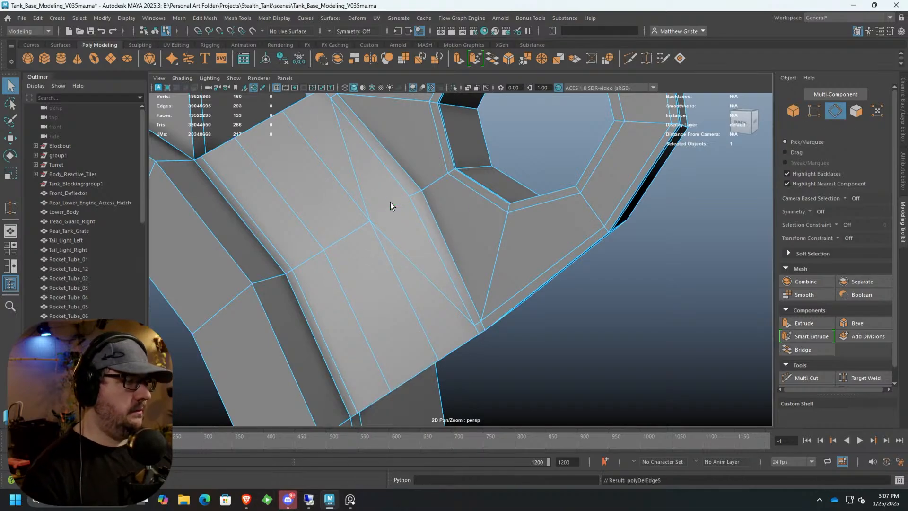
Examine the whole bracket's smoothed surface from several angles in object mode, and switch back to the unsmoothed display.
key(3)
alt+drag(390, 203, 184, 189)
alt+drag(494, 223, 460, 208)
right_drag(449, 205, 477, 191)
alt+drag(477, 212, 623, 262)
click(623, 264)
alt+drag(544, 279, 401, 275)
scroll(474, 291, down, 4)
click(441, 271)
scroll(427, 270, up, 4)
key(1)
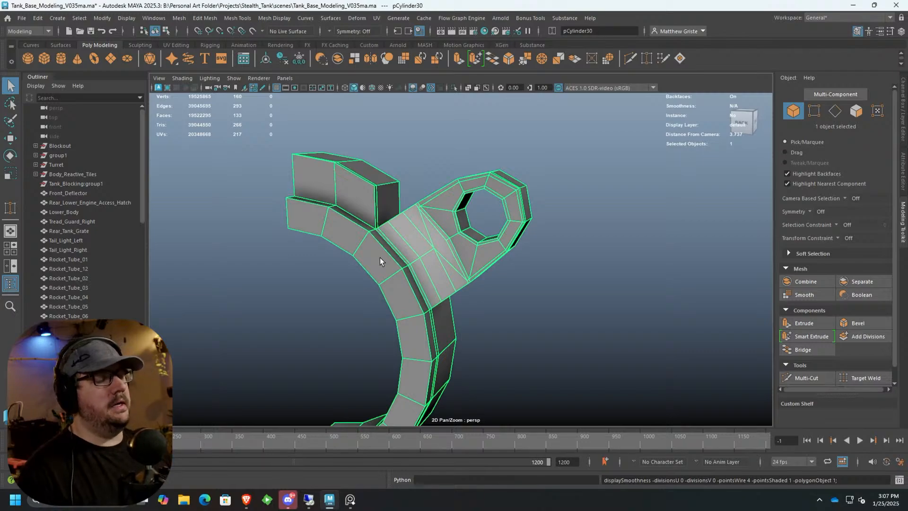
Mirror the half-ring bracket, with the mirror's axis position set to Bounding box.
scroll(379, 257, up, 4)
alt+drag(378, 213, 484, 252)
alt+middle_drag(484, 252, 463, 160)
scroll(443, 184, down, 4)
alt+drag(463, 160, 476, 187)
click(180, 16)
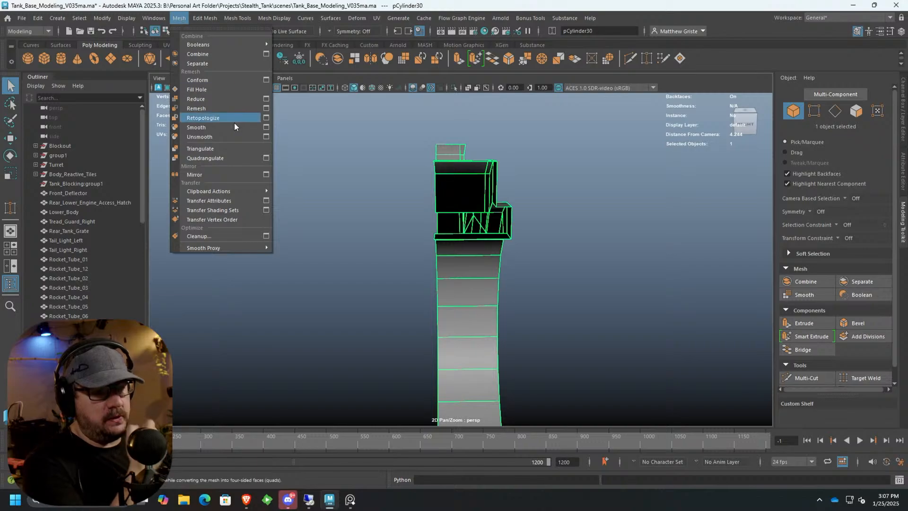
click(219, 175)
click(660, 277)
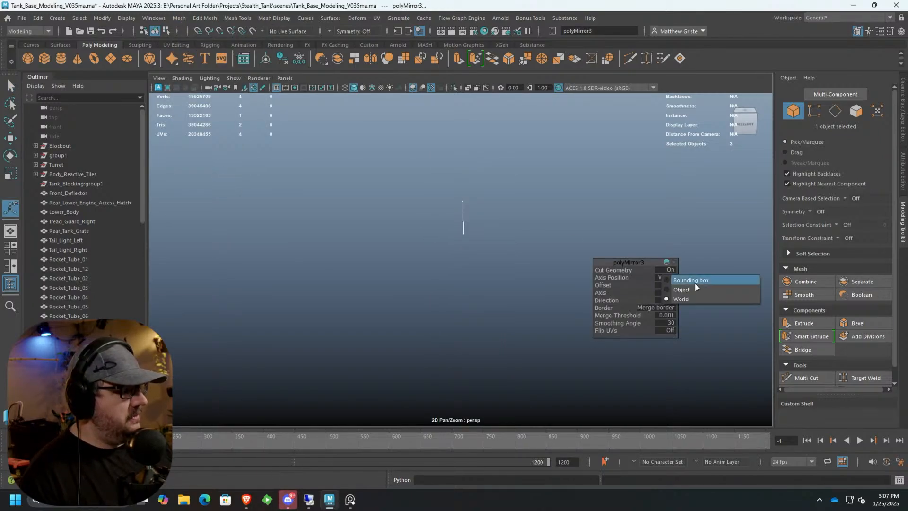
click(693, 282)
Set the mirror axis to Z and reverse the direction so the bracket's two halves join along its open side.
click(671, 293)
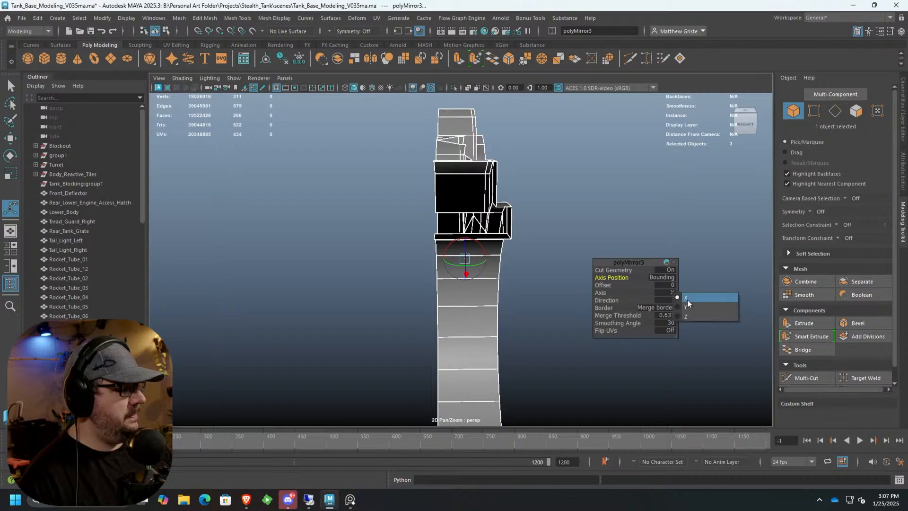
click(682, 316)
click(669, 293)
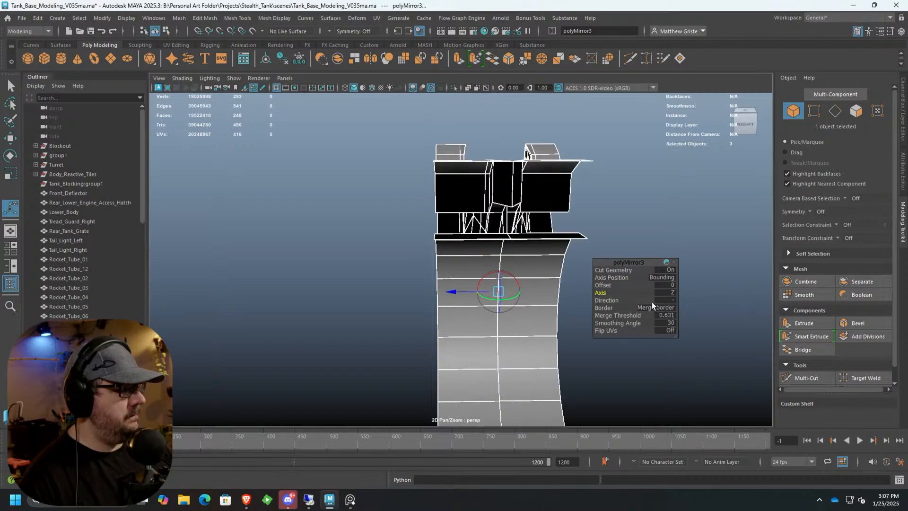
click(673, 300)
right_drag(502, 218, 548, 205)
Examine the mirrored bracket's outer side, inner curve and open ends, and bring up the mesh editing tools.
alt+drag(529, 214, 428, 235)
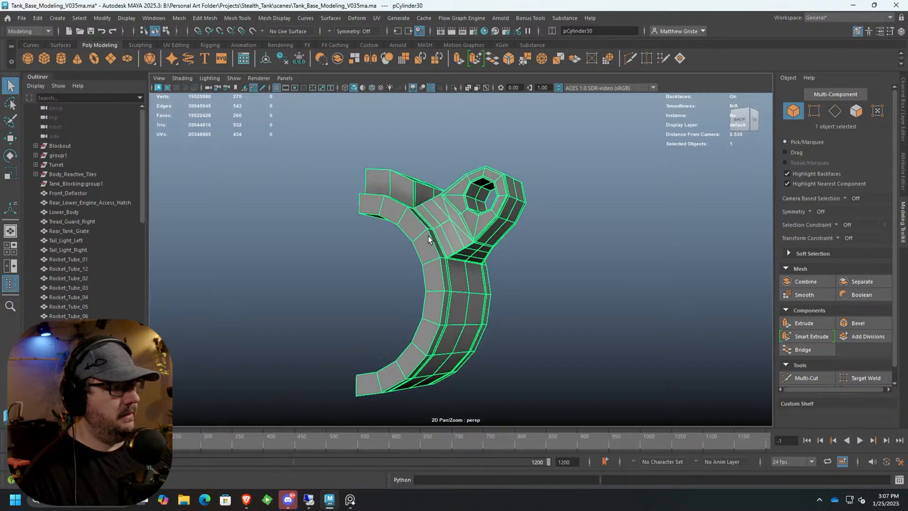
alt+right_drag(428, 235, 435, 234)
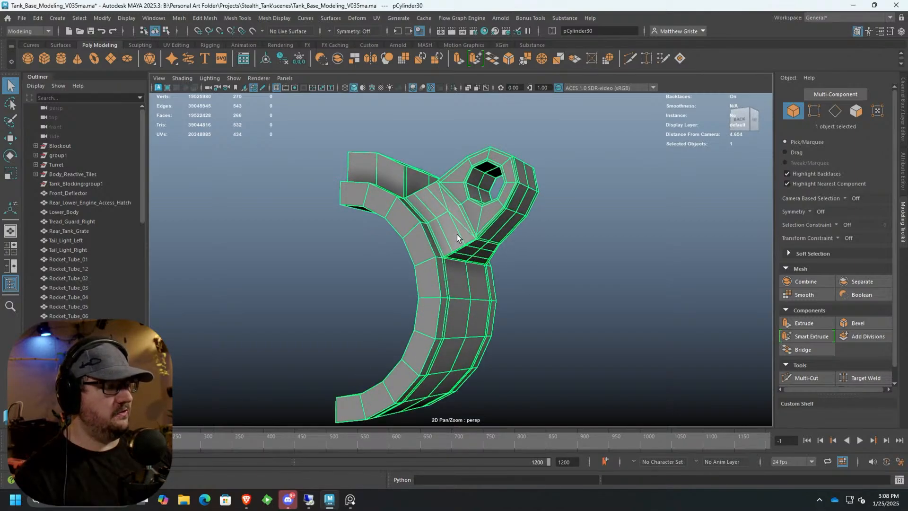
scroll(457, 234, up, 4)
alt+drag(421, 219, 381, 185)
click(229, 19)
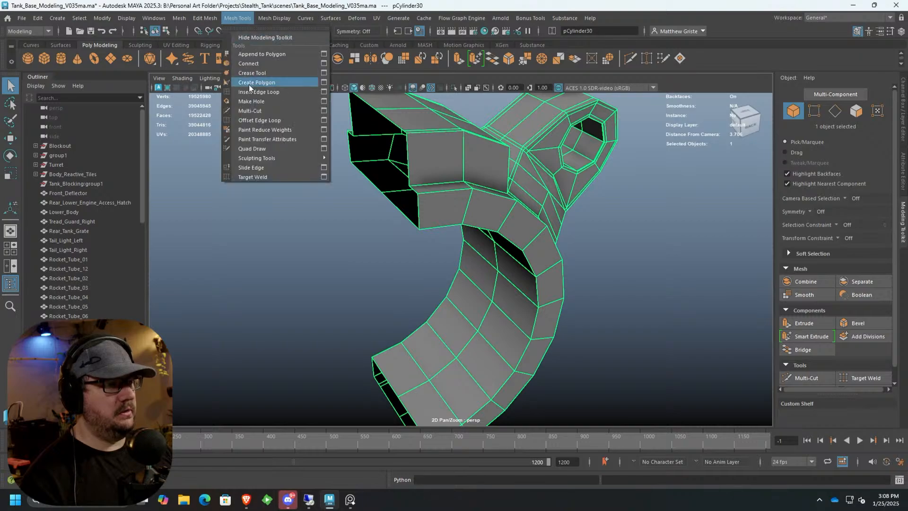
Mirror the half bracket along the X axis in the positive direction, with the axis position set to Bounding Box.
click(251, 111)
click(179, 18)
click(211, 173)
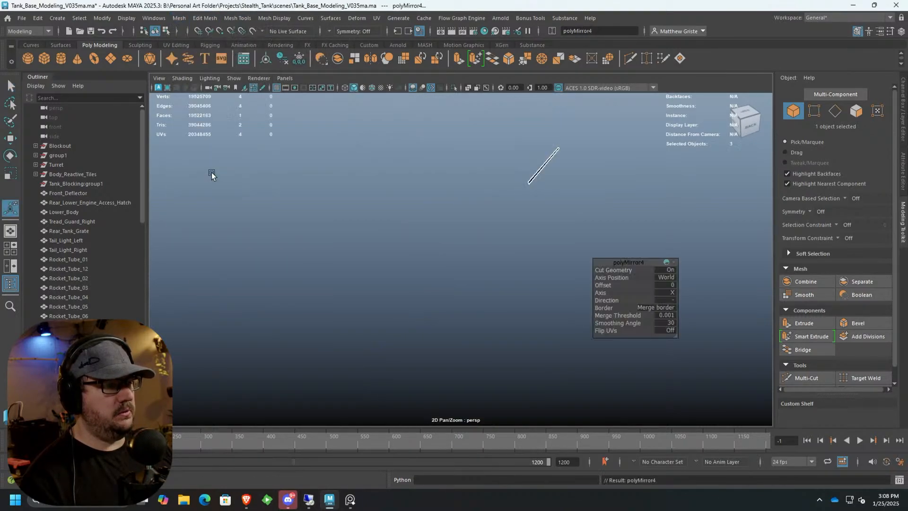
click(673, 292)
click(716, 294)
click(672, 300)
click(719, 308)
click(667, 278)
click(715, 290)
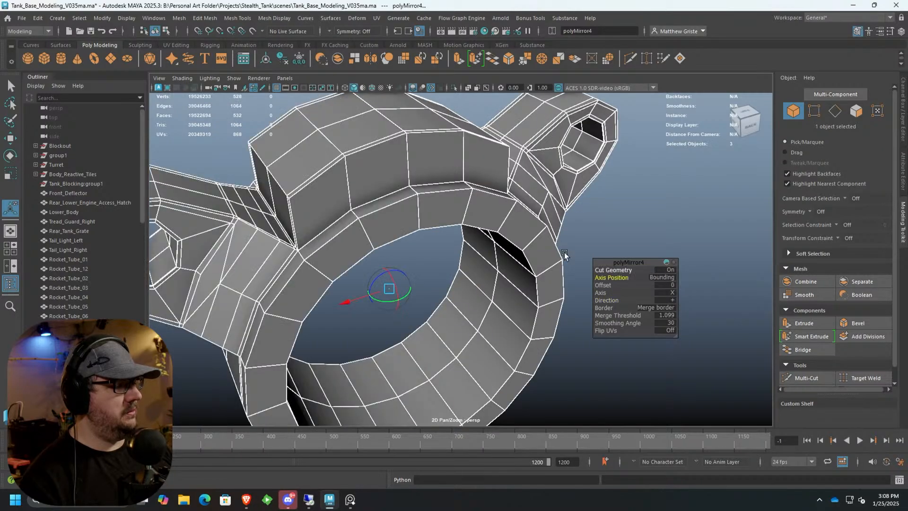
scroll(591, 236, down, 4)
key(q)
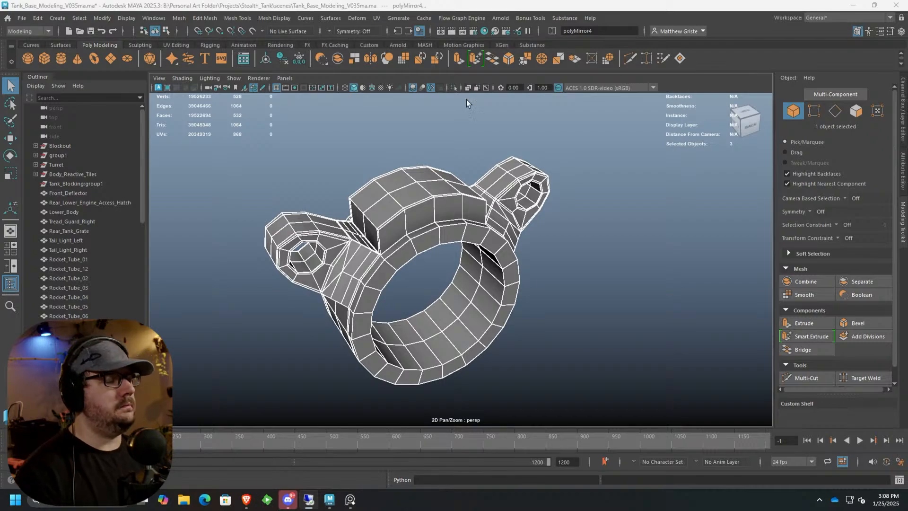
Insert supporting edge loops around the base of the raised block on the ring.
alt+drag(466, 154, 500, 146)
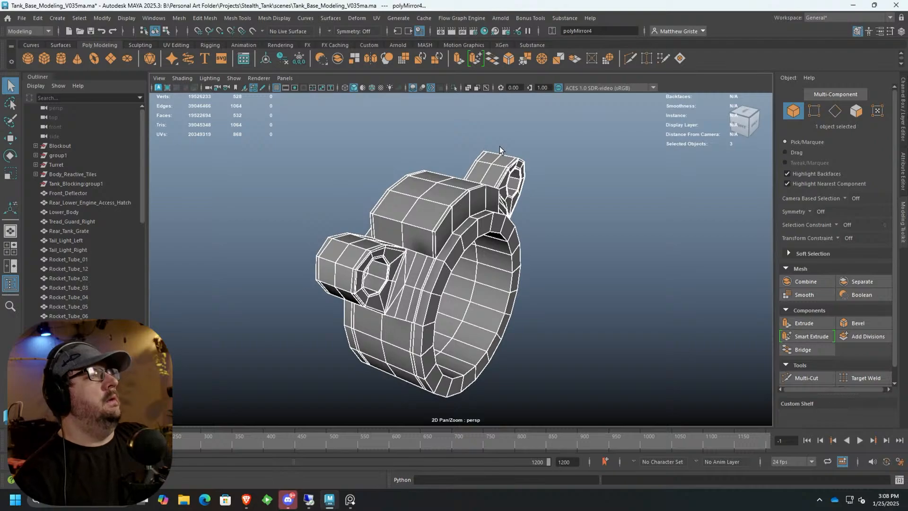
scroll(500, 146, up, 2)
alt+drag(579, 165, 523, 160)
alt+drag(523, 160, 517, 163)
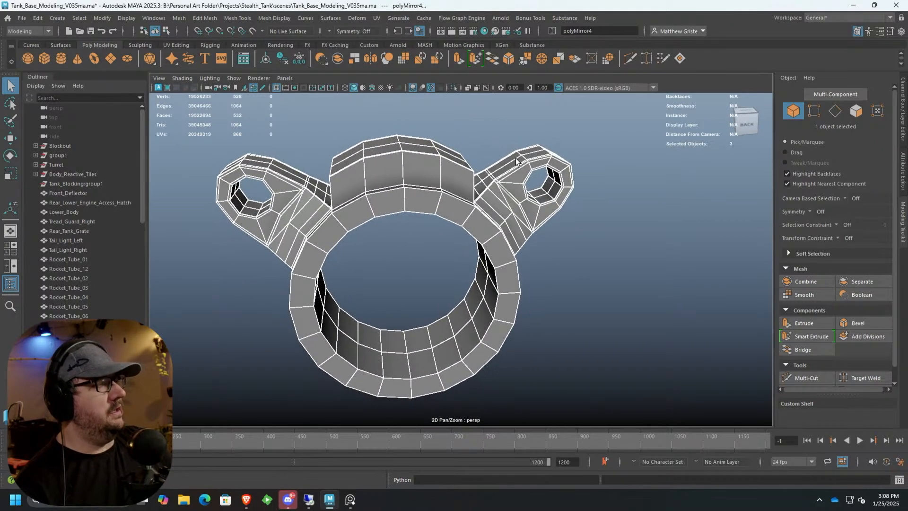
scroll(451, 198, up, 3)
alt+drag(446, 199, 468, 165)
click(237, 18)
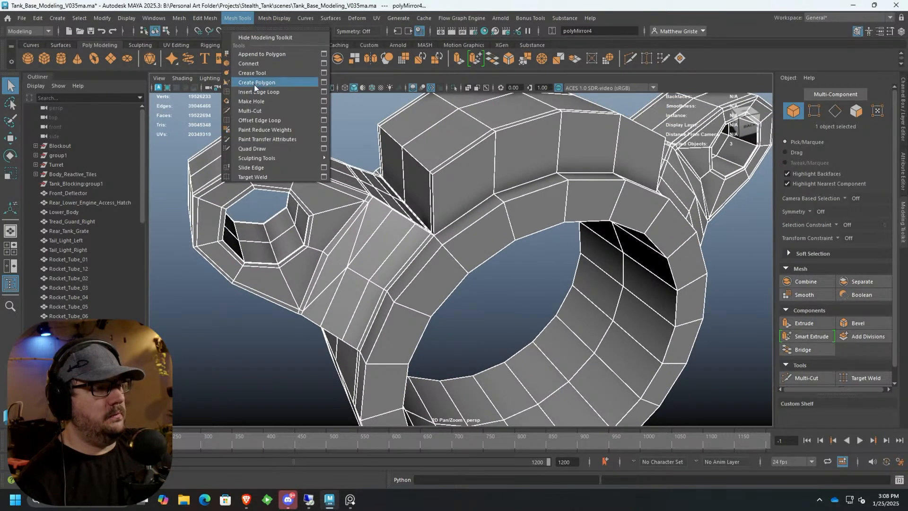
click(258, 92)
click(432, 212)
Insert four supporting edge loops on one side of the ring, around its rim, flat face and bore edge.
alt+drag(433, 212, 514, 226)
scroll(475, 198, up, 3)
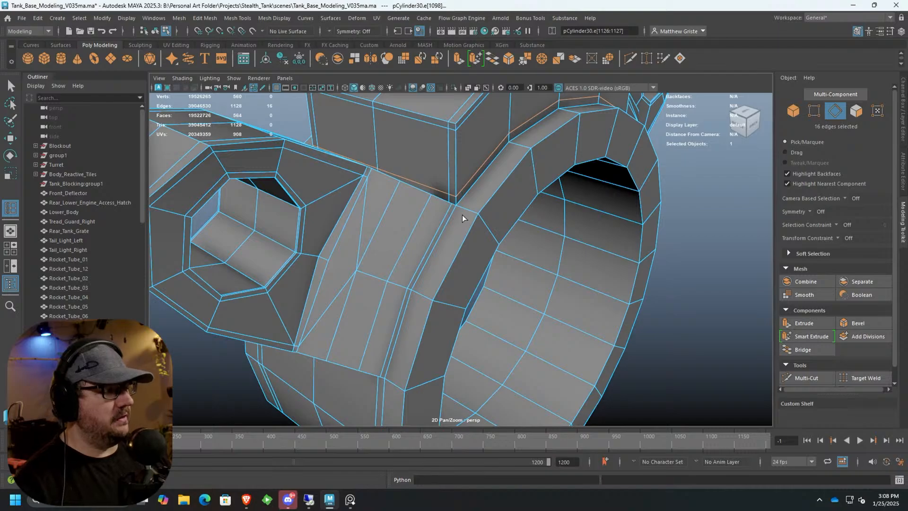
click(478, 215)
click(487, 231)
click(492, 245)
click(634, 261)
Insert three matching supporting edge loops around the rim, flat face and bore edge on the ring's opposite side.
alt+drag(582, 269, 428, 288)
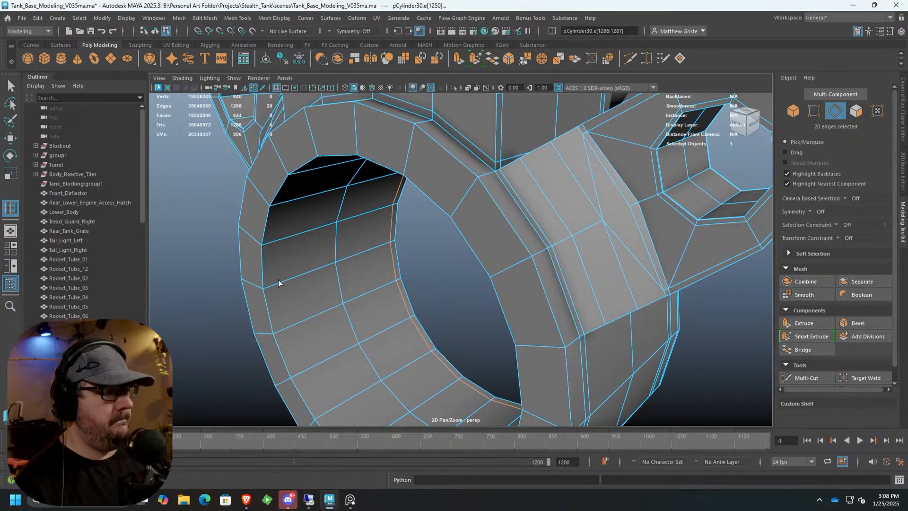
click(282, 213)
click(282, 165)
click(269, 140)
alt+drag(268, 140, 371, 143)
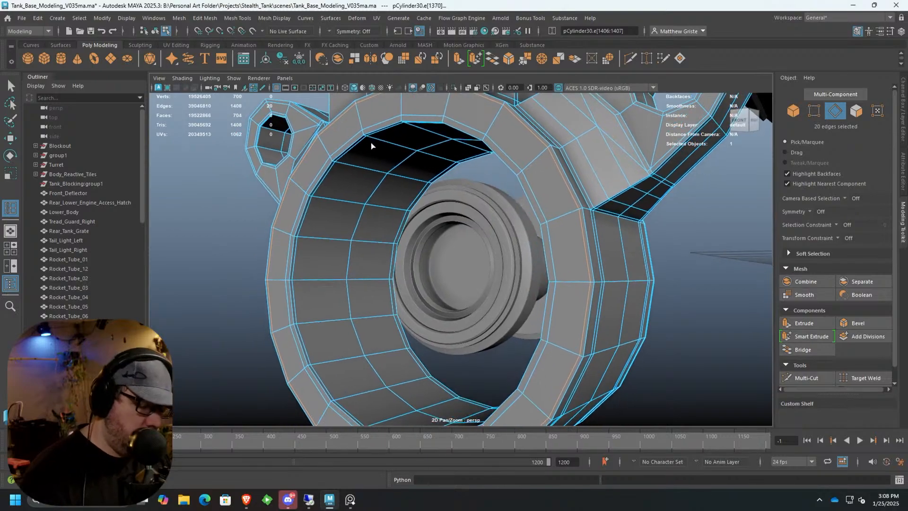
Extrude the two wide face loops lining the ring's bore inward with a local translate Z of 0.0583.
key(q)
right_drag(344, 161, 339, 181)
click(342, 182)
shift+double_click(349, 218)
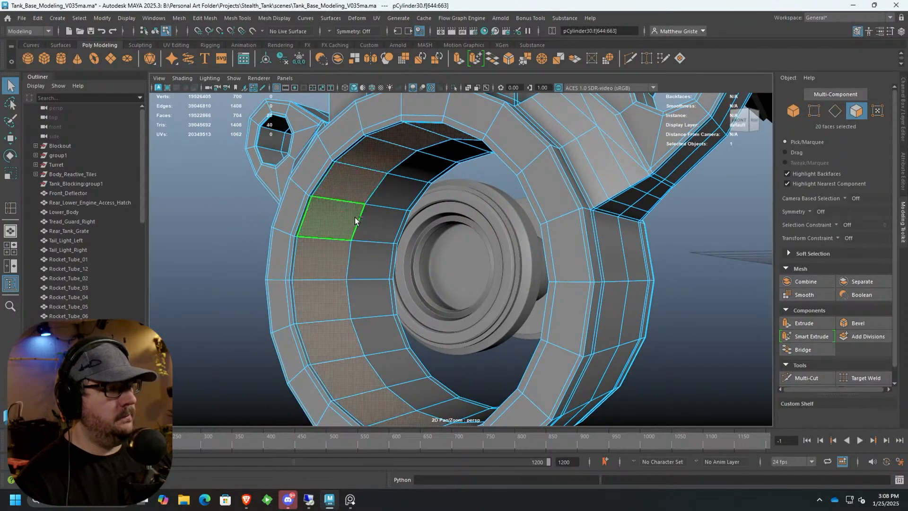
shift+click(370, 217)
shift+double_click(377, 200)
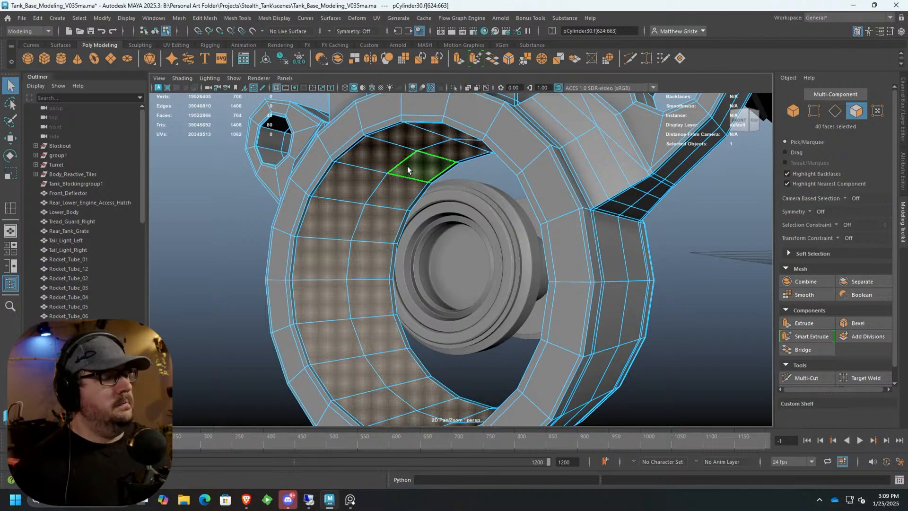
click(460, 61)
alt+drag(458, 173, 391, 258)
key(ctrl+e)
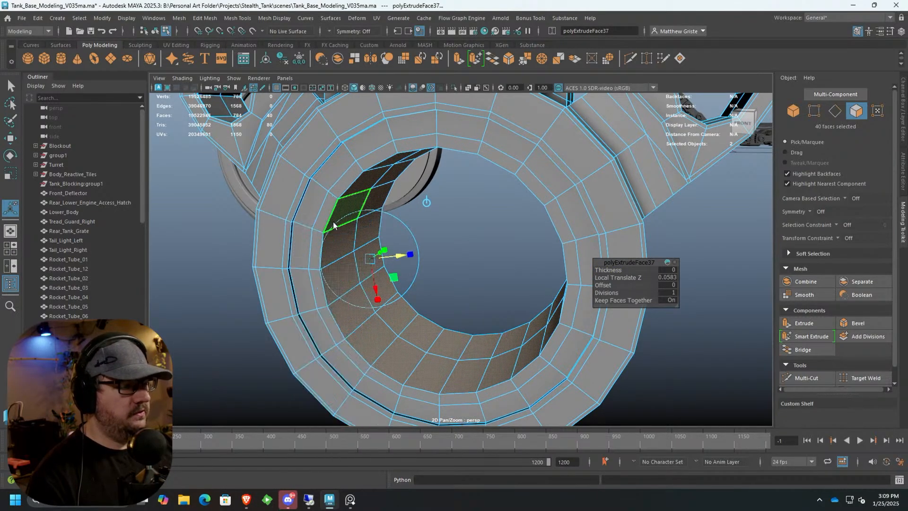
Extrude the narrow rim face loops at both ends of the bore's inner sleeve.
key(q)
alt+drag(345, 181, 541, 184)
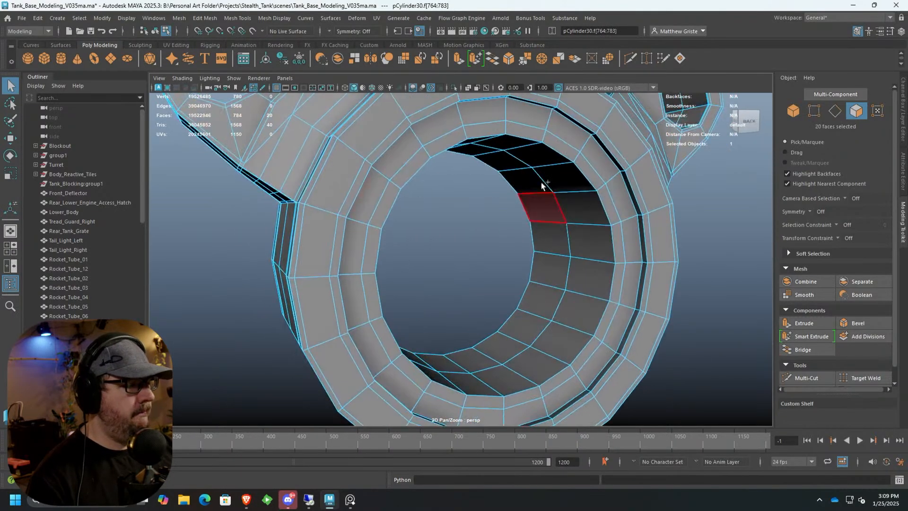
shift+double_click(509, 128)
click(464, 65)
alt+drag(520, 156, 556, 189)
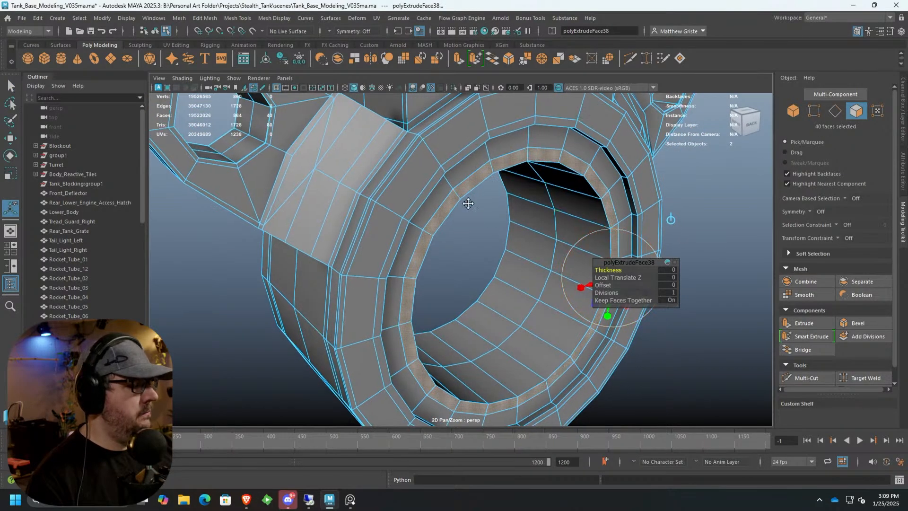
alt+middle_drag(487, 208, 393, 184)
drag(560, 263, 421, 131)
right_drag(421, 131, 456, 113)
alt+middle_drag(402, 118, 411, 209)
alt+drag(411, 209, 351, 166)
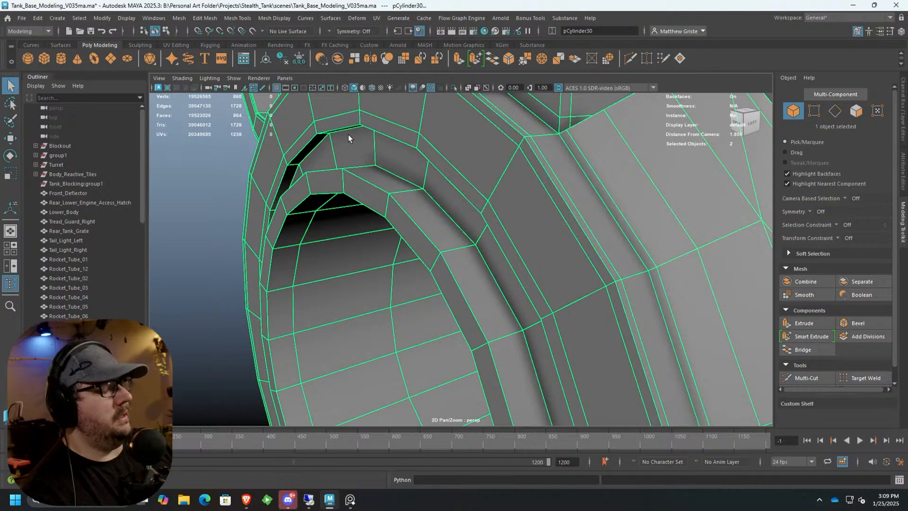
click(270, 18)
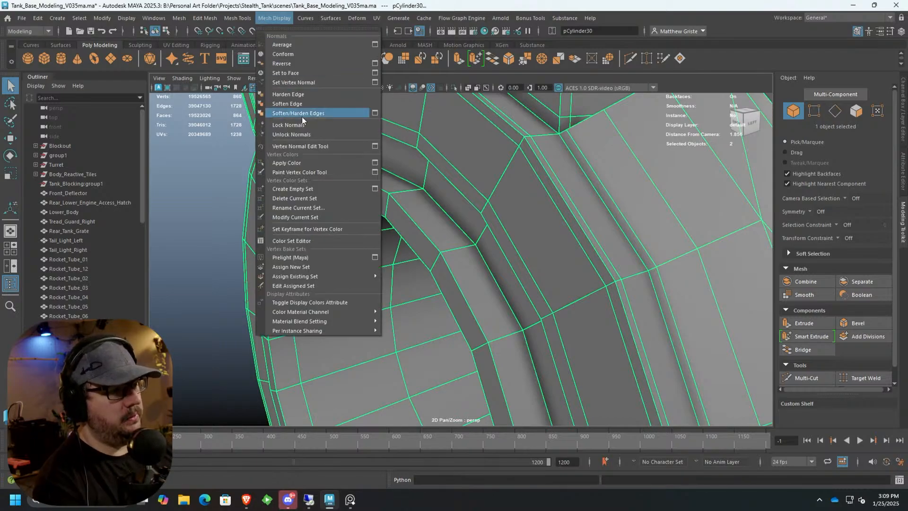
mouse_move(243, 16)
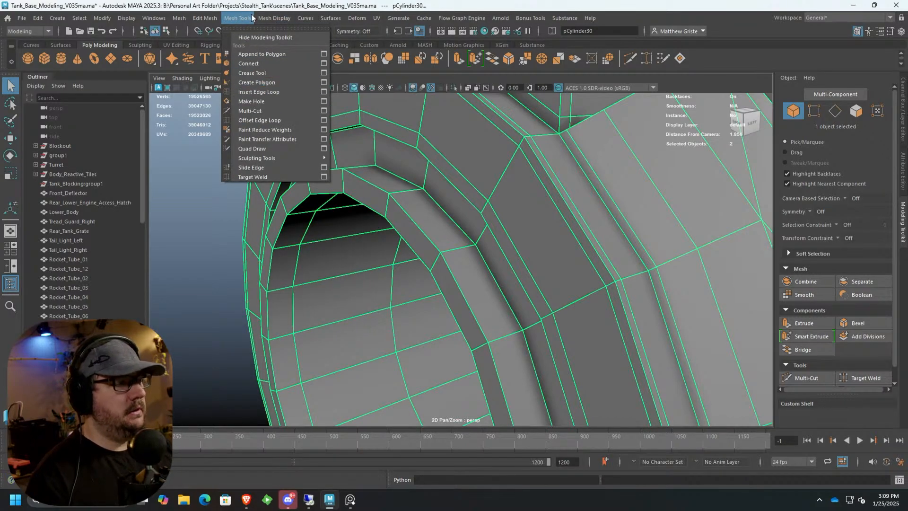
Bevel the four rim edge loops of the inner sleeve with a fraction of 0.2, one segment and chamfer off.
right_drag(412, 165, 405, 139)
double_click(385, 187)
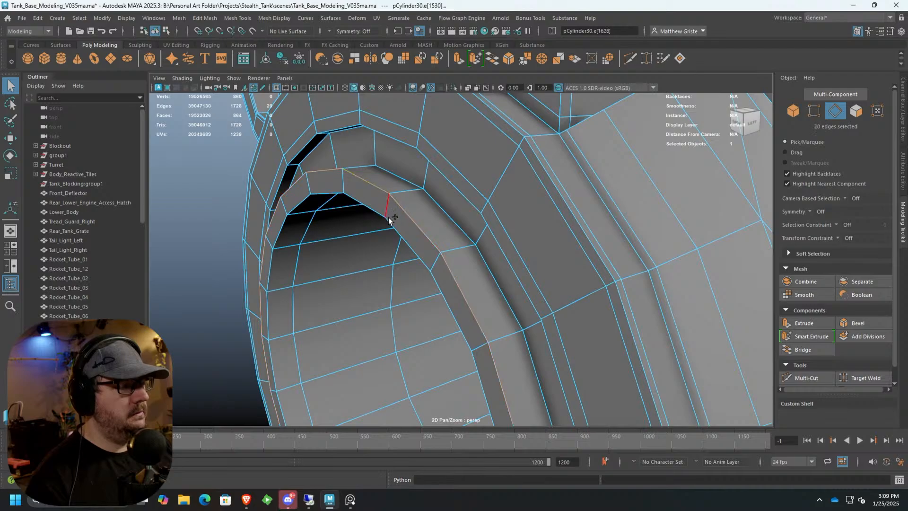
shift+double_click(394, 228)
alt+drag(394, 228, 475, 234)
key(ctrl+z)
shift+click(465, 209)
shift+click(465, 225)
key(ctrl+z)
shift+double_click(433, 219)
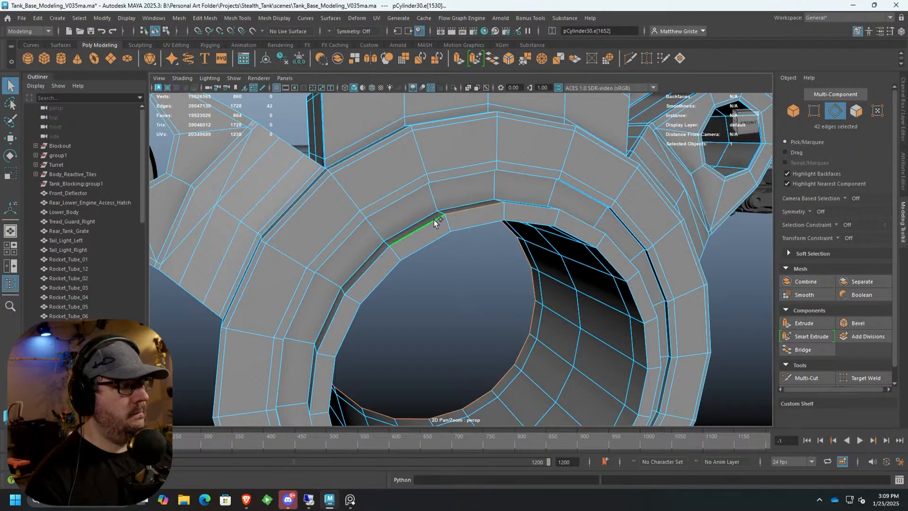
alt+drag(536, 231, 501, 72)
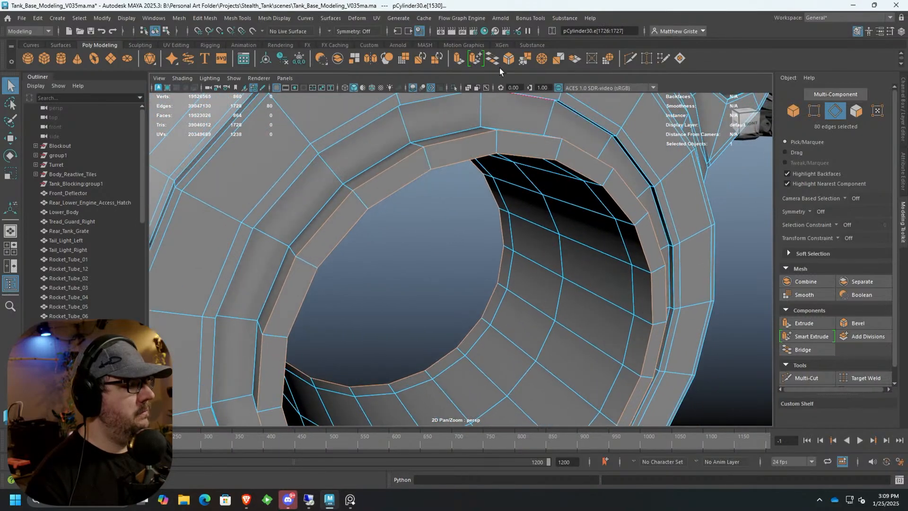
click(508, 58)
alt+drag(512, 156, 553, 186)
alt+right_drag(553, 187, 628, 324)
drag(539, 306, 508, 309)
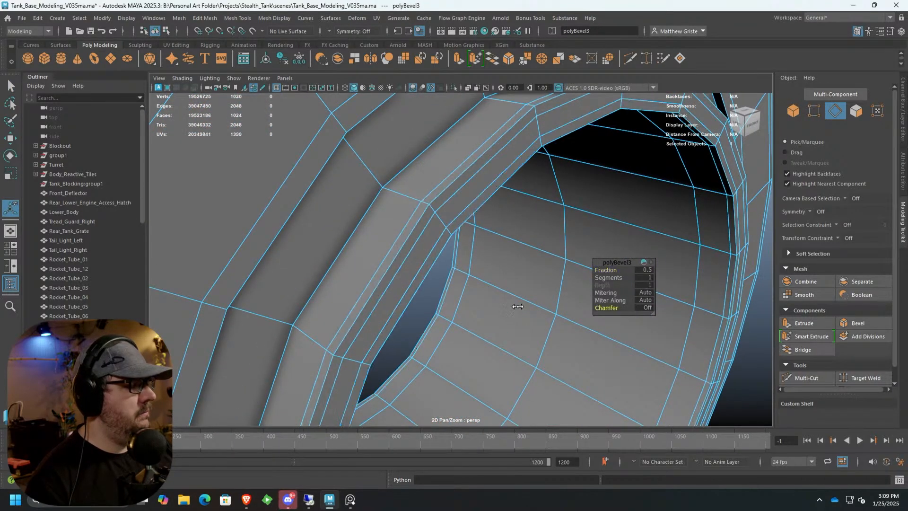
drag(616, 271, 612, 271)
alt+drag(540, 240, 427, 196)
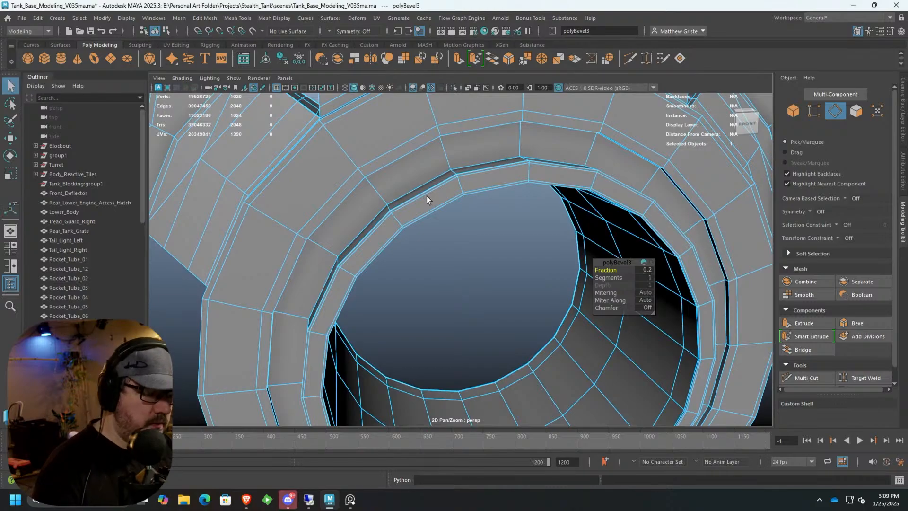
Insert supporting edge loops along the borders of the recessed band beside the inner sleeve on both sides of the ring.
click(238, 18)
click(254, 94)
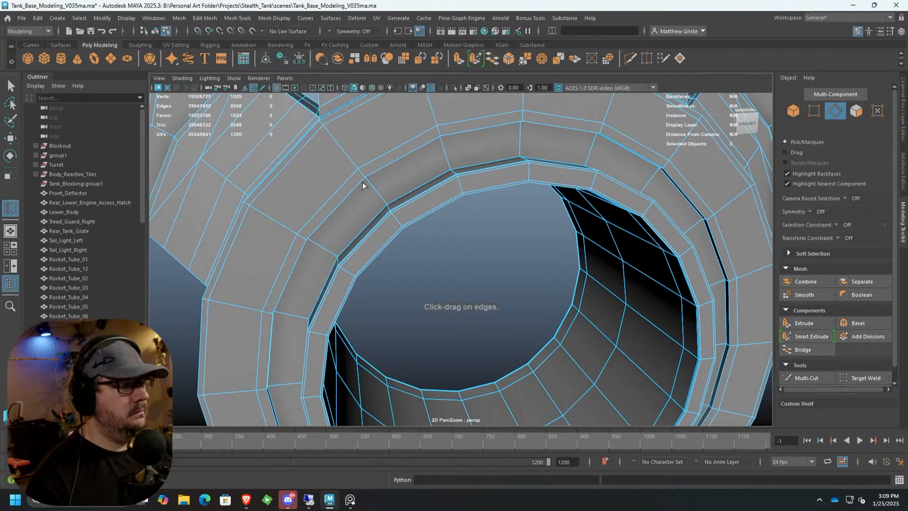
click(386, 204)
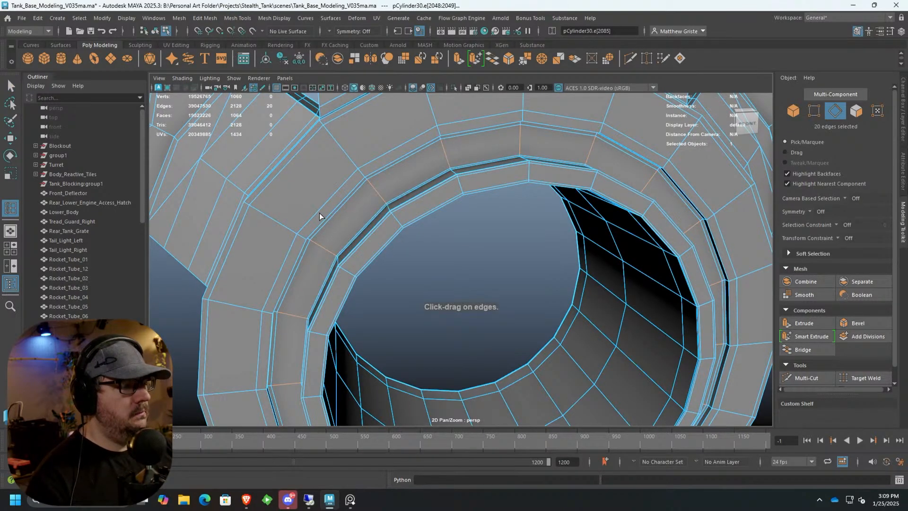
alt+drag(316, 216, 486, 211)
click(380, 141)
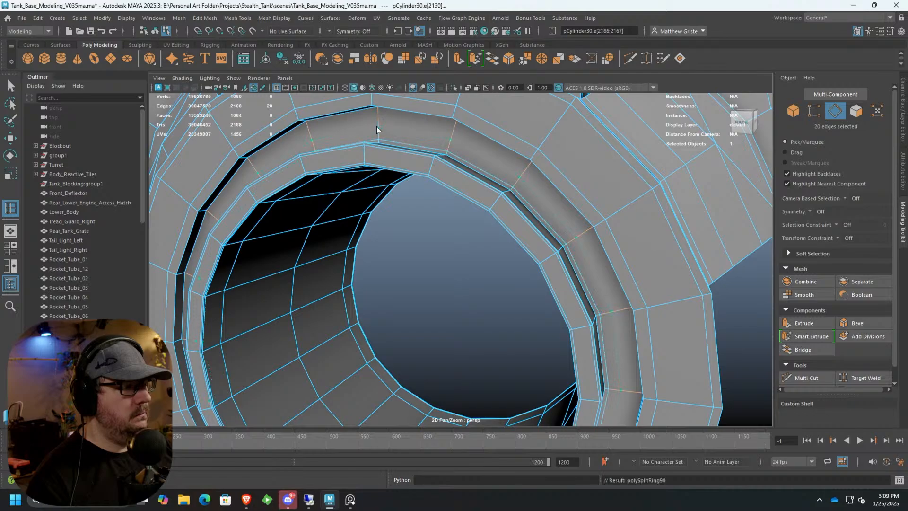
alt+drag(484, 152, 473, 193)
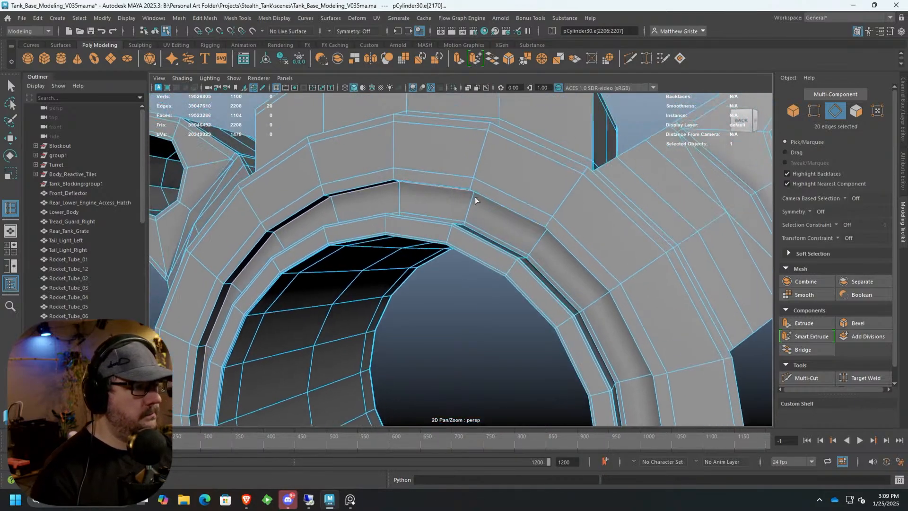
scroll(477, 192, up, 3)
key(ctrl+z)
drag(376, 152, 379, 141)
key(ctrl+z)
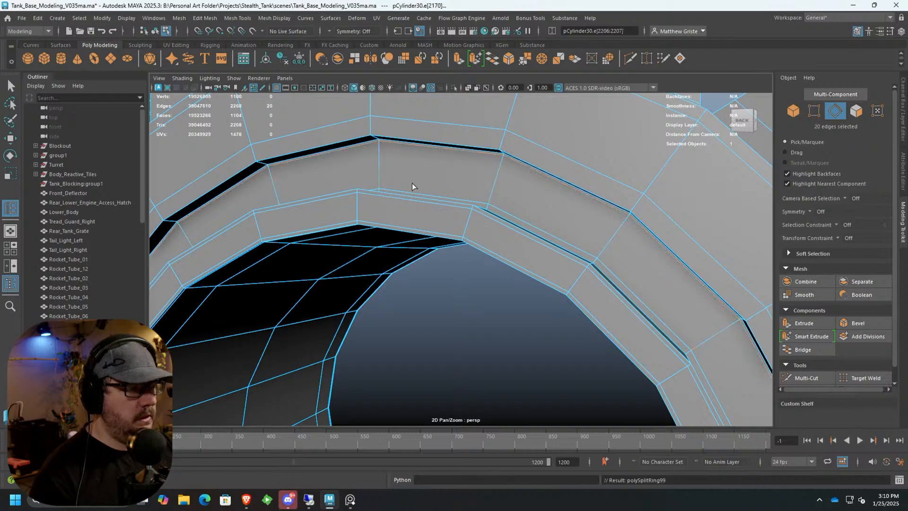
Turn on smooth mesh preview for the bracket, return to object mode and end its isolation to show the whole tank.
key(q)
key(3)
scroll(431, 186, down, 5)
right_drag(431, 185, 498, 145)
click(497, 145)
scroll(491, 152, down, 5)
alt+drag(420, 208, 530, 225)
key(ctrl+1)
scroll(438, 246, down, 5)
alt+drag(438, 246, 543, 269)
scroll(491, 263, down, 3)
scroll(543, 270, up, 3)
alt+middle_drag(524, 267, 373, 287)
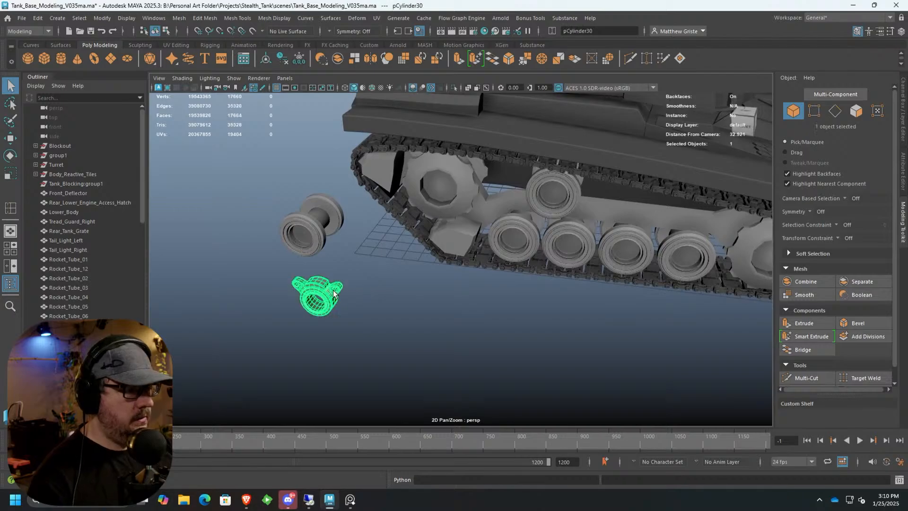
Move the bracket up beside the loose roller in front of the tank.
click(331, 290)
scroll(391, 252, up, 3)
key(w)
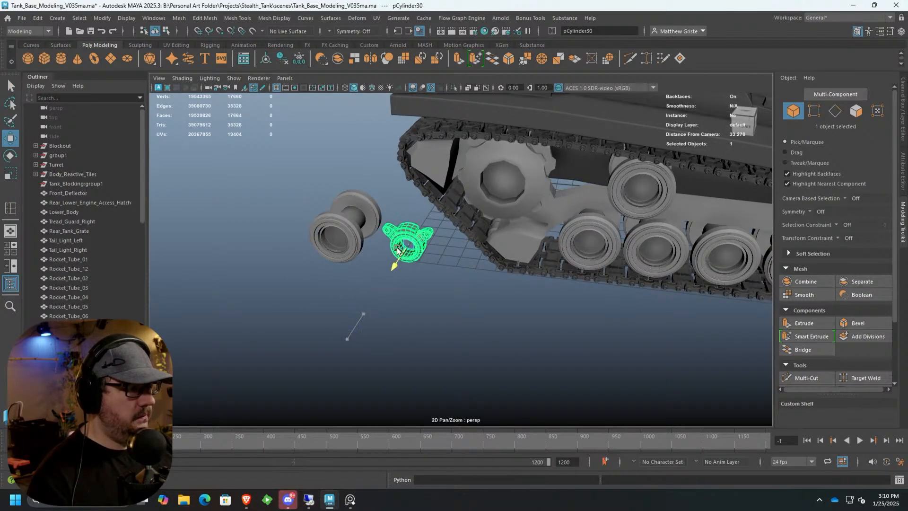
drag(398, 250, 337, 236)
Center the bracket on the loose roller's axis in the front view.
key(space)
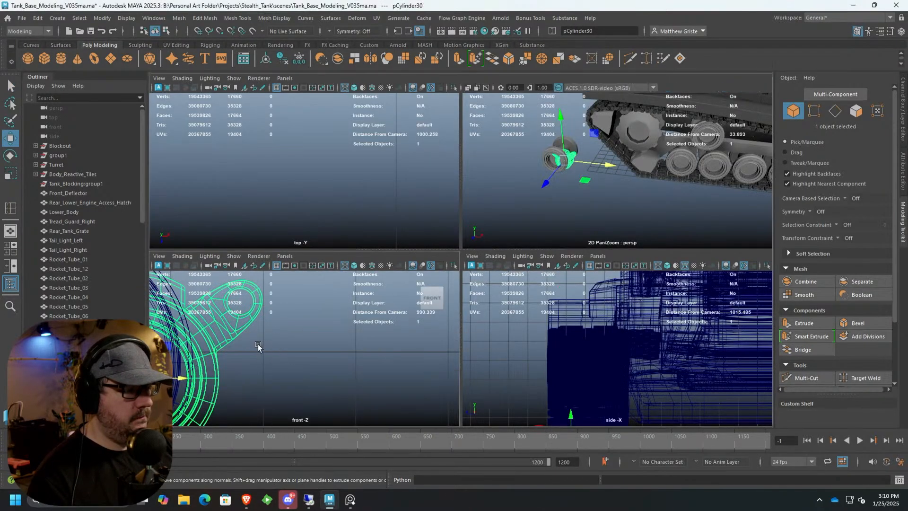
key(space)
scroll(490, 259, down, 5)
scroll(490, 260, up, 5)
drag(489, 260, 475, 249)
click(219, 32)
key(r)
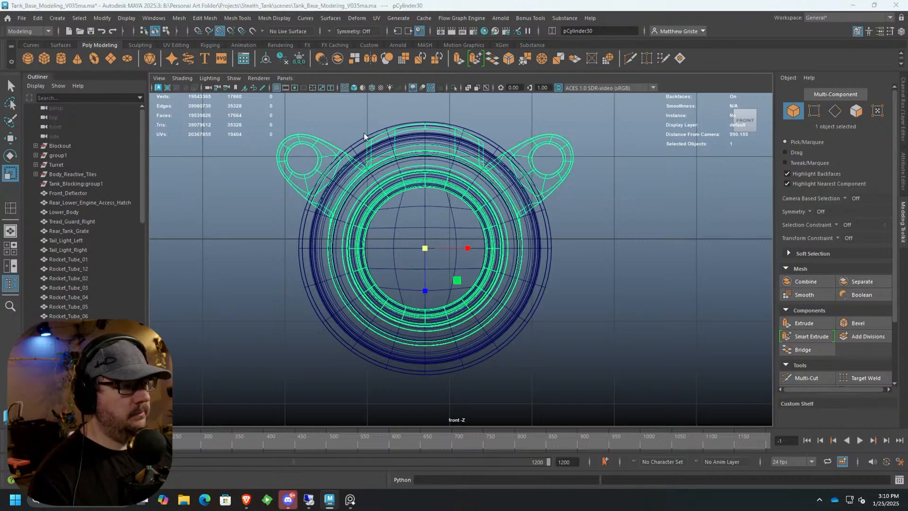
Slide the bracket along the roller's axis onto the shaft, next to one of its two wheels.
key(space)
key(space)
alt+drag(467, 146, 444, 166)
alt+middle_drag(444, 166, 500, 314)
alt+drag(501, 314, 515, 186)
key(f)
key(w)
drag(481, 261, 399, 264)
click(218, 32)
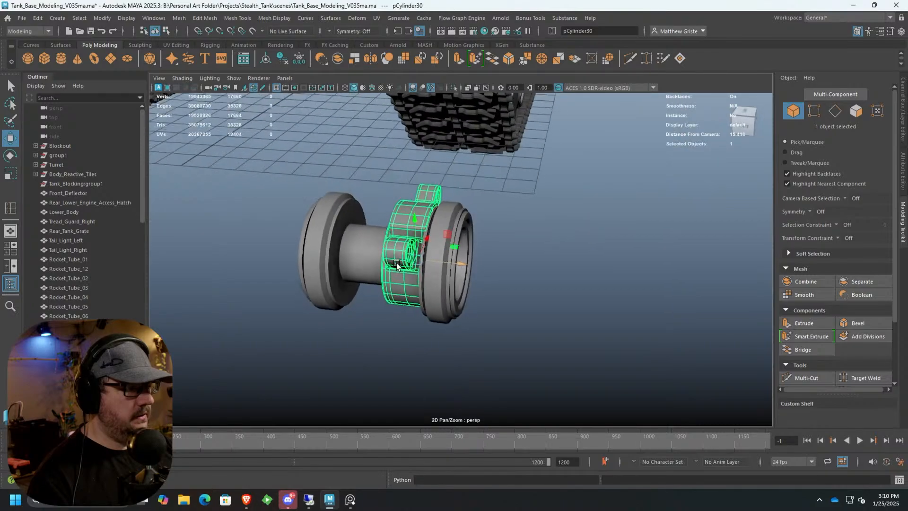
Delete the loose roller that surrounds the bracket.
scroll(400, 265, down, 6)
alt+drag(526, 257, 478, 235)
key(Delete)
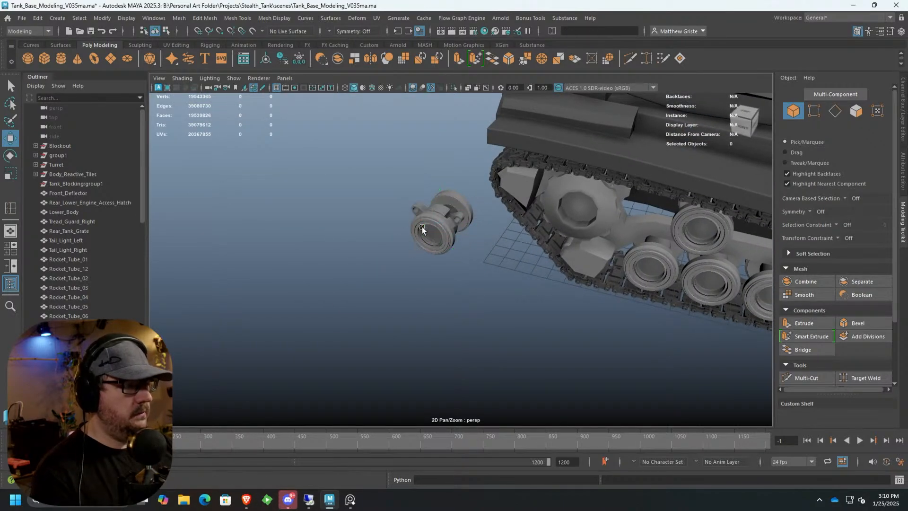
click(422, 229)
key(Delete)
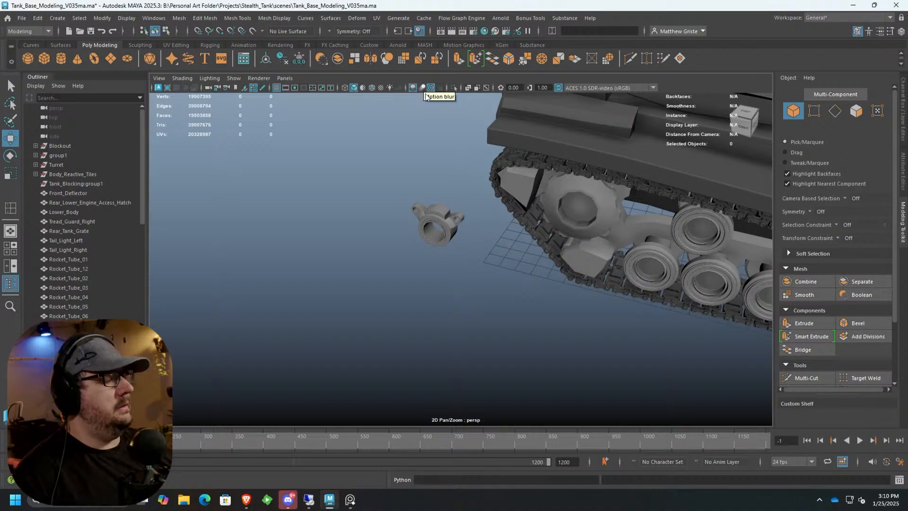
Move the loose ring bracket over to the rearmost lower road wheel.
click(450, 227)
scroll(450, 223, up, 3)
alt+middle_drag(449, 217, 376, 180)
drag(395, 185, 690, 251)
alt+middle_drag(663, 250, 535, 250)
mouse_move(535, 249)
alt+mouse_down()
mouse_move(455, 239)
mouse_move(534, 247)
alt+mouse_up()
Center the bracket on the rearmost lower road wheel's axis in the front view, using point snapping for the final alignment.
key(space)
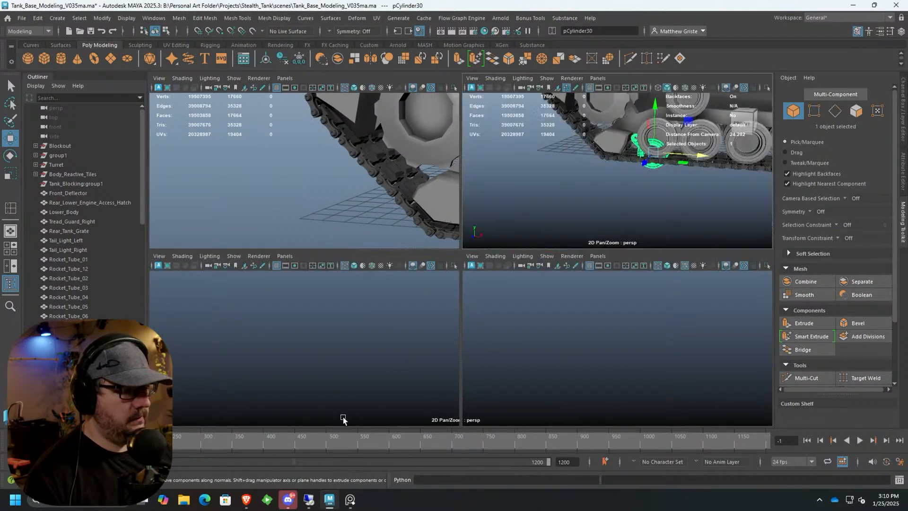
key(space)
scroll(555, 246, up, 1)
alt+middle_drag(544, 254, 411, 313)
scroll(553, 252, up, 2)
drag(408, 306, 439, 230)
scroll(423, 222, up, 1)
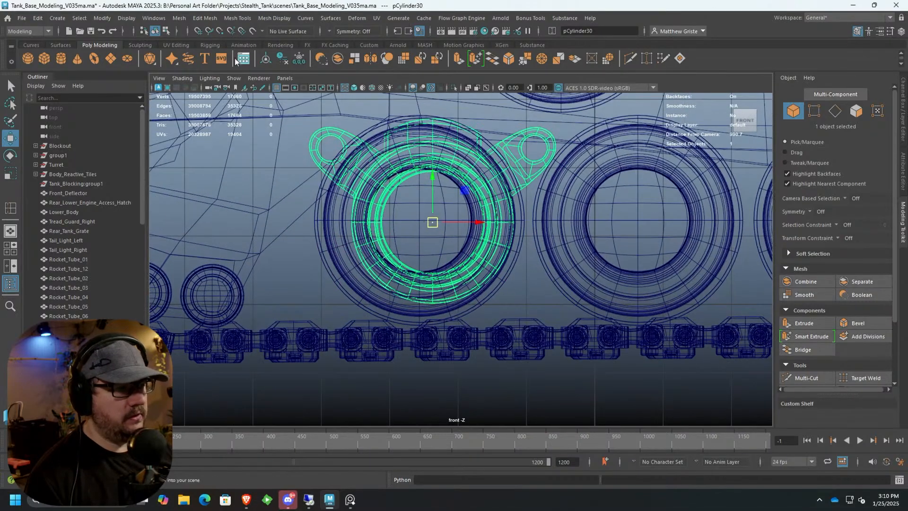
click(219, 31)
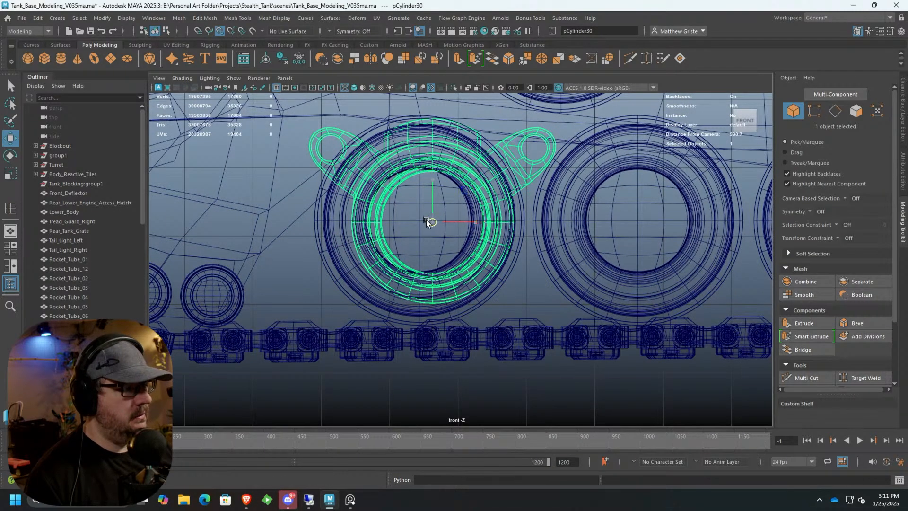
drag(432, 222, 425, 226)
Slide the bracket along the wheel's axis onto the shaft between the outer wheel and the suspension beam, with snapping turned off.
key(space)
key(space)
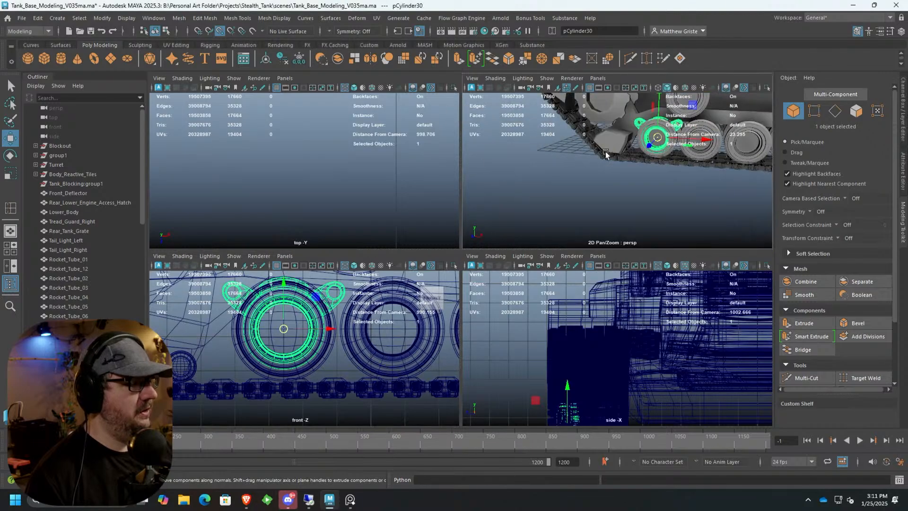
scroll(515, 154, up, 4)
alt+middle_drag(514, 155, 468, 177)
alt+drag(469, 178, 370, 244)
scroll(371, 244, up, 3)
scroll(421, 244, down, 3)
scroll(428, 249, up, 4)
scroll(406, 253, down, 3)
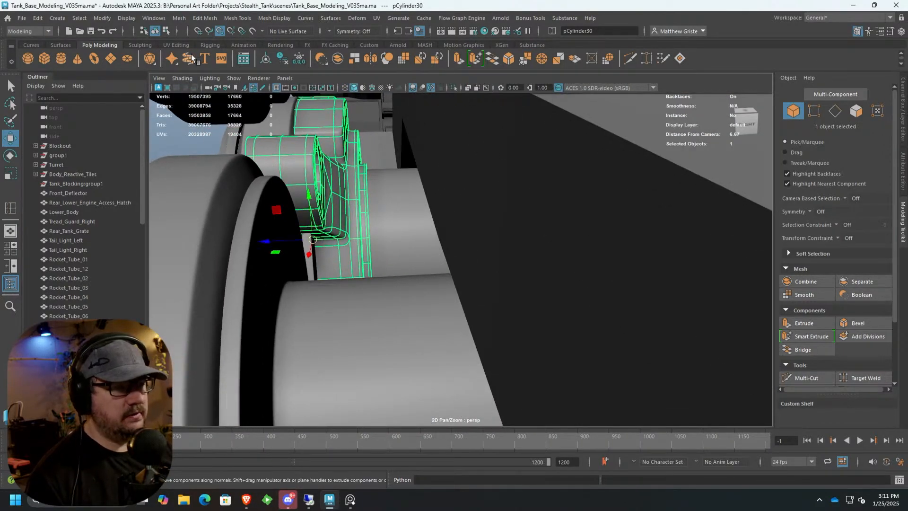
drag(267, 241, 345, 236)
click(221, 32)
Duplicate the bracket and slide the copy along the axis to the opposite side of the suspension beam.
key(e)
key(r)
key(w)
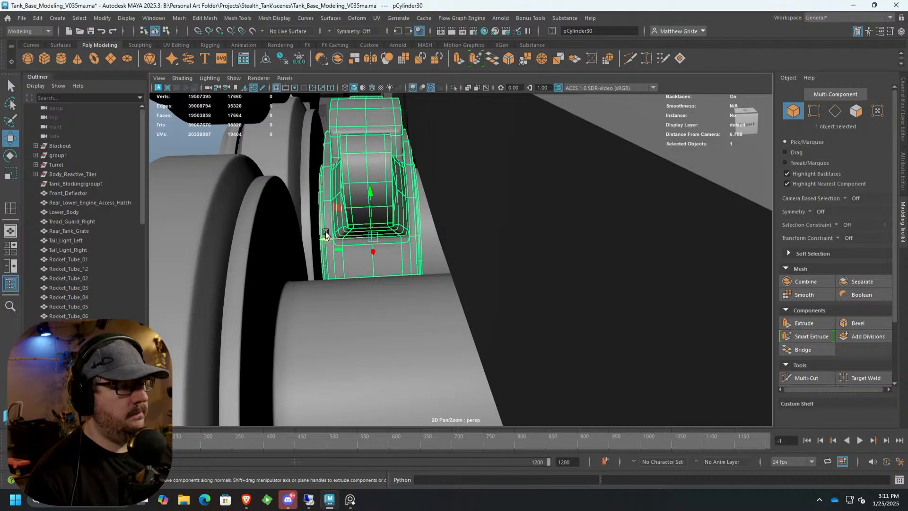
alt+drag(326, 235, 379, 246)
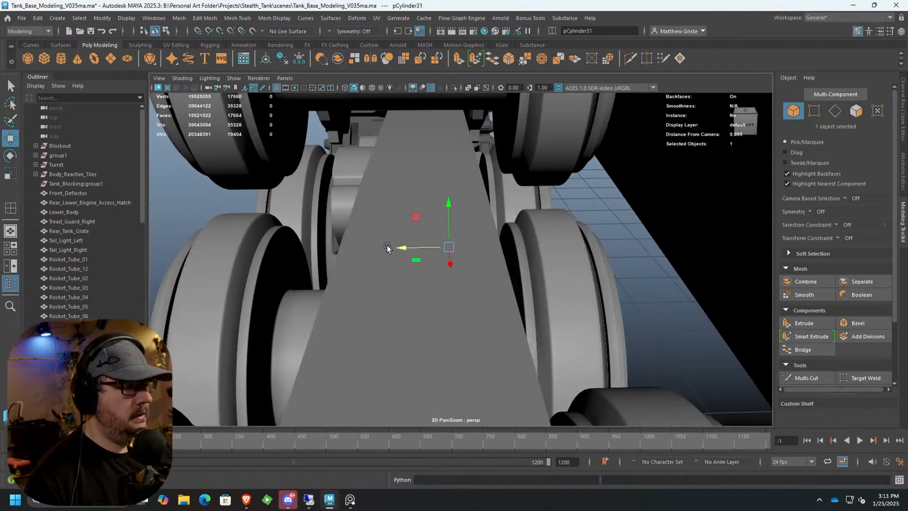
click(385, 223)
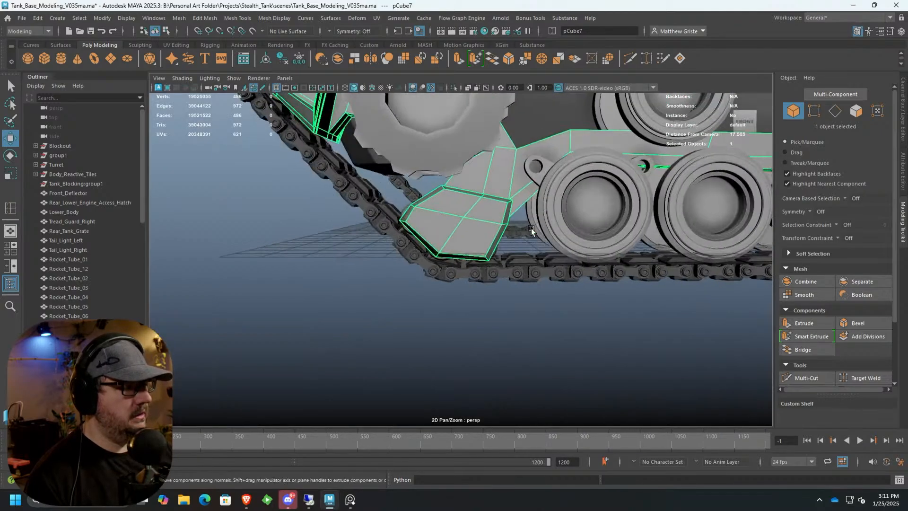
Duplicate both brackets together and snap the copies onto the second lower road wheel's center in the front view.
alt+drag(531, 230, 391, 257)
alt+right_drag(391, 256, 424, 225)
alt+drag(425, 225, 469, 205)
click(395, 163)
shift+click(501, 169)
alt+drag(500, 169, 426, 212)
key(space)
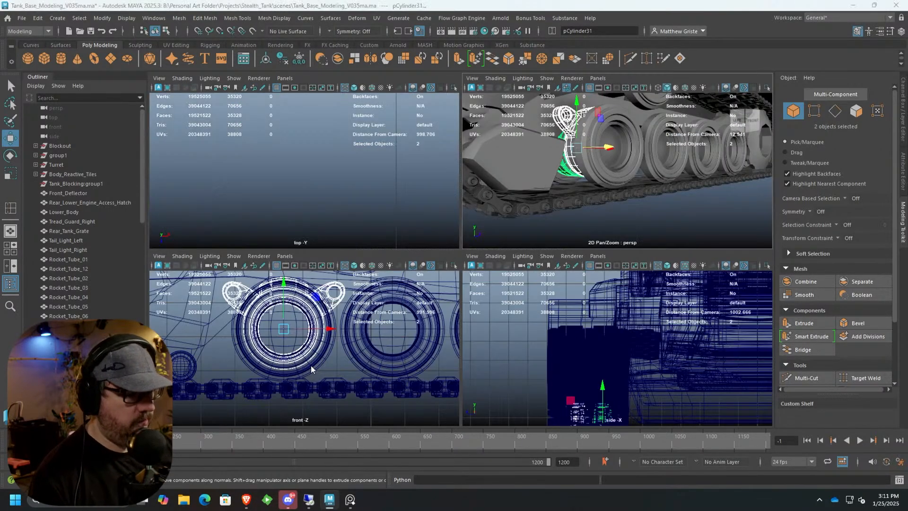
key(space)
alt+middle_drag(435, 310, 385, 309)
alt+right_drag(384, 308, 408, 305)
key(ctrl+d)
click(218, 32)
drag(362, 214, 569, 240)
Duplicate the bracket pair twice more, snapping one pair onto the third and one onto the fourth lower road wheel.
alt+middle_drag(593, 238, 346, 243)
key(ctrl+d)
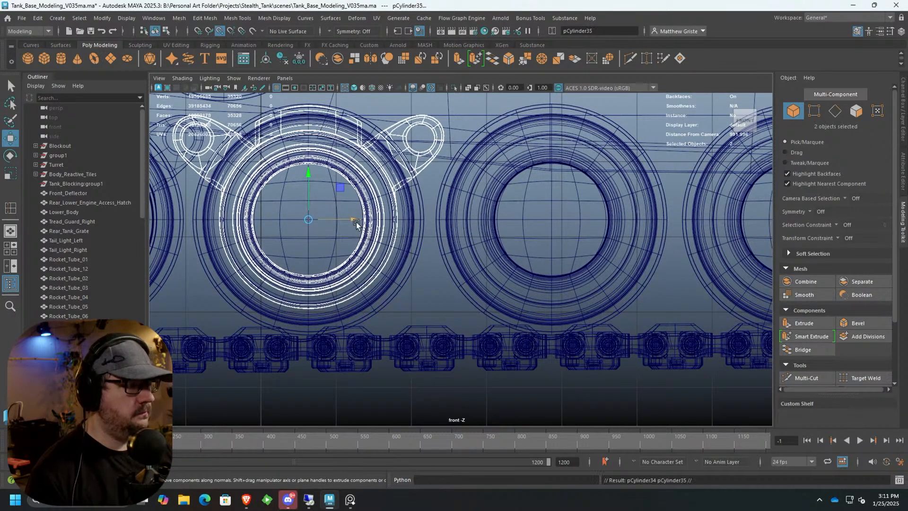
drag(356, 220, 579, 240)
alt+middle_drag(630, 241, 408, 262)
key(ctrl+d)
drag(401, 240, 661, 246)
Duplicate the bracket pair onto the frontmost wheel beyond the large sprocket and align it with that wheel's center.
alt+middle_drag(662, 245, 290, 244)
scroll(312, 251, down, 8)
scroll(447, 260, up, 1)
key(ctrl+d)
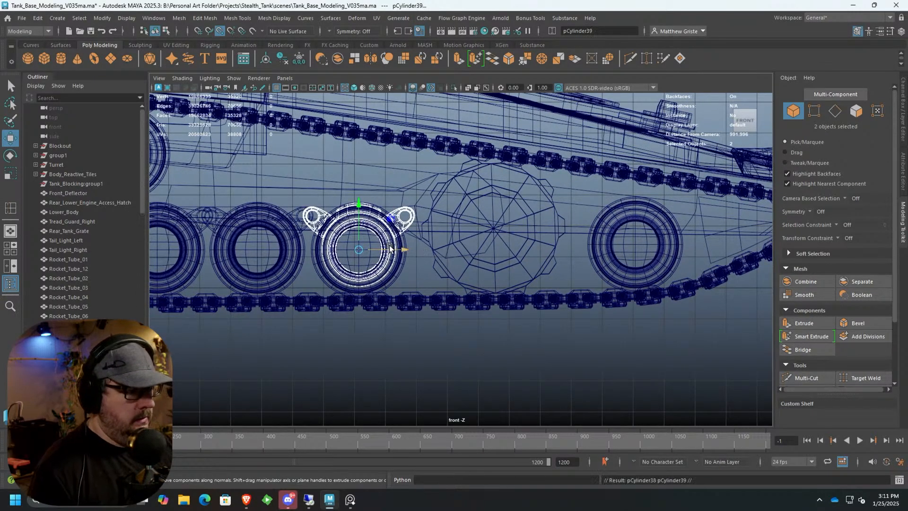
drag(428, 254, 635, 265)
alt+middle_drag(649, 270, 444, 284)
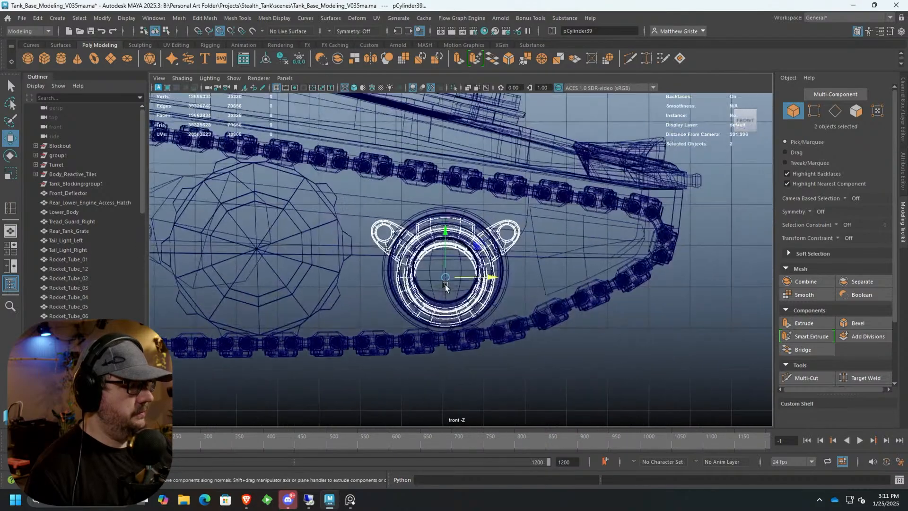
scroll(445, 285, up, 3)
mouse_move(435, 274)
mouse_down()
mouse_move(436, 261)
mouse_move(438, 273)
mouse_up()
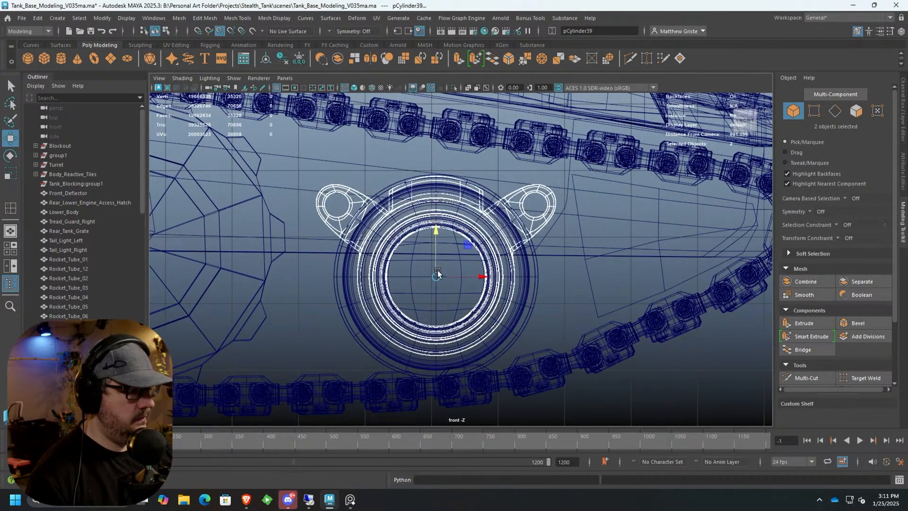
Delete the fourth lower road wheel together with its pair of brackets.
scroll(438, 267, down, 5)
alt+middle_drag(286, 269, 599, 278)
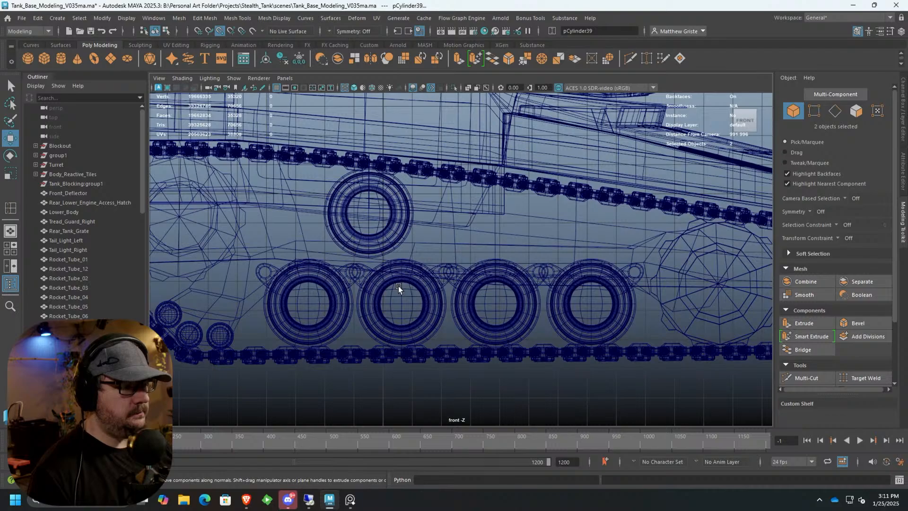
scroll(398, 285, up, 2)
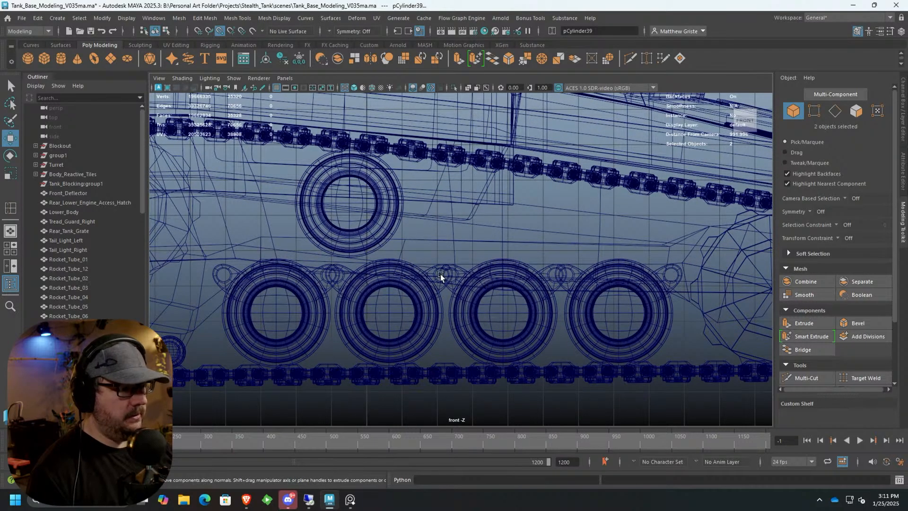
alt+middle_drag(345, 298, 355, 273)
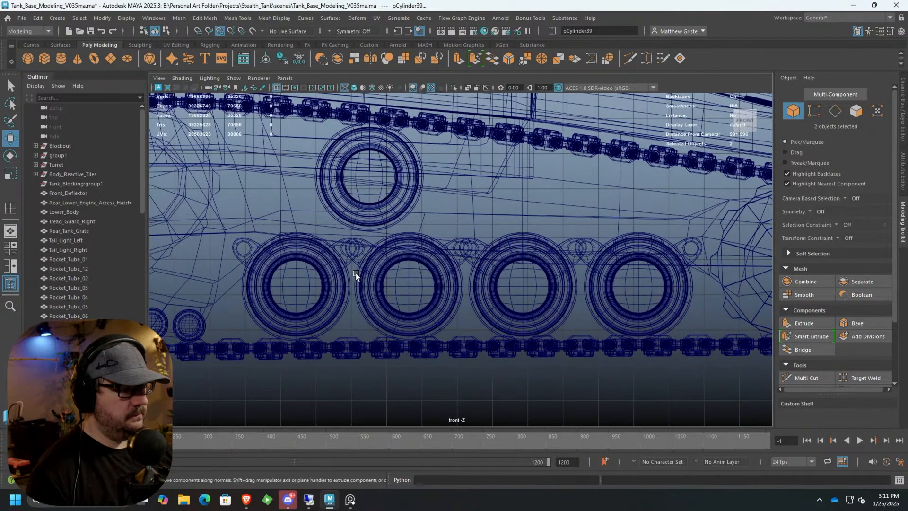
key(q)
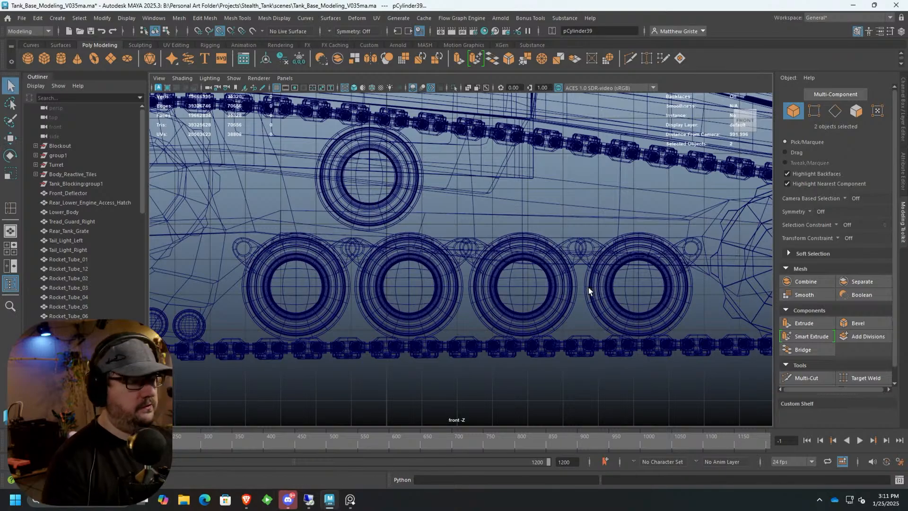
click(615, 298)
key(ctrl+z)
key(ctrl+z)
key(ctrl+z)
key(ctrl+z)
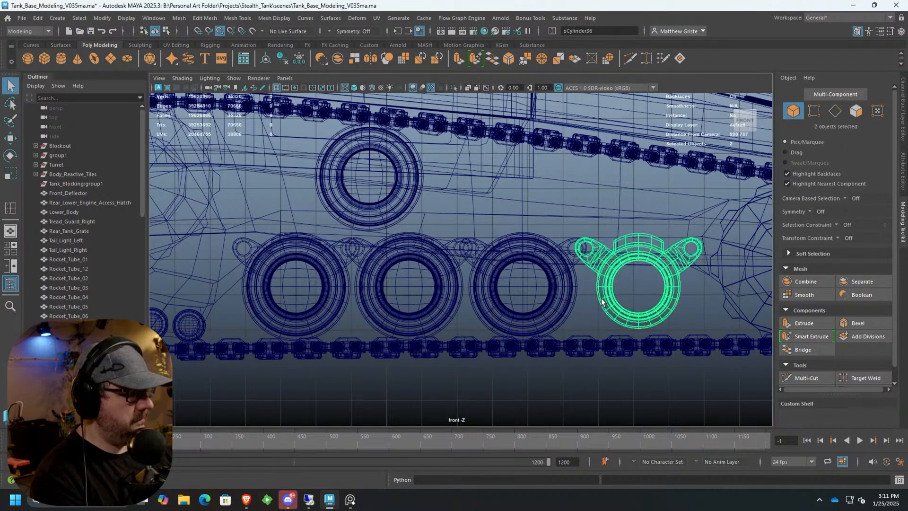
Move the third lower road wheel and its brackets forward toward the large sprocket, with snapping turned off for the final placement.
key(w)
drag(509, 284, 603, 282)
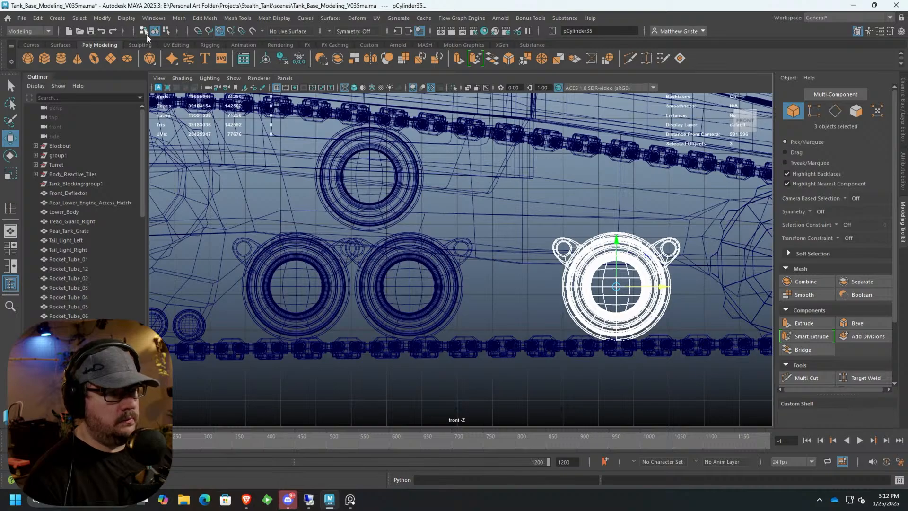
click(219, 30)
drag(649, 285, 614, 284)
Shift the second lower road wheel and its brackets forward to sit midway between its two neighbours.
click(450, 285)
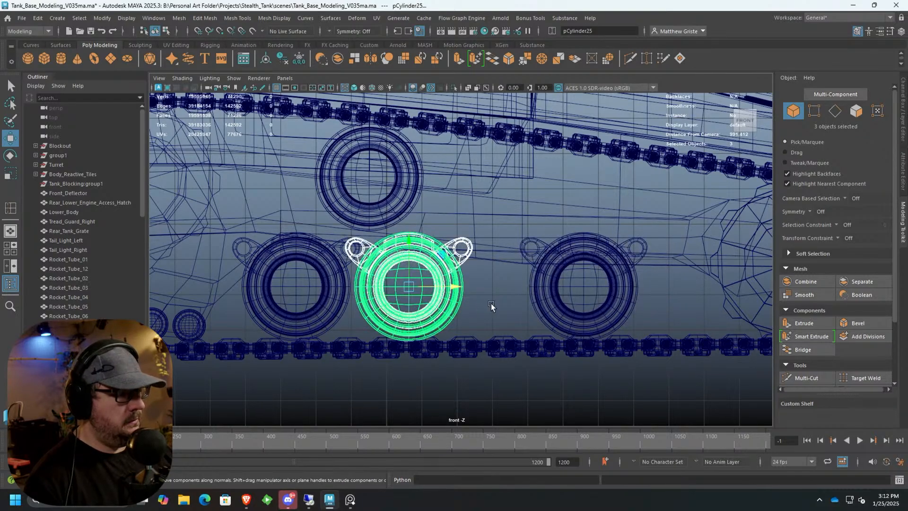
drag(450, 285, 479, 285)
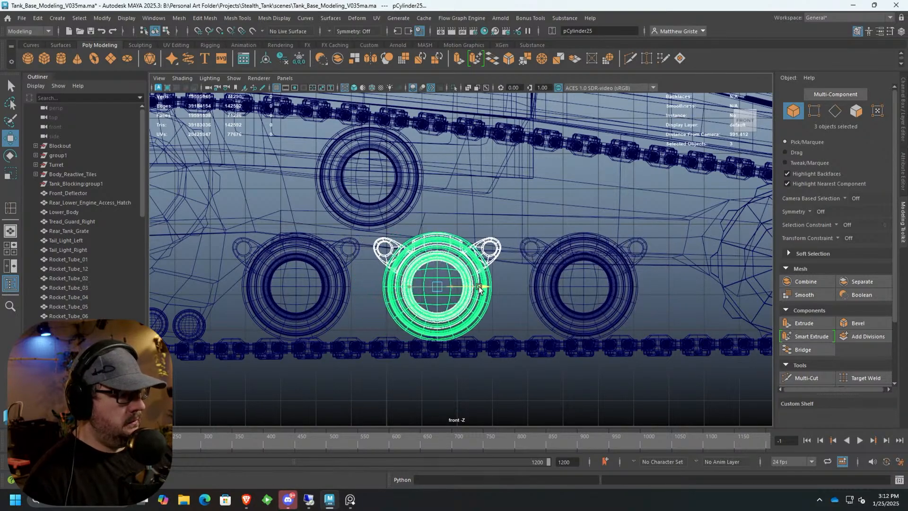
click(513, 288)
Examine the spacing of the road wheels and their brackets from several angles, both close up and on the whole tank.
scroll(514, 293, down, 3)
key(space)
key(space)
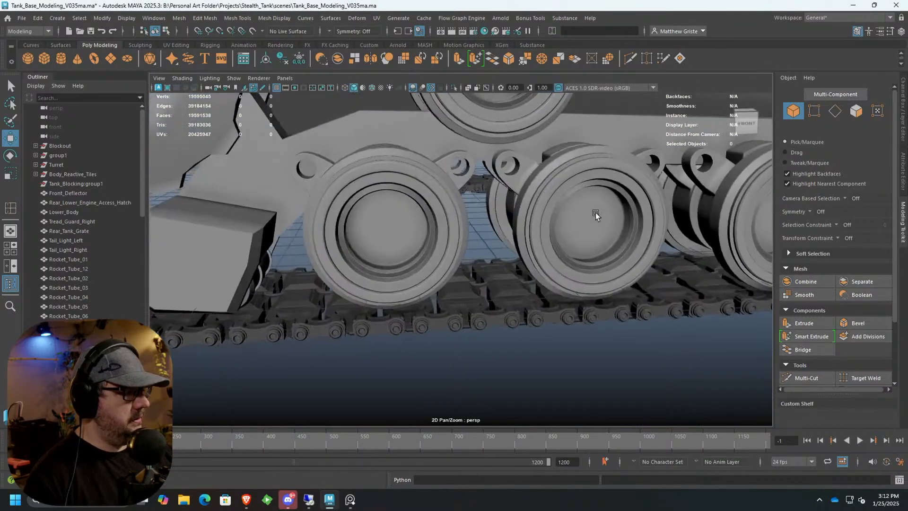
alt+drag(569, 238, 379, 280)
alt+middle_drag(379, 280, 369, 354)
scroll(369, 354, down, 5)
alt+drag(376, 343, 412, 339)
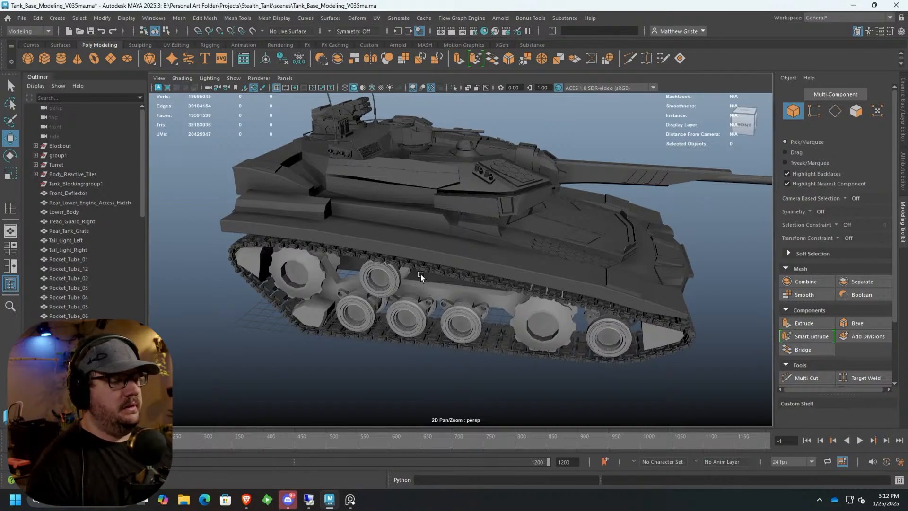
scroll(420, 273, up, 5)
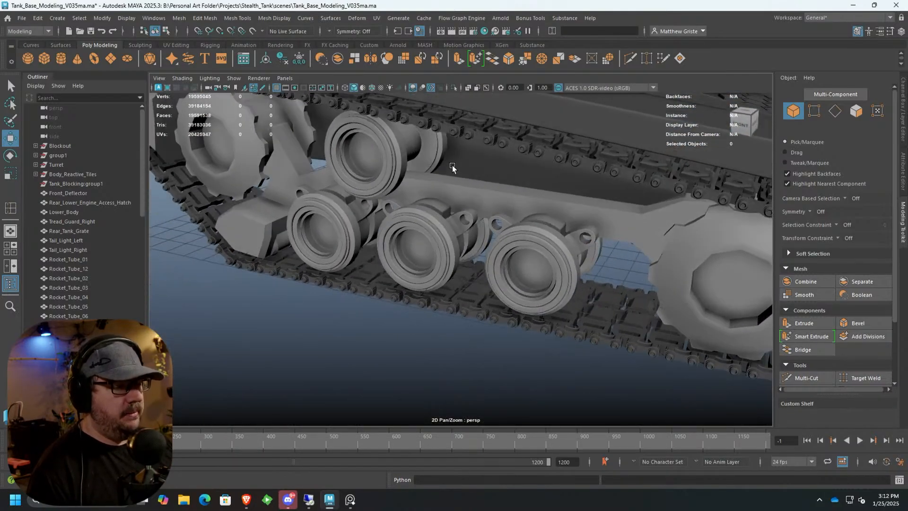
alt+drag(452, 167, 447, 236)
scroll(431, 212, up, 5)
scroll(433, 228, down, 3)
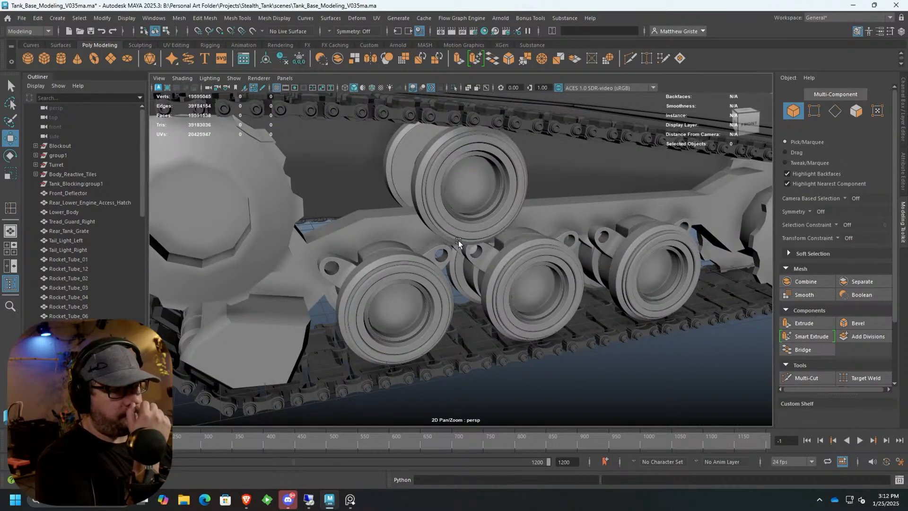
alt+drag(450, 229, 467, 249)
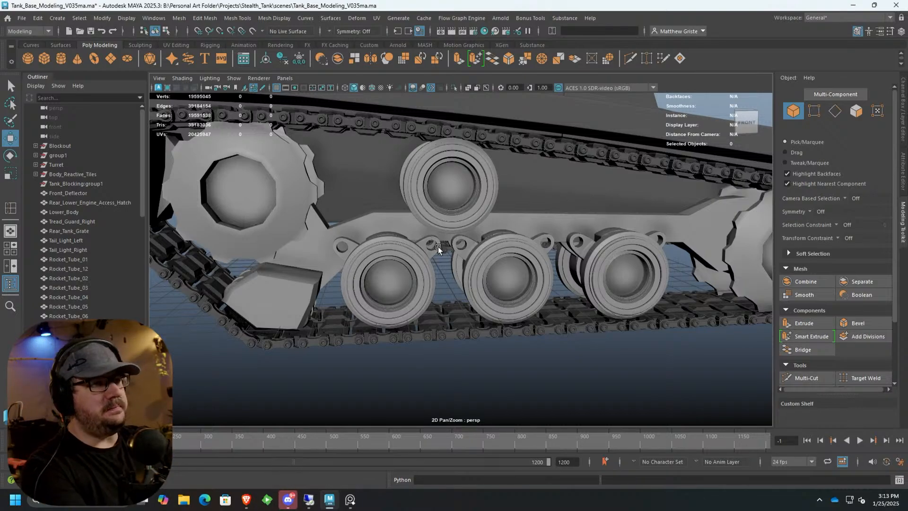
alt+drag(390, 242, 443, 260)
scroll(429, 262, up, 5)
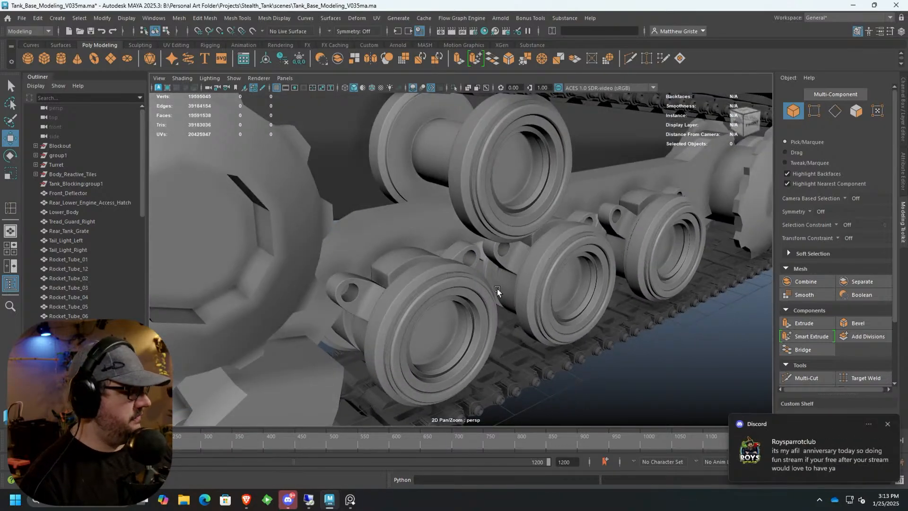
alt+drag(492, 288, 492, 279)
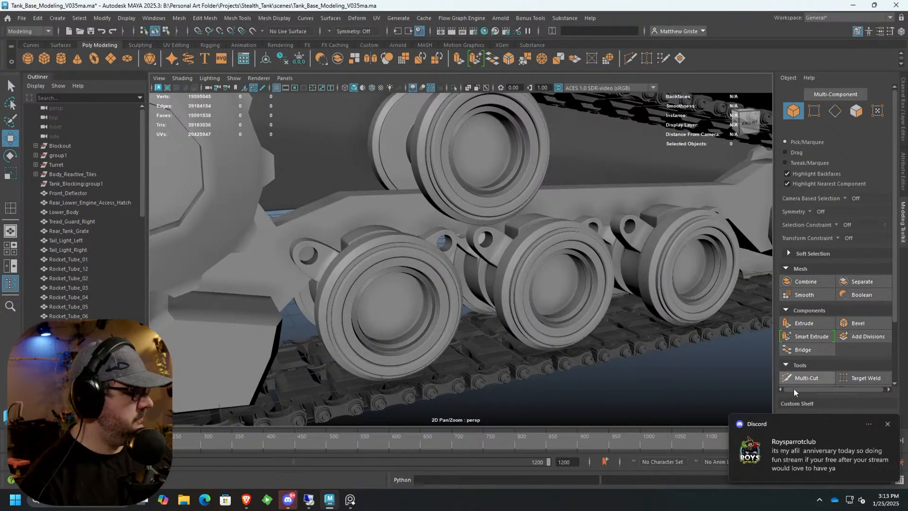
click(798, 425)
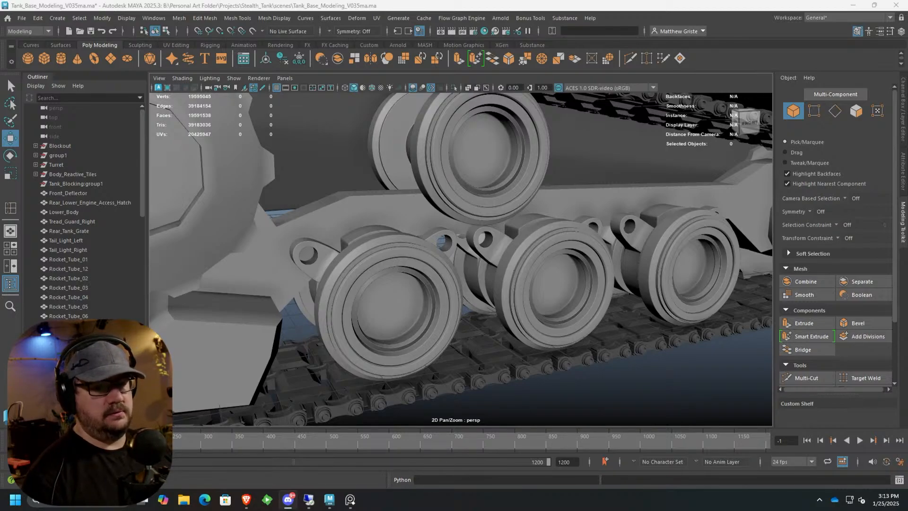
Select the suspension beam behind the road wheels and examine how it relates to the brackets' mounting lugs.
alt+middle_drag(357, 224, 378, 222)
alt+drag(378, 226, 411, 252)
scroll(411, 251, up, 3)
click(384, 230)
scroll(379, 230, up, 3)
scroll(373, 229, down, 3)
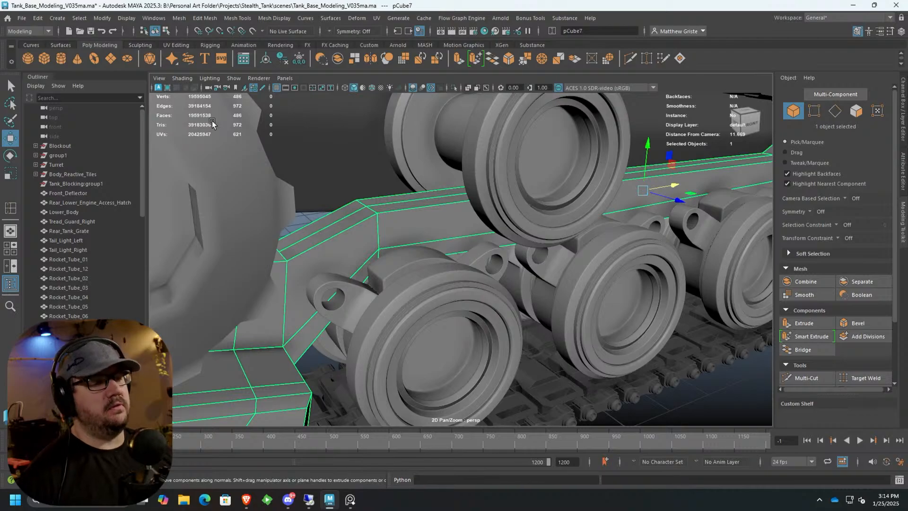
scroll(428, 193, up, 4)
scroll(429, 193, down, 12)
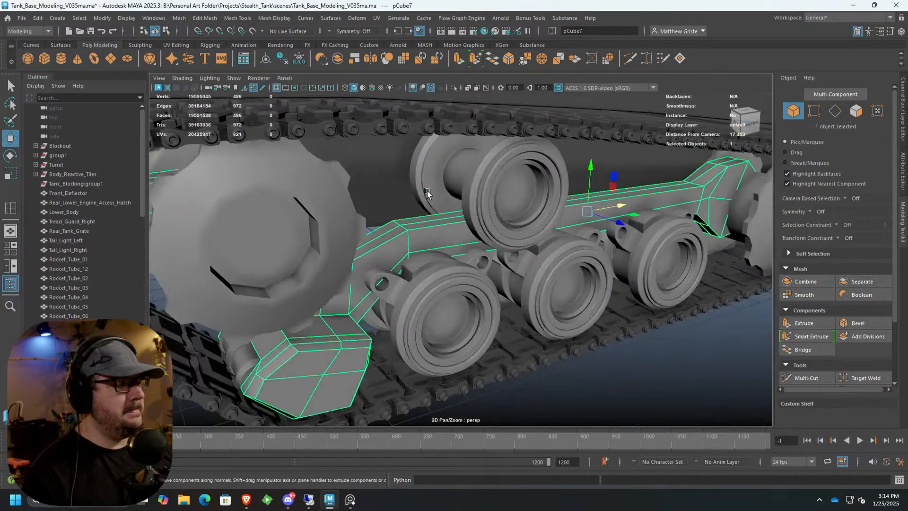
alt+drag(431, 195, 367, 226)
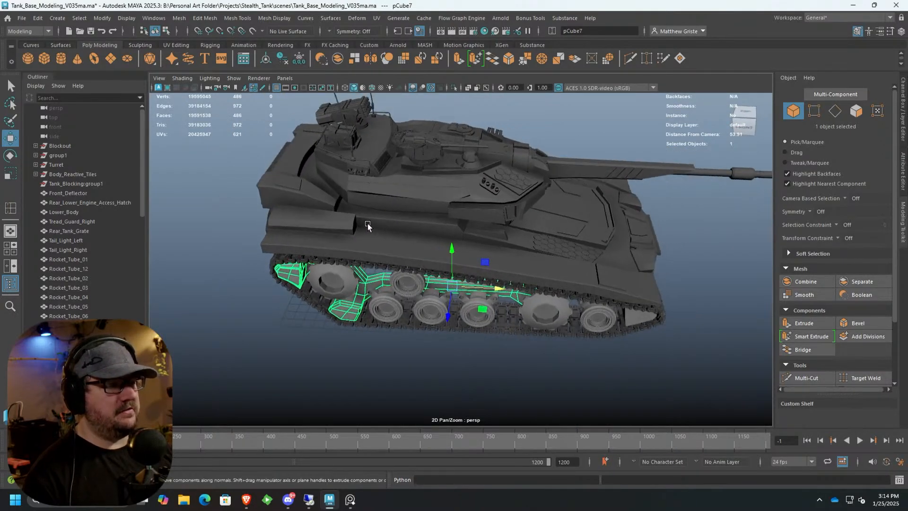
scroll(367, 226, up, 8)
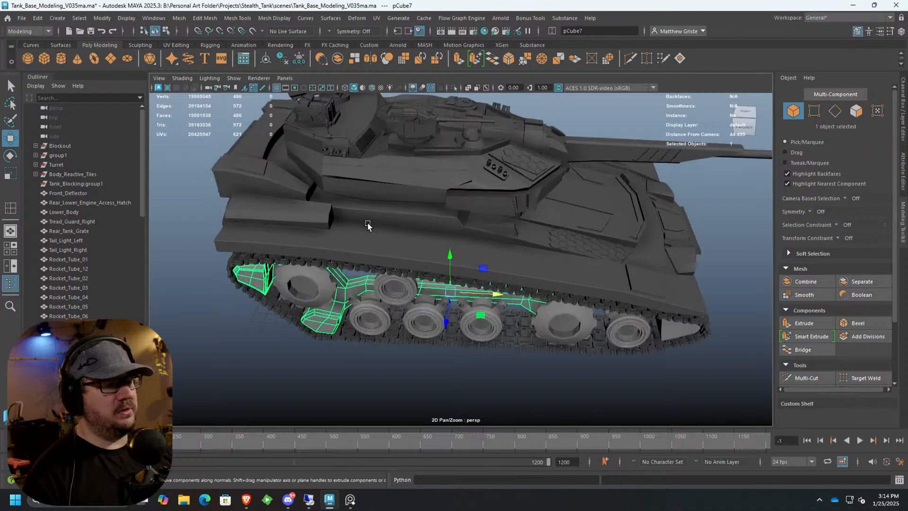
alt+drag(412, 222, 387, 250)
scroll(380, 226, up, 4)
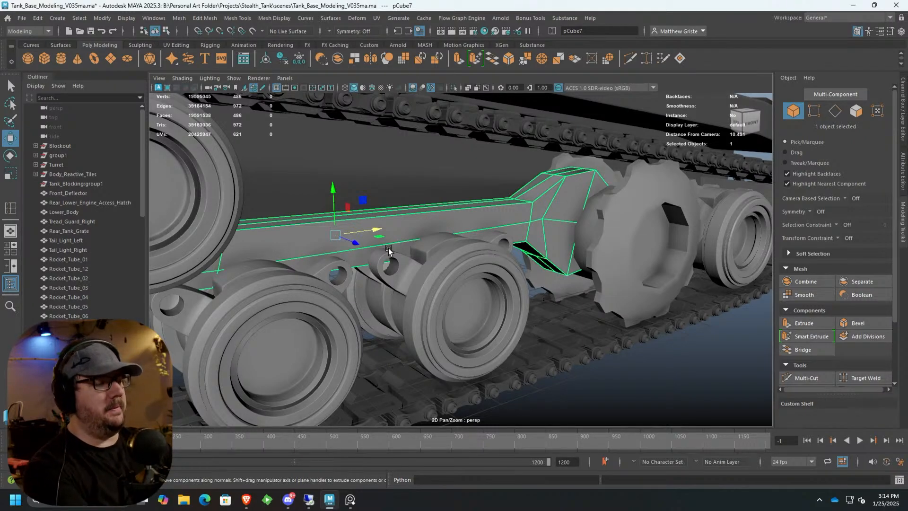
alt+drag(388, 248, 308, 276)
scroll(399, 250, down, 10)
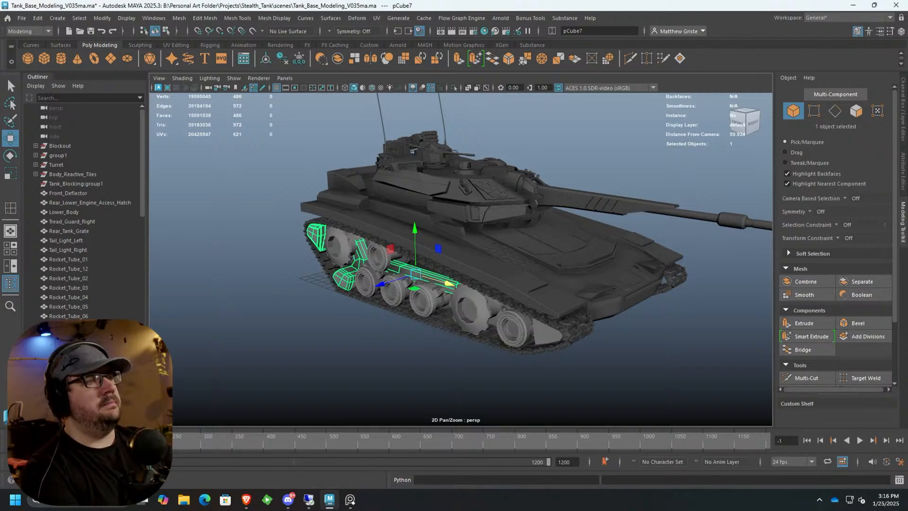
Examine the gaps between the suspension beam, the road wheels and the bracket lugs along the tank's side.
alt+right_drag(388, 265, 426, 265)
alt+drag(425, 265, 246, 307)
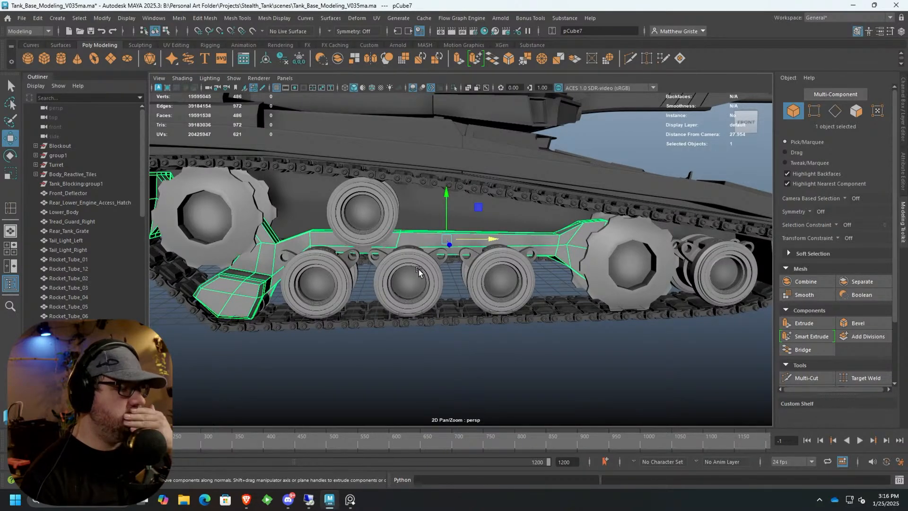
alt+drag(418, 271, 402, 237)
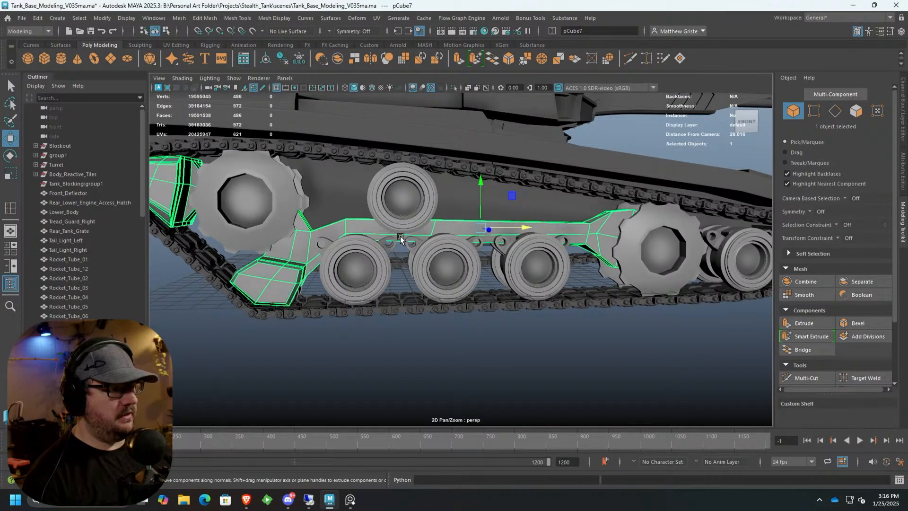
scroll(365, 276, down, 3)
alt+middle_drag(365, 276, 382, 269)
scroll(386, 266, up, 3)
scroll(385, 268, down, 3)
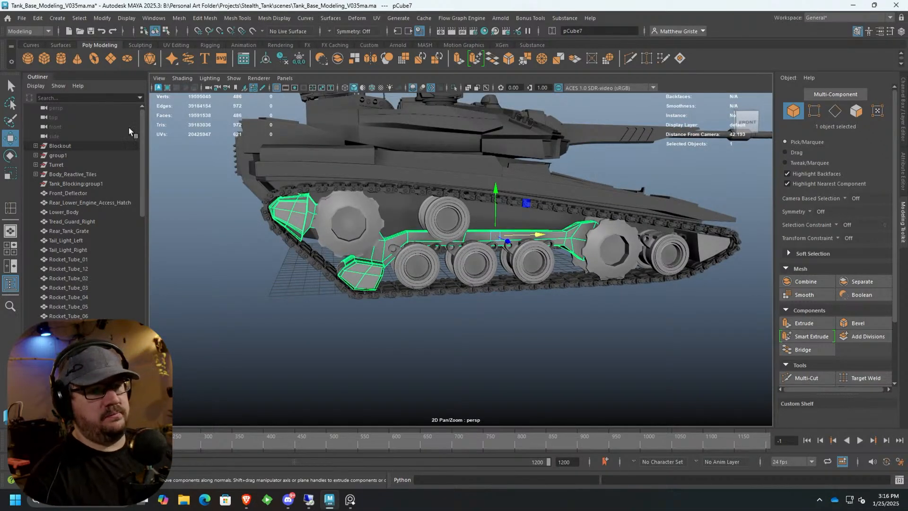
Create a polygon cylinder away from the tank, scaled to about 0.6 in X and Z and about 1.68 in Y.
click(60, 58)
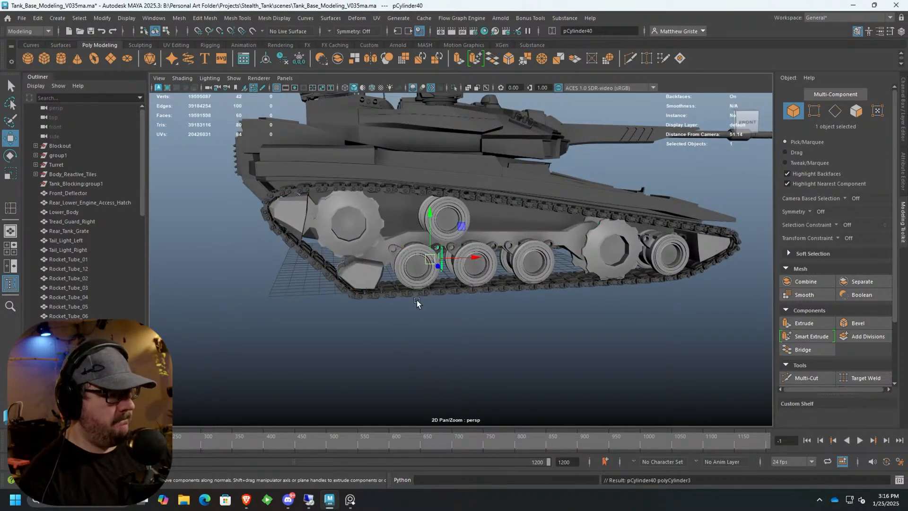
drag(438, 266, 453, 324)
drag(487, 292, 272, 311)
key(f)
key(e)
key(r)
drag(458, 307, 428, 308)
drag(457, 274, 477, 264)
Try to delete the cylinder's end-cap faces with an area selection, and undo the deletion.
alt+right_drag(478, 265, 505, 235)
alt+middle_drag(504, 235, 484, 195)
key(f)
alt+drag(479, 219, 470, 286)
right_drag(469, 217, 470, 248)
drag(445, 263, 473, 281)
key(Delete)
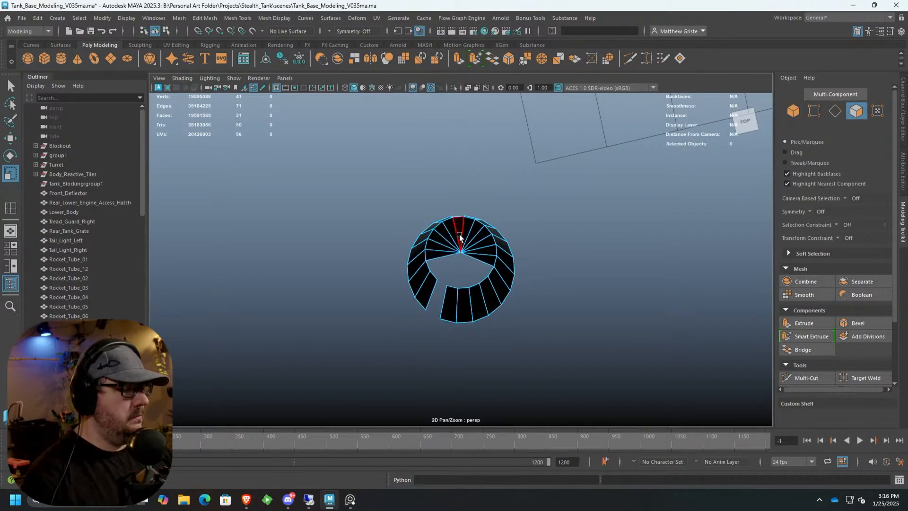
key(ctrl+z)
Delete all triangular faces from both end caps of the cylinder, using drag selection with camera-based selection on.
alt+drag(459, 236, 459, 243)
click(455, 228)
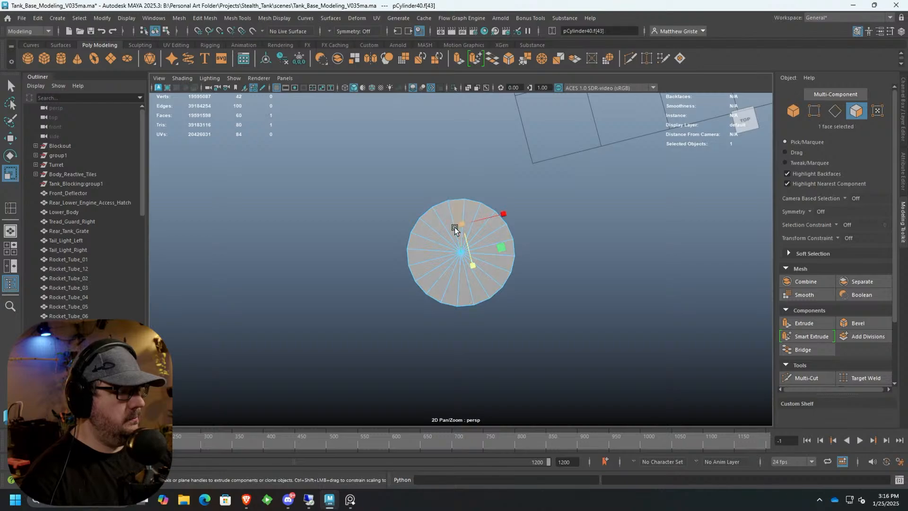
mouse_move(442, 225)
right_down()
mouse_move(447, 217)
mouse_move(453, 229)
right_up()
key(Tab)
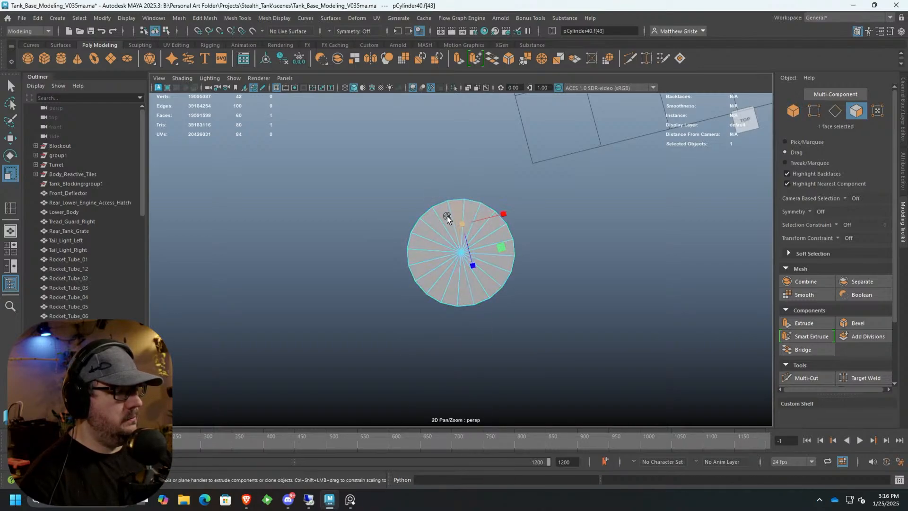
key(w)
mouse_move(444, 217)
mouse_down()
mouse_move(421, 245)
mouse_move(492, 283)
mouse_move(491, 302)
mouse_move(492, 152)
mouse_up()
mouse_move(457, 208)
shift+mouse_down()
mouse_move(441, 287)
mouse_move(451, 215)
shift+mouse_up()
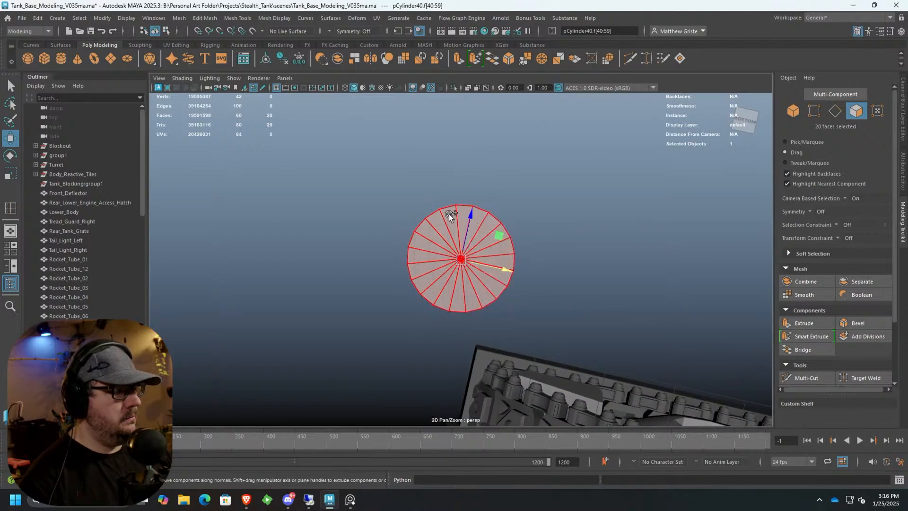
key(Delete)
Close both open ends of the cylinder with Quad Fill Hole, adding an inset of 0.2500.
right_drag(472, 218, 446, 223)
alt+drag(425, 266, 468, 284)
click(458, 222)
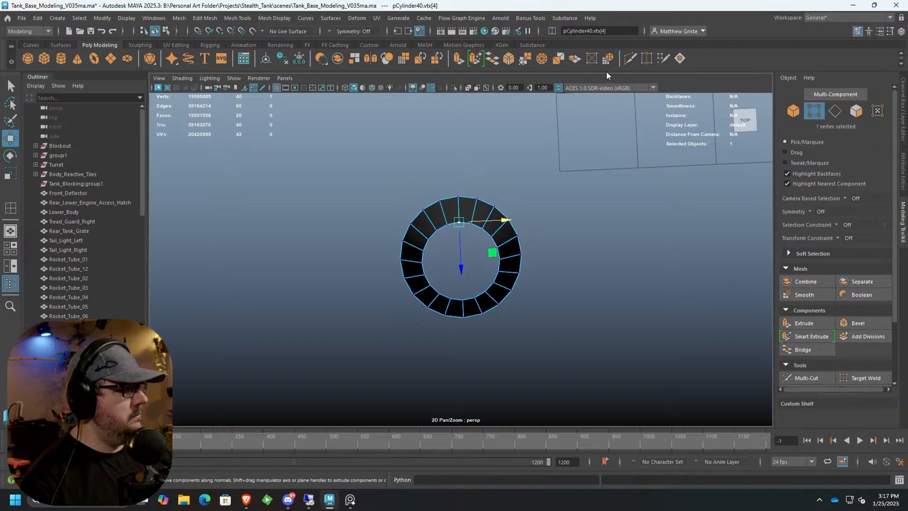
click(680, 57)
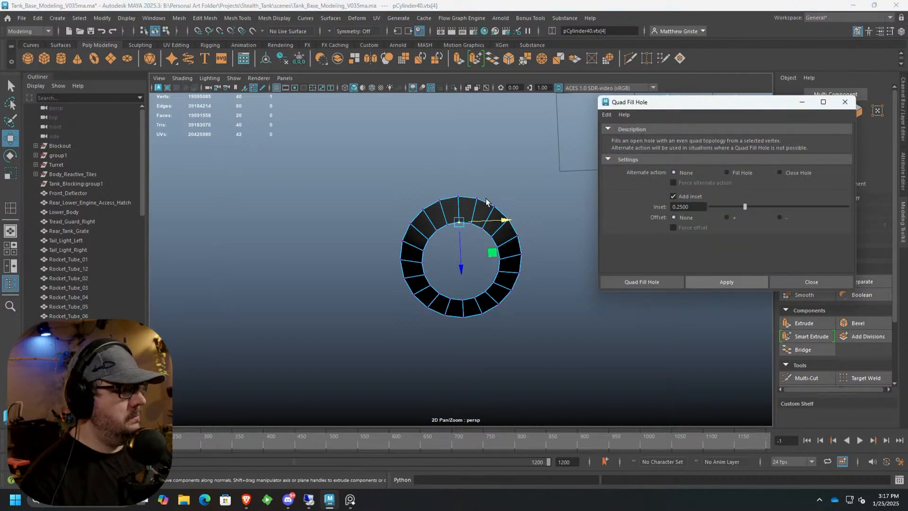
key(g)
alt+drag(447, 183, 463, 202)
right_drag(463, 202, 424, 177)
click(456, 173)
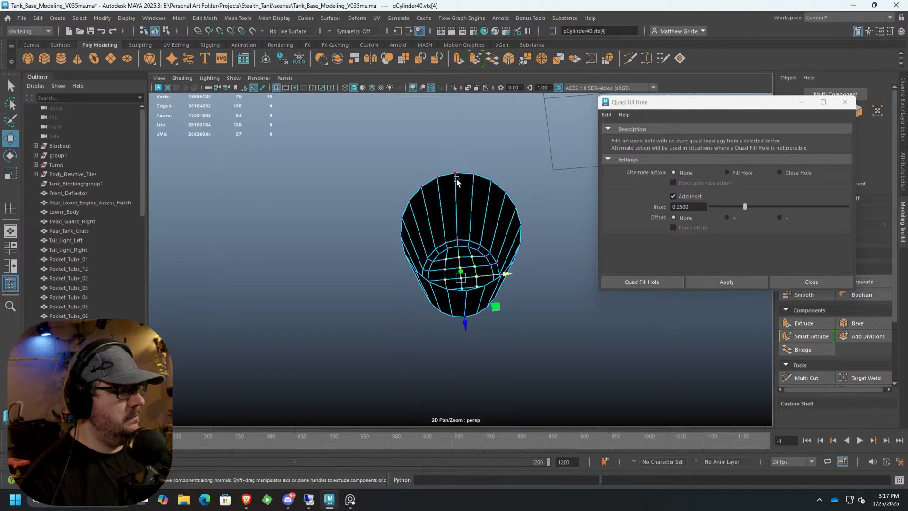
click(705, 271)
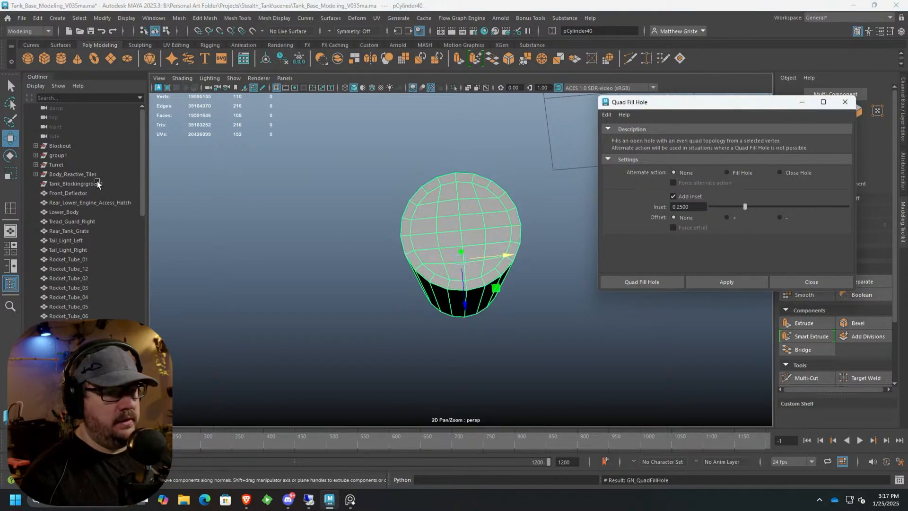
Select Tank_Tread_Left and Tank_Tread_Right together and turn off their smooth mesh preview.
scroll(72, 232, down, 15)
scroll(107, 307, up, 5)
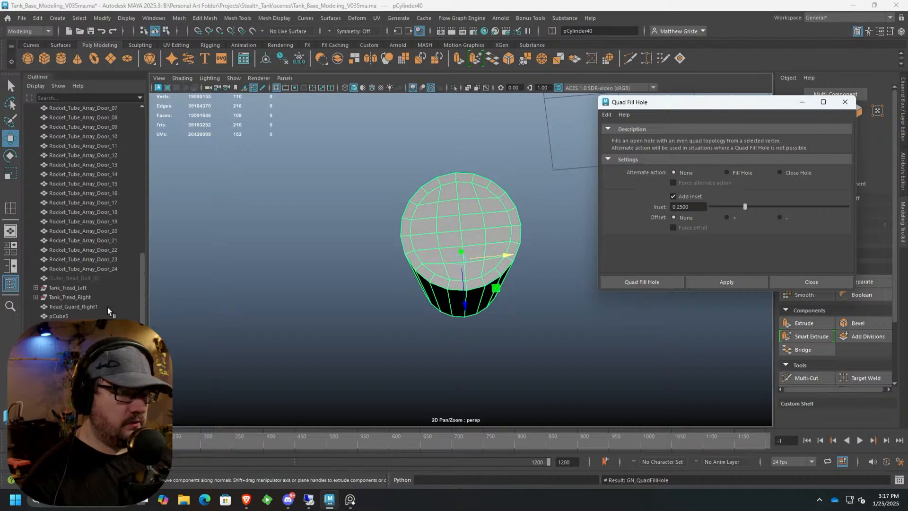
click(74, 289)
shift+click(78, 296)
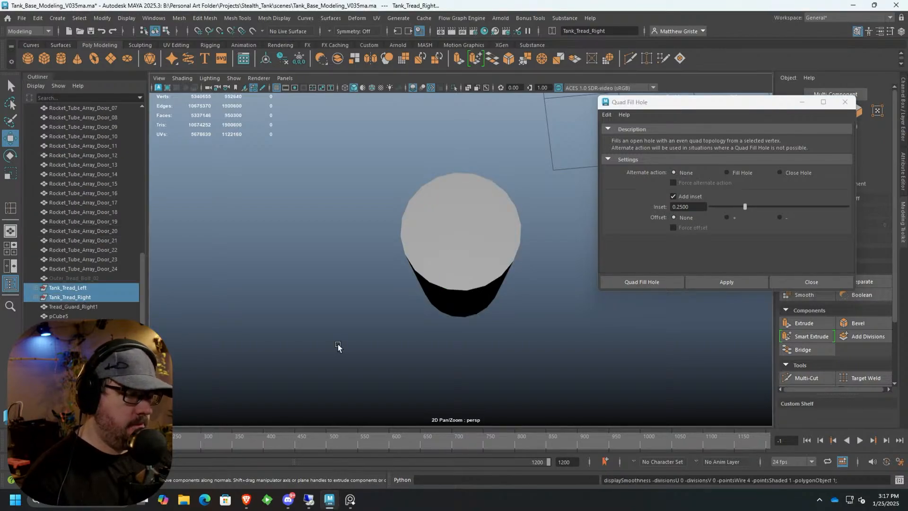
Examine the unsmoothed right tread up close, checking the geometry of its inner track pads.
scroll(346, 318, down, 8)
alt+drag(436, 296, 450, 181)
click(470, 255)
scroll(450, 180, up, 5)
alt+middle_drag(450, 180, 404, 234)
alt+drag(403, 234, 381, 221)
click(382, 220)
scroll(454, 324, down, 3)
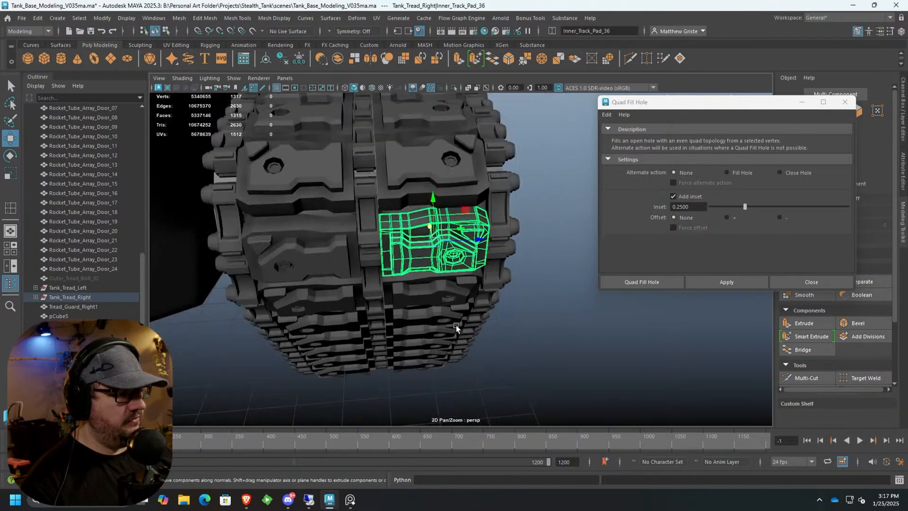
click(521, 369)
scroll(520, 365, down, 5)
alt+drag(520, 364, 472, 345)
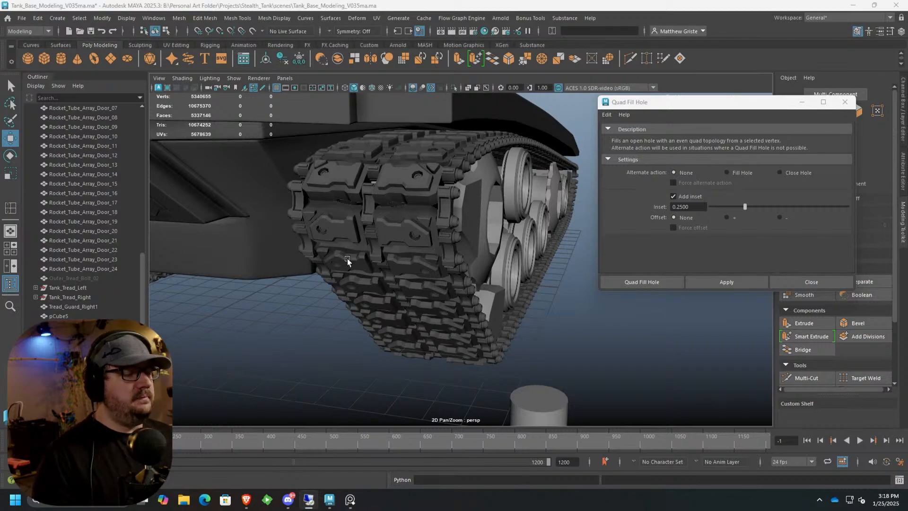
Close the Quad Fill Hole options and select the capped cylinder for close work.
scroll(354, 251, down, 2)
click(845, 102)
alt+drag(520, 284, 454, 236)
click(447, 318)
key(f)
alt+drag(464, 314, 429, 328)
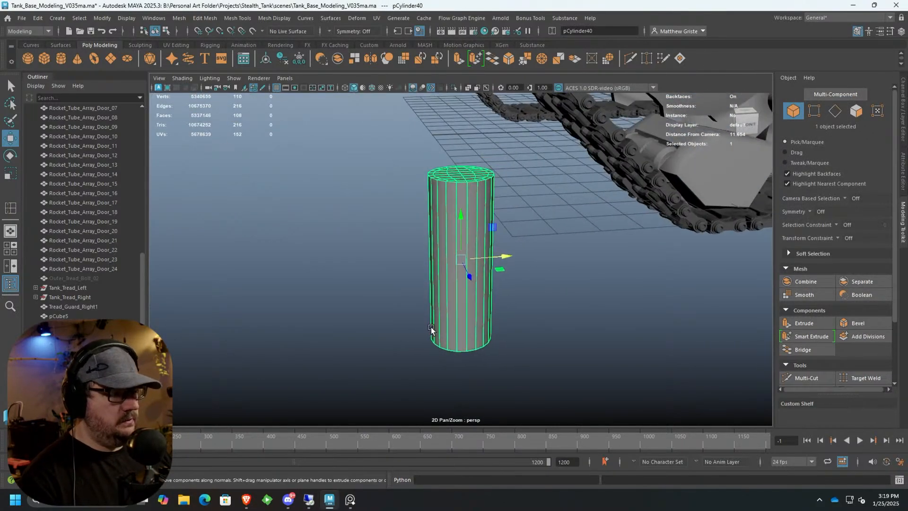
Duplicate the cylinder straight down, make the copy narrower like an inner rod, and reselect the original cylinder.
scroll(429, 321, up, 2)
key(ctrl+d)
drag(461, 217, 449, 408)
key(r)
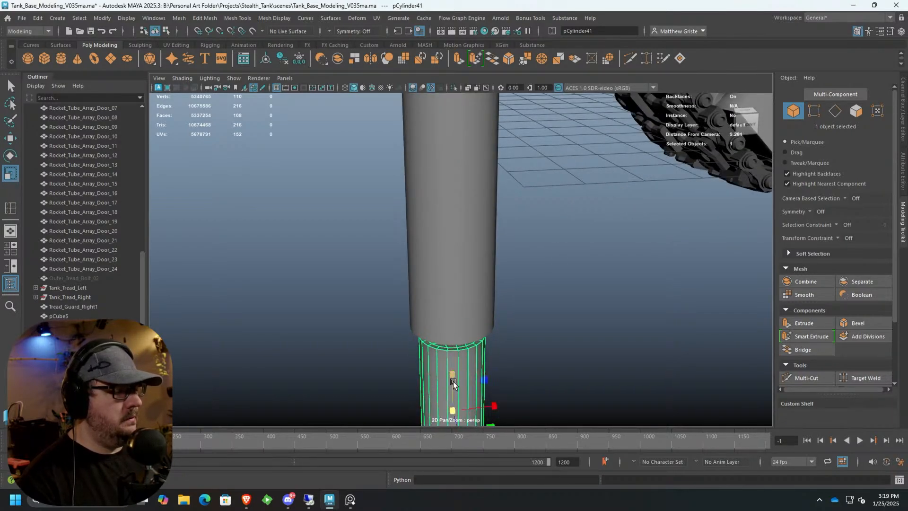
scroll(455, 359, down, 3)
alt+drag(455, 360, 565, 320)
click(565, 321)
Switch to the browser and study the tank treads image results, including the iStock army tank photo, for wheel reference.
click(246, 500)
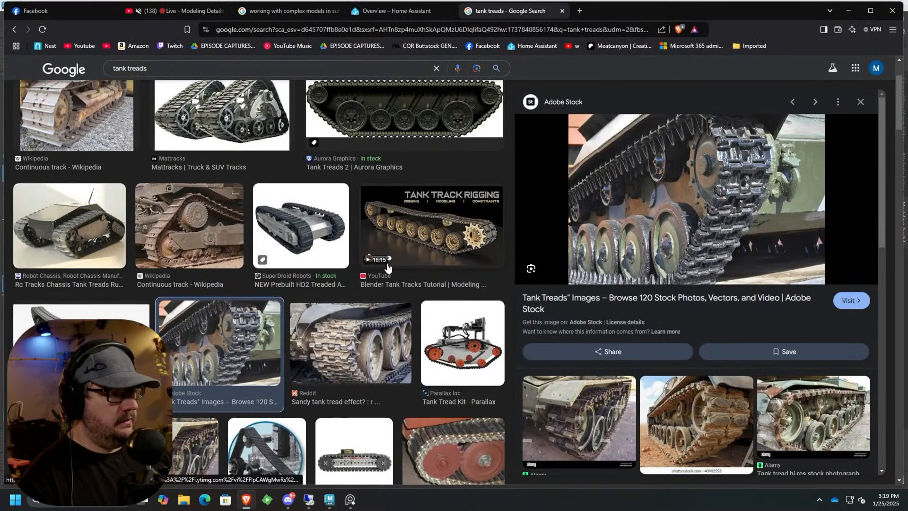
scroll(374, 326, down, 4)
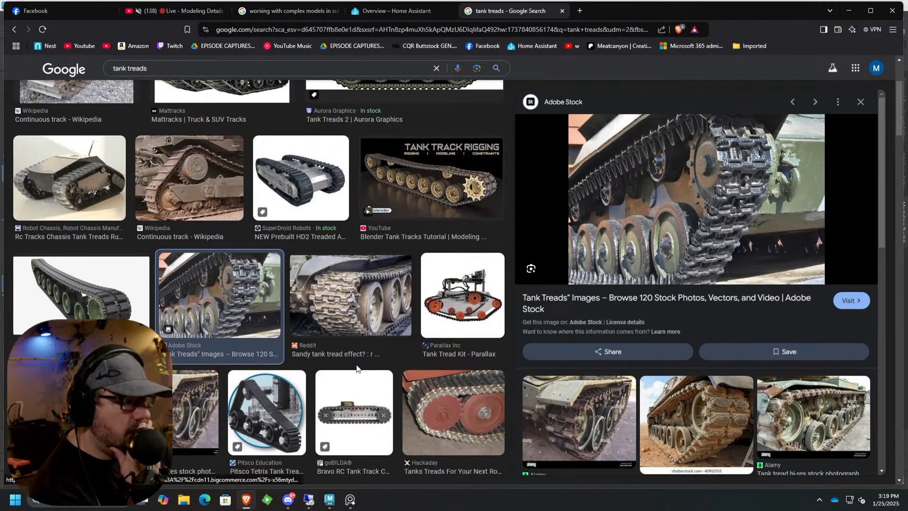
scroll(353, 362, down, 3)
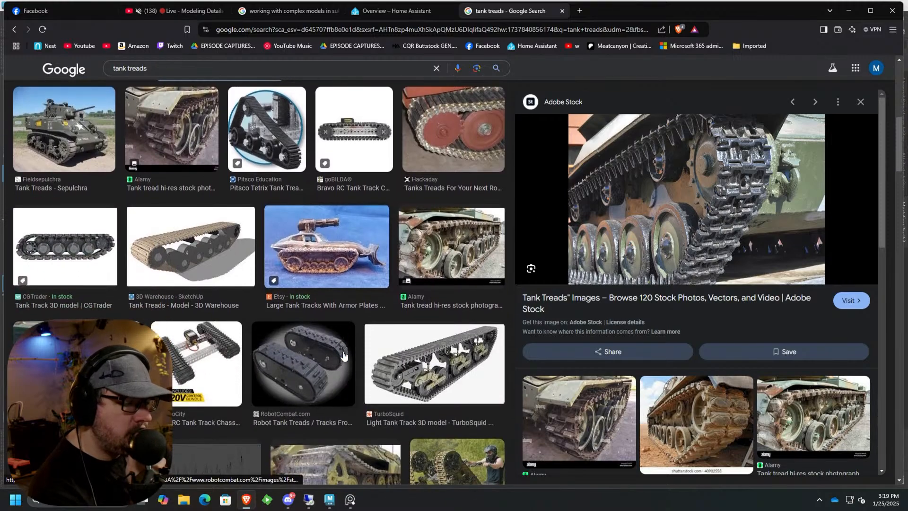
click(118, 362)
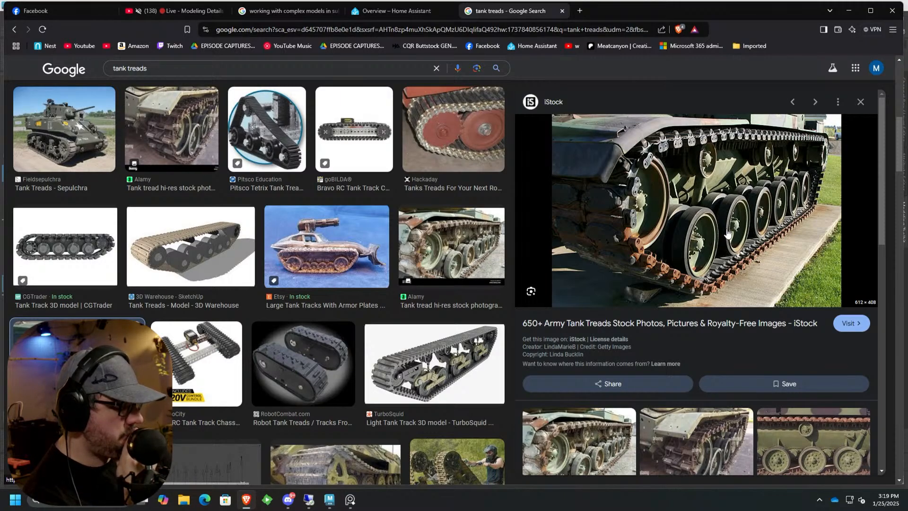
click(849, 10)
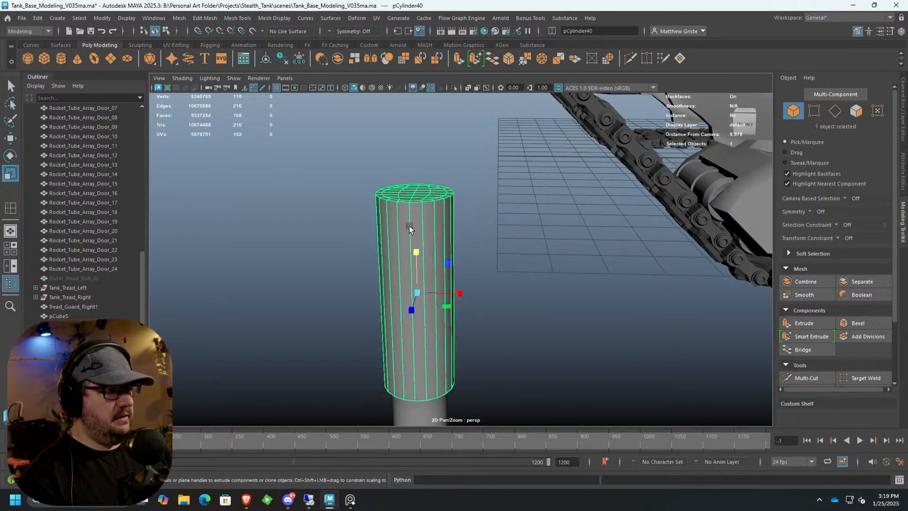
Examine the upper cylinder and the quad layout of its top cap from several angles.
alt+drag(410, 227, 412, 253)
scroll(406, 251, up, 2)
alt+middle_drag(407, 252, 471, 292)
scroll(470, 292, up, 3)
alt+drag(470, 292, 452, 311)
alt+middle_drag(560, 265, 573, 250)
scroll(522, 284, down, 4)
alt+drag(522, 284, 525, 299)
alt+middle_drag(525, 298, 528, 263)
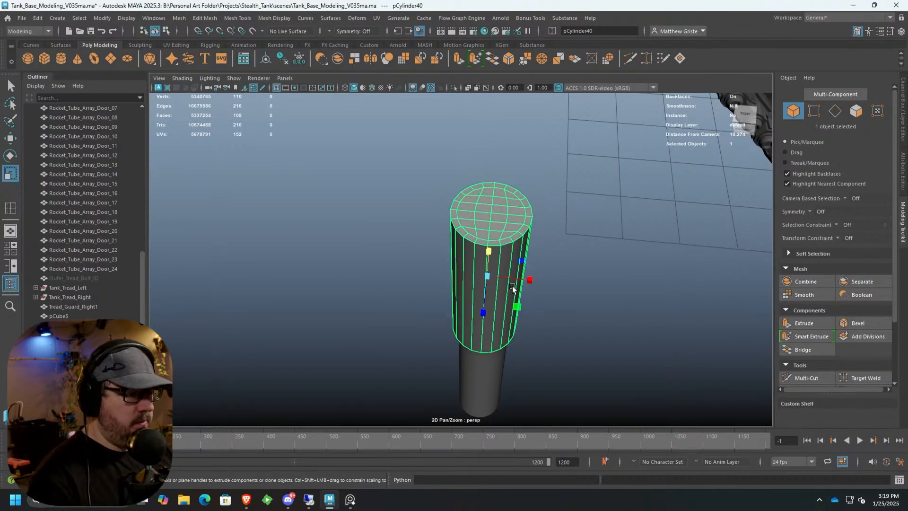
Set the upper cylinder's Rotate Y to -90.
key(e)
drag(470, 308, 435, 293)
click(904, 124)
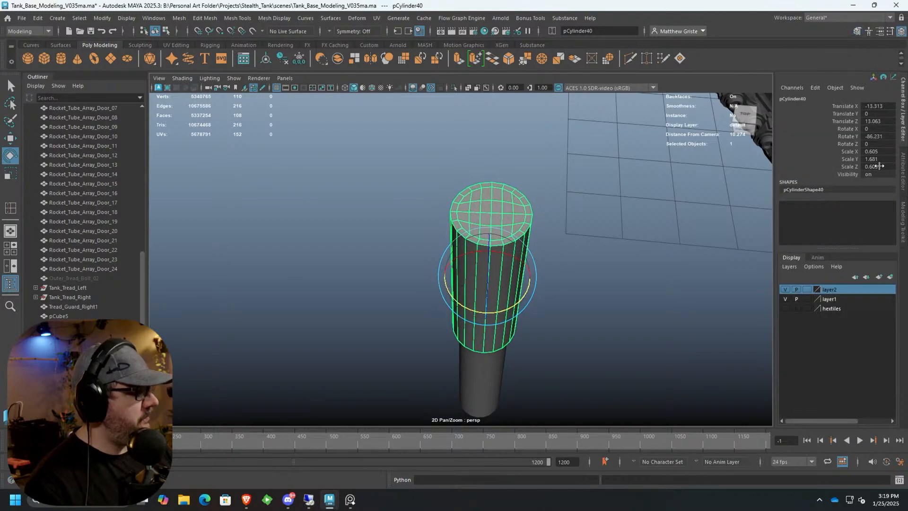
click(881, 144)
click(884, 136)
text(-)
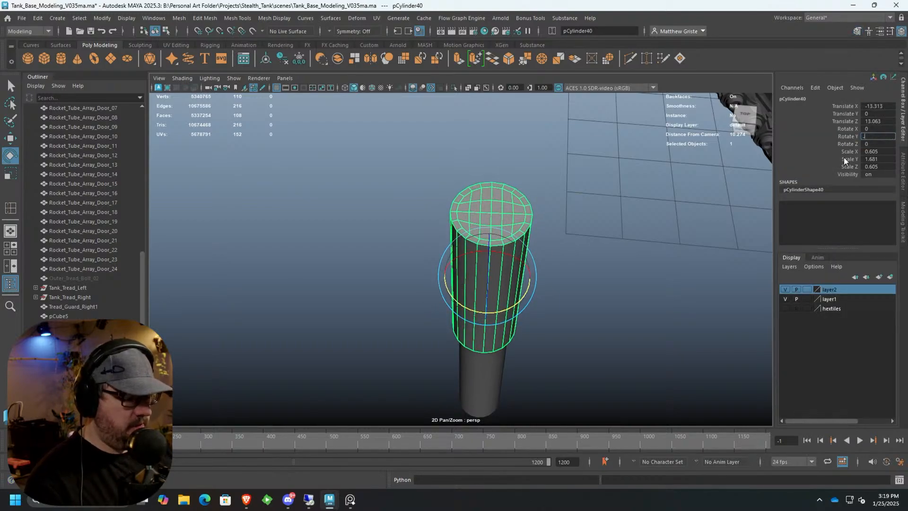
text(90)
key(Return)
alt+middle_drag(459, 236, 401, 259)
alt+right_drag(401, 259, 461, 231)
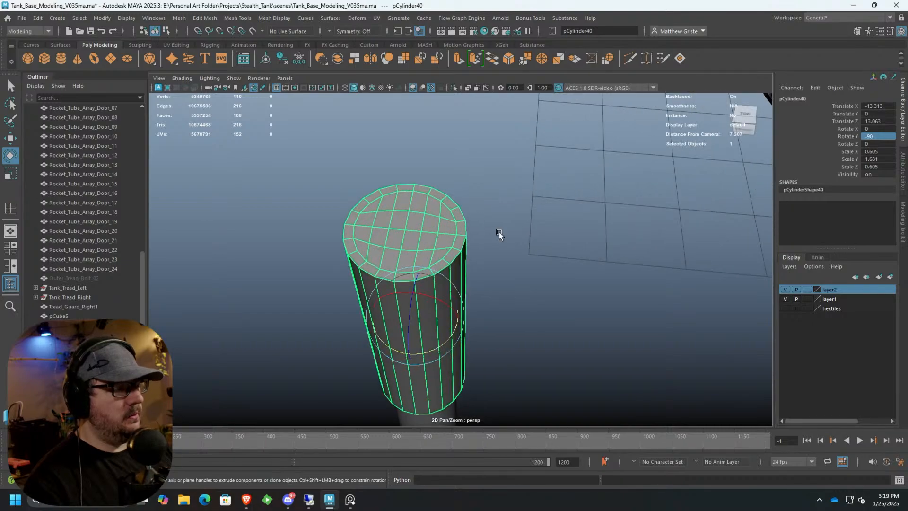
alt+middle_drag(357, 258, 406, 279)
alt+right_drag(407, 279, 468, 268)
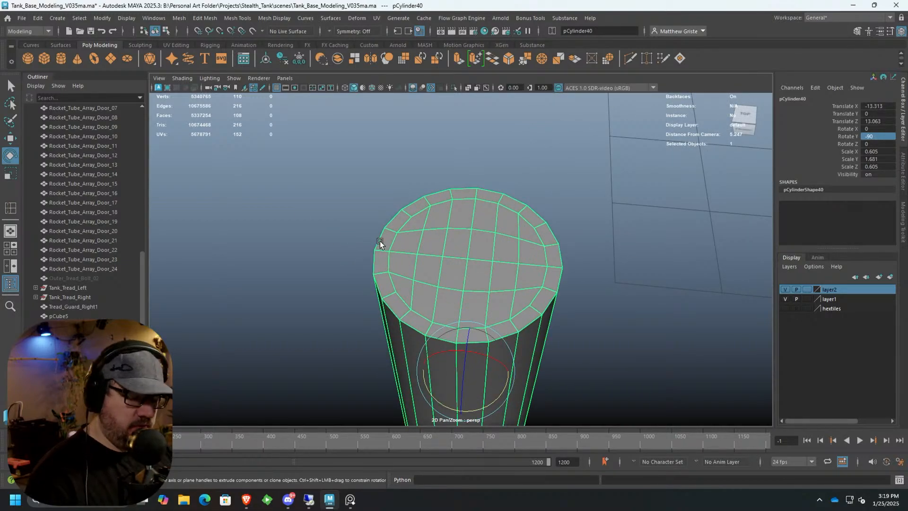
key(q)
key(F11)
mouse_move(401, 250)
mouse_down()
mouse_move(398, 260)
mouse_move(548, 265)
mouse_move(418, 239)
mouse_move(425, 237)
mouse_up()
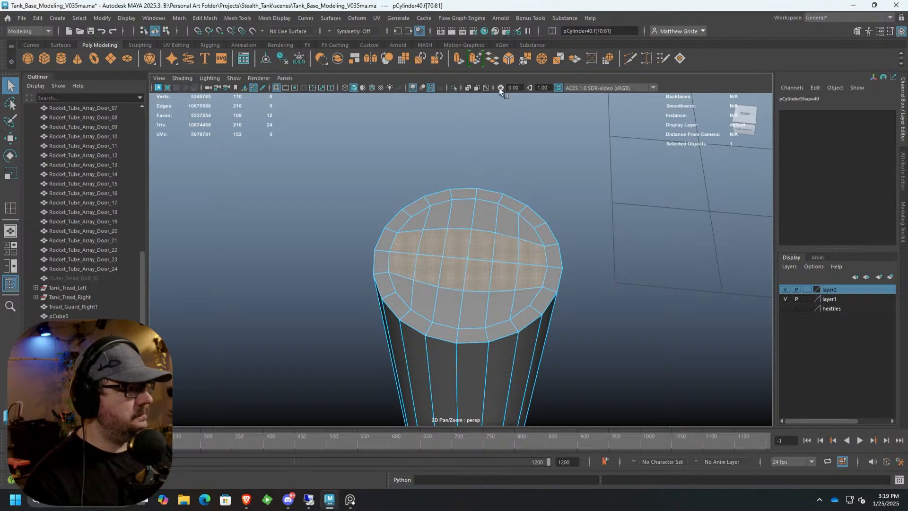
Straighten the curved edge row on one side of the top cap's centre line and shift it slightly inward.
alt+drag(482, 211, 379, 225)
right_drag(374, 219, 373, 193)
click(359, 214)
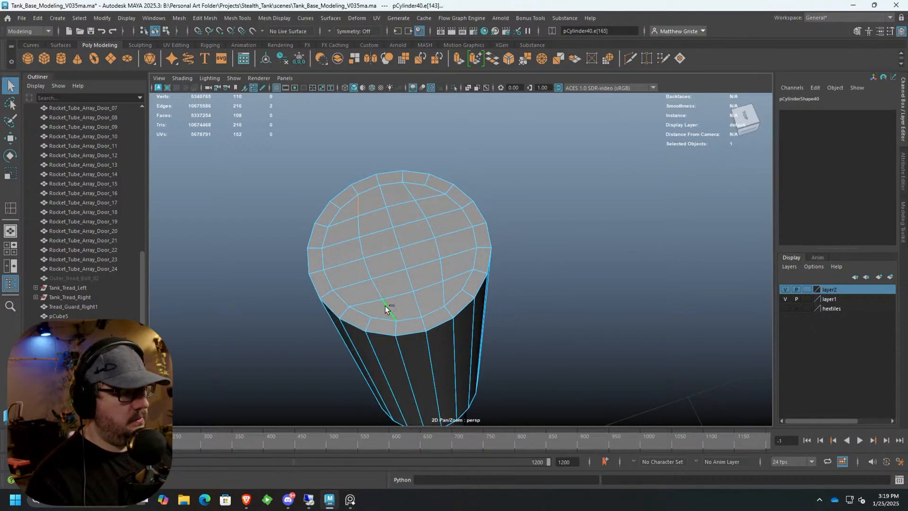
shift+click(357, 226)
key(r)
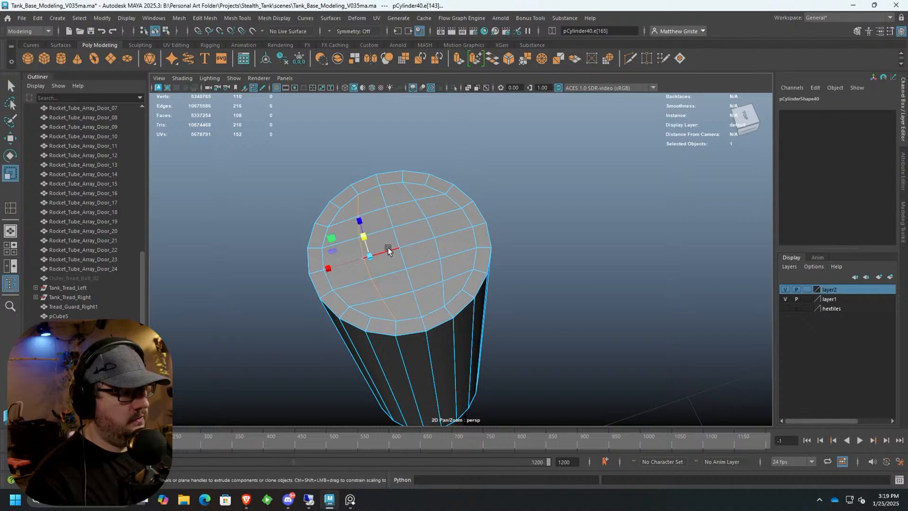
drag(330, 266, 380, 265)
key(w)
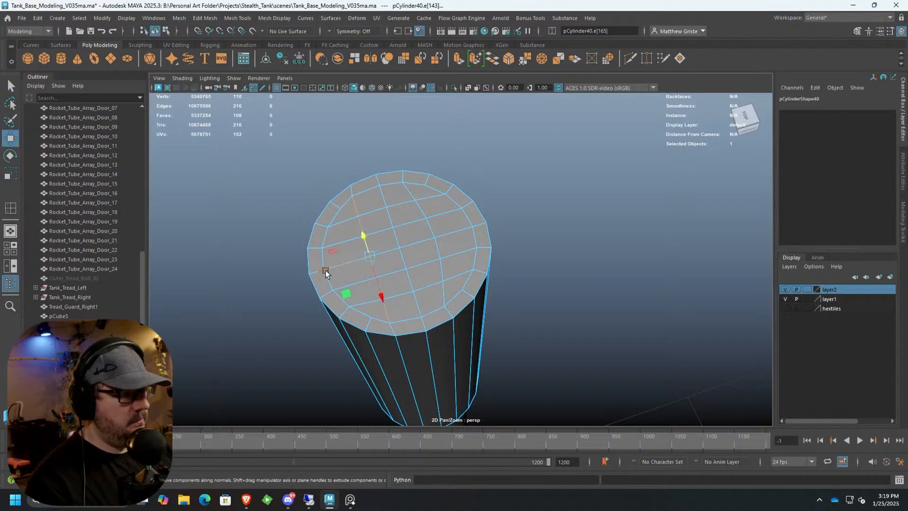
Straighten the curved edge row on the other side of the top cap's centre line and shift it slightly inward.
click(403, 190)
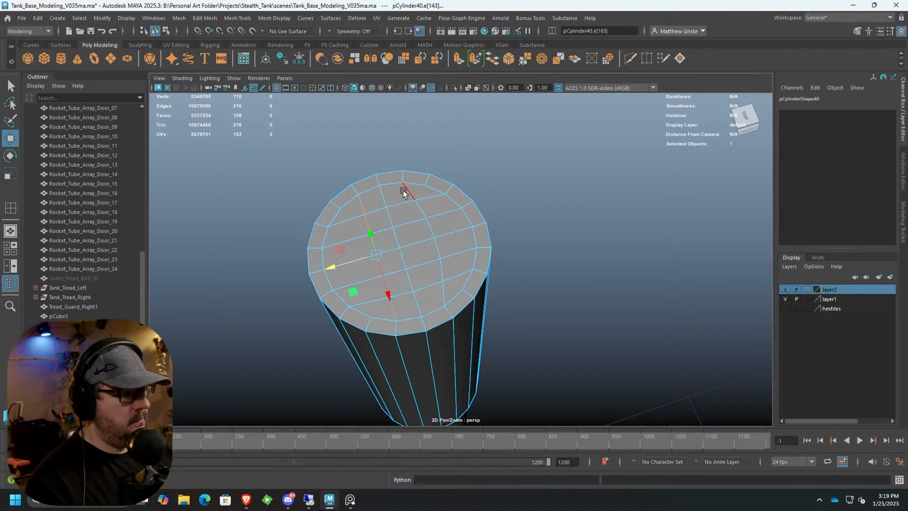
shift+double_click(424, 210)
click(423, 210)
shift+click(414, 194)
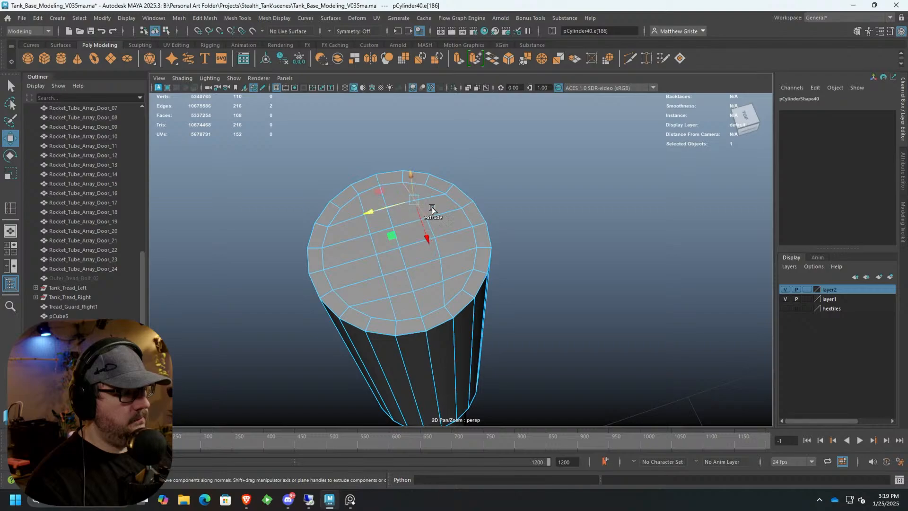
shift+double_click(436, 230)
key(r)
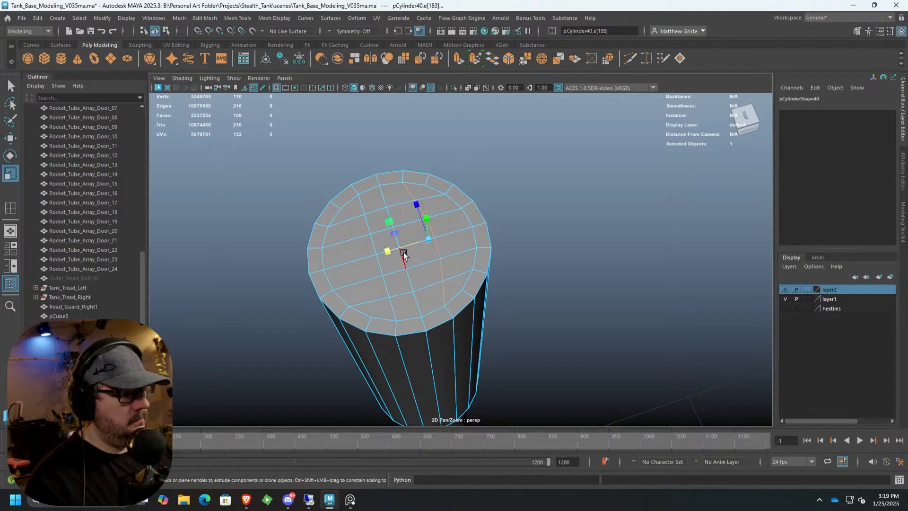
key(w)
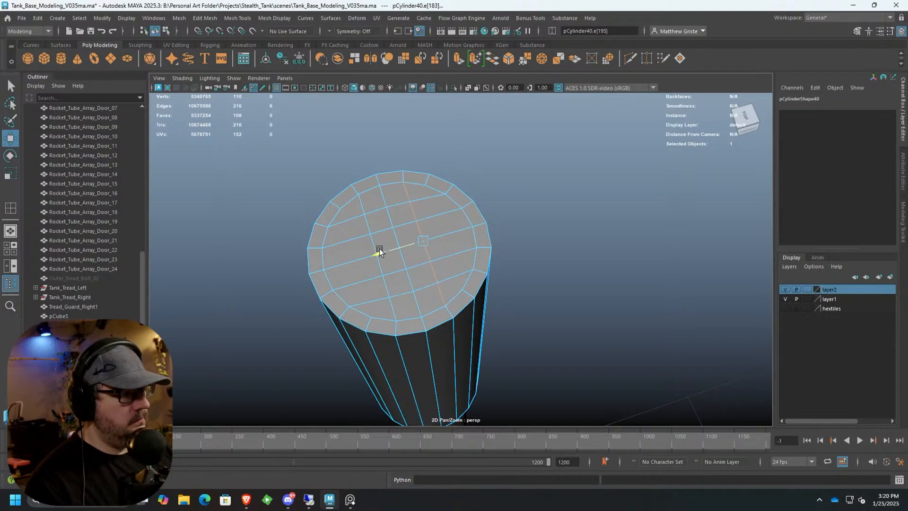
Extrude the central strip of faces across the top cap upward to form a raised tab.
ctrl+right_drag(380, 248, 378, 203)
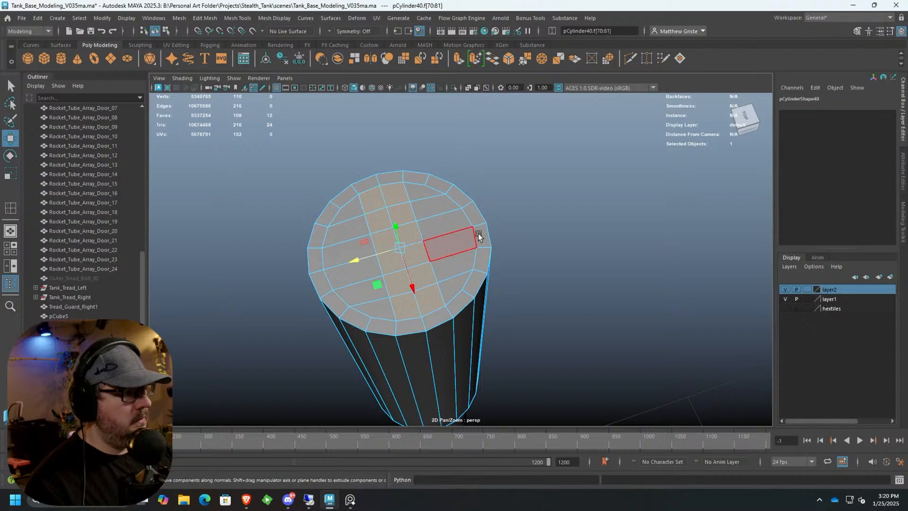
alt+drag(474, 237, 455, 72)
key(ctrl+e)
drag(367, 163, 389, 181)
Extrude the tab's top faces further upward in two tiers, each scaled narrower to taper the tab.
key(ctrl+e)
key(ctrl+z)
click(421, 126)
drag(453, 211, 447, 209)
key(ctrl+e)
drag(370, 150, 389, 157)
key(e)
key(r)
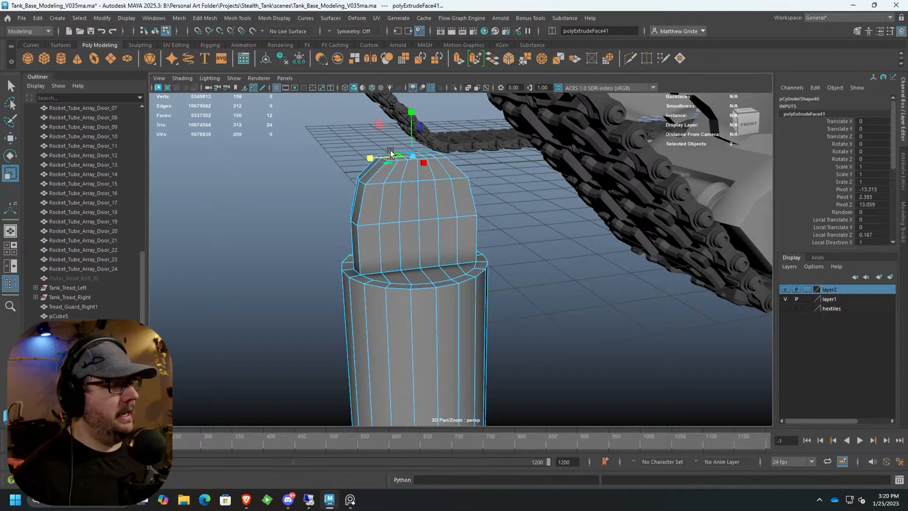
Examine the tabbed cylinder beside the tank's road wheels and suspension, close up and from a distance.
scroll(420, 260, down, 10)
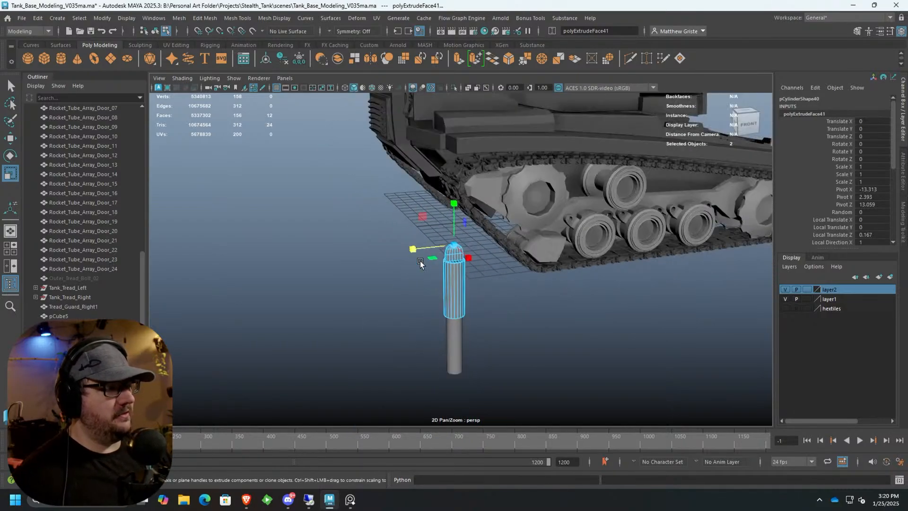
mouse_move(420, 260)
alt+mouse_down()
mouse_move(509, 237)
mouse_move(436, 262)
alt+mouse_up()
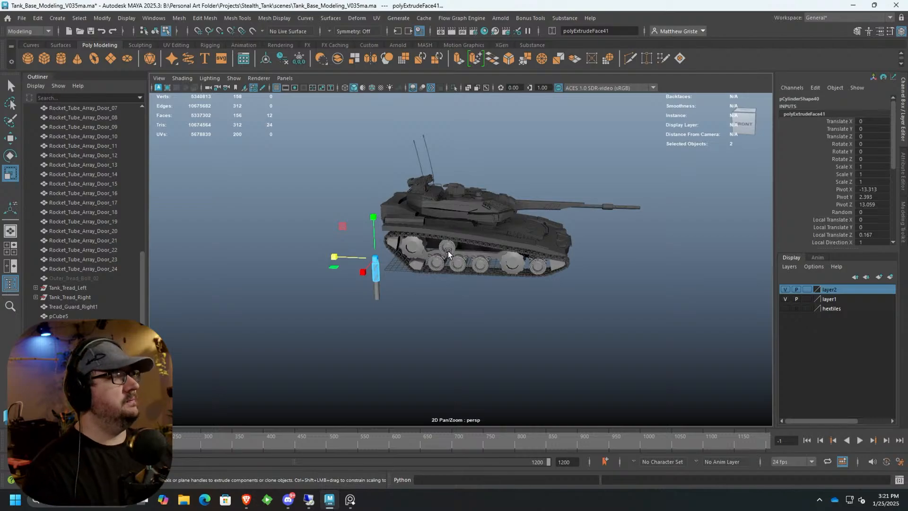
scroll(510, 262, up, 8)
mouse_move(551, 213)
alt+mouse_down()
mouse_move(484, 224)
mouse_move(551, 201)
alt+mouse_up()
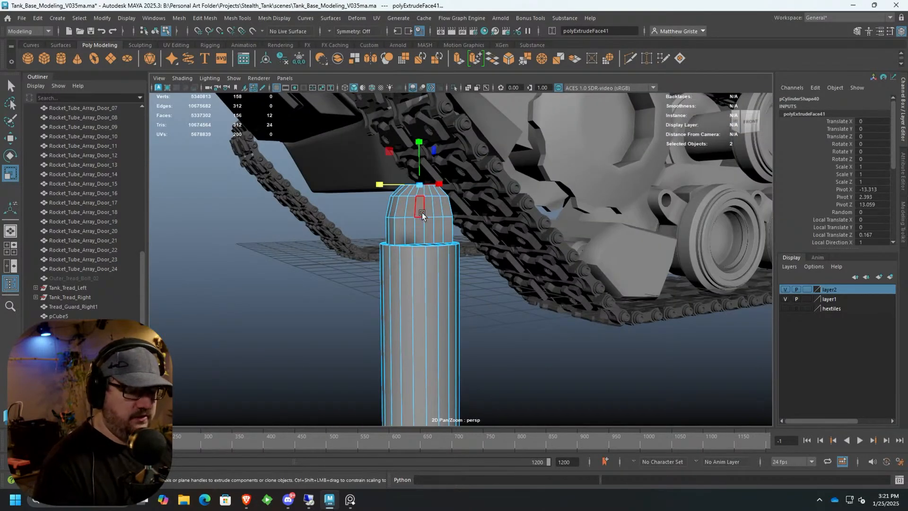
key(f)
scroll(448, 255, down, 4)
alt+drag(477, 260, 443, 272)
scroll(440, 250, down, 3)
alt+middle_drag(438, 235, 433, 178)
mouse_move(432, 178)
alt+mouse_down()
mouse_move(427, 148)
mouse_move(444, 181)
alt+mouse_up()
scroll(444, 180, up, 2)
right_drag(445, 178, 438, 220)
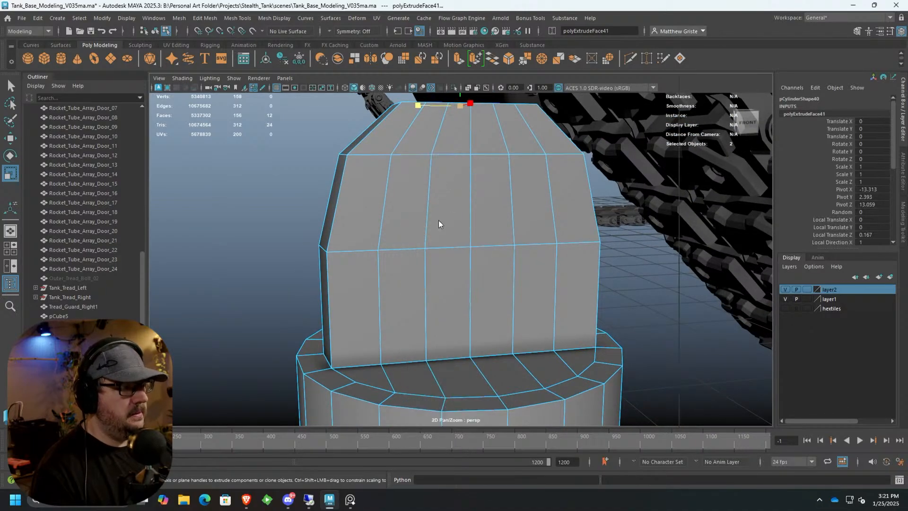
key(ctrl+a)
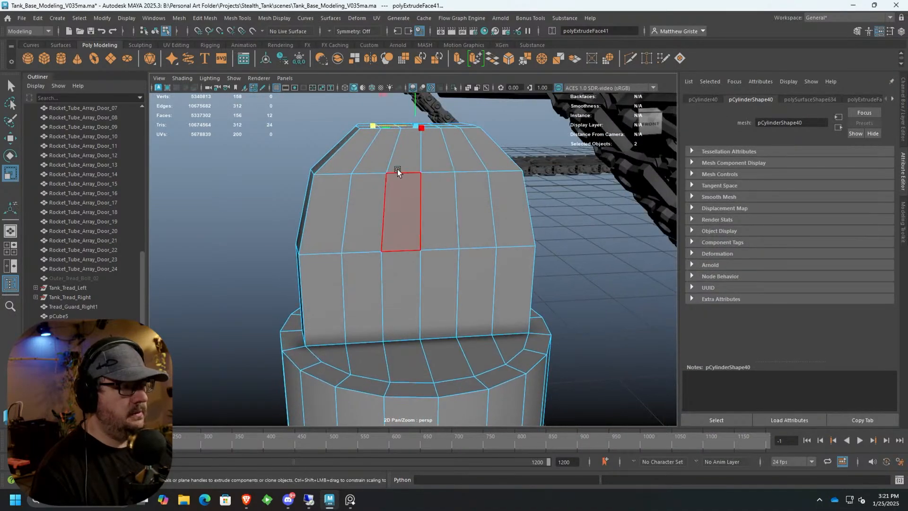
key(q)
right_click(391, 169)
key(shift+period)
key(shift+period)
key(shift+period)
key(shift+period)
In the front view, raise the inner vertices of the tab's top row above its two end corners.
right_drag(366, 155, 389, 143)
key(space)
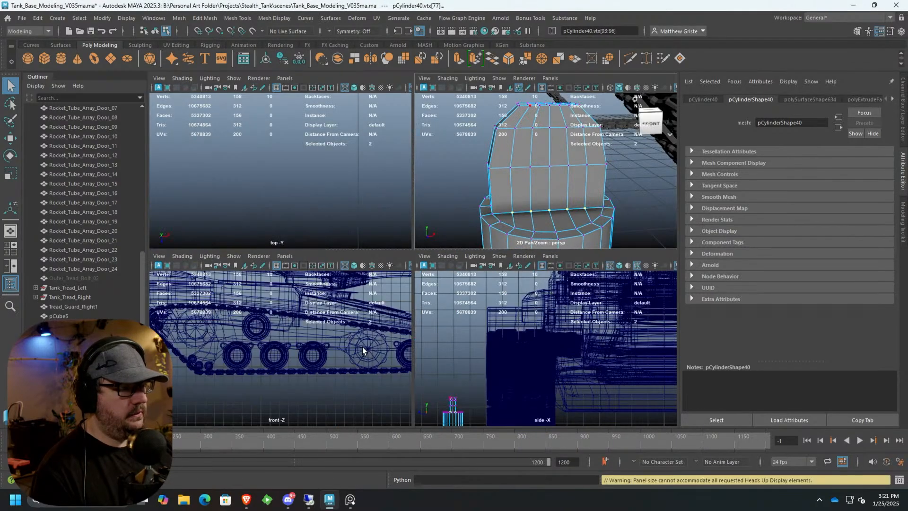
key(space)
scroll(322, 347, up, 10)
scroll(321, 208, up, 10)
drag(312, 136, 453, 188)
key(w)
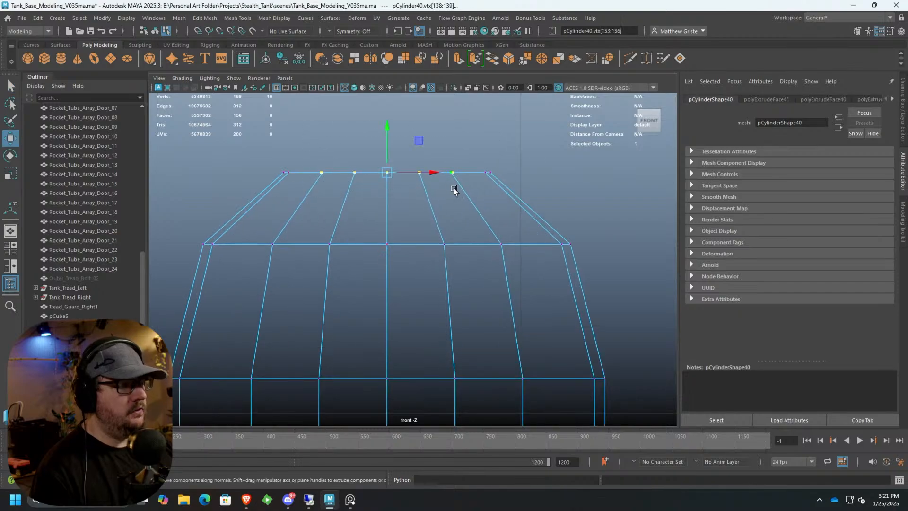
click(390, 117)
key(ctrl+z)
drag(387, 127, 392, 112)
Raise the three middle vertices of the top row further and the centre one highest, rounding the tab's top.
ctrl+drag(317, 146, 332, 171)
ctrl+drag(436, 144, 460, 179)
drag(390, 115, 390, 108)
drag(376, 142, 397, 164)
drag(389, 128, 390, 124)
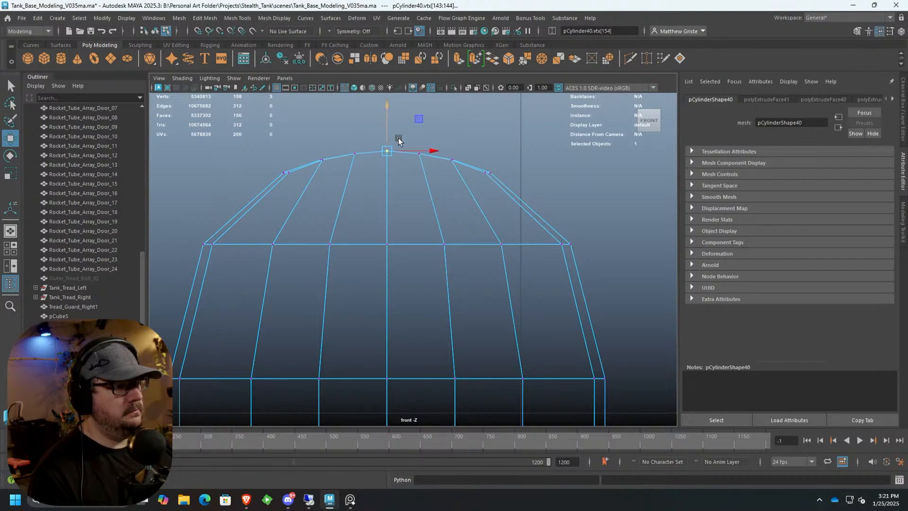
Extrude all faces on both flat sides of the tab and scale the new faces down to 0.633.
key(space)
right_drag(410, 180, 409, 195)
alt+drag(410, 195, 388, 194)
click(362, 159)
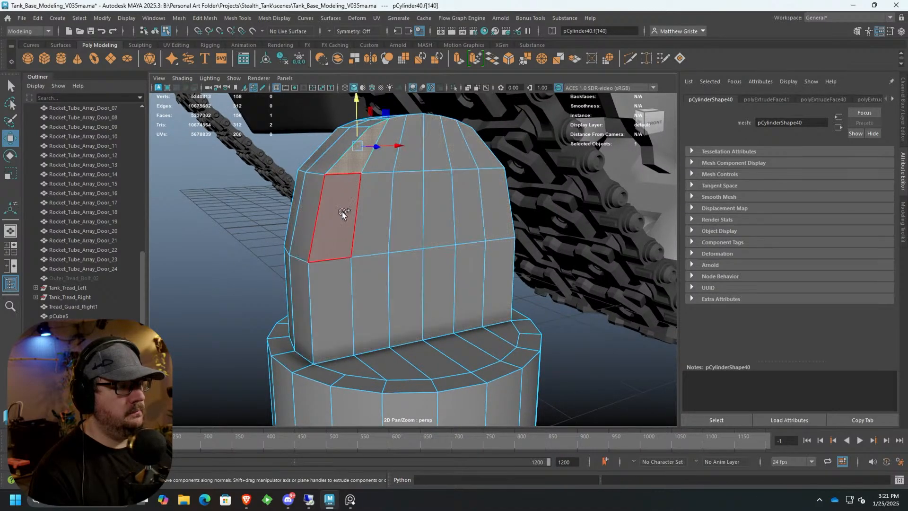
shift+drag(481, 162, 483, 164)
alt+drag(374, 251, 562, 251)
mouse_move(473, 208)
shift+mouse_down()
mouse_move(341, 134)
mouse_move(429, 178)
mouse_move(331, 274)
shift+mouse_up()
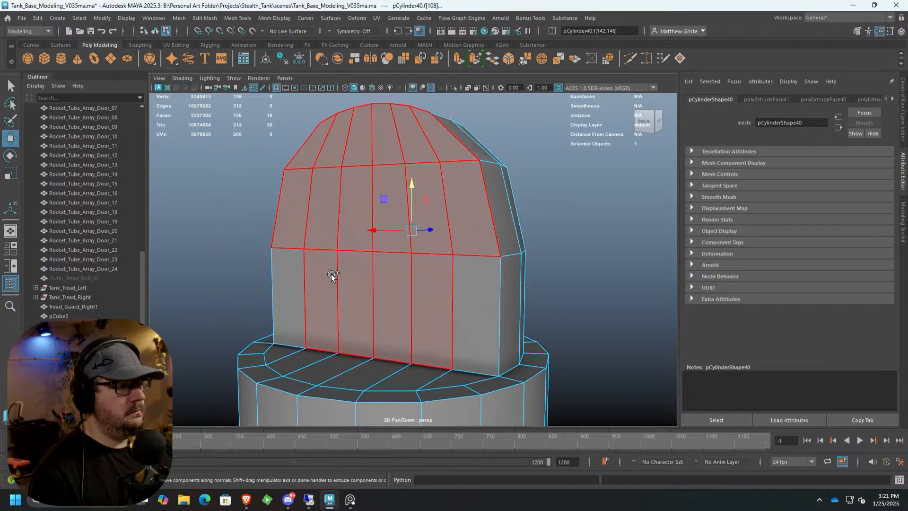
shift+drag(413, 292, 468, 289)
click(460, 56)
mouse_move(411, 293)
alt+mouse_down()
mouse_move(412, 246)
mouse_move(444, 249)
alt+mouse_up()
drag(495, 265, 484, 265)
key(ctrl+z)
click(555, 206)
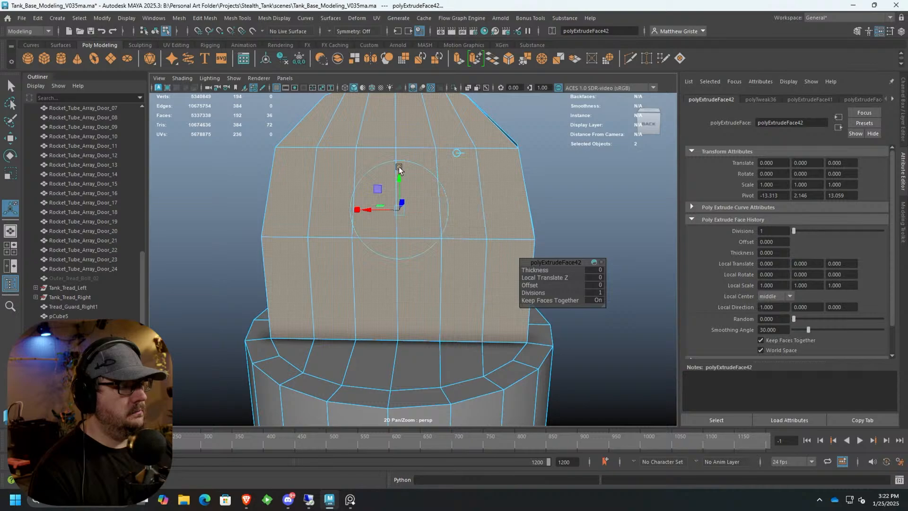
drag(400, 212, 369, 214)
key(r)
In the top view, scale the inset faces in depth until they sit flush with the tab's flat sides.
key(space)
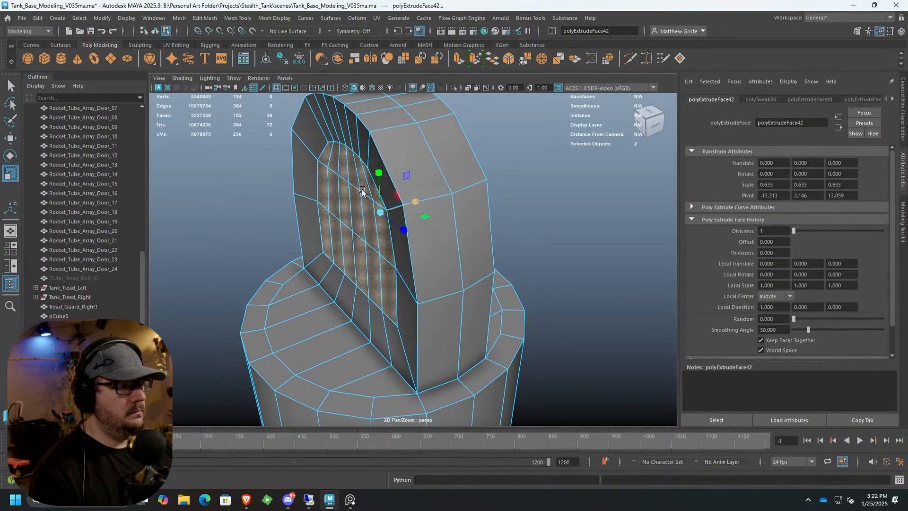
key(space)
key(f)
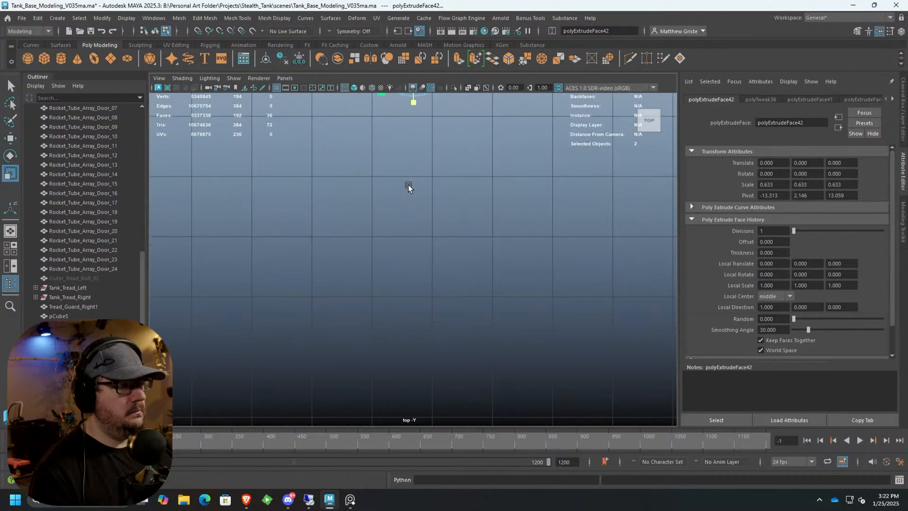
alt+right_drag(437, 263, 465, 263)
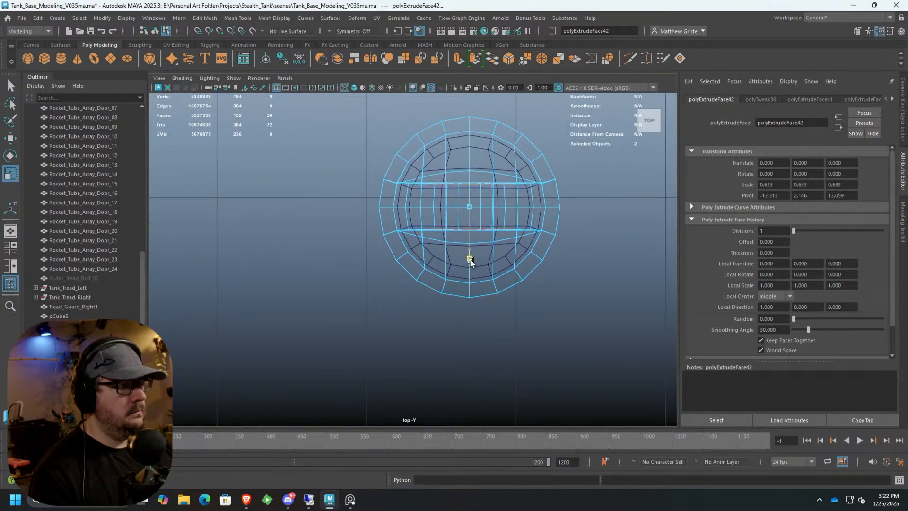
key(space)
key(space)
alt+drag(488, 172, 489, 205)
Circularize the inset faces on both sides of the tab.
click(228, 18)
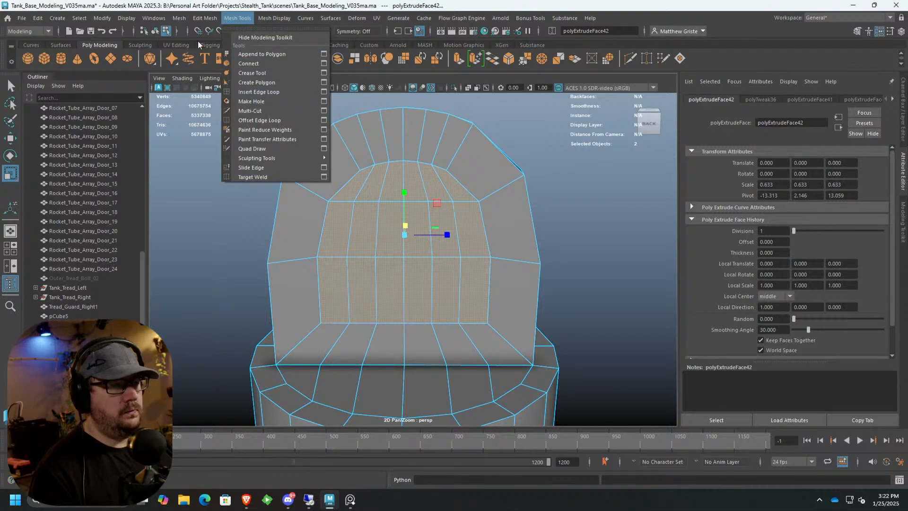
mouse_move(205, 18)
click(225, 72)
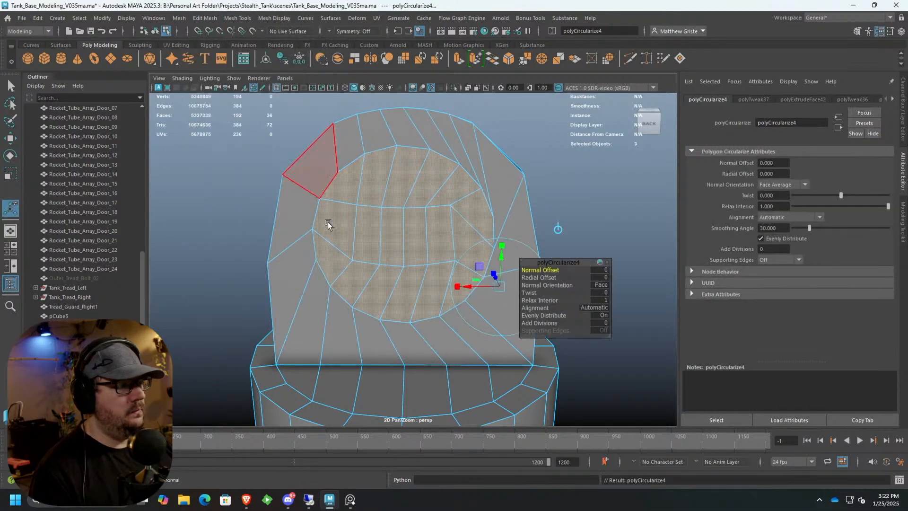
mouse_move(459, 254)
alt+mouse_down()
mouse_move(468, 254)
mouse_move(462, 248)
alt+mouse_up()
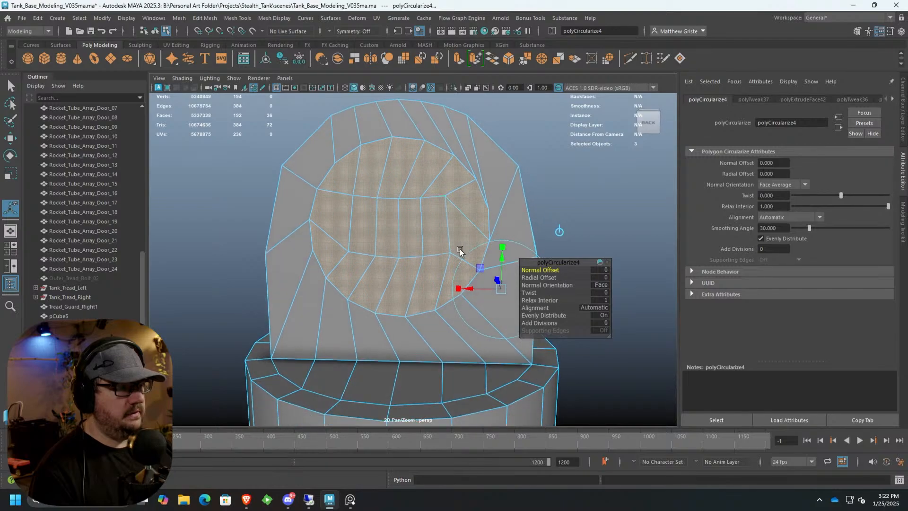
In the front view, flatten the two interior vertex rows of the circle into straight horizontal lines.
scroll(421, 196, up, 4)
right_drag(359, 217, 355, 189)
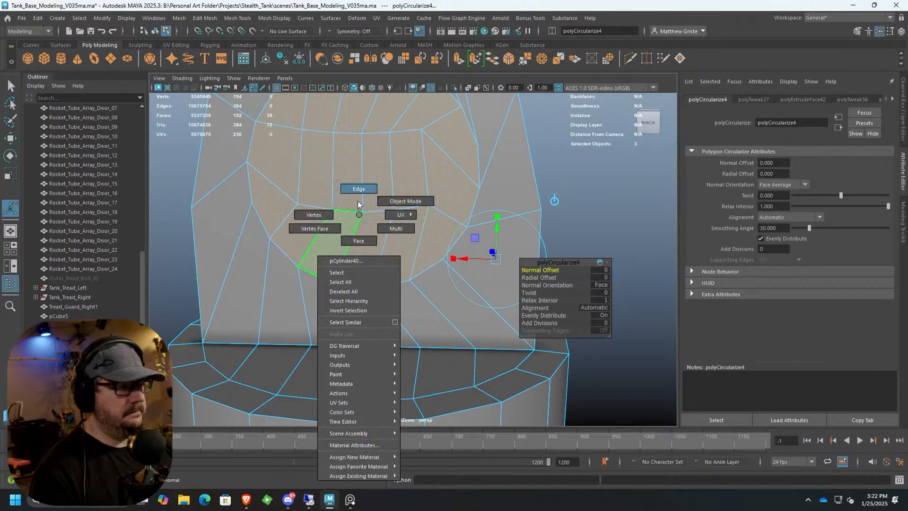
click(366, 201)
key(space)
key(space)
scroll(335, 347, up, 3)
right_drag(357, 218, 312, 218)
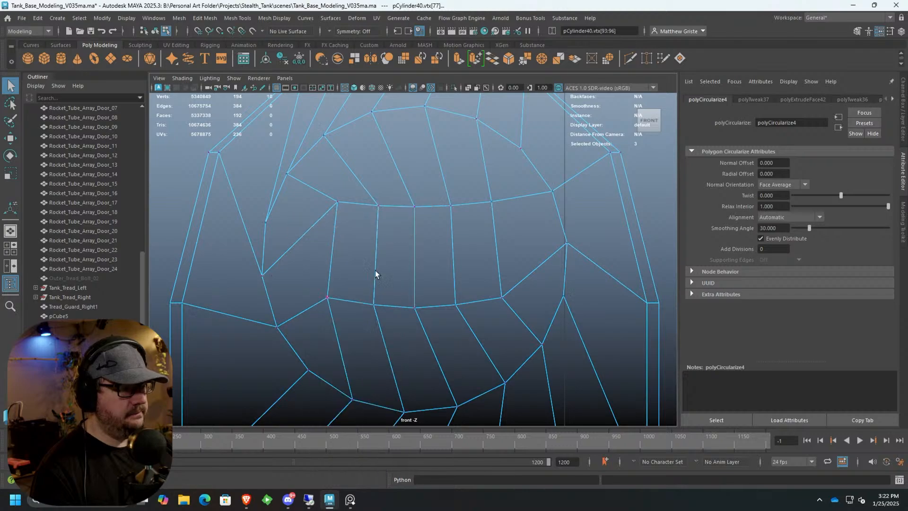
drag(510, 282, 517, 283)
key(r)
drag(394, 223, 394, 257)
drag(297, 137, 508, 215)
middle_drag(405, 148, 399, 194)
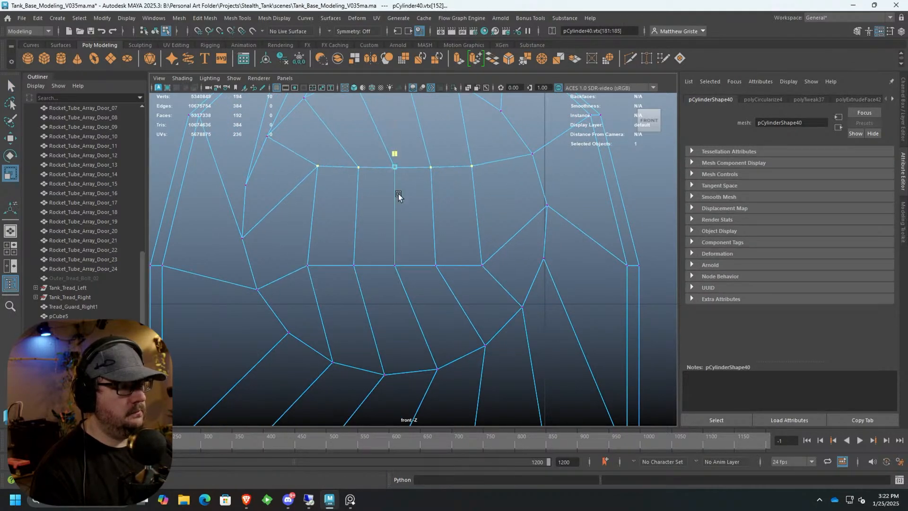
Select the circle's faces on both sides and rotate them to line up with the tab's surrounding edges.
right_drag(376, 156, 374, 167)
scroll(373, 167, down, 5)
scroll(430, 239, up, 8)
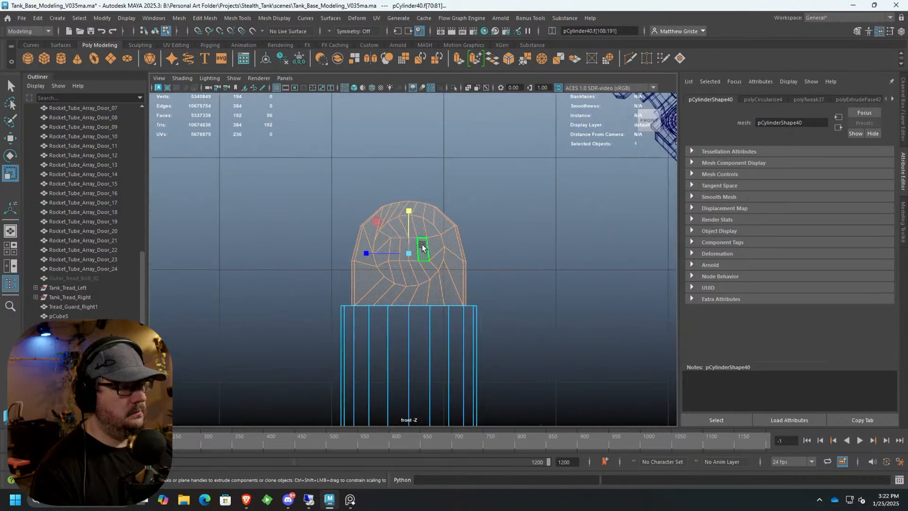
key(ctrl+less)
key(e)
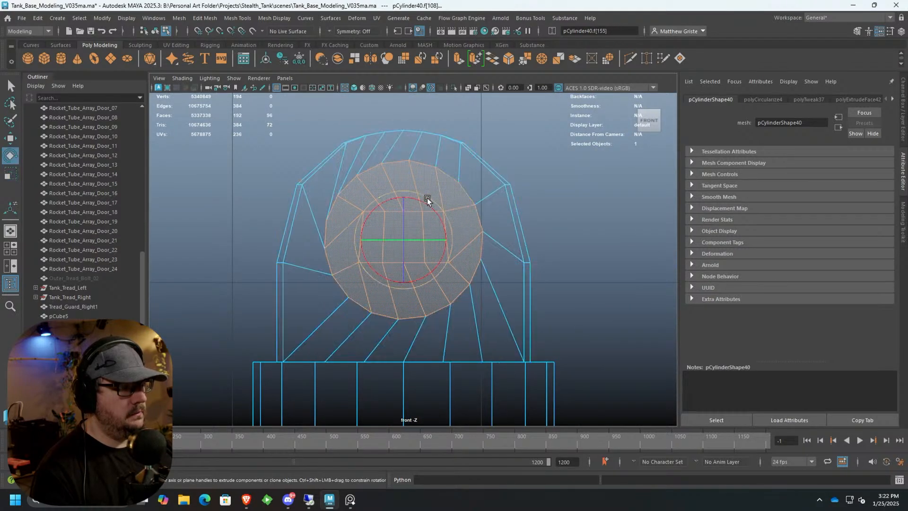
drag(424, 200, 441, 205)
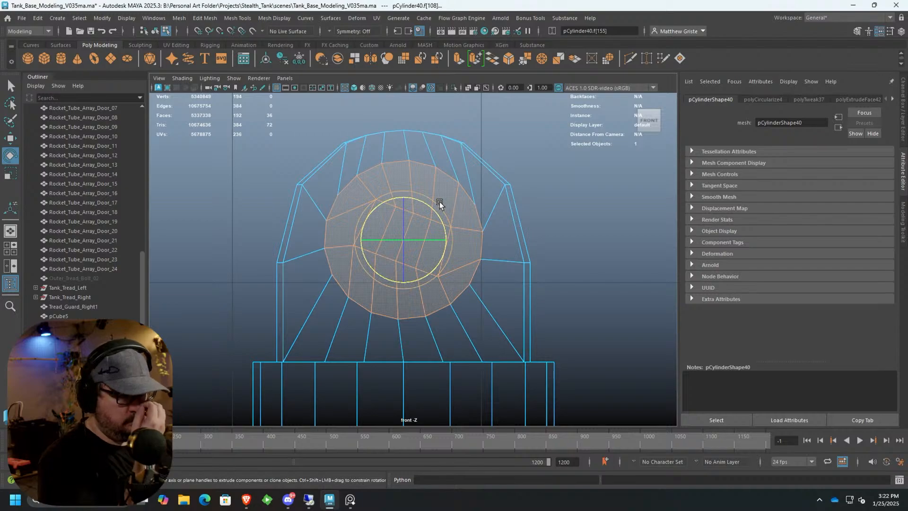
Select the four tilted centre faces on each side of the tab and rotate them back to horizontal within the circle.
click(433, 188)
scroll(388, 227, up, 3)
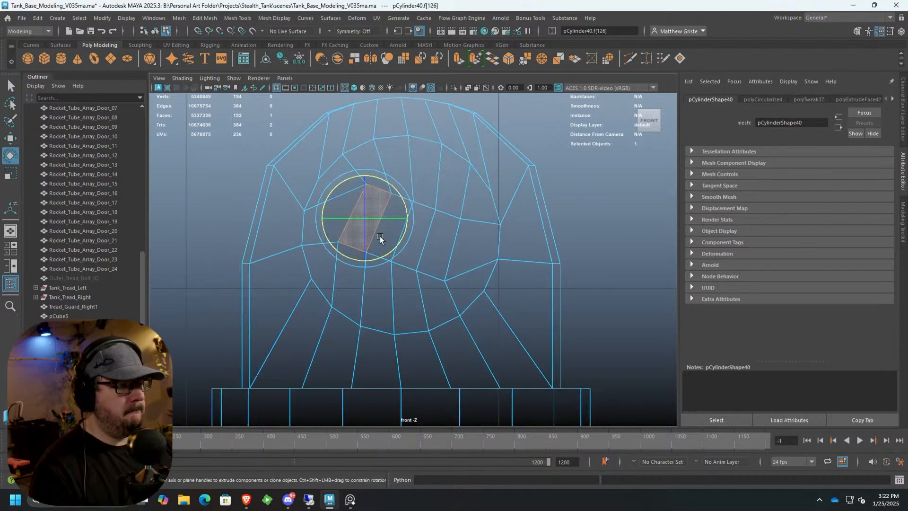
click(435, 252)
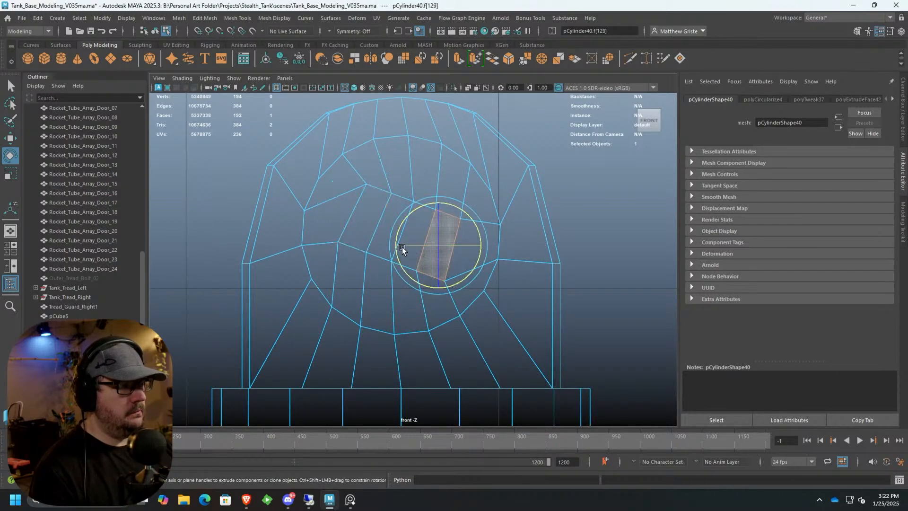
scroll(402, 246, up, 2)
shift+click(396, 251)
shift+click(369, 232)
shift+click(345, 213)
drag(426, 193, 407, 205)
drag(314, 182, 342, 199)
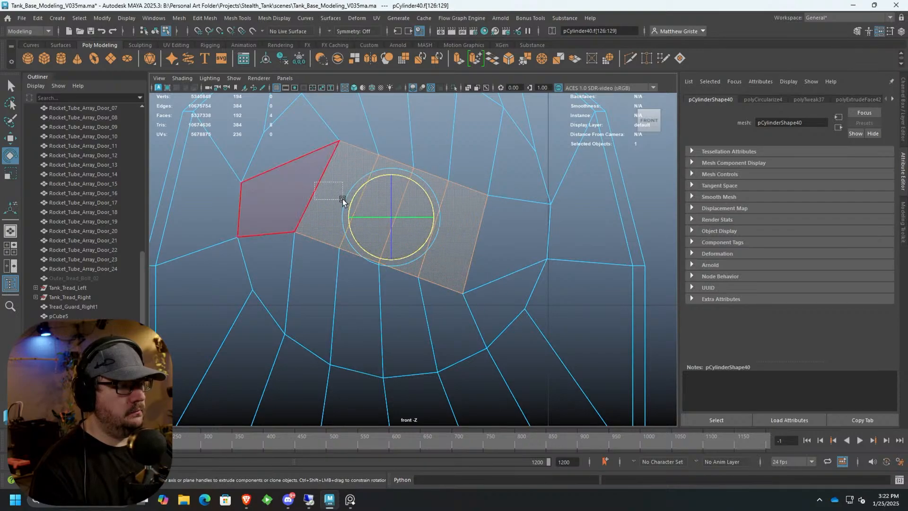
drag(463, 238, 464, 238)
key(ctrl+z)
key(ctrl+z)
key(ctrl+z)
key(ctrl+z)
Scale the levelled centre faces vertically into a thinner strip inside the circle.
right_click(396, 160)
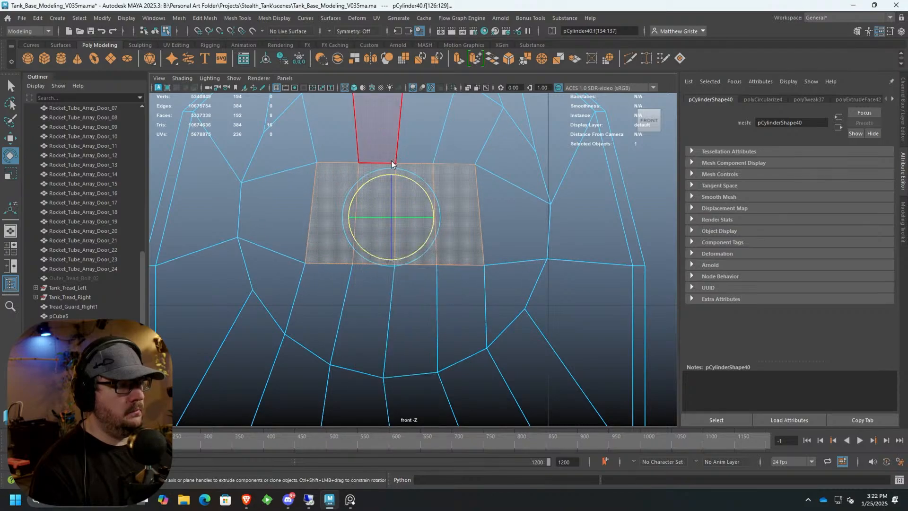
key(r)
drag(390, 160, 394, 198)
scroll(419, 186, down, 8)
alt+middle_drag(419, 185, 414, 205)
scroll(407, 258, up, 5)
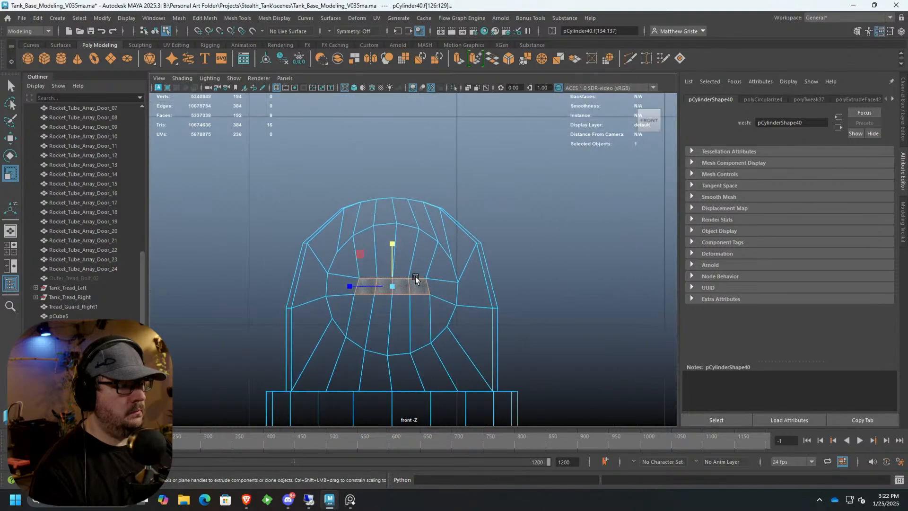
scroll(418, 276, up, 2)
alt+middle_drag(418, 276, 441, 231)
key(space)
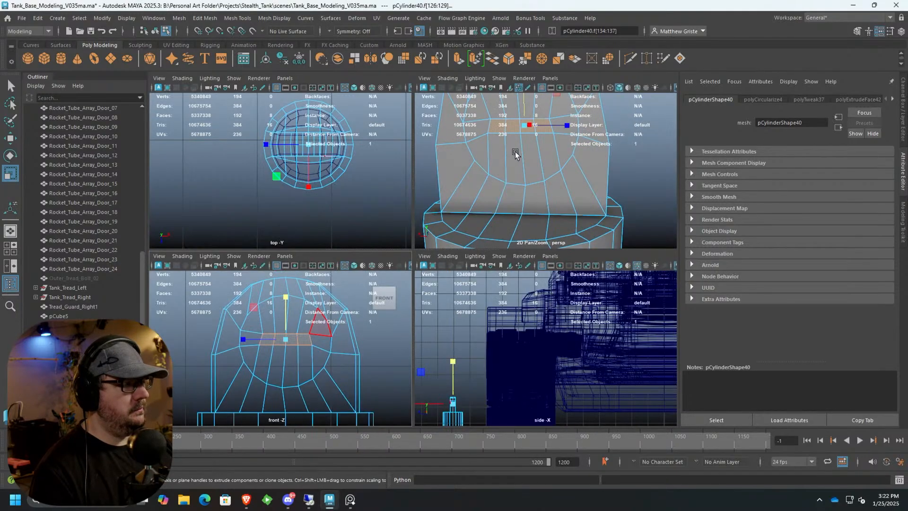
Select the circle's faces on both sides of the tab, extrude them and scale the extrusion uniformly to 0.617.
key(space)
right_drag(404, 159, 405, 197)
alt+middle_drag(404, 195, 428, 218)
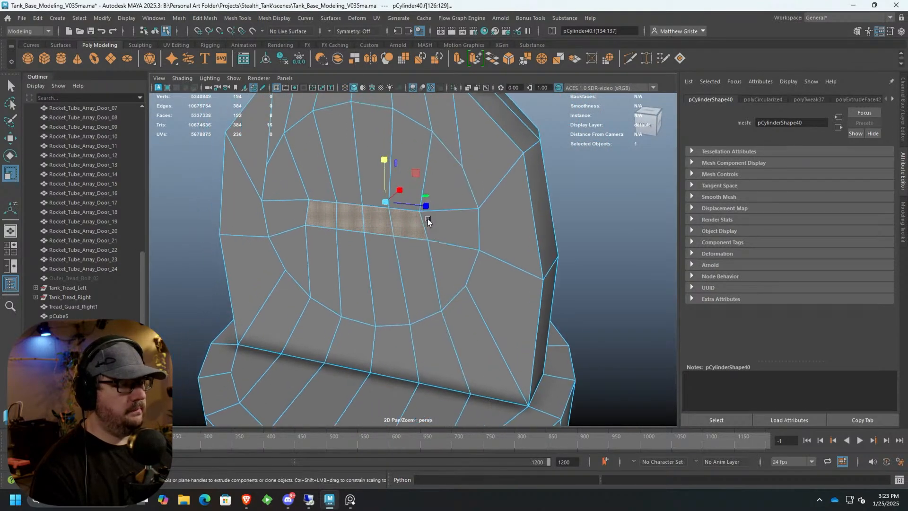
mouse_move(435, 262)
alt+mouse_down()
mouse_move(464, 256)
mouse_move(431, 237)
mouse_move(449, 262)
alt+mouse_up()
click(463, 255)
key(space)
key(space)
key(space)
key(space)
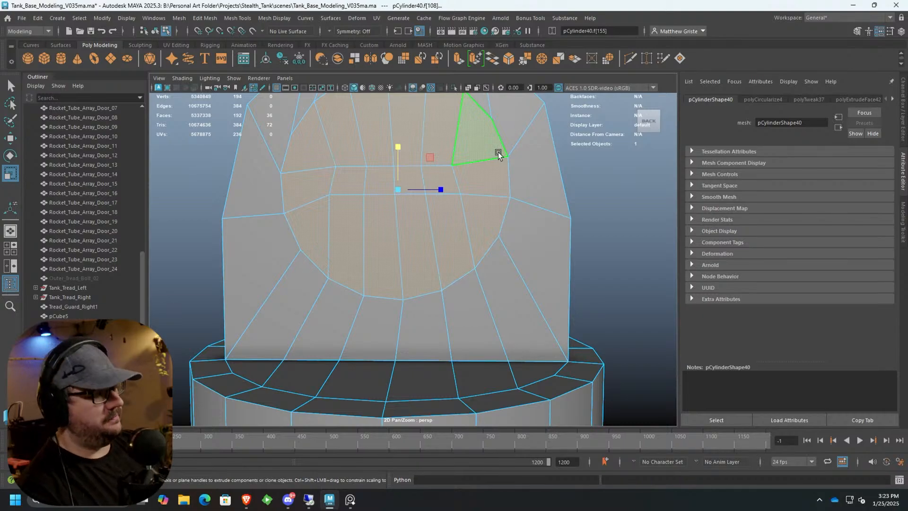
scroll(499, 151, down, 3)
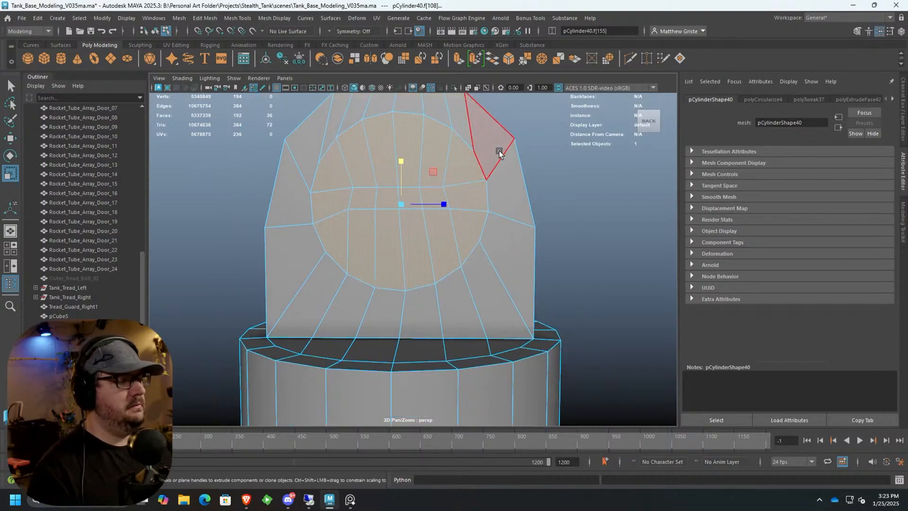
alt+middle_drag(499, 150, 477, 195)
alt+drag(477, 195, 462, 144)
key(ctrl+e)
scroll(371, 179, up, 3)
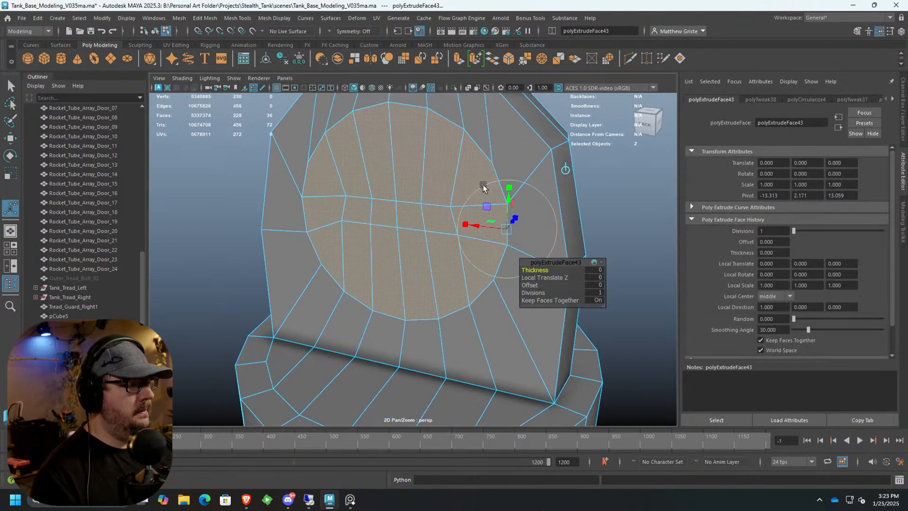
drag(504, 231, 501, 222)
key(ctrl+z)
click(563, 174)
drag(422, 204, 409, 203)
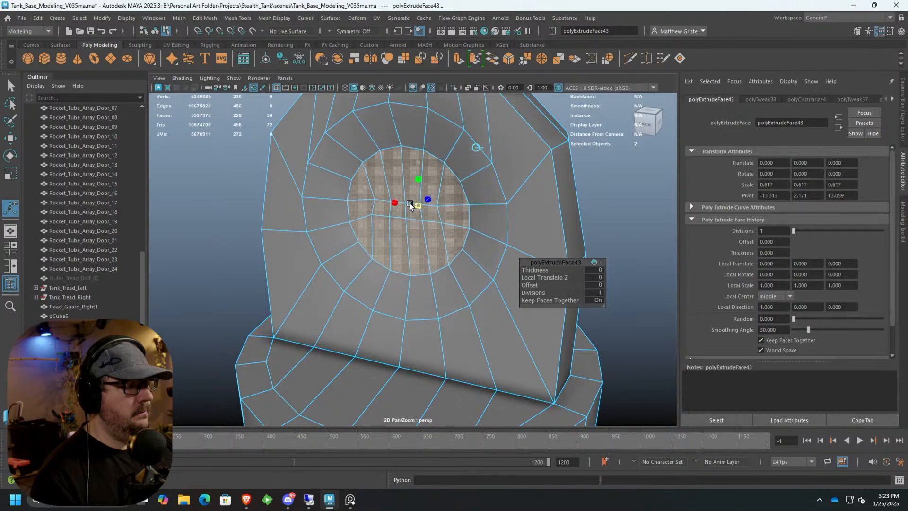
In the top view, scale the inset circle faces along the tab's thickness to bring them level with its sides.
key(r)
key(space)
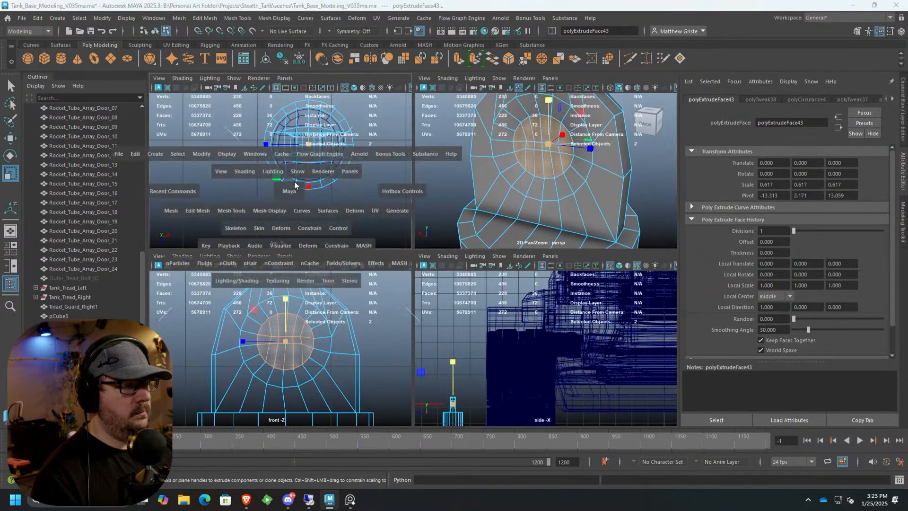
key(space)
drag(461, 228, 461, 264)
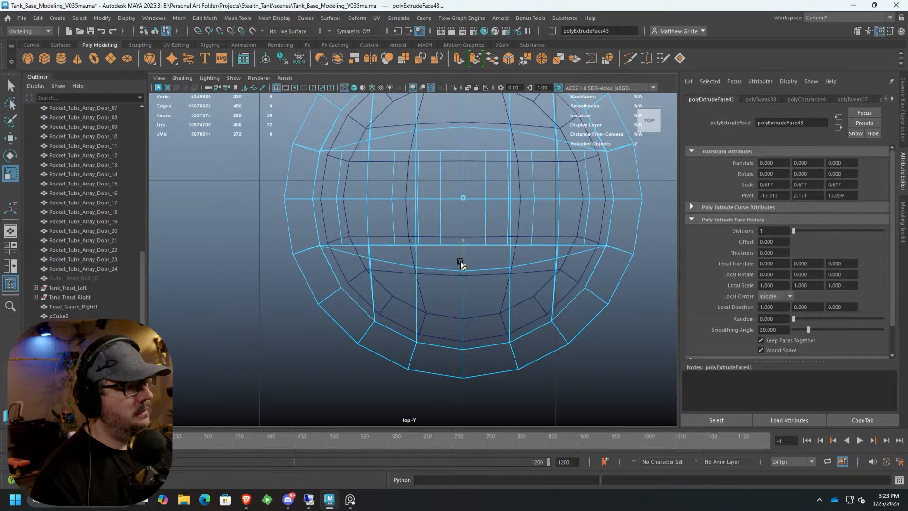
Extrude the inset circle faces inward by -0.106 and delete them to open a hole through the tab.
key(space)
key(space)
alt+drag(515, 195, 421, 205)
alt+drag(461, 148, 472, 219)
key(ctrl+e)
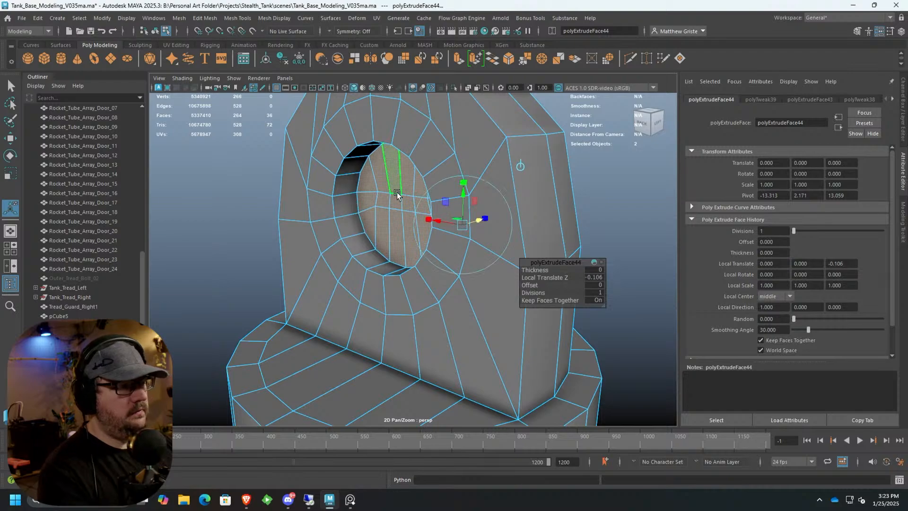
key(Delete)
Select the two open edge loops inside the hole and sew them together with a tolerance of 1.
scroll(361, 206, up, 7)
right_drag(324, 218, 333, 174)
double_click(332, 177)
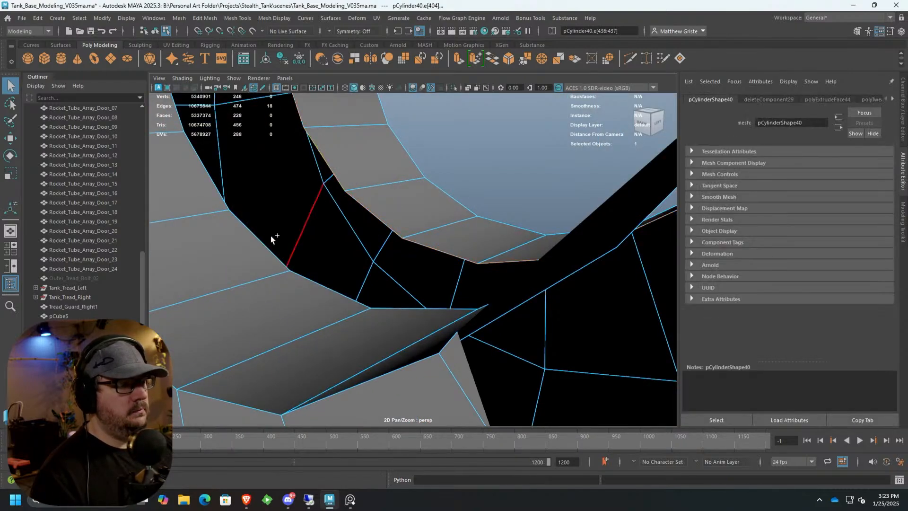
alt+drag(259, 248, 455, 157)
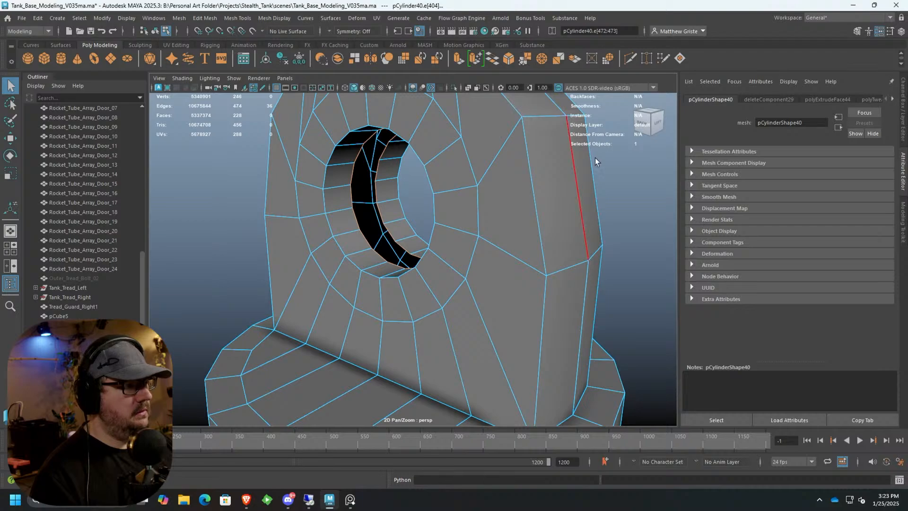
key(ctrl+m)
drag(536, 270, 587, 270)
alt+drag(331, 153, 415, 122)
right_click(417, 121)
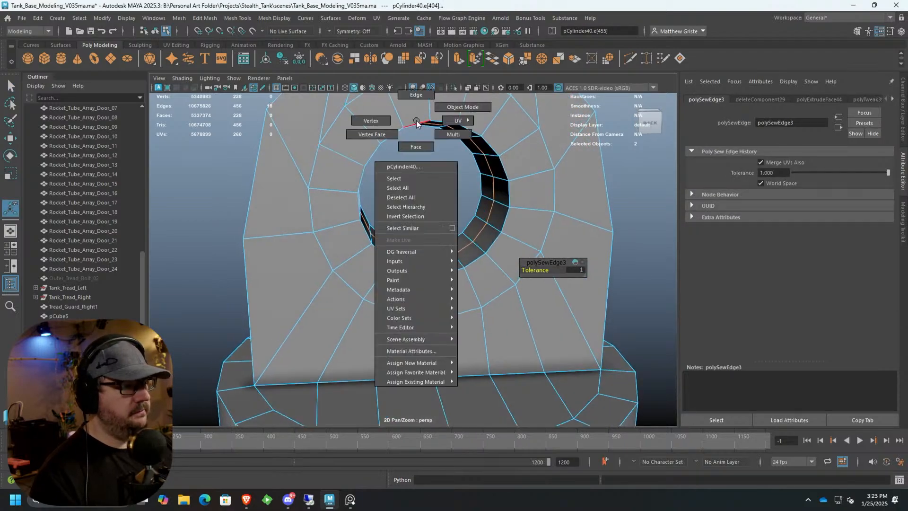
Bevel the hole's rim edge loops on both sides of the tab with Chamfer off and a fraction of 0.1.
right_drag(416, 121, 441, 109)
scroll(442, 109, up, 3)
alt+middle_drag(441, 109, 385, 172)
right_drag(328, 166, 328, 144)
click(328, 143)
alt+drag(330, 152, 276, 180)
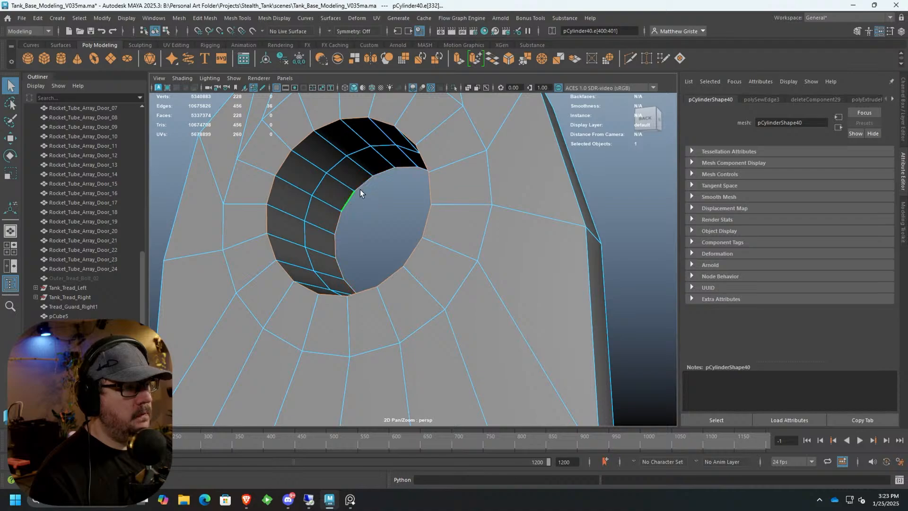
double_click(508, 60)
click(667, 229)
click(509, 64)
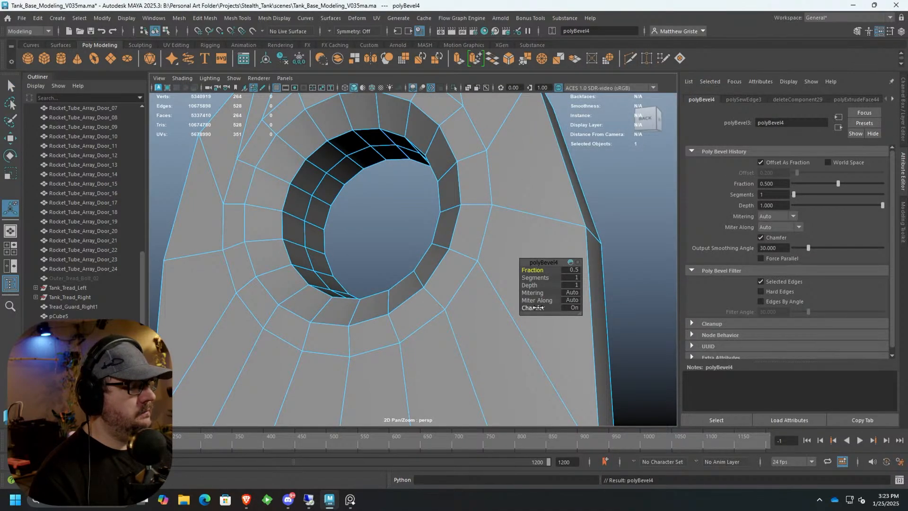
drag(548, 314, 481, 294)
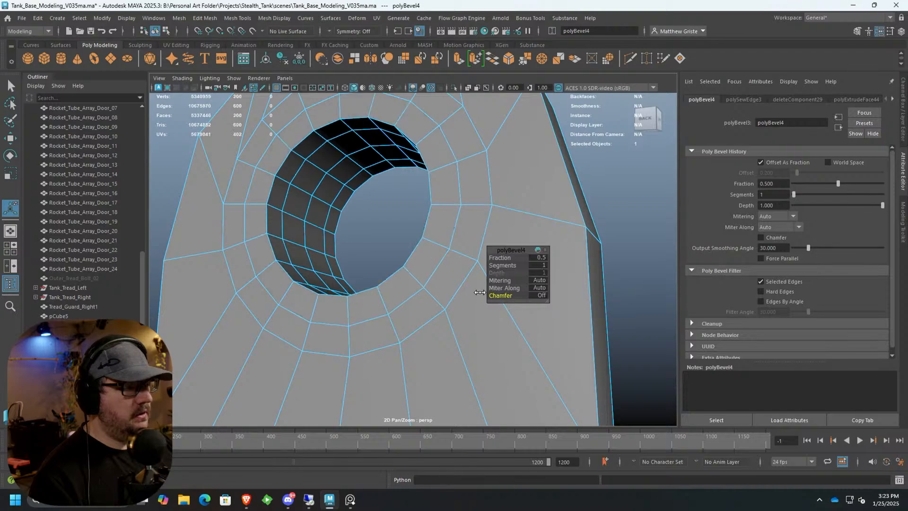
drag(496, 256, 487, 256)
mouse_move(296, 178)
alt+mouse_down()
mouse_move(329, 189)
mouse_move(345, 177)
mouse_move(426, 176)
mouse_move(379, 186)
mouse_move(400, 198)
mouse_move(307, 200)
mouse_move(304, 150)
mouse_move(286, 180)
alt+mouse_up()
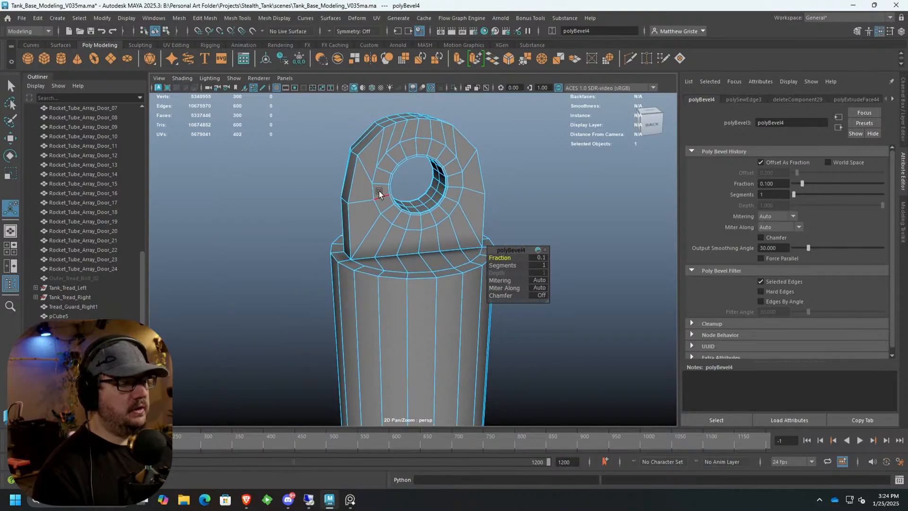
Try to insert a supporting edge loop along the tab's narrow side with the Insert Edge Loop tool.
alt+drag(263, 245, 550, 233)
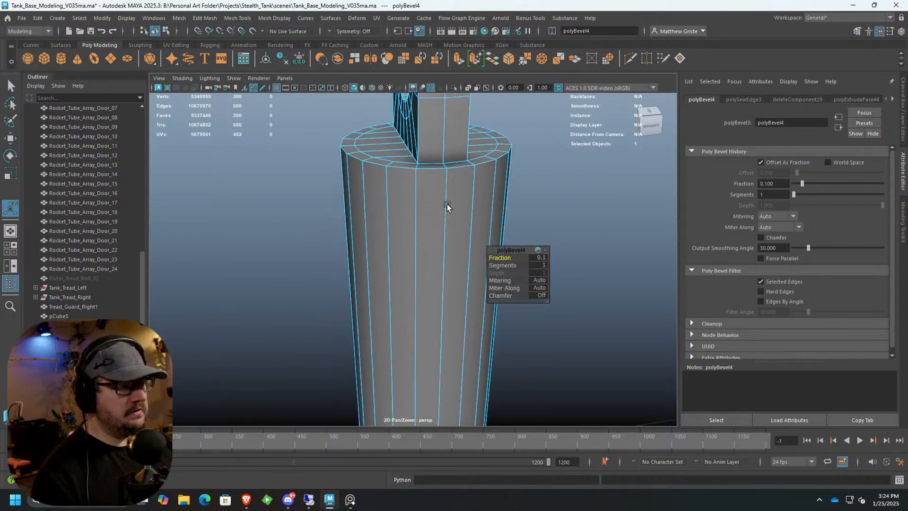
alt+drag(430, 232, 406, 132)
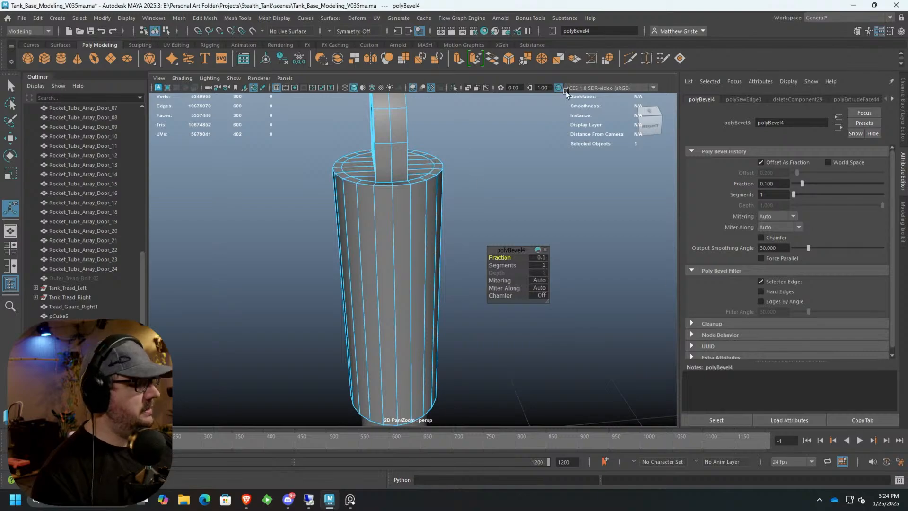
click(265, 18)
mouse_move(237, 18)
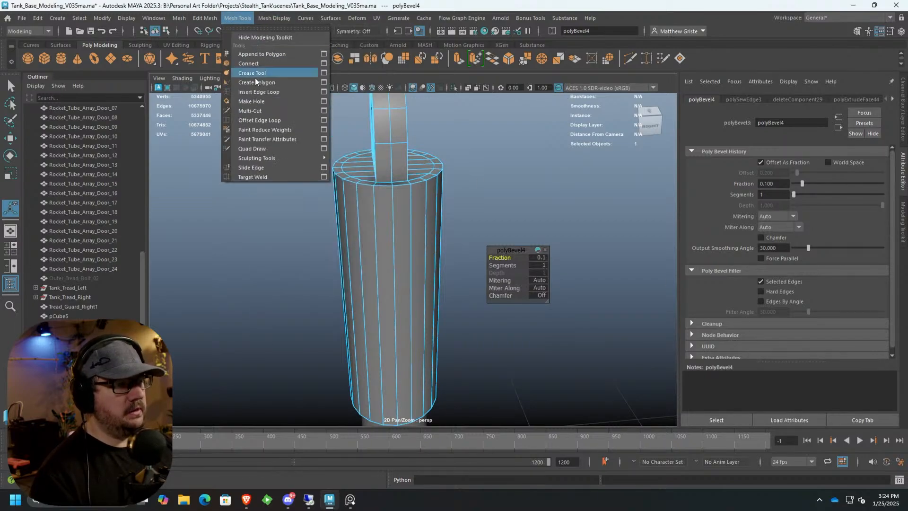
click(258, 91)
click(378, 104)
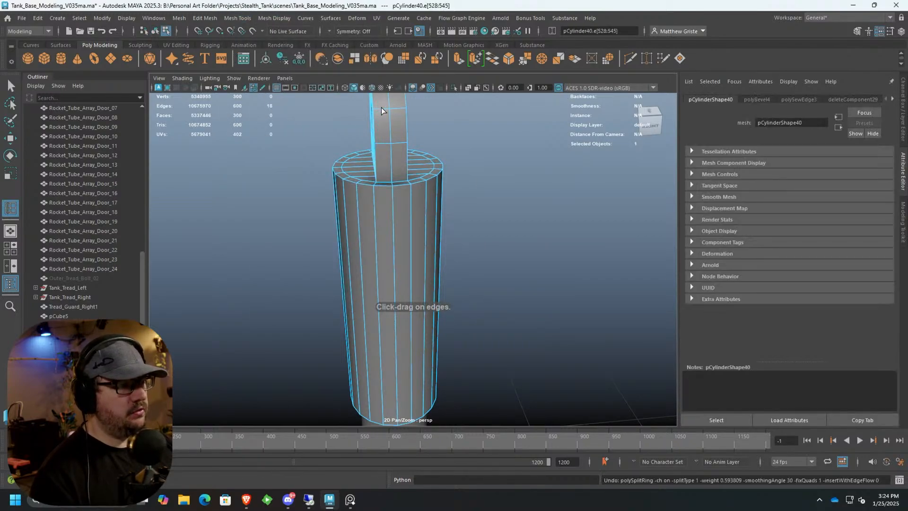
alt+drag(379, 122, 430, 217)
alt+middle_drag(381, 191, 450, 156)
scroll(450, 156, up, 2)
alt+drag(450, 156, 379, 168)
Preview the cylinder smoothed, delete the inserted edge loop and return to the unsmoothed display.
key(3)
scroll(490, 202, up, 5)
scroll(470, 183, up, 2)
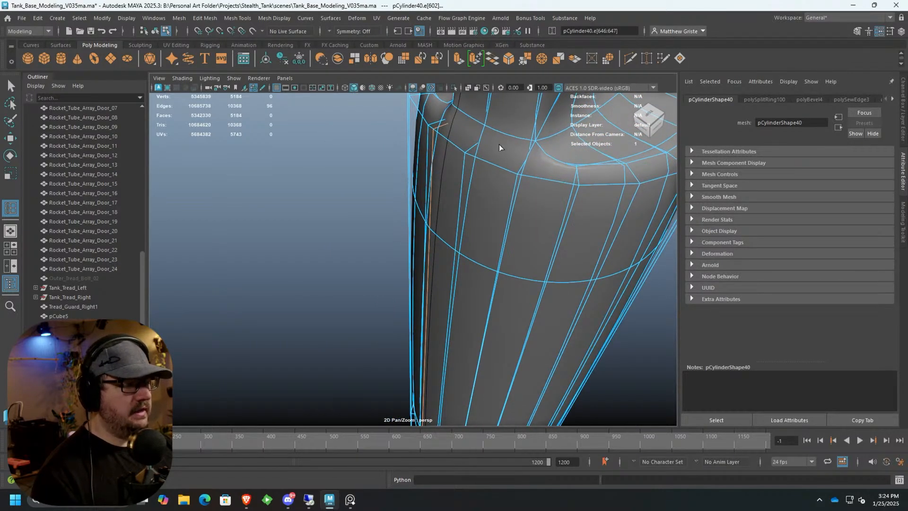
key(ctrl+Delete)
alt+drag(475, 192, 486, 172)
key(1)
Insert an edge loop around the cylinder's top rim with the Multi-Cut tool.
scroll(483, 171, down, 2)
alt+middle_drag(482, 172, 435, 254)
scroll(436, 253, up, 4)
mouse_move(436, 254)
alt+mouse_down()
mouse_move(336, 270)
mouse_move(491, 273)
mouse_move(438, 248)
alt+mouse_up()
scroll(353, 261, up, 3)
scroll(438, 248, up, 3)
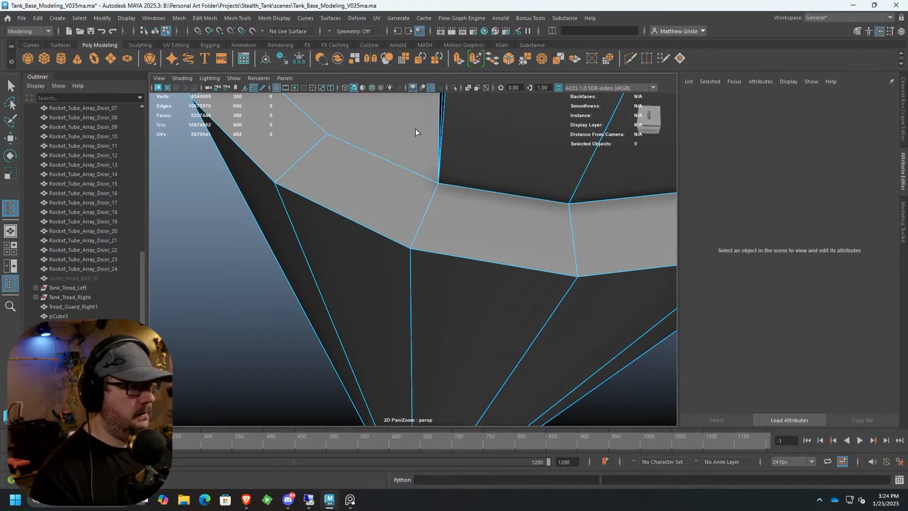
click(903, 221)
click(806, 378)
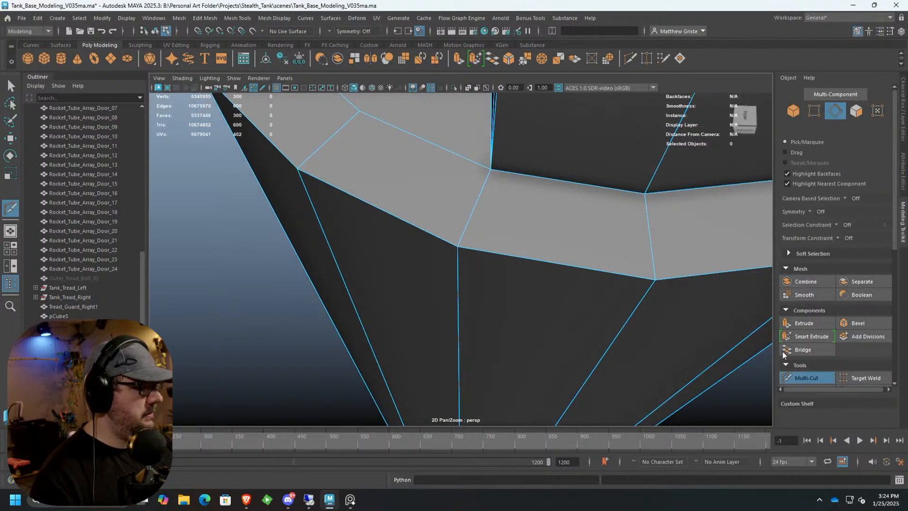
ctrl+click(475, 193)
Start a Multi-Cut line at the tab's base and run it up the narrow side, close to the corner edge.
scroll(477, 191, down, 4)
alt+drag(477, 191, 576, 194)
scroll(518, 200, down, 5)
alt+drag(518, 200, 513, 113)
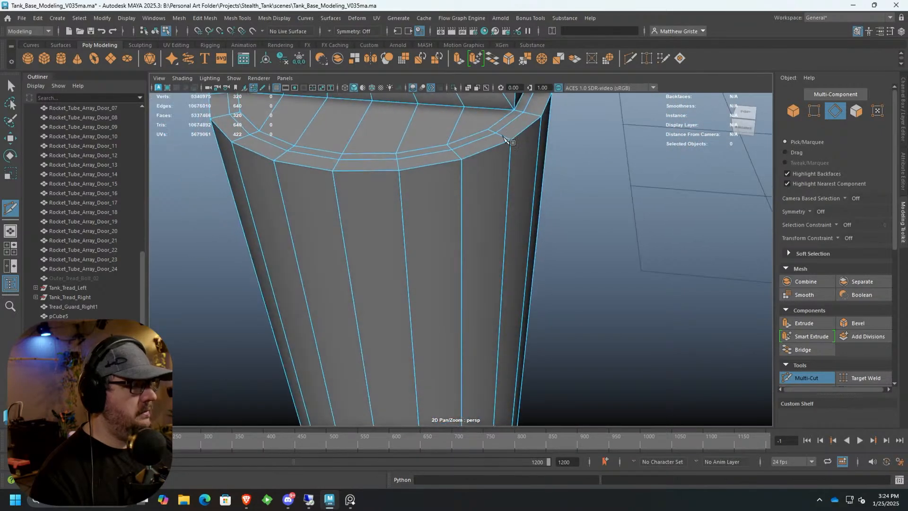
alt+middle_drag(513, 114, 482, 240)
alt+drag(482, 239, 390, 210)
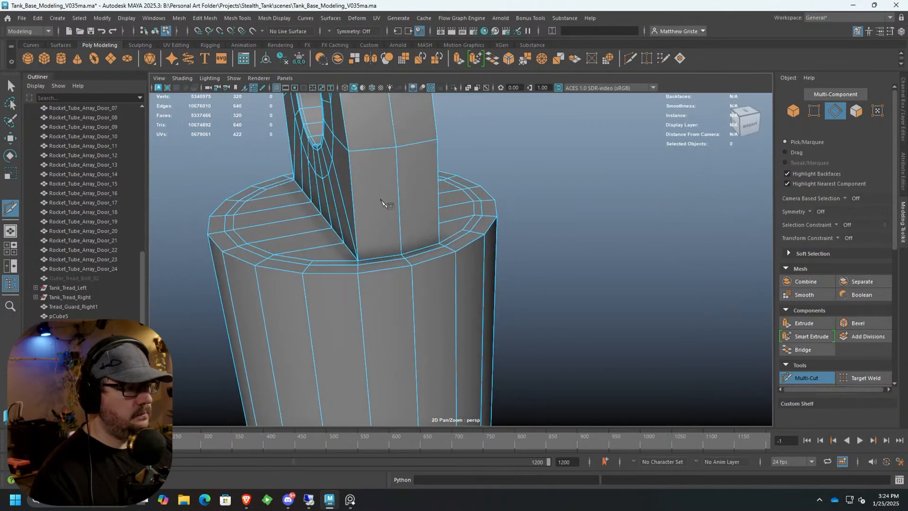
alt+middle_drag(356, 151, 415, 251)
scroll(415, 250, up, 2)
alt+middle_drag(428, 299, 455, 187)
scroll(450, 236, up, 4)
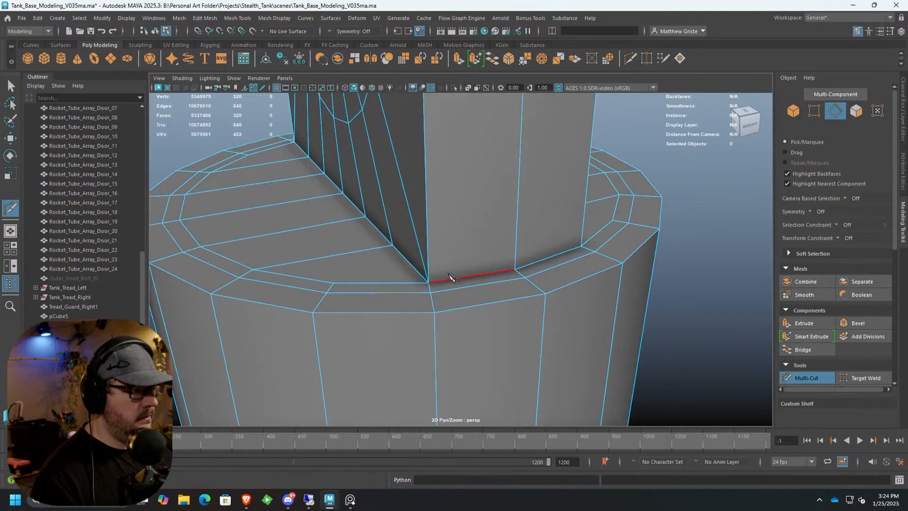
click(439, 280)
scroll(487, 294, down, 5)
alt+drag(487, 294, 449, 249)
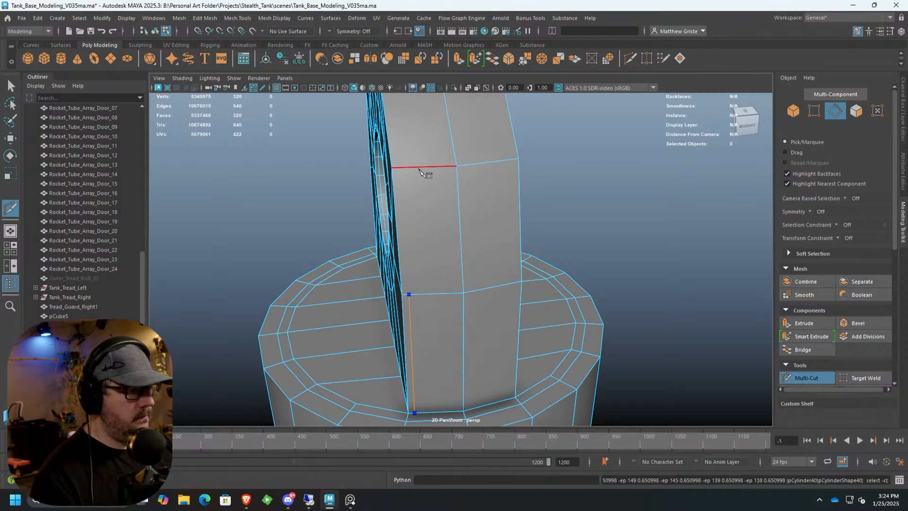
click(402, 168)
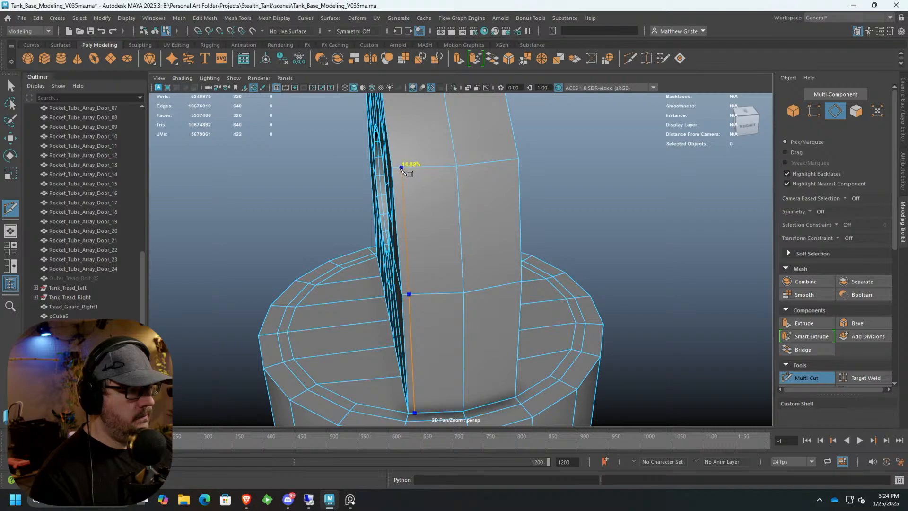
Continue the cut over the tab's rounded top and down the opposite narrow side to the base, and apply it.
alt+drag(402, 171, 433, 286)
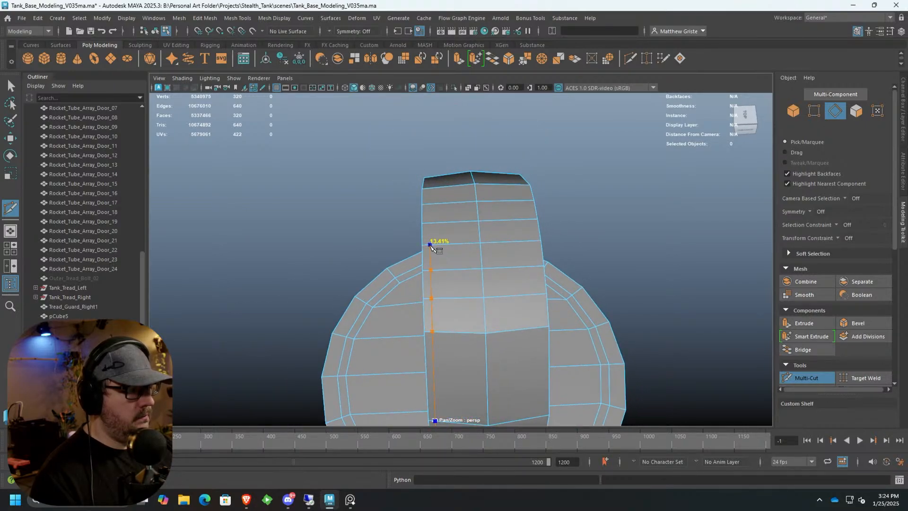
alt+drag(416, 251, 487, 189)
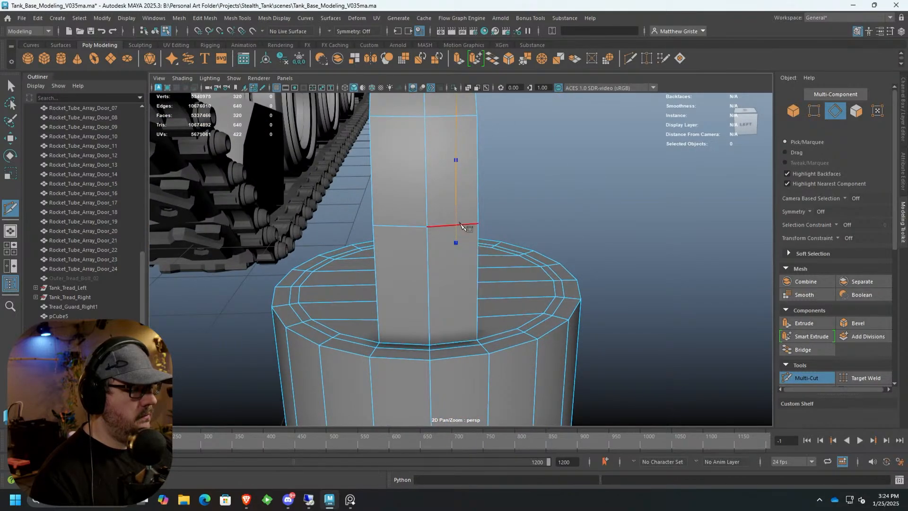
alt+middle_drag(461, 276, 456, 207)
scroll(457, 207, up, 2)
alt+drag(456, 207, 470, 286)
scroll(470, 287, up, 5)
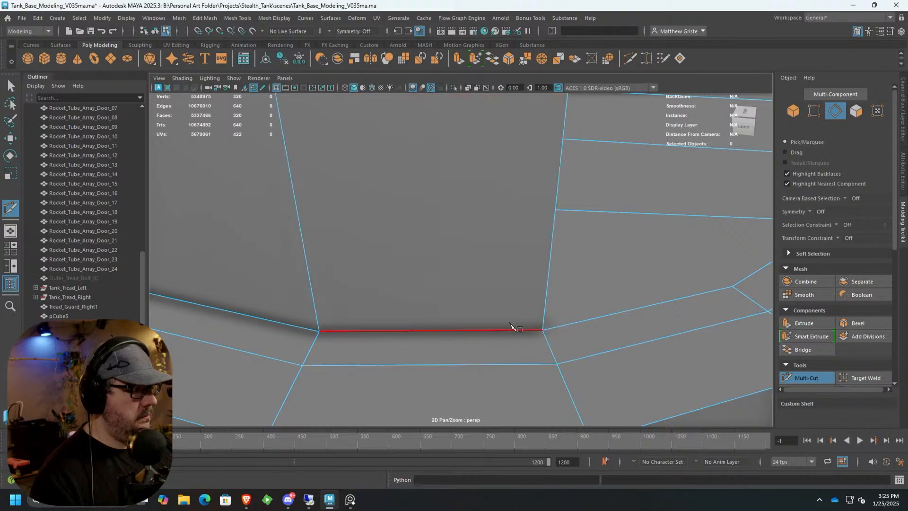
scroll(525, 327, down, 6)
alt+drag(541, 316, 481, 300)
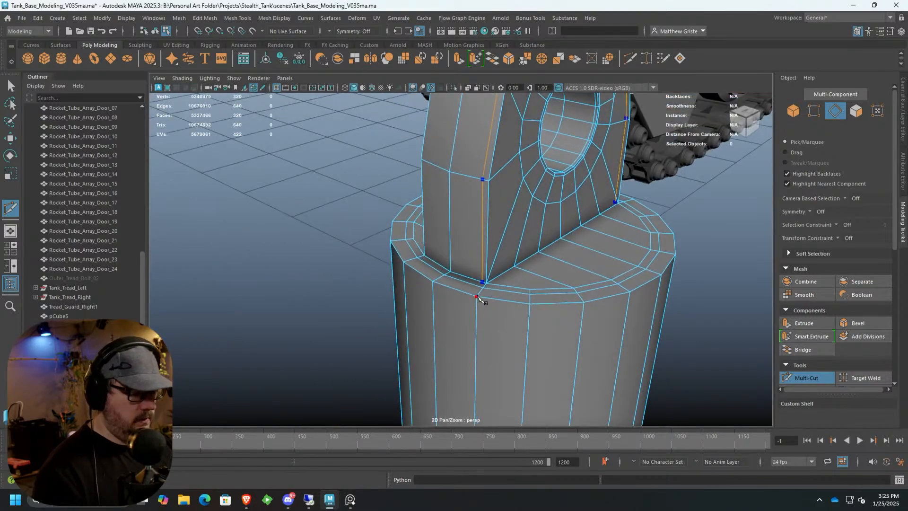
key(Return)
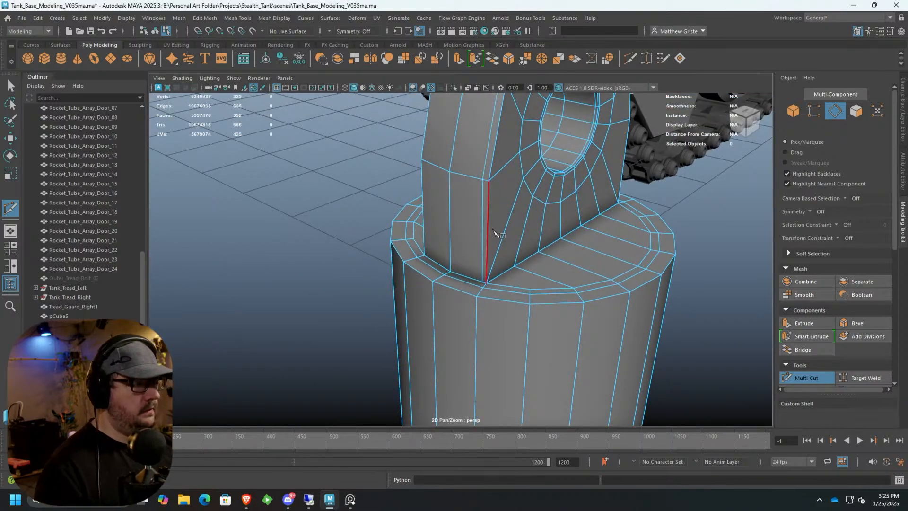
Delete the faces on one half of the cylinder and tab, including that half's faces inside the hole.
alt+drag(482, 222, 508, 215)
key(q)
right_drag(462, 137, 465, 169)
right_drag(463, 168, 462, 189)
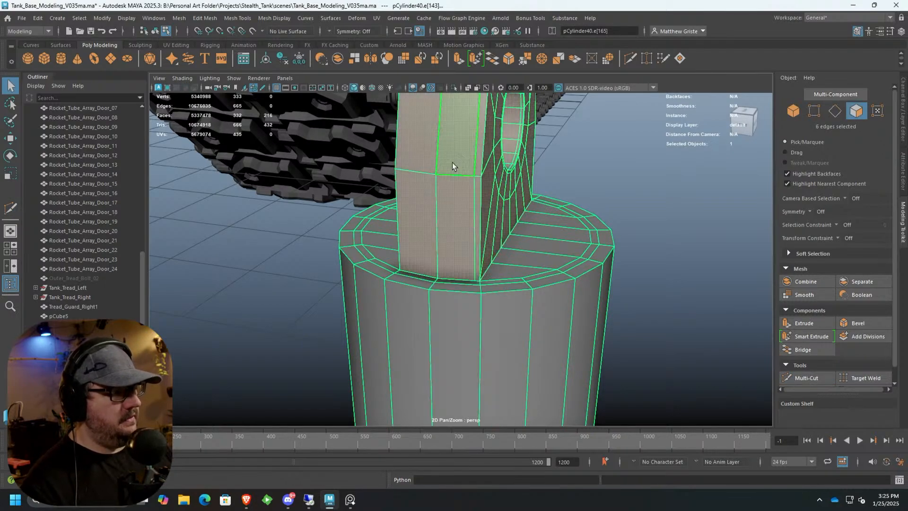
double_click(417, 190)
key(Delete)
alt+drag(462, 197, 442, 222)
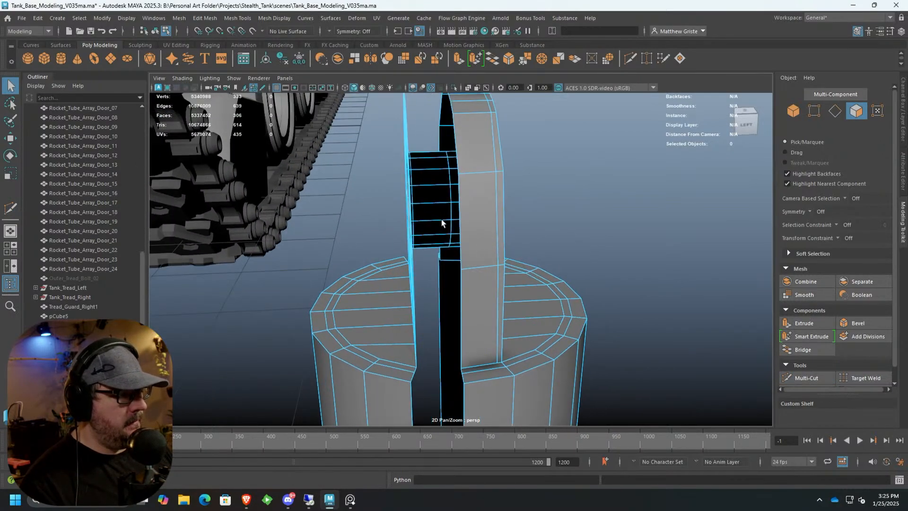
double_click(429, 192)
key(Delete)
double_click(401, 299)
key(Delete)
Select the separate lower part of the two-part cylinder as an object and delete it.
scroll(452, 266, down, 5)
alt+drag(452, 265, 496, 189)
scroll(496, 189, up, 3)
alt+middle_drag(496, 189, 473, 263)
alt+drag(473, 262, 442, 264)
scroll(442, 264, down, 5)
alt+middle_drag(442, 264, 416, 83)
scroll(459, 206, down, 3)
click(427, 288)
right_drag(427, 288, 433, 251)
right_drag(430, 305, 435, 286)
key(Delete)
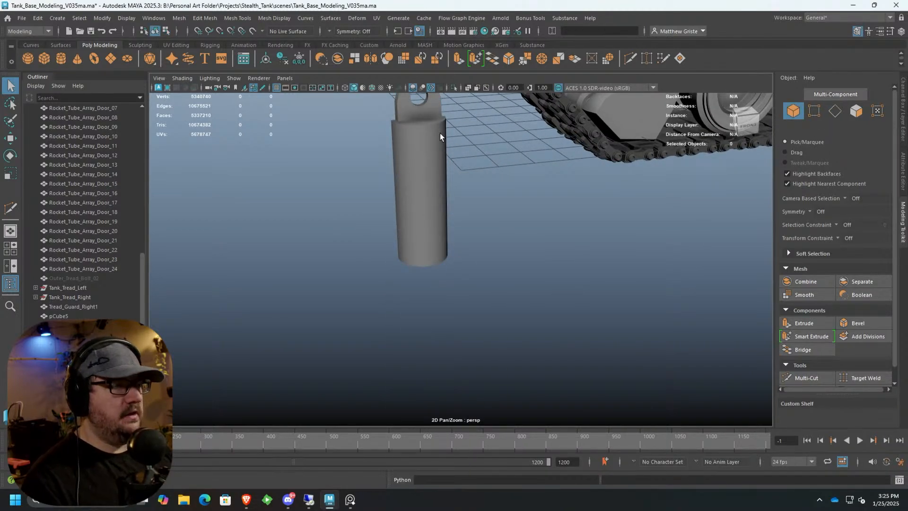
Delete the extra edge loop running beside the tab's corner edge from the base up over the rounded top.
alt+drag(439, 132, 464, 214)
alt+middle_drag(464, 214, 364, 239)
alt+drag(364, 239, 405, 270)
click(430, 204)
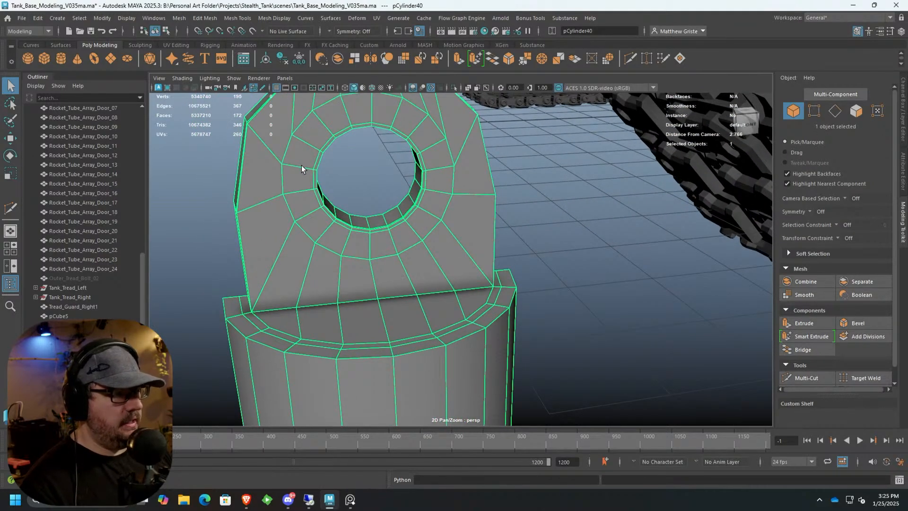
alt+drag(301, 165, 392, 151)
alt+drag(474, 260, 478, 201)
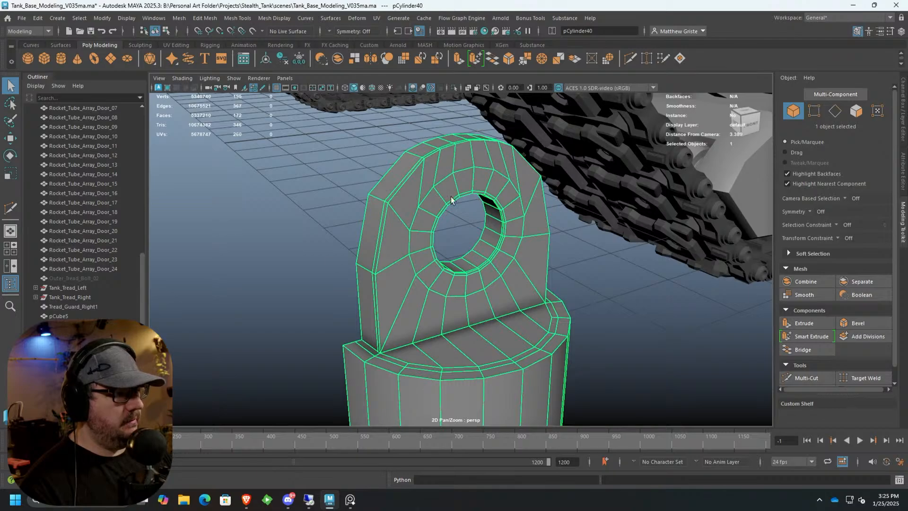
alt+middle_drag(403, 222, 439, 200)
alt+right_drag(440, 200, 358, 246)
alt+middle_drag(431, 123, 384, 182)
alt+drag(384, 182, 423, 184)
right_drag(370, 229, 375, 195)
double_click(376, 194)
key(ctrl+Delete)
Bevel the tab's outer corner edge loop with Chamfer off and a fraction of 0.3.
double_click(393, 134)
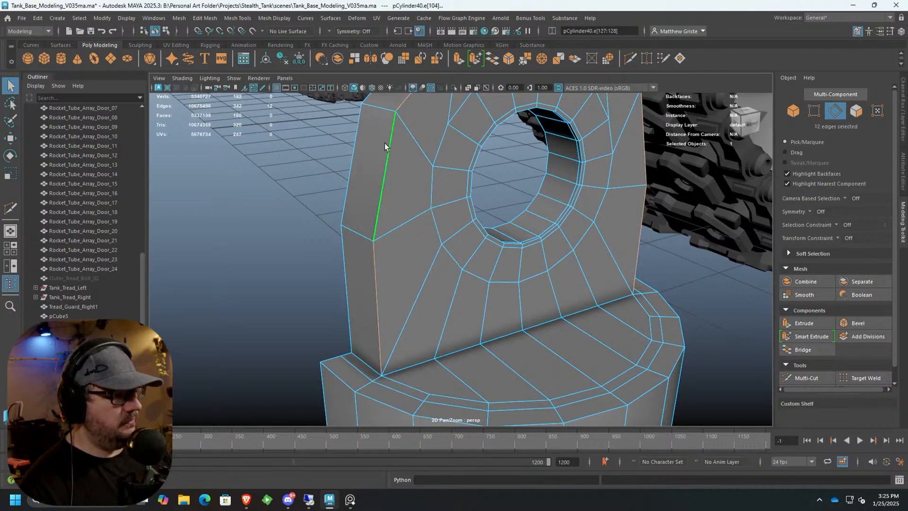
click(492, 59)
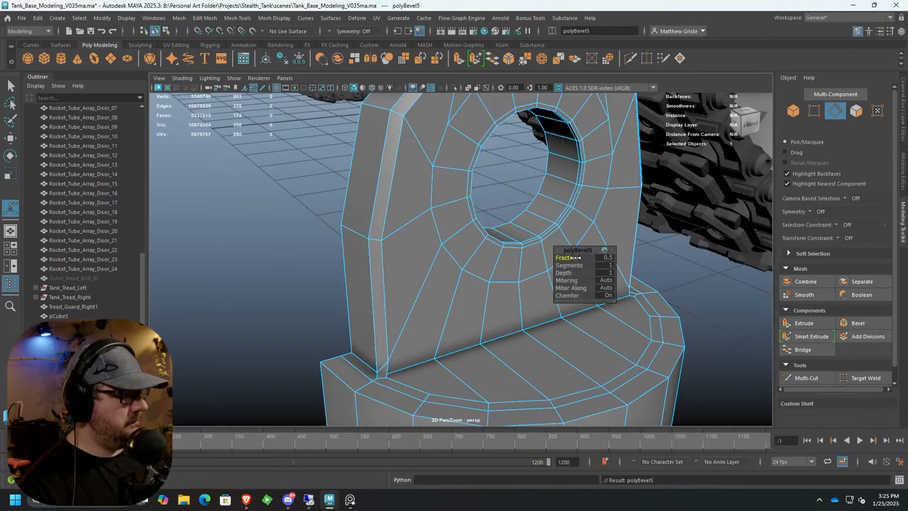
click(567, 295)
mouse_move(568, 259)
mouse_down()
mouse_move(578, 258)
mouse_move(561, 258)
mouse_up()
Set the bevel's Miter Along to Center and try other mitering types at the tab's base corner, ending on Auto.
alt+middle_drag(398, 400, 430, 306)
alt+drag(429, 306, 433, 316)
scroll(434, 317, up, 3)
alt+middle_drag(420, 403, 446, 274)
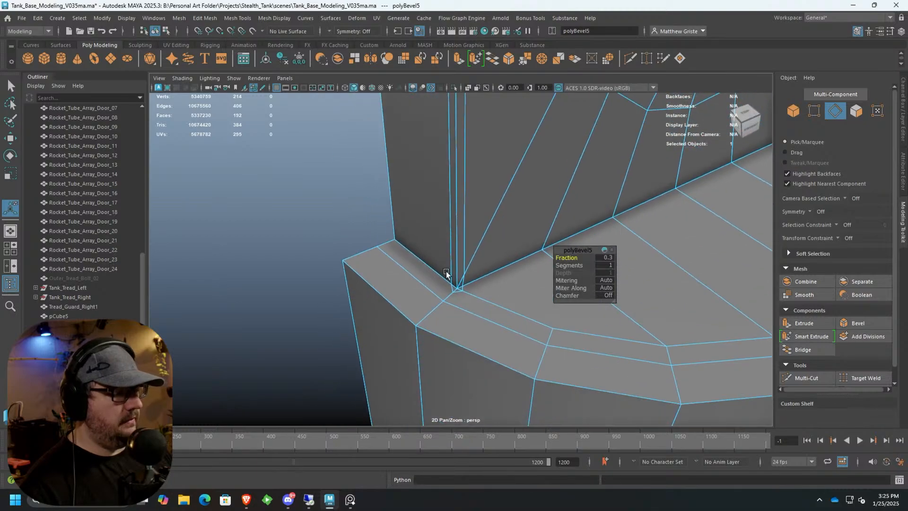
scroll(451, 278, up, 4)
alt+middle_drag(460, 351, 456, 294)
scroll(455, 294, up, 5)
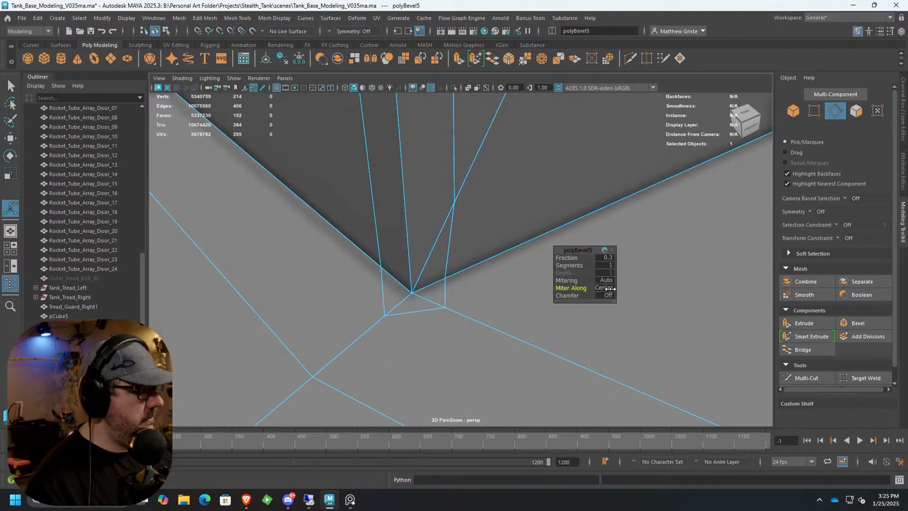
click(614, 281)
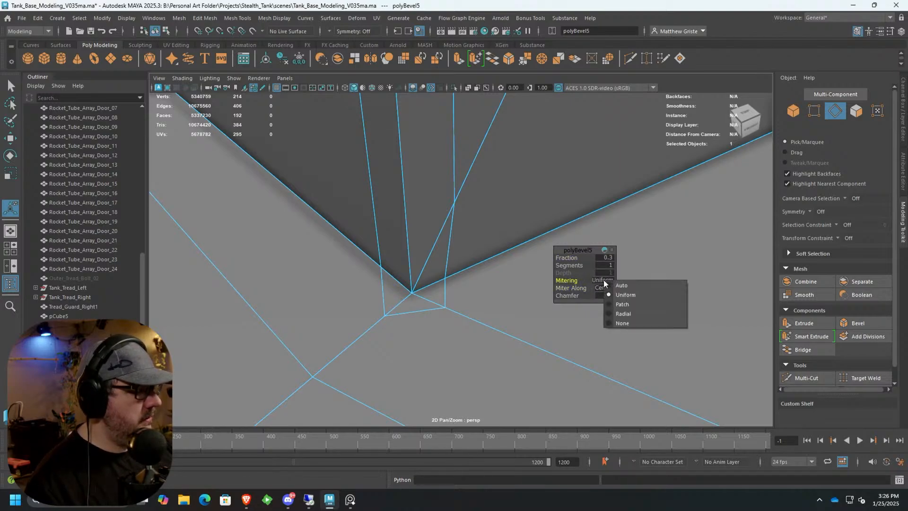
click(632, 304)
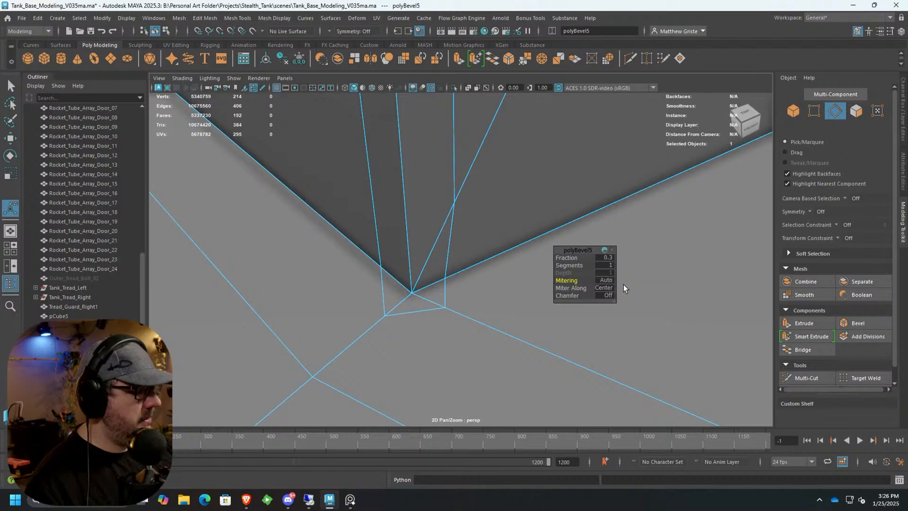
click(612, 280)
click(631, 312)
click(607, 281)
click(624, 288)
Target-weld the stray bevel vertex at the tab's first base corner onto the vertex below it.
scroll(467, 288, down, 6)
alt+middle_drag(467, 288, 482, 267)
alt+drag(482, 267, 410, 294)
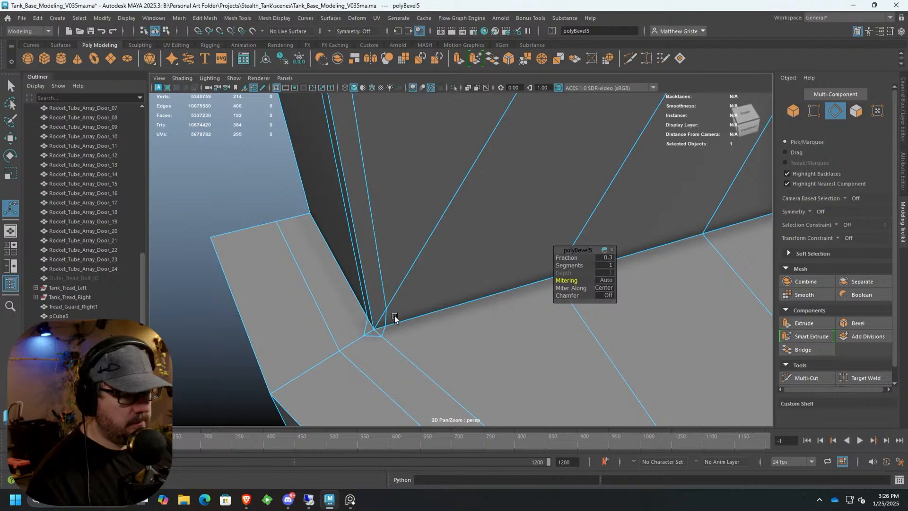
key(q)
right_drag(381, 306, 427, 203)
alt+middle_drag(419, 251, 461, 212)
scroll(431, 283, up, 5)
right_drag(413, 279, 368, 220)
click(846, 378)
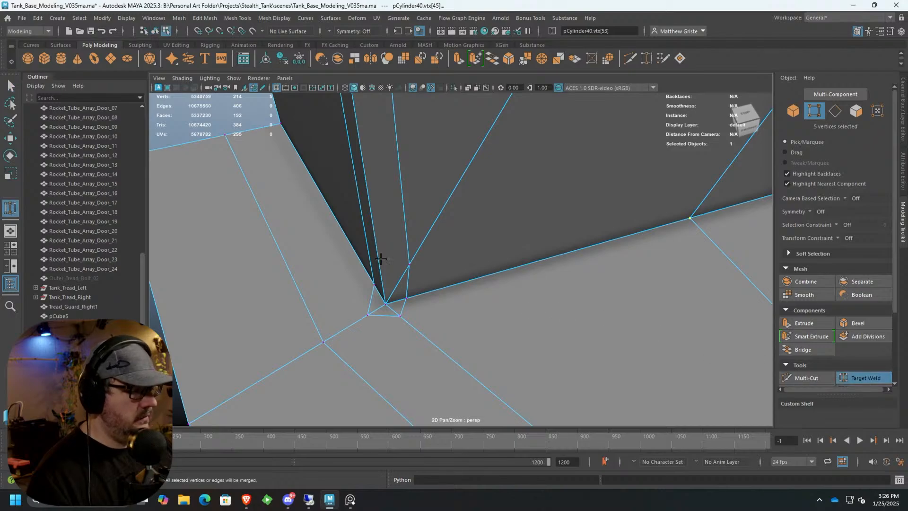
drag(408, 271, 407, 295)
key(ctrl+z)
click(456, 303)
Target-weld the matching stray bevel vertex at the tab's opposite base corner onto the vertex below it.
scroll(460, 269, down, 4)
alt+drag(458, 270, 504, 230)
scroll(445, 266, down, 3)
drag(506, 182, 504, 200)
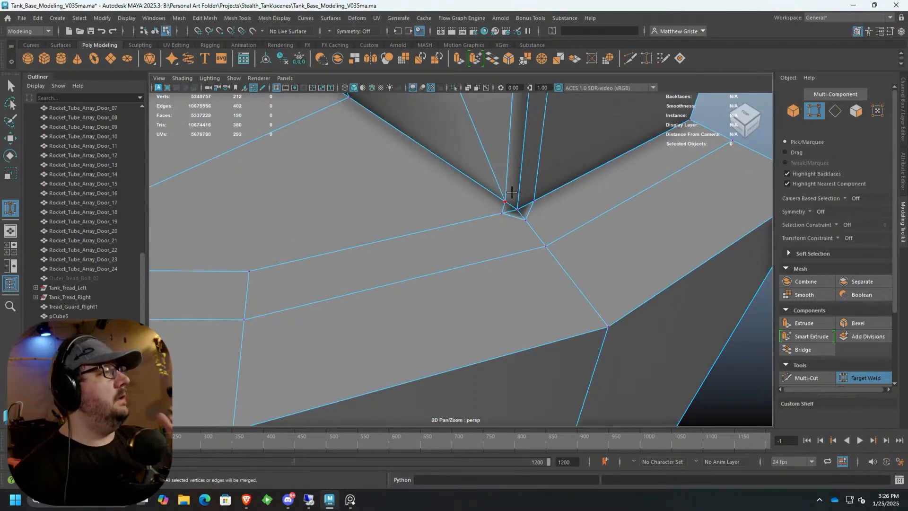
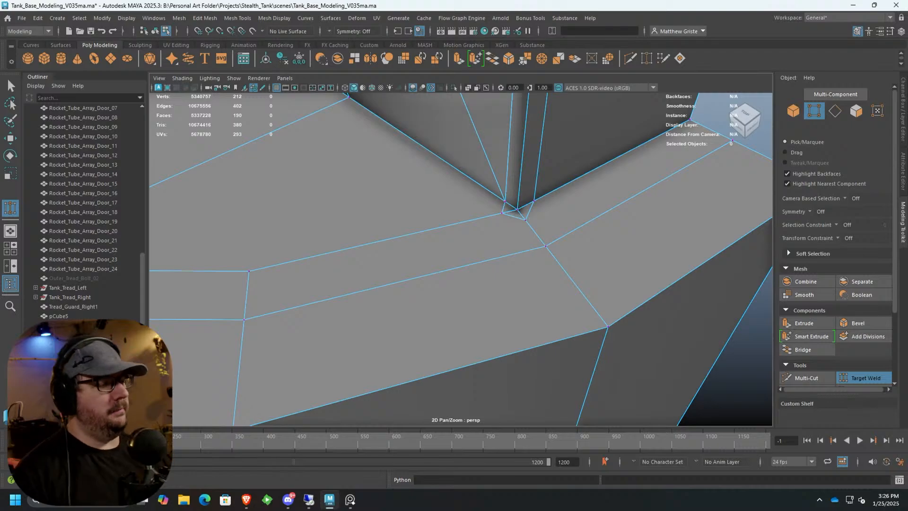
Examine how the bevelled edges meet the cylinder's top at the tab's base corner.
alt+drag(559, 227, 534, 319)
alt+middle_drag(533, 319, 537, 311)
alt+right_drag(537, 311, 544, 336)
alt+middle_drag(543, 336, 529, 320)
alt+right_drag(519, 308, 523, 301)
alt+drag(523, 301, 534, 302)
alt+right_drag(525, 203, 492, 213)
alt+drag(491, 212, 509, 292)
alt+drag(540, 257, 476, 239)
alt+right_drag(476, 240, 460, 260)
alt+drag(460, 260, 460, 246)
alt+right_drag(460, 246, 460, 258)
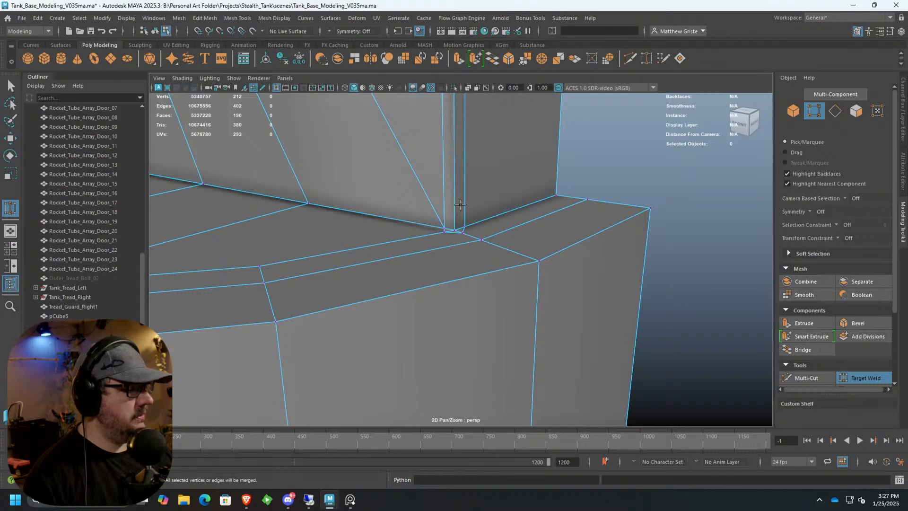
click(801, 378)
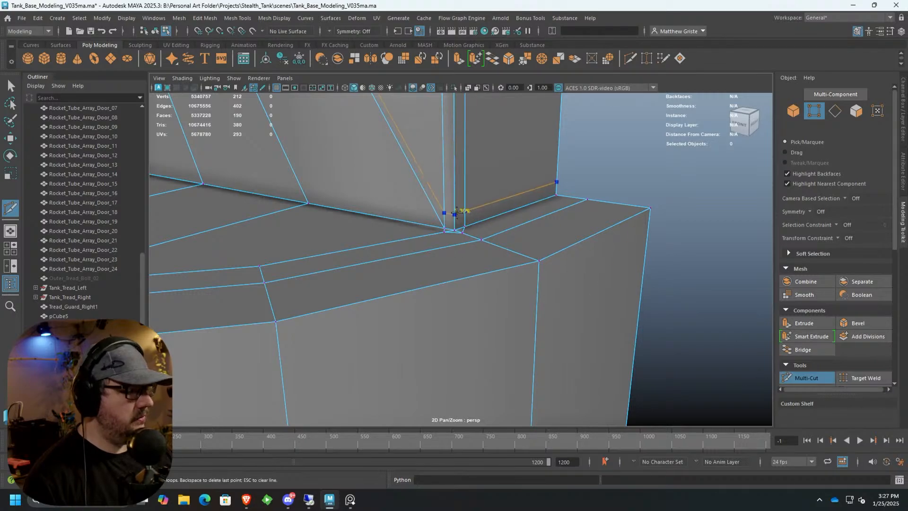
alt+middle_drag(457, 215, 465, 222)
key(q)
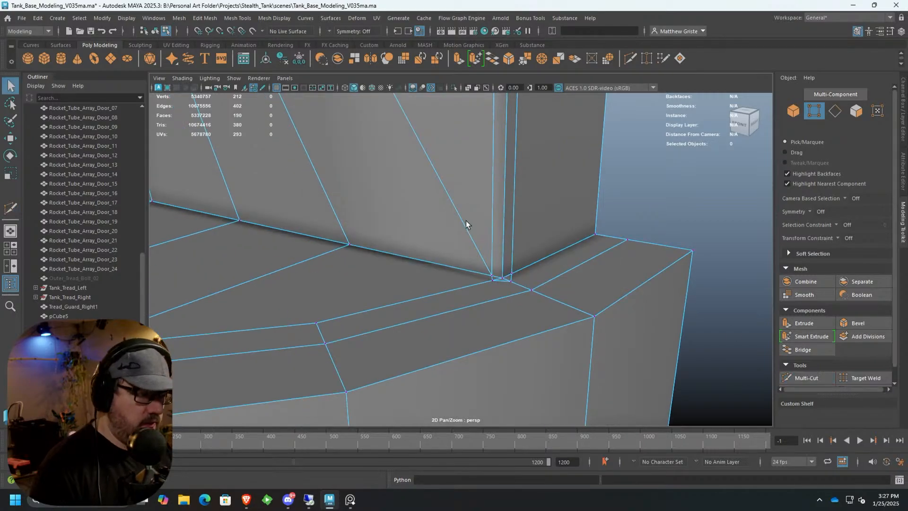
Delete the tab's flat front faces between the ring around the hole and the base.
right_drag(460, 213, 459, 227)
double_click(459, 208)
scroll(459, 207, down, 5)
click(459, 207)
shift+click(402, 200)
shift+click(363, 196)
shift+click(320, 191)
shift+click(278, 182)
shift+click(222, 172)
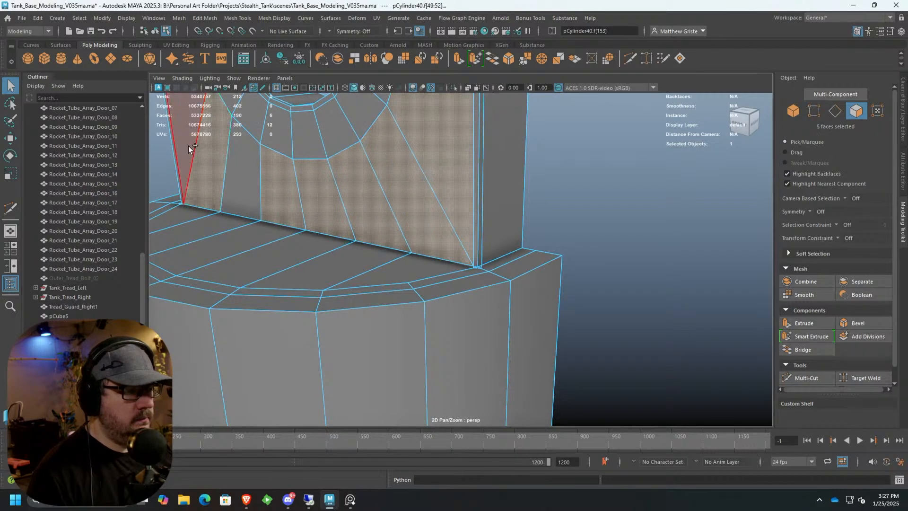
shift+click(189, 146)
shift+click(246, 174)
key(Delete)
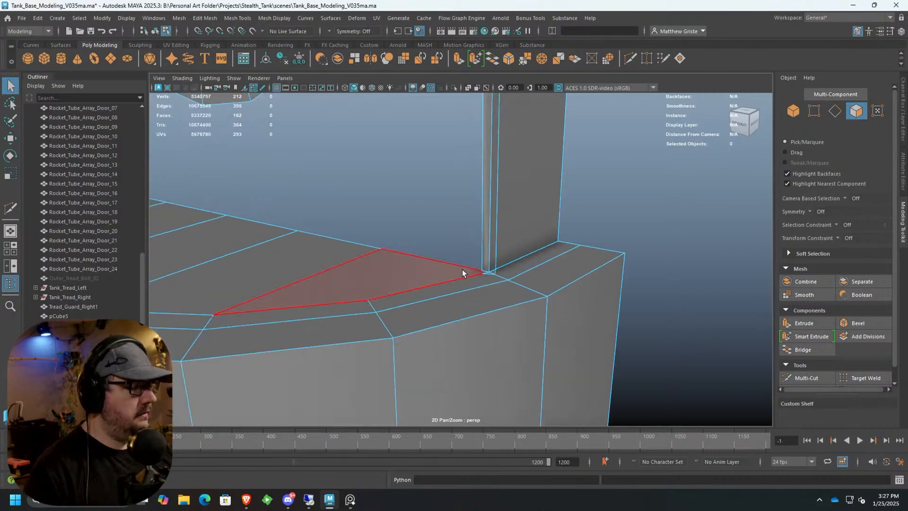
Insert a Multi-Cut edge loop just above the base on each of the tab's two narrow sides.
scroll(462, 269, up, 5)
click(806, 378)
ctrl+click(588, 302)
alt+right_drag(588, 302, 374, 298)
alt+drag(374, 298, 302, 263)
scroll(382, 265, up, 3)
scroll(388, 255, up, 4)
ctrl+click(374, 247)
mouse_move(486, 231)
alt+mouse_down()
mouse_move(442, 231)
mouse_move(473, 238)
alt+mouse_up()
key(q)
Extrude the six open edges along the tab's base line upward into a thin strip level with the new side loops.
right_drag(350, 219, 349, 190)
click(436, 186)
shift+click(436, 185)
shift+click(515, 166)
shift+click(580, 148)
alt+middle_drag(615, 165, 492, 228)
shift+click(489, 224)
shift+click(435, 242)
alt+middle_drag(377, 261, 456, 242)
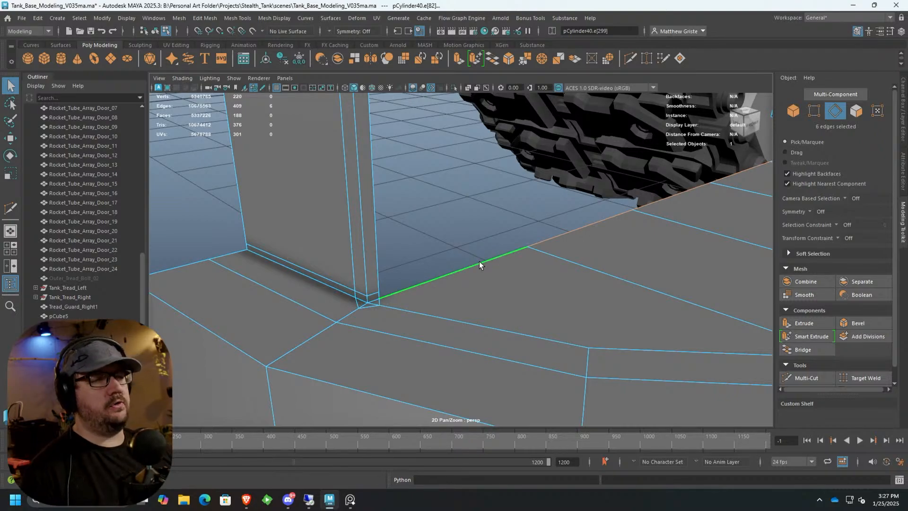
alt+right_drag(478, 261, 480, 294)
alt+middle_drag(480, 294, 609, 276)
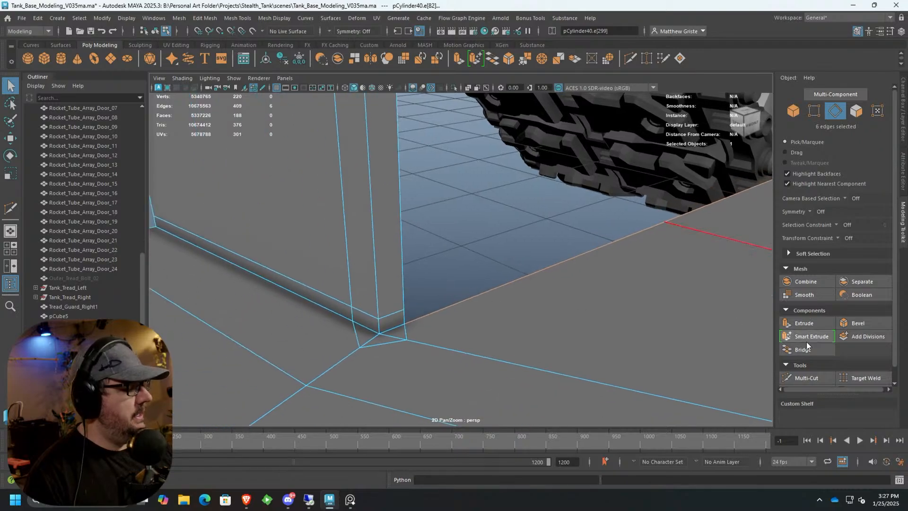
mouse_move(591, 322)
alt+middle_down()
mouse_move(581, 322)
mouse_move(597, 317)
alt+middle_up()
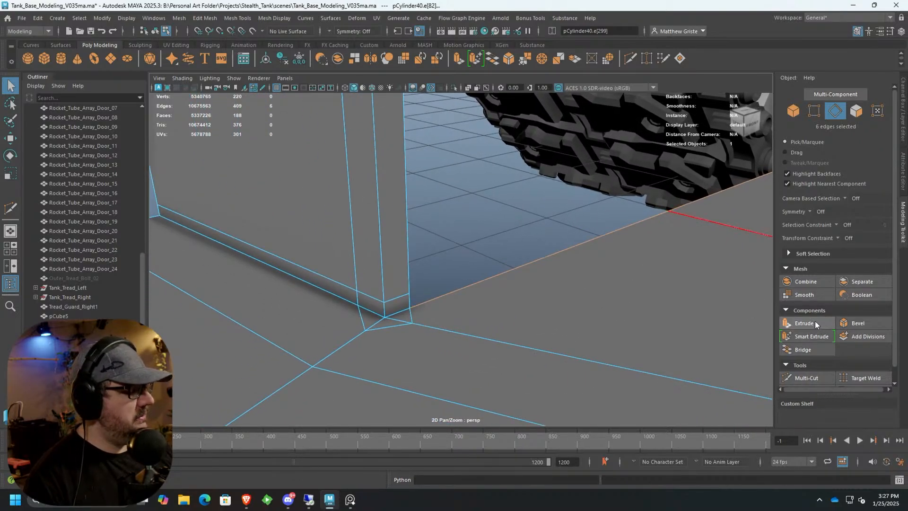
alt+middle_drag(669, 246, 539, 271)
alt+right_drag(539, 271, 534, 224)
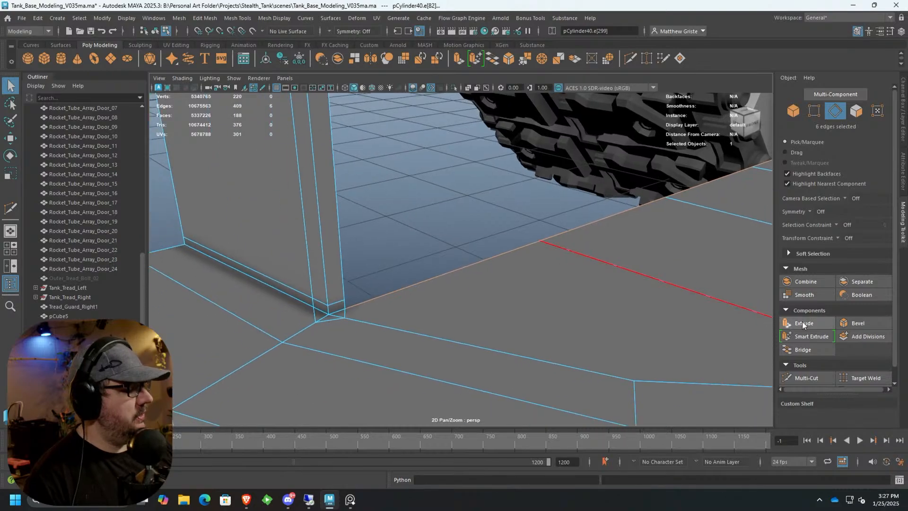
click(802, 322)
drag(608, 189, 603, 179)
Merge the overlapping vertices at both ends of the extruded base strip with the tab's corner vertices.
right_drag(379, 256, 341, 260)
click(344, 300)
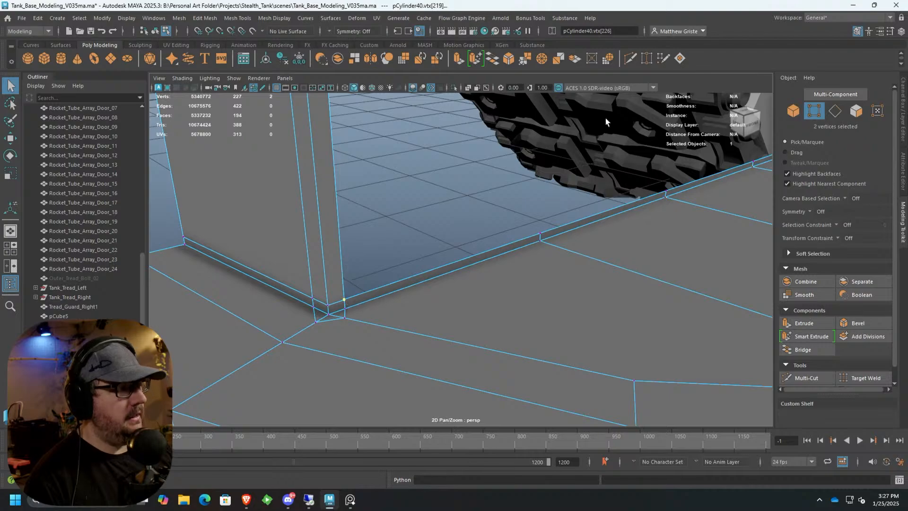
click(524, 63)
scroll(608, 234, down, 4)
alt+drag(614, 237, 502, 260)
scroll(502, 260, up, 3)
drag(581, 318, 589, 327)
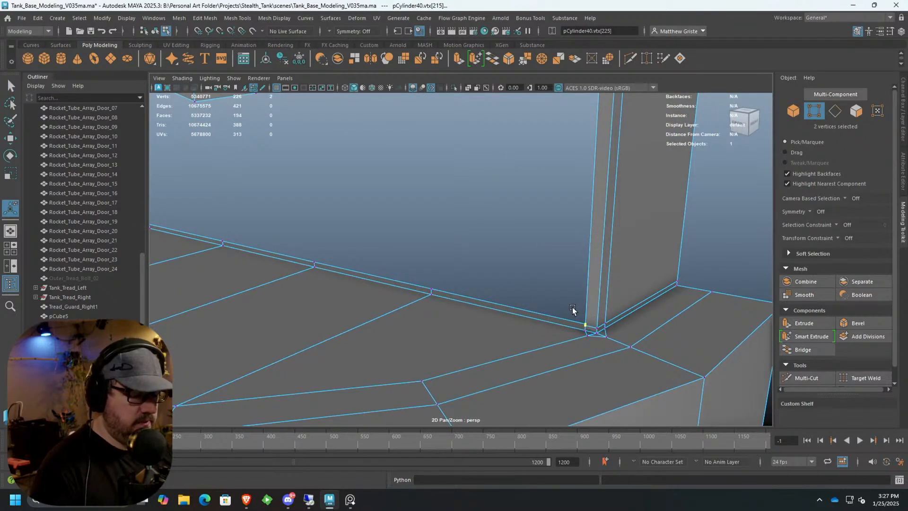
key(g)
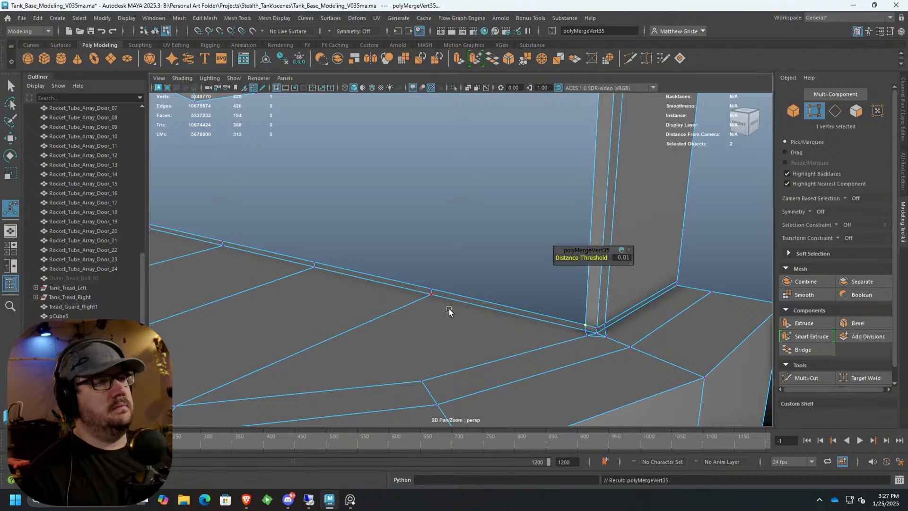
Bridge each vertical bevel edge of the tab's front opening to the nearest lower edge of the ring around the hole.
alt+drag(492, 280, 655, 286)
alt+right_drag(655, 287, 552, 312)
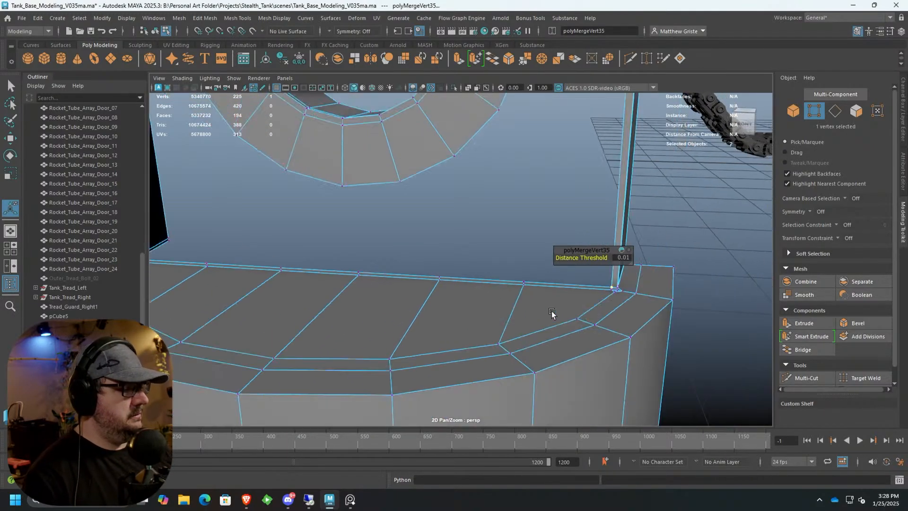
key(q)
scroll(523, 156, down, 4)
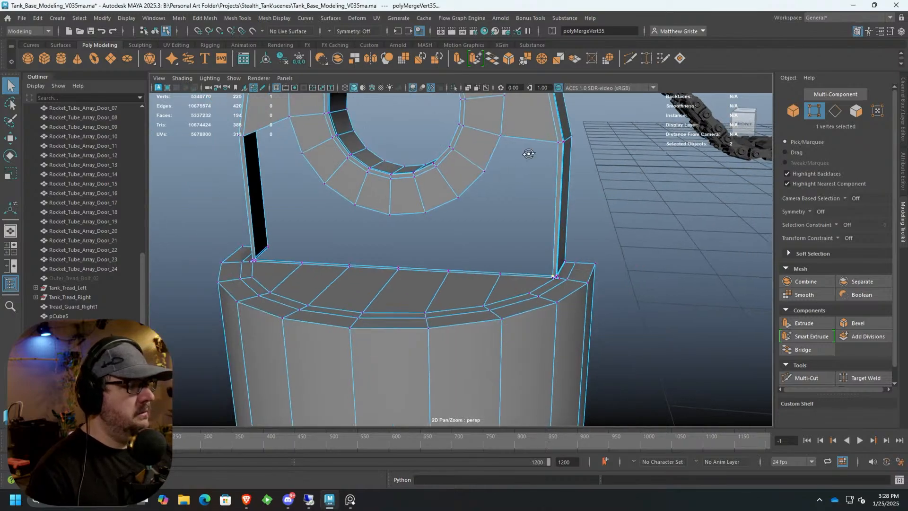
alt+drag(524, 155, 532, 150)
right_click(533, 150)
right_drag(533, 150, 532, 124)
click(585, 146)
alt+drag(585, 146, 508, 149)
shift+click(511, 141)
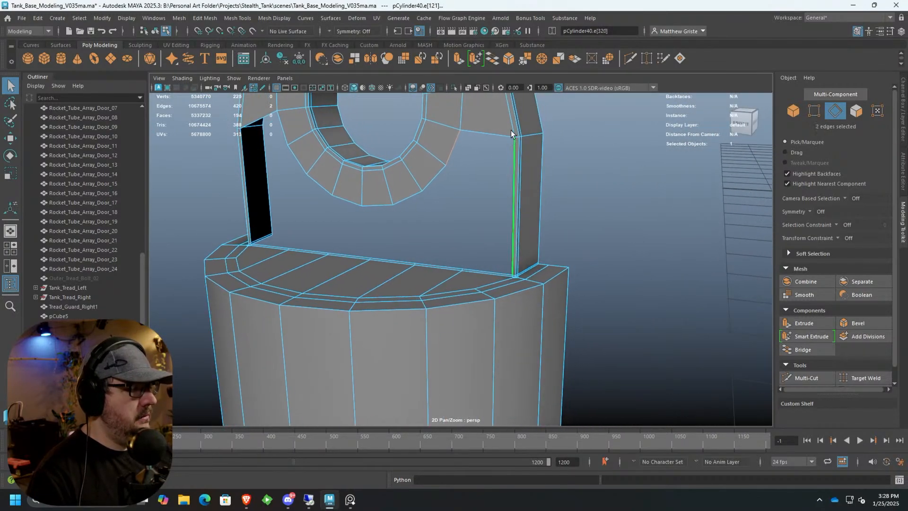
click(491, 58)
alt+middle_drag(359, 183, 439, 200)
click(359, 146)
shift+click(322, 160)
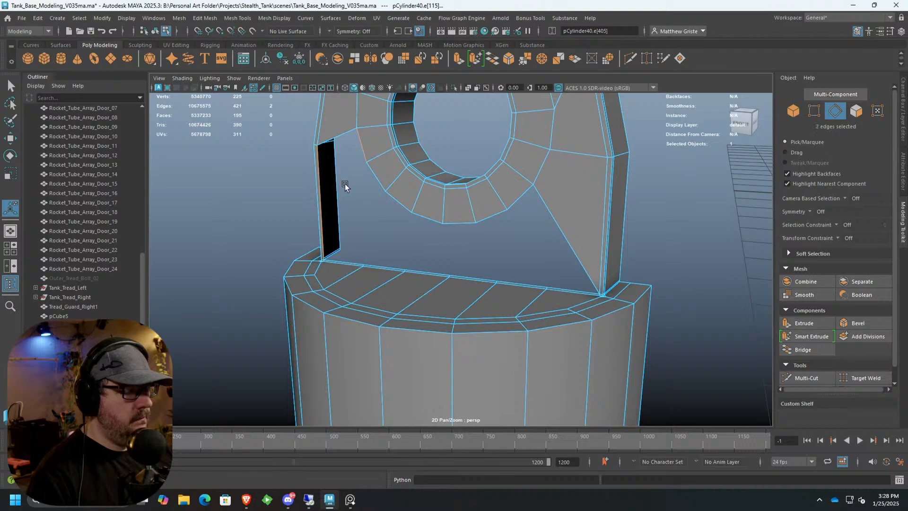
key(g)
Bridge the remaining lower edges of the hole's ring to the top edges of the base strip.
click(383, 191)
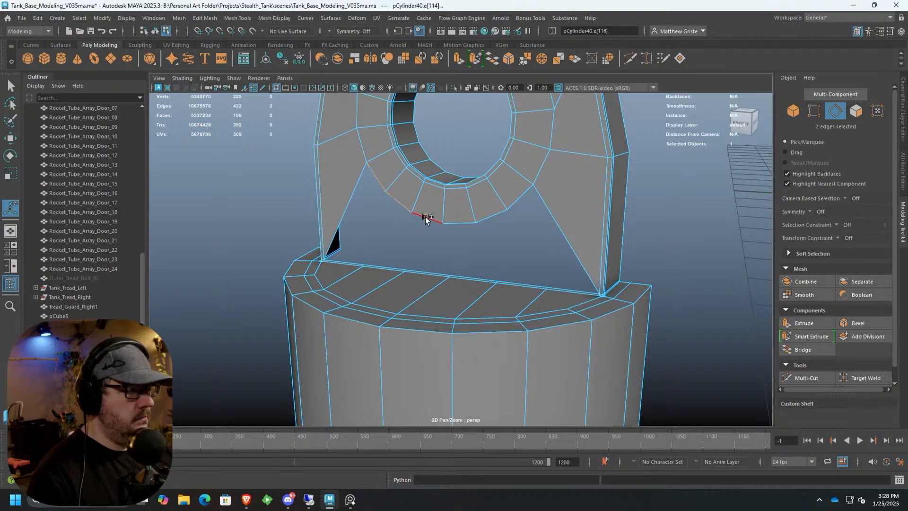
shift+click(455, 220)
shift+click(500, 214)
shift+click(522, 198)
shift+click(560, 286)
shift+click(483, 278)
shift+click(440, 272)
shift+click(391, 268)
shift+click(359, 263)
key(g)
Delete the three small leftover bevel edges on the cylinder's top around one base corner of the tab.
alt+drag(395, 256, 487, 243)
right_drag(509, 212, 524, 199)
alt+drag(492, 211, 434, 321)
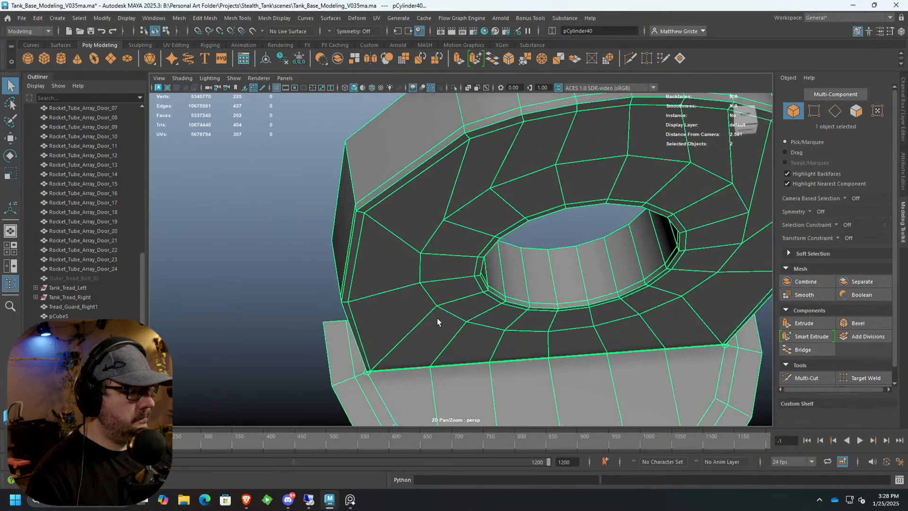
alt+right_drag(434, 321, 494, 246)
alt+drag(494, 246, 504, 255)
scroll(502, 259, down, 1)
alt+right_drag(501, 260, 463, 285)
mouse_move(463, 285)
alt+middle_down()
mouse_move(476, 290)
mouse_move(463, 284)
alt+middle_up()
alt+right_drag(464, 284, 453, 316)
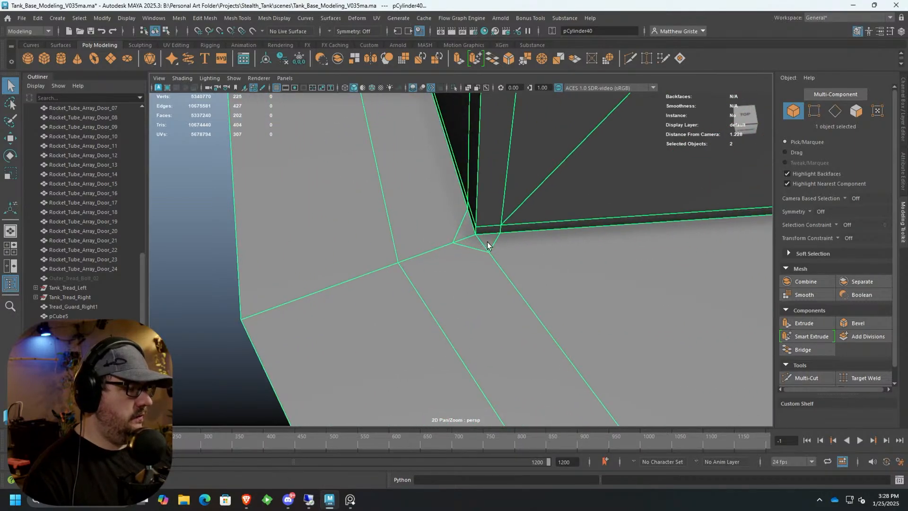
mouse_move(479, 241)
right_down()
mouse_move(516, 217)
mouse_move(472, 248)
mouse_move(473, 227)
mouse_move(474, 249)
right_up()
click(474, 248)
key(Delete)
click(452, 232)
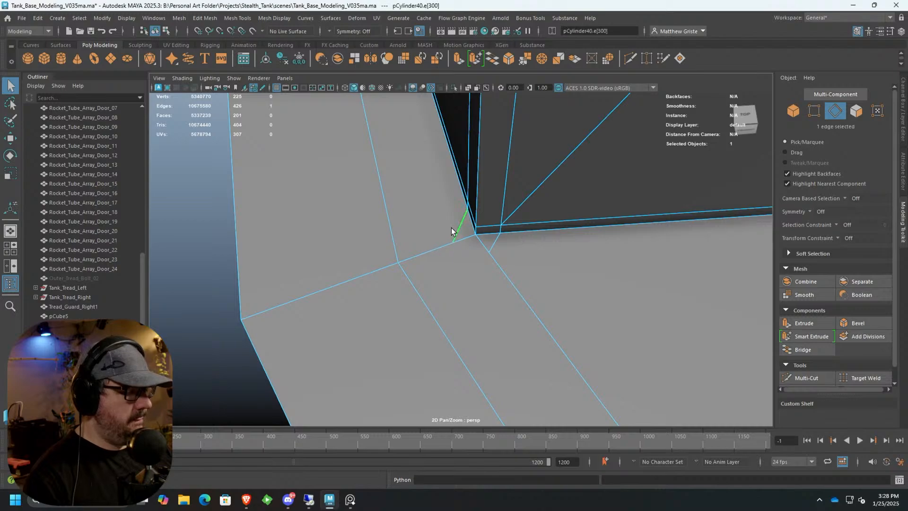
key(Delete)
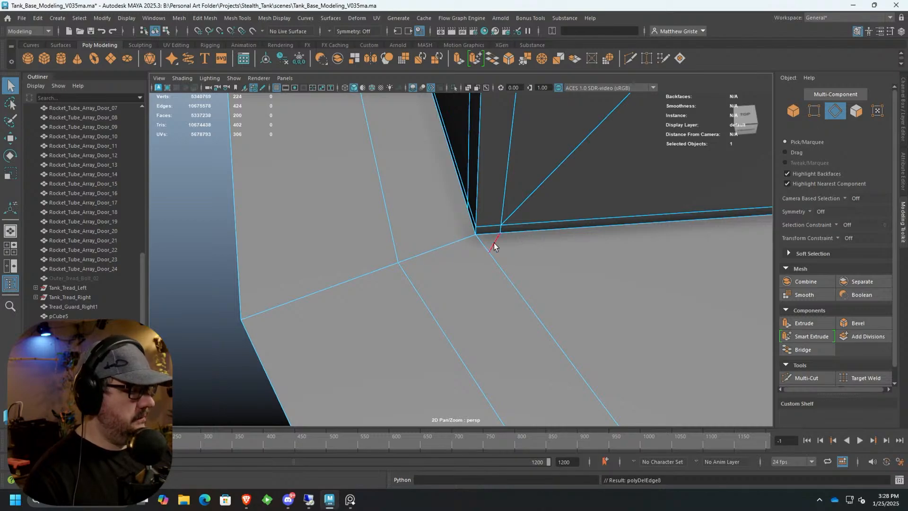
click(494, 243)
key(Delete)
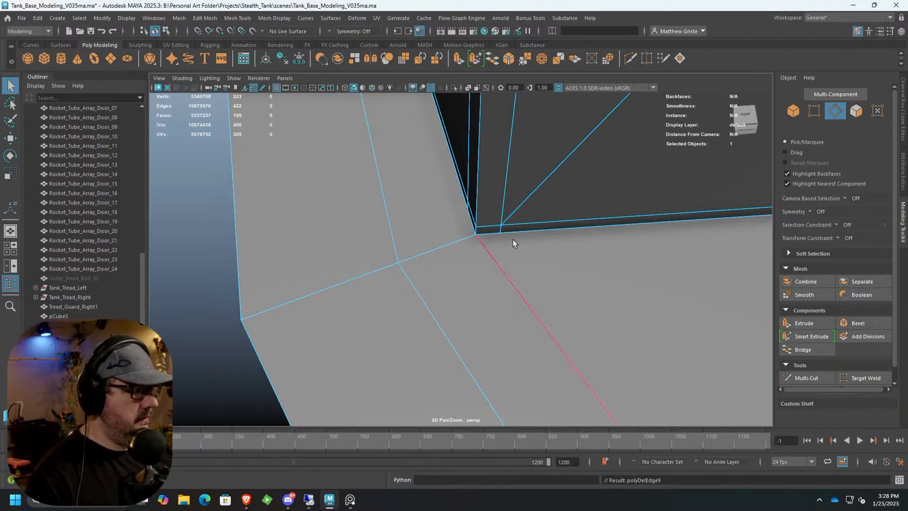
scroll(507, 240, down, 5)
alt+middle_drag(547, 294, 438, 271)
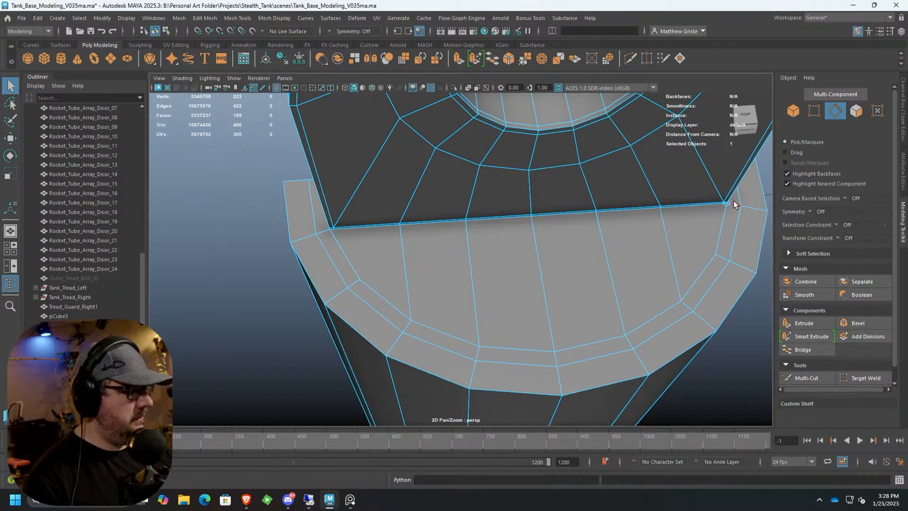
Cut an edge line across the cap just inside the rim and connect one end to the tab's nearest front corner vertex.
alt+drag(359, 244, 544, 227)
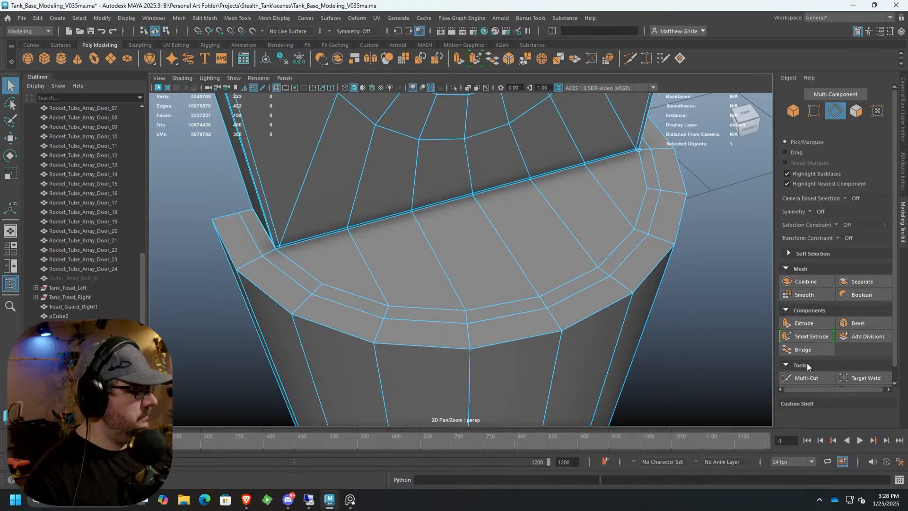
click(807, 378)
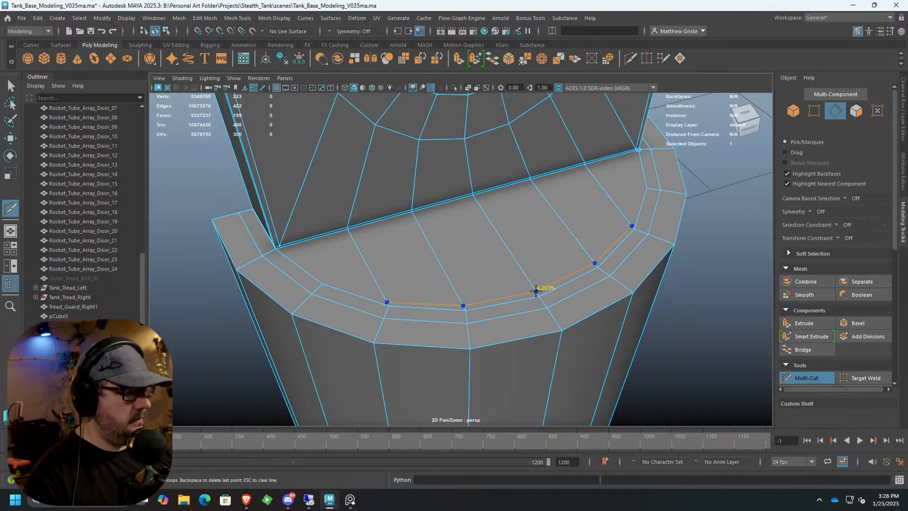
ctrl+click(536, 291)
alt+drag(535, 291, 432, 263)
scroll(432, 264, up, 6)
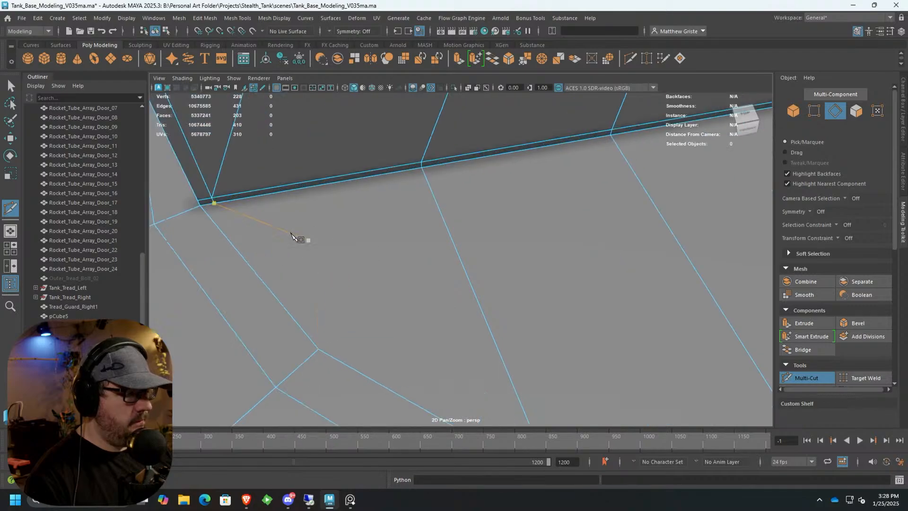
alt+drag(449, 314, 476, 298)
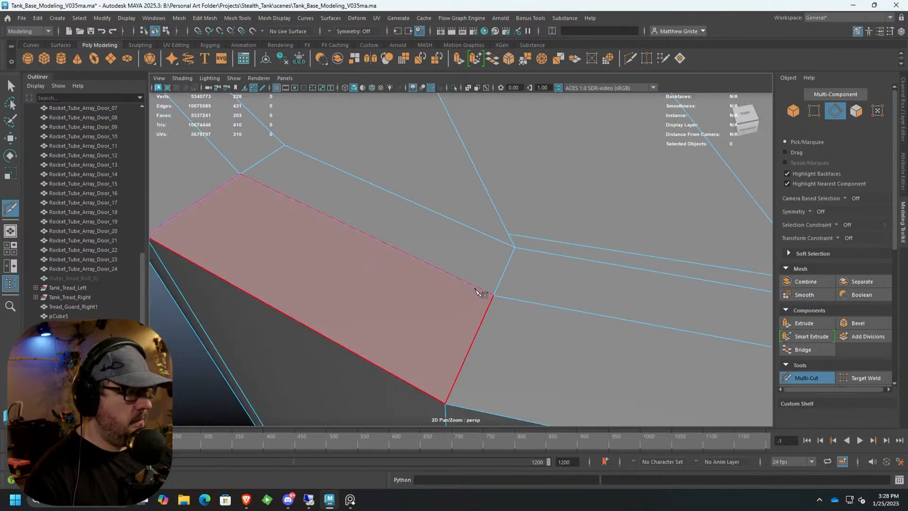
click(509, 234)
Cut an edge from the tab's opposite front corner to the other end of the new line inside the rim.
scroll(525, 257, down, 5)
alt+drag(525, 257, 541, 280)
scroll(513, 298, up, 4)
scroll(569, 283, up, 3)
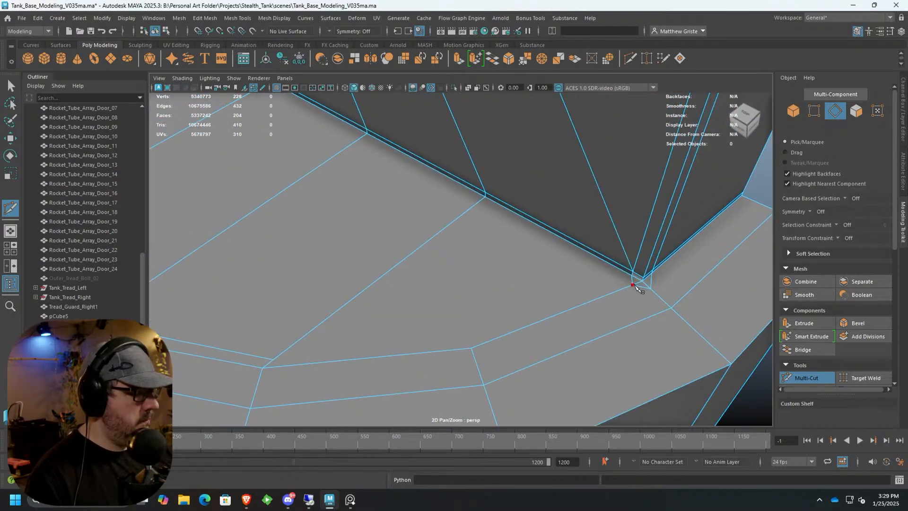
click(633, 274)
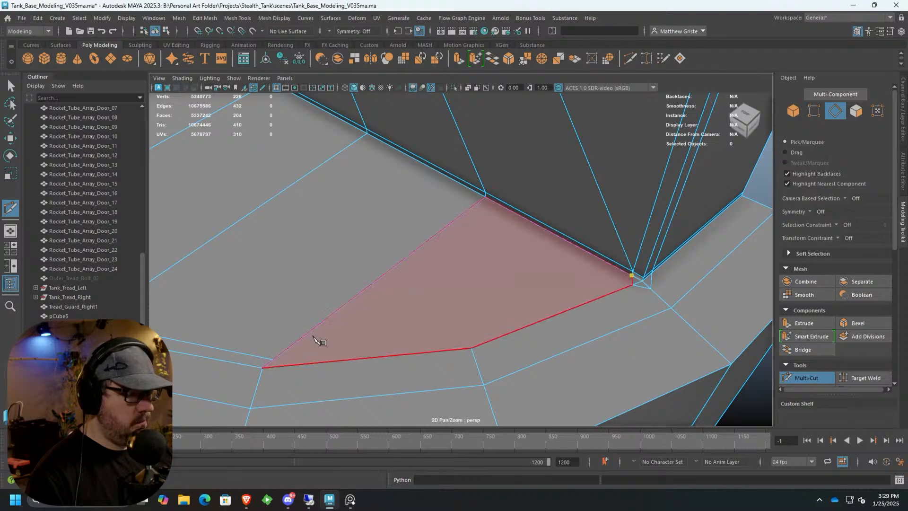
click(471, 348)
key(q)
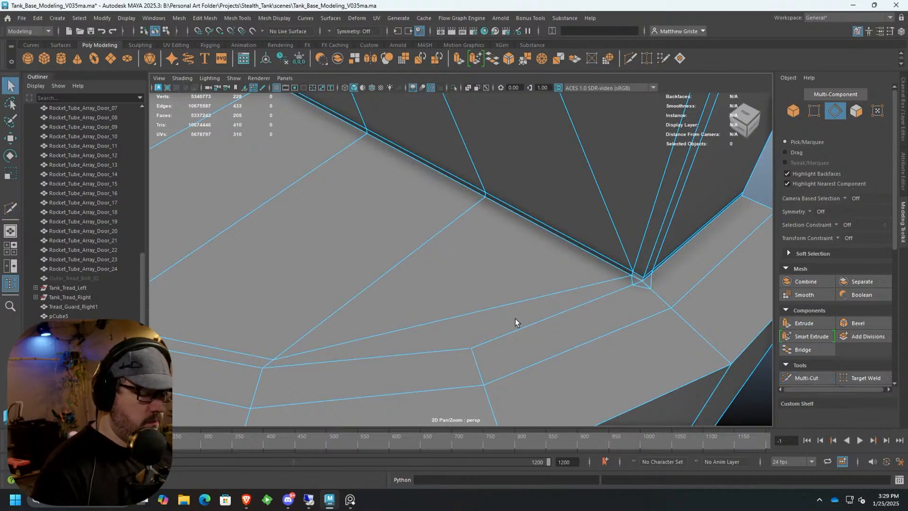
Delete the short leftover edge beside the tab's corner where the new cut meets it.
right_drag(558, 303, 556, 185)
click(627, 285)
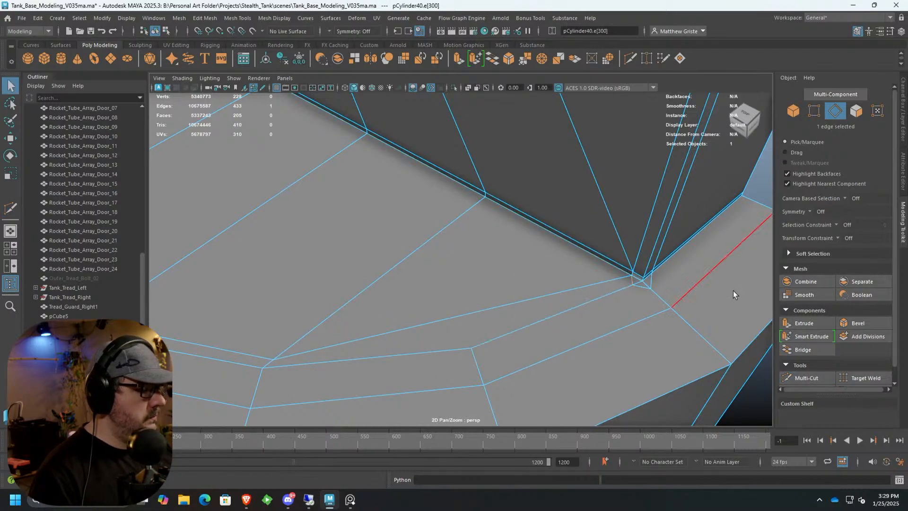
key(Delete)
alt+drag(639, 294, 433, 325)
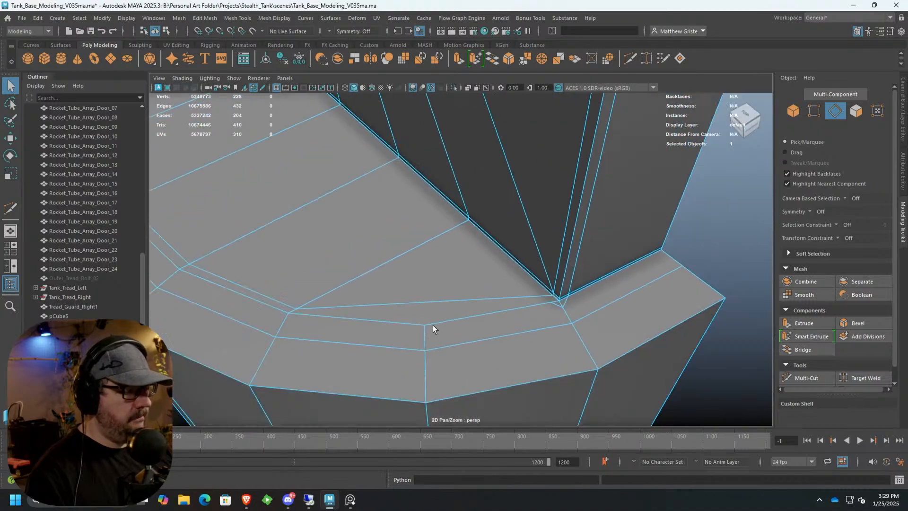
Insert an edge loop across the middle of the cap and cut both ends through to the nearest rim-loop vertices.
click(813, 377)
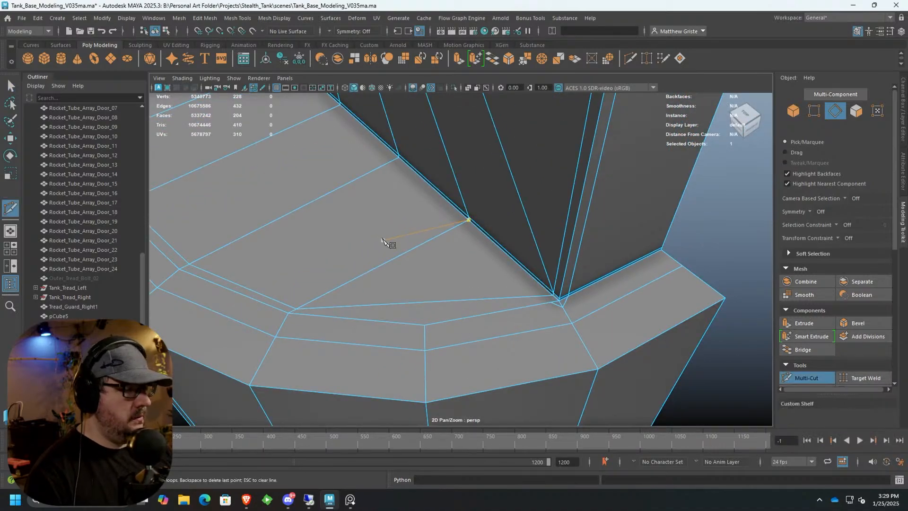
ctrl+click(394, 260)
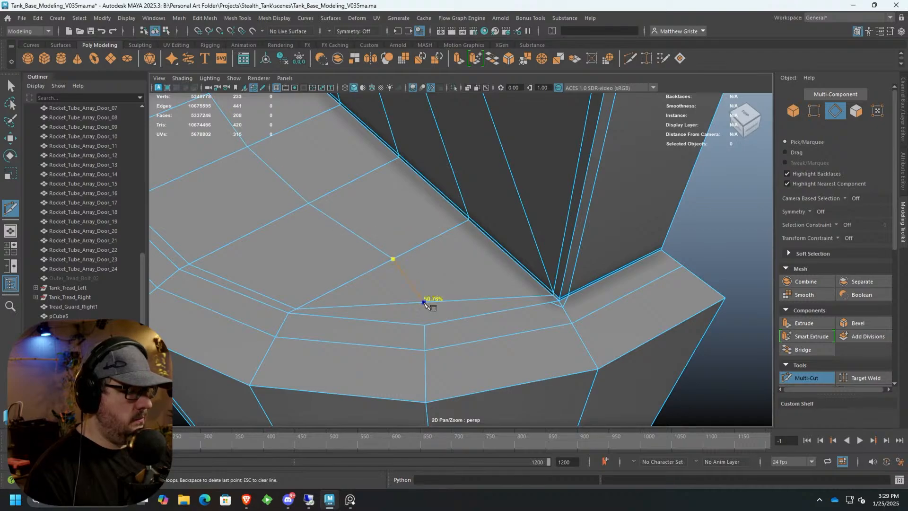
right_click(466, 322)
alt+drag(401, 324, 534, 321)
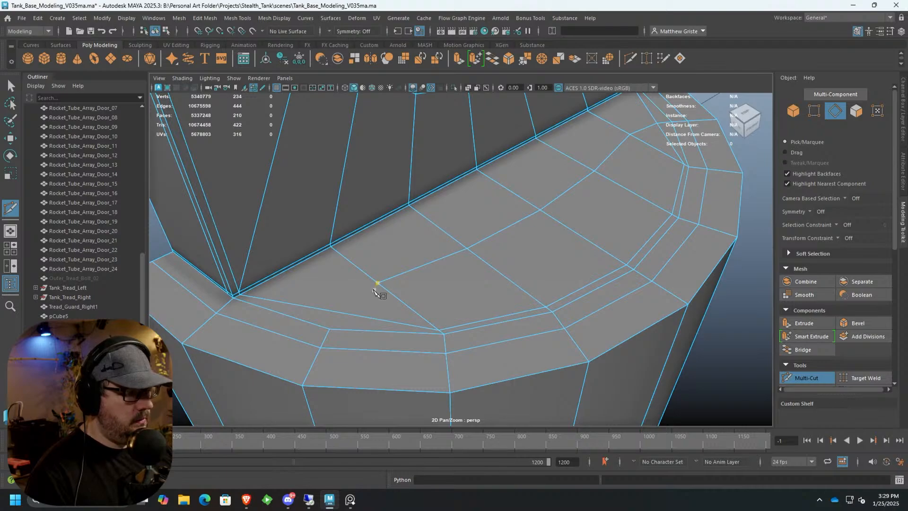
click(340, 312)
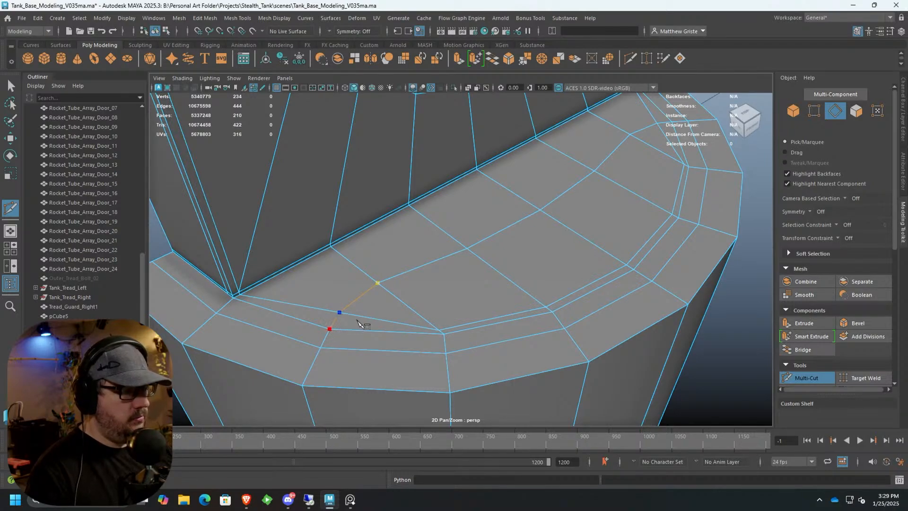
key(q)
Inspect the tab base and cap in smooth preview, then return to the unsmoothed mesh.
key(3)
alt+drag(452, 302, 459, 187)
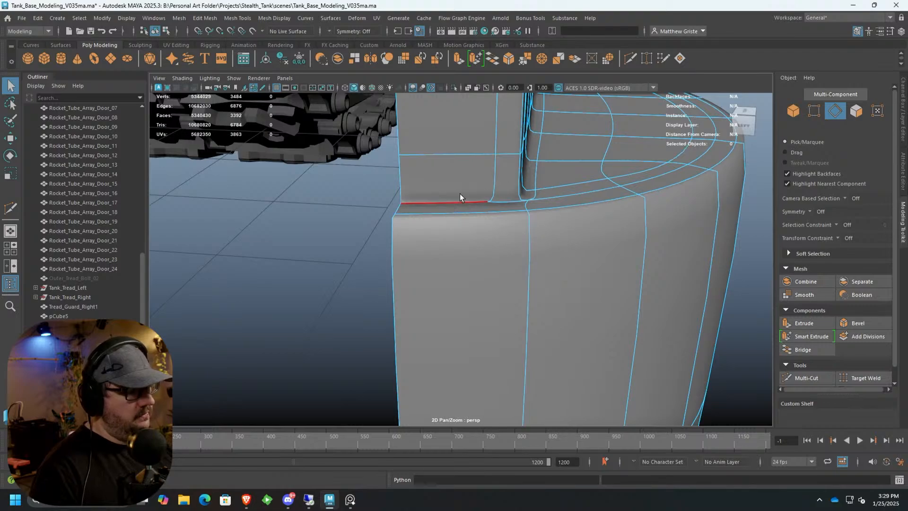
key(1)
alt+drag(582, 206, 443, 232)
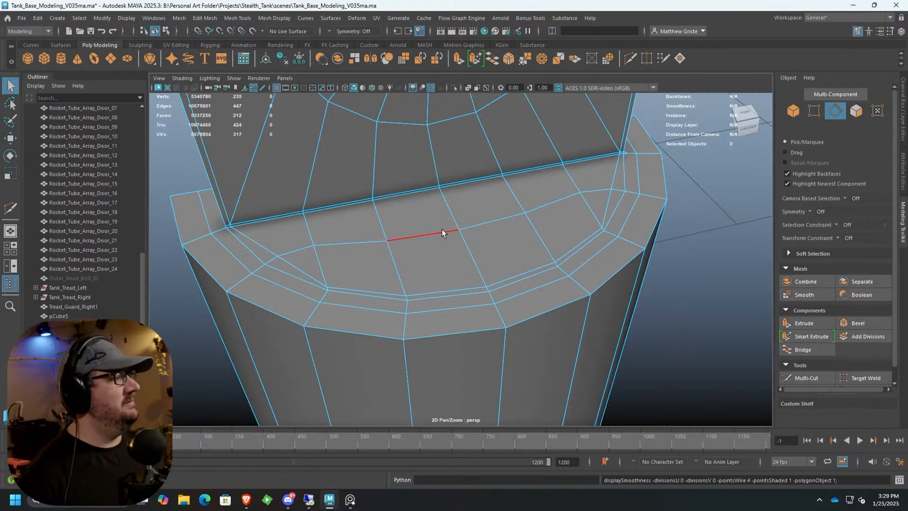
Scale the two outermost vertices of the cap's middle edge loop together to adjust their spacing.
alt+drag(458, 217, 356, 239)
right_drag(282, 192, 249, 190)
click(276, 228)
shift+click(617, 189)
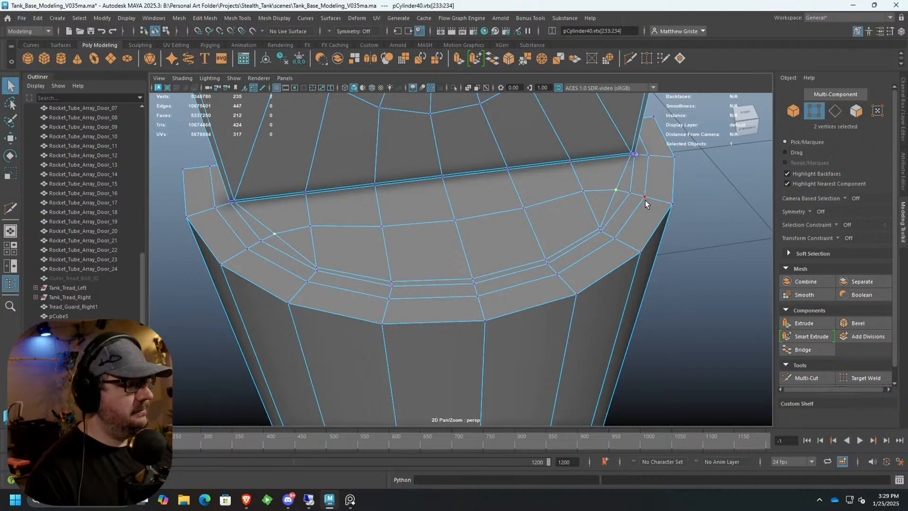
key(r)
drag(416, 216, 457, 236)
Scale the five inner vertices of the cap's middle edge loop together to adjust the loop's curve.
key(w)
click(312, 226)
shift+click(381, 226)
shift+click(455, 220)
shift+click(523, 208)
shift+click(583, 191)
key(e)
key(r)
drag(462, 240, 544, 205)
Delete the two remaining short bevel edges on the cap around the tab's front corner.
alt+middle_drag(482, 192, 440, 187)
alt+right_drag(440, 186, 572, 233)
alt+middle_drag(572, 233, 436, 216)
alt+right_drag(436, 216, 509, 253)
alt+middle_drag(522, 278, 494, 274)
alt+right_drag(494, 274, 491, 272)
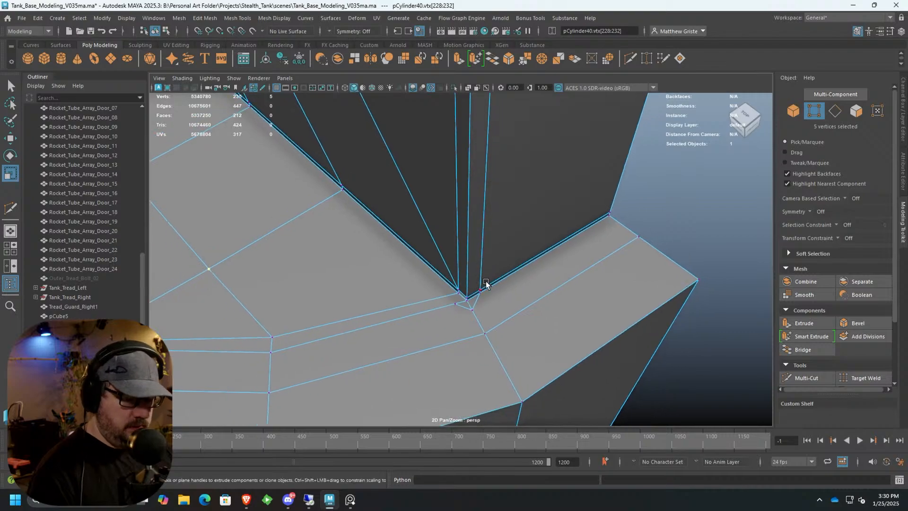
key(q)
right_drag(466, 300, 465, 218)
click(467, 303)
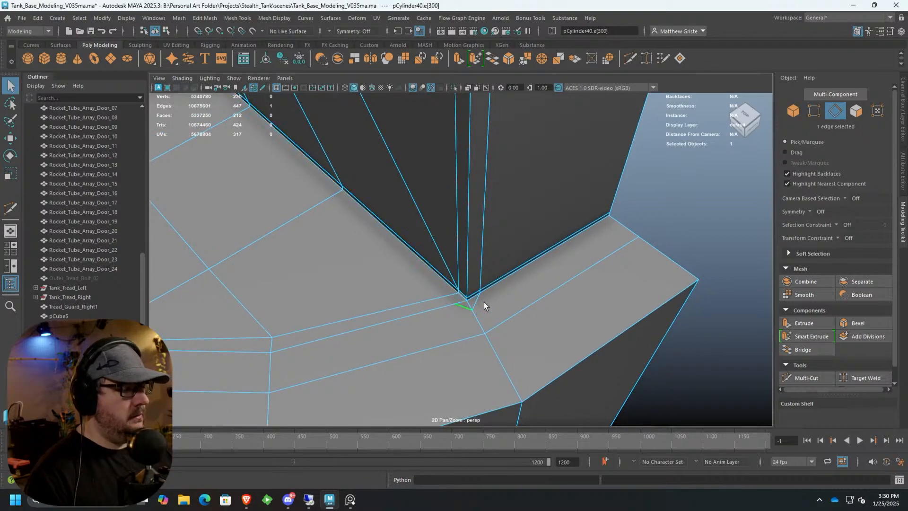
key(Delete)
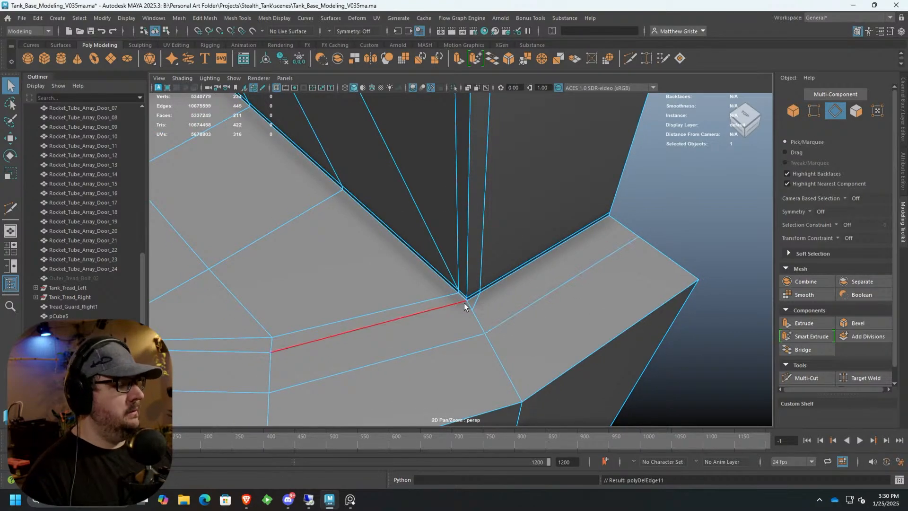
click(569, 283)
key(Delete)
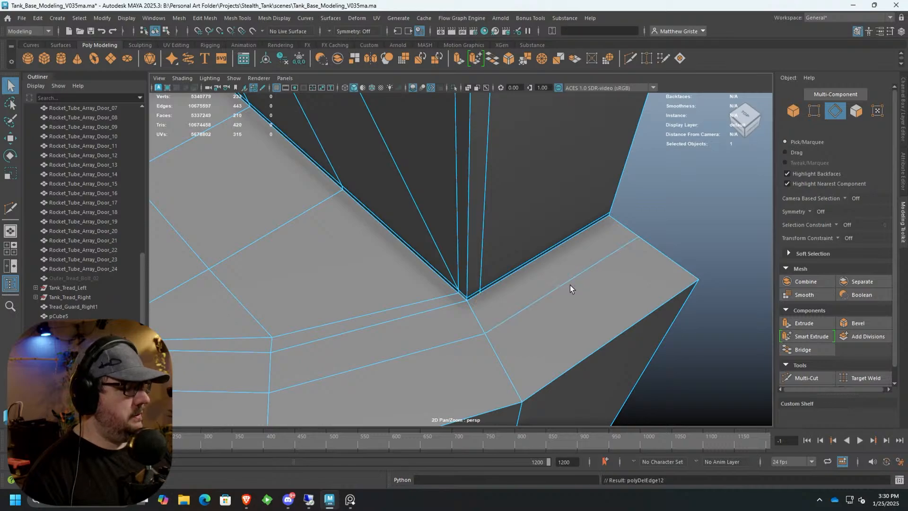
Insert an edge loop around the cap between the existing rim loop and the cylinder's outer edge.
alt+drag(534, 263, 461, 295)
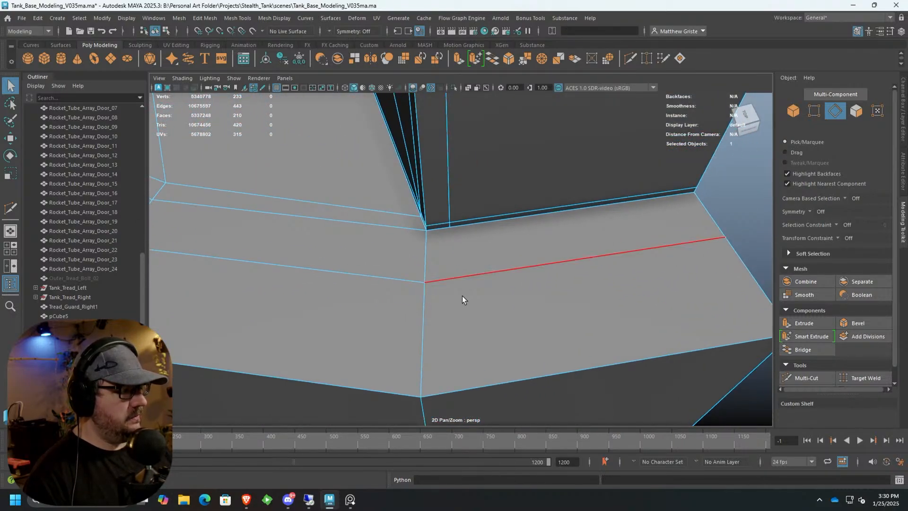
click(251, 18)
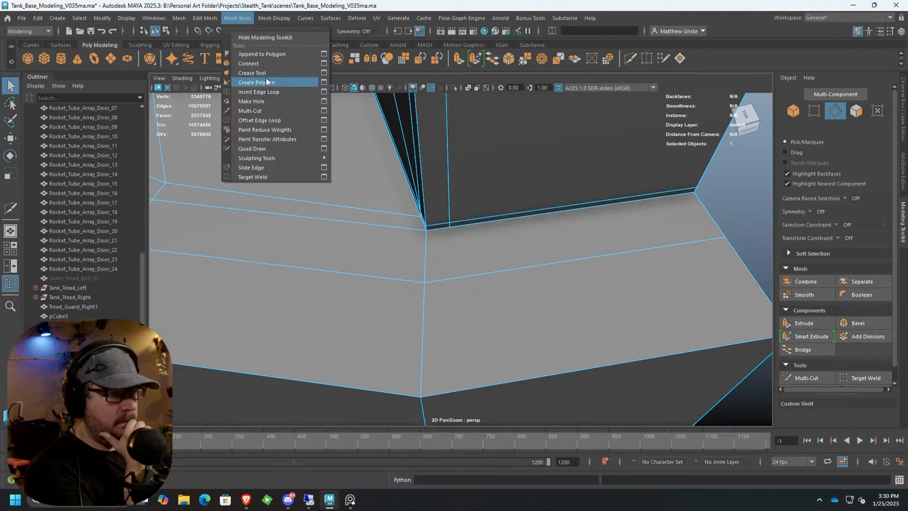
click(267, 92)
click(423, 309)
key(q)
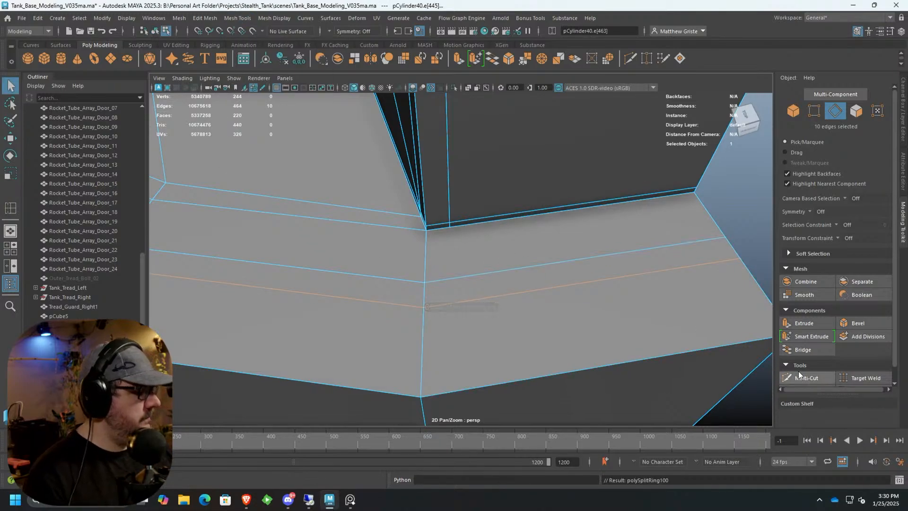
Cut from the base of the tab's side bevel edge across the rim loop to the new outer loop's corner vertex.
click(802, 379)
click(449, 227)
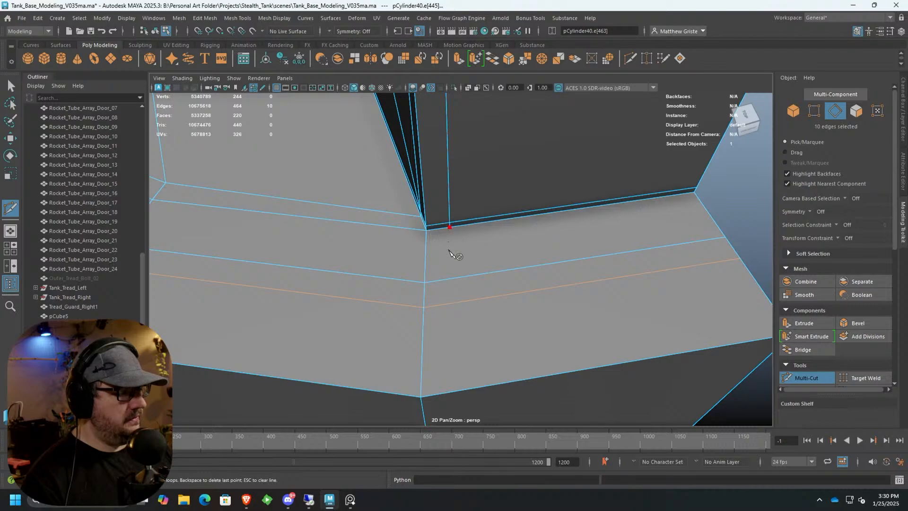
click(423, 309)
right_click(423, 310)
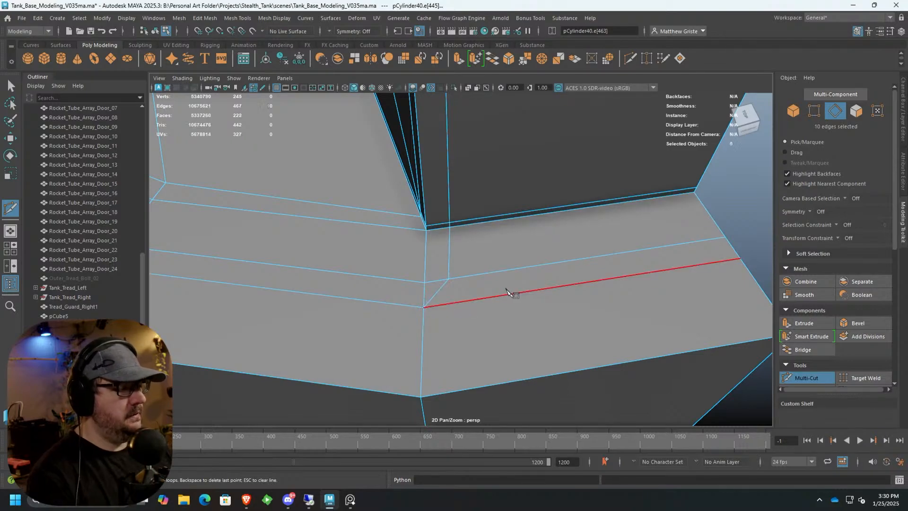
Make the matching cut at the tab's opposite corner, from the side bevel edge's base to the outer loop's corner vertex.
alt+right_drag(515, 289, 471, 285)
alt+drag(378, 250, 535, 256)
alt+drag(350, 217, 447, 199)
scroll(426, 269, up, 6)
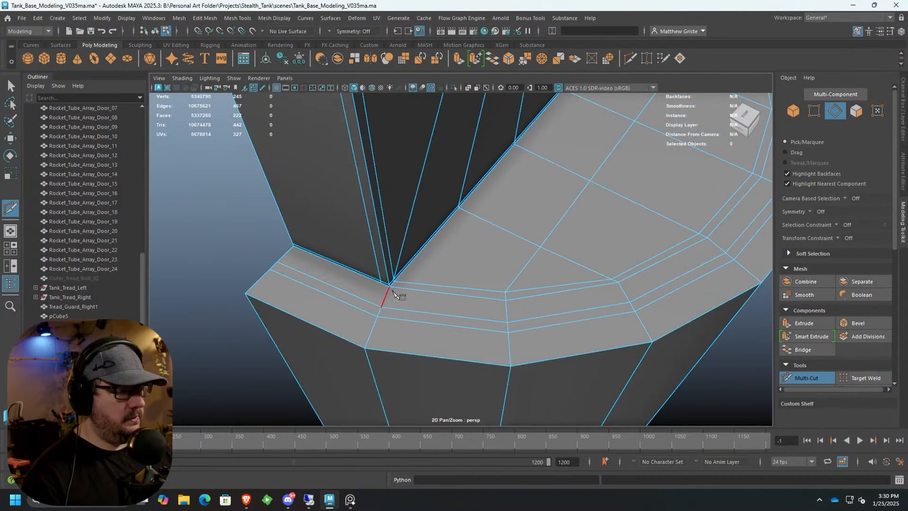
click(361, 234)
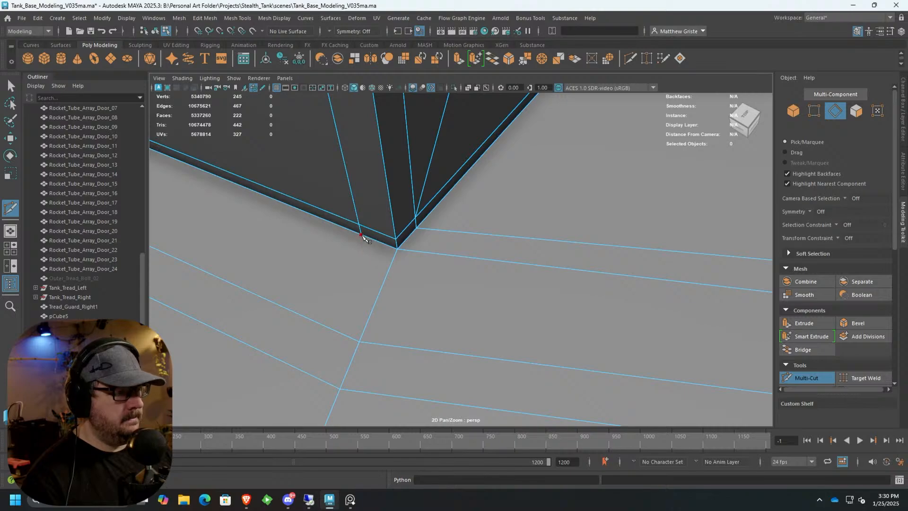
click(340, 387)
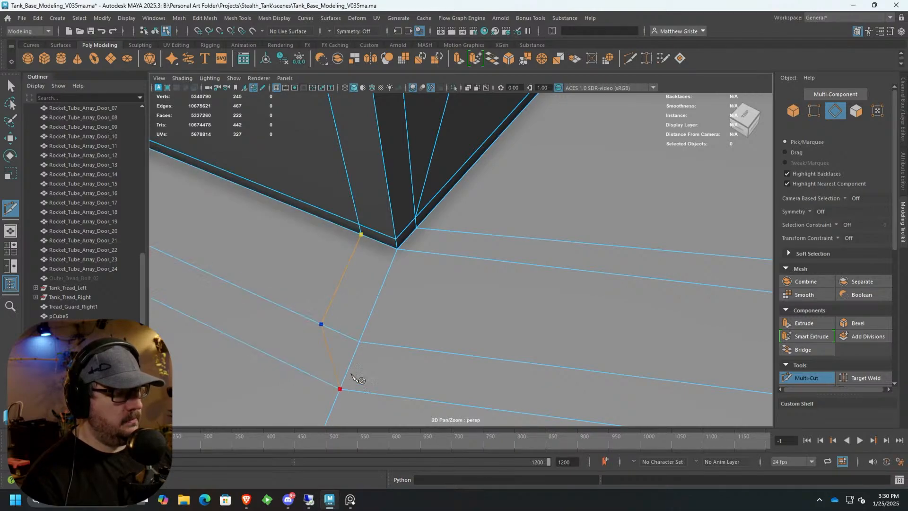
key(q)
Inspect the smoothed tab base and cylinder rim from several angles, then examine the wireframe at the tab's corner.
key(3)
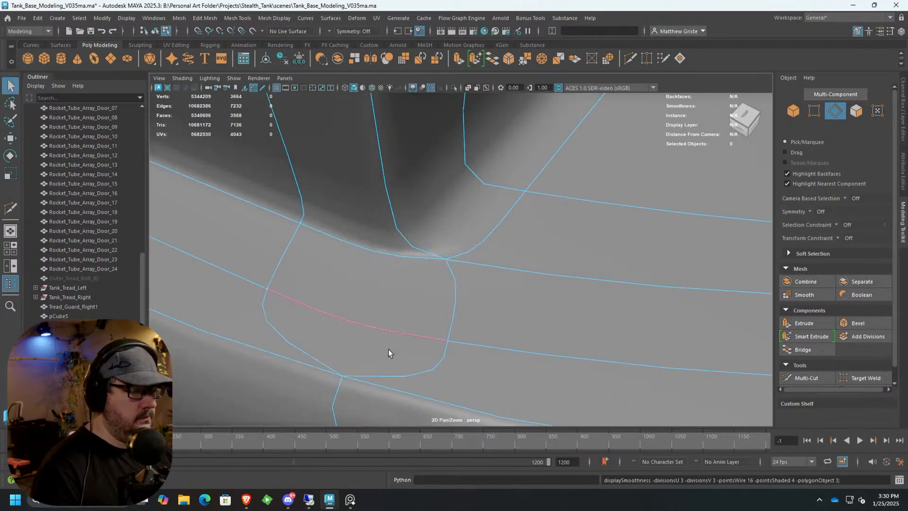
scroll(388, 351, down, 6)
alt+drag(463, 323, 385, 322)
right_drag(381, 218, 459, 186)
scroll(440, 212, down, 3)
alt+drag(428, 237, 478, 227)
click(662, 224)
alt+drag(584, 263, 492, 235)
scroll(453, 304, up, 6)
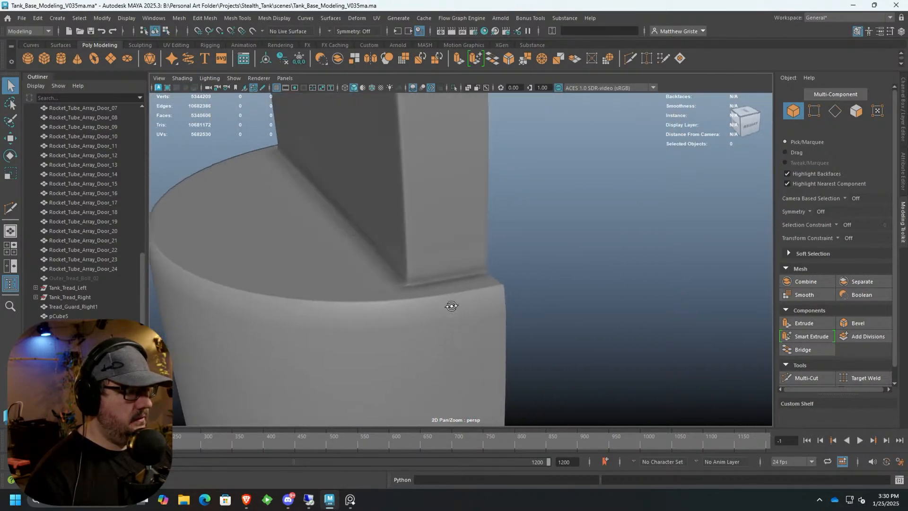
alt+drag(425, 278, 331, 285)
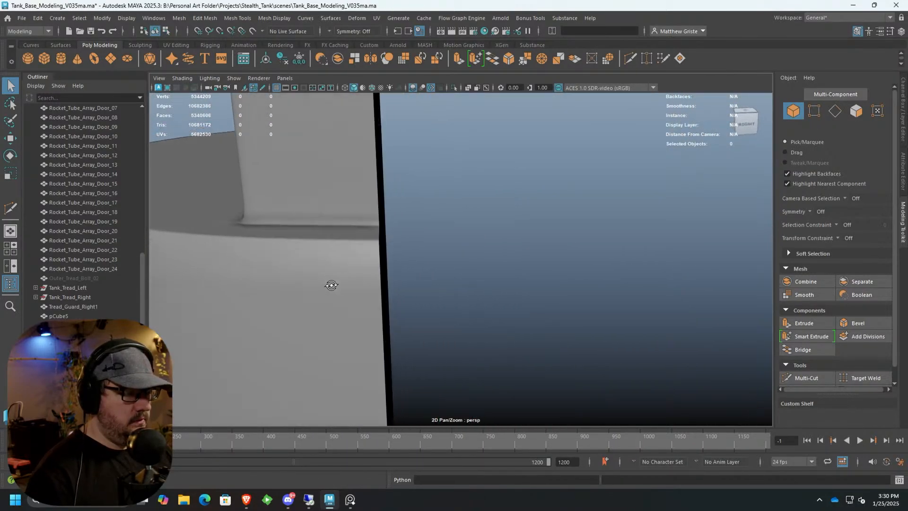
click(266, 210)
scroll(272, 215, up, 6)
scroll(430, 242, down, 1)
alt+drag(430, 242, 483, 275)
scroll(523, 271, up, 1)
scroll(523, 272, down, 1)
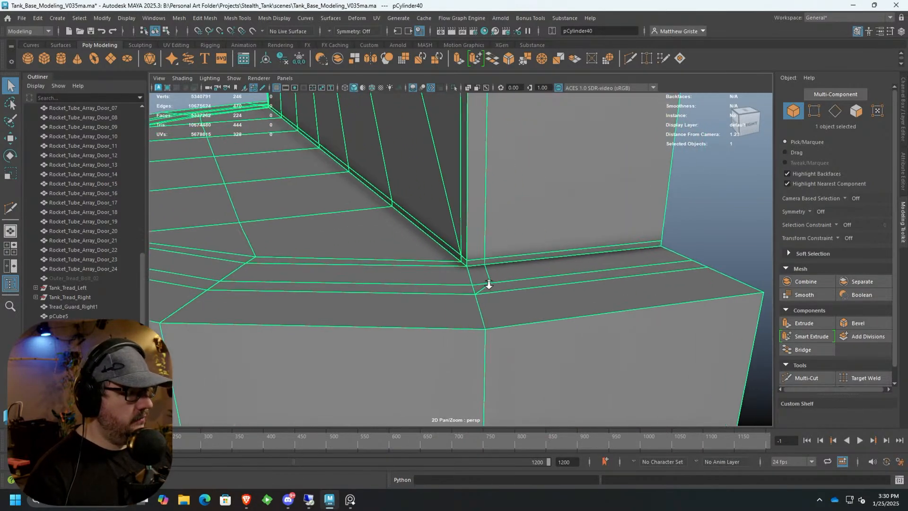
Insert an edge loop within the thin strip around the tab's base where it meets the cylinder.
scroll(480, 272, up, 1)
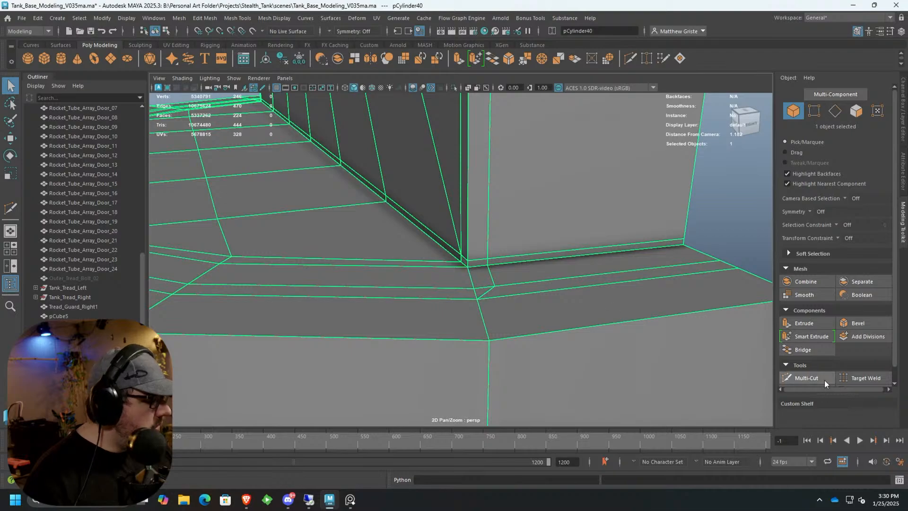
click(806, 378)
ctrl+click(467, 264)
key(q)
Examine the whole cylinder and tab in smooth preview, then switch back to the unsmoothed mesh.
key(3)
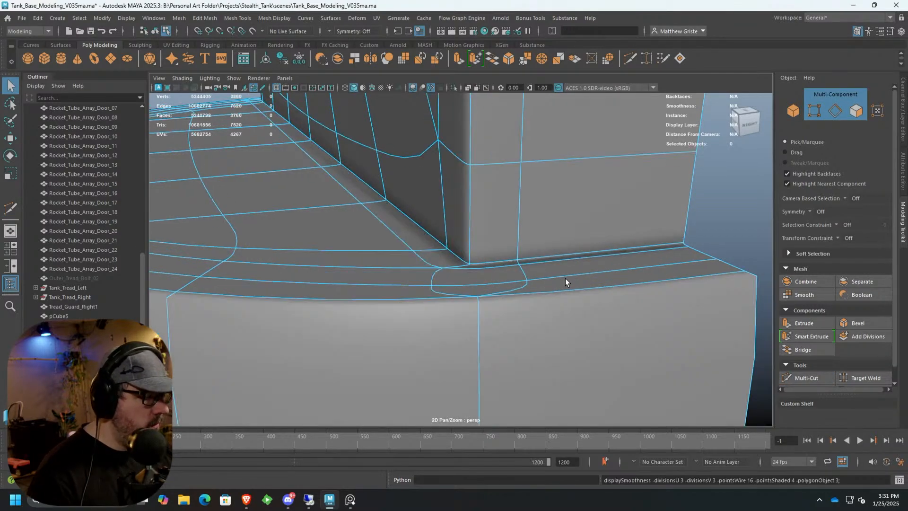
alt+drag(473, 238, 430, 256)
right_drag(430, 256, 481, 198)
click(673, 242)
scroll(673, 242, down, 4)
alt+drag(674, 242, 584, 263)
click(529, 271)
alt+drag(530, 270, 577, 264)
key(1)
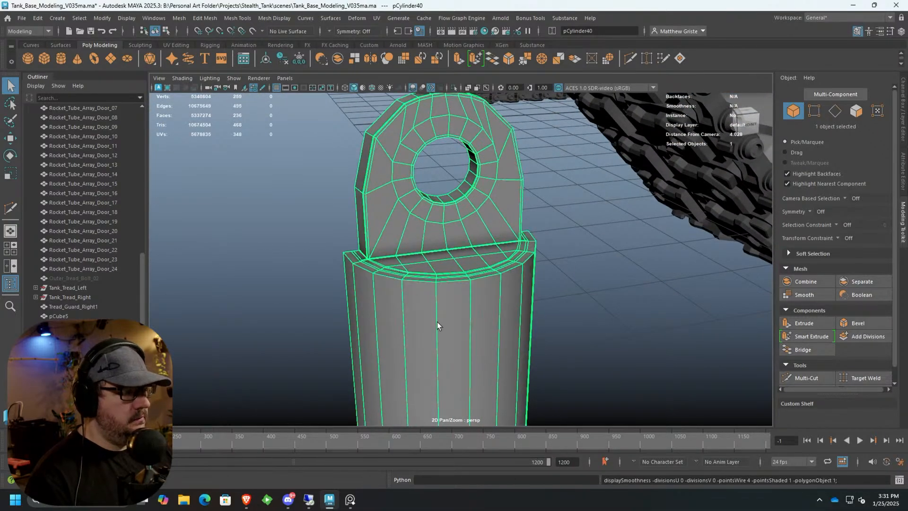
Insert two supporting edge loops around the half cylinder just below its upper rim with Multi-Cut.
alt+middle_drag(434, 323, 461, 257)
scroll(460, 258, up, 2)
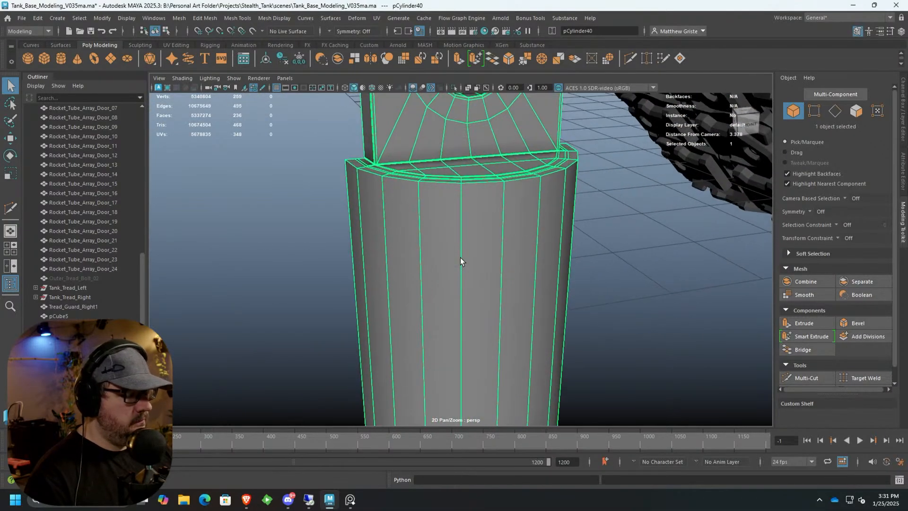
click(815, 378)
ctrl+click(462, 186)
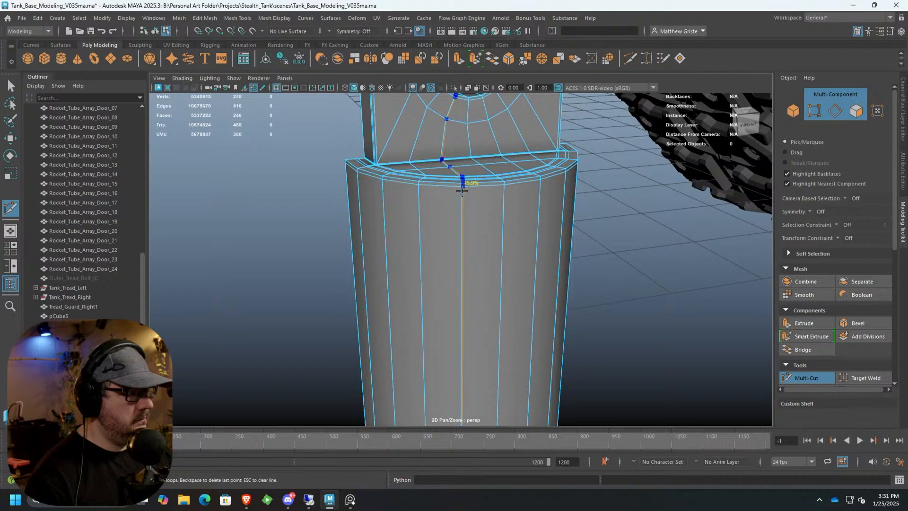
ctrl+click(462, 210)
Insert two supporting edge loops around the half cylinder's side near its lower end.
alt+middle_drag(465, 246, 474, 182)
scroll(474, 182, down, 5)
alt+drag(473, 284, 446, 235)
alt+middle_drag(446, 235, 435, 152)
scroll(431, 247, up, 4)
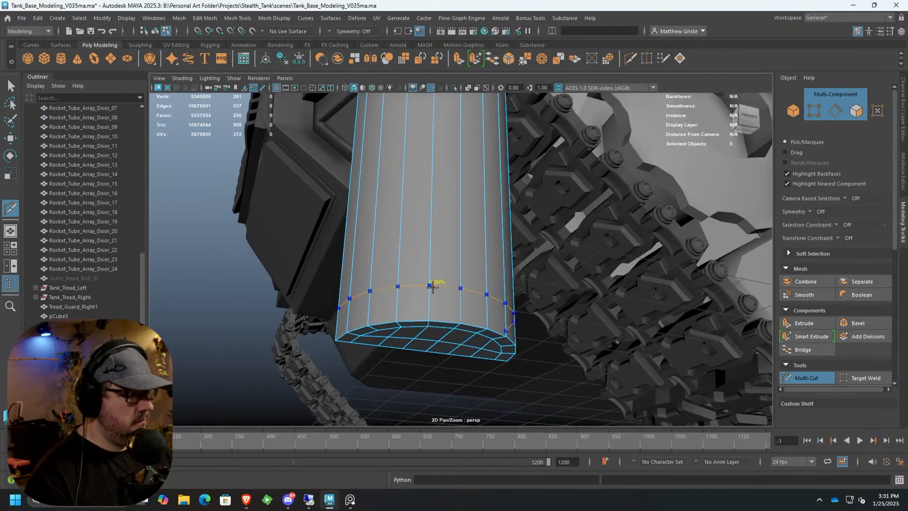
ctrl+click(427, 318)
ctrl+click(427, 301)
Insert an edge loop around the middle of the half cylinder and show it in smooth preview in object mode.
scroll(428, 298, down, 3)
alt+drag(433, 284, 445, 175)
alt+middle_drag(444, 166, 442, 227)
scroll(445, 224, down, 4)
ctrl+click(447, 221)
key(q)
key(3)
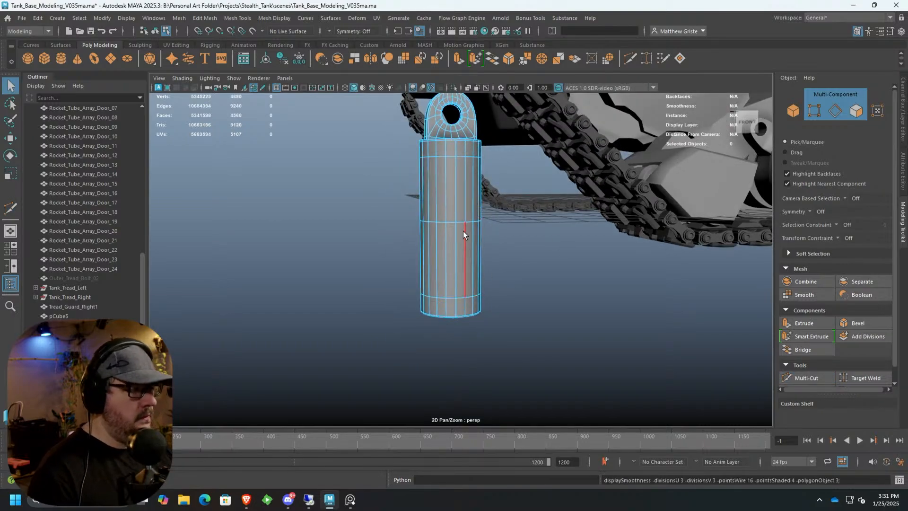
alt+drag(464, 233, 462, 179)
right_drag(462, 178, 503, 149)
click(508, 150)
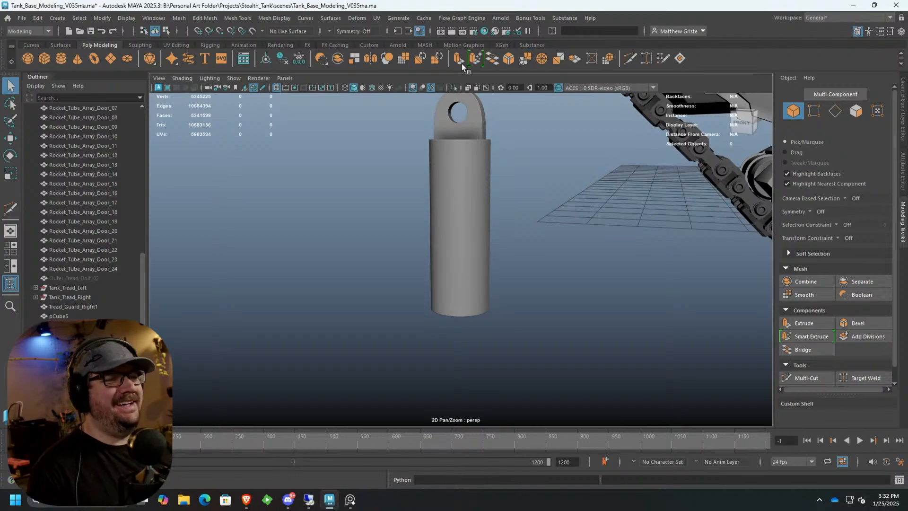
Mirror the half cylinder along the Z axis with the axis position set to Bounding Box.
alt+drag(404, 305, 513, 241)
click(424, 180)
alt+drag(432, 183, 472, 212)
scroll(464, 212, up, 5)
alt+middle_drag(464, 212, 438, 207)
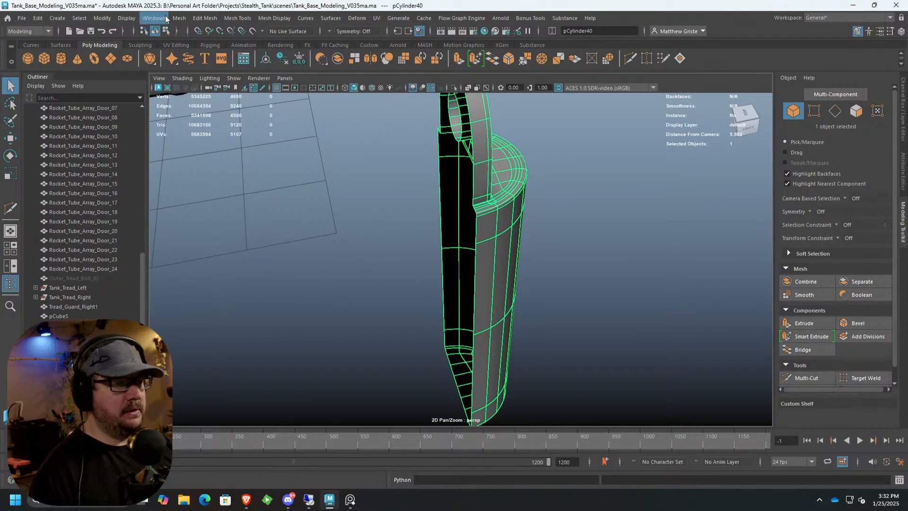
click(180, 18)
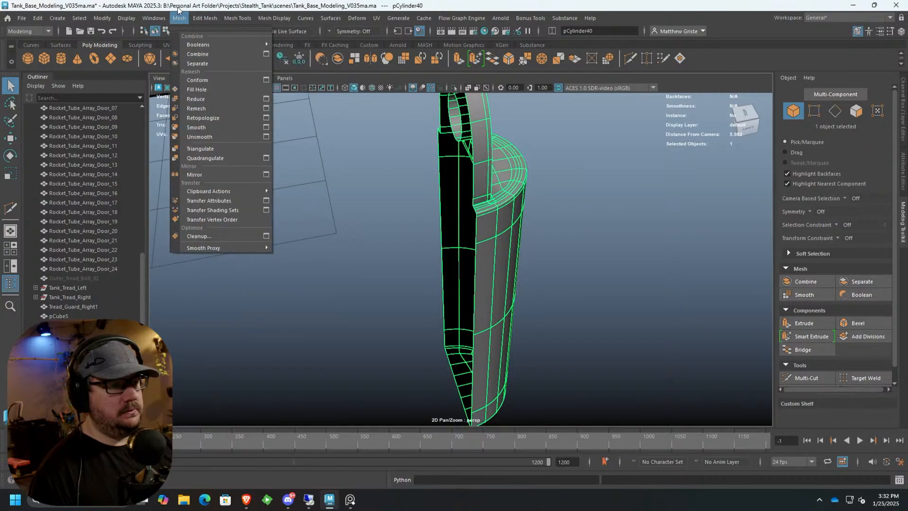
click(204, 173)
click(623, 266)
click(653, 274)
click(634, 281)
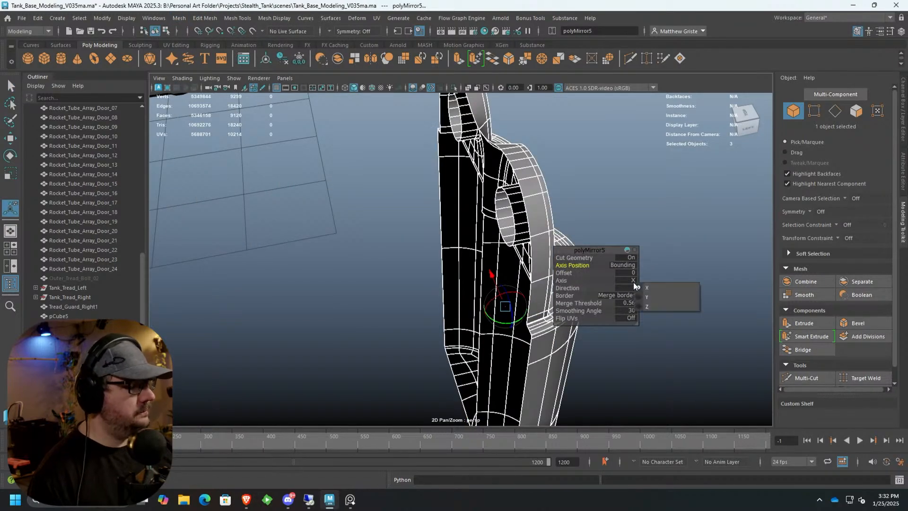
click(650, 305)
right_drag(481, 187, 530, 170)
click(613, 220)
scroll(613, 219, down, 4)
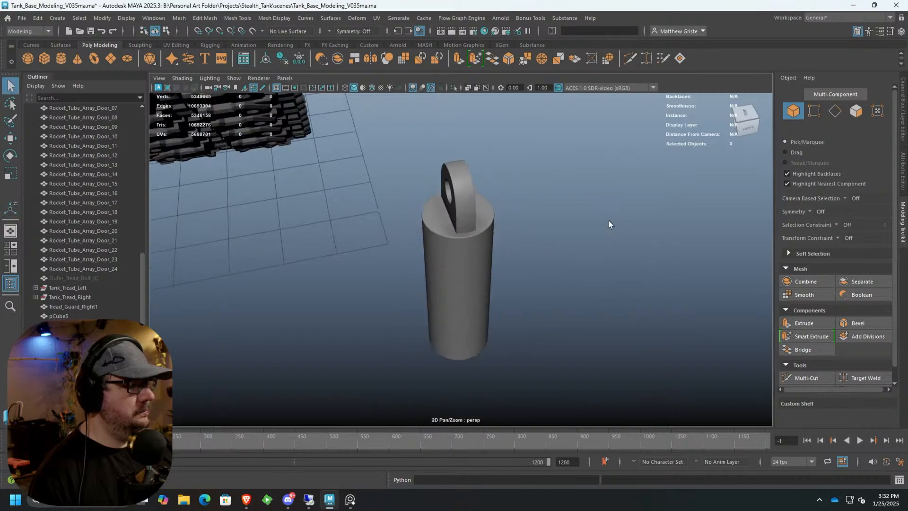
Select the mirrored cylinder and display its lower end cap without smoothing.
alt+drag(613, 220, 424, 191)
click(424, 192)
alt+drag(476, 156, 475, 191)
scroll(463, 264, up, 5)
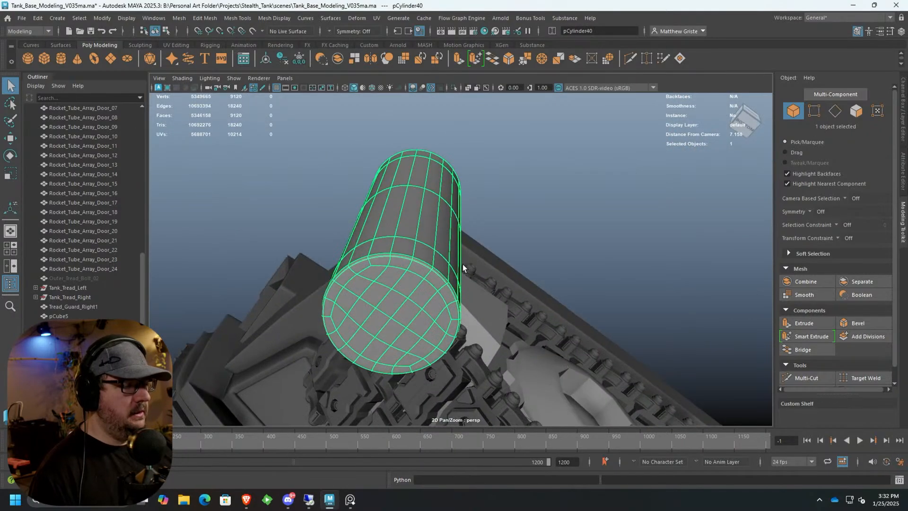
scroll(463, 264, up, 5)
key(1)
alt+drag(398, 200, 442, 163)
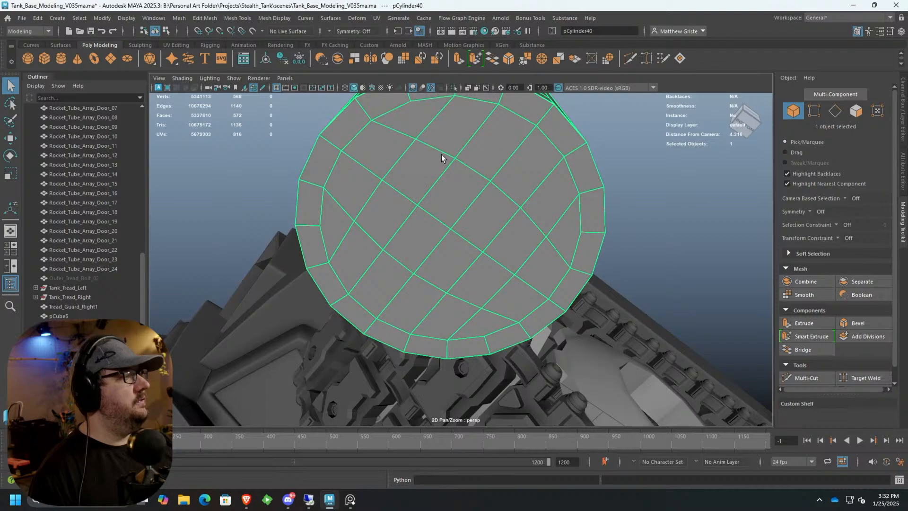
Try to extrude the cylinder's lower end-cap faces and scale them inward, and undo the scaling.
scroll(441, 154, down, 3)
scroll(466, 156, up, 4)
right_drag(464, 176, 462, 201)
mouse_move(526, 302)
mouse_down()
mouse_move(460, 276)
mouse_move(407, 214)
mouse_move(573, 140)
mouse_move(592, 241)
mouse_move(491, 227)
mouse_move(518, 198)
mouse_up()
key(ctrl+e)
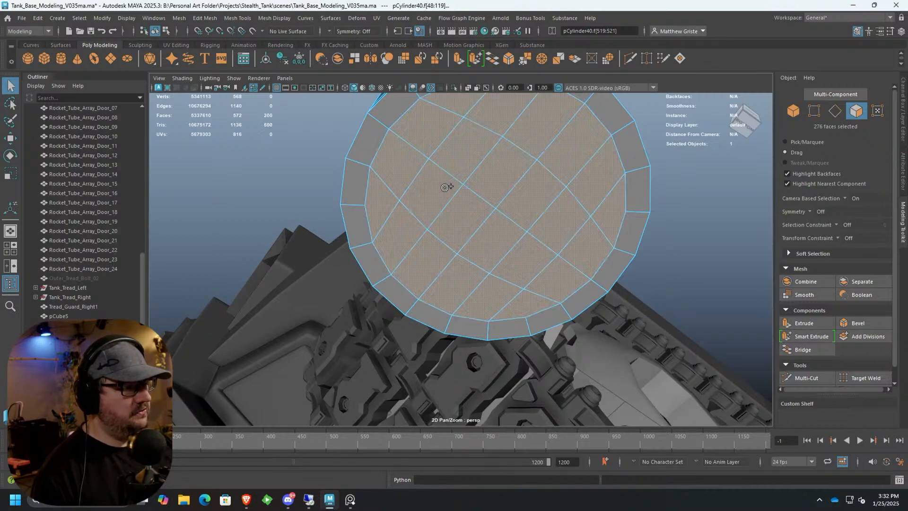
scroll(629, 197, up, 2)
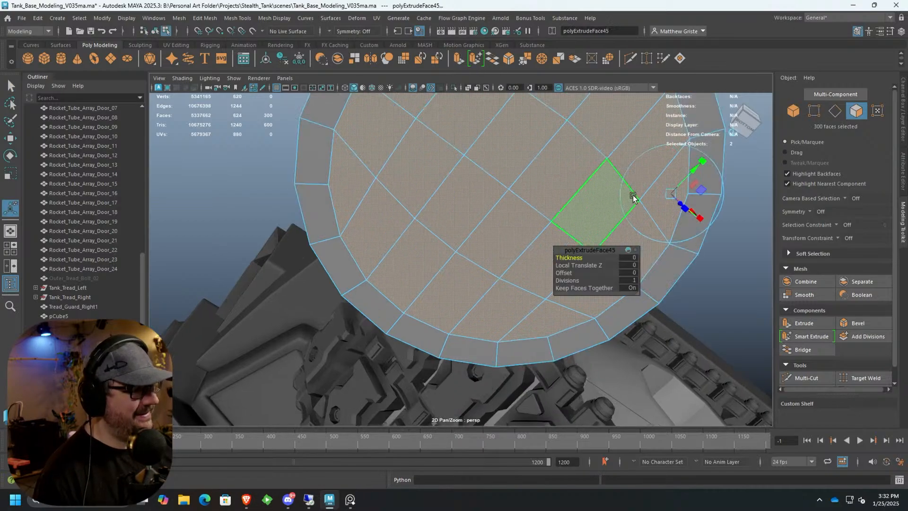
alt+drag(623, 163, 581, 207)
scroll(583, 206, down, 3)
click(641, 188)
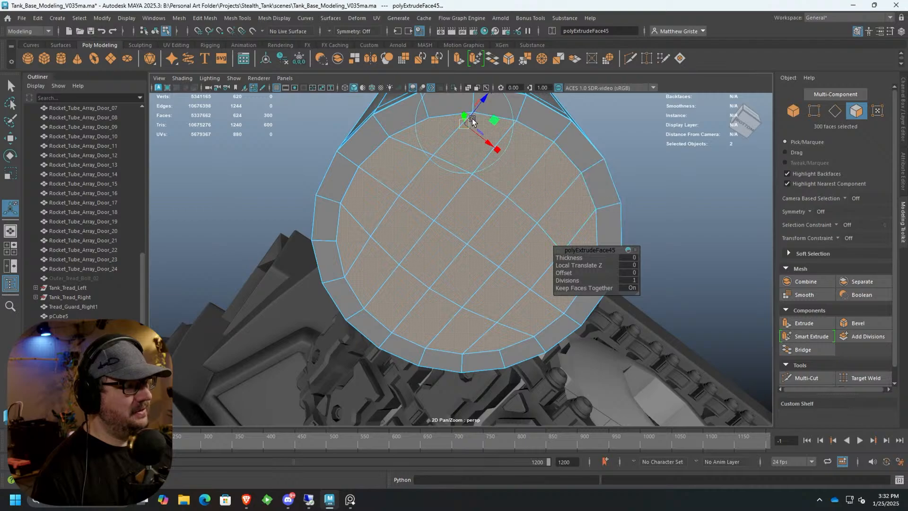
click(495, 147)
drag(461, 125, 457, 124)
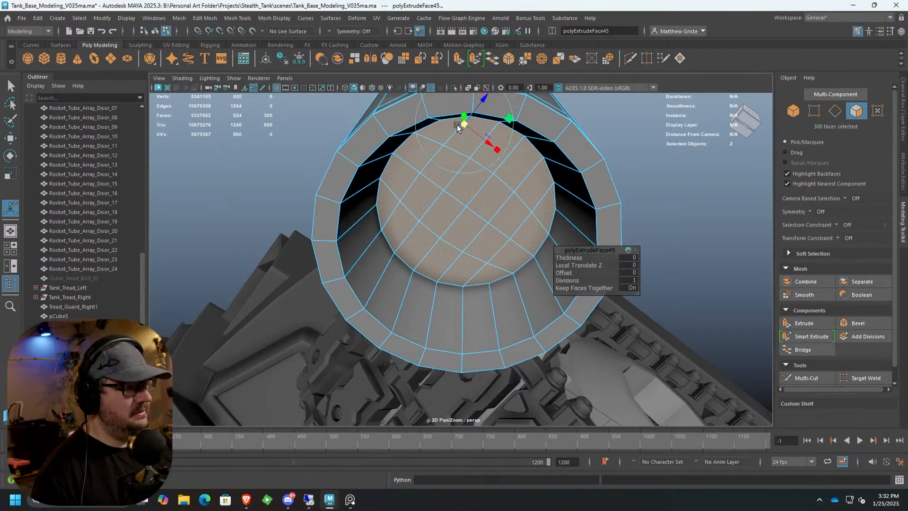
key(ctrl+z)
Try the end-cap inset again, check the affected faces in the front view, and undo the extrusion.
drag(488, 157, 480, 186)
key(w)
drag(463, 151, 469, 174)
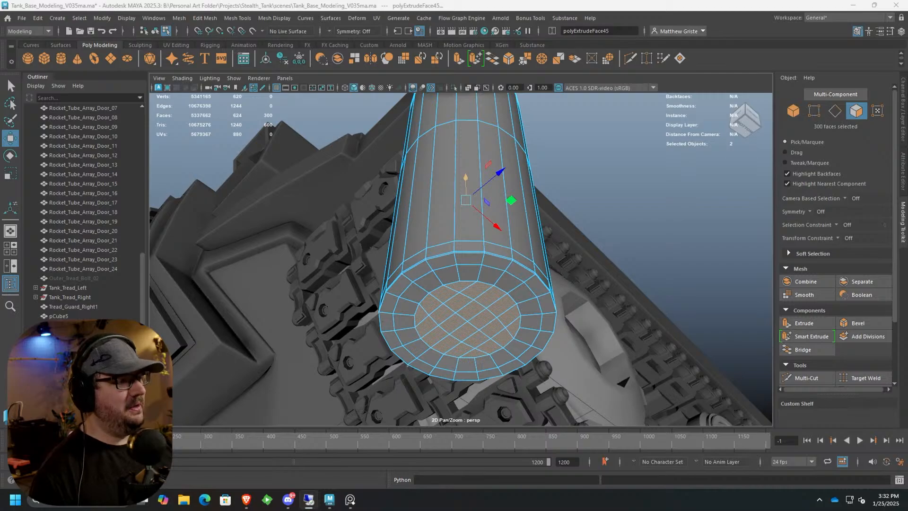
alt+drag(475, 166, 459, 198)
key(space)
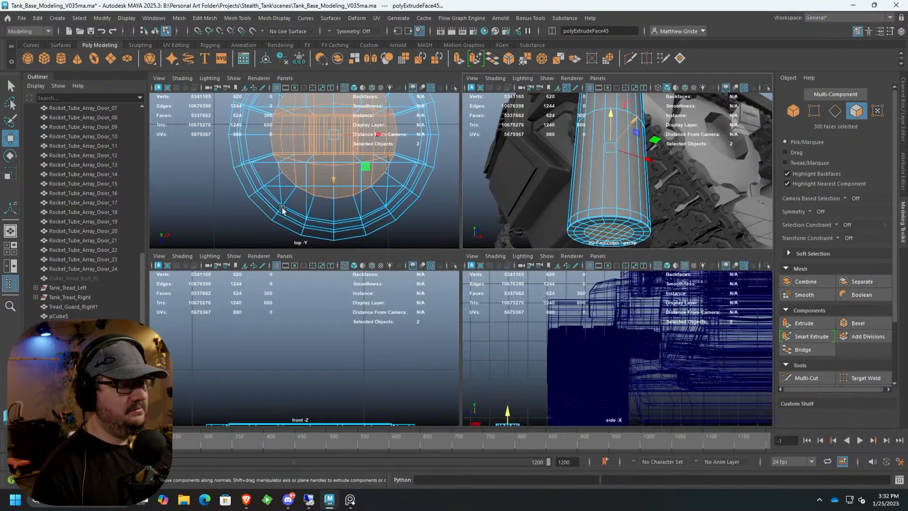
key(space)
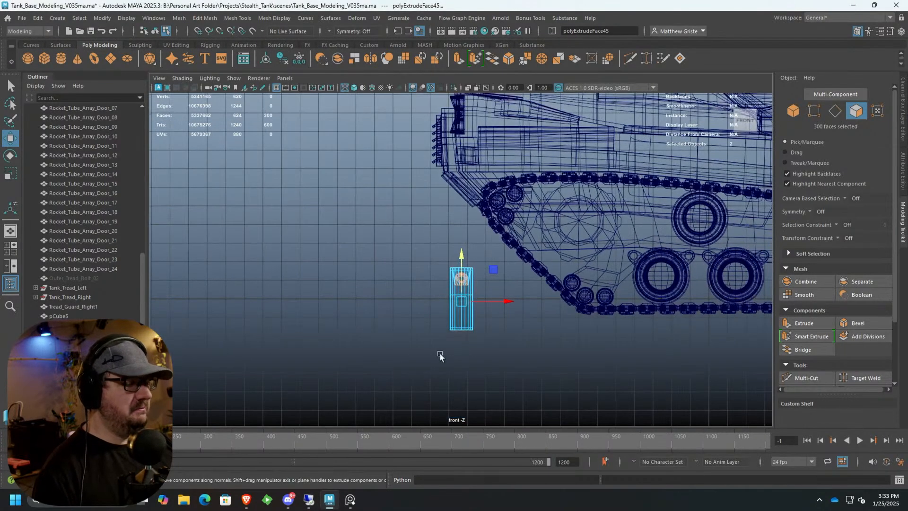
scroll(436, 300, up, 2)
scroll(436, 300, up, 3)
drag(447, 271, 492, 232)
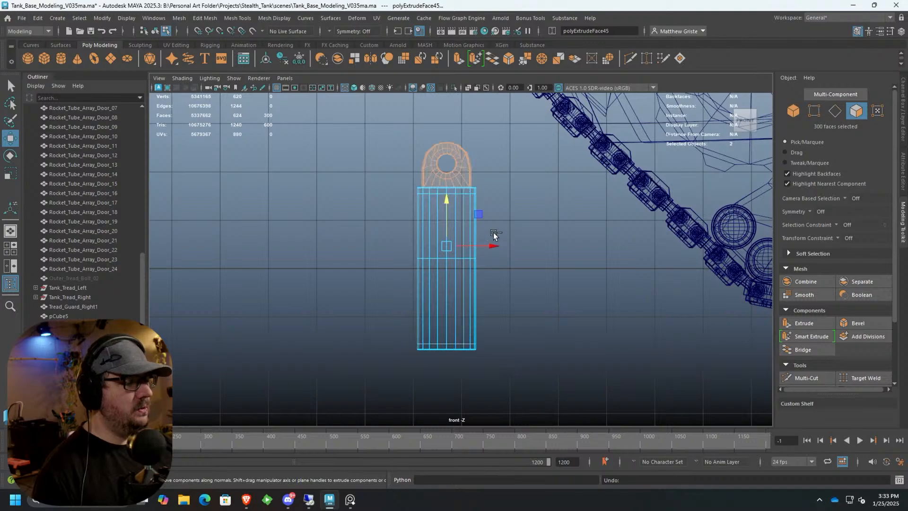
key(space)
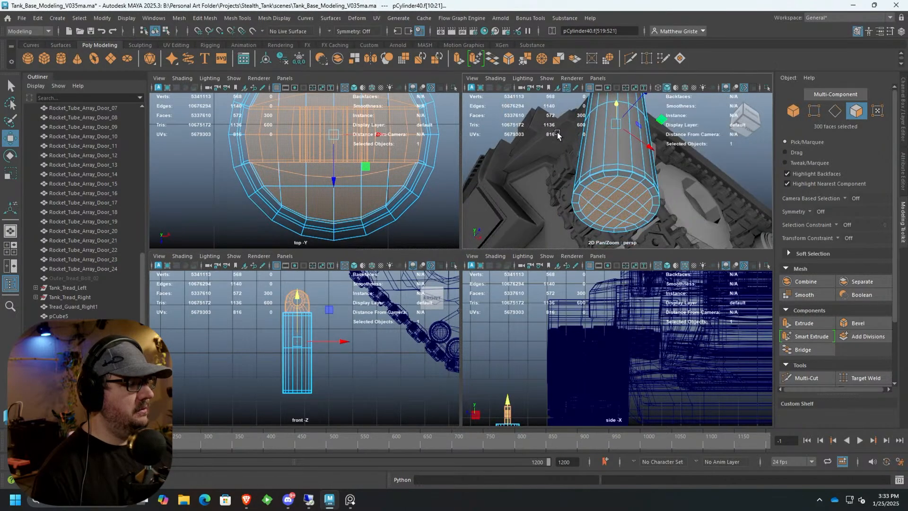
Select only the lower end-cap faces inside the cylinder's outer ring.
click(627, 203)
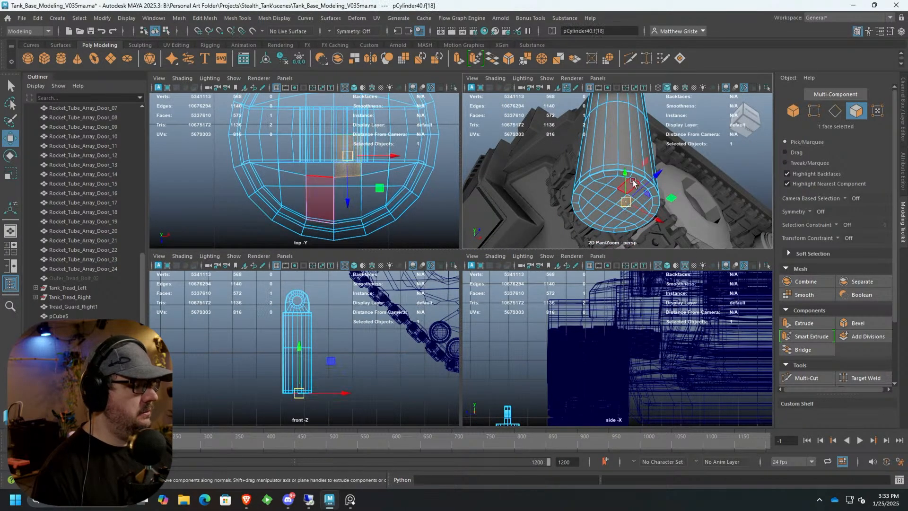
key(ctrl+z)
scroll(628, 204, up, 5)
alt+drag(628, 203, 620, 191)
scroll(618, 189, down, 5)
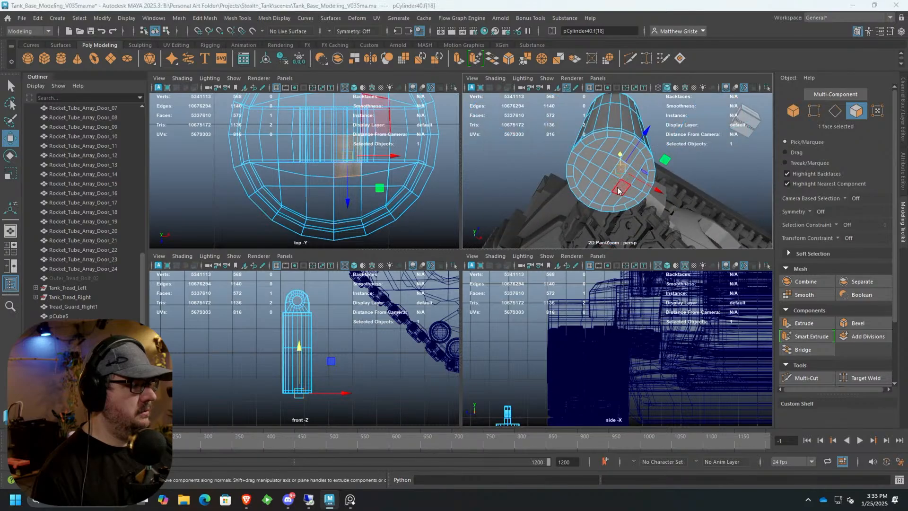
key(space)
right_drag(431, 205, 434, 226)
key(Tab)
shift+drag(423, 203, 392, 240)
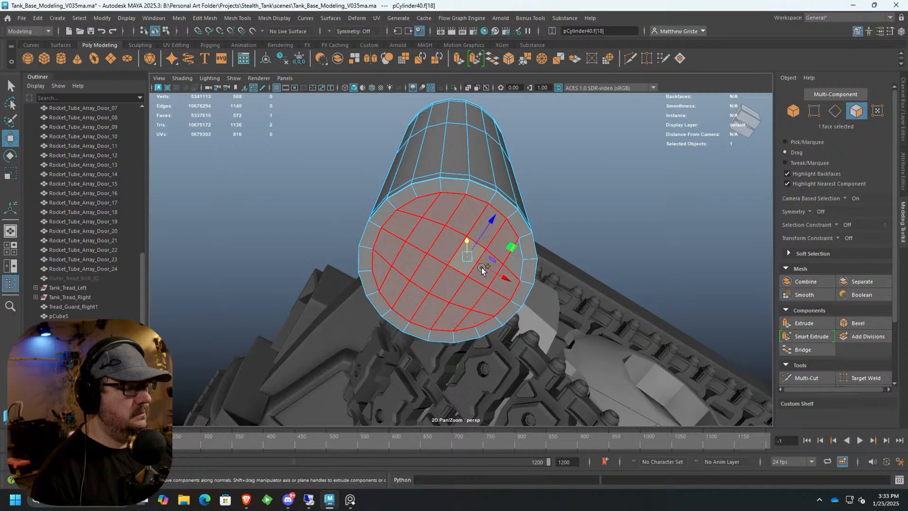
shift+drag(478, 268, 515, 263)
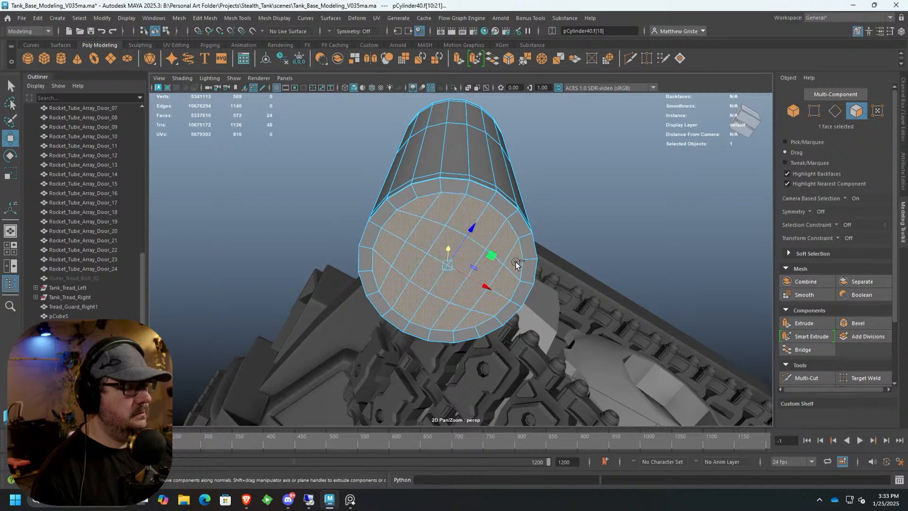
Extrude the end-cap faces inward as an inset, and extrude them again deep into the cylinder to form a bore.
click(457, 59)
drag(445, 267, 439, 268)
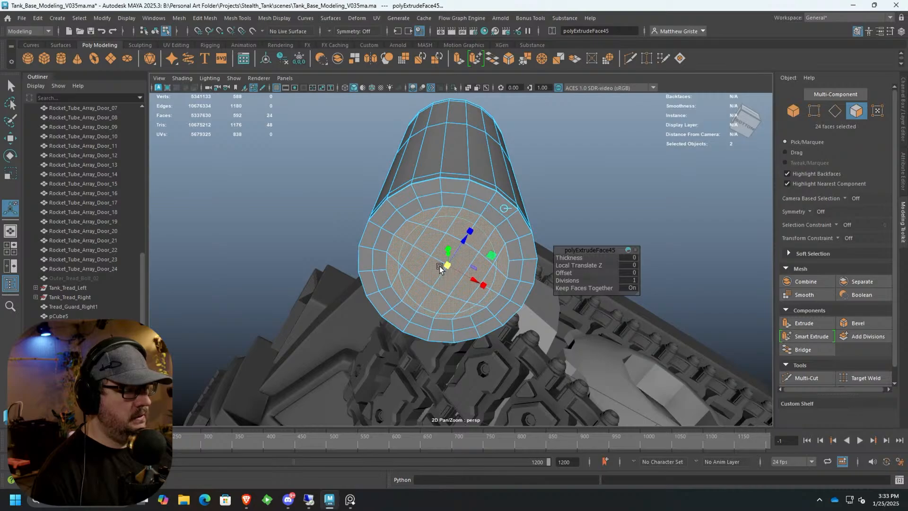
key(g)
alt+drag(507, 240, 511, 301)
drag(498, 351, 488, 216)
right_drag(438, 160, 488, 140)
Insert supporting edge loops at the bore's inner end and mouth, and show the cylinder in smooth preview.
scroll(453, 145, down, 5)
alt+drag(453, 145, 570, 190)
scroll(453, 182, up, 4)
click(806, 377)
ctrl+click(522, 194)
ctrl+click(547, 289)
ctrl+click(547, 295)
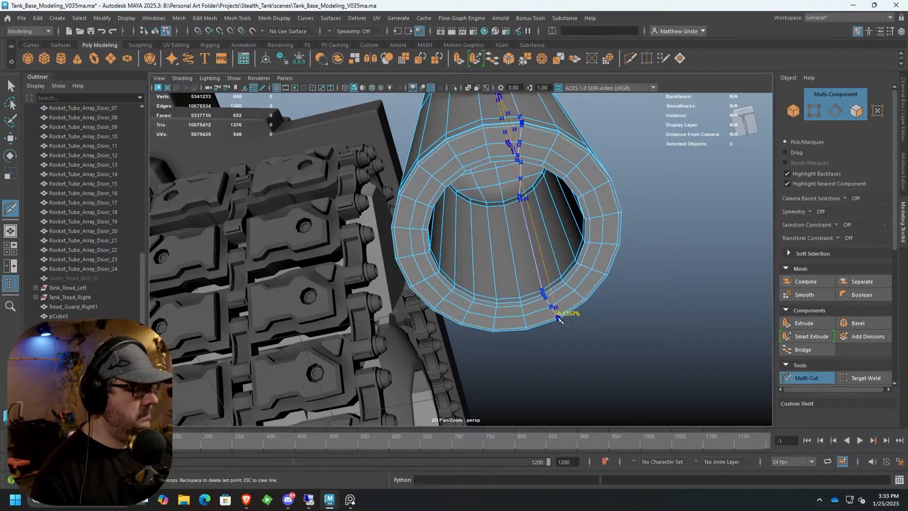
key(q)
key(3)
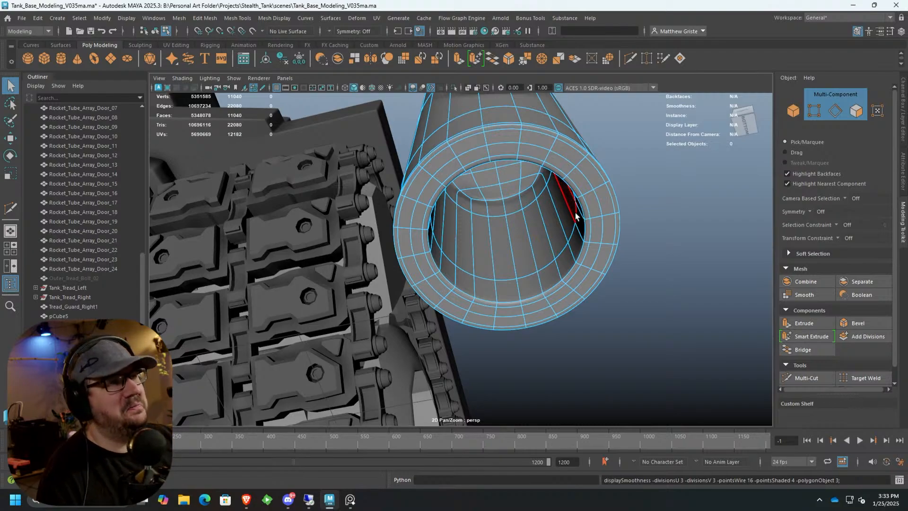
Duplicate the hollow cylinder and move the copy beside the original.
right_drag(476, 159, 564, 166)
alt+drag(564, 166, 412, 231)
key(ctrl+d)
key(w)
click(557, 274)
click(517, 173)
Delete the bore's inner wall and end faces from the duplicate cylinder.
right_drag(411, 232, 411, 244)
alt+drag(410, 244, 405, 308)
click(405, 312)
shift+double_click(400, 286)
key(Delete)
double_click(459, 309)
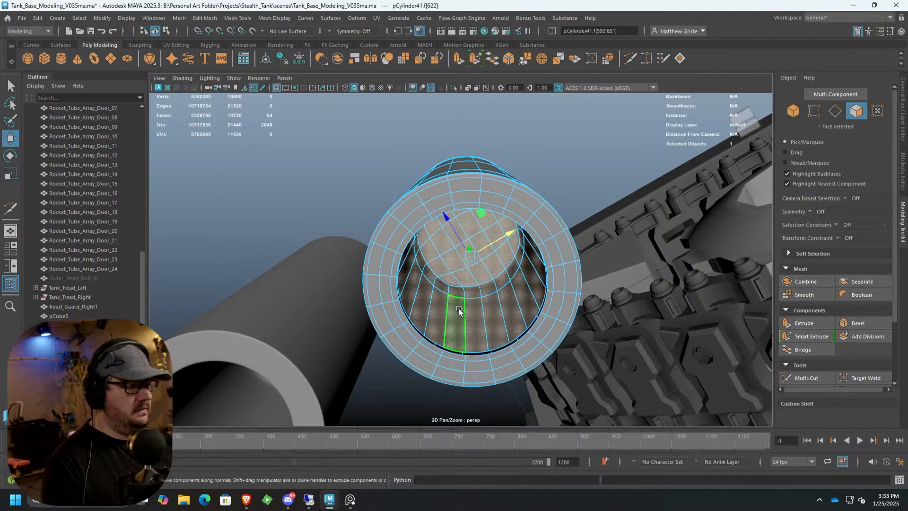
key(Delete)
Close the duplicate's open end with Quad Fill Hole from a vertex on the hole's border, with Add inset turned off.
key(F10)
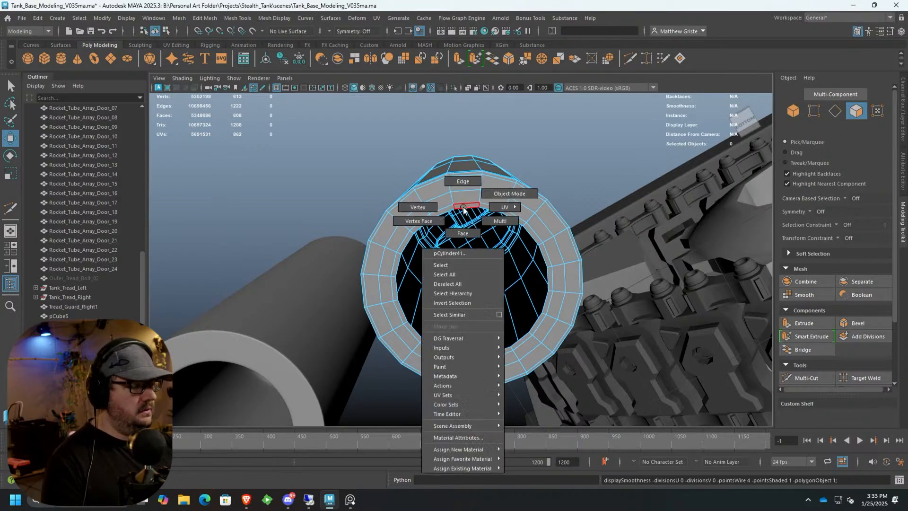
alt+drag(416, 208, 472, 200)
click(489, 196)
double_click(678, 56)
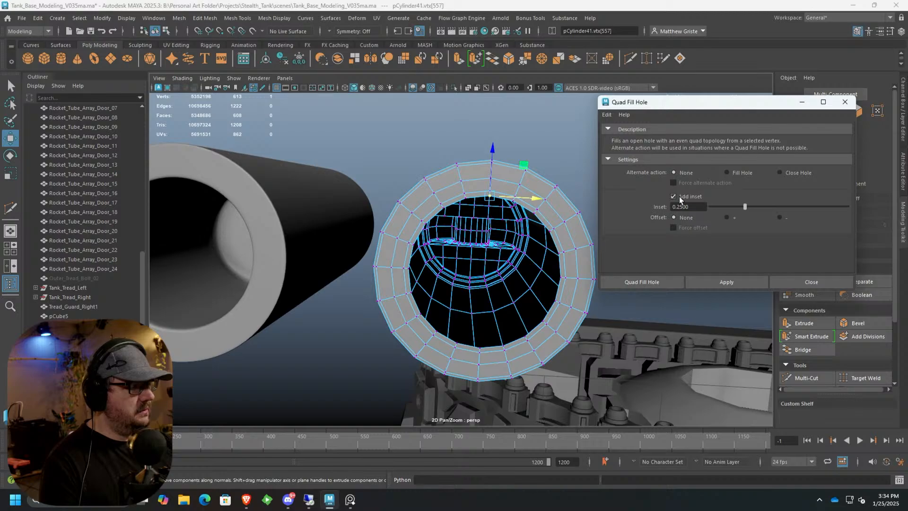
click(737, 282)
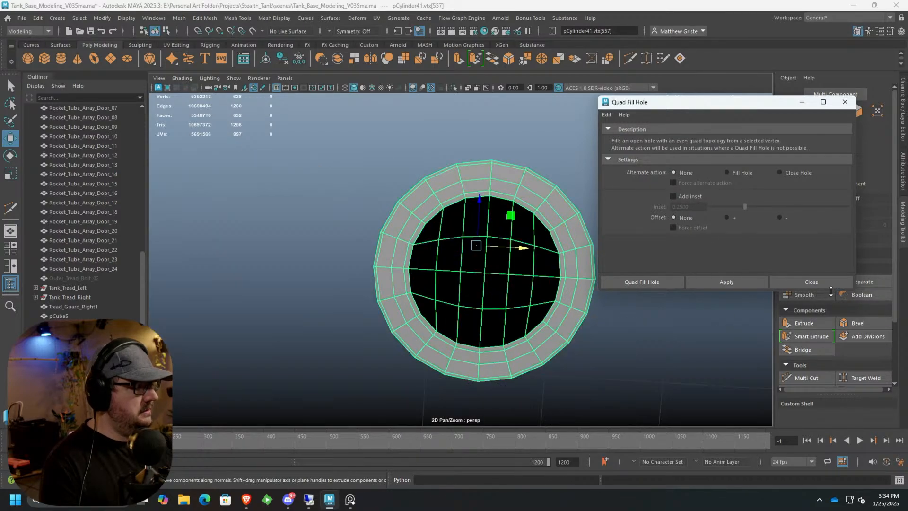
Reverse the normals of the duplicate's new end-cap faces and return to object mode.
alt+drag(536, 289, 467, 231)
scroll(445, 316, up, 5)
scroll(445, 316, up, 4)
right_drag(466, 232, 465, 243)
click(467, 274)
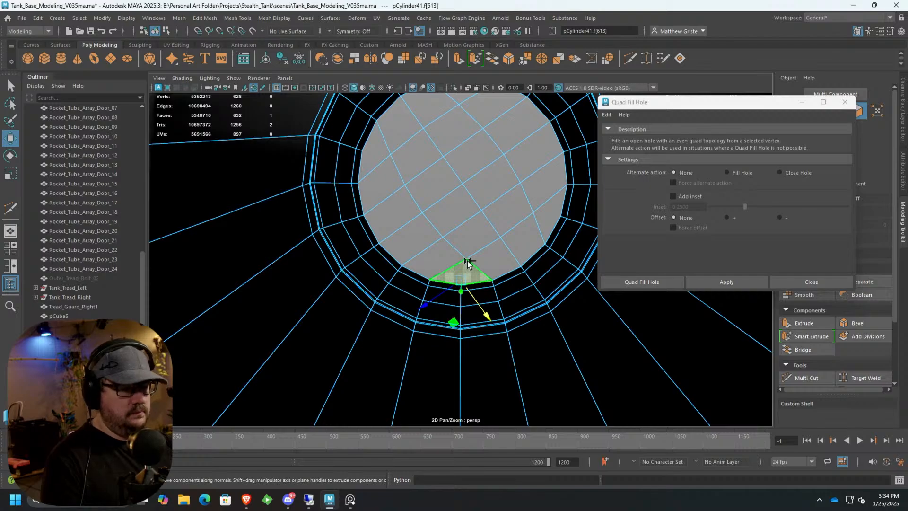
key(ctrl+z)
click(283, 18)
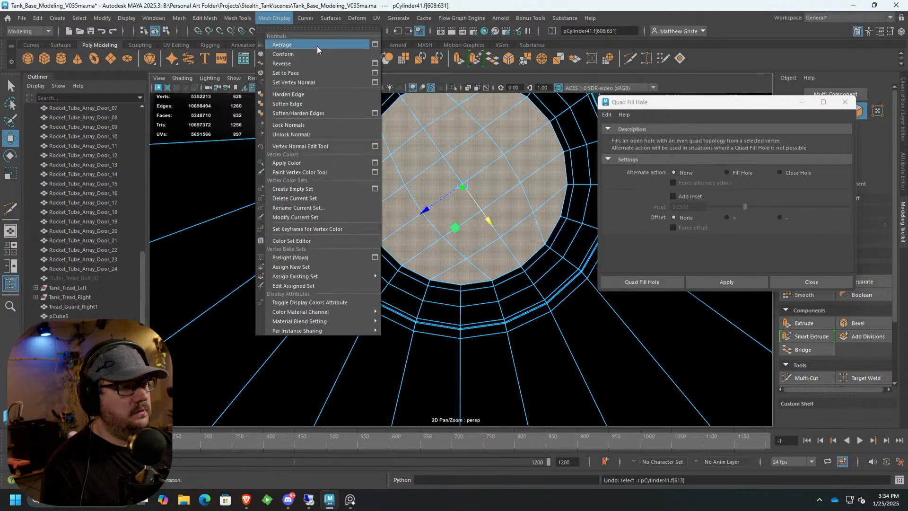
click(318, 72)
alt+drag(454, 244, 468, 126)
scroll(468, 141, down, 8)
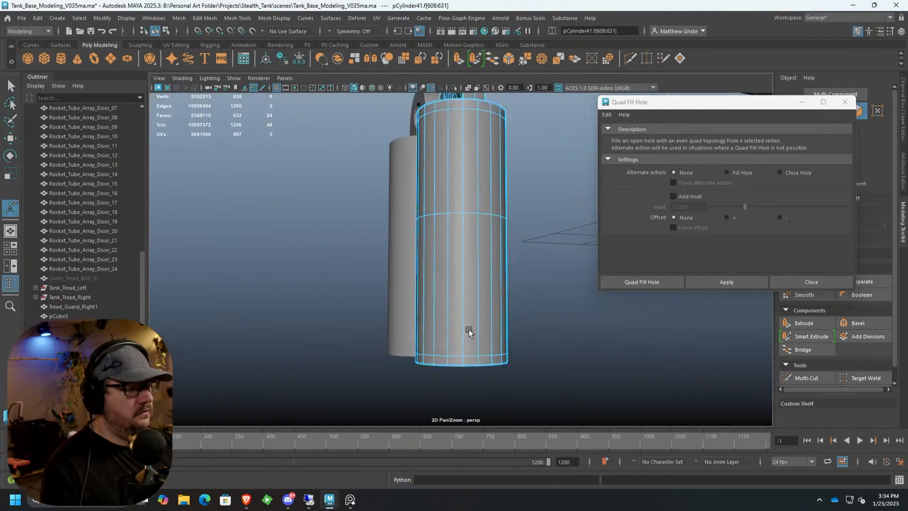
alt+drag(469, 330, 473, 246)
right_drag(472, 247, 501, 199)
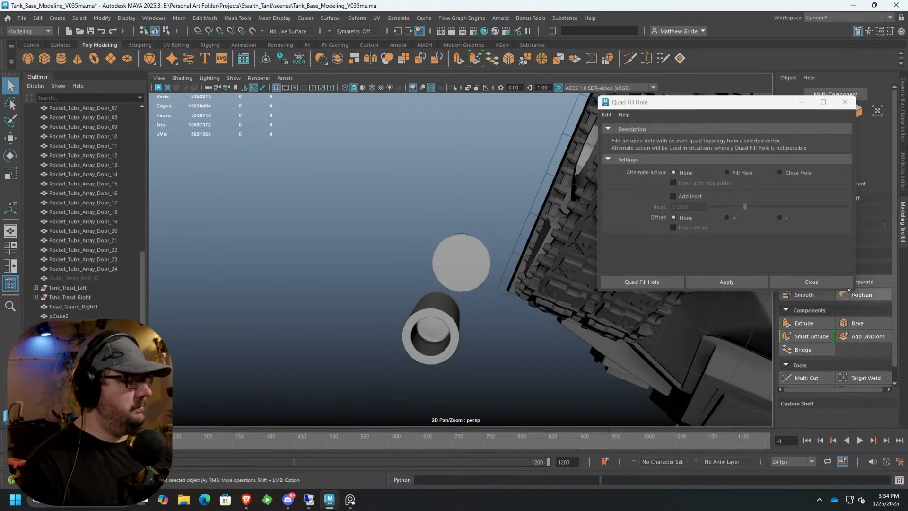
Close the Quad Fill Hole options and save the scene as a new version named Tank_Base_Modeling_V036ma.ma.
click(807, 282)
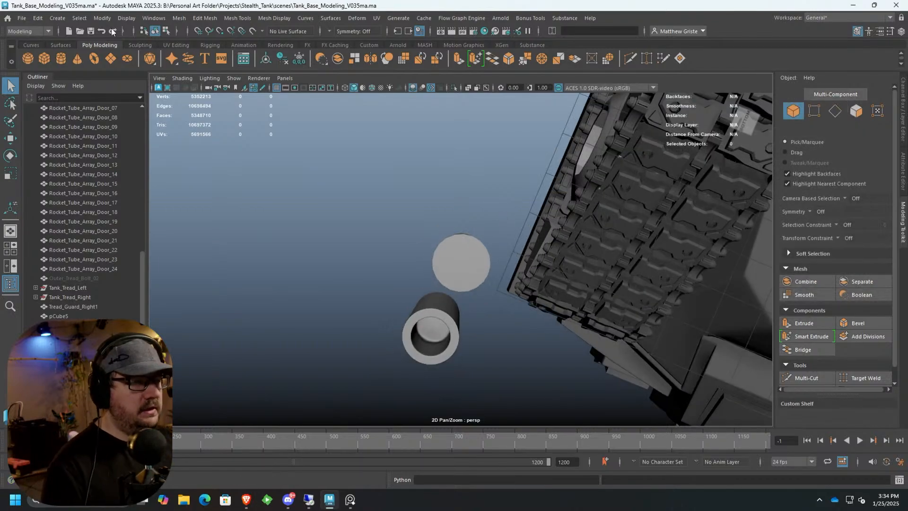
click(20, 20)
click(53, 62)
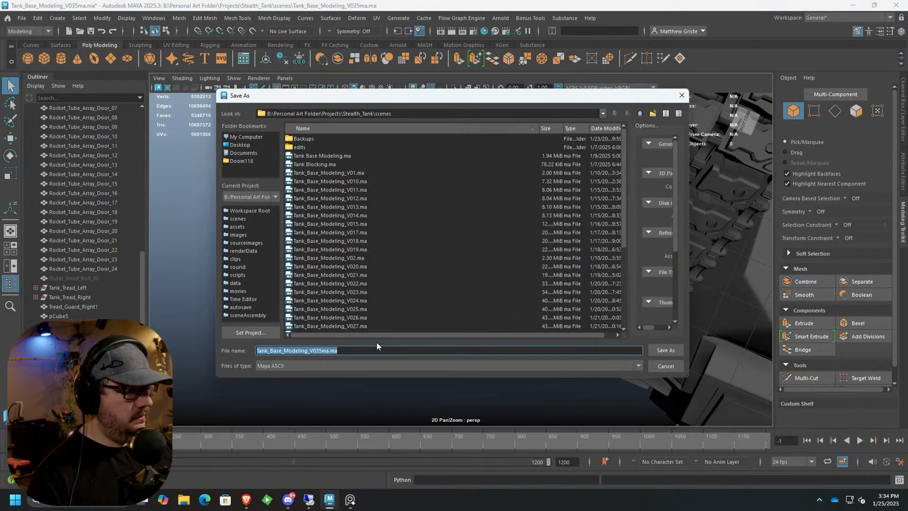
click(322, 350)
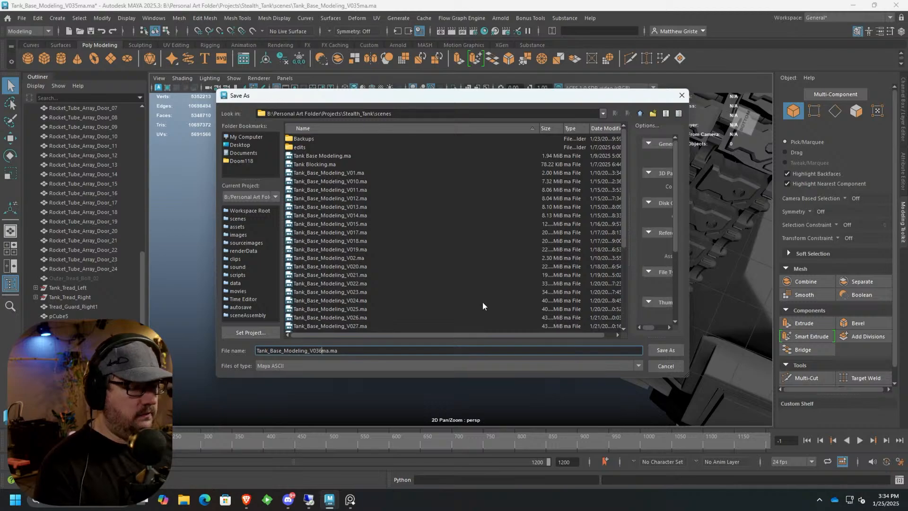
click(667, 350)
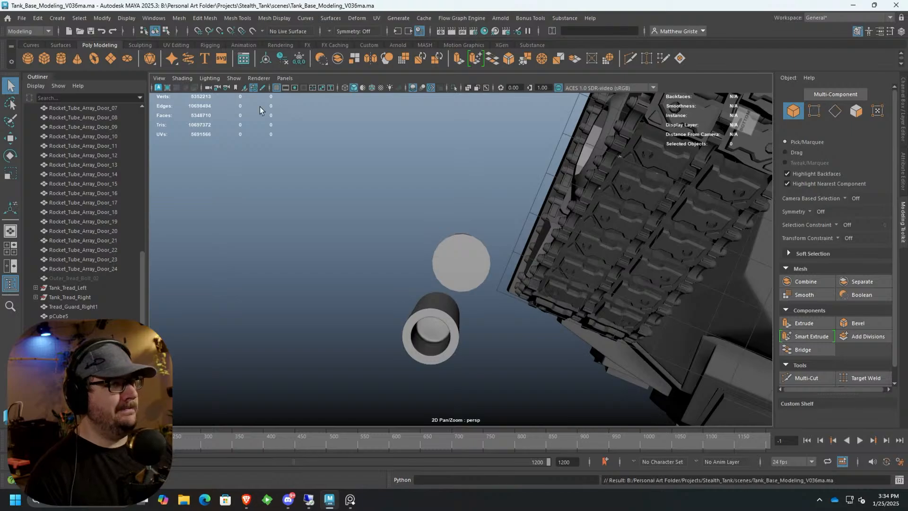
Examine the two cylinders and the tank's road wheels and suspension to judge how the parts should fit together.
alt+drag(312, 106, 362, 175)
scroll(419, 158, up, 4)
alt+drag(419, 158, 421, 137)
scroll(404, 132, down, 1)
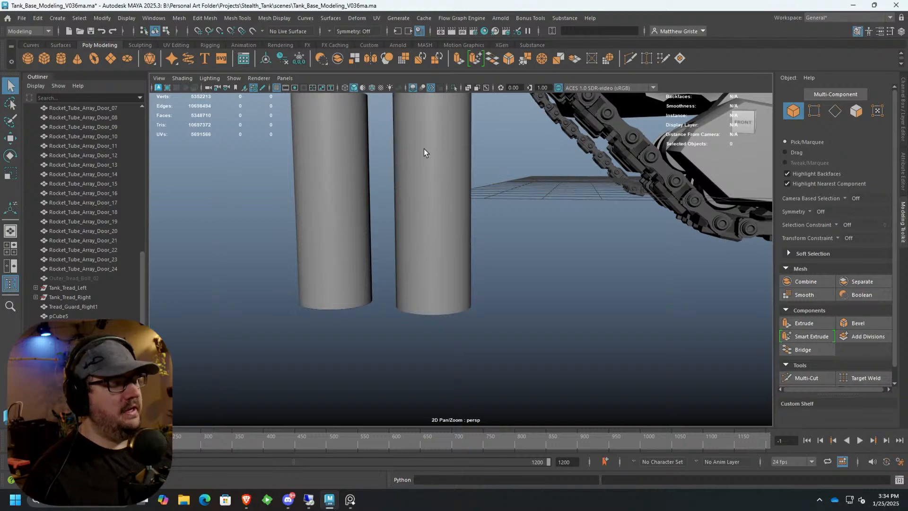
scroll(526, 234, down, 6)
alt+drag(554, 207, 347, 314)
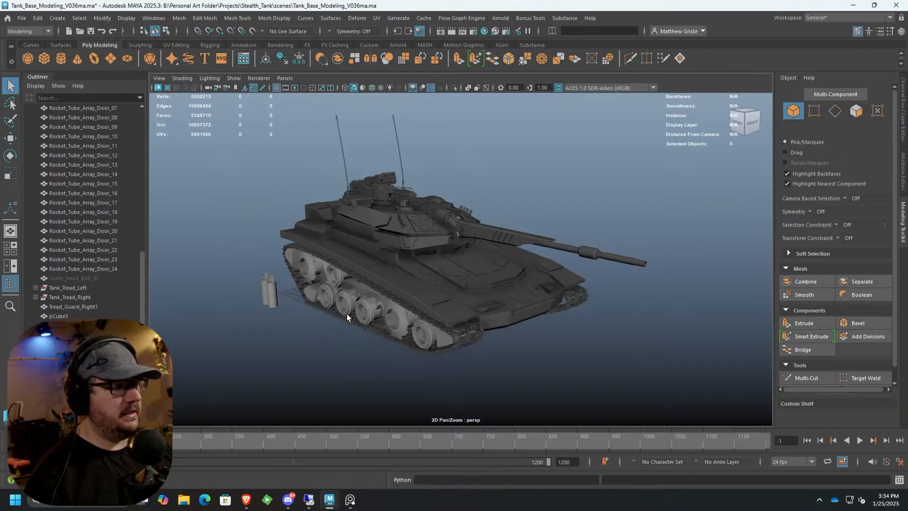
scroll(401, 333, up, 2)
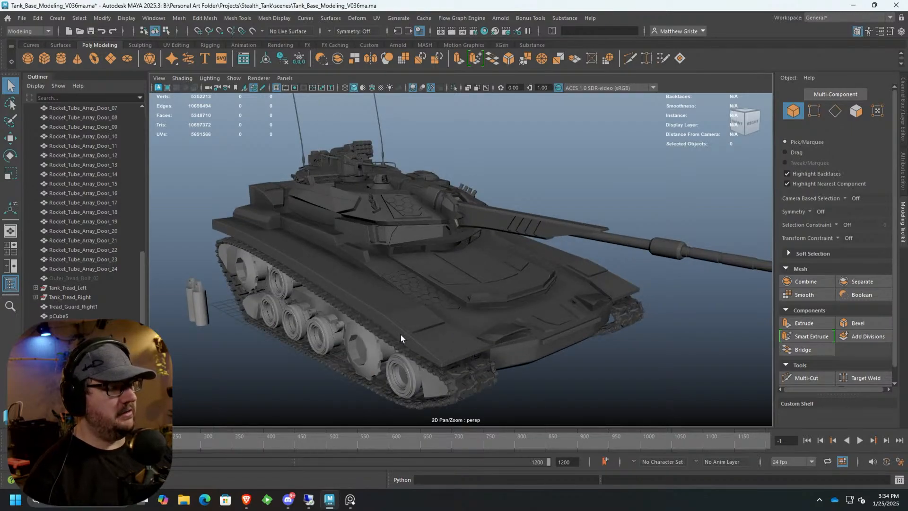
alt+drag(401, 334, 516, 293)
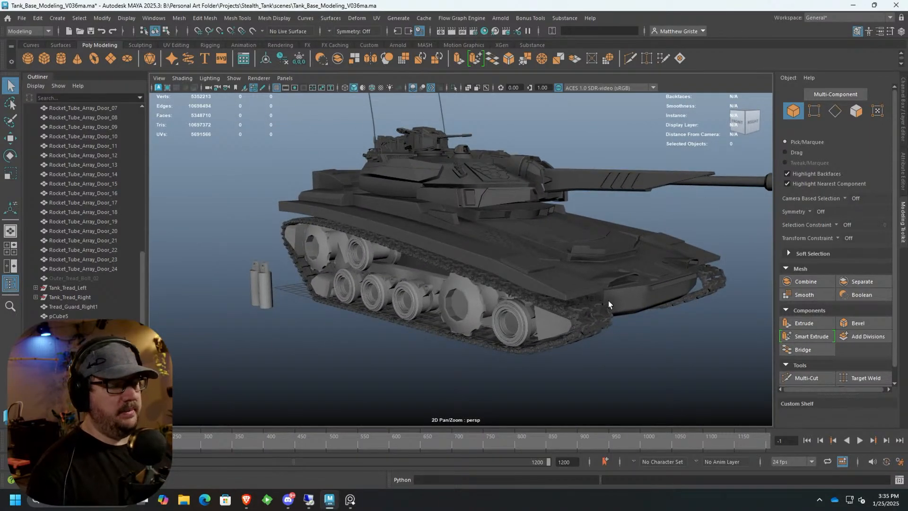
scroll(548, 292, up, 2)
alt+drag(333, 296, 362, 280)
alt+middle_drag(362, 280, 494, 250)
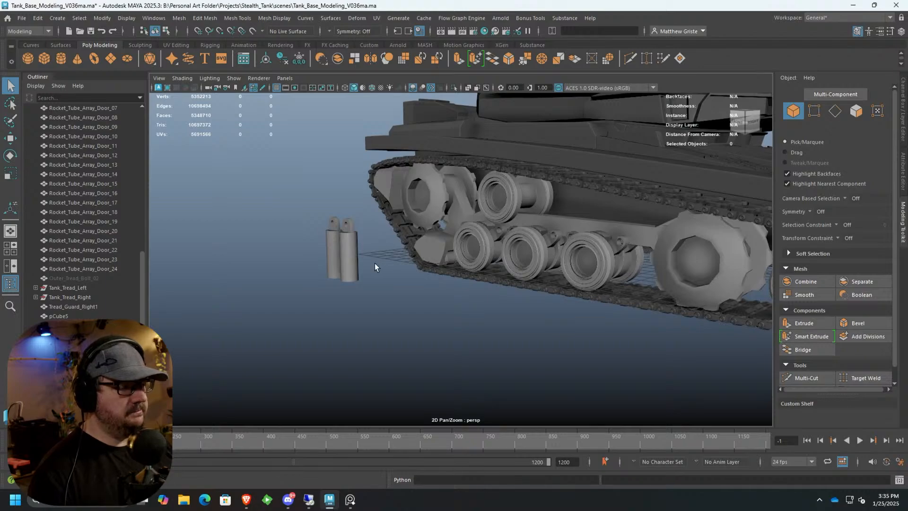
alt+middle_drag(375, 266, 413, 246)
In the front view, scale the solid-ended cylinder to 0.394, 1.094, 0.394 and move its flat-end vertices down to lengthen it into a rod.
click(395, 246)
key(f)
key(space)
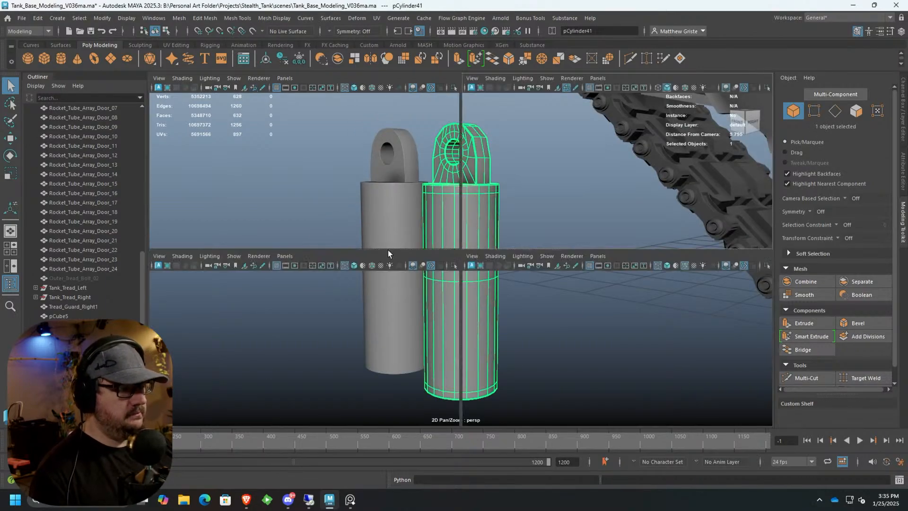
key(space)
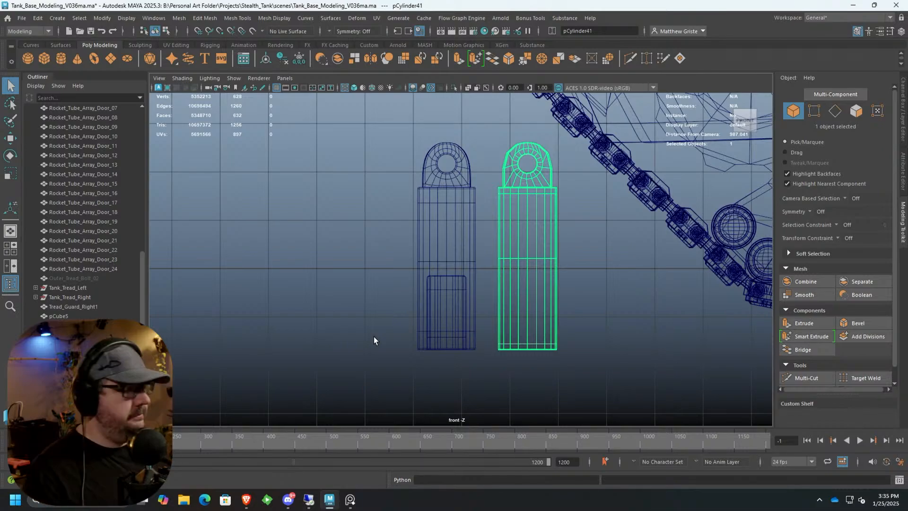
key(r)
drag(527, 268, 479, 270)
right_drag(526, 218, 543, 345)
key(F9)
key(w)
drag(536, 297, 532, 379)
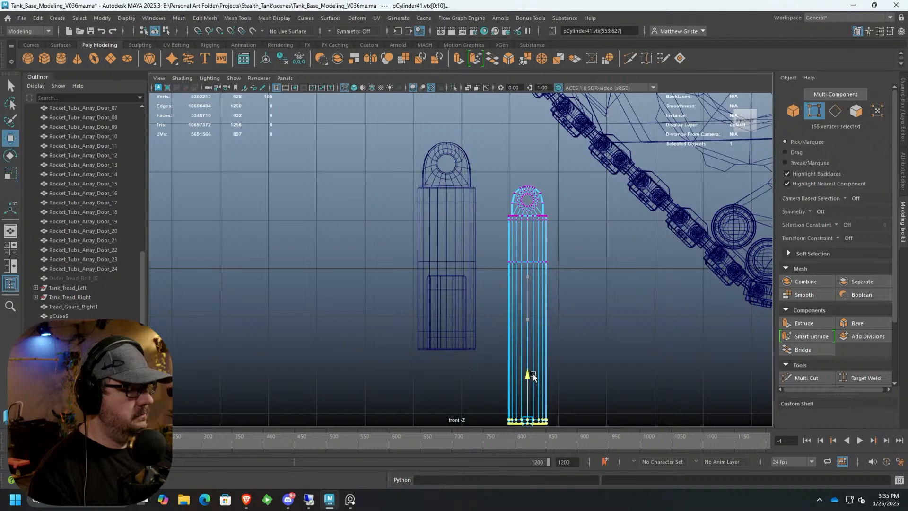
Flip the lengthened rod in object mode by setting its Rotate X to 180.
right_drag(524, 219, 546, 217)
key(e)
drag(546, 217, 502, 371)
click(903, 137)
double_click(875, 128)
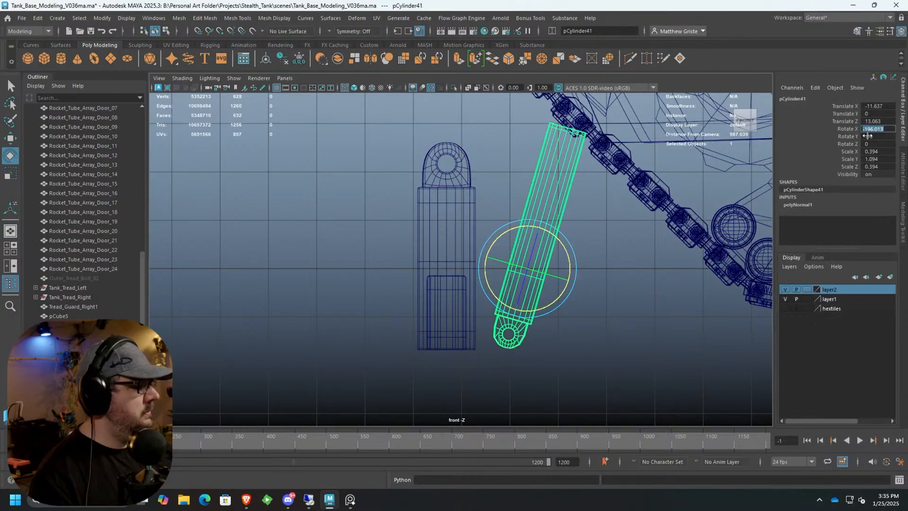
text(180)
key(Return)
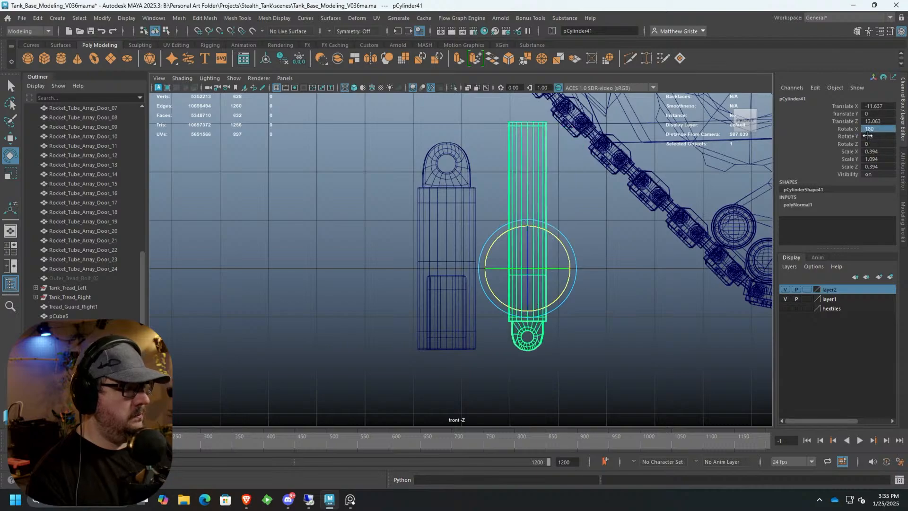
Move the flipped rod into the hollow cylinder's bore, at about -13.311 in X and -3.182 in Y, and deselect it.
key(w)
drag(538, 276, 403, 441)
alt+middle_drag(438, 389, 438, 218)
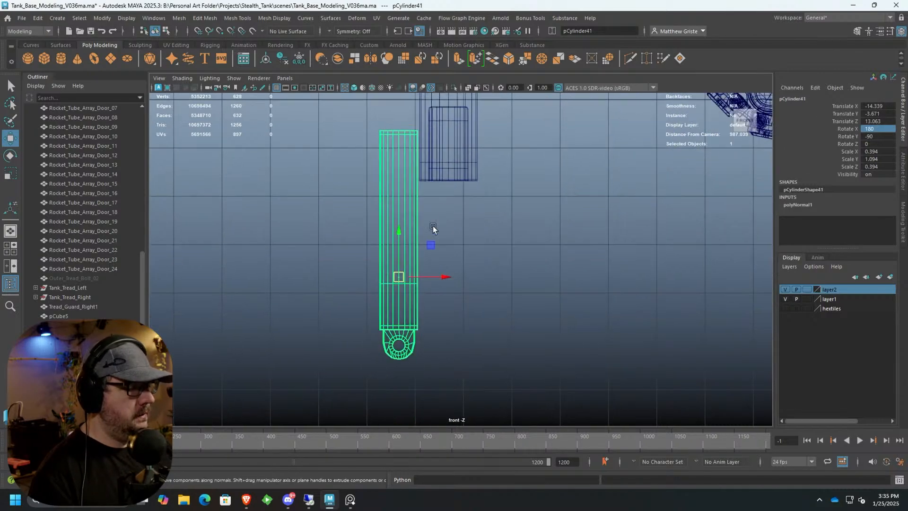
drag(411, 284, 450, 258)
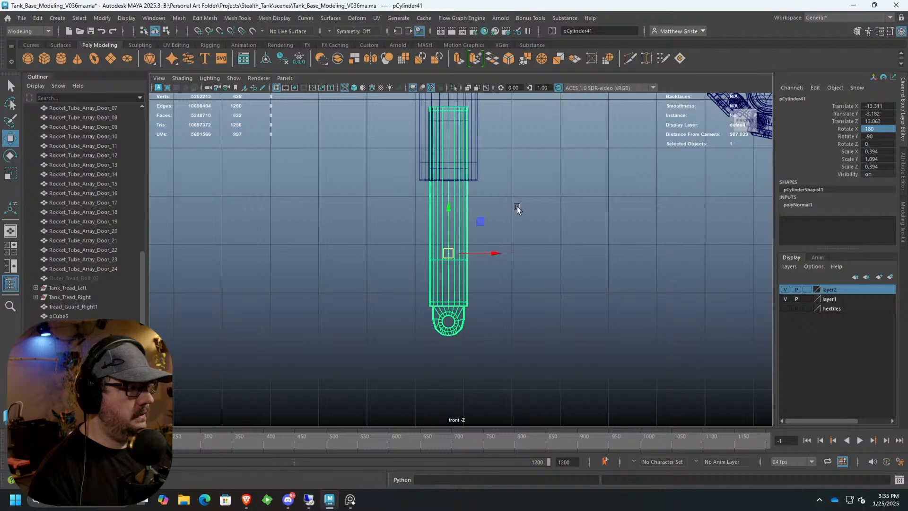
key(space)
key(space)
alt+drag(543, 185, 358, 231)
click(488, 225)
scroll(358, 225, up, 2)
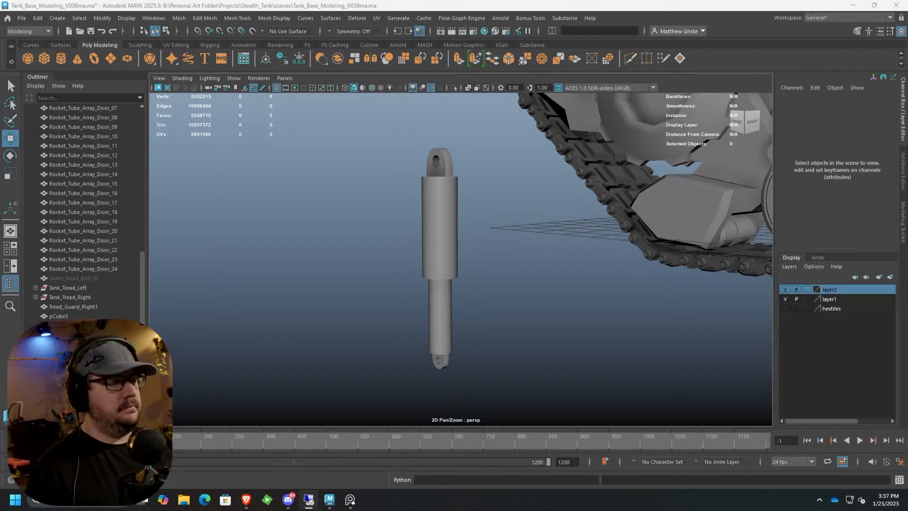
Select both shock absorber cylinders and move them together to the tank's road wheels beside the large sprocket.
alt+drag(660, 175, 512, 239)
scroll(532, 248, up, 4)
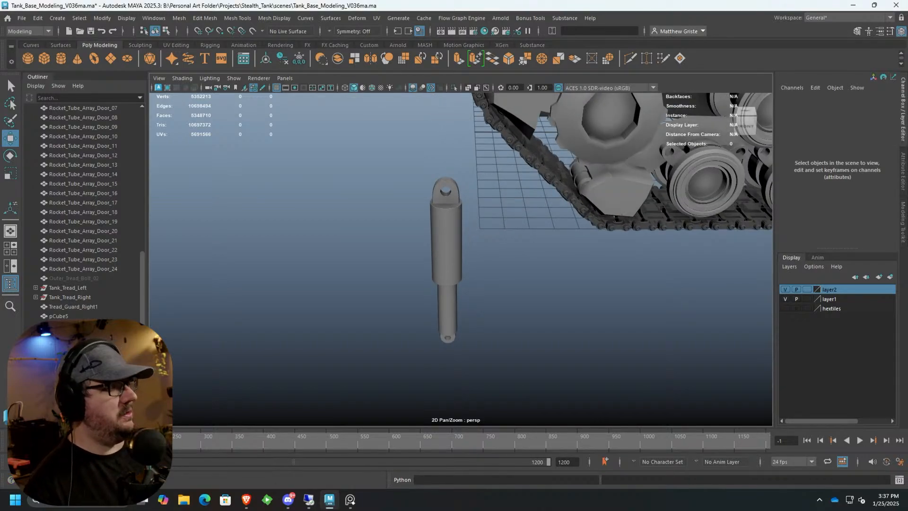
drag(405, 217, 522, 314)
drag(630, 372, 552, 289)
drag(585, 222, 582, 85)
alt+middle_drag(574, 129, 488, 252)
scroll(488, 252, up, 2)
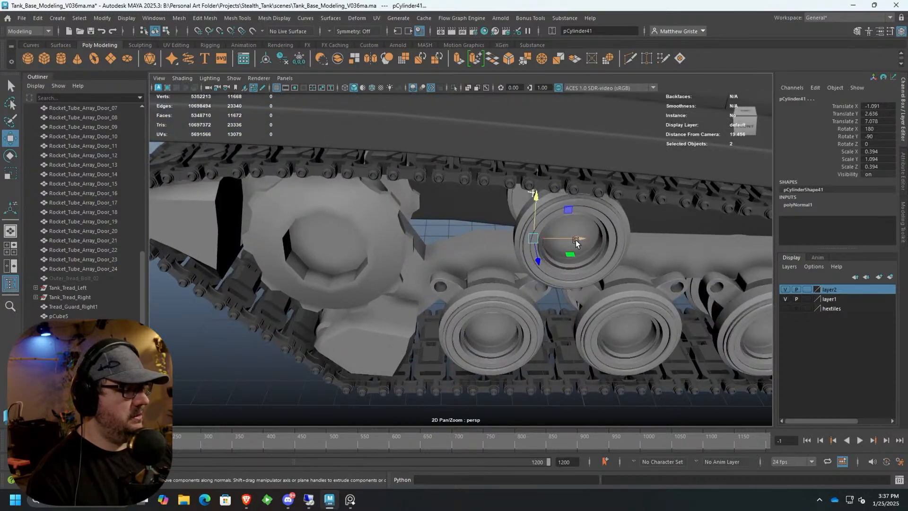
drag(577, 240, 530, 241)
Combine the two cylinders into one mesh and scale it uniformly to 0.533.
click(179, 18)
click(208, 56)
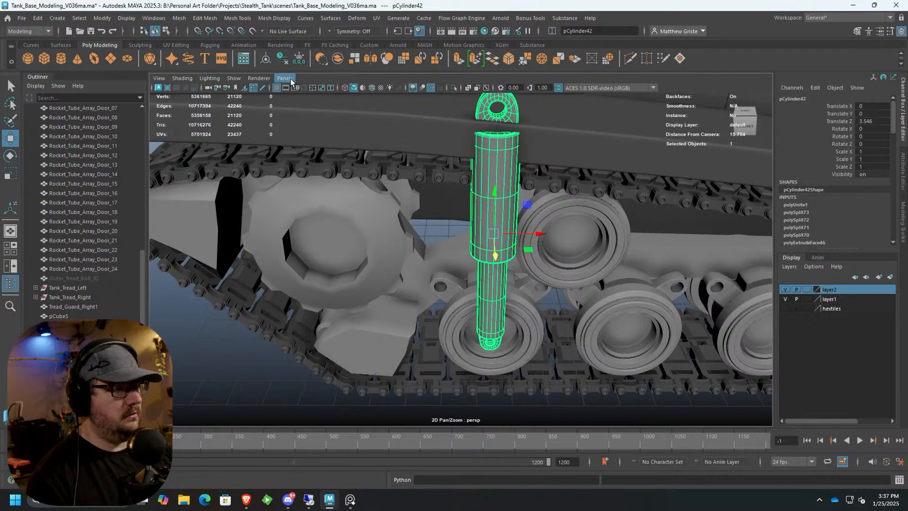
alt+drag(487, 203, 423, 223)
key(r)
alt+drag(480, 255, 509, 256)
scroll(508, 262, up, 3)
alt+middle_drag(509, 256, 464, 233)
scroll(465, 232, up, 2)
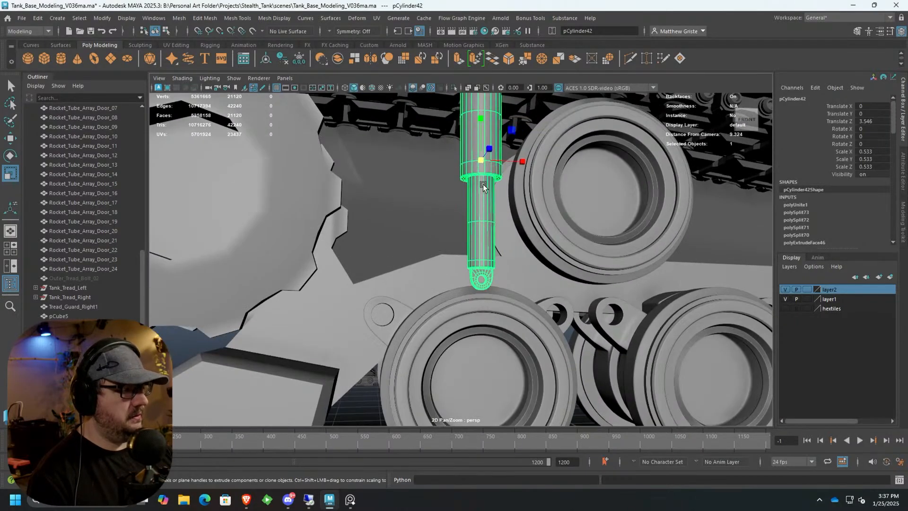
Move the shock absorber to about -1.51, -0.675, 2.764 so its lower tab meets the road wheel's mounting lug.
scroll(482, 186, down, 4)
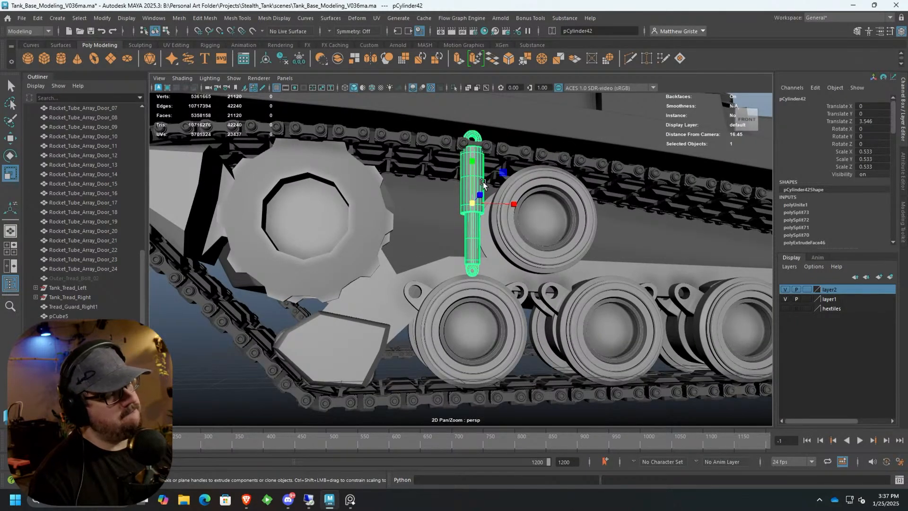
mouse_move(483, 185)
alt+mouse_down()
mouse_move(456, 146)
mouse_move(476, 161)
mouse_move(466, 187)
alt+mouse_up()
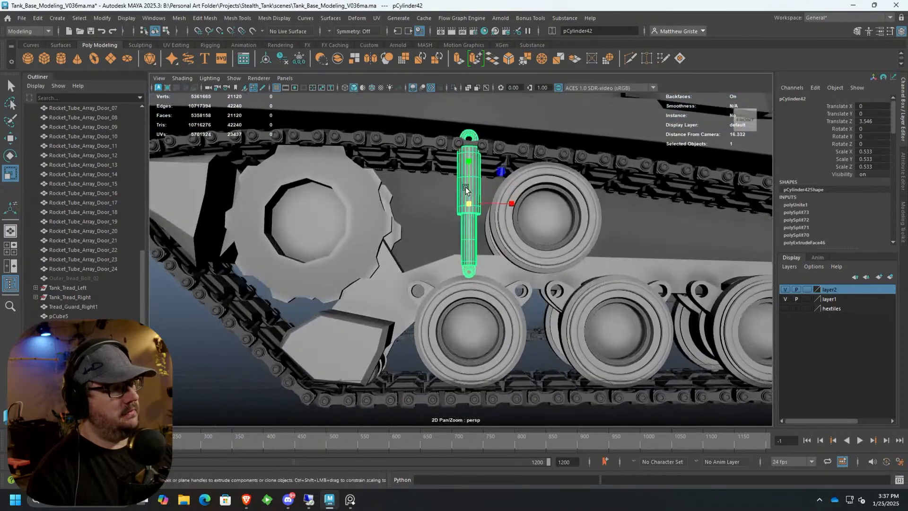
scroll(466, 186, up, 4)
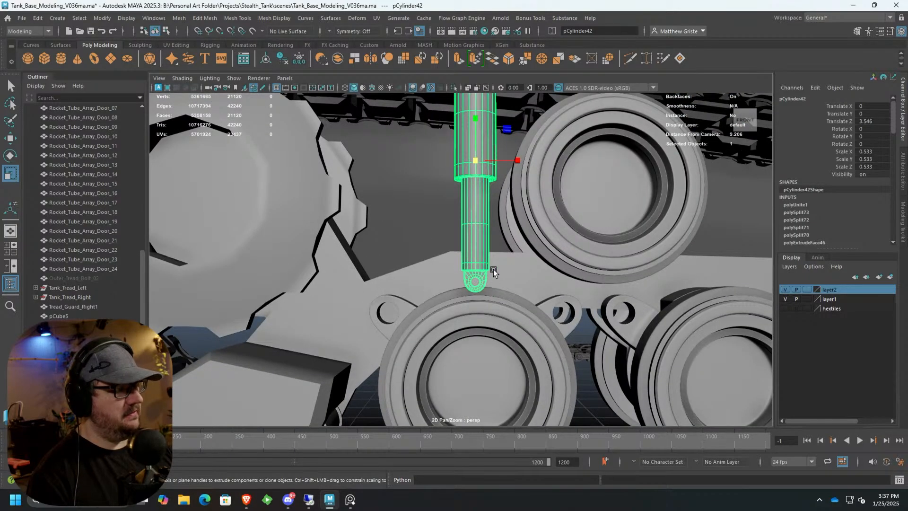
key(w)
drag(475, 160, 496, 254)
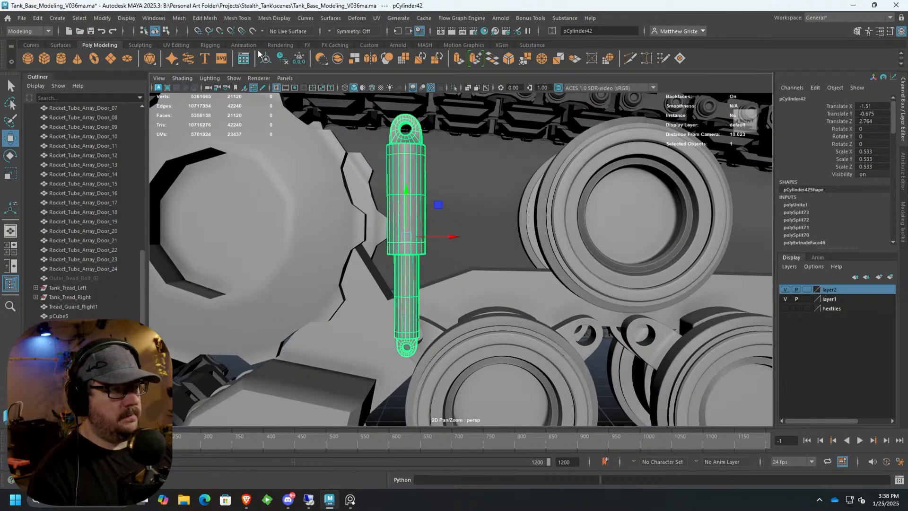
Separate the shock absorber into its two cylinders and slide the upper cylinder down over the rod.
click(180, 18)
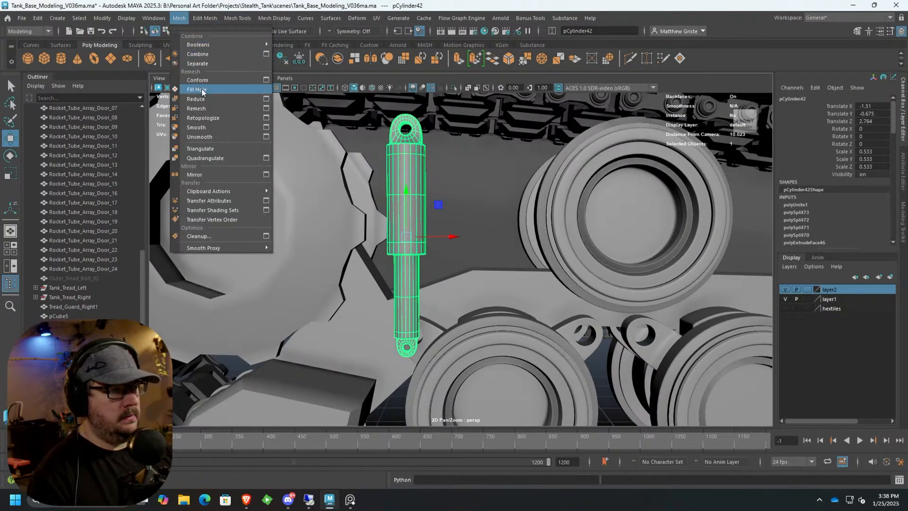
click(194, 61)
click(435, 168)
click(413, 164)
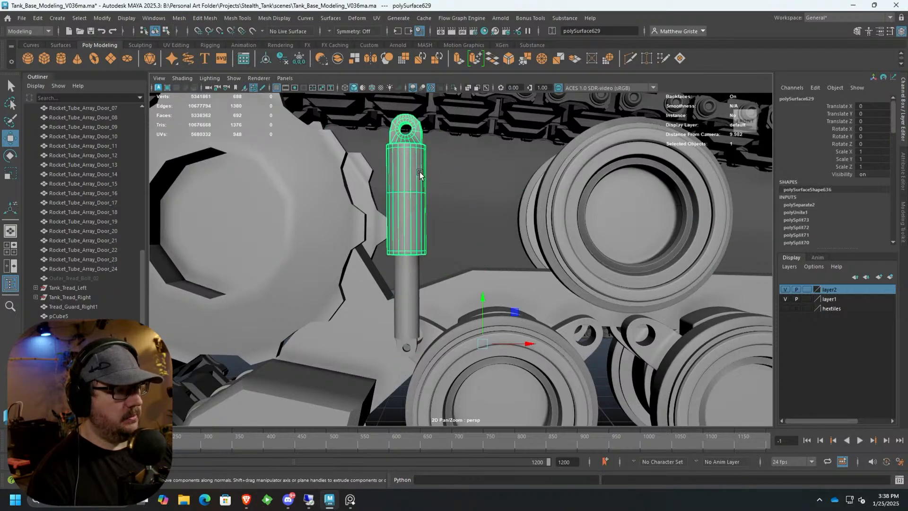
drag(403, 140, 405, 174)
Center the lower rod's pivot, scale the rod up and shift it upward to line up its tab with the wheel's lug.
mouse_move(425, 308)
alt+mouse_down()
mouse_move(436, 262)
mouse_move(482, 243)
mouse_move(461, 230)
mouse_move(432, 238)
mouse_move(433, 301)
alt+mouse_up()
scroll(433, 301, up, 5)
alt+middle_drag(433, 300, 461, 220)
alt+drag(461, 220, 447, 230)
click(420, 206)
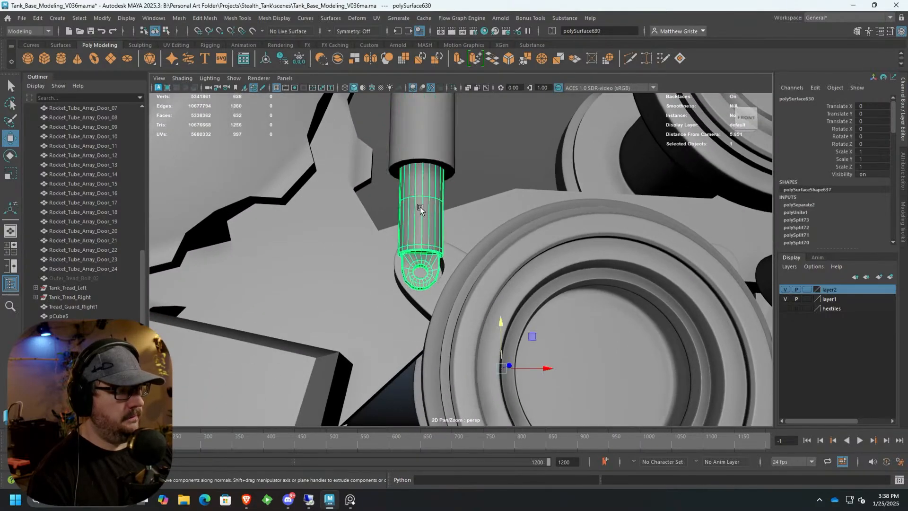
click(271, 60)
key(e)
key(r)
drag(422, 159, 475, 163)
key(w)
drag(420, 117, 412, 61)
Scale the upper cylinder up uniformly to 1.304 so it matches the thicker rod.
alt+drag(419, 184, 398, 235)
alt+right_drag(398, 234, 447, 247)
alt+right_drag(390, 248, 340, 185)
alt+drag(340, 184, 454, 163)
click(414, 147)
alt+right_drag(473, 172, 436, 158)
key(r)
drag(441, 136, 425, 177)
Shorten the upper cylinder by moving its open-end vertices upward, and return to object mode.
right_drag(421, 176, 368, 177)
drag(378, 260, 465, 283)
key(w)
drag(418, 233, 416, 167)
right_drag(457, 151, 482, 128)
Shorten the rod by pulling its solid-end vertices back inside the upper cylinder, and return to object mode.
alt+drag(473, 133, 415, 138)
click(418, 118)
right_drag(418, 118, 379, 119)
scroll(410, 143, down, 2)
alt+drag(409, 143, 427, 196)
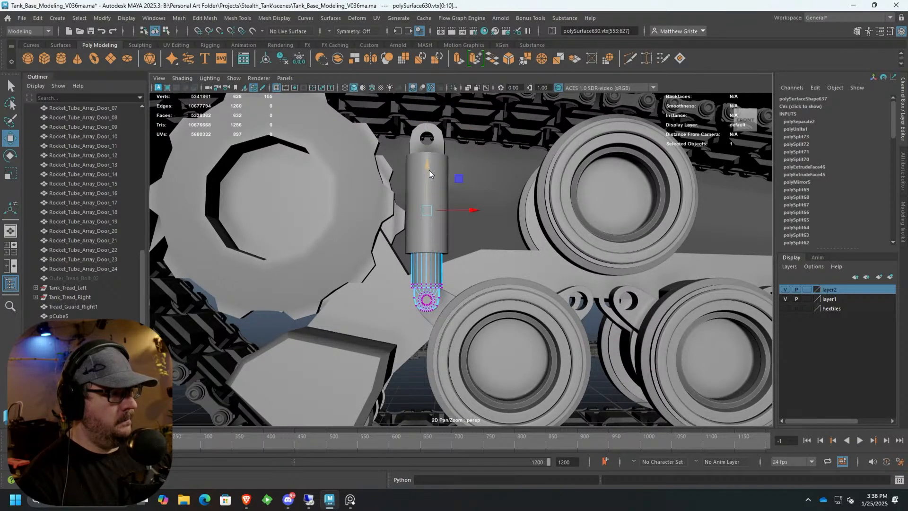
key(F8)
Combine the resized rod and upper cylinder into a single shock absorber mesh.
alt+drag(479, 163, 440, 188)
shift+click(440, 187)
click(178, 18)
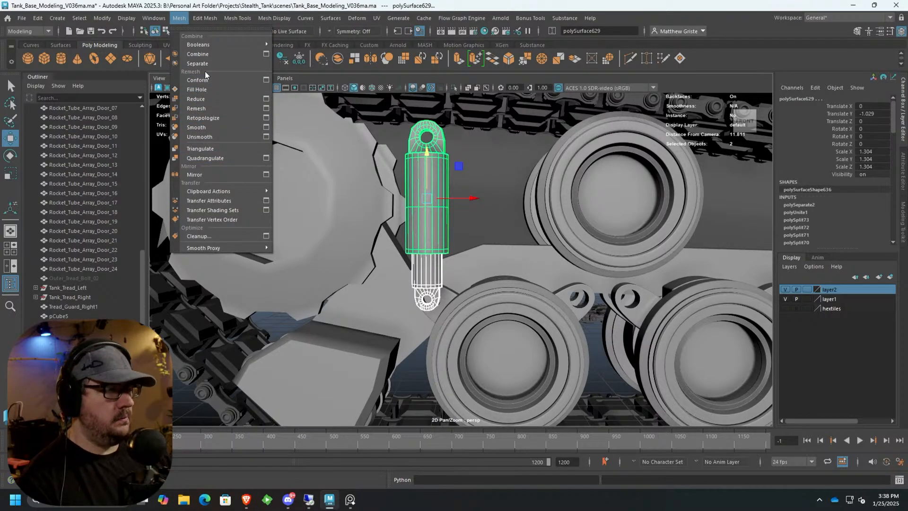
click(203, 53)
Tilt the shock absorber 13.73 degrees about Z and shift it -0.323 in X and about -0.129 in Z to fit the mounting lug.
scroll(450, 223, up, 3)
key(e)
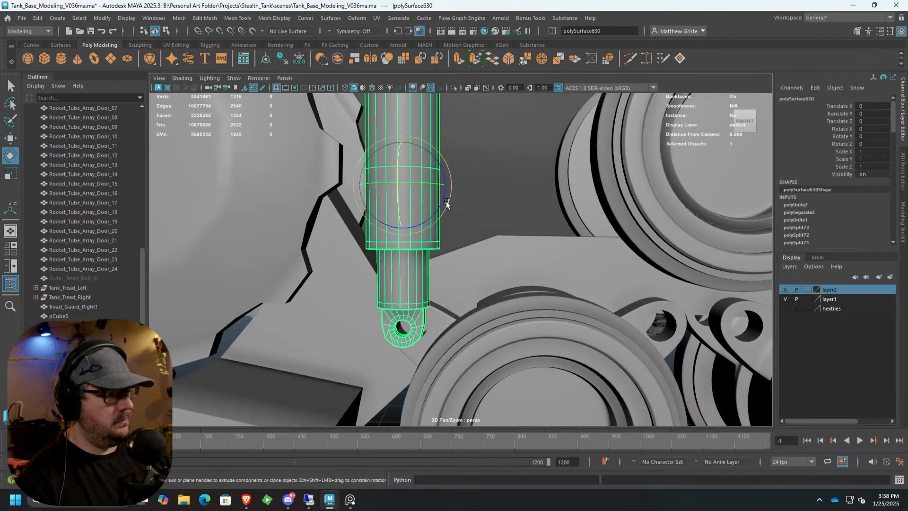
drag(438, 165, 381, 151)
key(w)
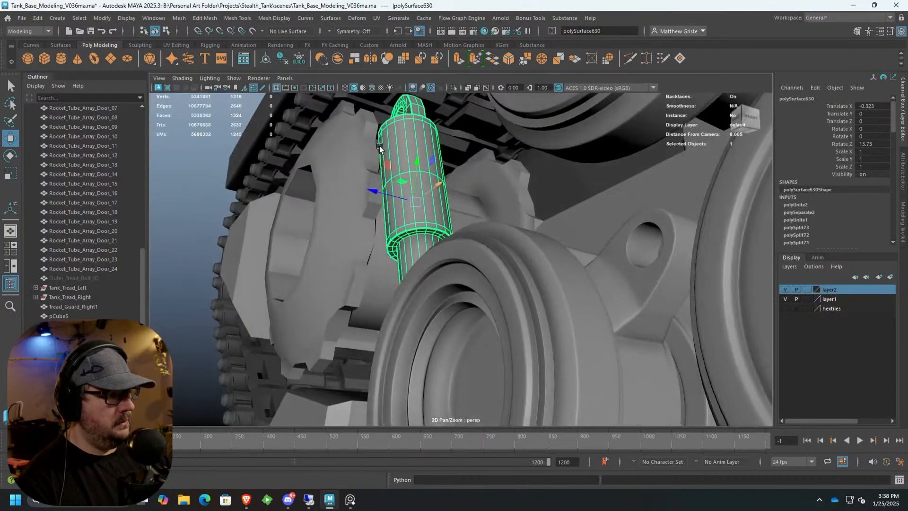
alt+drag(418, 202, 431, 285)
alt+right_drag(431, 285, 370, 149)
alt+middle_drag(370, 149, 409, 232)
drag(410, 232, 552, 154)
Duplicate the tilted shock absorber, move the copy along Z to the wheel's other side and deselect it.
key(ctrl+d)
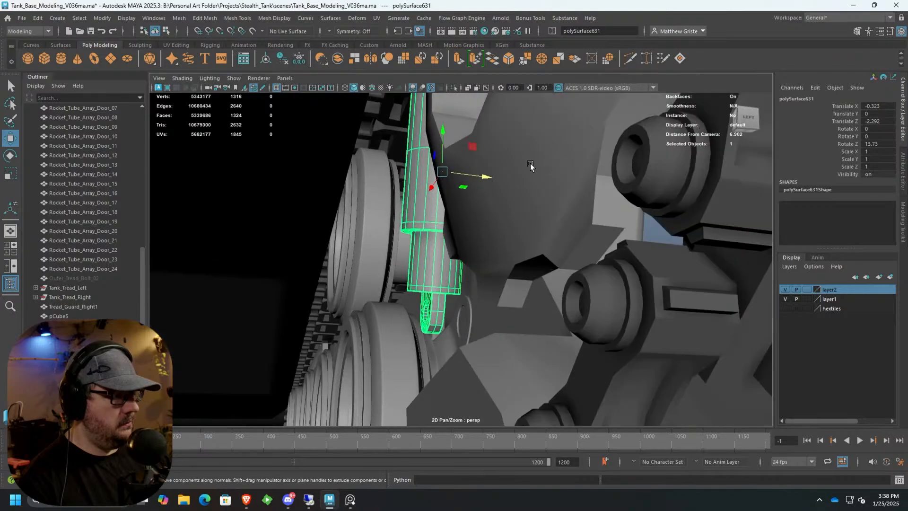
drag(487, 178, 397, 222)
scroll(397, 222, down, 5)
click(268, 319)
Select the shock absorber above the road wheel's mounting lug in the front view.
mouse_move(267, 320)
alt+mouse_down()
mouse_move(228, 327)
mouse_move(328, 316)
mouse_move(275, 313)
alt+mouse_up()
alt+right_drag(275, 313, 449, 314)
key(space)
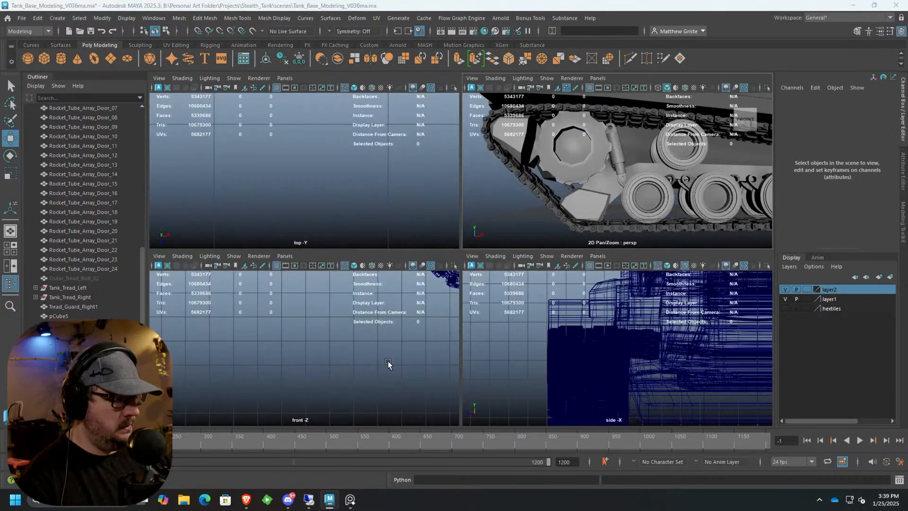
key(space)
alt+middle_drag(680, 138, 435, 251)
alt+right_drag(435, 251, 607, 184)
scroll(607, 184, up, 8)
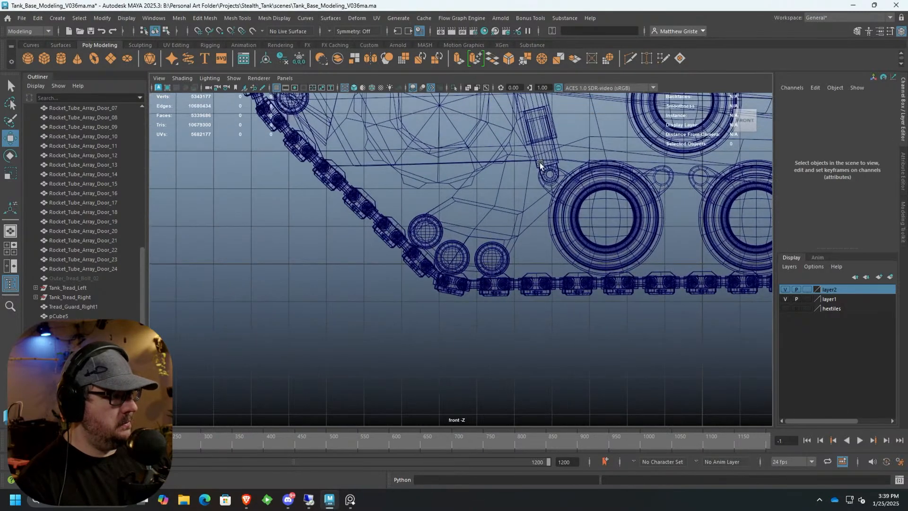
click(483, 147)
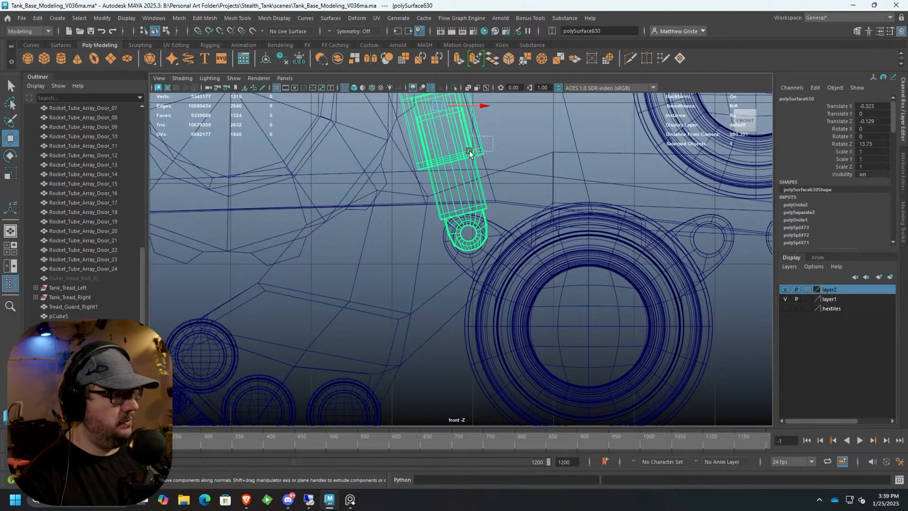
Duplicate the shock absorber, offset the copy to Z -2.147, and shift both shocks to X -0.33, Y -0.07 at the wheel bracket.
key(ctrl+d)
scroll(501, 203, up, 2)
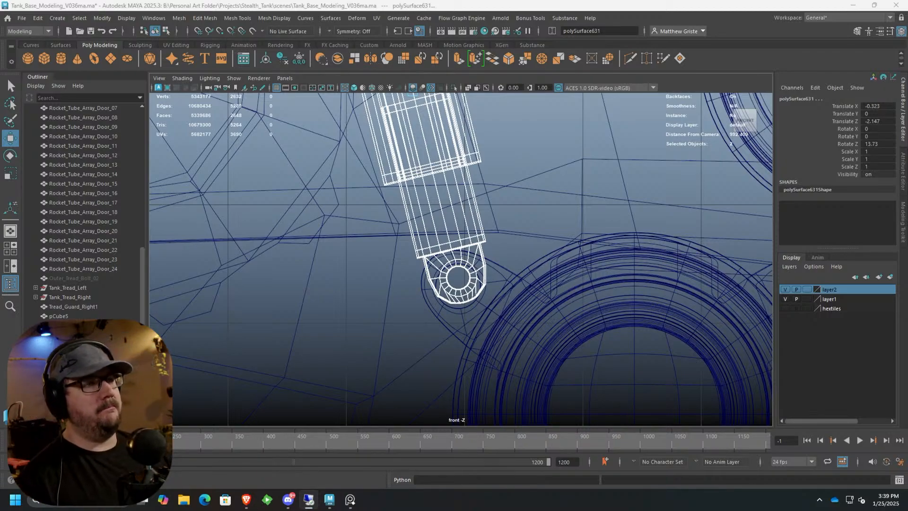
alt+click(557, 246)
alt+middle_drag(542, 249, 528, 236)
scroll(515, 246, down, 10)
scroll(499, 241, up, 8)
scroll(497, 238, down, 1)
drag(427, 159, 427, 165)
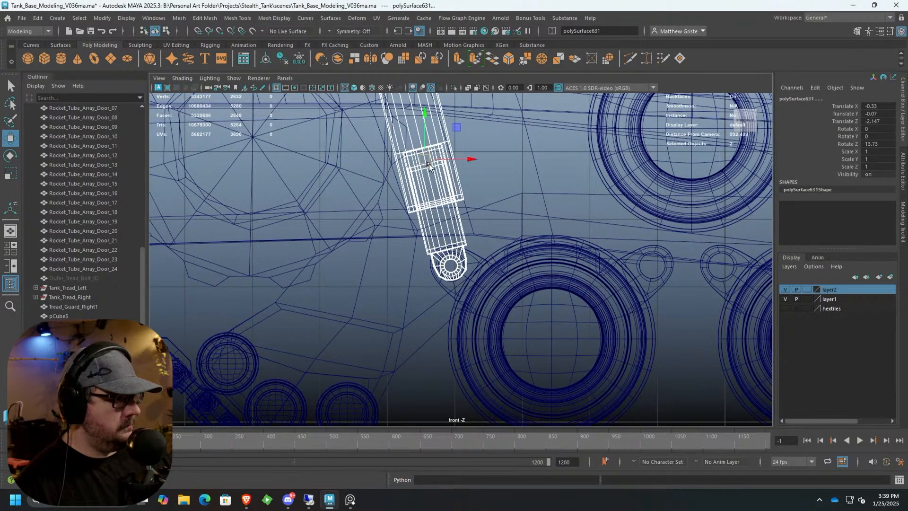
scroll(445, 189, down, 3)
scroll(448, 199, up, 3)
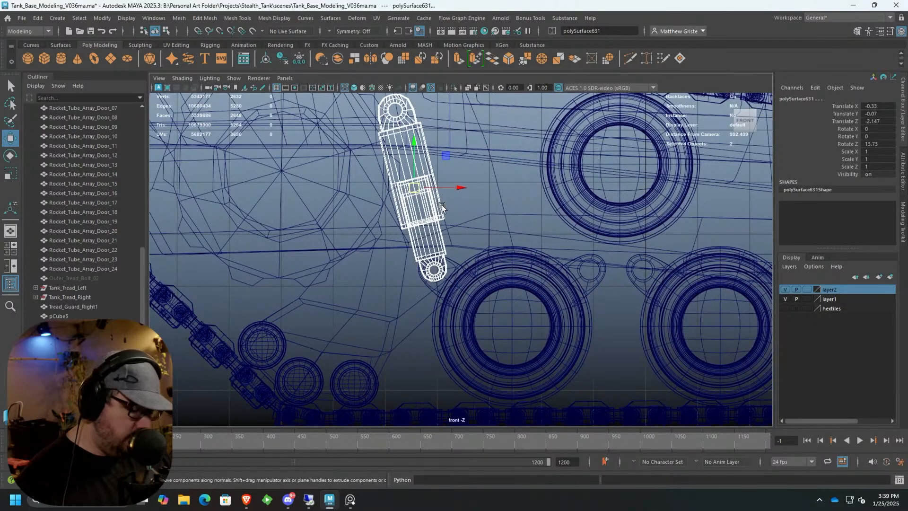
Scale both shock absorbers uniformly to 1.172 and reposition them to X -0.384, Y 0.212.
key(e)
key(r)
mouse_move(414, 188)
mouse_down()
mouse_move(439, 186)
mouse_move(404, 175)
mouse_up()
key(w)
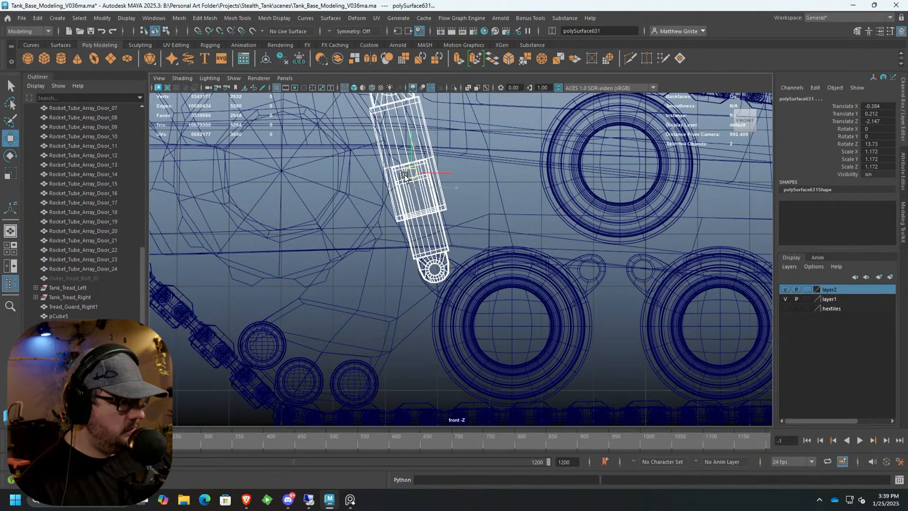
alt+middle_drag(407, 184, 413, 229)
scroll(412, 229, up, 1)
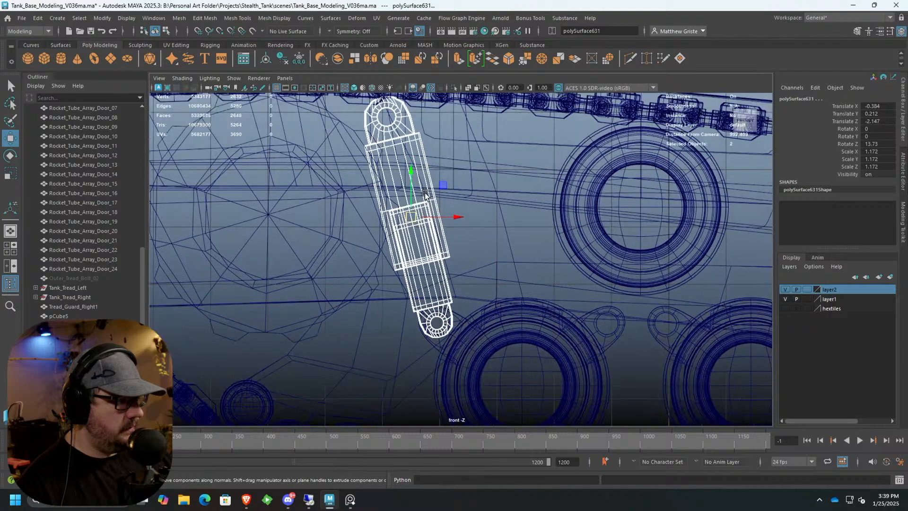
Separate the two shock absorber meshes into their individual pieces and select the front shock's lower rod.
click(208, 19)
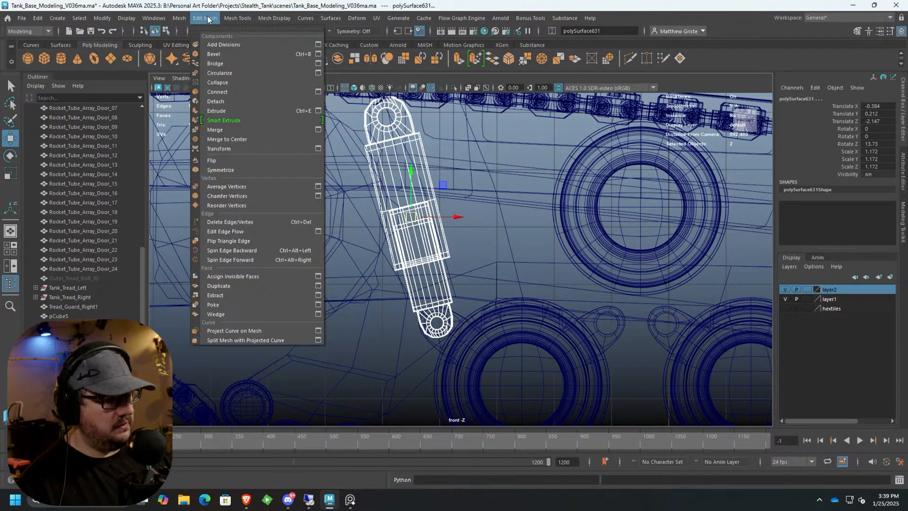
mouse_move(237, 19)
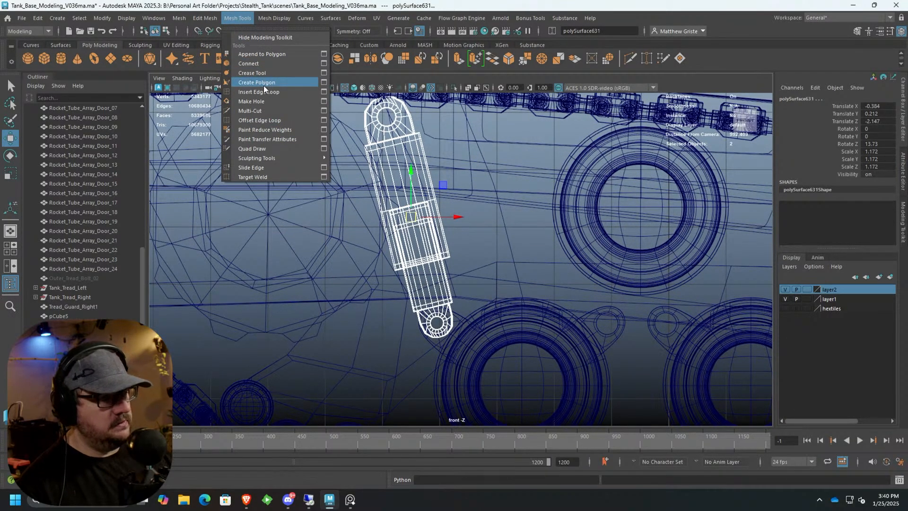
mouse_move(179, 19)
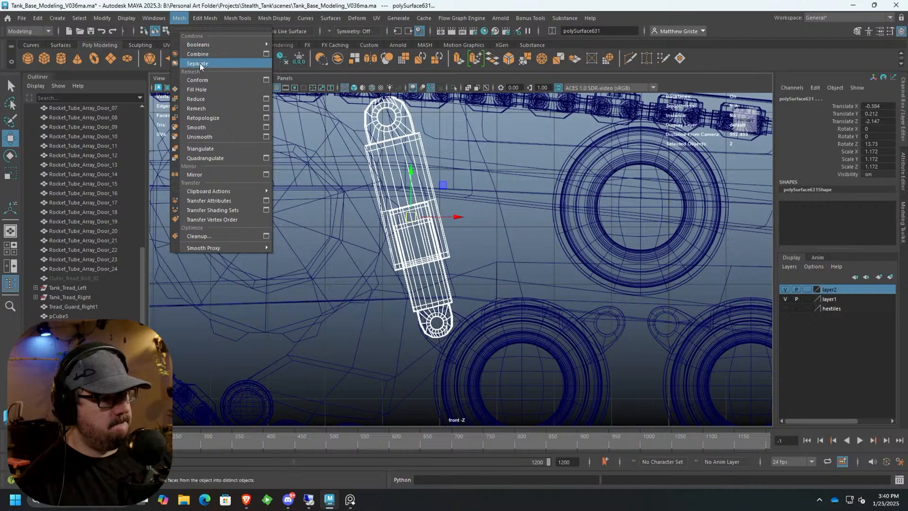
click(198, 63)
click(405, 150)
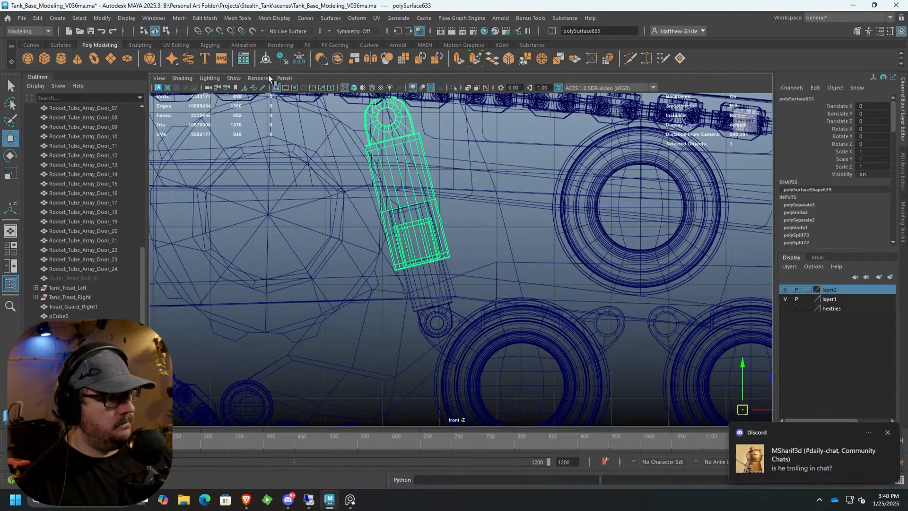
click(420, 267)
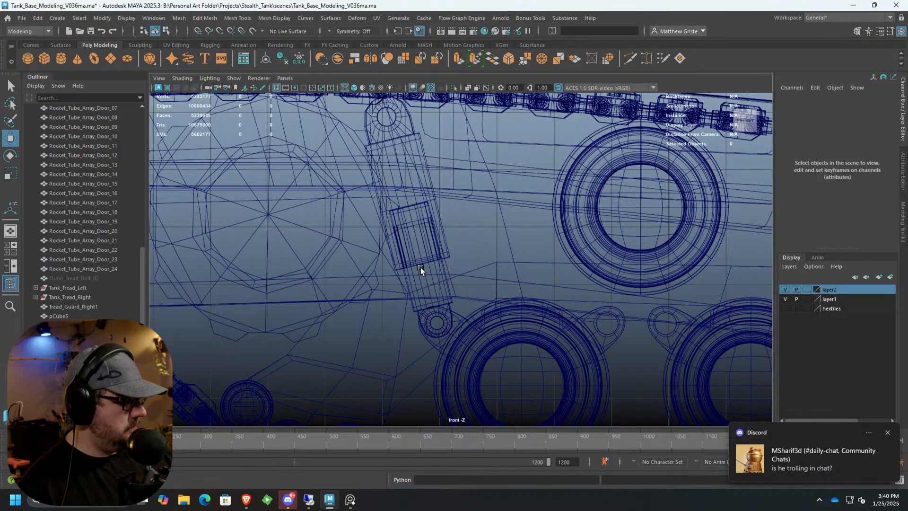
click(433, 299)
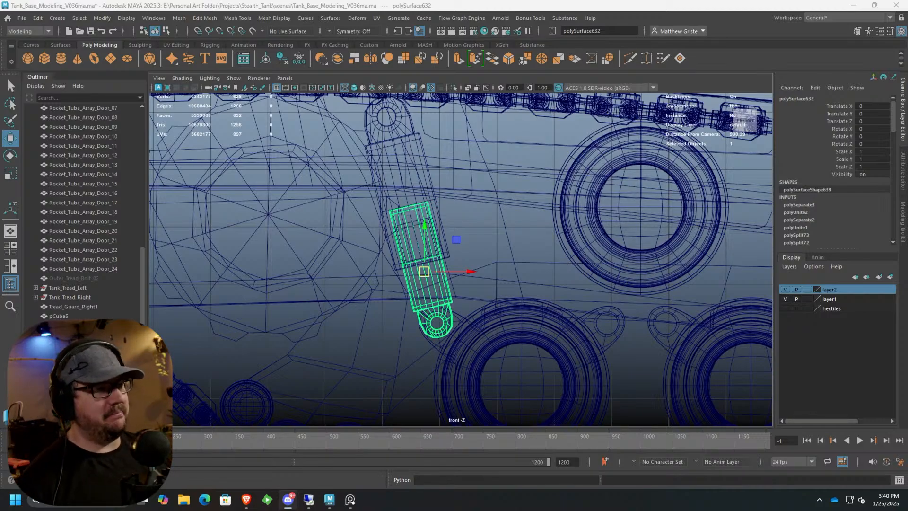
Examine the selected lower rod and the shock absorber's fit beside the sprocket in the perspective view.
scroll(410, 174, up, 2)
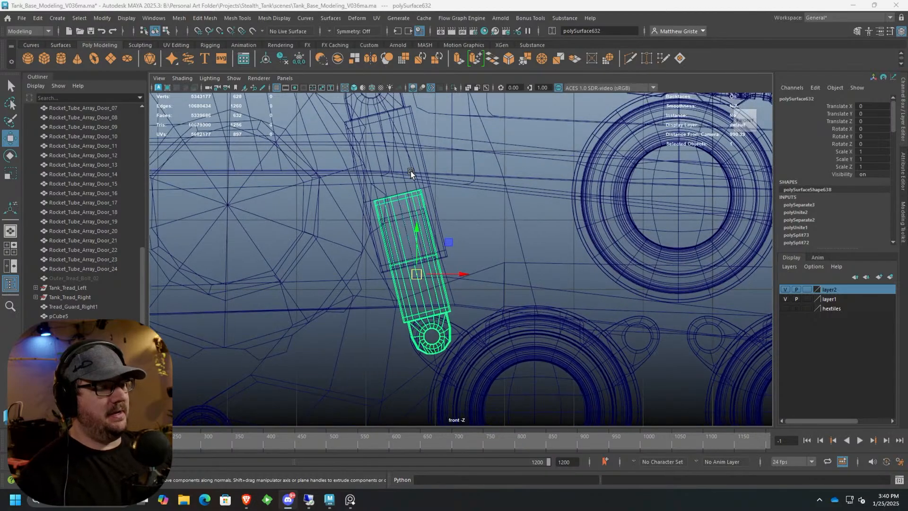
scroll(506, 142, down, 4)
key(space)
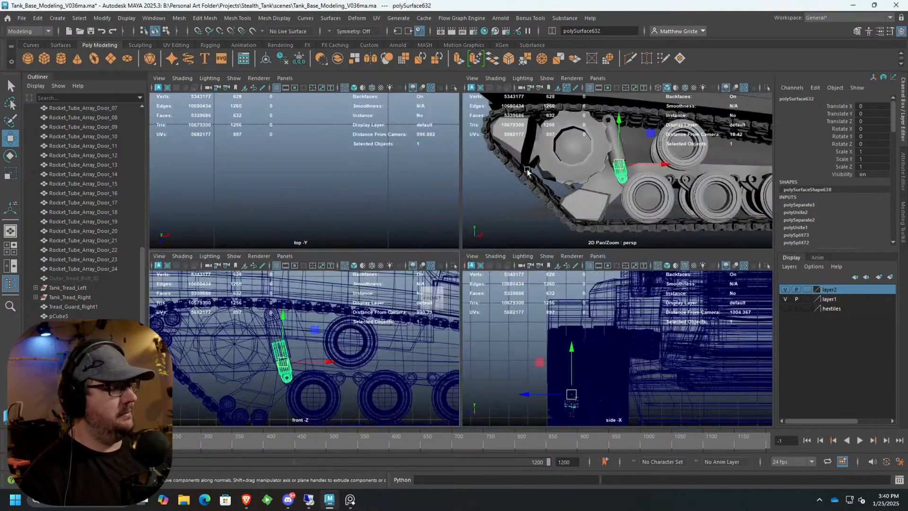
key(space)
scroll(512, 160, up, 6)
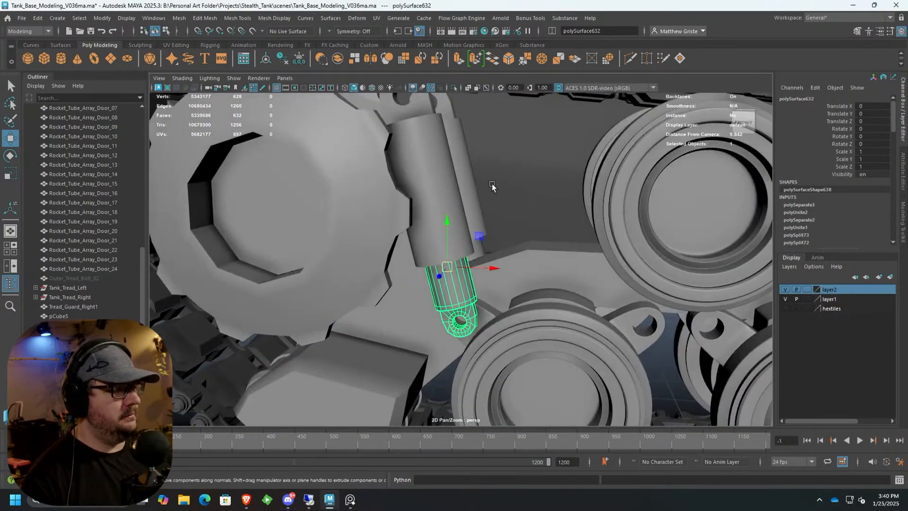
alt+drag(444, 217, 450, 191)
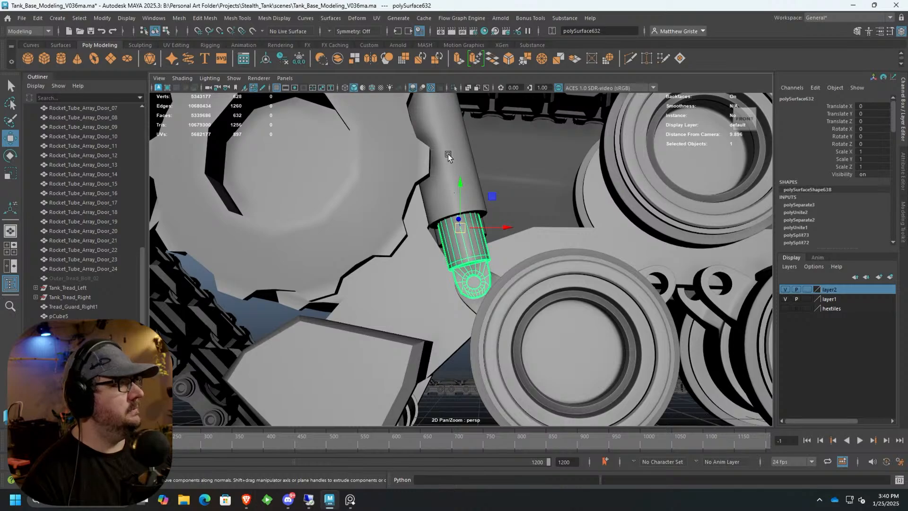
alt+middle_drag(447, 154, 441, 218)
scroll(440, 218, down, 3)
mouse_move(440, 218)
alt+mouse_down()
mouse_move(473, 237)
mouse_move(444, 231)
mouse_move(453, 222)
alt+mouse_up()
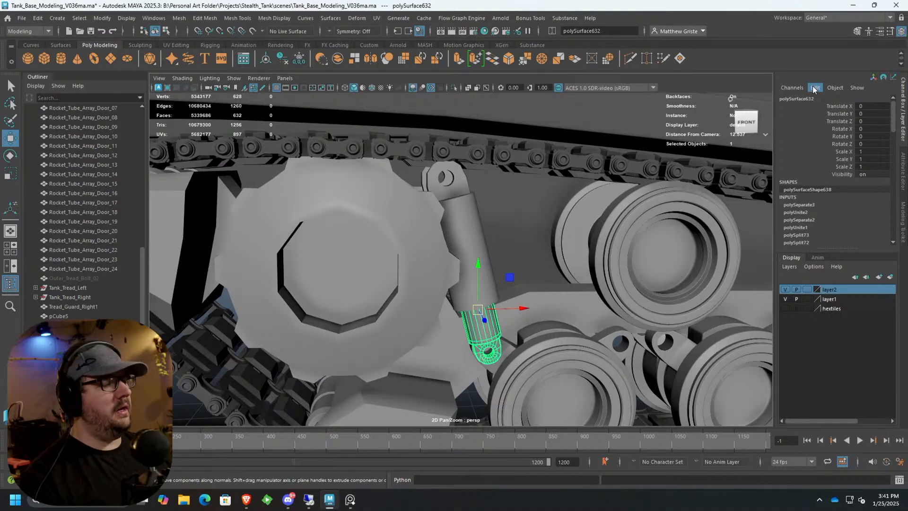
Scale the upper return roller to 1.243 in X, 1.712 in Y and 1.243 in Z.
alt+drag(685, 236, 667, 243)
click(629, 272)
scroll(633, 275, down, 4)
scroll(569, 251, up, 3)
alt+middle_drag(688, 242, 559, 243)
scroll(615, 239, down, 2)
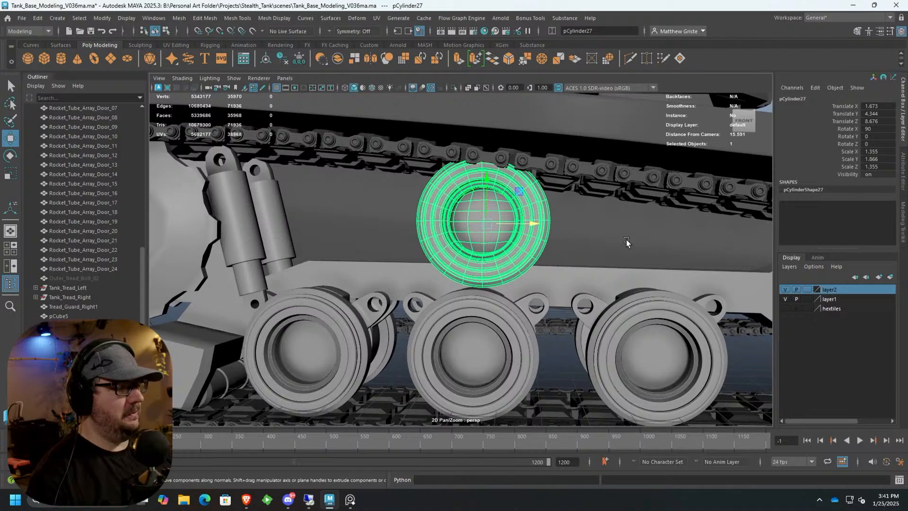
alt+middle_drag(634, 242, 579, 244)
key(r)
drag(437, 221, 656, 244)
Try placing the return roller near the far sprocket at X 7.02, Y 3.759, Z 8.143.
key(w)
alt+middle_drag(667, 243, 537, 238)
scroll(534, 237, up, 2)
scroll(541, 246, down, 2)
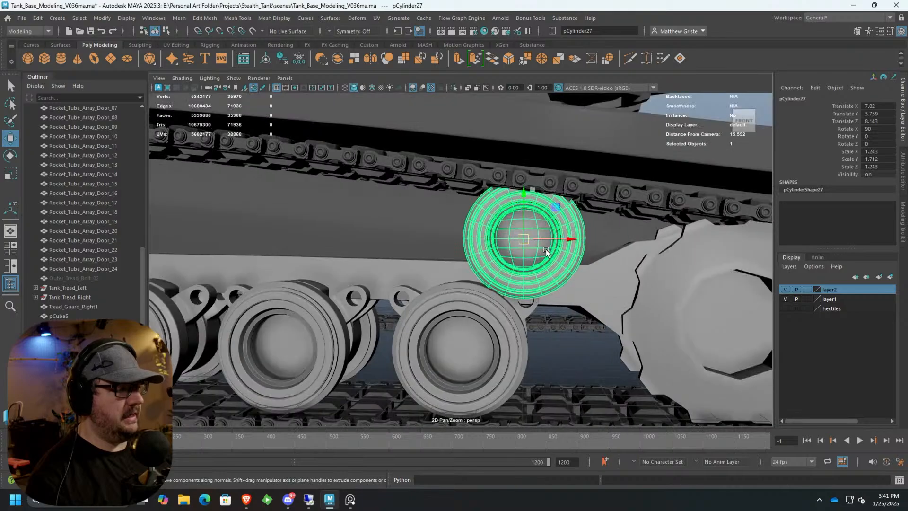
scroll(551, 240, down, 4)
alt+middle_drag(472, 262, 541, 285)
key(ctrl+z)
Move the return roller next to the shock absorber at X -2.371, Y 4.608, Z 8.676.
alt+drag(396, 270, 466, 244)
scroll(466, 244, up, 4)
drag(524, 222, 355, 230)
drag(299, 185, 301, 171)
alt+drag(324, 203, 449, 226)
alt+middle_drag(265, 278, 376, 275)
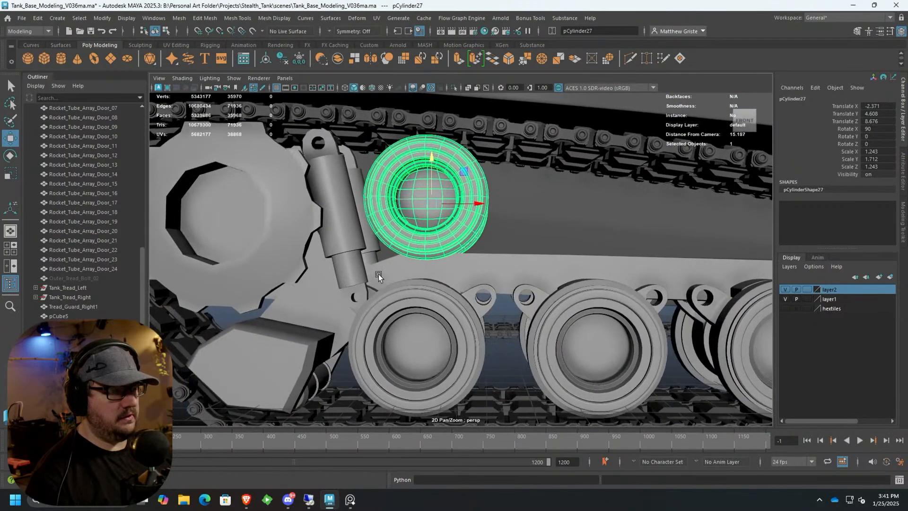
Select the shock's lower rod and inspect the suspension layout from close up and against the whole tank.
click(376, 276)
key(f)
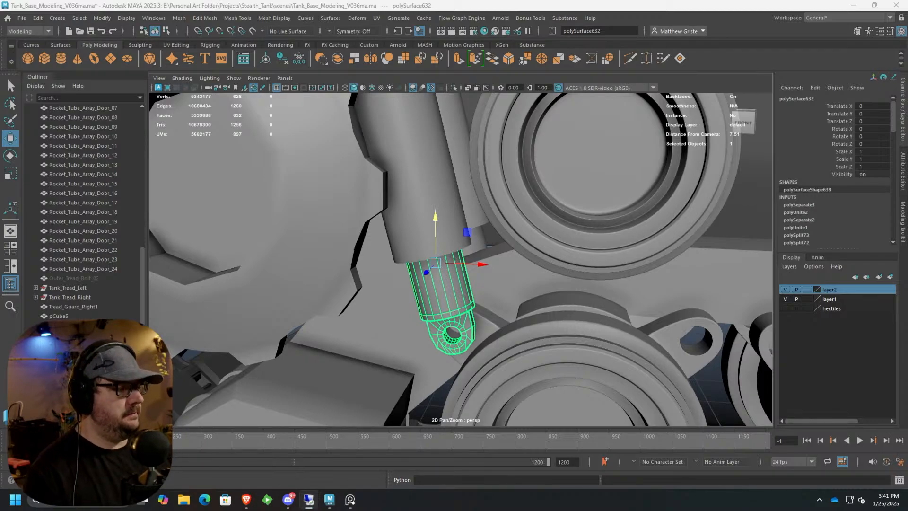
alt+drag(402, 143, 362, 195)
scroll(367, 183, down, 10)
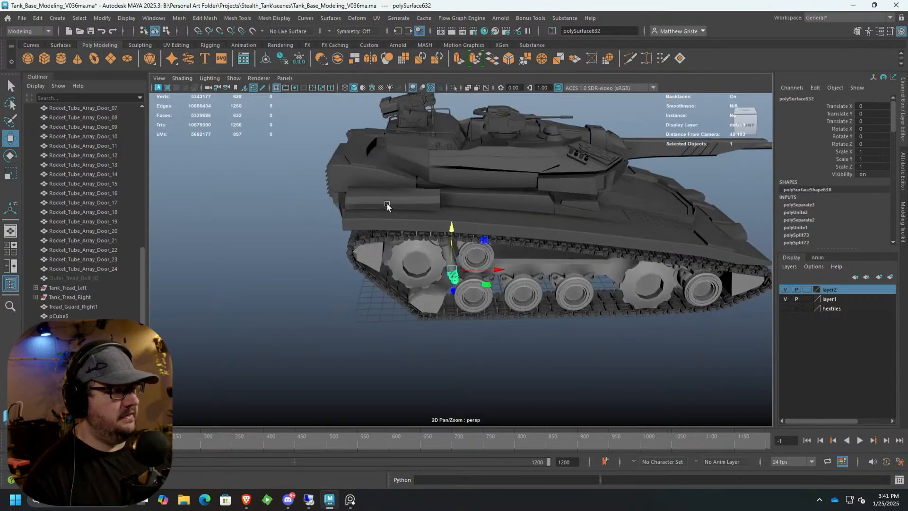
scroll(410, 206, up, 3)
scroll(411, 206, up, 2)
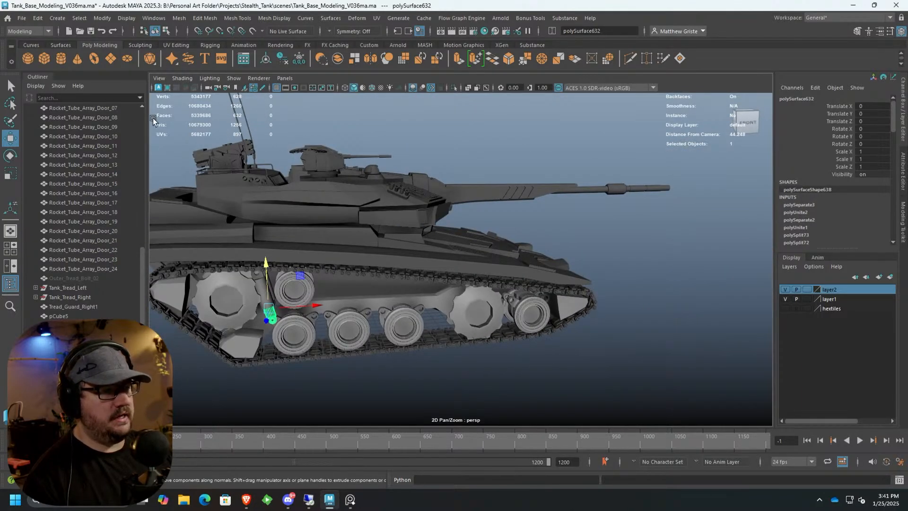
scroll(364, 215, up, 3)
mouse_move(356, 217)
alt+mouse_down()
mouse_move(381, 245)
mouse_move(345, 257)
mouse_move(308, 254)
mouse_move(362, 256)
mouse_move(340, 269)
alt+mouse_up()
Turn off smooth mesh preview for the whole tank and clear the selection.
scroll(356, 259, down, 4)
scroll(362, 255, down, 3)
scroll(340, 269, down, 1)
mouse_move(332, 167)
mouse_down()
mouse_move(608, 303)
mouse_move(692, 318)
mouse_up()
key(1)
click(428, 314)
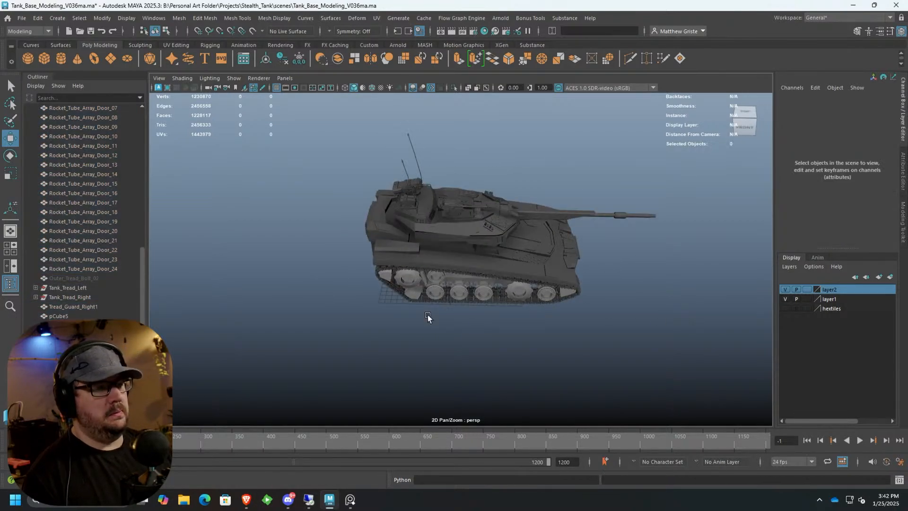
Combine the four separate pieces of the two shock absorbers into a single mesh.
scroll(428, 314, up, 6)
scroll(427, 316, up, 1)
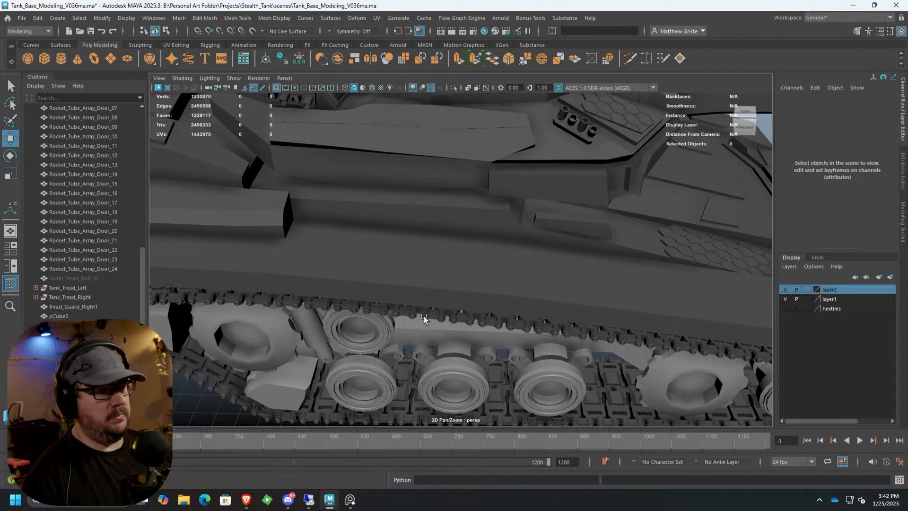
alt+middle_drag(423, 316, 443, 310)
alt+drag(443, 309, 460, 248)
scroll(426, 272, up, 8)
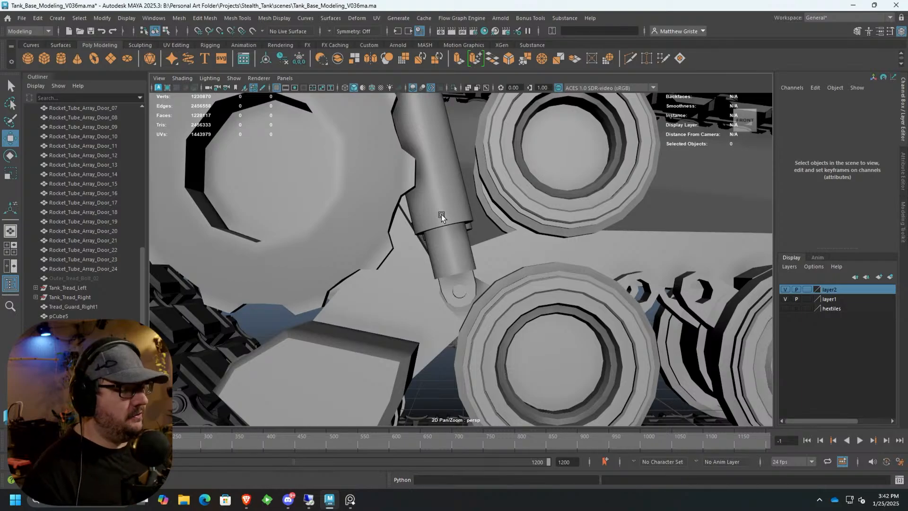
click(443, 241)
alt+drag(475, 217, 586, 237)
shift+click(448, 203)
shift+click(626, 218)
shift+click(605, 184)
alt+drag(605, 184, 469, 231)
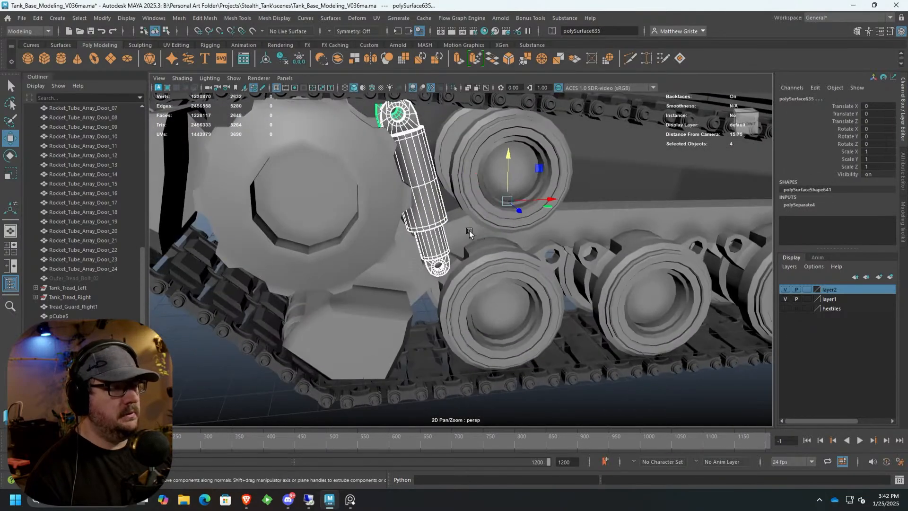
click(179, 18)
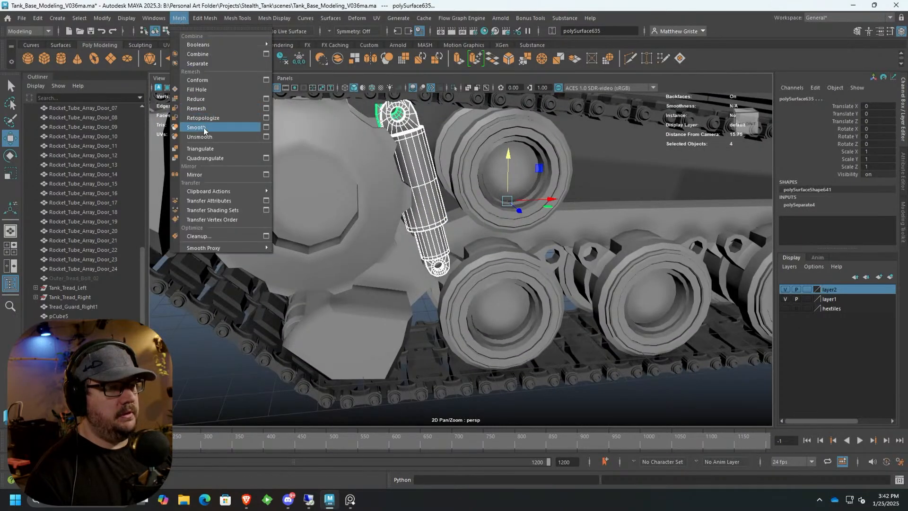
click(198, 54)
alt+drag(502, 200, 522, 203)
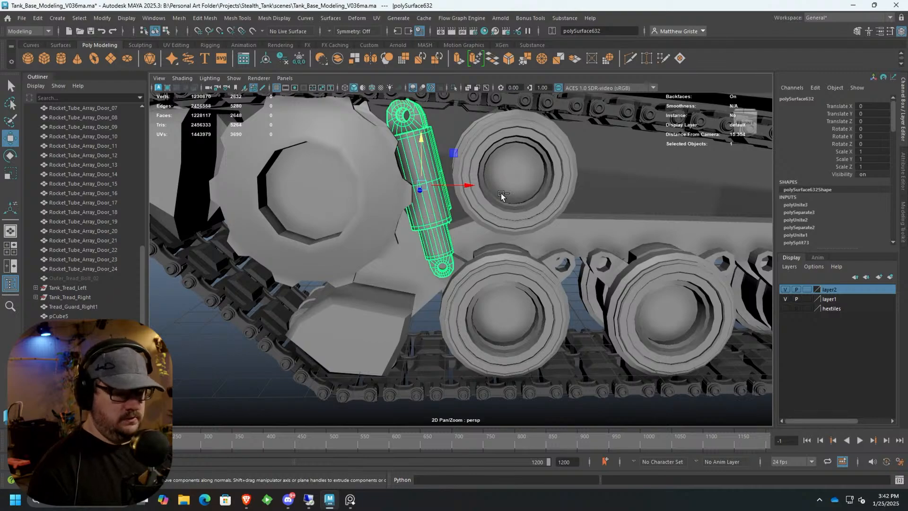
Duplicate the combined shock absorbers, move the copy to X 3.771, and rotate it to -23.528 degrees in Z.
key(ctrl+d)
drag(469, 186, 642, 175)
key(e)
alt+middle_drag(644, 184, 487, 206)
scroll(543, 194, up, 3)
mouse_move(486, 206)
alt+mouse_down()
mouse_move(481, 180)
mouse_move(450, 186)
mouse_move(481, 193)
mouse_move(502, 186)
mouse_move(505, 199)
mouse_move(509, 179)
mouse_move(491, 208)
alt+mouse_up()
key(f)
alt+right_drag(535, 200, 483, 184)
alt+drag(483, 185, 504, 182)
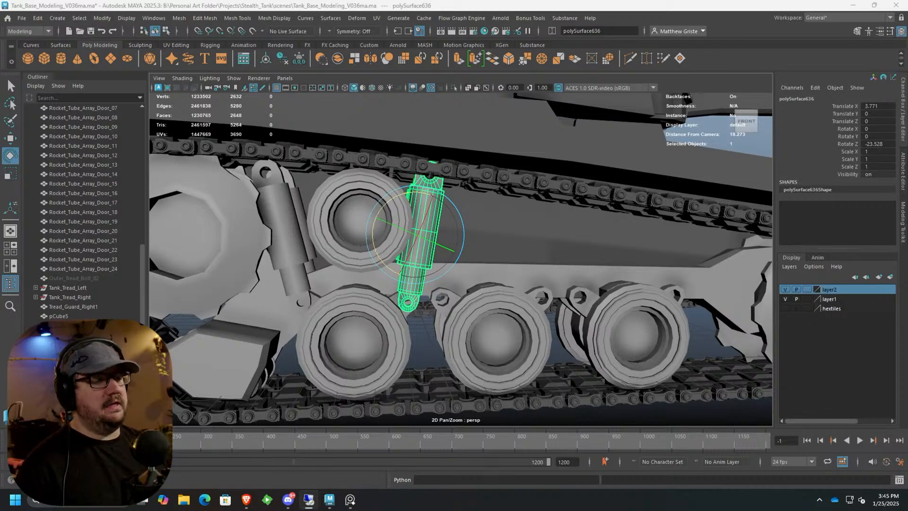
Shorten the duplicated shock absorber in the front view by moving its upper mounting end's vertices down along the shaft below the tread.
scroll(476, 213, up, 3)
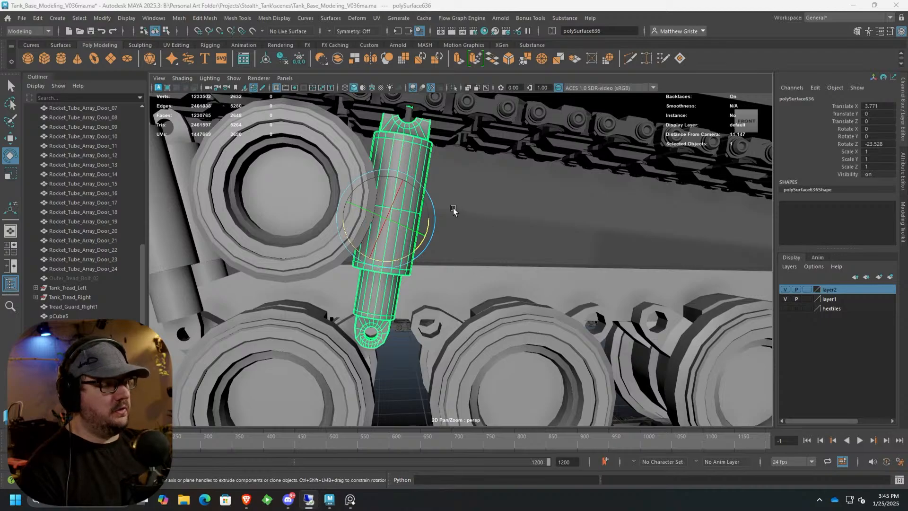
scroll(429, 246, up, 1)
key(space)
key(space)
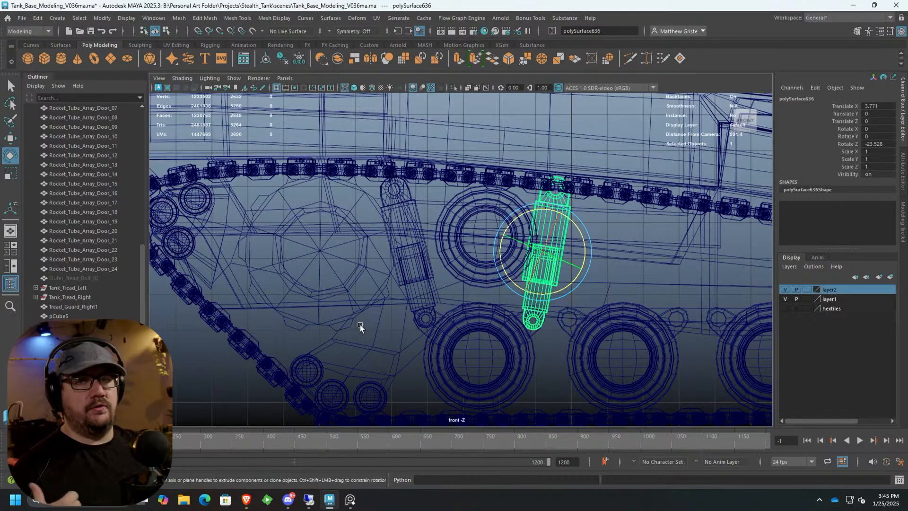
scroll(360, 324, up, 3)
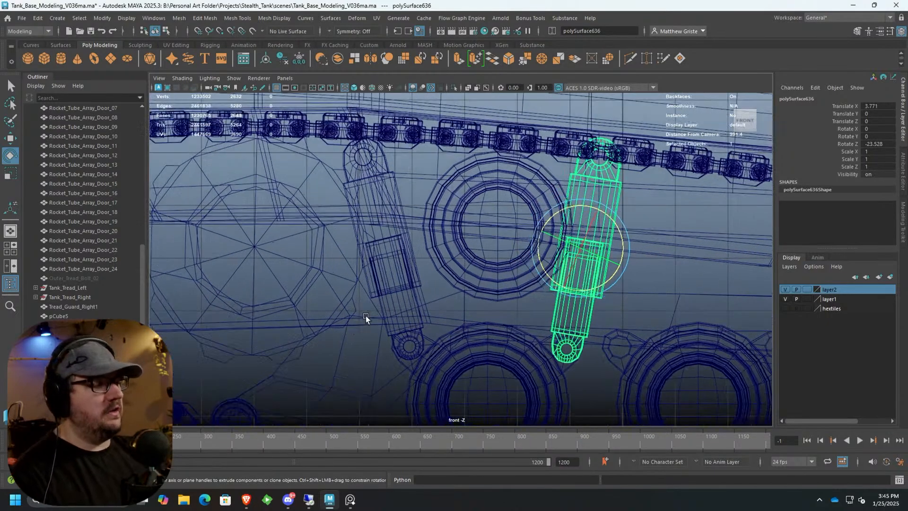
alt+drag(587, 162, 366, 225)
scroll(368, 225, up, 2)
right_drag(364, 231, 327, 217)
drag(314, 141, 449, 260)
scroll(450, 260, up, 2)
key(w)
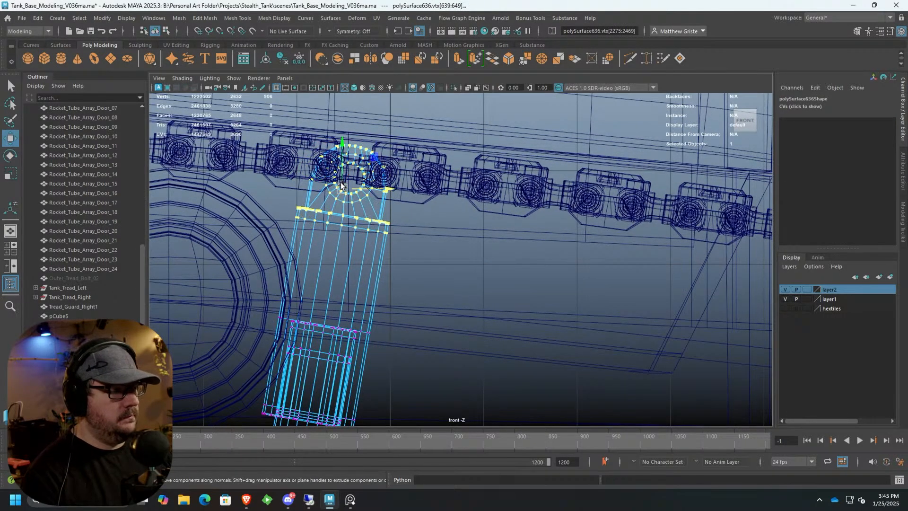
drag(341, 189, 333, 237)
alt+middle_drag(379, 239, 390, 176)
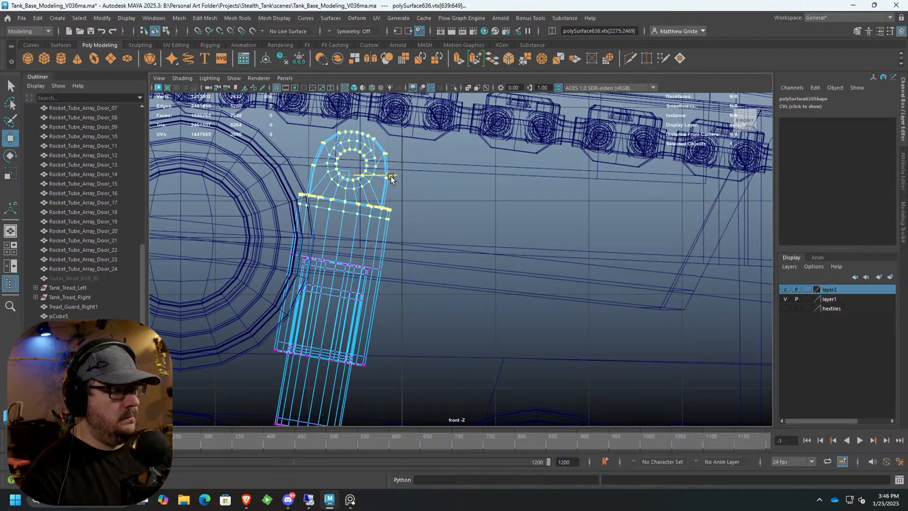
alt+middle_drag(391, 314, 365, 250)
scroll(302, 284, up, 3)
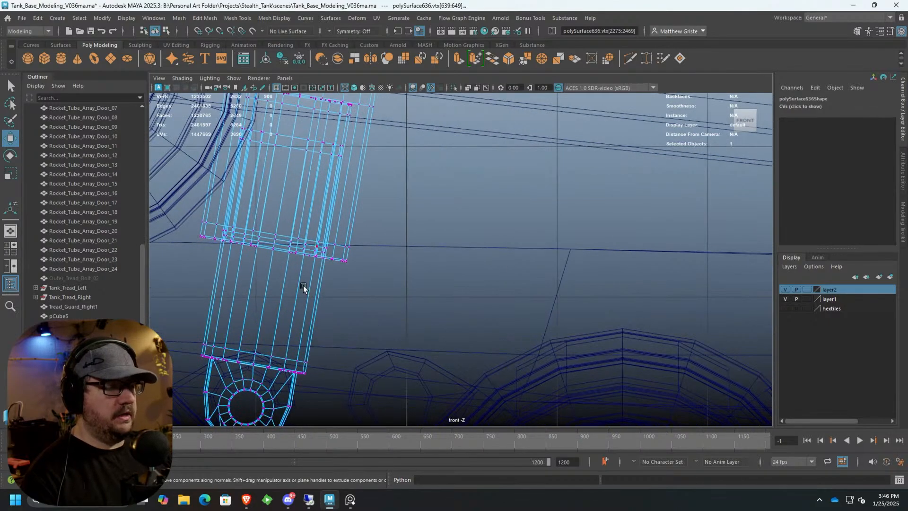
Lengthen the shortened shock absorber's outer sleeve by moving its lower rim vertices down along the shaft, and return to object mode.
alt+middle_drag(303, 285, 401, 265)
drag(272, 184, 492, 263)
middle_drag(379, 234, 364, 270)
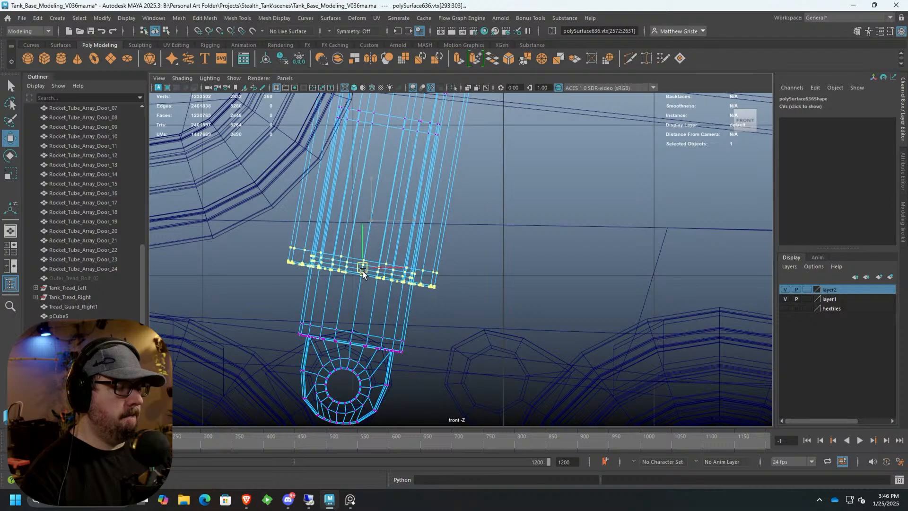
scroll(422, 214, down, 5)
scroll(455, 250, up, 2)
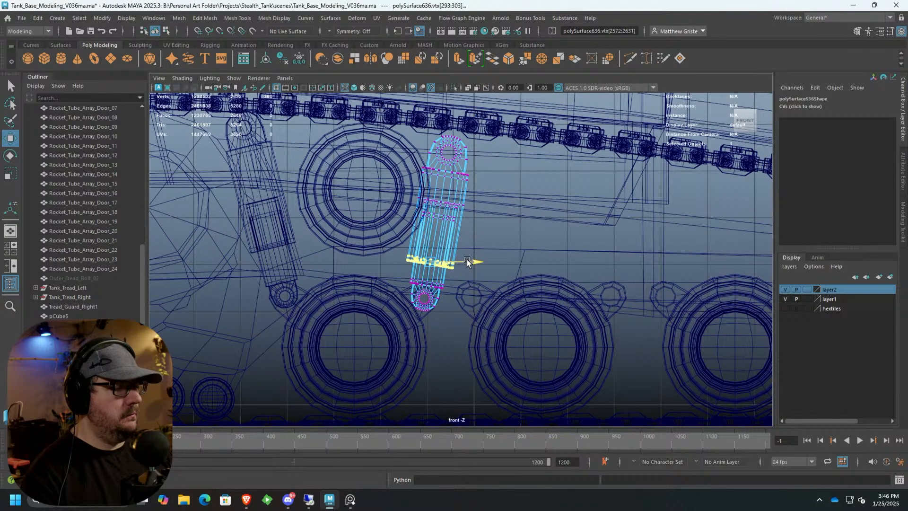
right_drag(443, 218, 492, 190)
scroll(500, 225, down, 5)
key(space)
key(space)
alt+drag(588, 177, 468, 182)
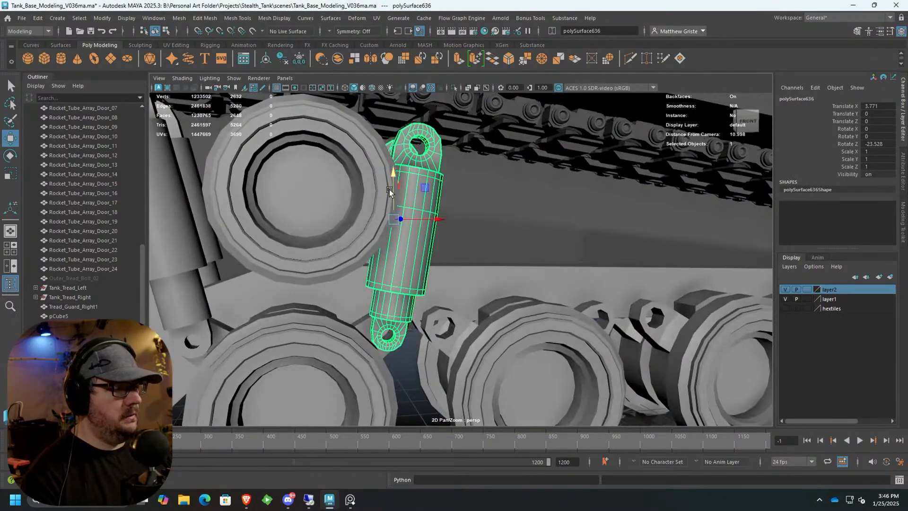
click(357, 186)
drag(353, 195, 353, 239)
scroll(334, 198, down, 5)
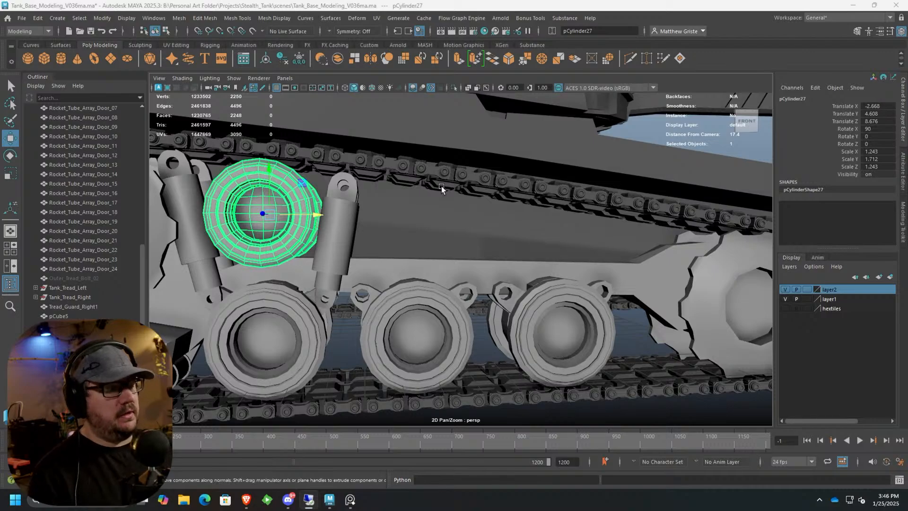
scroll(367, 247, up, 5)
middle_drag(339, 256, 388, 242)
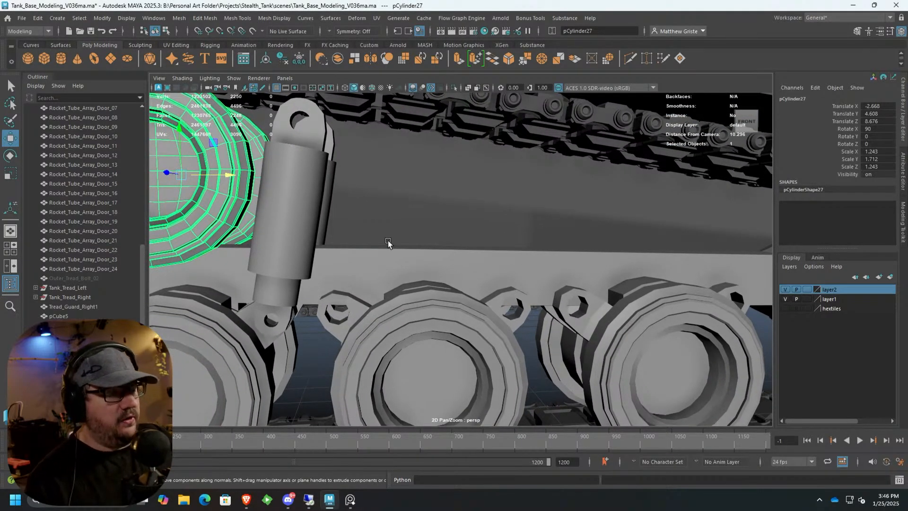
Duplicate the shortened shock absorber and move the copy to X 4.911 so its lower eyelet meets the second road wheel's bracket.
click(261, 184)
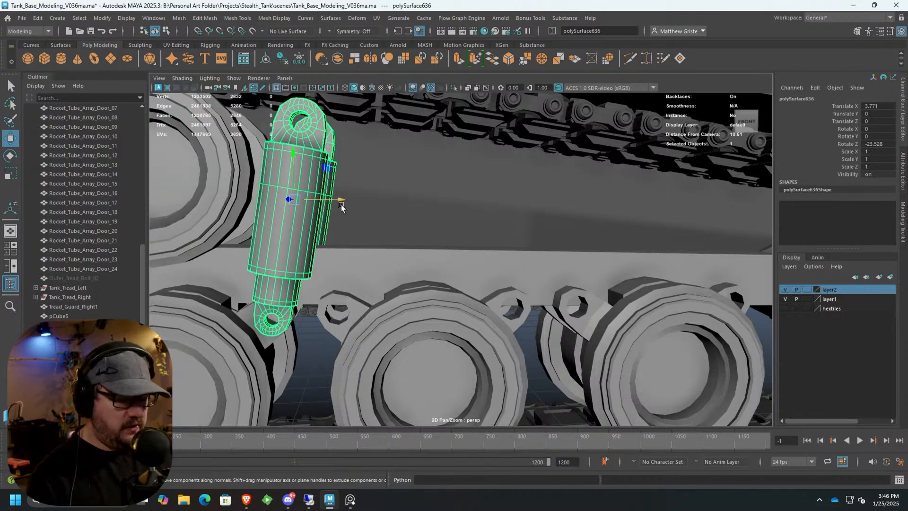
shift+drag(344, 200, 401, 204)
key(space)
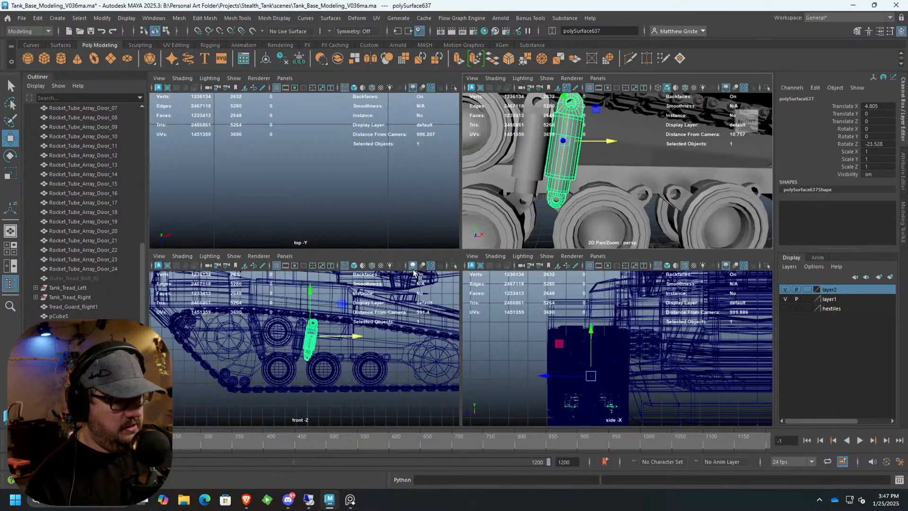
key(space)
scroll(404, 334, up, 5)
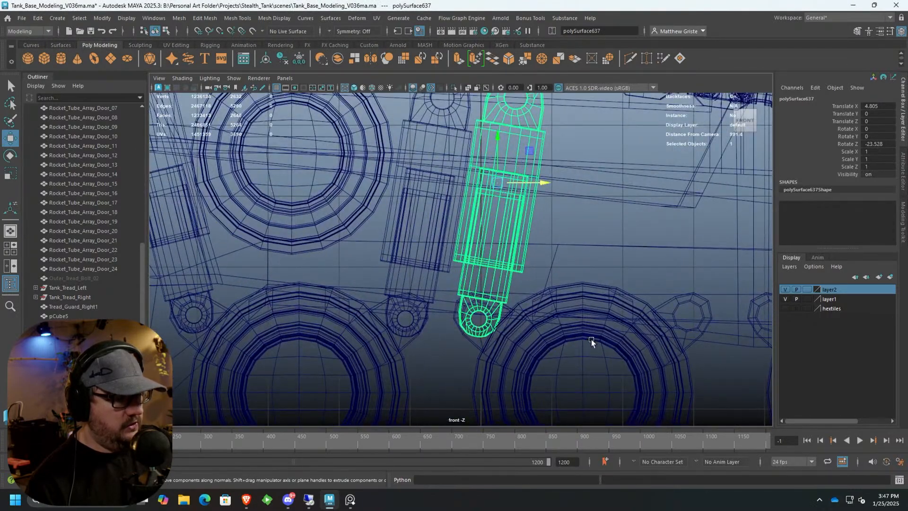
alt+middle_drag(591, 339, 421, 288)
drag(552, 325, 350, 389)
drag(386, 134, 398, 151)
Try to rotate the duplicated shock absorber to -22.933 degrees in Z and raise it to Y 0.065.
click(367, 166)
click(366, 166)
scroll(365, 165, down, 5)
key(e)
drag(410, 189, 382, 210)
key(w)
key(e)
key(w)
scroll(382, 210, up, 2)
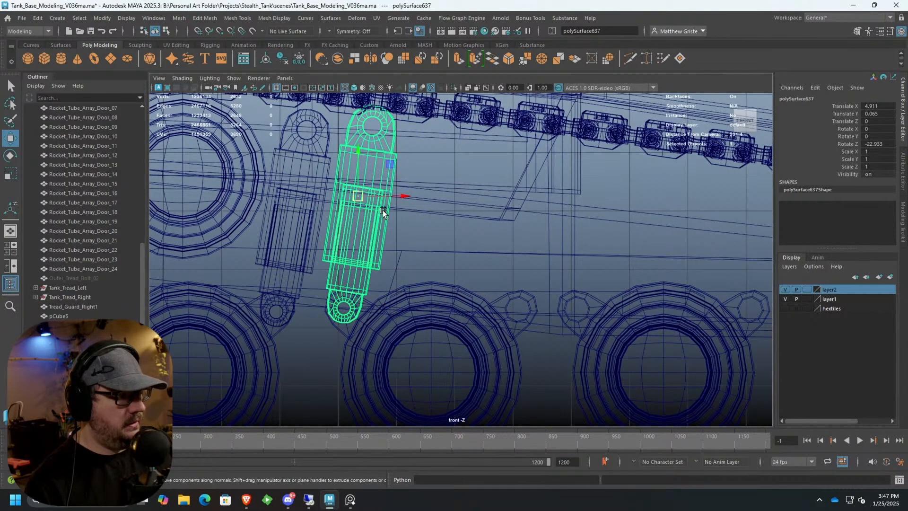
scroll(382, 210, up, 2)
key(ctrl+z)
key(ctrl+z)
key(ctrl+z)
key(ctrl+z)
key(ctrl+z)
Shorten the duplicated shock absorber's outer sleeve in the front view by moving its lower rim vertices up along the shaft.
scroll(401, 184, up, 1)
alt+middle_drag(402, 184, 428, 276)
scroll(428, 276, up, 1)
right_click(430, 183)
right_drag(430, 183, 395, 178)
alt+middle_drag(400, 324, 410, 277)
scroll(409, 278, up, 1)
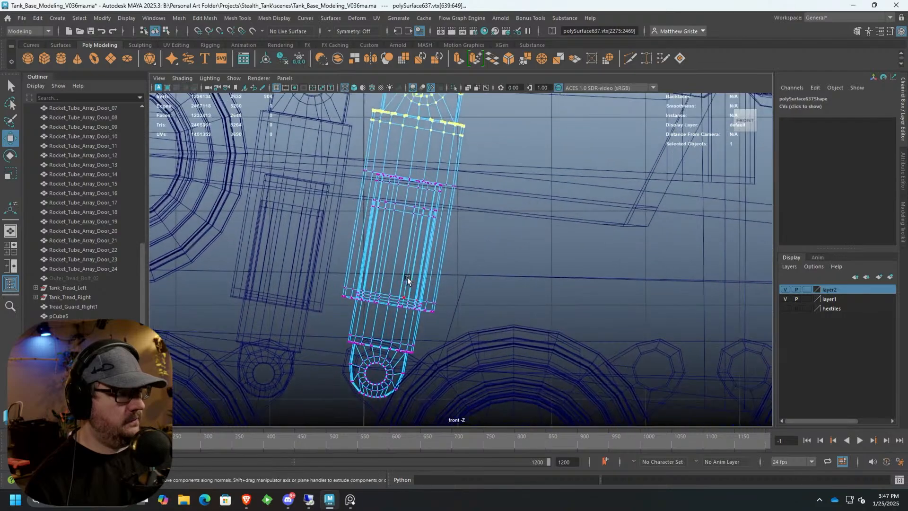
drag(334, 262, 448, 325)
drag(392, 297, 398, 270)
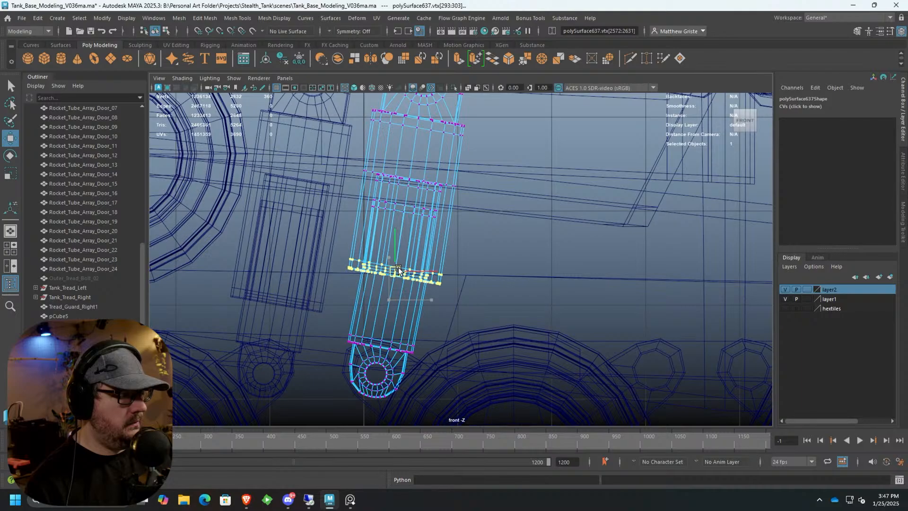
click(484, 260)
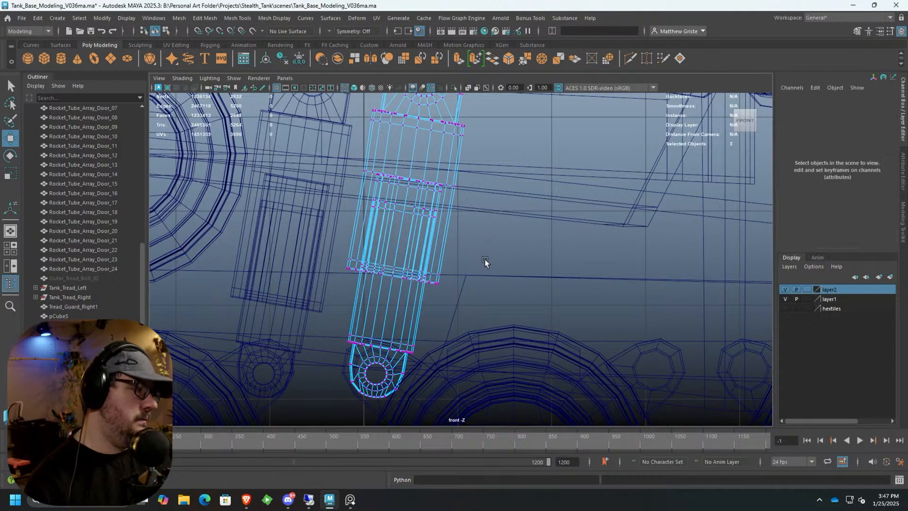
Move the upper eyelet vertices of the duplicated shock absorber slightly down along its shaft, below the tread.
scroll(484, 261, down, 7)
scroll(467, 232, up, 5)
alt+middle_drag(443, 173, 448, 215)
scroll(448, 215, up, 2)
drag(535, 232, 427, 138)
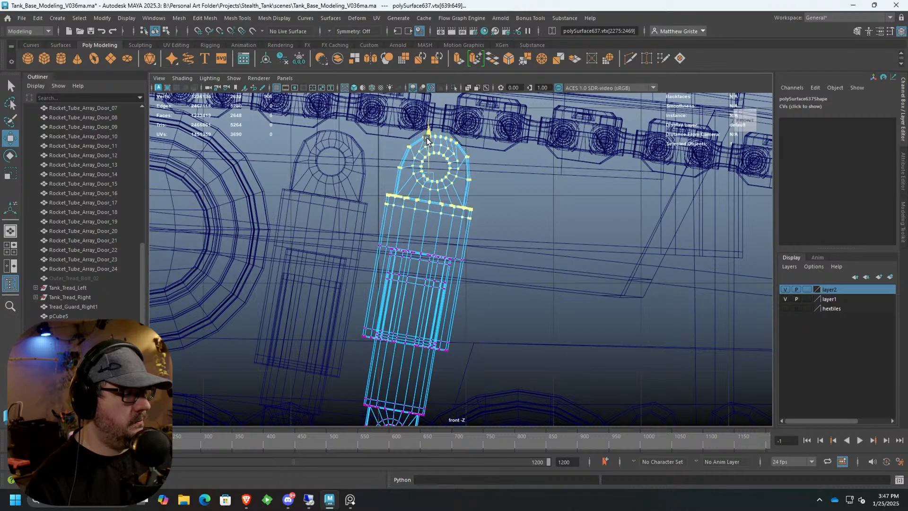
key(w)
key(space)
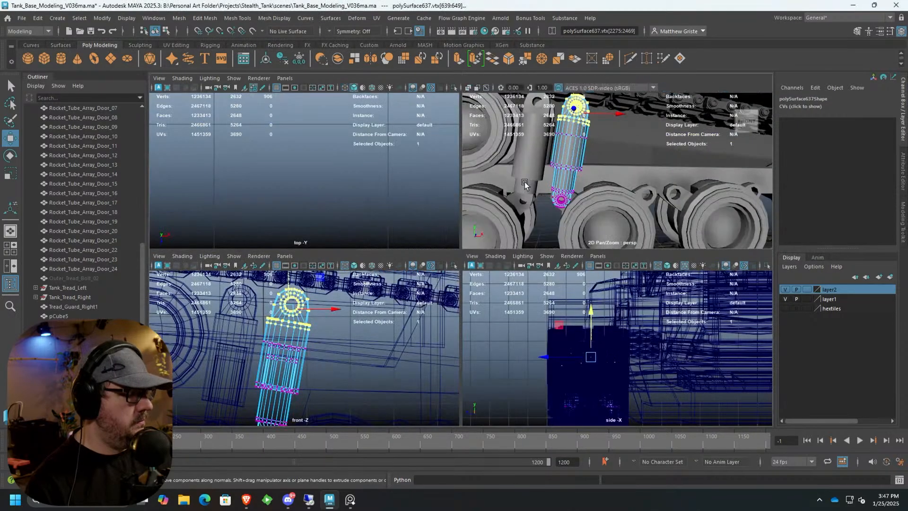
key(space)
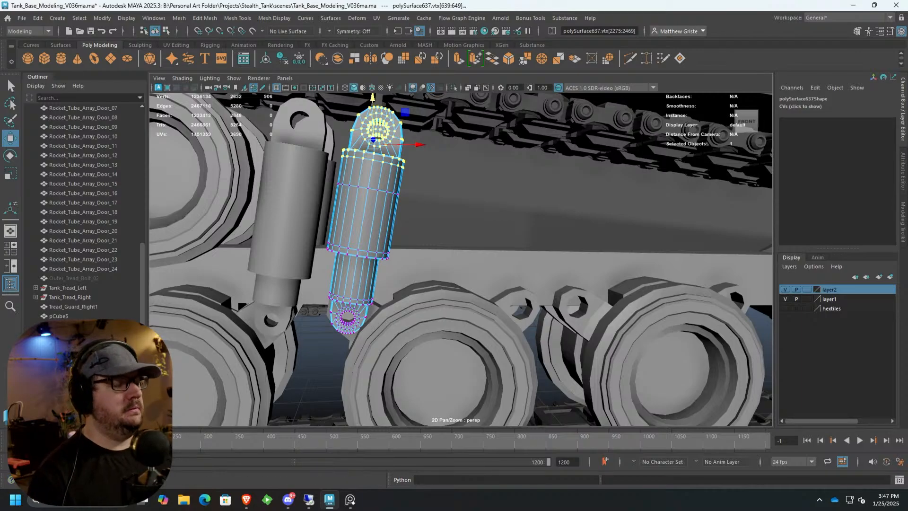
Duplicate the second shock absorber copy in object mode, move the new one to X 7.159, and rotate it to -3.011 degrees in Z.
right_drag(402, 138, 438, 126)
scroll(358, 227, down, 5)
mouse_move(359, 227)
alt+mouse_down()
mouse_move(316, 223)
mouse_move(372, 229)
mouse_move(554, 198)
alt+mouse_up()
scroll(446, 213, up, 3)
key(e)
mouse_move(546, 166)
mouse_down()
mouse_move(558, 201)
mouse_move(524, 194)
mouse_up()
key(w)
Examine the spacing of the shock absorbers and return roller above the road wheels from several angles.
alt+middle_drag(369, 189, 495, 218)
scroll(454, 210, up, 3)
alt+drag(383, 203, 364, 211)
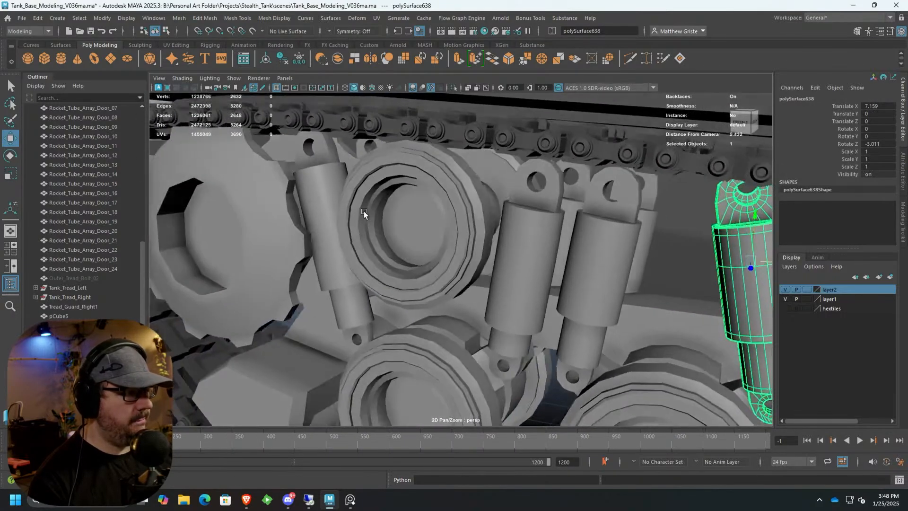
click(463, 202)
scroll(429, 228, down, 4)
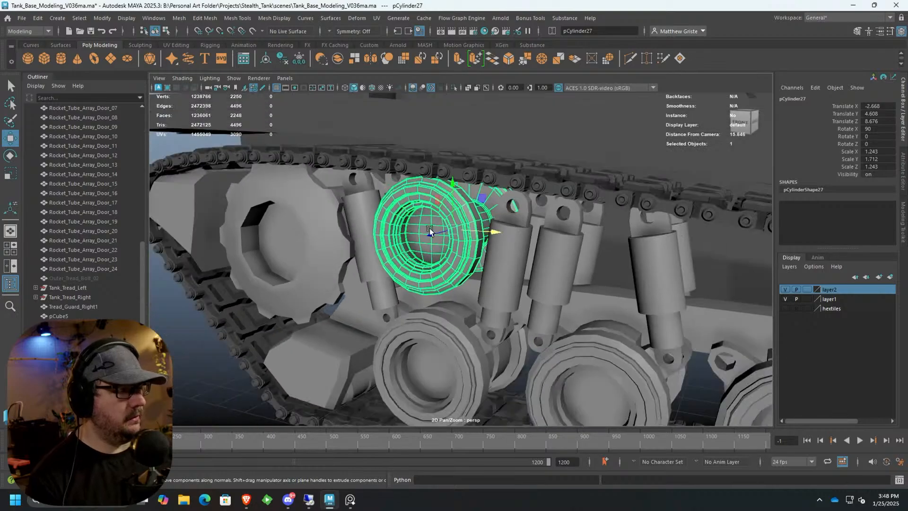
alt+middle_drag(429, 228, 458, 144)
scroll(458, 143, up, 2)
alt+drag(458, 143, 510, 149)
alt+middle_drag(450, 234, 352, 266)
scroll(352, 266, up, 2)
mouse_move(352, 266)
alt+mouse_down()
mouse_move(406, 271)
mouse_move(349, 257)
alt+mouse_up()
scroll(366, 259, down, 5)
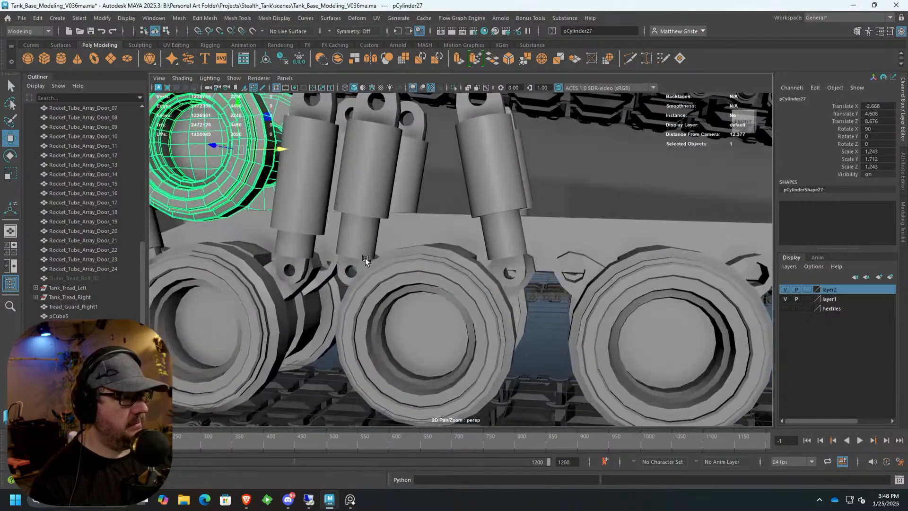
Rotate the newest shock absorber to 4.08 degrees in Z and move it to X 6.986, Y -0.237.
click(467, 170)
key(e)
drag(467, 170, 495, 187)
key(w)
mouse_move(455, 149)
mouse_down()
mouse_move(446, 149)
mouse_move(466, 146)
mouse_up()
key(space)
key(space)
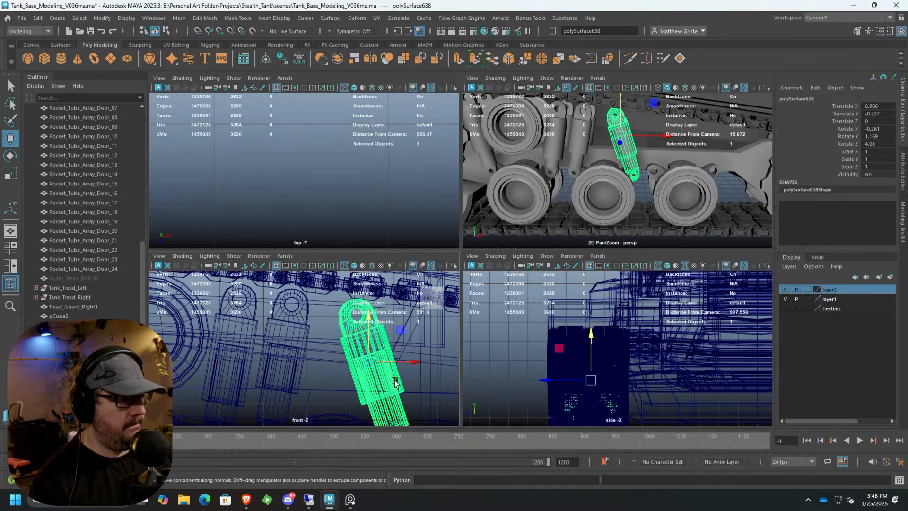
Slide the newest shock absorber's lower eyelet vertices up along its shaft to fit the second road wheel's bracket.
alt+middle_drag(454, 348, 404, 214)
scroll(404, 214, up, 3)
alt+middle_drag(706, 286, 519, 221)
scroll(519, 221, up, 3)
right_drag(486, 187, 448, 188)
drag(381, 146, 571, 298)
drag(489, 233, 486, 220)
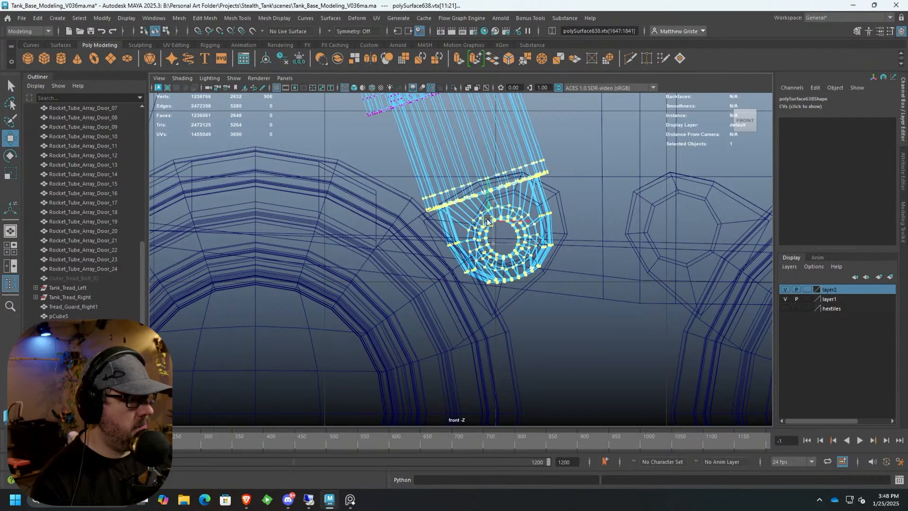
scroll(486, 219, down, 3)
right_drag(489, 210, 536, 180)
scroll(537, 181, down, 3)
key(space)
key(space)
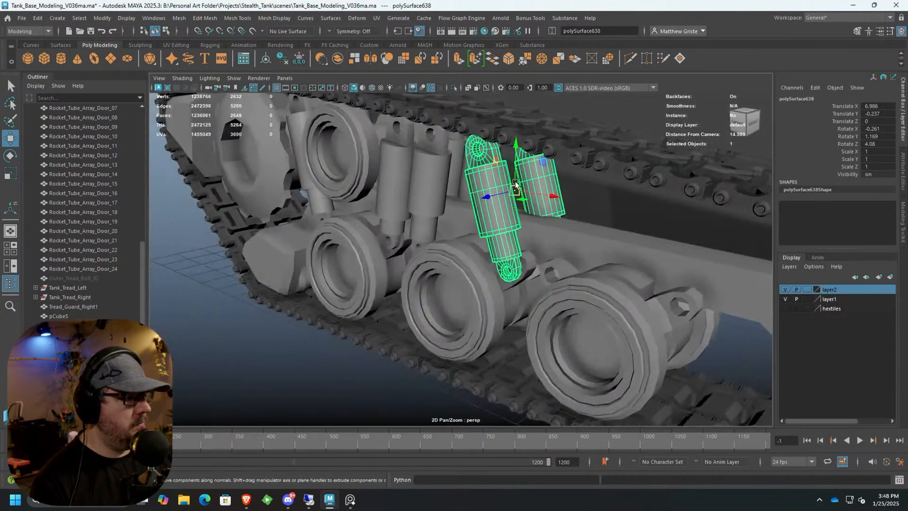
Check the newest shock absorber with smooth mesh preview, turn the preview off, clear the selection, and review the whole tank.
scroll(479, 195, up, 5)
key(1)
key(3)
key(1)
scroll(528, 198, down, 4)
alt+drag(547, 201, 575, 217)
scroll(568, 175, down, 4)
click(580, 369)
scroll(581, 369, down, 5)
alt+drag(580, 369, 543, 359)
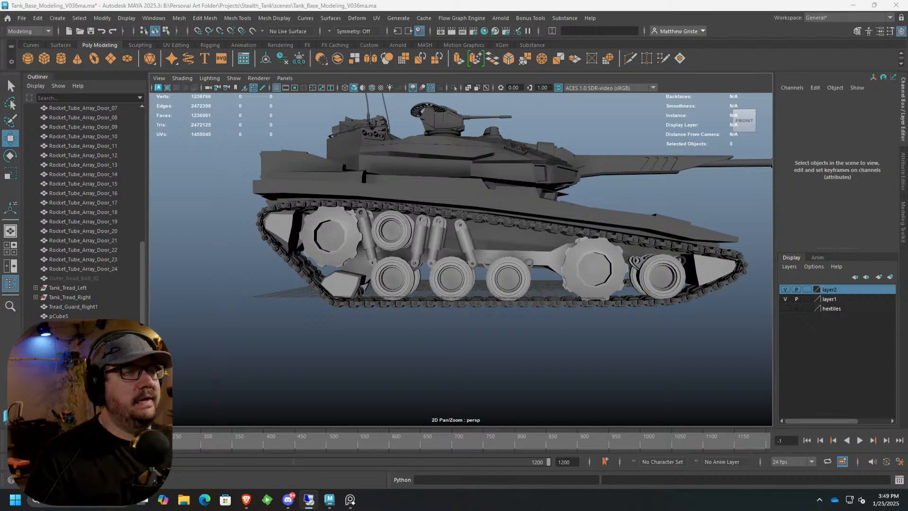
Duplicate the backward-leaning shock absorber on the second road wheel and move the copy to X 7.974.
scroll(447, 273, up, 10)
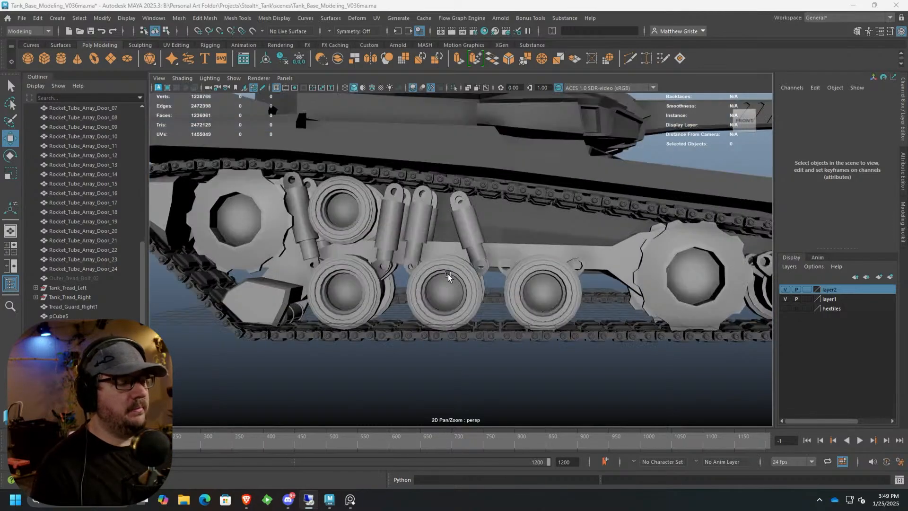
click(481, 235)
scroll(481, 235, up, 2)
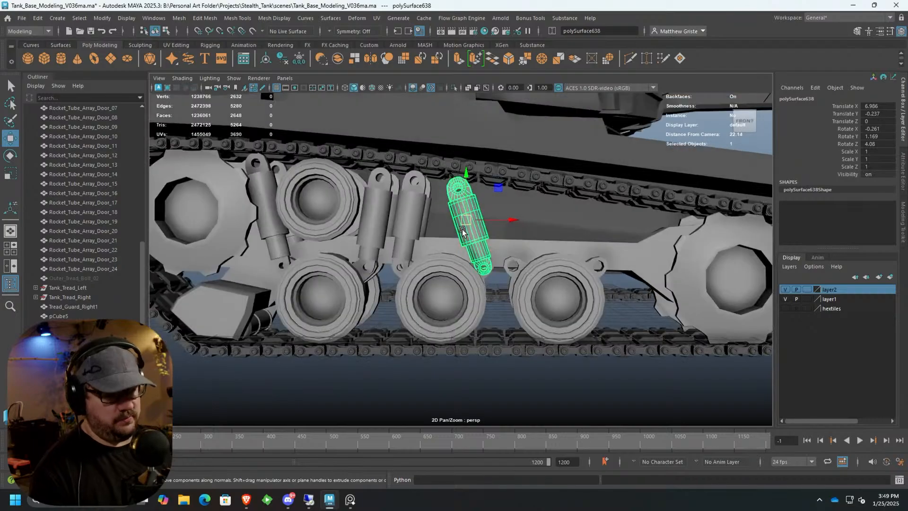
scroll(444, 217, up, 2)
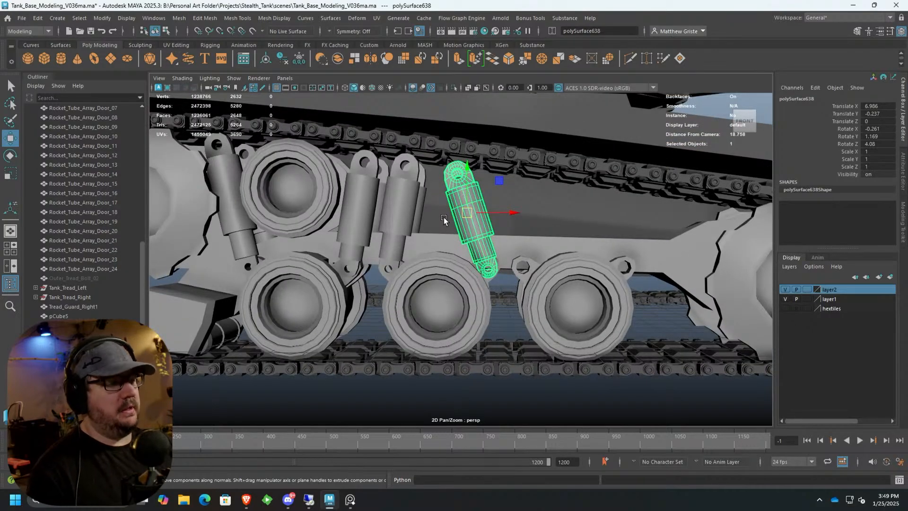
scroll(443, 206, up, 3)
scroll(476, 282, up, 7)
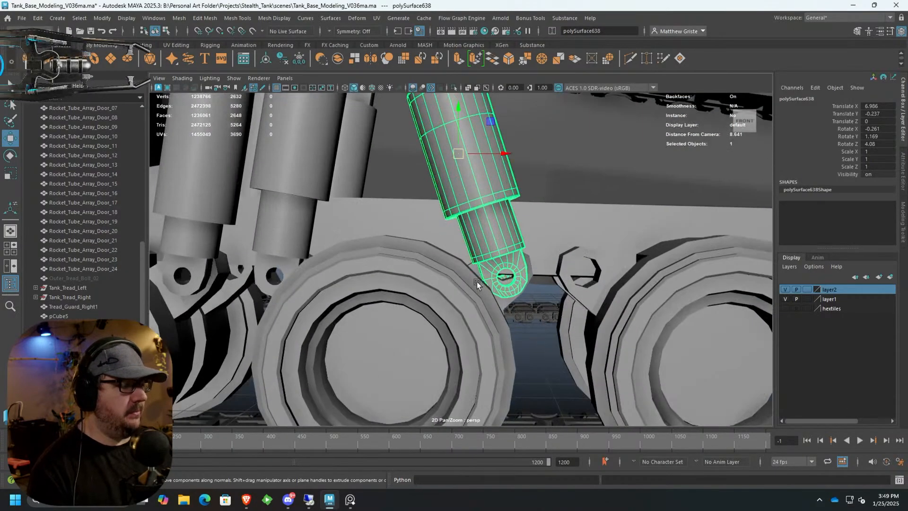
scroll(419, 272, up, 1)
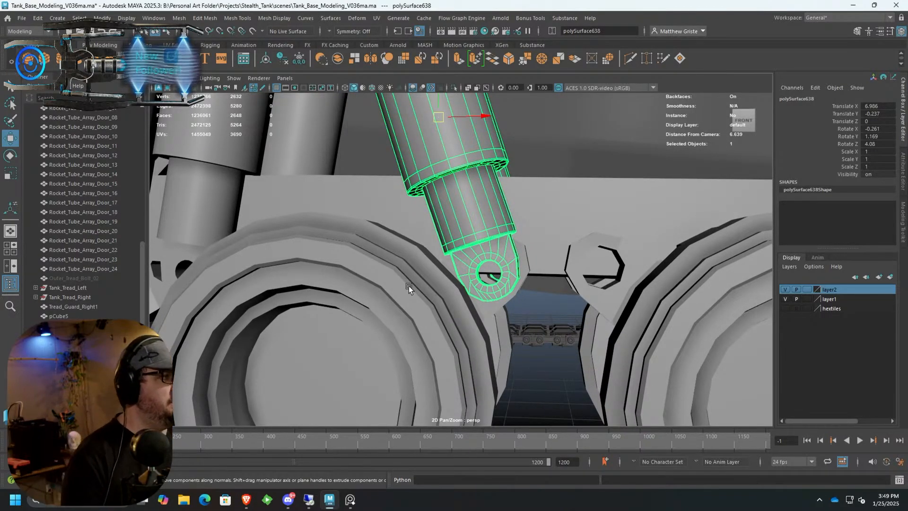
alt+right_drag(466, 355, 391, 342)
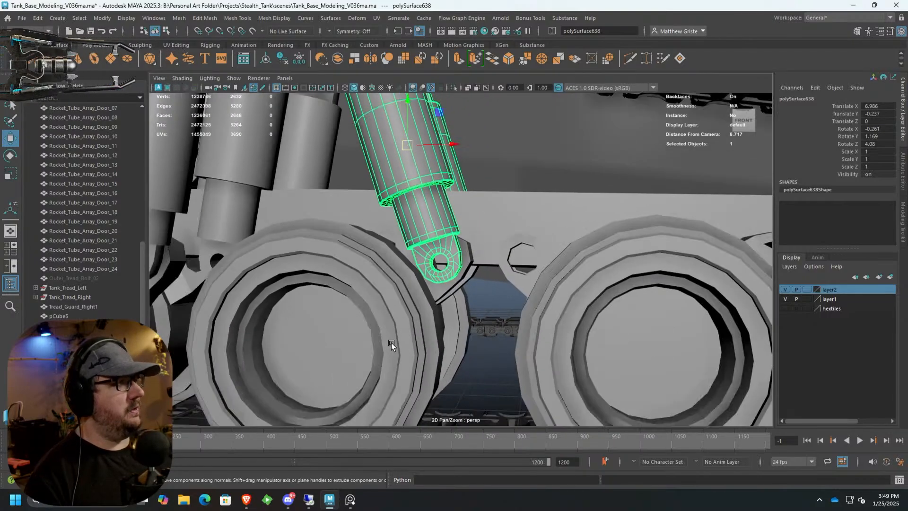
alt+drag(391, 342, 421, 299)
key(ctrl+d)
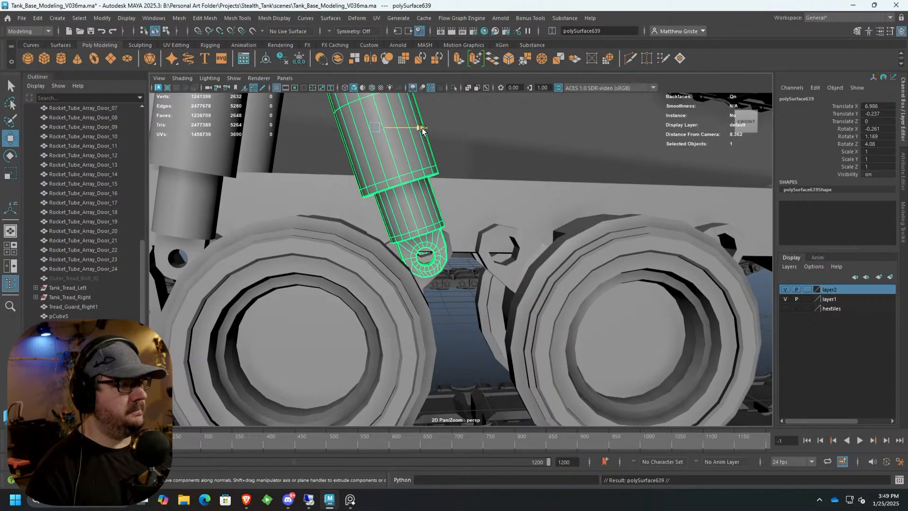
drag(422, 128, 494, 130)
Rotate the copied shock absorber to -51.026 degrees in Z and move its lower eyelet onto the third road wheel's near bracket.
alt+right_drag(536, 244, 487, 251)
alt+drag(487, 250, 425, 296)
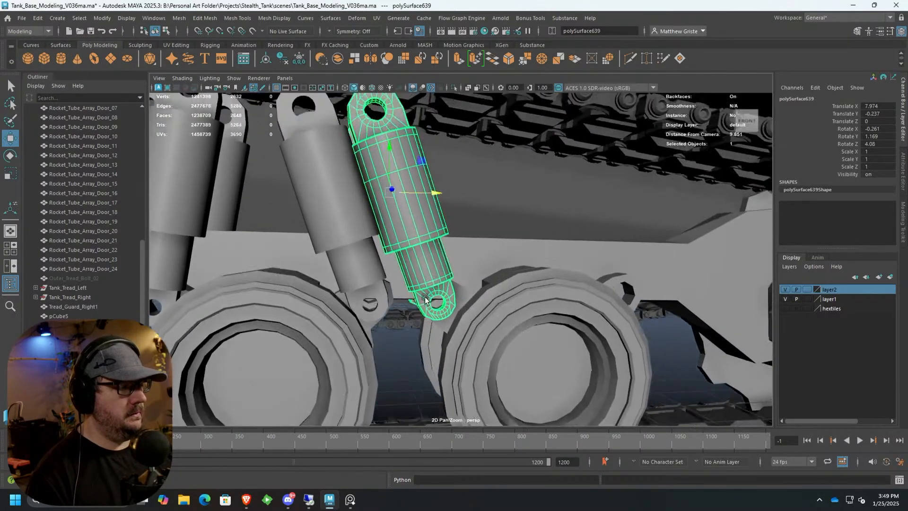
alt+right_drag(425, 296, 422, 307)
alt+drag(422, 307, 434, 296)
key(e)
drag(436, 208, 475, 271)
key(w)
drag(444, 236, 525, 242)
Duplicate the tilted shock absorber, move the copy to X 12.494, and rotate it to -13.942 degrees in Z.
mouse_move(487, 191)
mouse_down()
mouse_move(490, 208)
mouse_move(499, 201)
mouse_move(397, 214)
mouse_move(590, 233)
mouse_up()
key(e)
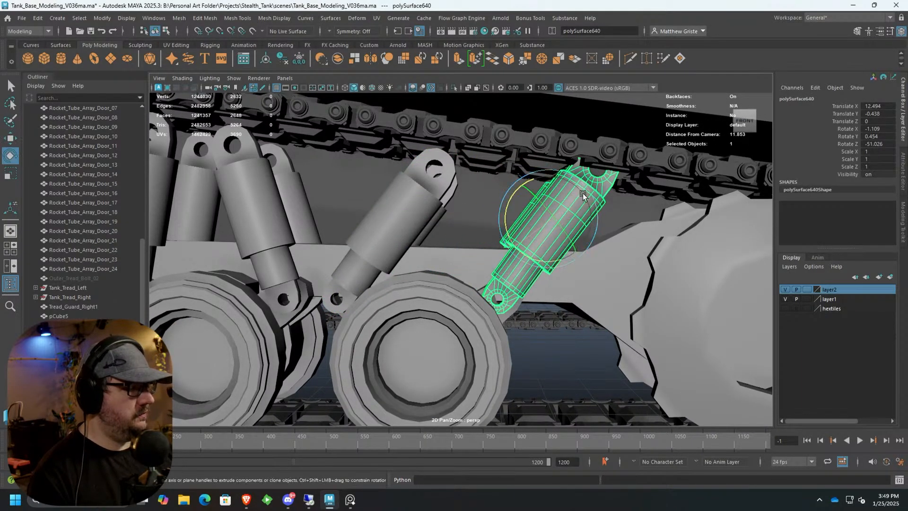
drag(532, 180, 475, 184)
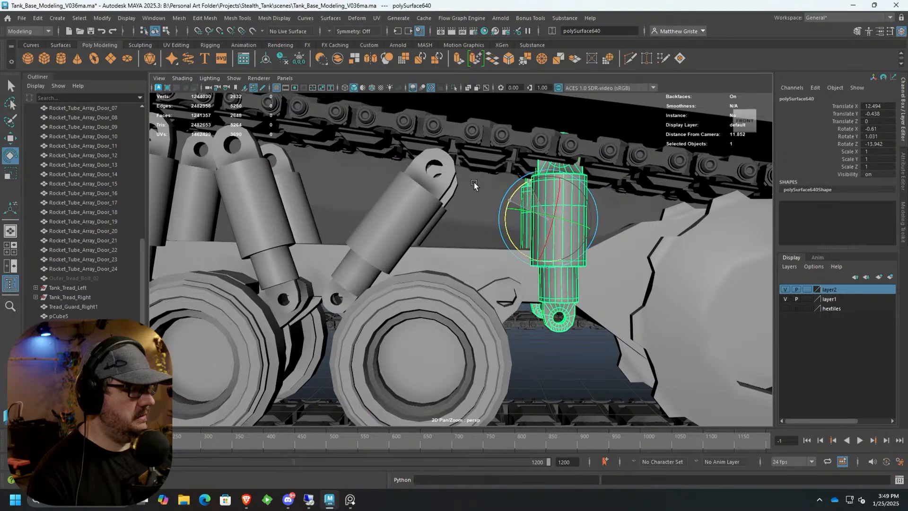
scroll(520, 199, up, 3)
key(w)
Examine the upright shock absorber copy's position between the third road wheel's free bracket and the large sprocket.
alt+drag(593, 203, 588, 203)
alt+middle_drag(588, 203, 496, 217)
scroll(496, 218, up, 1)
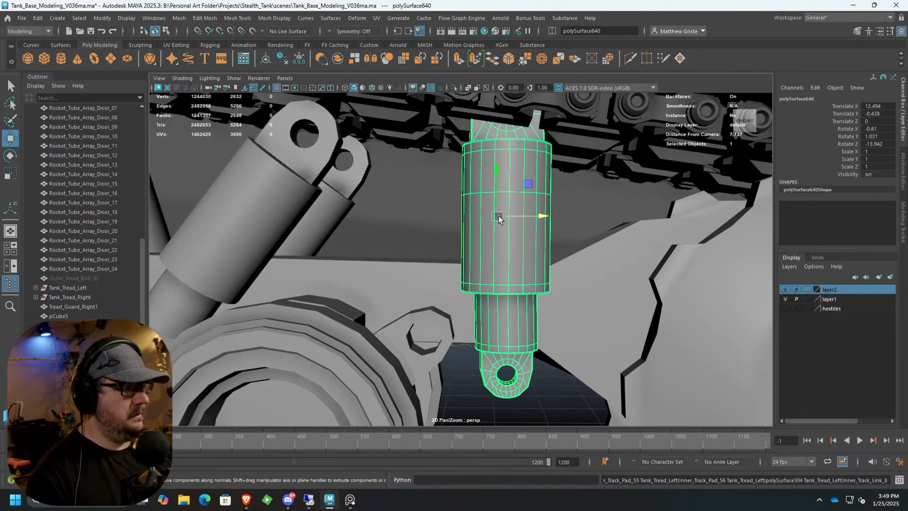
scroll(467, 264, down, 3)
mouse_move(467, 263)
alt+mouse_down()
mouse_move(424, 271)
mouse_move(467, 268)
alt+mouse_up()
scroll(485, 248, down, 3)
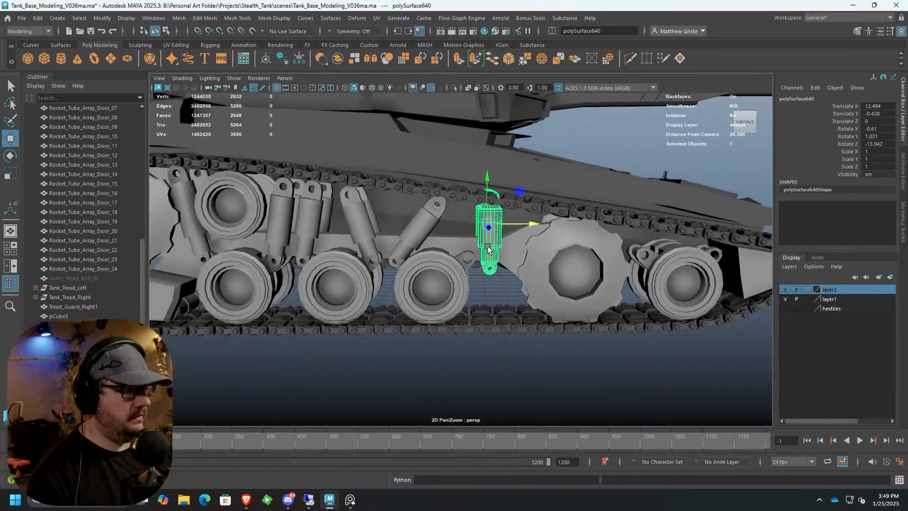
scroll(503, 237, up, 2)
scroll(503, 236, up, 1)
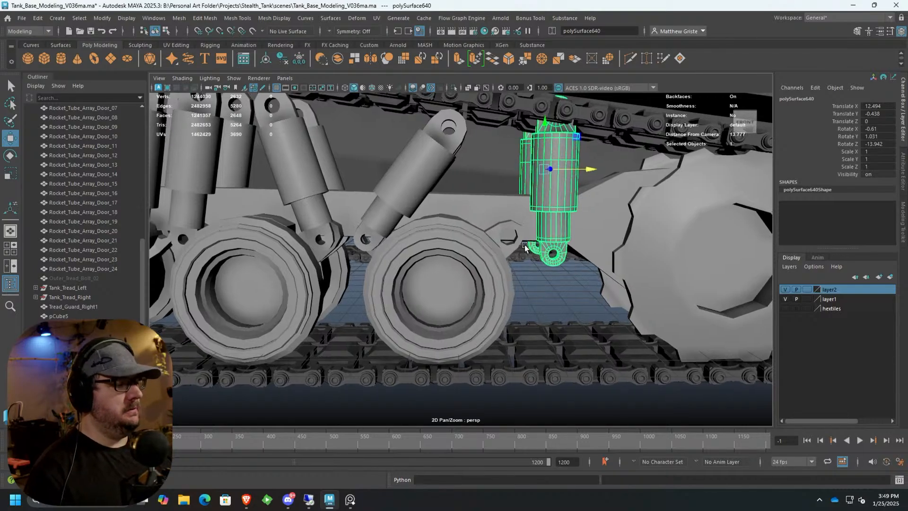
Move the upright shock absorber copy onto the third road wheel's free bracket at X 11.588, Y -0.921, Z 0.072.
key(f)
drag(513, 184, 439, 222)
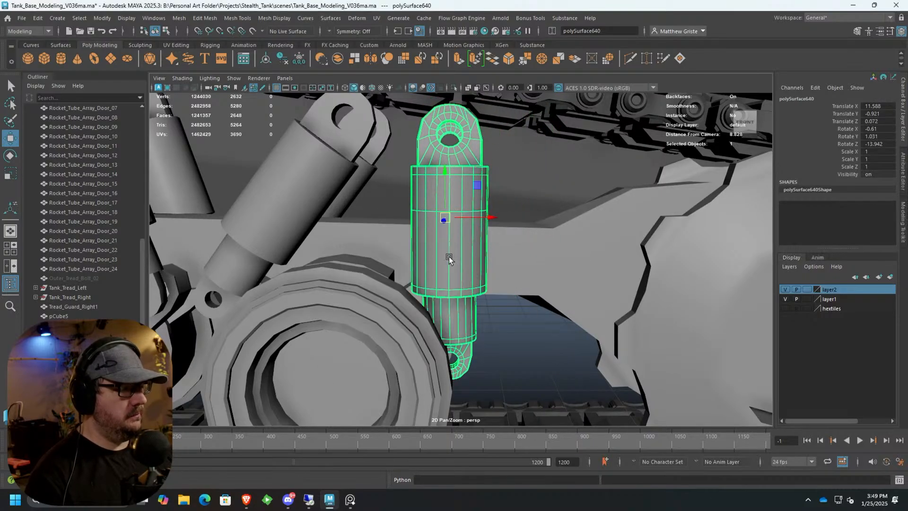
Shorten the upright shock absorber by moving its lower rod and eyelet vertices up in the front view, and return to object selection.
key(space)
key(space)
key(f)
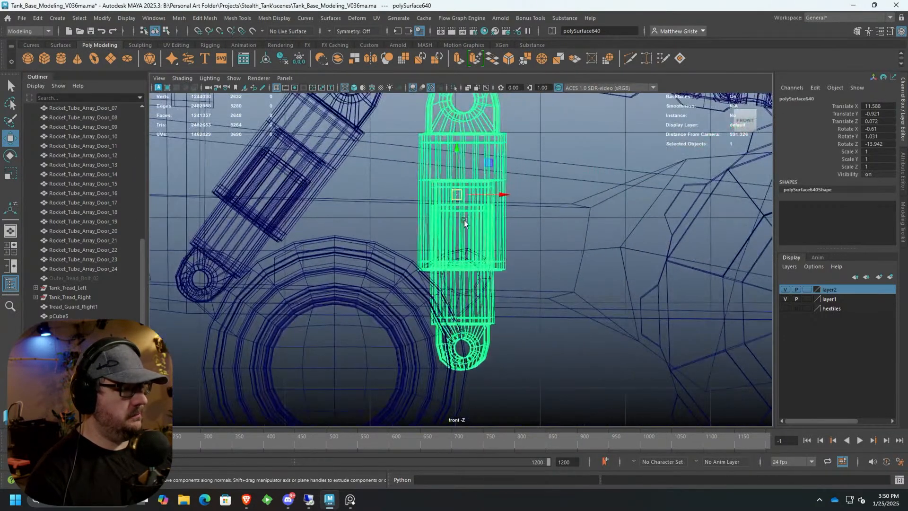
right_drag(462, 210, 430, 204)
drag(560, 415, 361, 256)
drag(459, 284, 438, 246)
alt+middle_drag(476, 176, 437, 257)
mouse_move(438, 257)
mouse_down()
mouse_move(436, 248)
mouse_move(436, 258)
mouse_up()
drag(341, 198, 649, 280)
drag(436, 286, 436, 236)
drag(476, 277, 474, 278)
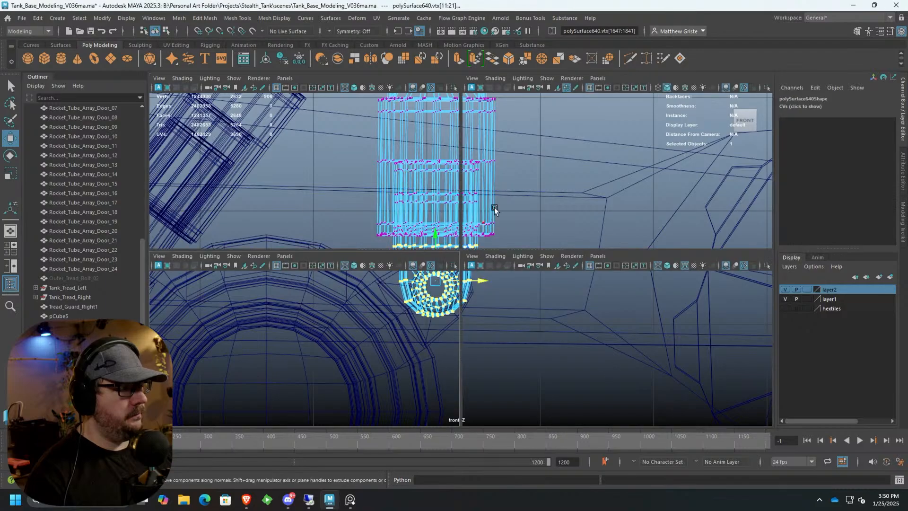
key(space)
key(space)
right_click(478, 215)
right_drag(485, 208, 520, 203)
click(518, 335)
Raise the lower-edge vertices of the upright shock absorber's outer cylinder to shorten its sleeve, and return to object selection.
alt+drag(520, 343, 466, 268)
click(463, 262)
key(space)
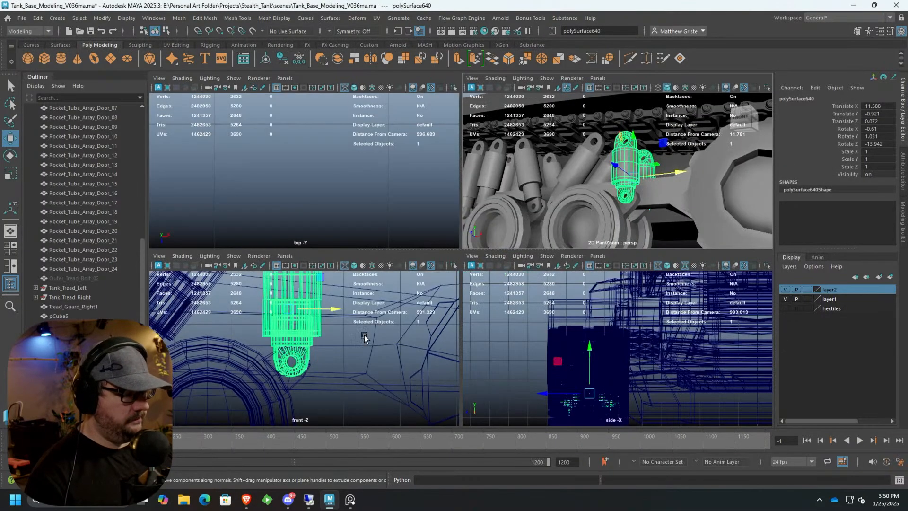
key(space)
right_click(337, 185)
right_drag(305, 169, 294, 184)
drag(227, 221, 497, 280)
drag(384, 217, 381, 179)
key(space)
key(space)
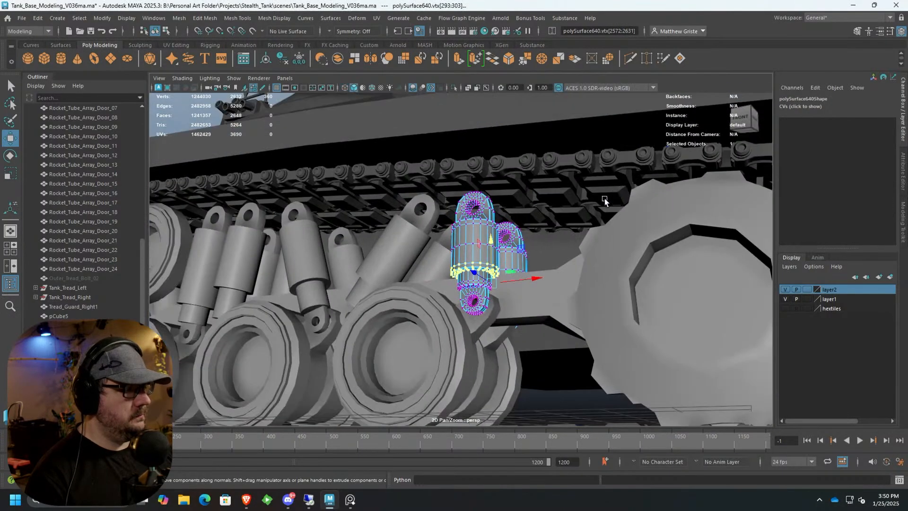
alt+drag(608, 196, 492, 216)
right_drag(481, 216, 505, 209)
click(204, 340)
Examine the row of shock absorbers, road wheels and sprockets along the running gear.
alt+drag(204, 339, 339, 316)
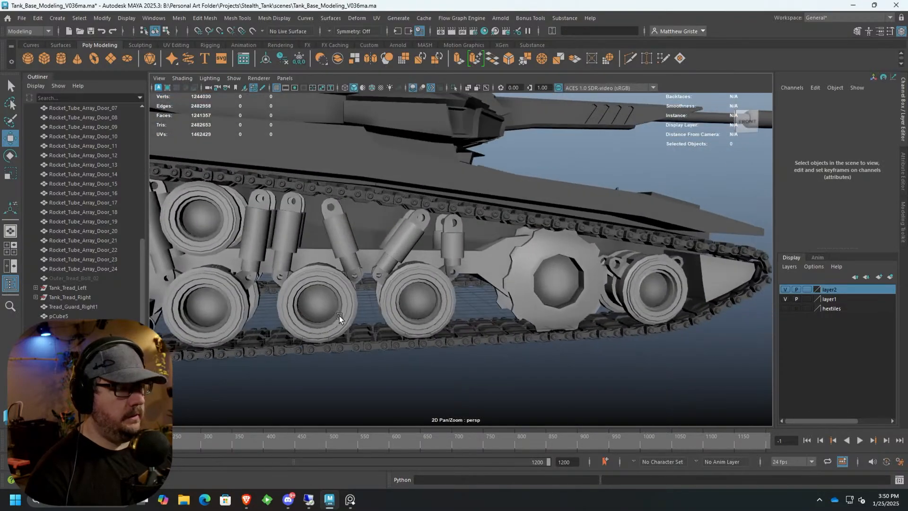
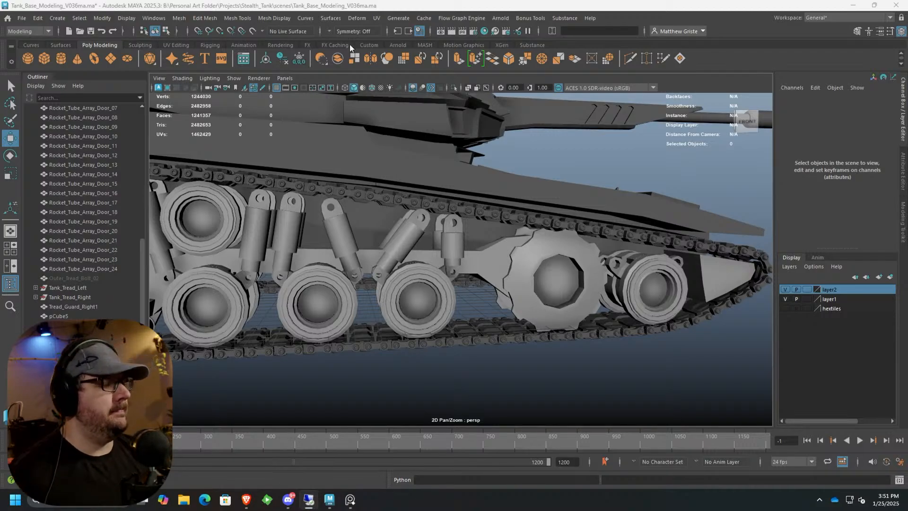
scroll(454, 286, up, 2)
scroll(453, 285, up, 3)
alt+drag(454, 285, 436, 266)
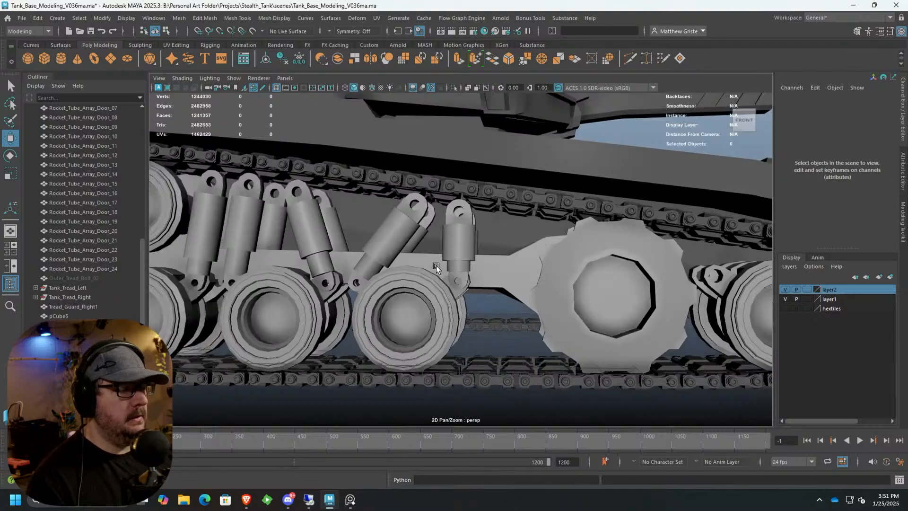
alt+middle_drag(436, 265, 566, 272)
scroll(565, 273, down, 2)
scroll(566, 272, down, 5)
alt+drag(549, 279, 492, 294)
scroll(407, 283, up, 6)
alt+drag(408, 283, 435, 278)
Delete a strip of faces where the support frame's beam meets its curved arm, and delete the detached beam reaching the large sprocket.
click(435, 277)
click(432, 249)
key(space)
scroll(350, 359, down, 10)
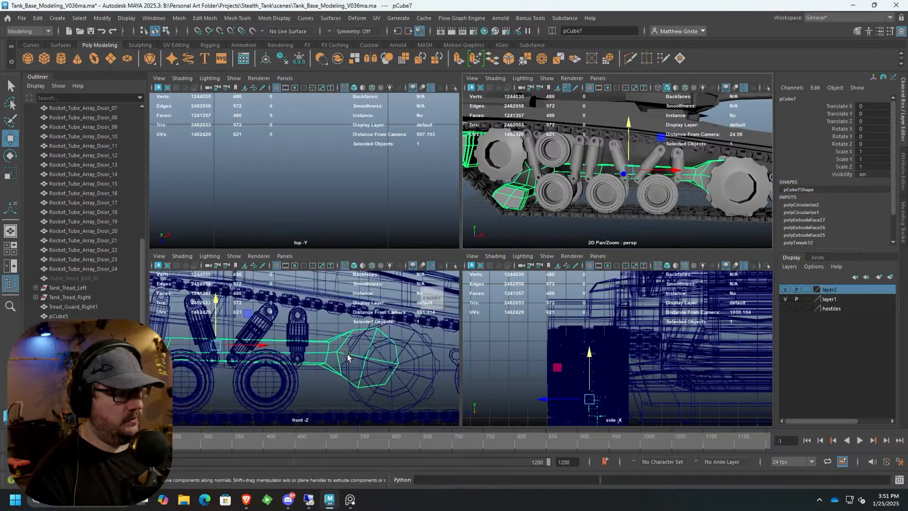
key(space)
alt+middle_drag(350, 359, 554, 311)
scroll(524, 314, down, 4)
right_drag(604, 234, 607, 248)
key(ctrl+z)
right_drag(334, 219, 340, 250)
drag(340, 284, 364, 251)
key(Delete)
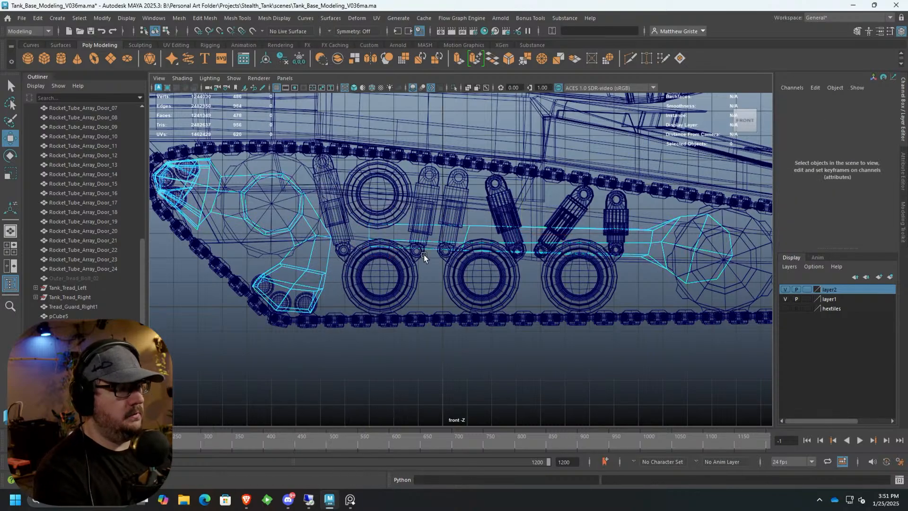
double_click(407, 231)
key(Delete)
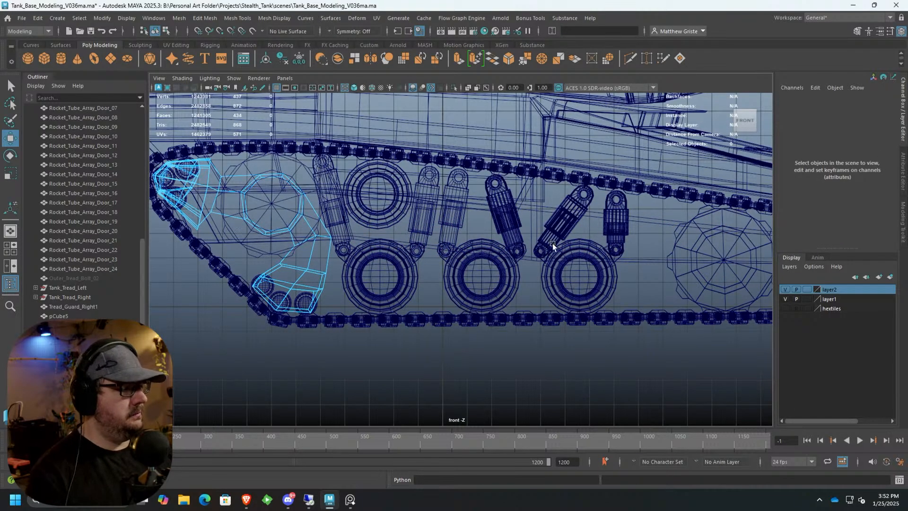
Isolate the remaining curved support frame piece in the perspective view.
scroll(529, 248, up, 4)
right_drag(281, 241, 222, 232)
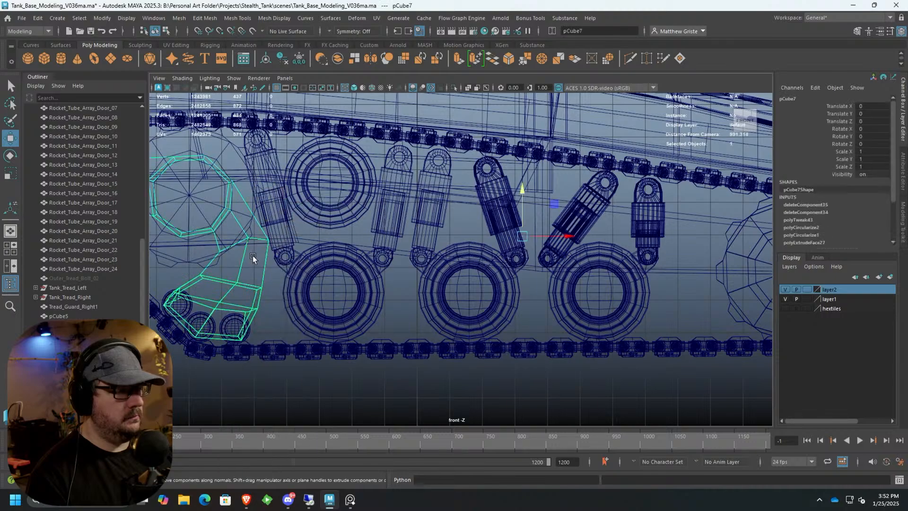
click(253, 255)
click(240, 258)
key(space)
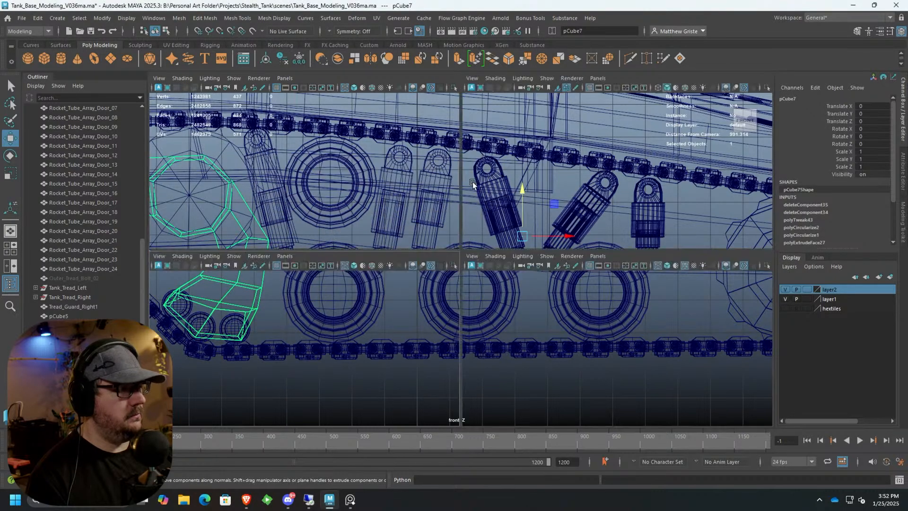
key(space)
key(ctrl+1)
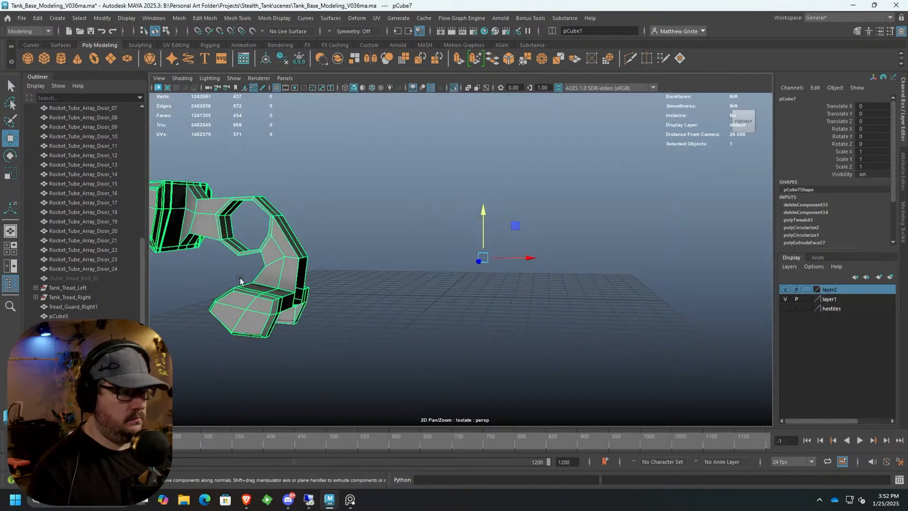
key(f)
Bridge the open border edges on the curved frame piece to close the holes where the beam was removed.
alt+drag(455, 285, 391, 227)
right_drag(391, 227, 372, 186)
click(414, 190)
shift+click(413, 191)
click(493, 59)
alt+drag(412, 221, 487, 229)
alt+right_drag(487, 229, 517, 234)
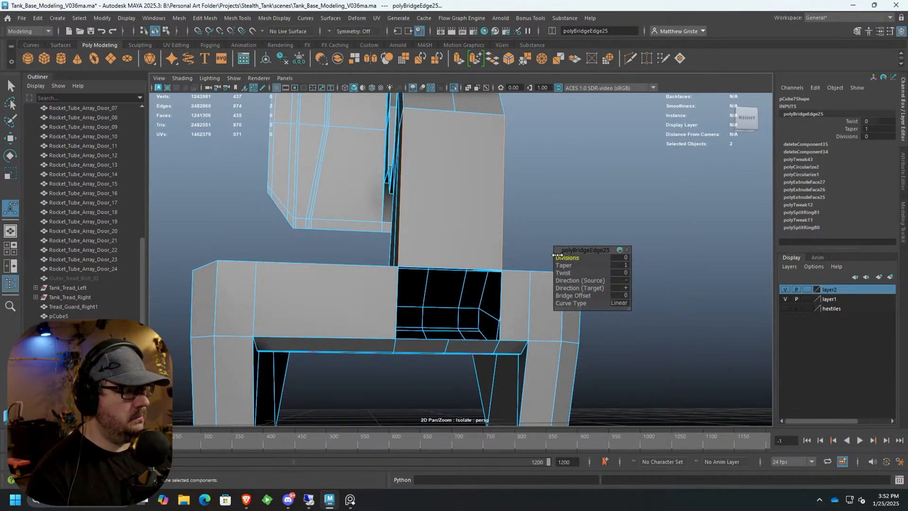
mouse_move(398, 277)
alt+mouse_down()
mouse_move(478, 308)
mouse_move(407, 281)
alt+mouse_up()
click(384, 298)
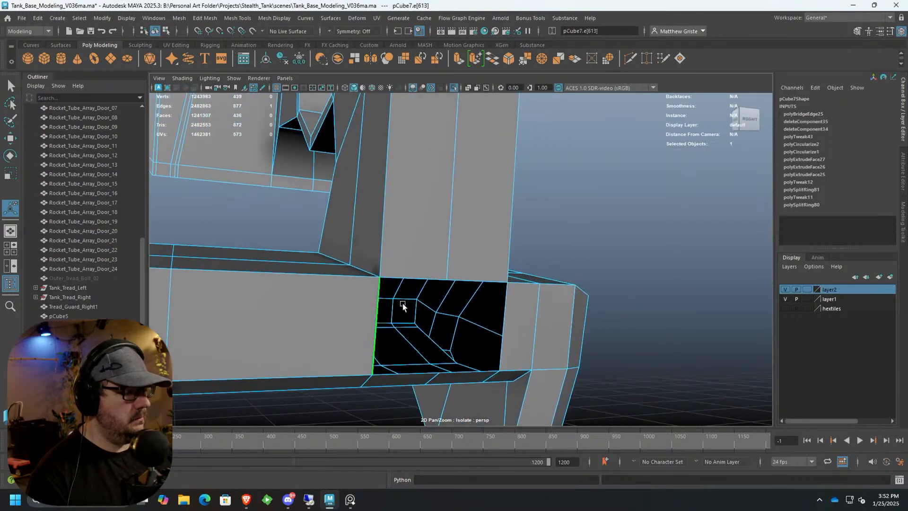
shift+click(502, 320)
shift+right_drag(502, 320, 551, 317)
Merge the overlapping vertex pairs along the bridged faces' center line with a 0.01 distance threshold, and check the smoothed preview.
right_drag(453, 266, 431, 260)
drag(431, 261, 457, 287)
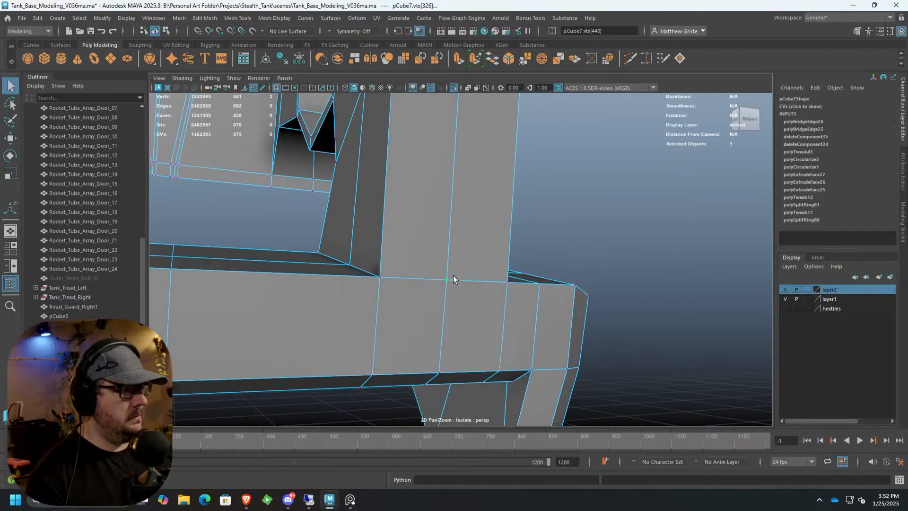
click(521, 62)
click(440, 373)
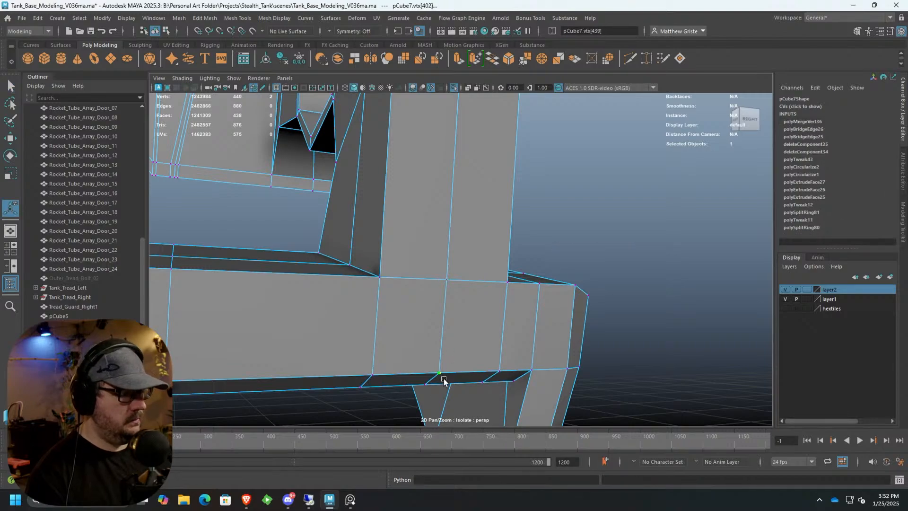
click(524, 60)
alt+middle_drag(479, 197, 453, 264)
drag(440, 228, 340, 304)
key(g)
key(3)
scroll(457, 242, down, 5)
scroll(513, 283, up, 2)
key(1)
scroll(512, 283, up, 3)
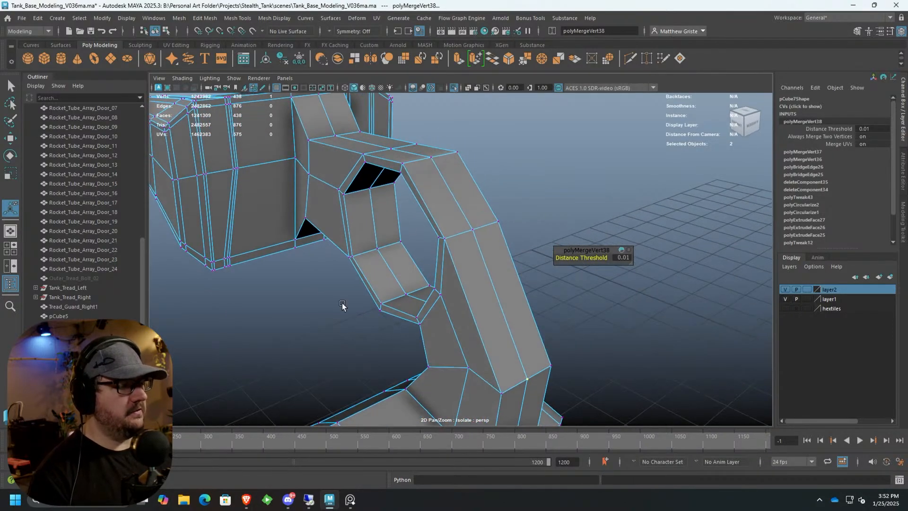
Extrude the frame's outer faces above the circular opening outward by 0.251.
scroll(398, 192, up, 2)
right_drag(407, 171, 411, 175)
click(390, 128)
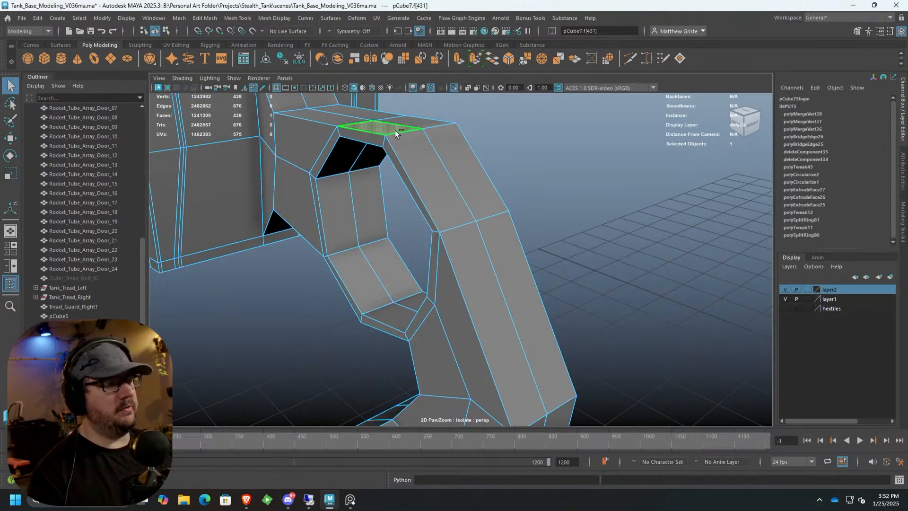
shift+click(414, 137)
shift+click(413, 128)
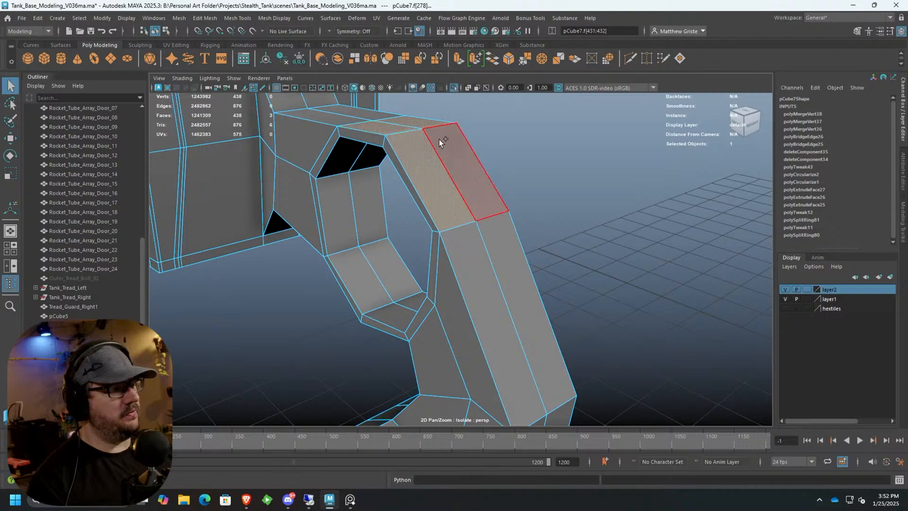
shift+click(413, 122)
key(ctrl+e)
scroll(450, 175, up, 2)
alt+middle_drag(462, 190, 453, 232)
drag(426, 158, 427, 138)
Extrude the frame's outer faces beneath the circular opening outward and adjust the end edges of that extrusion.
alt+drag(416, 360, 487, 239)
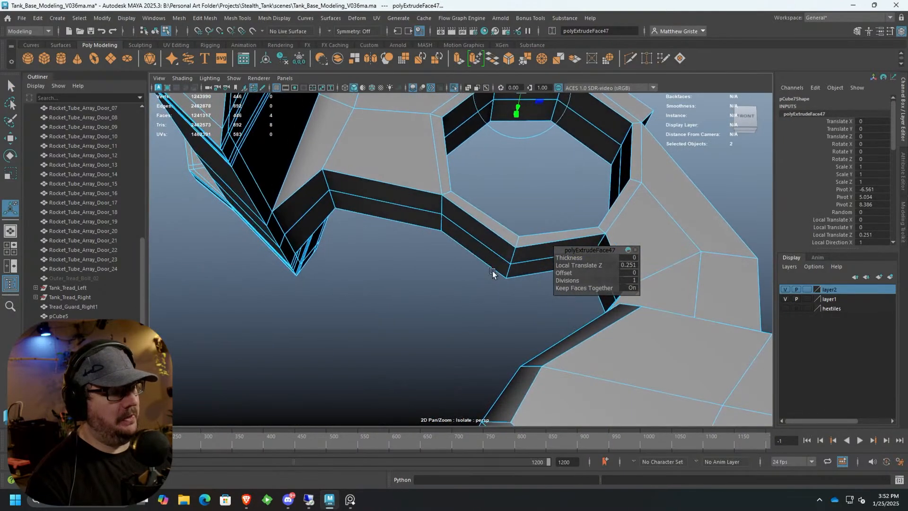
click(487, 239)
shift+click(478, 251)
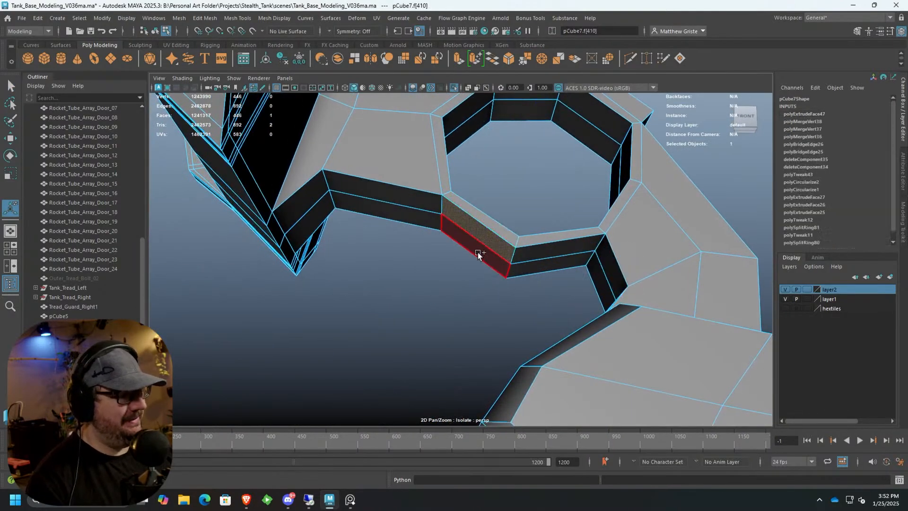
shift+click(525, 257)
click(458, 65)
alt+drag(473, 237, 370, 270)
scroll(510, 254, up, 2)
right_drag(511, 253, 511, 196)
click(539, 265)
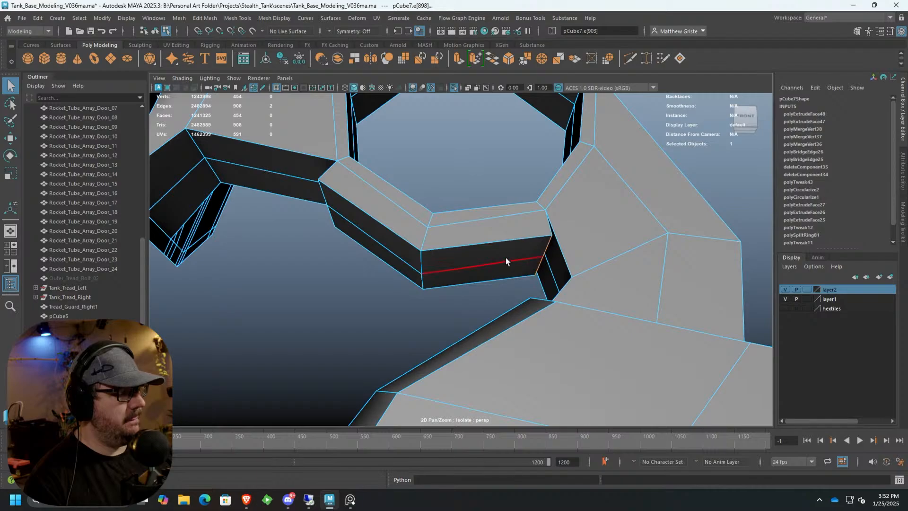
key(w)
Insert support edge loops close to both side edges of the frame's outer rim.
scroll(560, 253, down, 3)
alt+drag(557, 252, 393, 260)
alt+drag(302, 156, 269, 113)
click(238, 18)
click(259, 92)
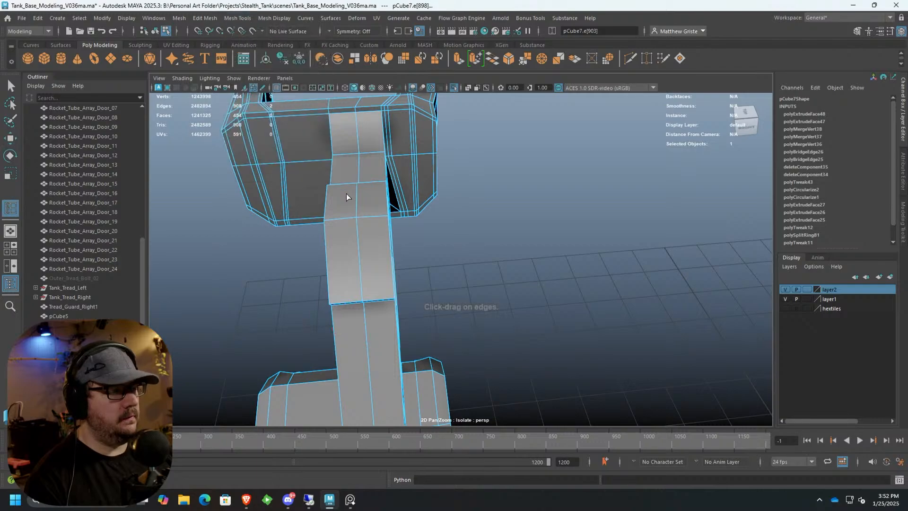
ctrl+click(327, 215)
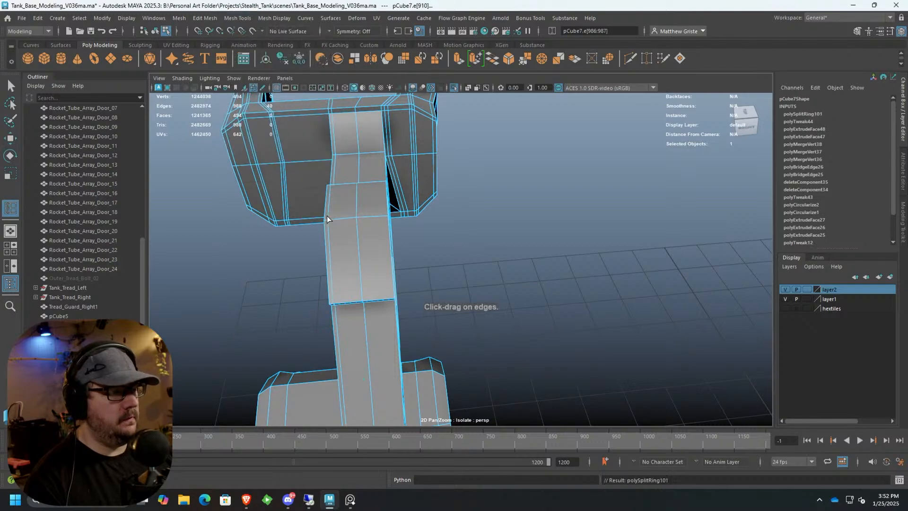
click(384, 217)
Insert support edge loops near the base and outer edge of the raised section above the circular opening.
alt+drag(344, 242, 460, 277)
key(F8)
scroll(531, 258, up, 3)
ctrl+click(563, 237)
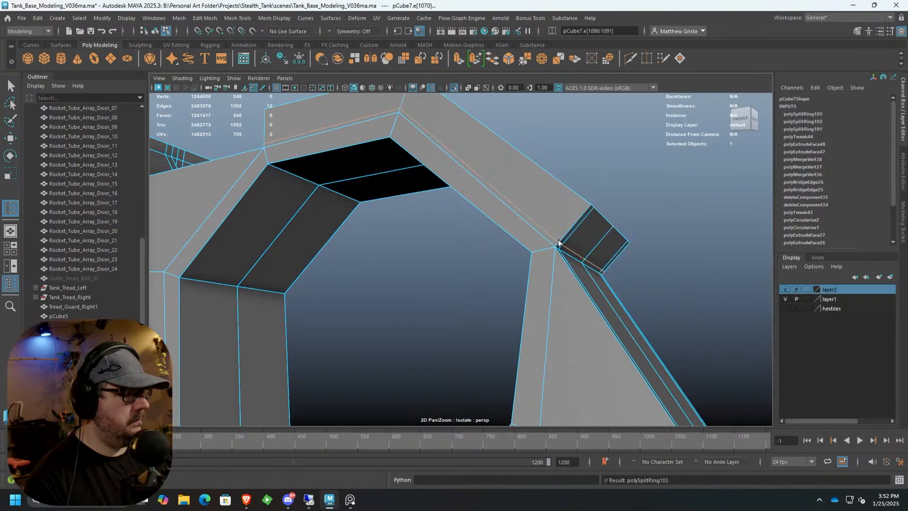
ctrl+click(588, 211)
alt+drag(578, 224, 607, 125)
Insert support edge loops along the outer edge of the raised section beneath the circular opening.
key(F8)
drag(452, 289, 450, 293)
ctrl+click(449, 303)
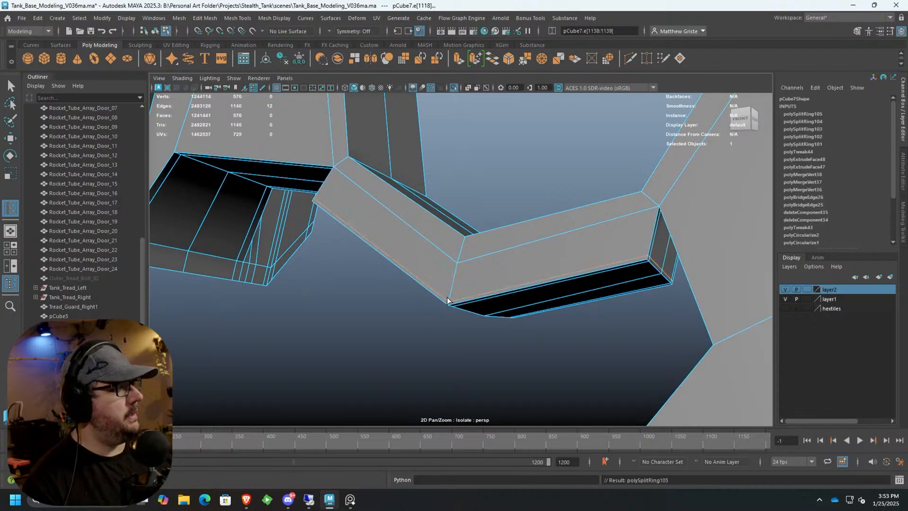
Insert support edge loops along both rims of the circular opening's inner wall.
alt+drag(466, 216, 457, 243)
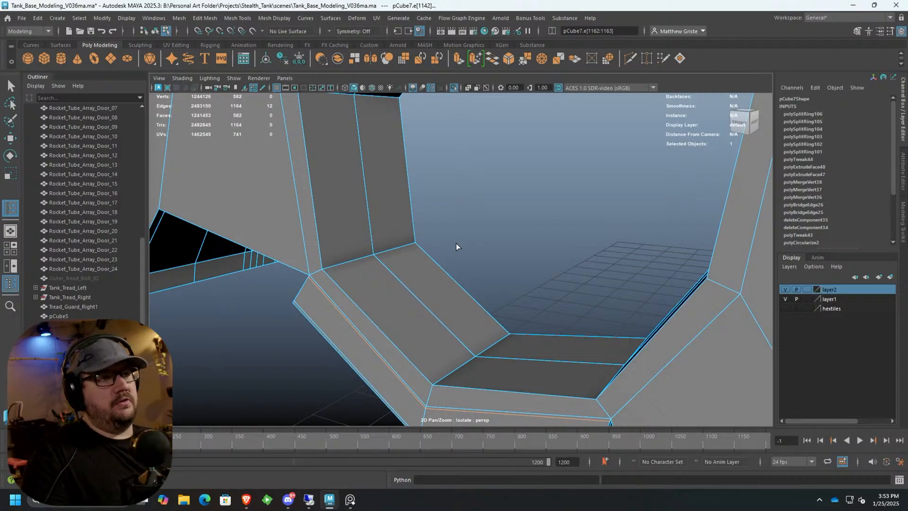
click(329, 267)
click(412, 246)
Insert support edge loops across the arm beside its bend and where it meets the ring around the circular opening.
alt+drag(411, 247, 423, 220)
scroll(406, 211, up, 3)
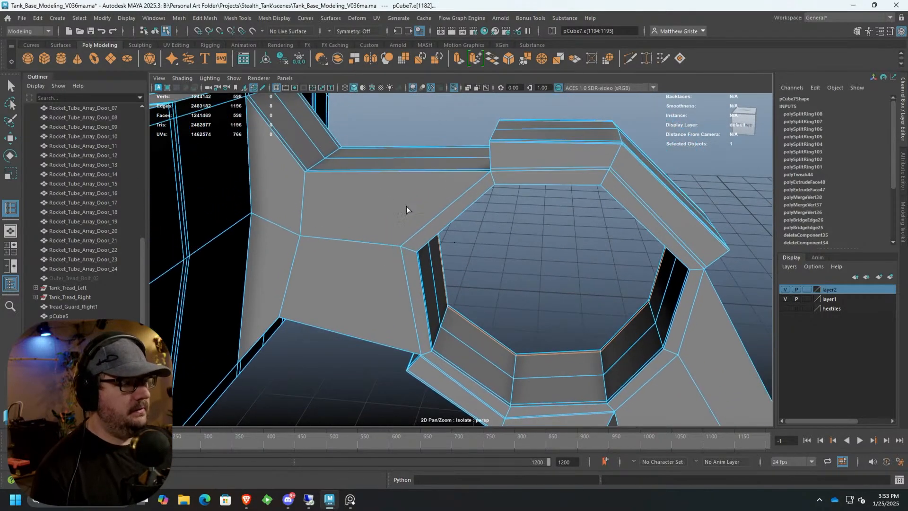
click(312, 180)
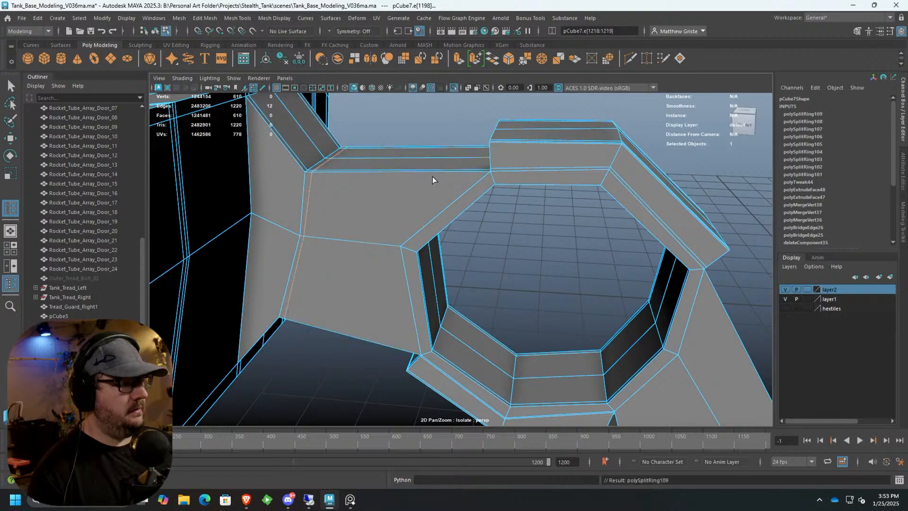
click(482, 174)
click(493, 179)
click(490, 178)
Insert two support edge loops around the circular opening on the opposite face of the ring.
alt+drag(492, 180, 459, 286)
scroll(460, 284, up, 4)
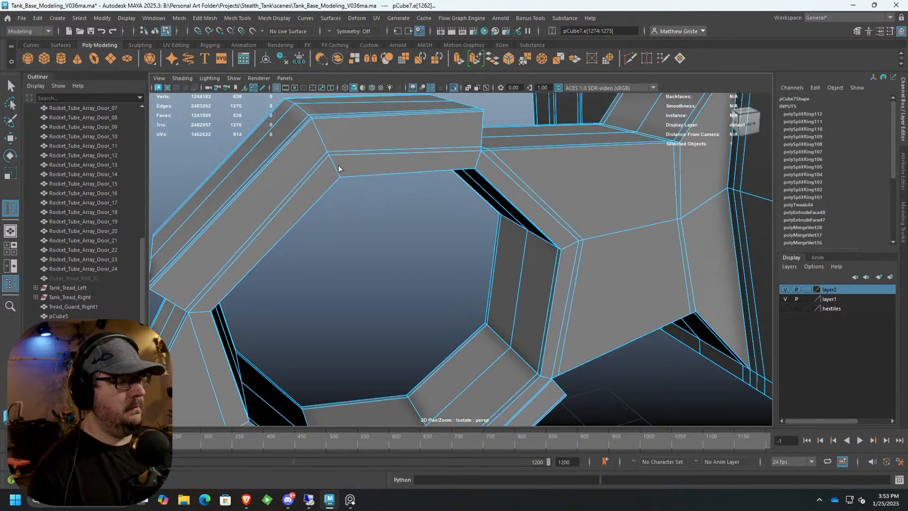
click(329, 158)
click(340, 171)
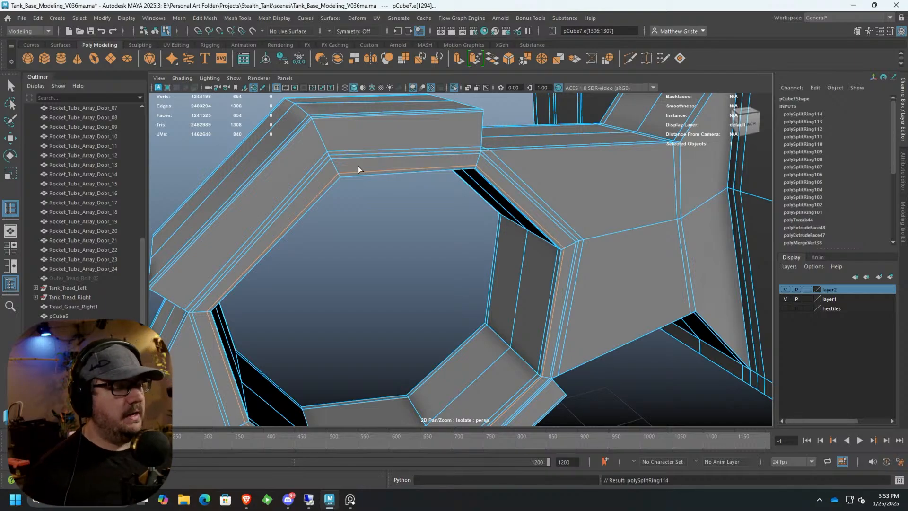
Insert support edge loops beside the two crease lines near one end of the frame's lower foot block.
scroll(407, 203, down, 10)
alt+drag(401, 259, 442, 314)
scroll(495, 254, up, 8)
scroll(420, 261, up, 6)
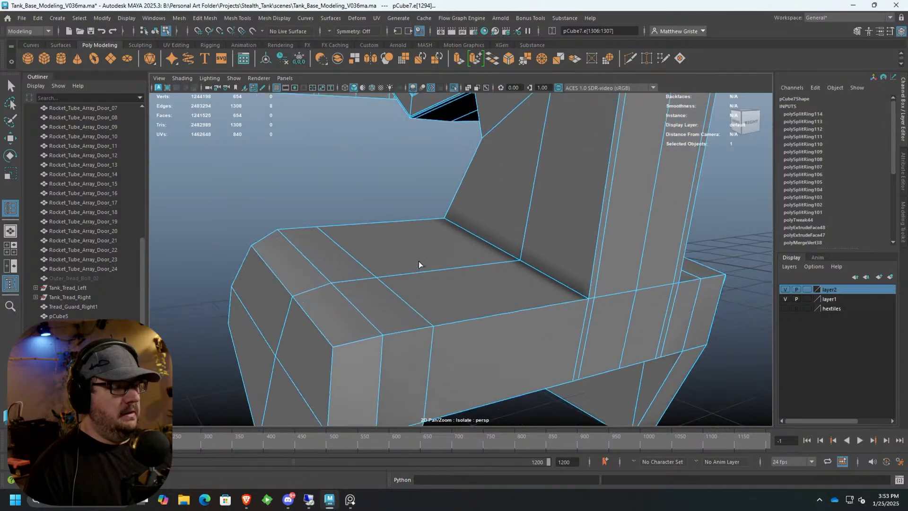
click(376, 239)
click(442, 240)
click(447, 239)
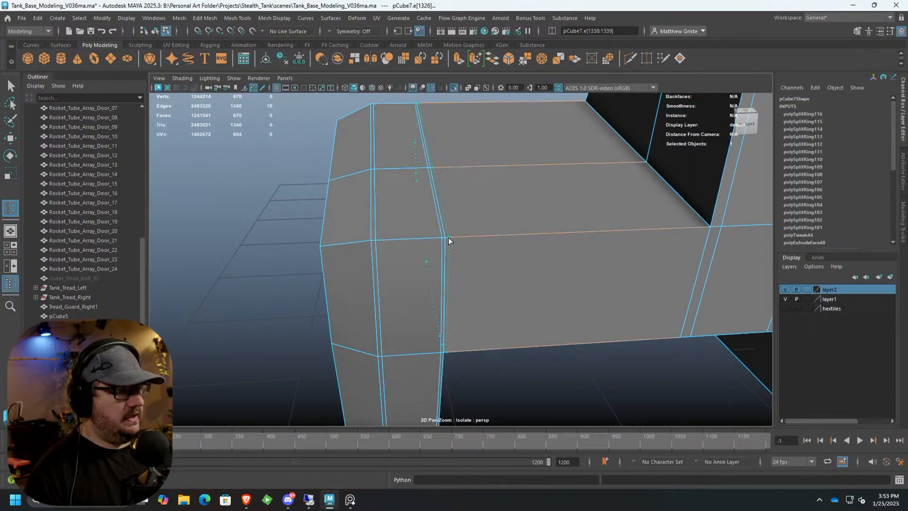
Insert support edge loops on both sides of the crease lines near the opposite end of the foot block.
alt+drag(673, 207, 442, 219)
scroll(548, 207, up, 5)
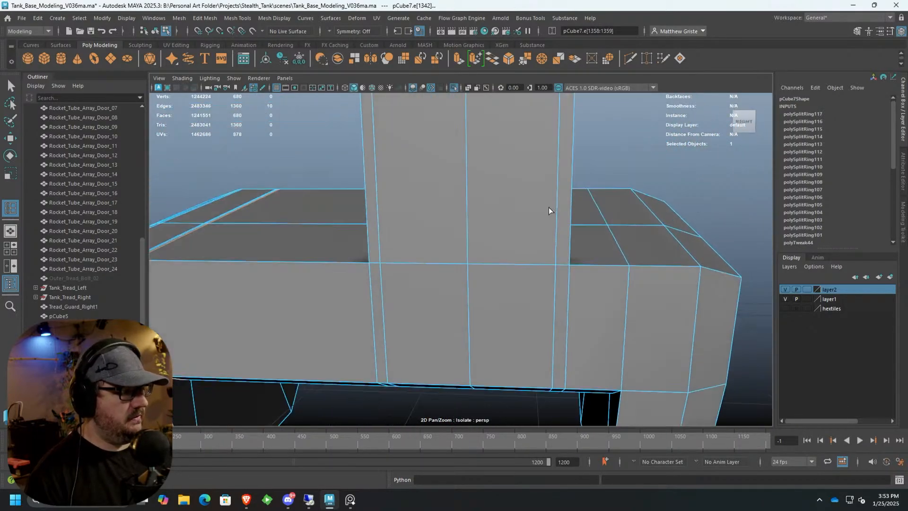
click(624, 264)
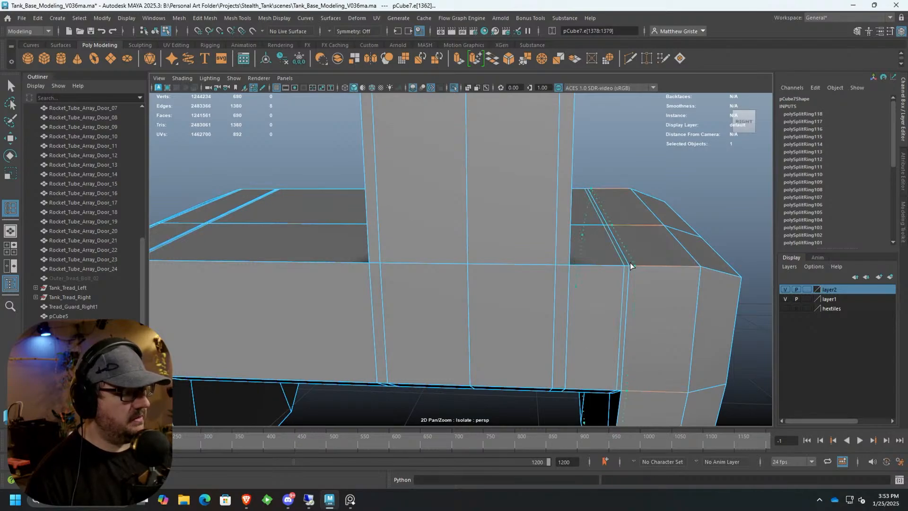
click(630, 264)
click(693, 259)
alt+drag(715, 263, 609, 240)
click(618, 241)
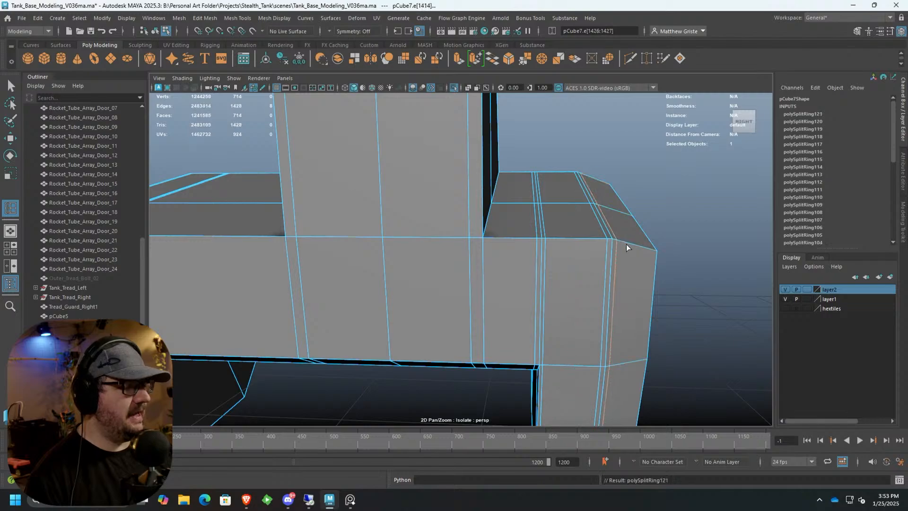
Insert support edge loops along the lower edge of the crossbar between the two feet.
alt+drag(500, 257, 477, 220)
click(297, 216)
click(300, 216)
click(487, 243)
alt+drag(237, 269, 274, 256)
click(277, 247)
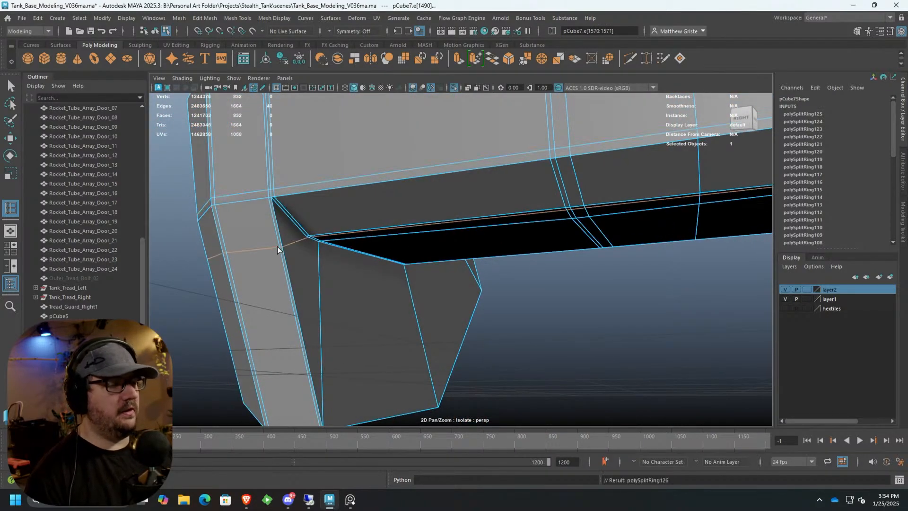
key(ctrl+z)
click(271, 202)
alt+drag(305, 293, 304, 251)
key(ctrl+z)
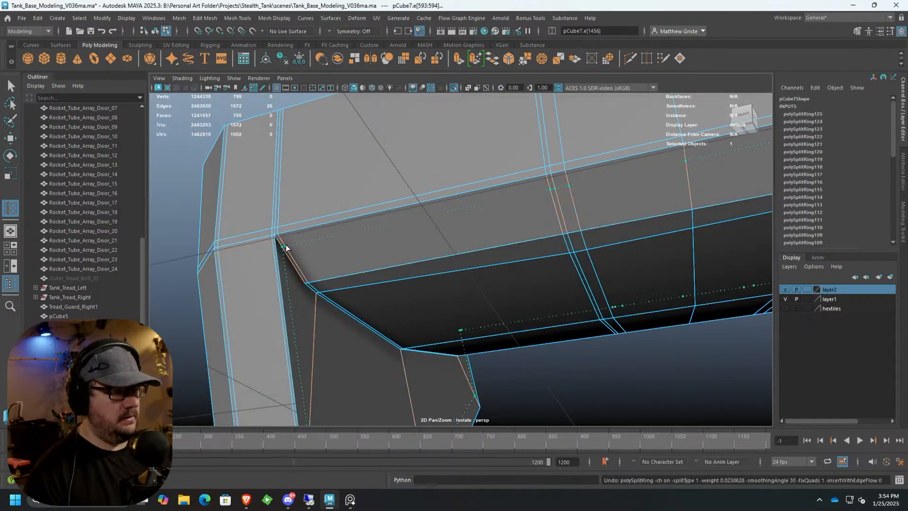
Insert support edge loops at the corner where the crossbar meets the leg, and preview the frame smoothed.
click(282, 235)
click(274, 240)
scroll(403, 314, down, 5)
alt+middle_drag(487, 285, 463, 314)
scroll(463, 314, up, 3)
alt+drag(463, 314, 519, 259)
key(q)
key(3)
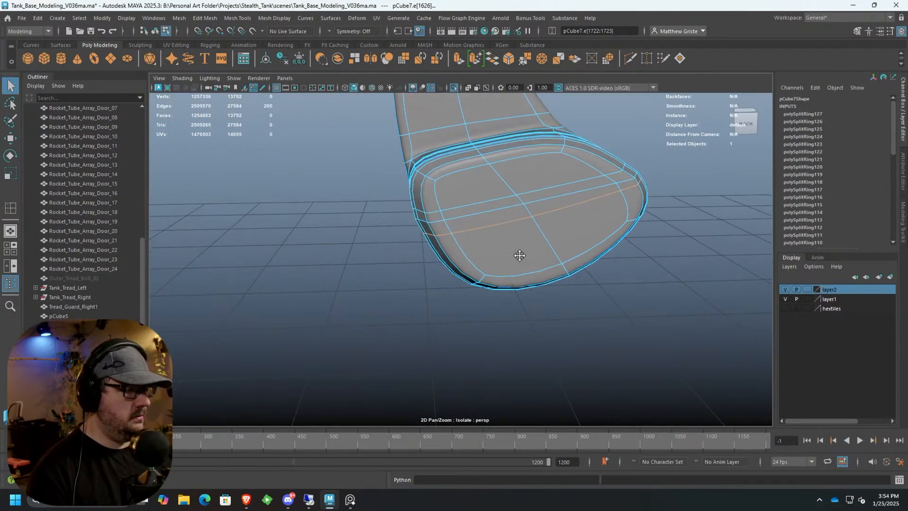
Return to the unsmoothed mesh and insert a support edge loop beside the upright arm's base on the foot block.
alt+middle_drag(519, 255, 456, 296)
scroll(456, 296, up, 3)
key(1)
alt+drag(513, 197, 444, 232)
scroll(484, 206, up, 3)
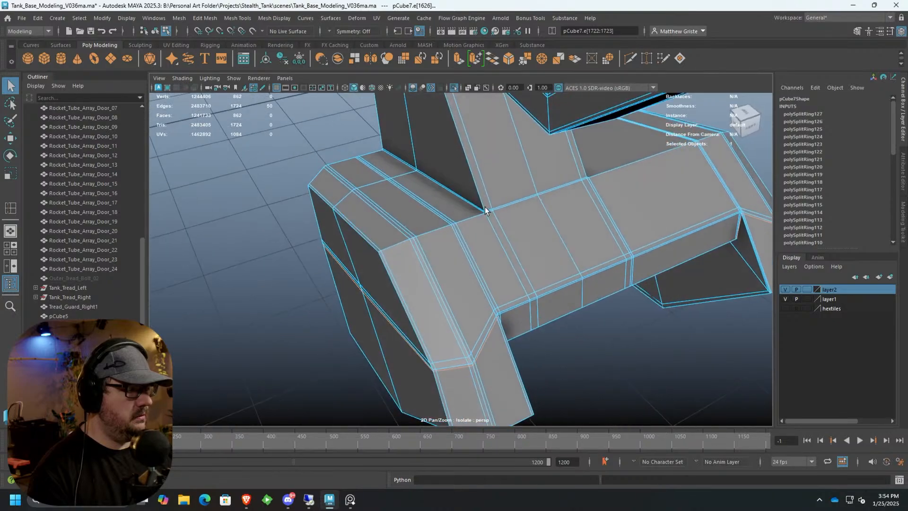
scroll(484, 206, up, 3)
key(y)
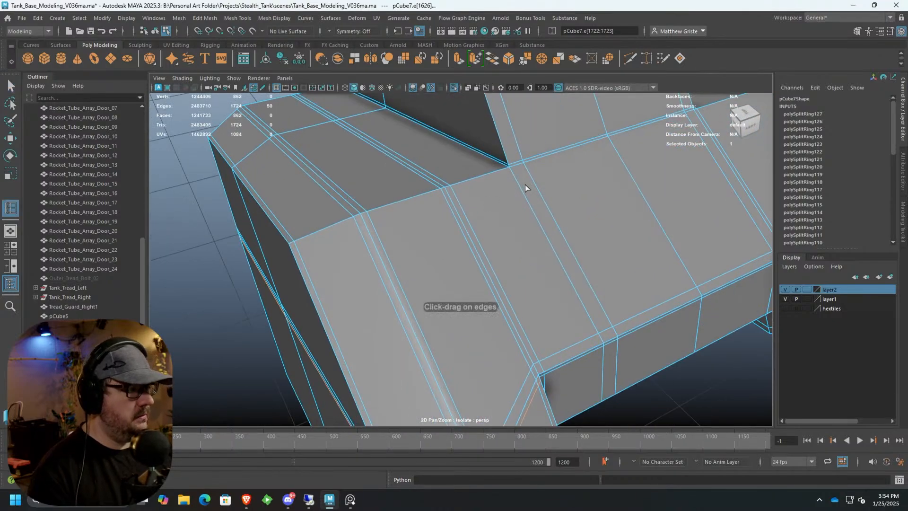
click(505, 169)
Display the frame smoothed, return to object selection and deselect it.
alt+drag(584, 172, 399, 191)
key(q)
key(3)
right_drag(398, 202, 445, 177)
scroll(464, 199, down, 5)
alt+drag(464, 198, 269, 107)
click(572, 228)
scroll(431, 274, down, 4)
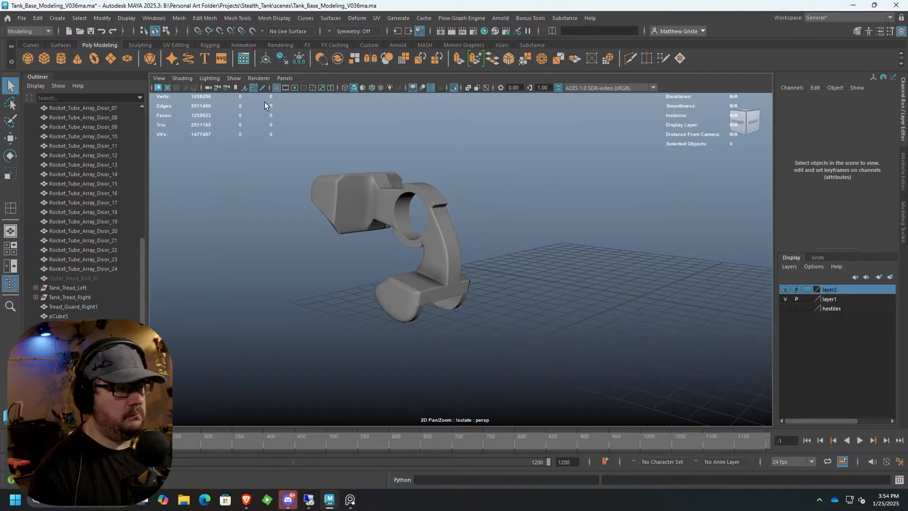
Turn off the isolated view to show the whole tank, and display the selected support frame unsmoothed.
click(237, 79)
mouse_move(333, 97)
click(379, 98)
alt+drag(351, 144, 390, 208)
click(429, 300)
scroll(430, 299, up, 4)
key(1)
alt+middle_drag(429, 299, 418, 240)
scroll(418, 241, up, 4)
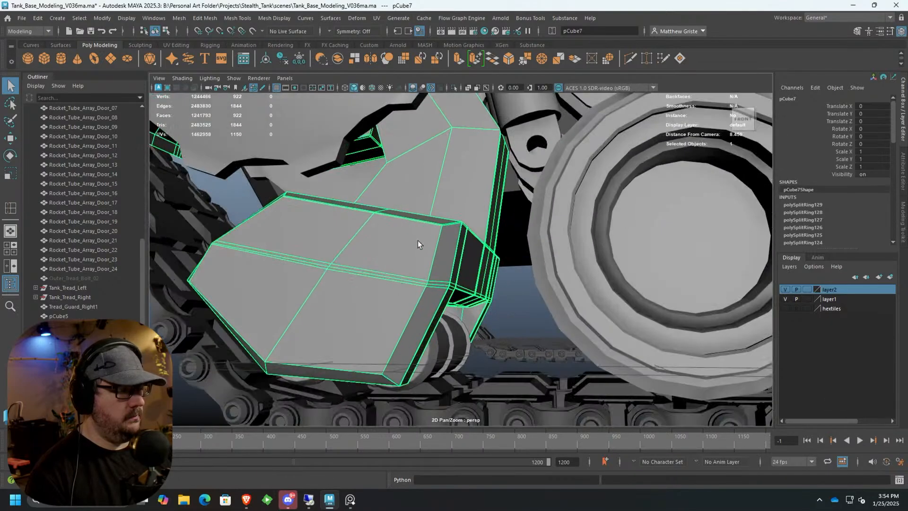
Add support edge loops near the upper edge and lower tip of the frame's foot block with Multi-Cut.
alt+drag(418, 240, 361, 248)
alt+middle_drag(361, 248, 343, 268)
scroll(346, 267, up, 4)
alt+drag(346, 269, 439, 246)
alt+middle_drag(440, 245, 547, 191)
scroll(547, 192, up, 2)
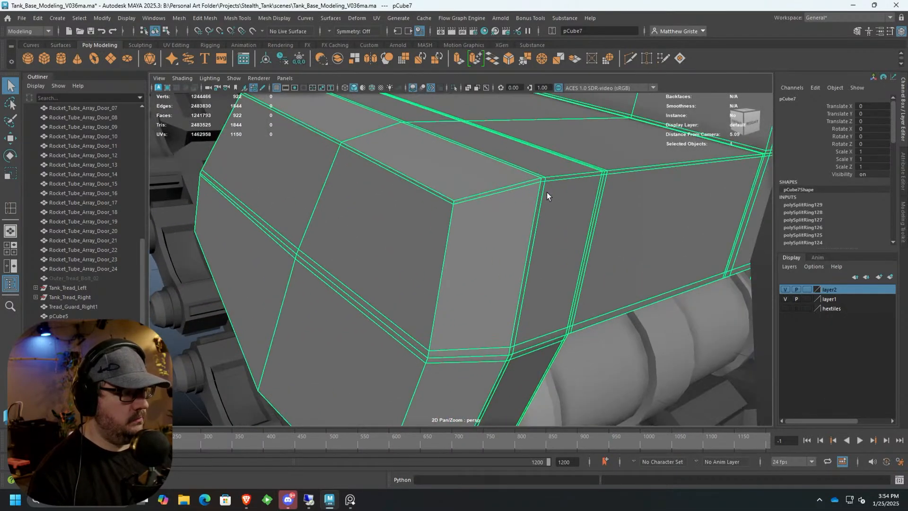
click(904, 245)
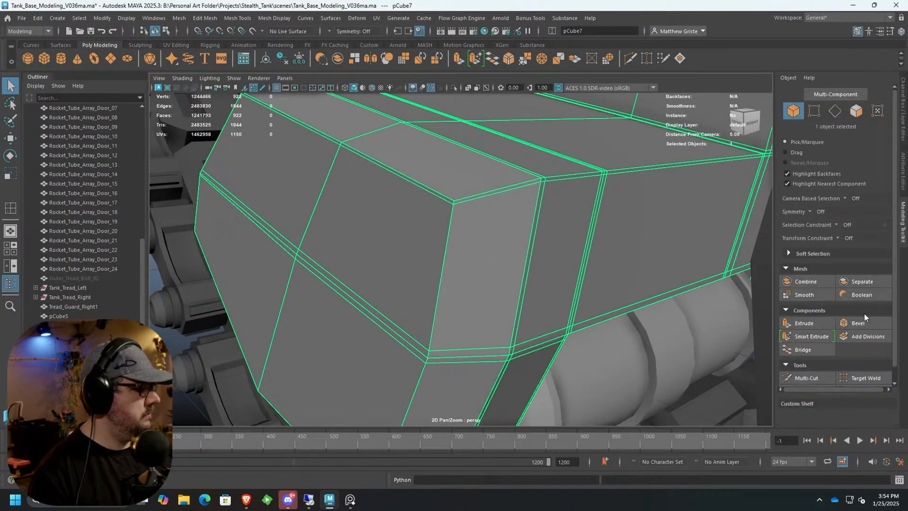
click(807, 378)
ctrl+click(456, 199)
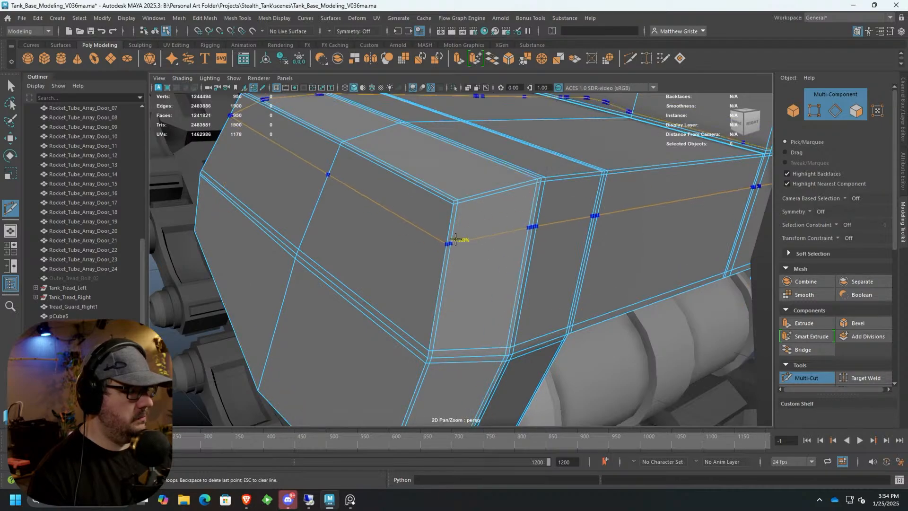
alt+drag(456, 310, 464, 213)
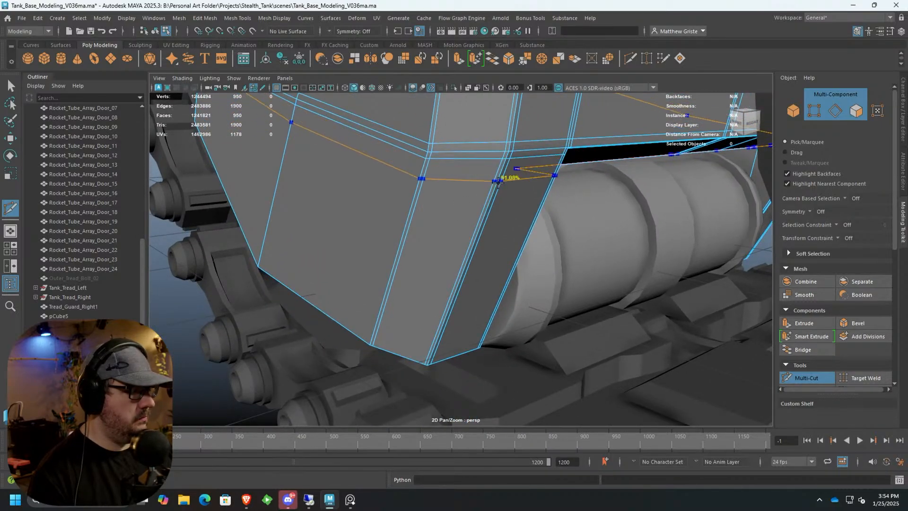
ctrl+click(426, 362)
alt+drag(426, 361, 465, 293)
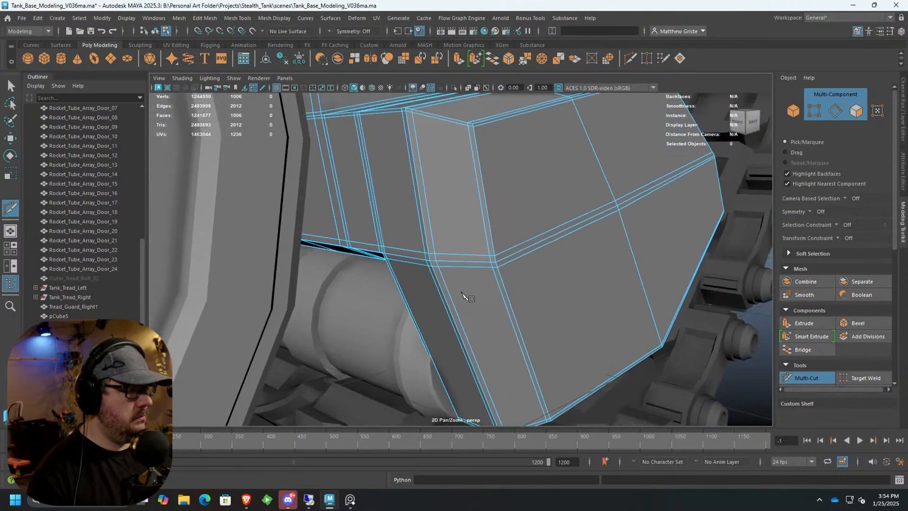
Preview the frame smoothed and examine the foot block from the front.
alt+middle_drag(465, 293, 453, 314)
key(q)
key(3)
alt+drag(401, 212, 518, 208)
alt+middle_drag(518, 209, 550, 199)
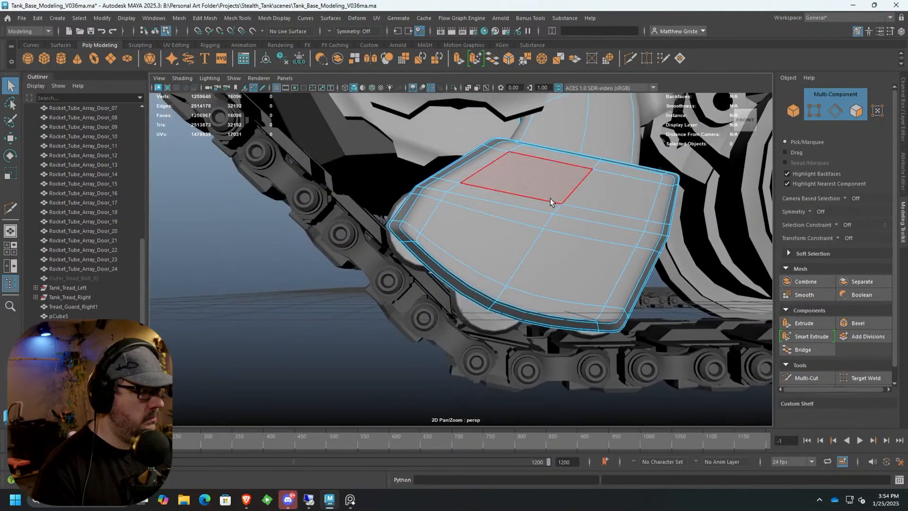
Return to the unsmoothed mesh and add support edge loops on both sides of the foot block's lengthwise centre line with Multi-Cut.
key(1)
key(y)
click(475, 296)
key(ctrl+z)
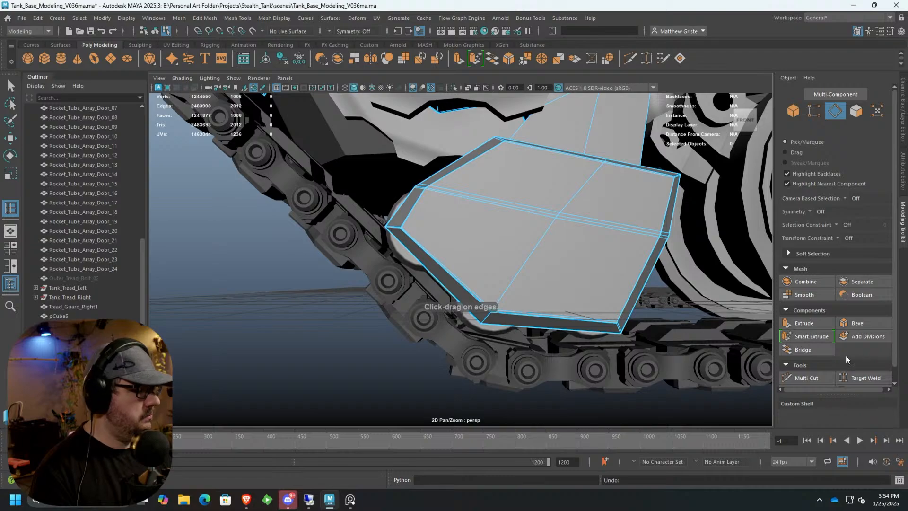
click(806, 377)
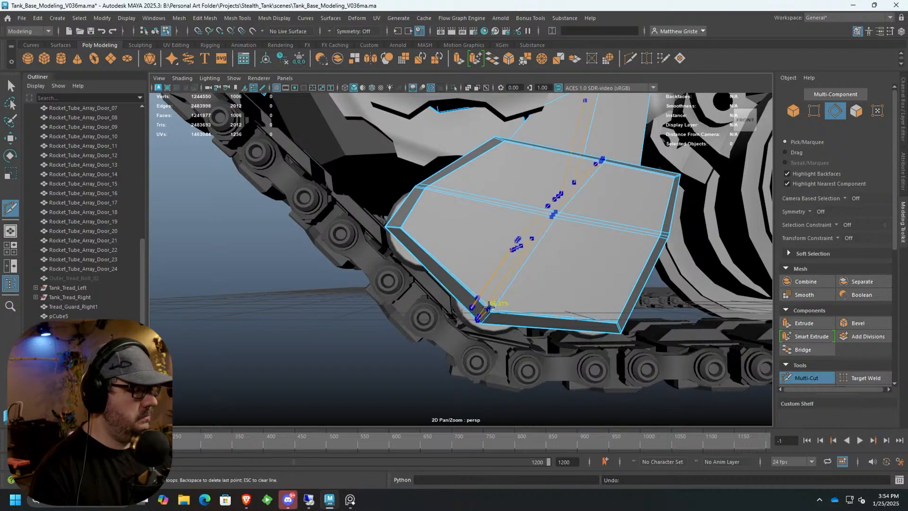
click(488, 310)
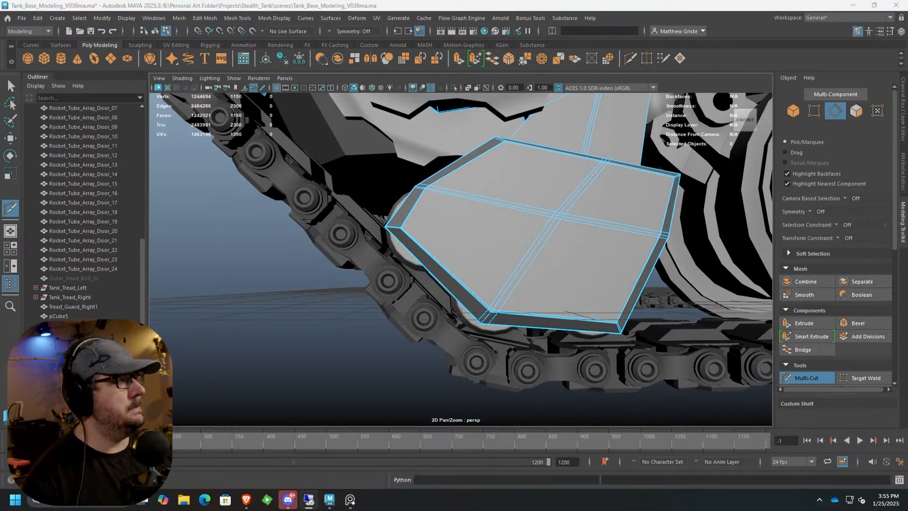
Display the support frame smoothed, return to object selection and deselect it.
mouse_move(393, 203)
alt+mouse_down()
mouse_move(425, 227)
mouse_move(402, 212)
alt+mouse_up()
alt+right_drag(401, 212, 371, 231)
key(3)
scroll(442, 226, down, 5)
right_drag(352, 169, 395, 153)
click(318, 265)
scroll(318, 265, down, 5)
mouse_move(318, 266)
alt+mouse_down()
mouse_move(397, 290)
mouse_move(369, 293)
mouse_move(314, 259)
mouse_move(349, 281)
mouse_move(352, 274)
mouse_move(355, 286)
mouse_move(321, 283)
alt+mouse_up()
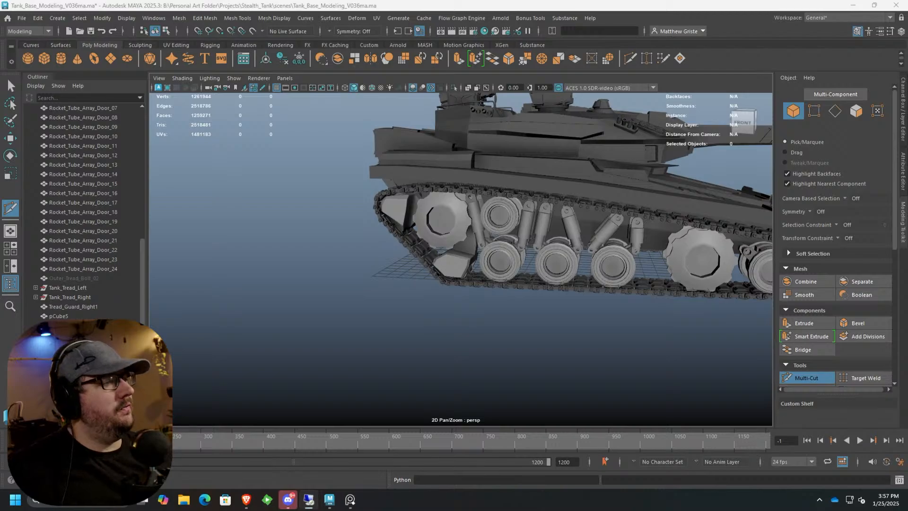
Switch to the browser to view the Home Assistant office dashboard, and return to Maya.
click(246, 499)
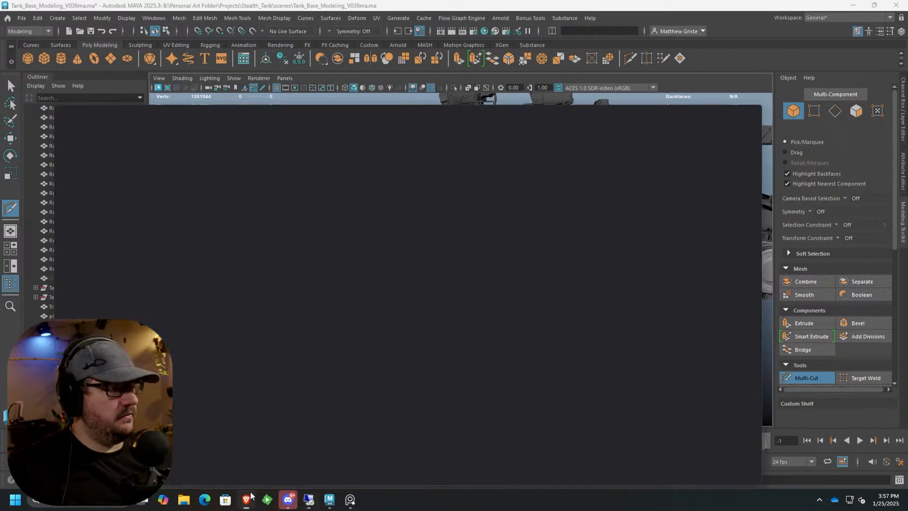
click(372, 12)
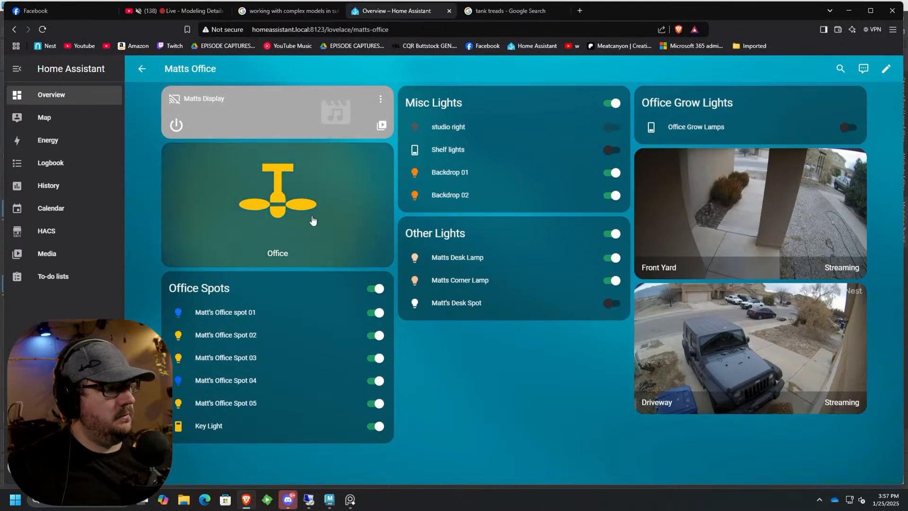
click(849, 10)
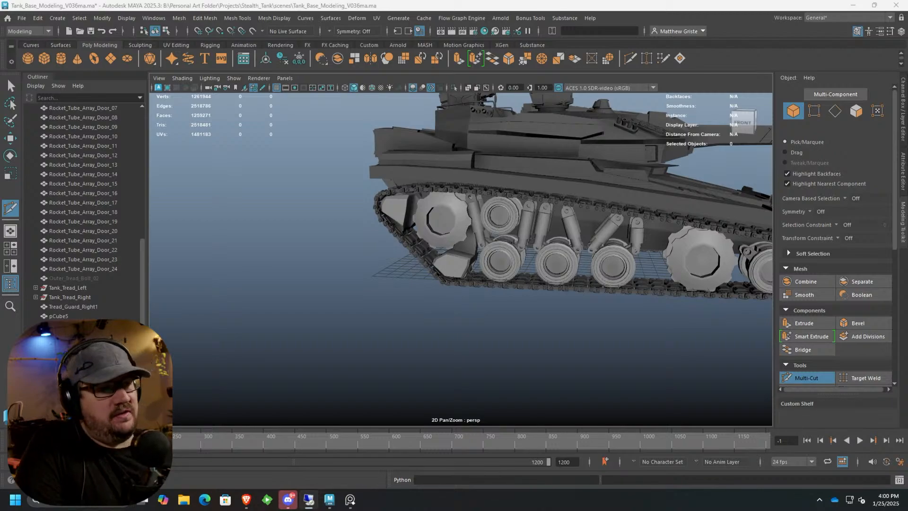
Save the scene as a new version named Tank_Base_Modeling_V037ma.ma.
click(19, 19)
click(61, 64)
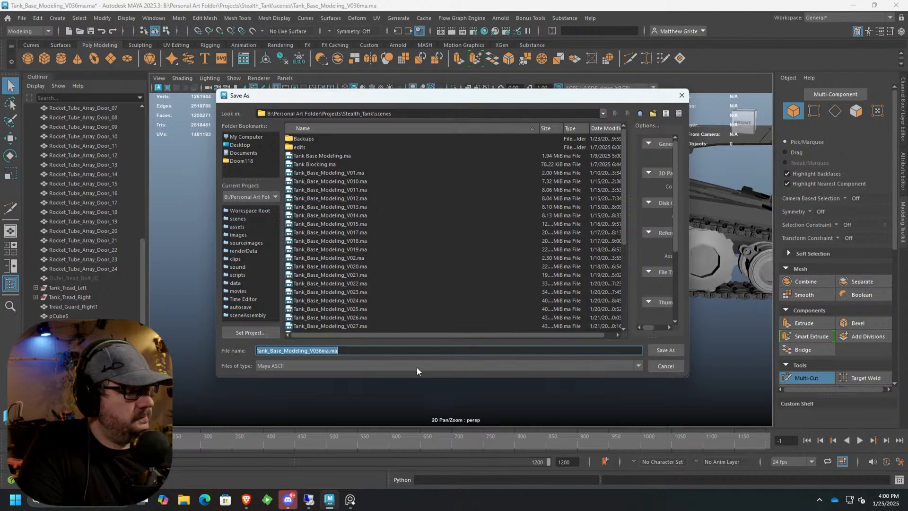
click(320, 351)
key(Delete)
text(7)
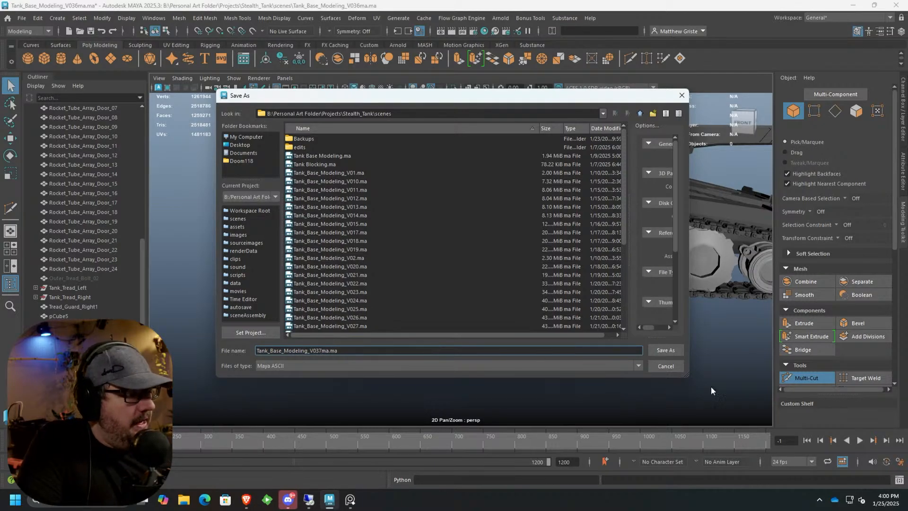
click(666, 350)
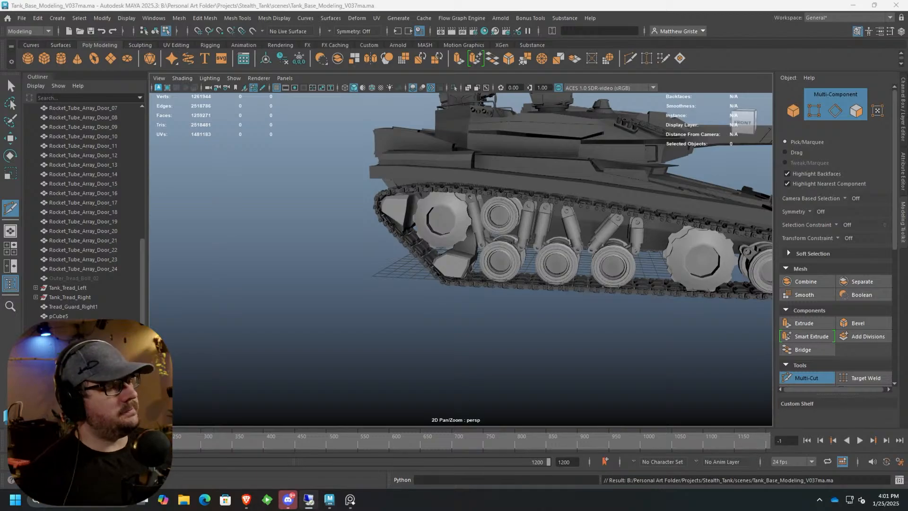
Select the large toothed drive wheel behind the support frame and isolate it in the view.
scroll(543, 263, up, 3)
alt+drag(542, 264, 586, 263)
alt+middle_drag(585, 263, 531, 280)
alt+drag(532, 281, 386, 266)
click(385, 266)
key(q)
click(393, 222)
right_drag(393, 222, 409, 218)
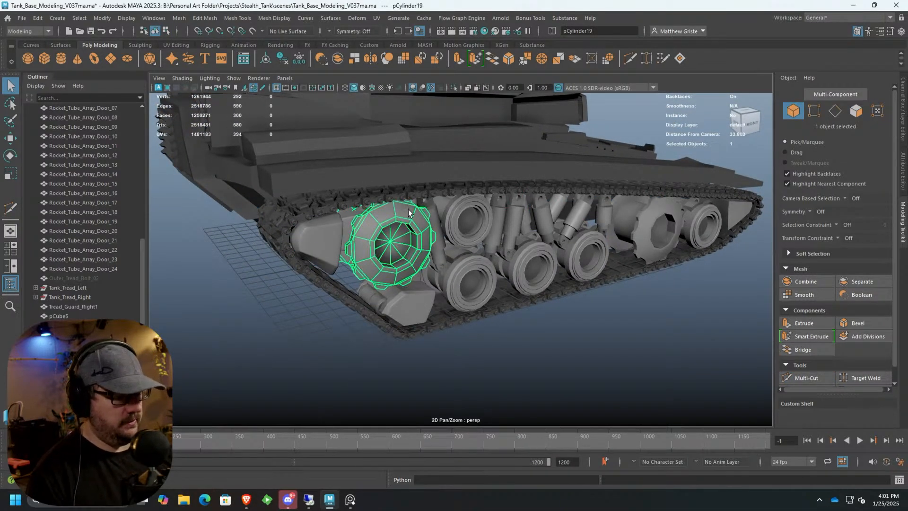
key(ctrl+1)
scroll(407, 208, up, 6)
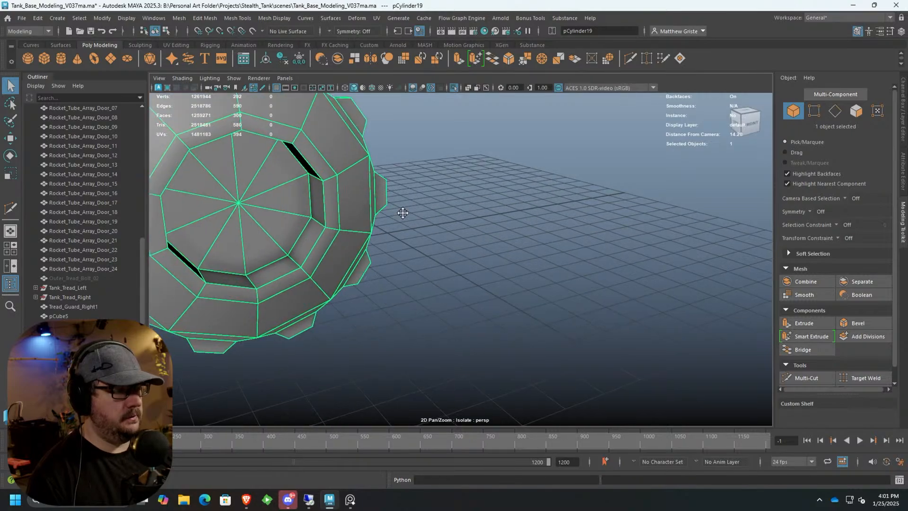
Delete a ring of faces around the drive wheel's axle and the detached far half of the wheel.
right_drag(297, 216, 294, 229)
click(336, 203)
alt+drag(659, 262, 313, 197)
right_drag(485, 214, 478, 249)
click(481, 217)
shift+double_click(486, 253)
key(Delete)
double_click(410, 222)
key(Delete)
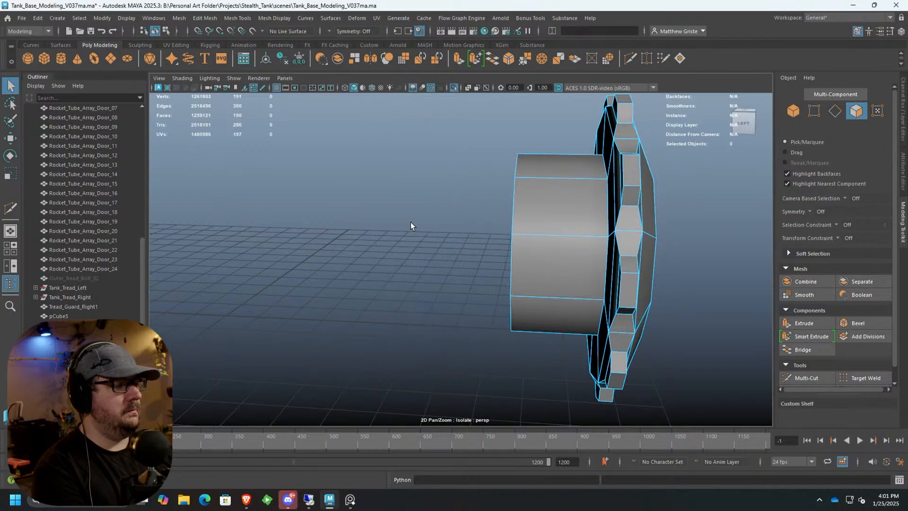
Add two edge loops around the drive wheel's sloped outer face with Multi-Cut.
alt+drag(587, 228, 539, 190)
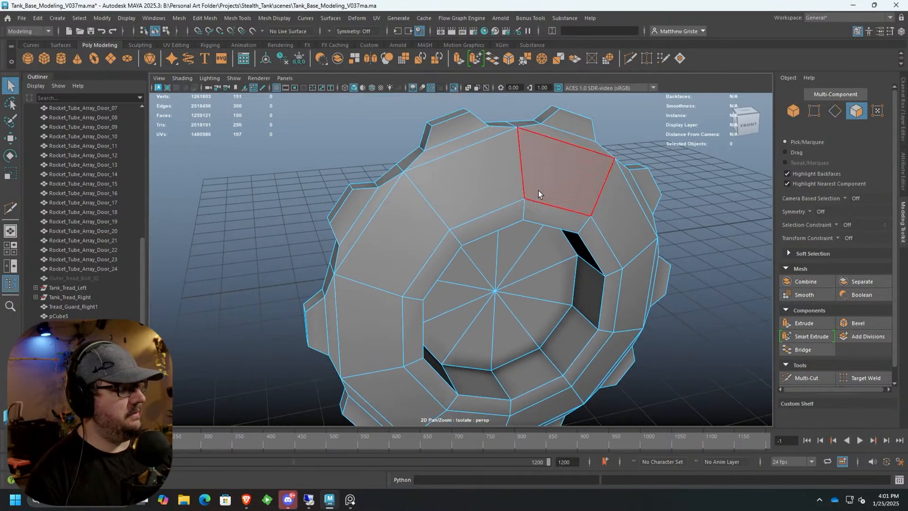
click(827, 376)
click(550, 214)
ctrl+click(406, 184)
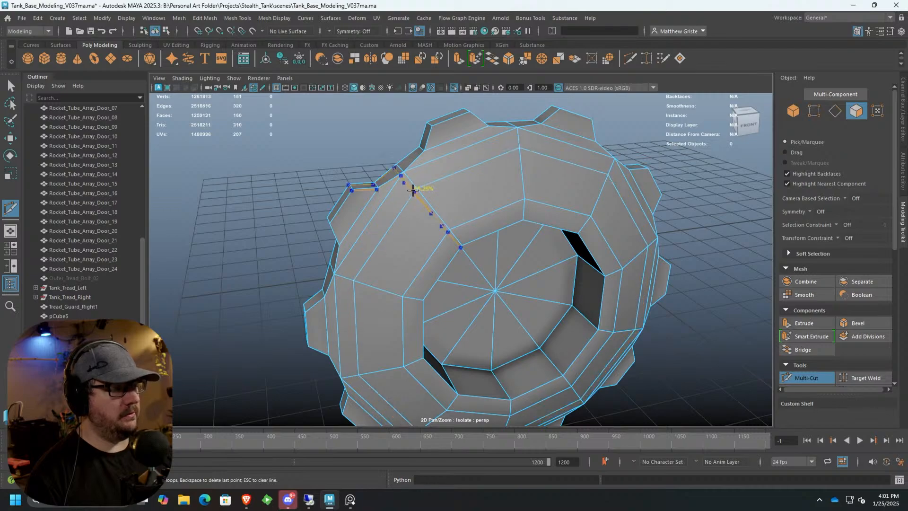
ctrl+click(429, 215)
click(461, 246)
alt+drag(430, 286, 392, 254)
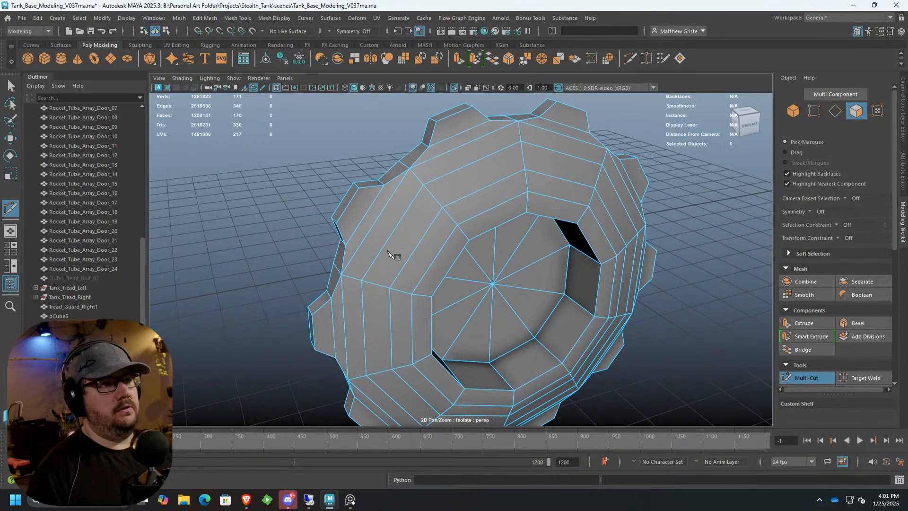
alt+middle_drag(397, 225, 407, 229)
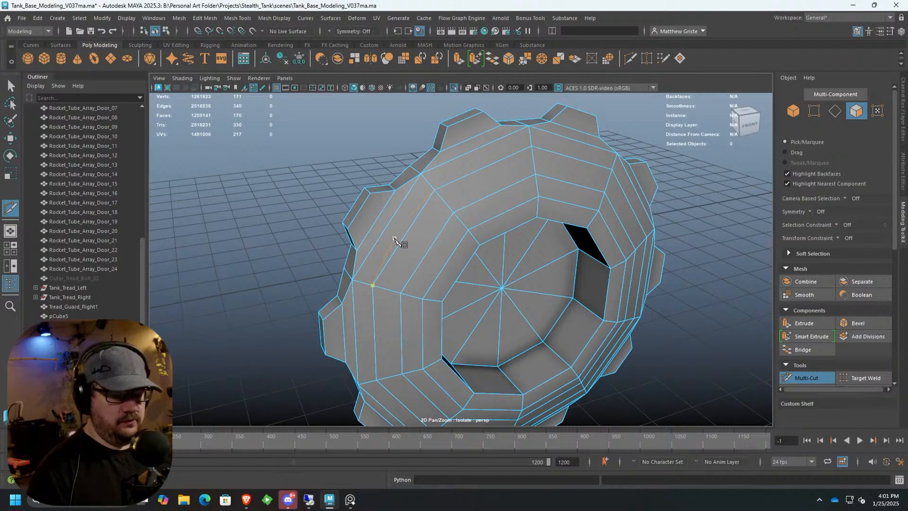
Extrude the ring of faces between the two new loops on the wheel's sloped outer face, with Local Translate Z 0.115.
key(q)
right_drag(411, 250, 415, 235)
click(478, 190)
shift+double_click(476, 187)
alt+middle_drag(514, 207, 477, 165)
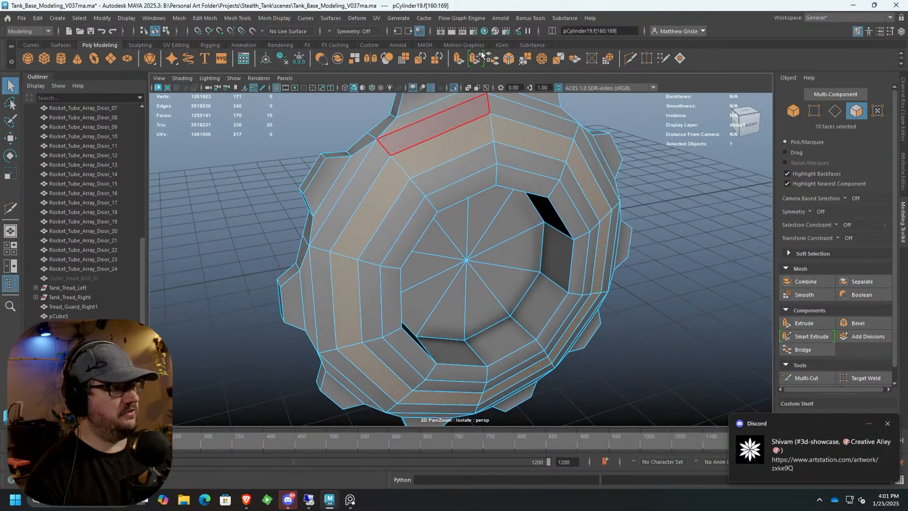
click(458, 58)
drag(615, 172, 533, 164)
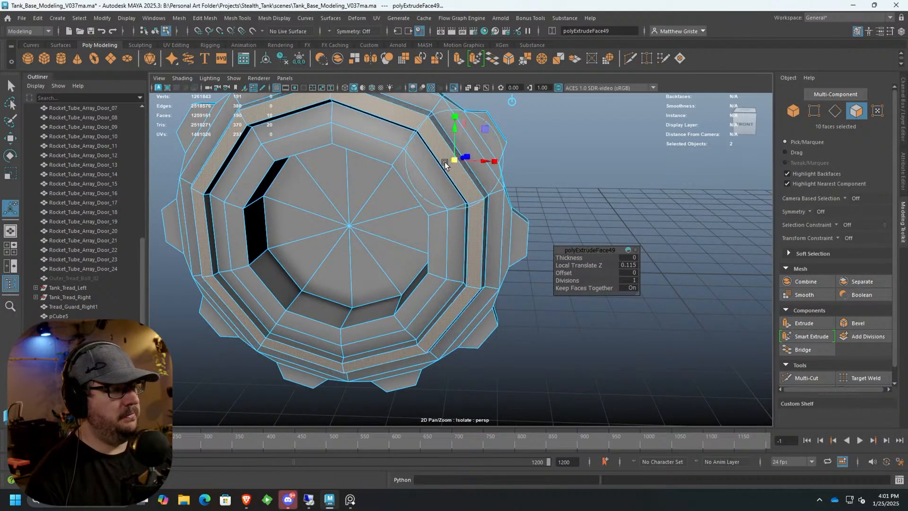
Move the extruded face ring slightly along the Z axis.
alt+drag(450, 162, 491, 197)
key(w)
drag(493, 320, 496, 323)
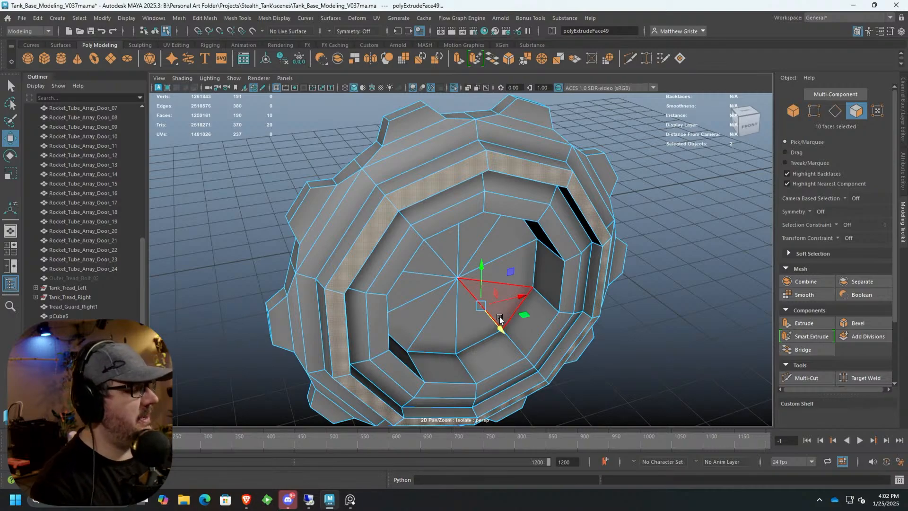
scroll(784, 321, down, 3)
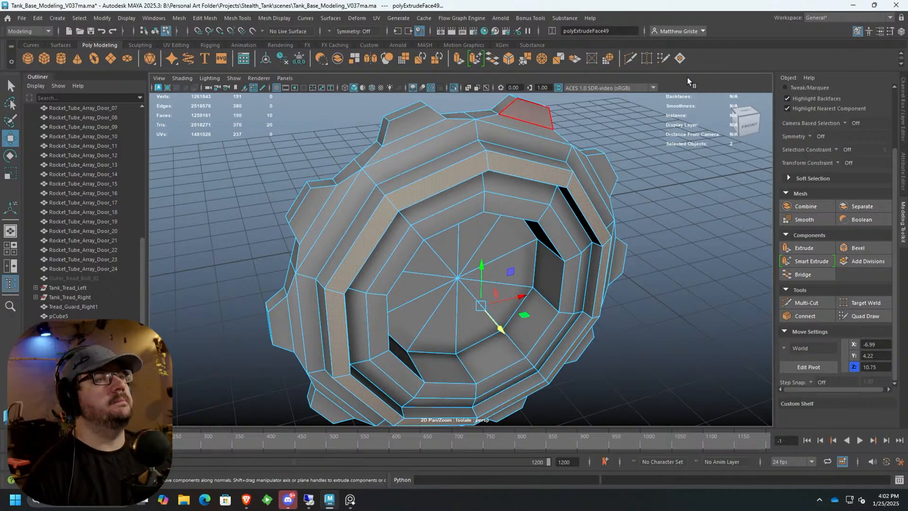
key(f)
alt+drag(388, 204, 278, 150)
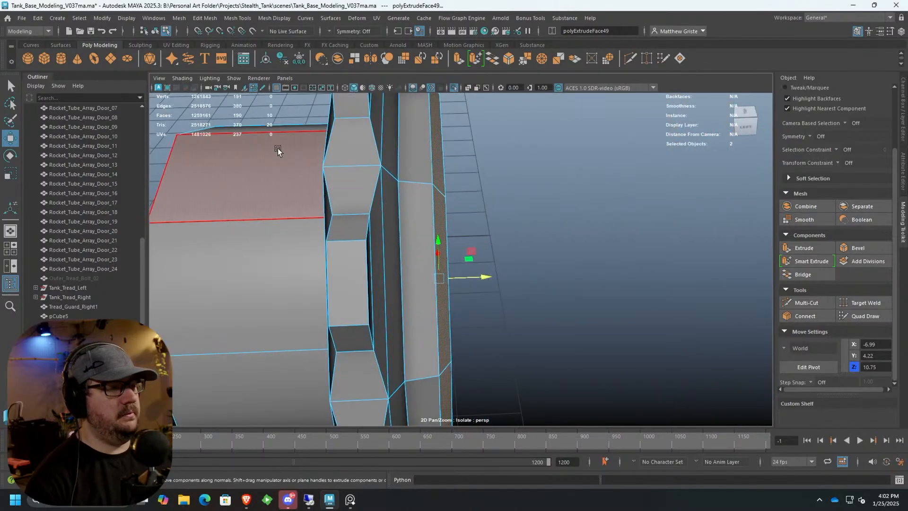
Insert support edge loops around the drive wheel's teeth, one close to each side of the tooth width.
click(205, 18)
mouse_move(238, 18)
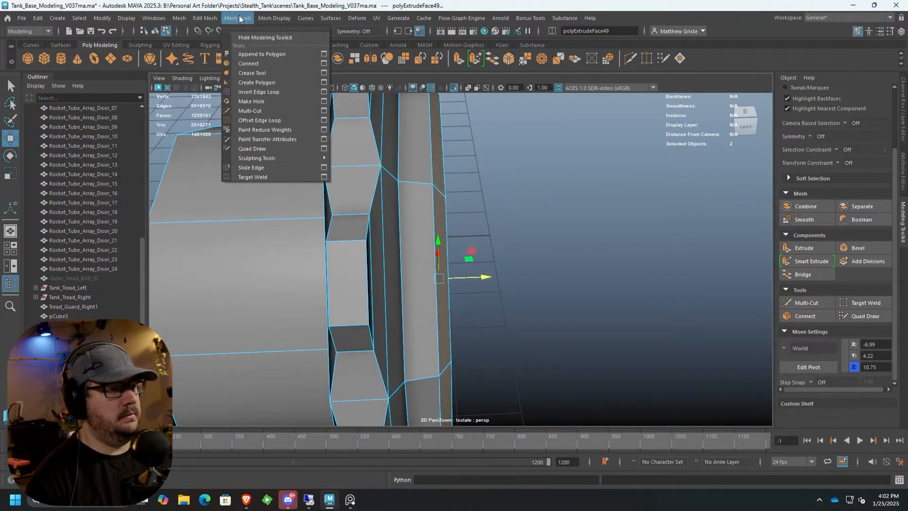
click(262, 93)
click(330, 239)
click(368, 238)
alt+drag(372, 238, 405, 255)
alt+right_drag(405, 256, 442, 272)
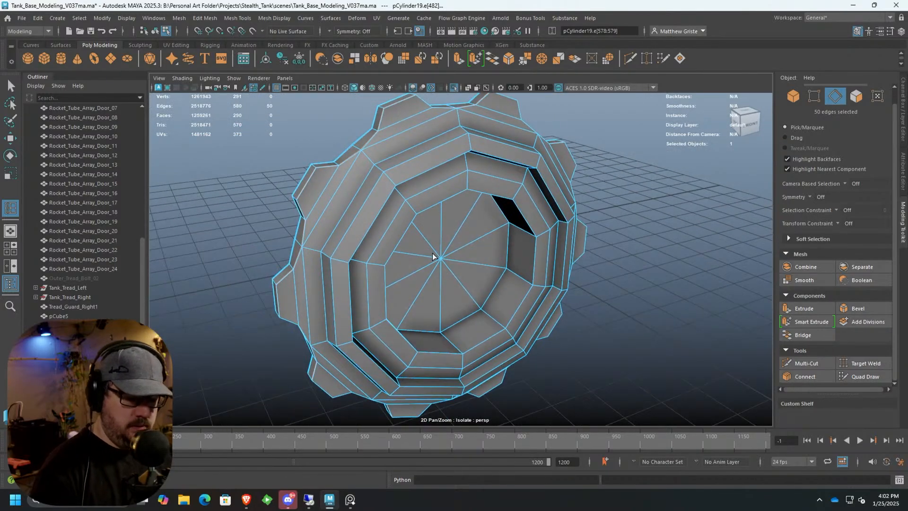
key(q)
alt+drag(427, 246, 399, 186)
right_drag(400, 169, 461, 166)
Insert two edge loops around the inner wall of the drive wheel's central opening, marking off a middle band.
alt+drag(461, 166, 436, 265)
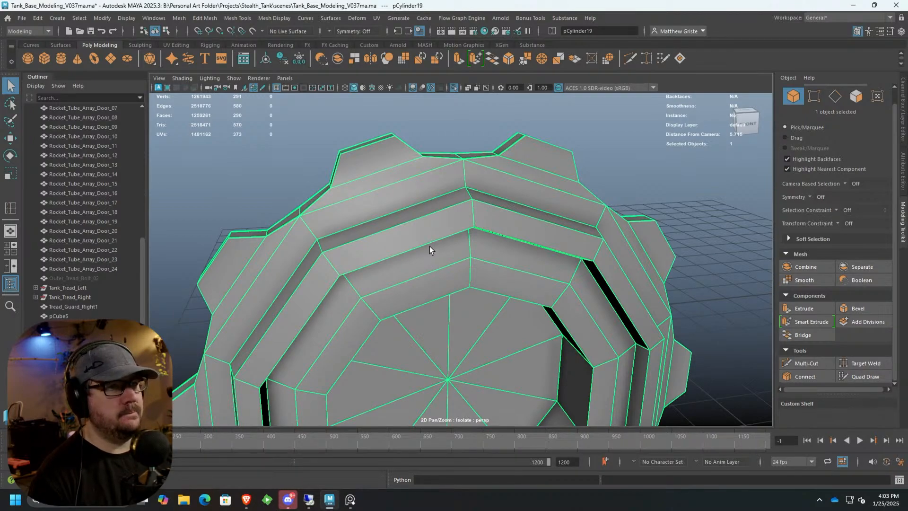
alt+drag(425, 240, 468, 183)
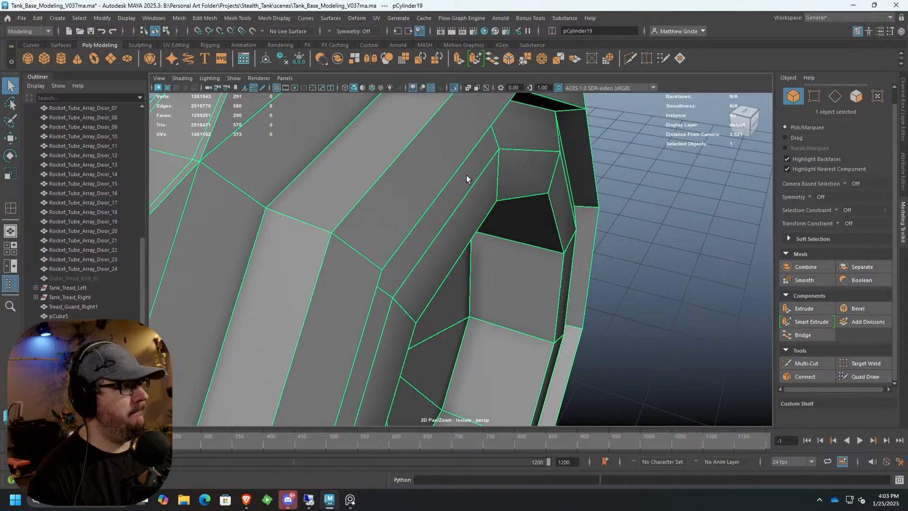
click(237, 18)
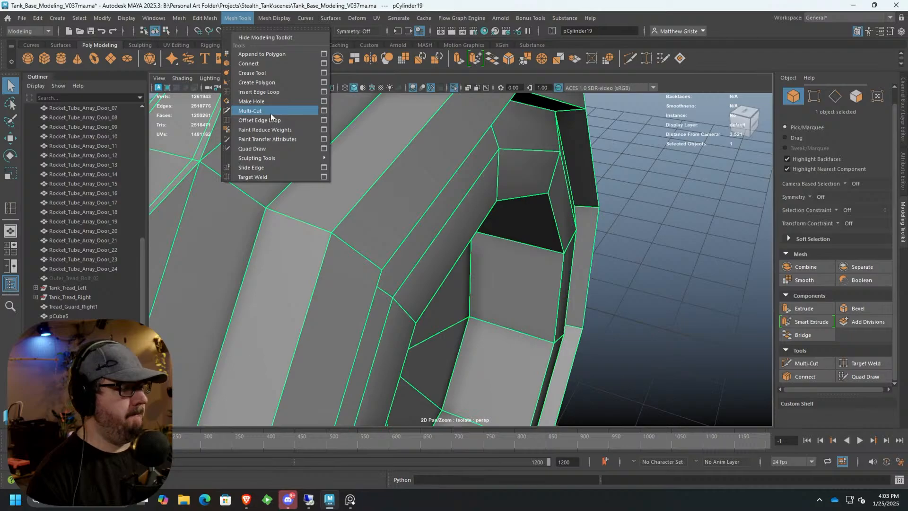
click(432, 222)
scroll(436, 224, down, 1)
alt+drag(435, 224, 359, 187)
scroll(419, 213, down, 2)
scroll(359, 187, up, 3)
click(237, 18)
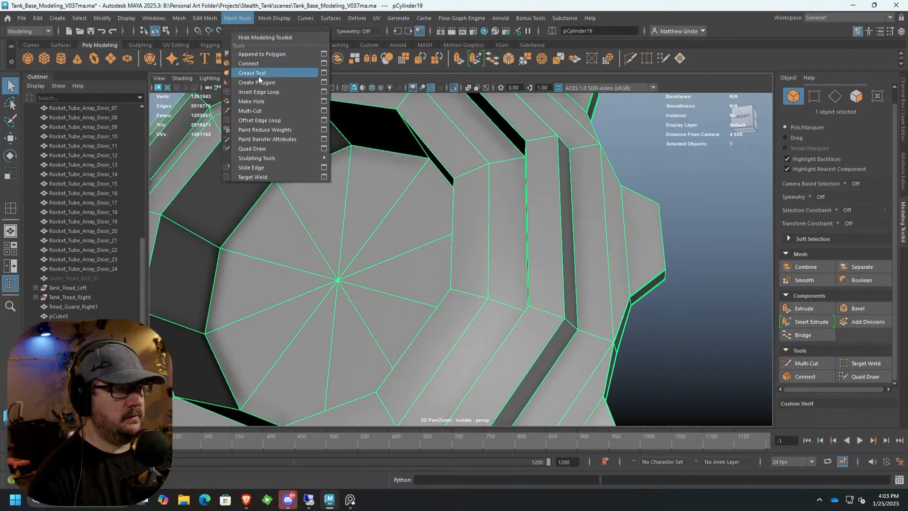
click(265, 91)
click(246, 157)
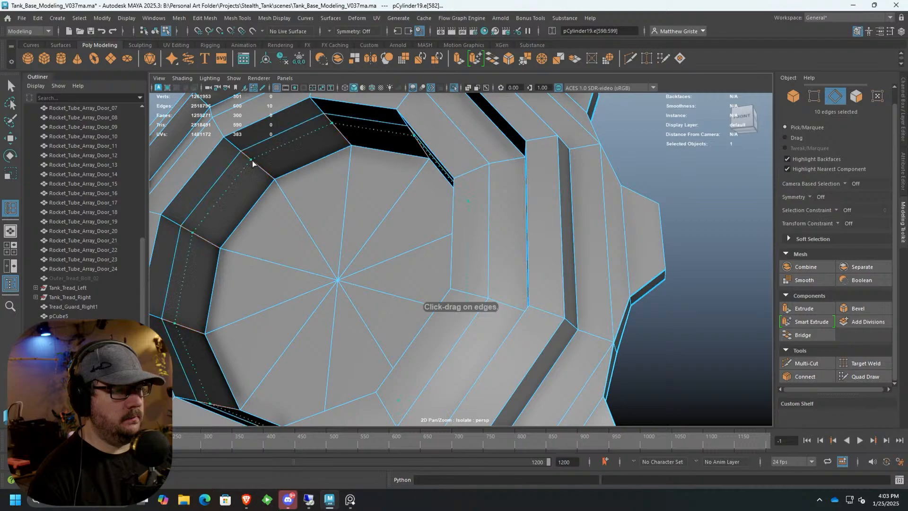
key(q)
Extrude the middle band of faces on the central opening's inner wall toward the axle as a raised ring.
right_drag(220, 213, 217, 236)
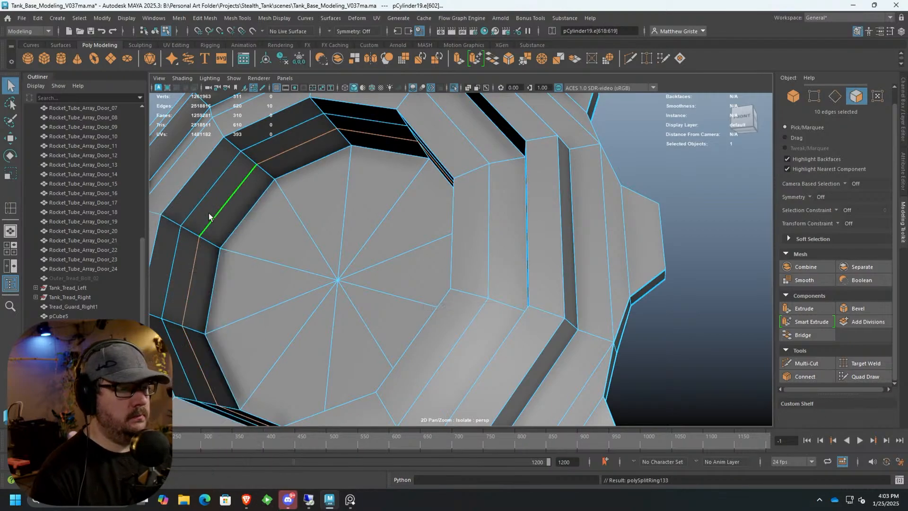
click(209, 217)
shift+click(195, 240)
shift+double_click(368, 125)
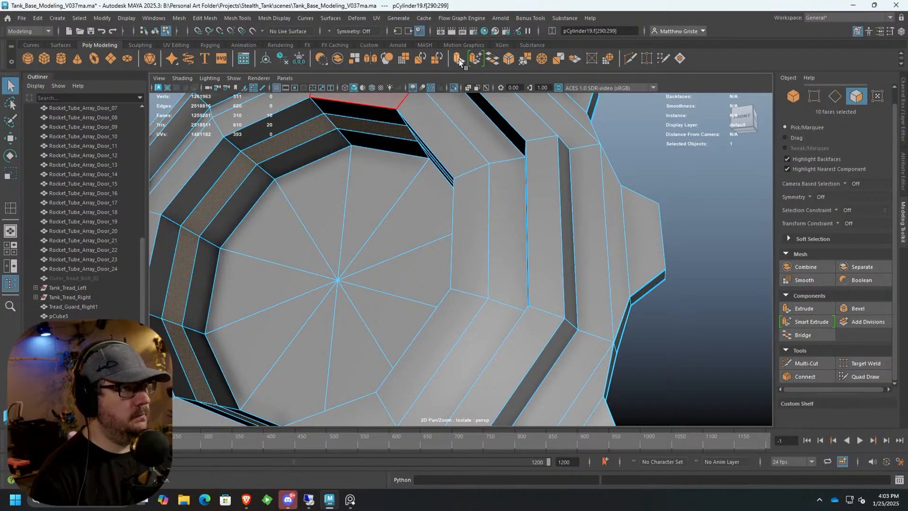
key(ctrl+e)
drag(298, 181, 332, 152)
right_drag(333, 153, 381, 134)
Insert two edge loops around the drive wheel's outer rim in front of the teeth.
scroll(386, 151, down, 5)
alt+drag(392, 182, 328, 205)
scroll(328, 206, up, 5)
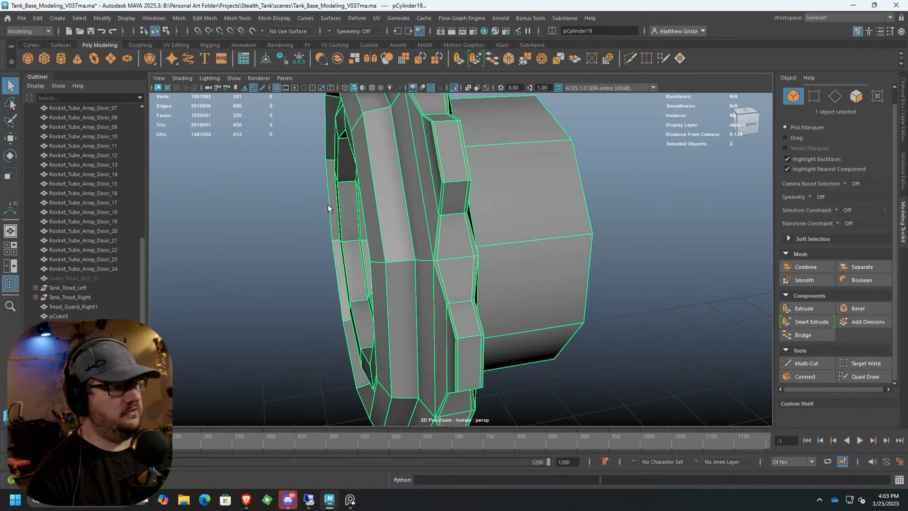
scroll(345, 173, down, 3)
alt+drag(357, 175, 374, 179)
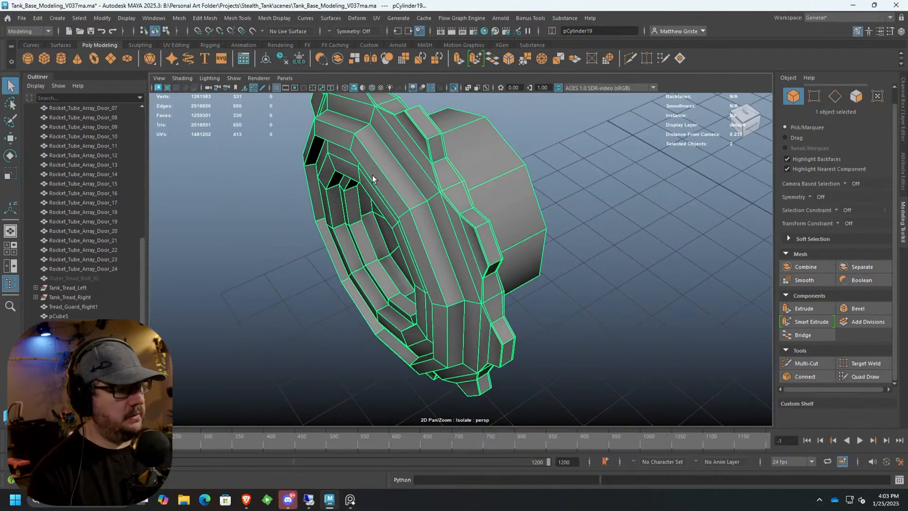
scroll(192, 112, up, 4)
click(238, 18)
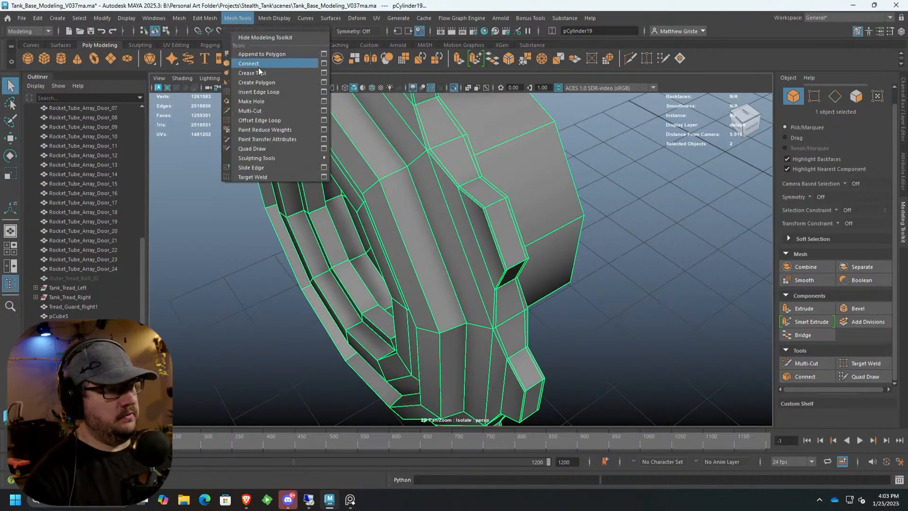
click(259, 92)
drag(392, 177, 393, 177)
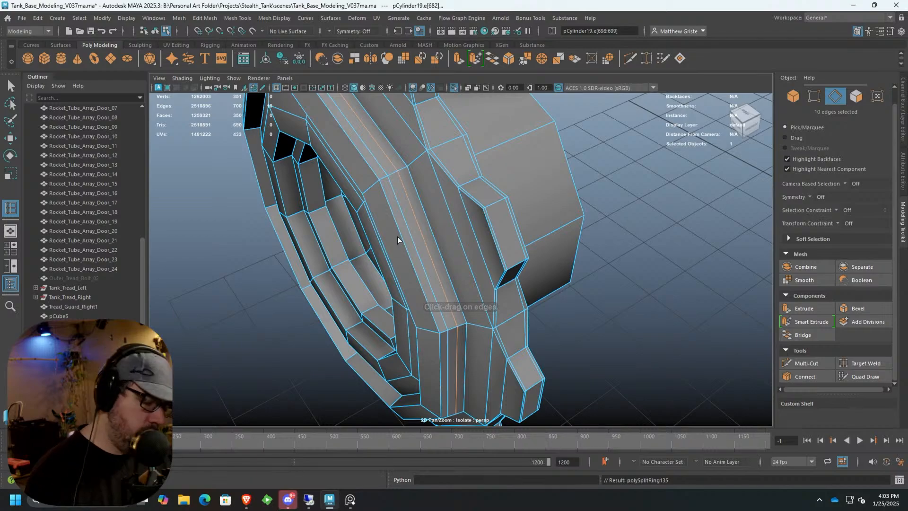
Extrude the narrow ring of faces between the new rim loops inward to form a groove around the wheel.
key(q)
right_drag(396, 194, 396, 201)
click(400, 196)
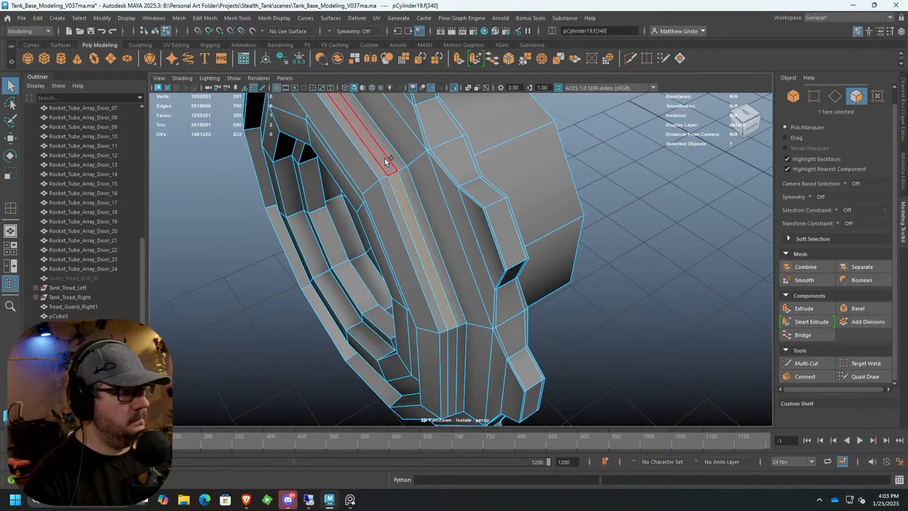
shift+double_click(386, 159)
click(457, 60)
alt+drag(396, 185, 424, 154)
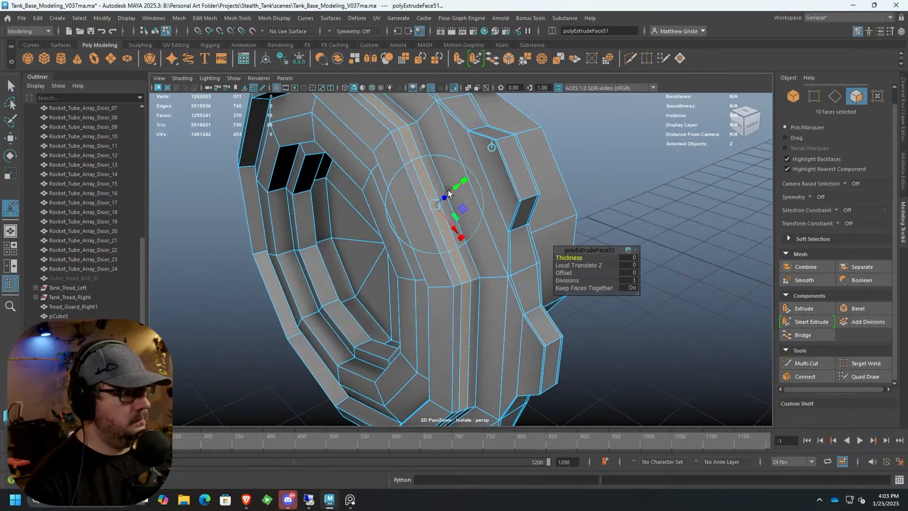
alt+drag(445, 193, 402, 163)
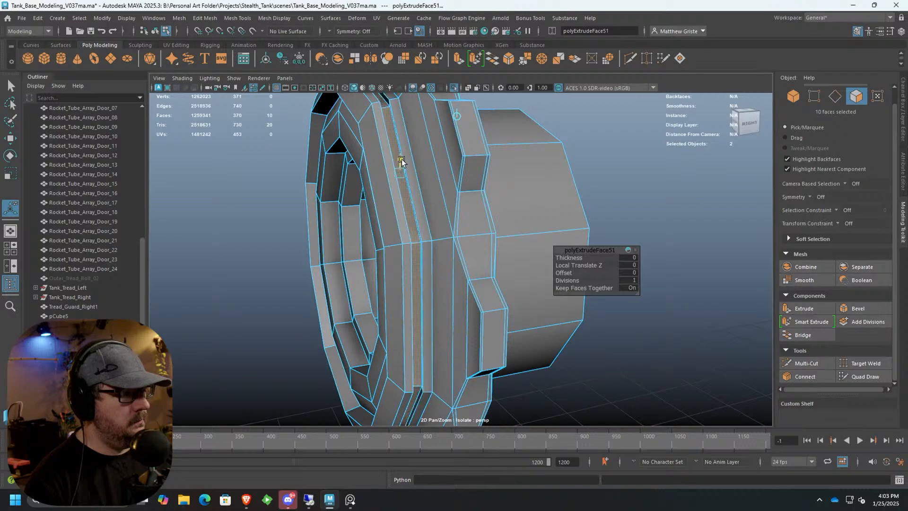
right_drag(392, 129, 405, 122)
alt+drag(405, 122, 520, 233)
Inspect the drive wheel's central opening and the groove in its outer rim from several angles.
click(588, 228)
alt+drag(588, 228, 560, 196)
click(367, 266)
key(f)
alt+drag(371, 263, 422, 255)
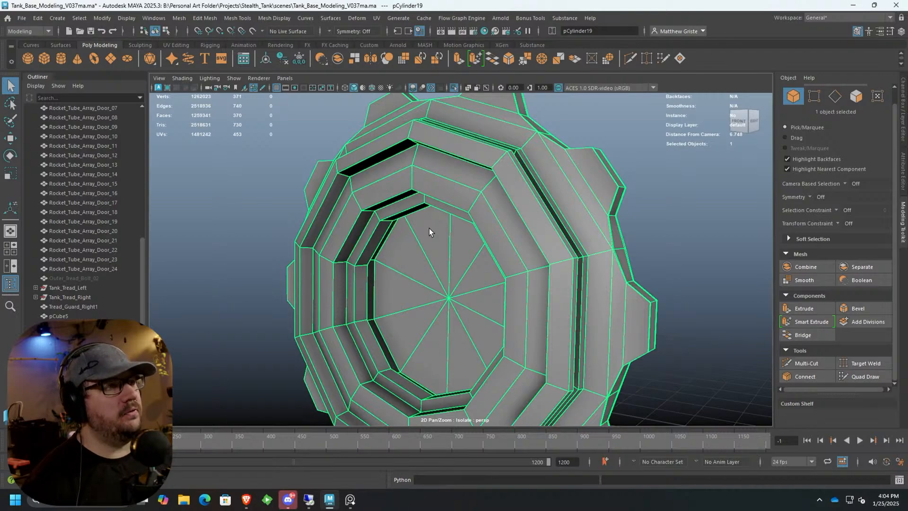
alt+drag(429, 228, 483, 201)
scroll(462, 172, up, 5)
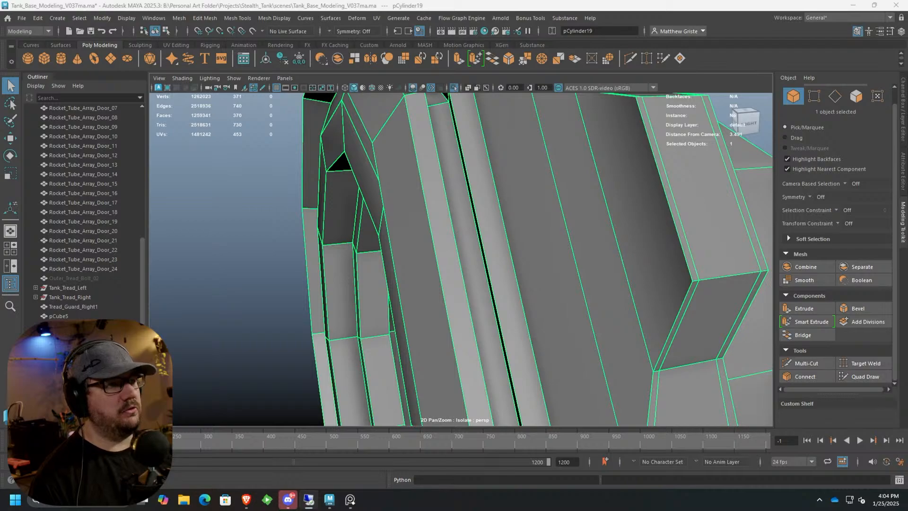
alt+drag(307, 134, 340, 143)
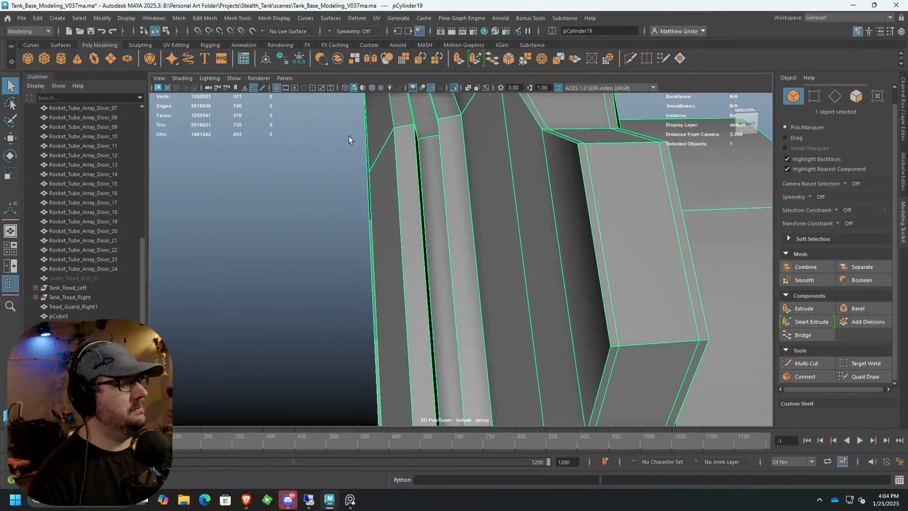
alt+middle_drag(372, 111, 379, 162)
scroll(378, 162, up, 2)
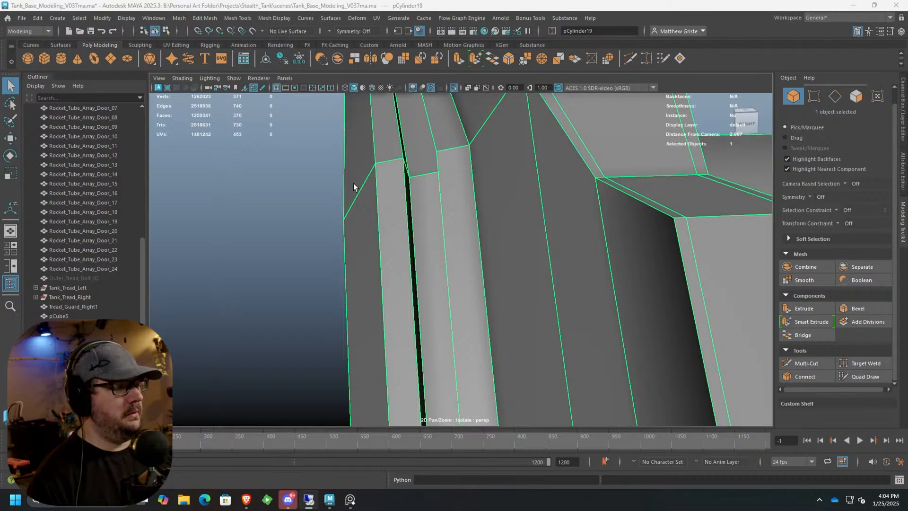
alt+drag(351, 183, 357, 180)
Bevel the two outer edge loops of the rim groove with Chamfer off and a Fraction of 0.1.
right_drag(440, 148, 433, 128)
double_click(445, 124)
shift+double_click(412, 126)
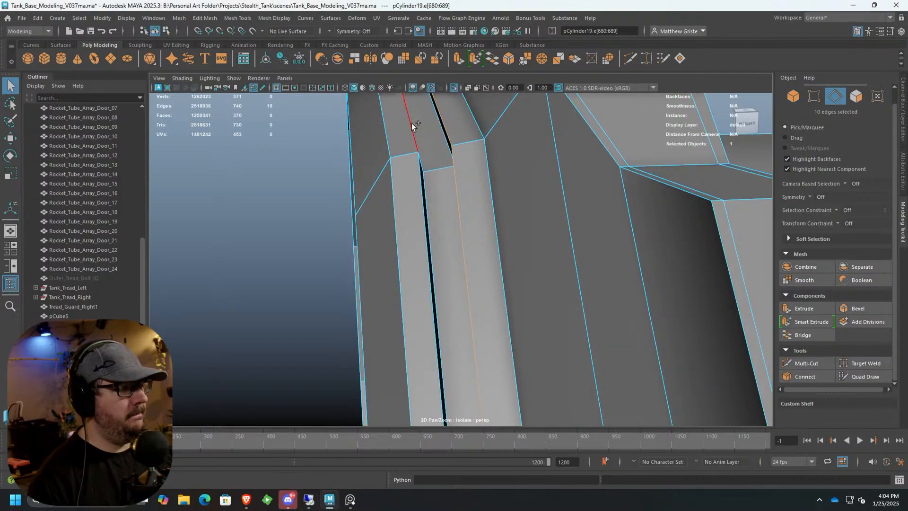
click(509, 58)
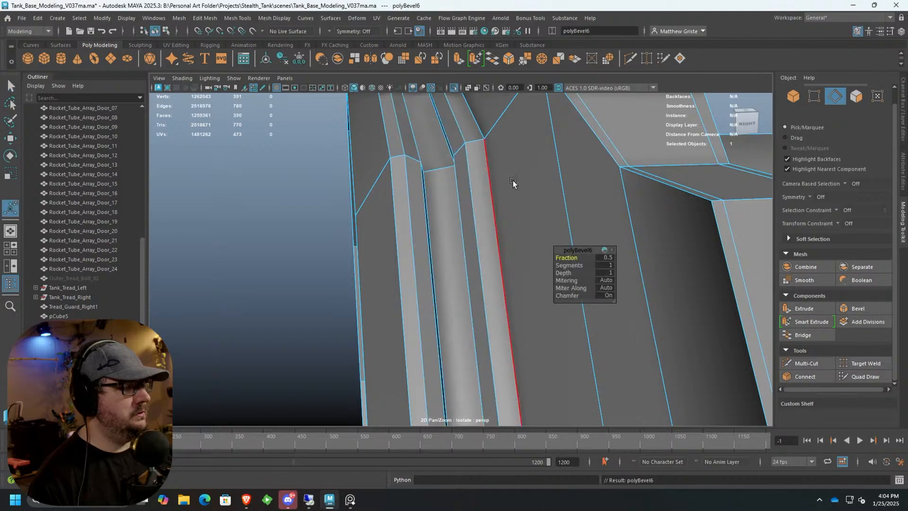
click(592, 297)
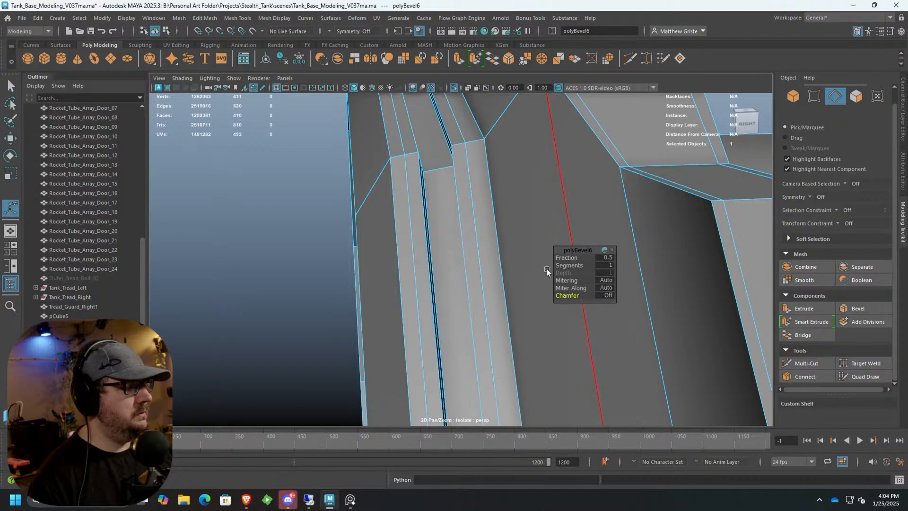
drag(568, 259, 567, 258)
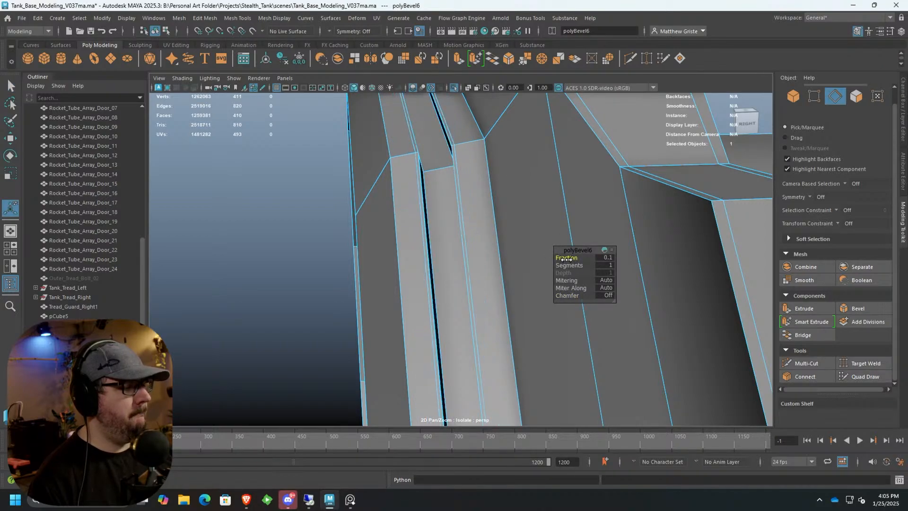
scroll(509, 232, down, 6)
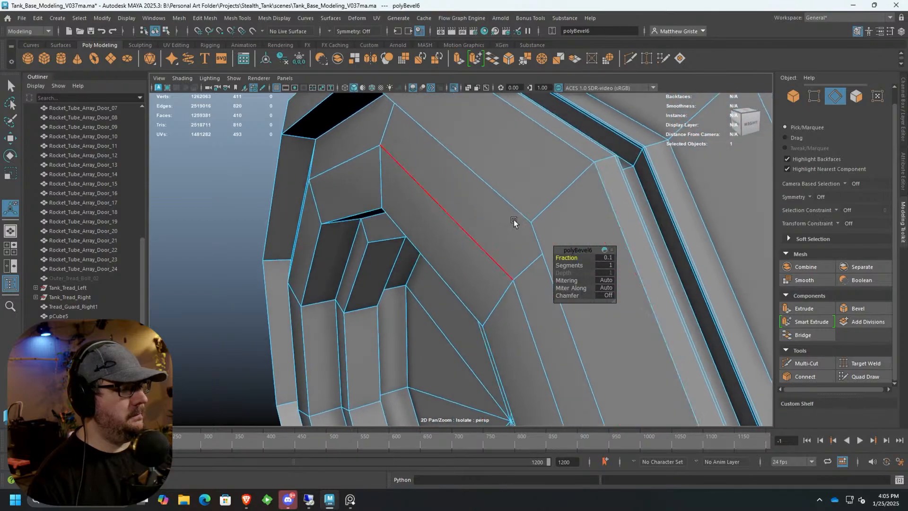
Bevel the edge loops bordering the wheel's raised front ring and its inner opening with Chamfer off and a Fraction of 0.2.
click(498, 180)
alt+drag(456, 231, 474, 206)
double_click(464, 205)
shift+double_click(459, 232)
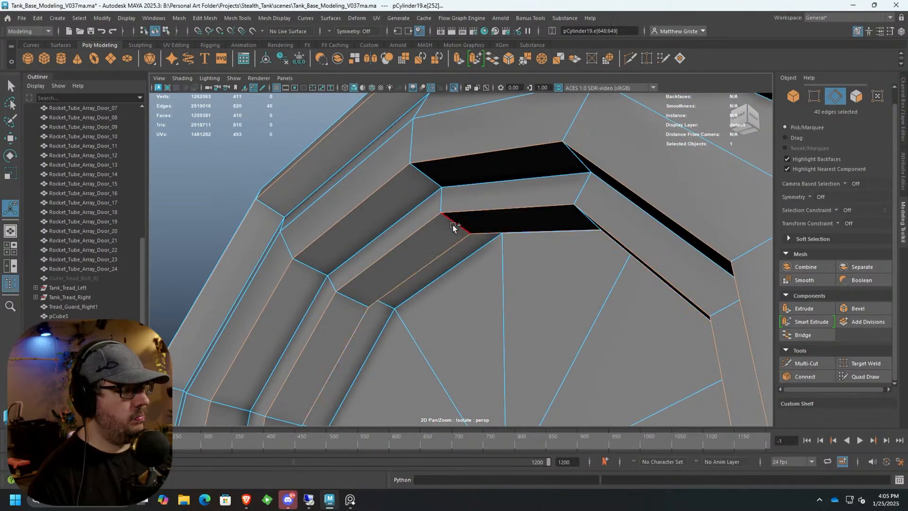
shift+double_click(431, 201)
alt+drag(429, 199, 482, 200)
alt+drag(502, 233, 453, 240)
shift+double_click(491, 180)
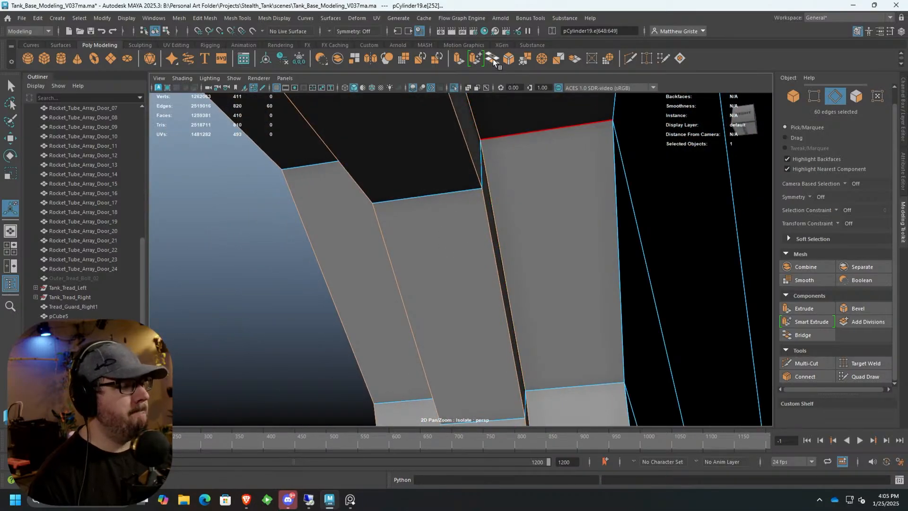
key(ctrl+b)
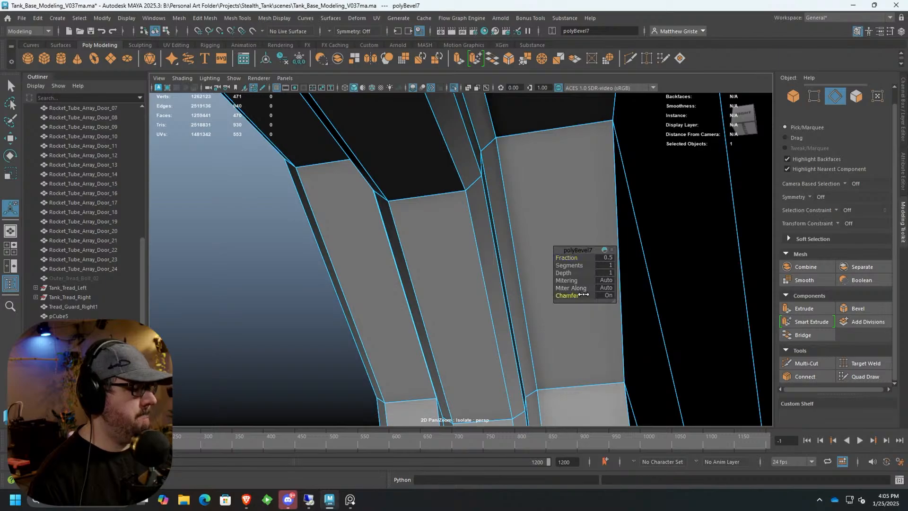
click(572, 294)
drag(568, 258, 518, 245)
scroll(517, 244, down, 10)
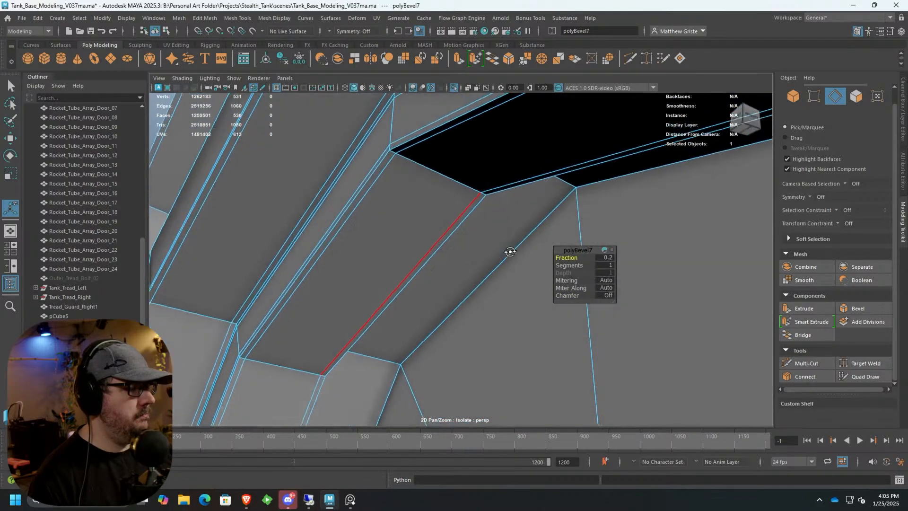
right_drag(417, 209, 453, 186)
key(f)
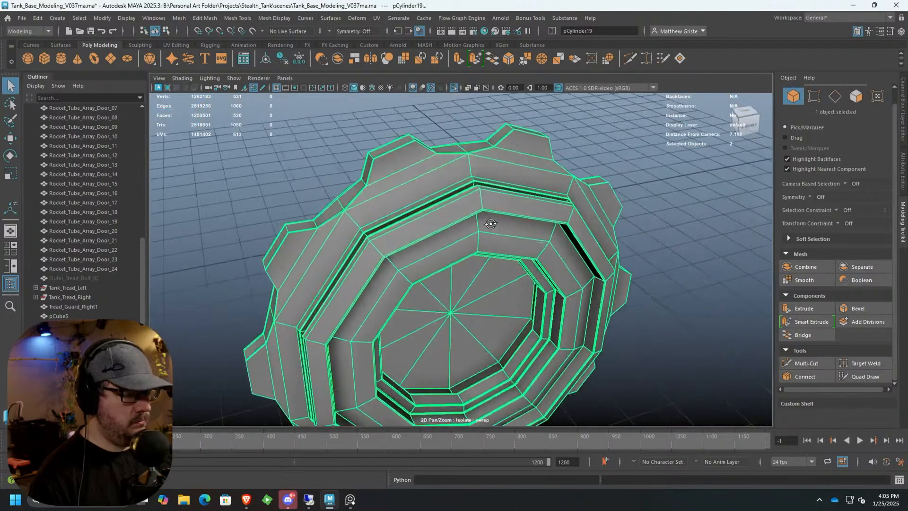
Return the drive wheel to object mode, select it and frame it.
alt+drag(489, 217, 472, 205)
right_drag(472, 205, 501, 191)
click(577, 206)
scroll(577, 206, down, 5)
alt+drag(577, 207, 567, 223)
click(437, 250)
key(f)
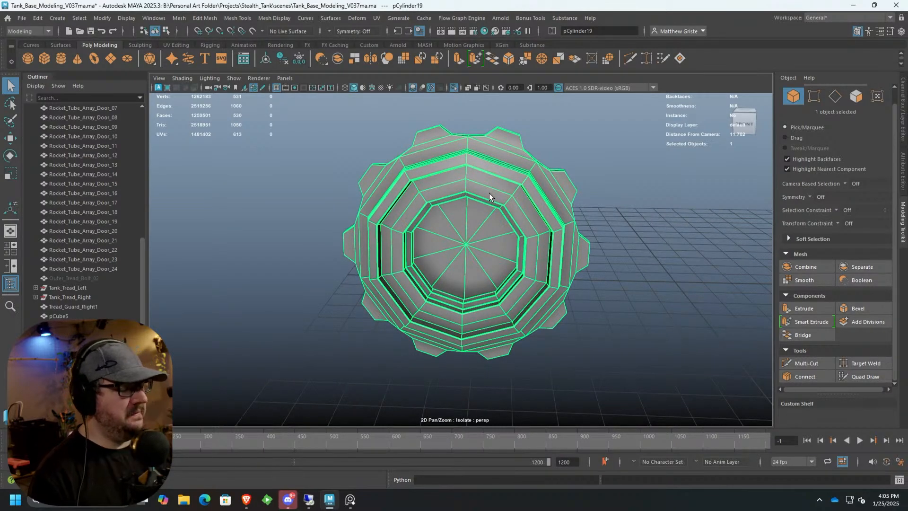
Select the faces making up one half of the drive wheel and delete them.
scroll(471, 217, down, 2)
alt+drag(471, 217, 482, 195)
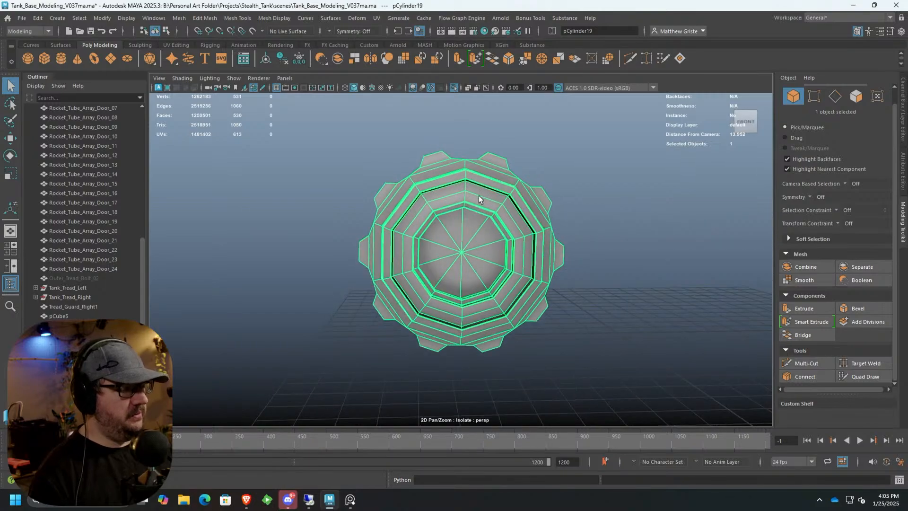
scroll(496, 248, up, 2)
right_drag(466, 195, 465, 212)
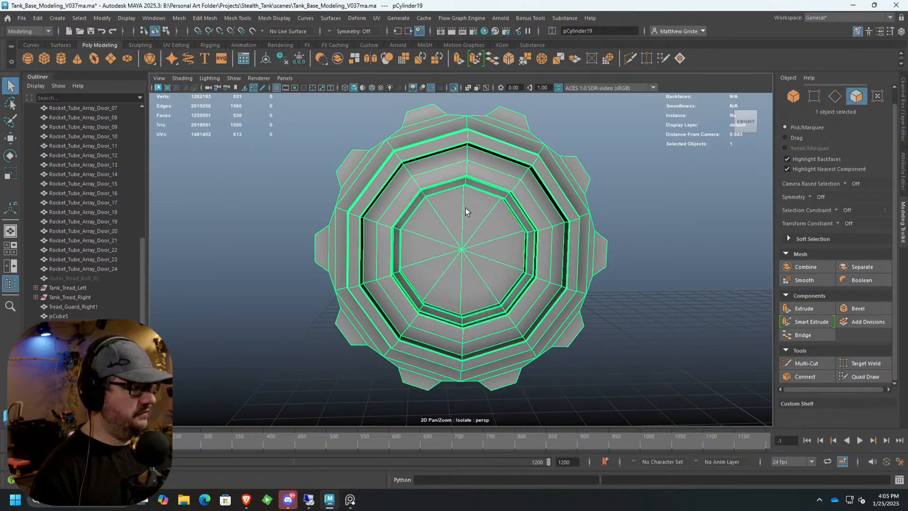
scroll(538, 328, down, 2)
alt+drag(538, 328, 535, 328)
drag(605, 424, 490, 137)
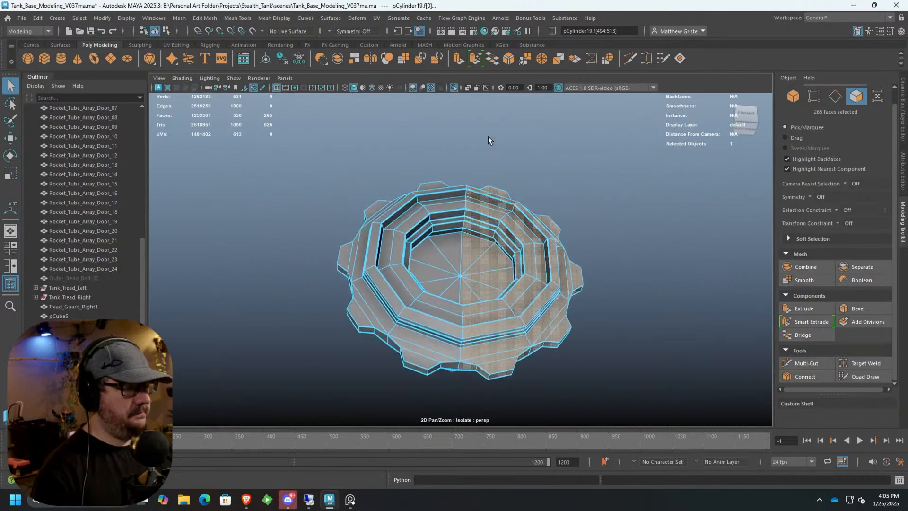
key(Delete)
Delete the rest of the wheel's faces except a single toothed wedge, and return the wedge to object mode.
alt+drag(476, 268, 280, 177)
scroll(369, 246, up, 3)
key(Delete)
key(Delete)
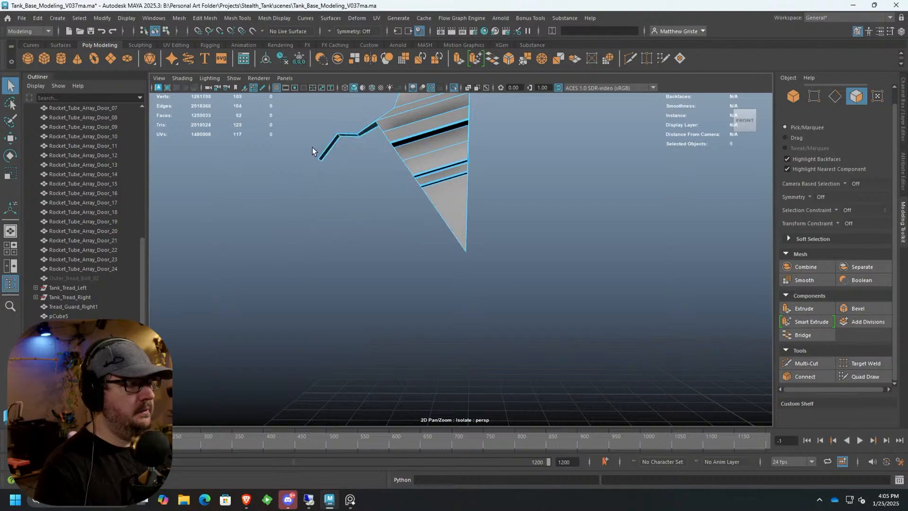
key(Delete)
right_drag(438, 137, 452, 126)
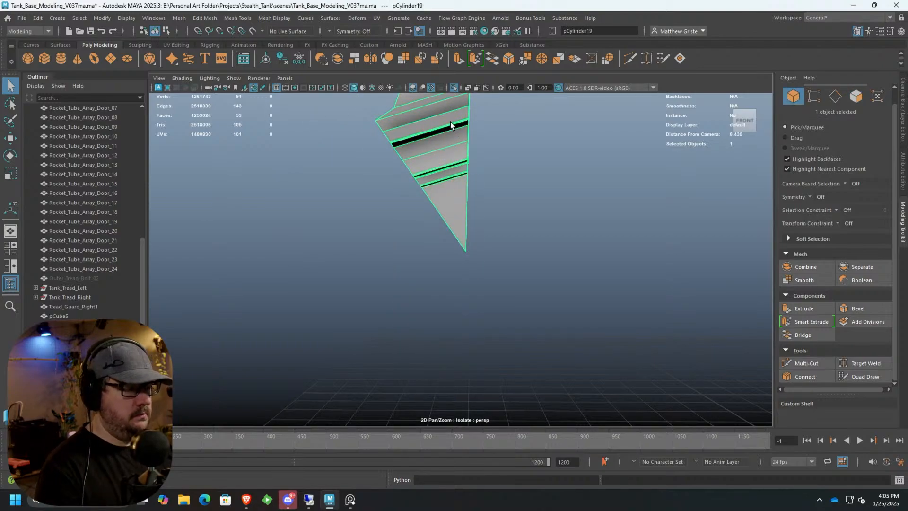
alt+drag(451, 125, 500, 178)
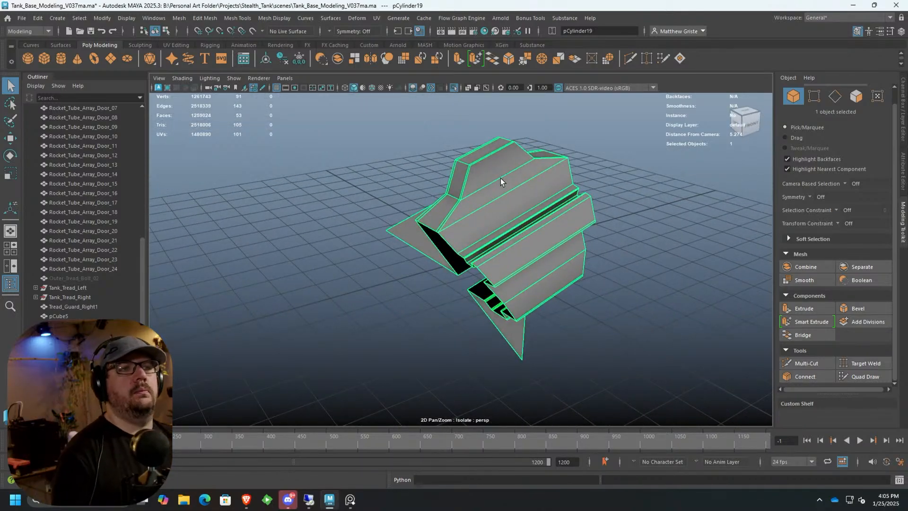
alt+drag(480, 174, 464, 171)
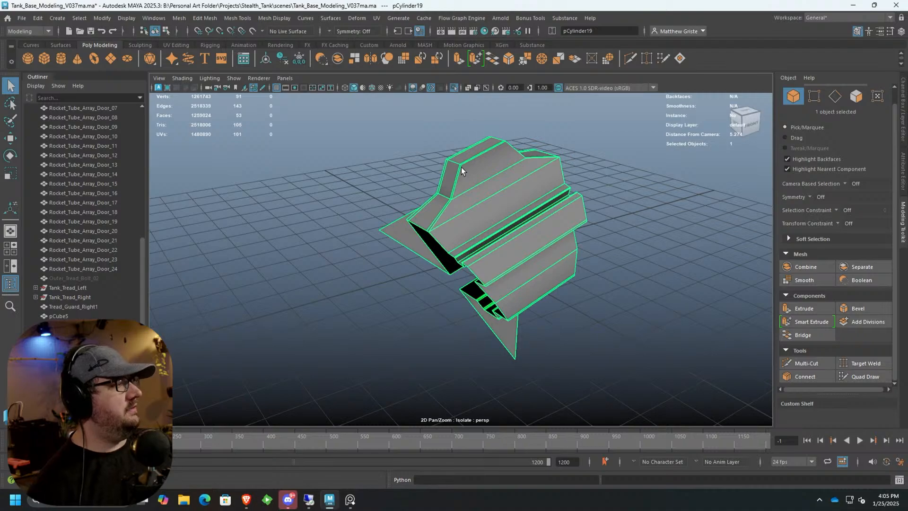
scroll(461, 166, down, 3)
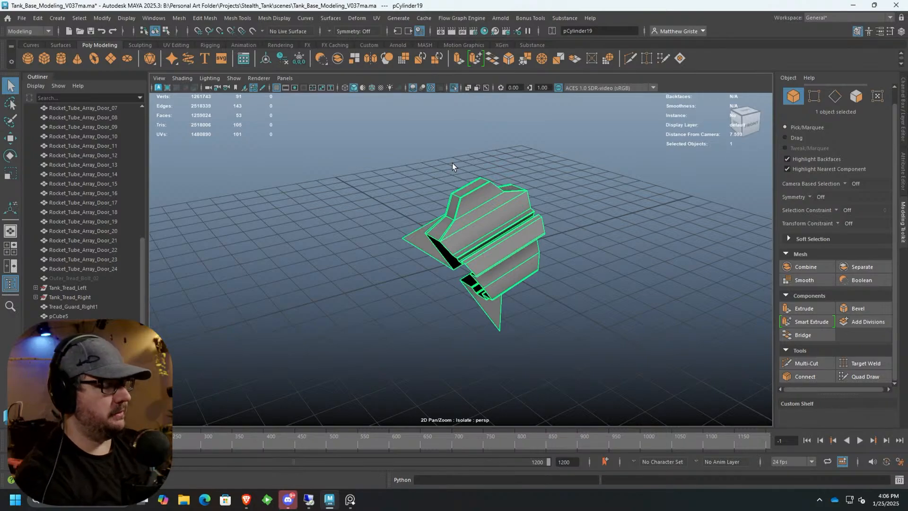
Try to bevel all edges of the toothed wedge.
scroll(594, 332, up, 5)
alt+drag(610, 216, 588, 217)
key(ctrl+b)
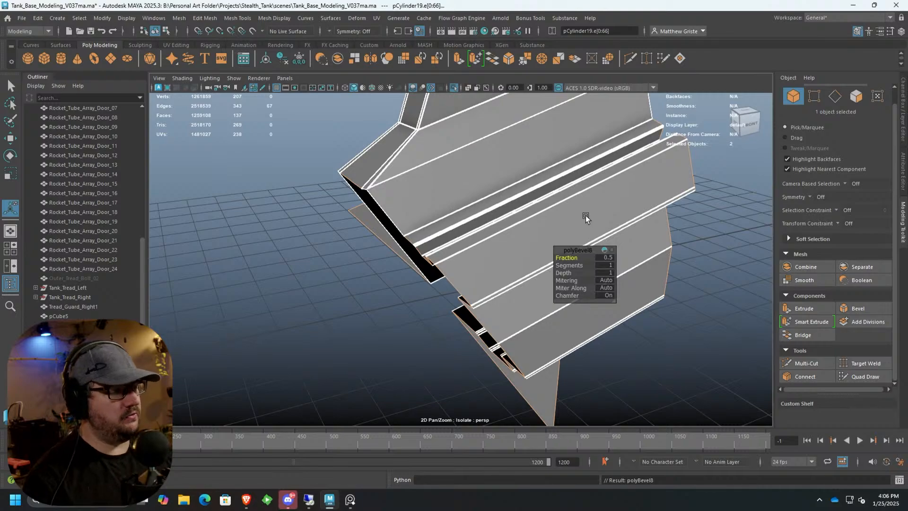
alt+middle_drag(496, 172, 521, 183)
key(ctrl+z)
key(q)
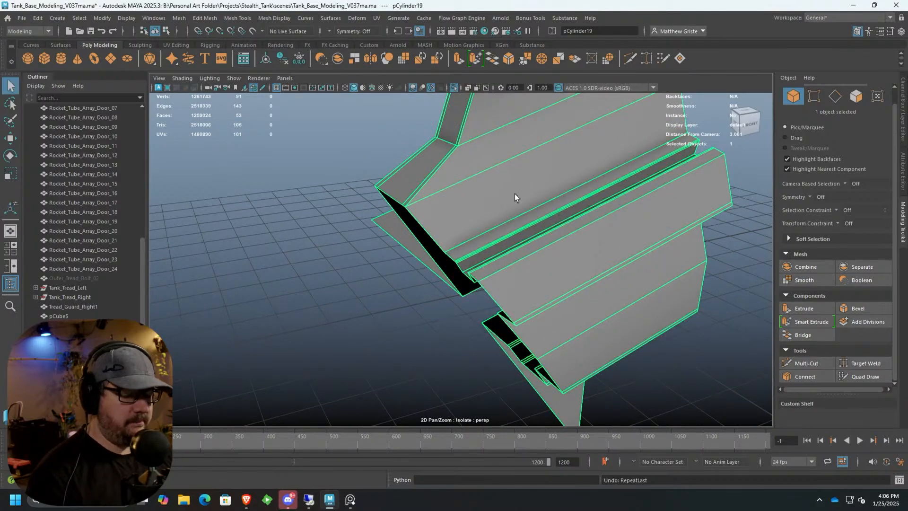
Preview the wedge with smoothing, restore the unsmoothed display and examine its shape unselected.
key(3)
scroll(514, 194, down, 4)
alt+middle_drag(502, 227, 472, 249)
key(1)
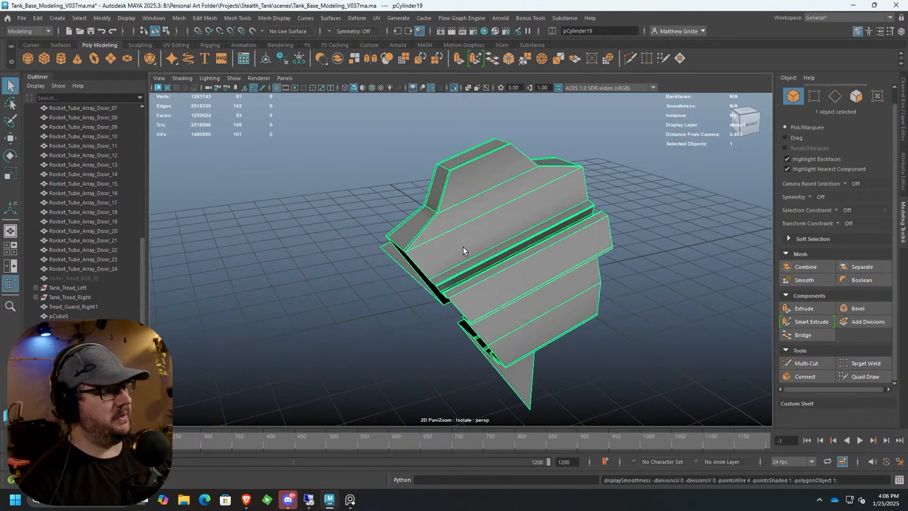
alt+drag(466, 205, 447, 176)
right_drag(447, 174, 479, 160)
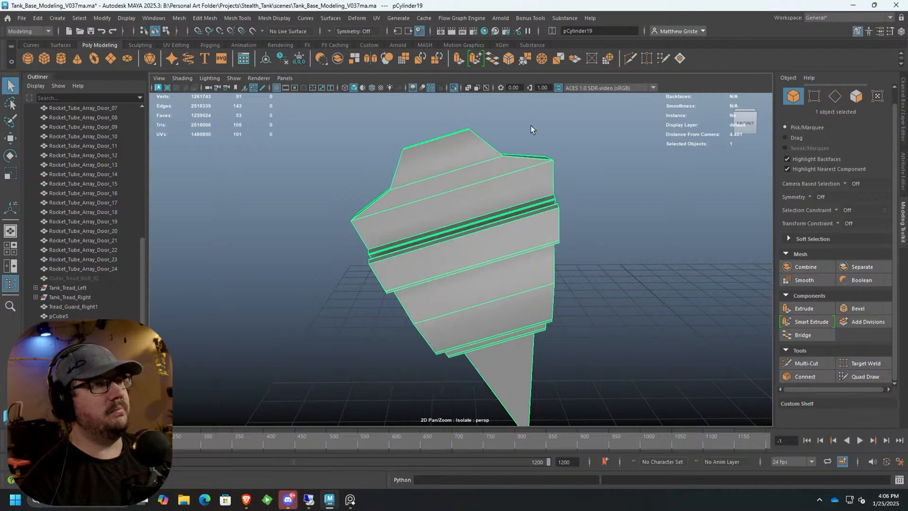
click(596, 129)
alt+drag(584, 140, 572, 159)
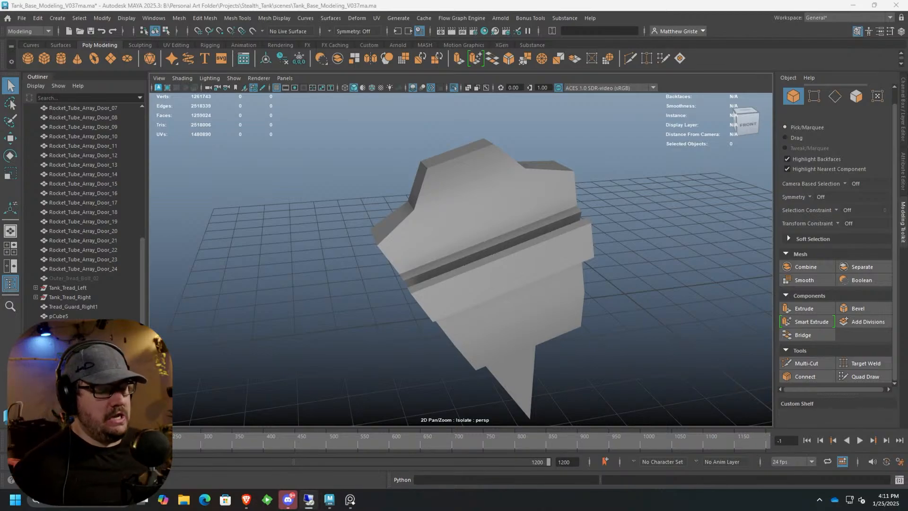
Cut a support edge with Multi-Cut beside one flank of the tooth, from the front face over the tip to the back face.
click(545, 163)
key(f)
alt+drag(507, 175, 481, 264)
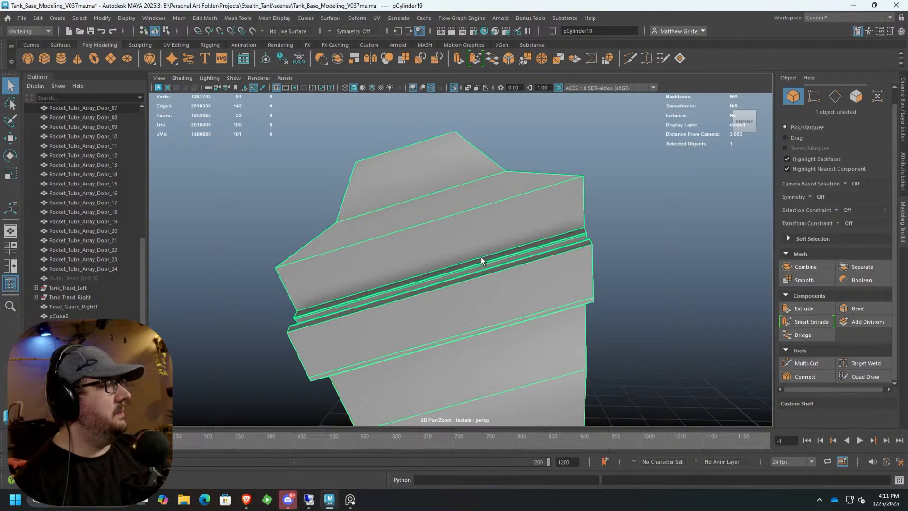
alt+drag(481, 257, 421, 234)
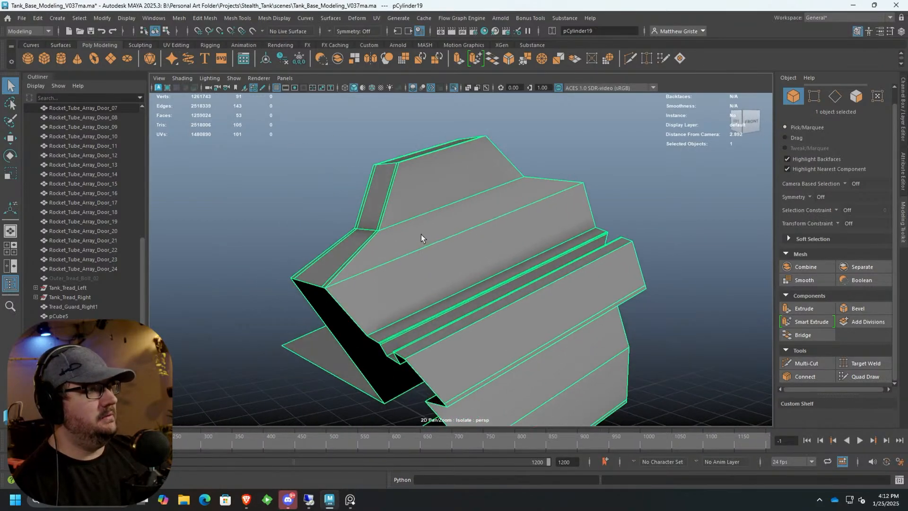
alt+drag(473, 214, 438, 247)
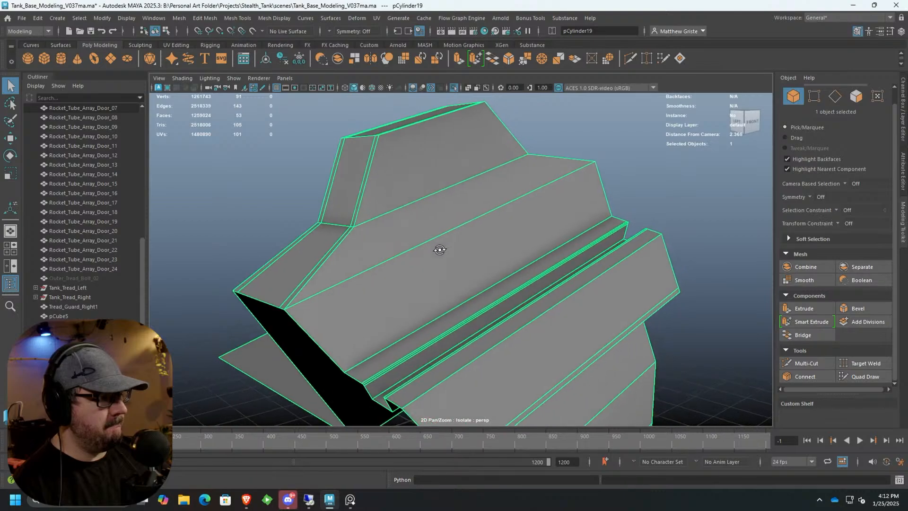
click(796, 362)
scroll(345, 298, up, 2)
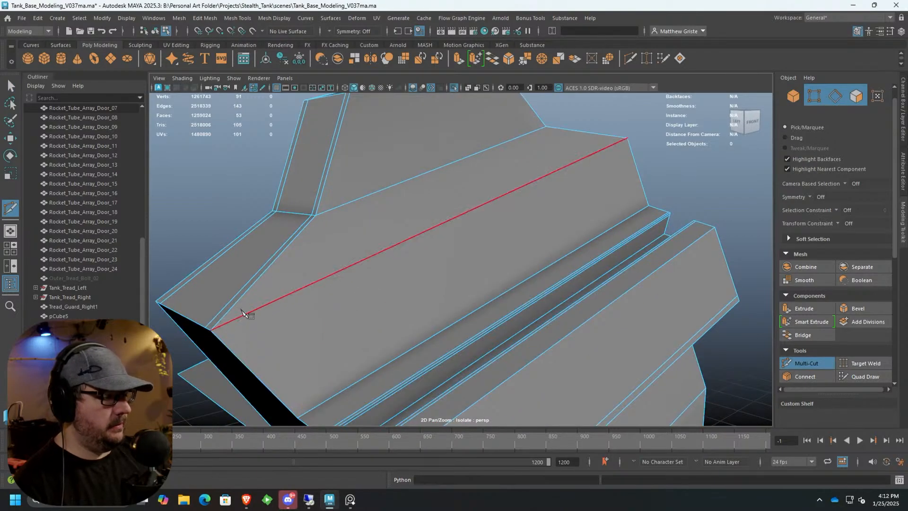
click(237, 318)
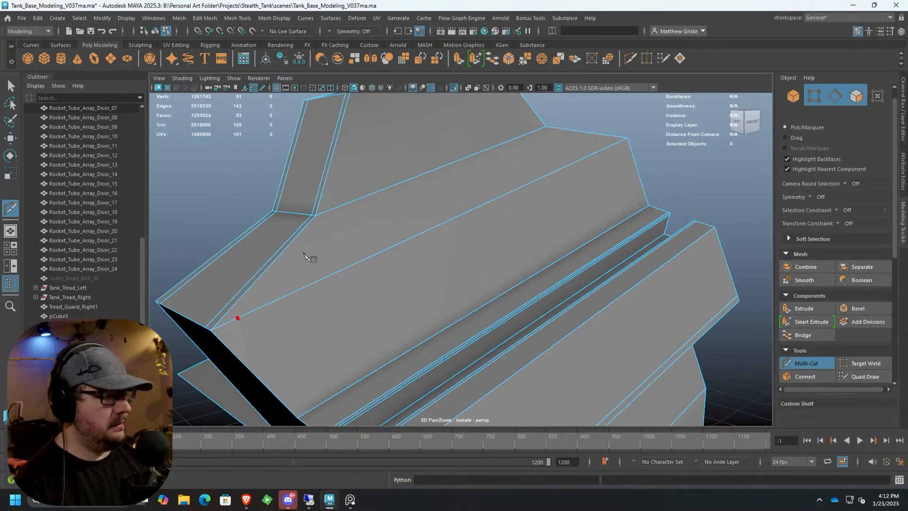
alt+drag(328, 211, 516, 258)
mouse_move(538, 287)
mouse_down()
mouse_move(552, 297)
mouse_move(519, 295)
mouse_move(526, 297)
mouse_up()
alt+drag(525, 296, 441, 304)
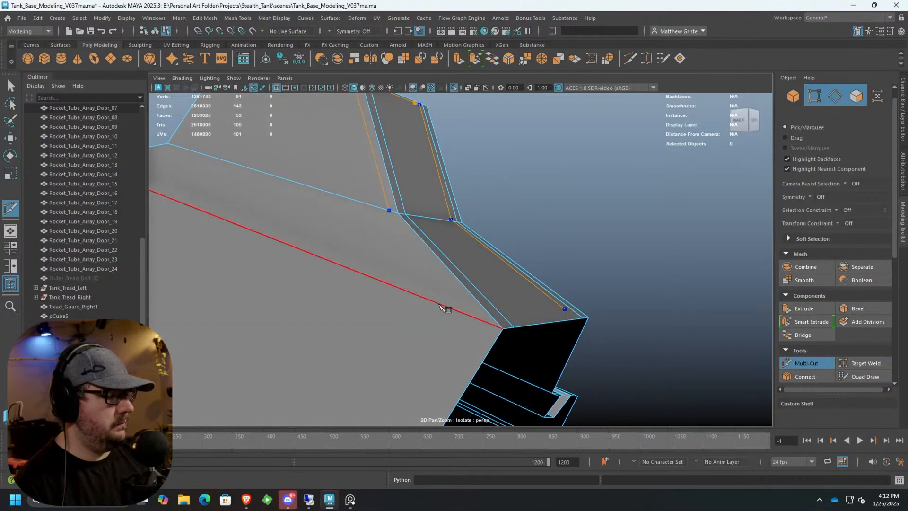
click(482, 321)
right_click(447, 322)
Cut a matching support edge beside the tooth's opposite flank, running over the tip onto the front and back faces.
alt+drag(466, 316, 643, 263)
click(640, 271)
click(435, 236)
alt+drag(361, 183, 477, 244)
click(360, 198)
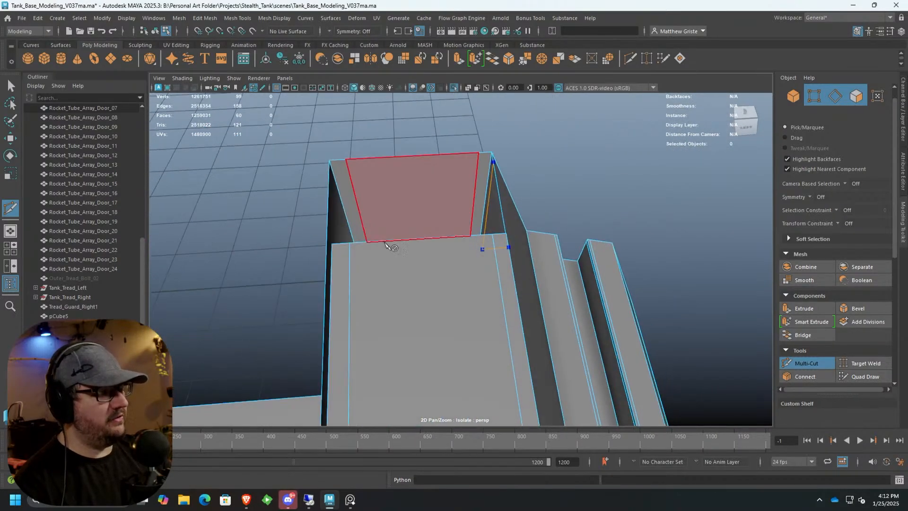
alt+drag(333, 260, 470, 316)
click(314, 225)
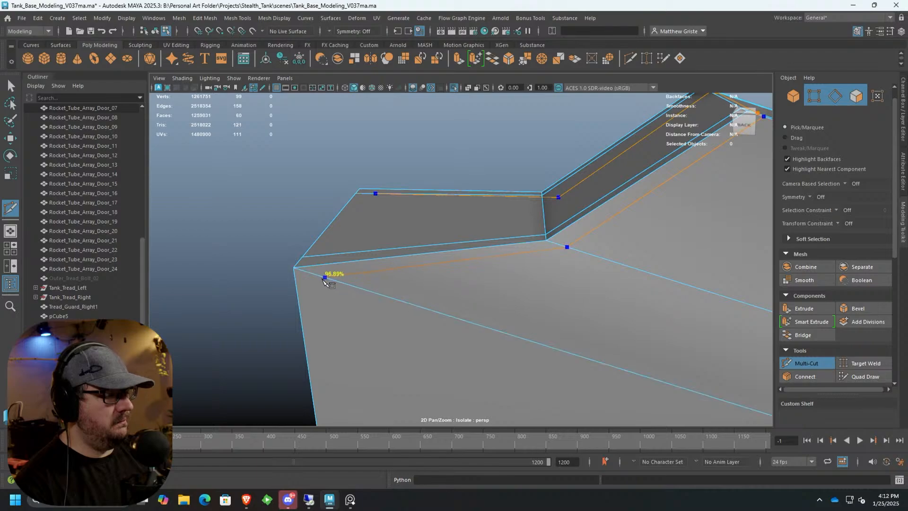
click(315, 277)
key(Return)
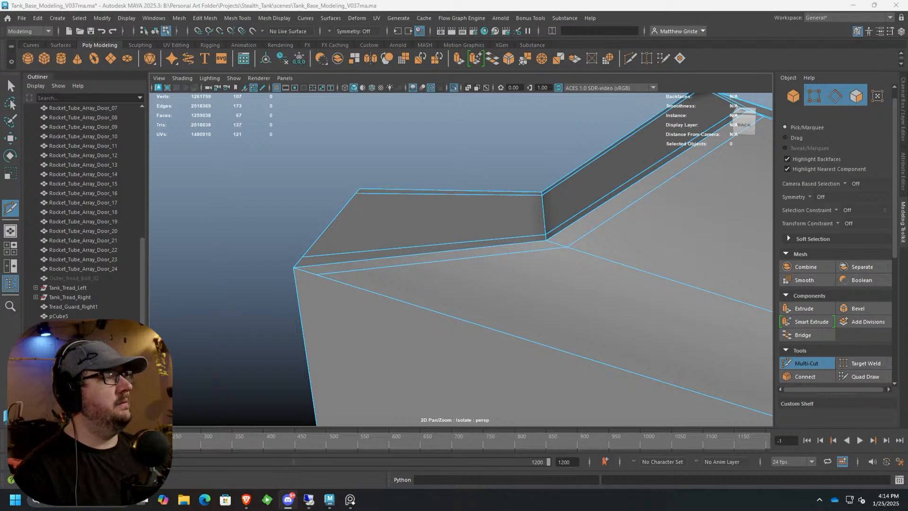
Cut a support edge across the wedge's front face just below and parallel to the crease under the tooth.
alt+drag(308, 284, 463, 286)
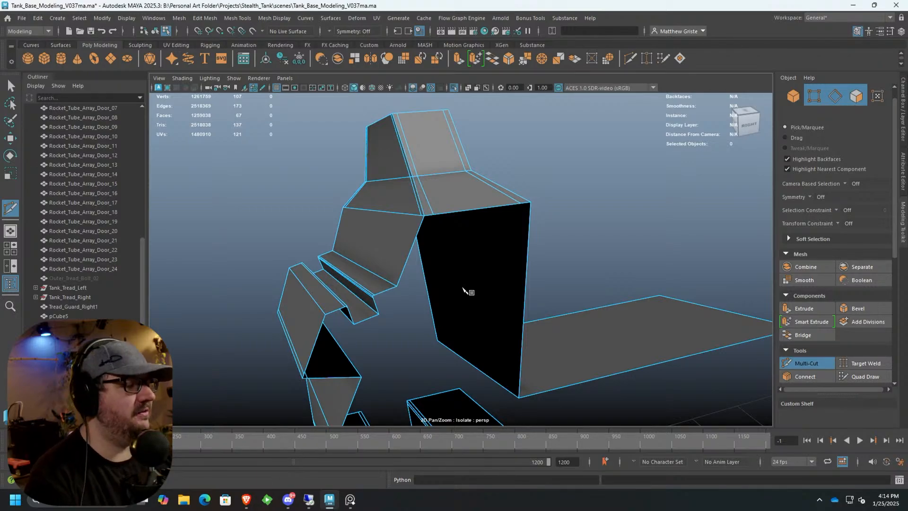
click(437, 340)
alt+drag(455, 280, 533, 253)
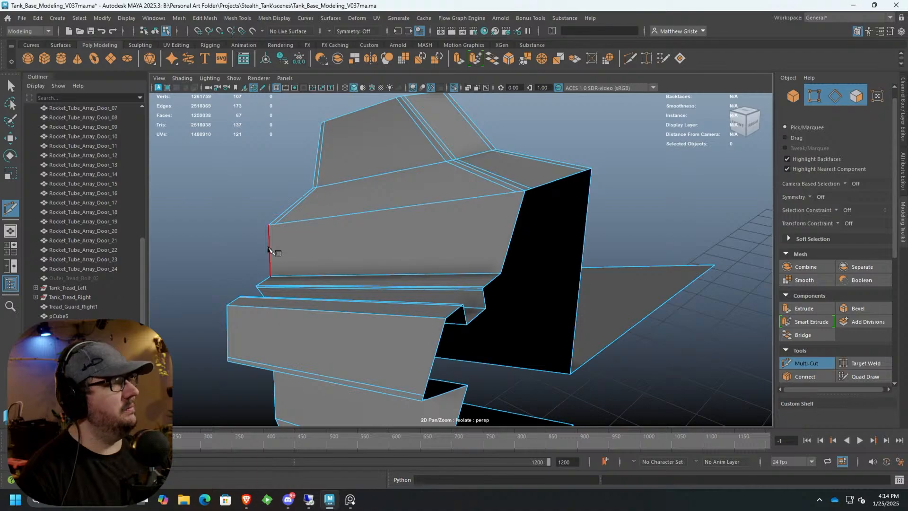
alt+drag(283, 262, 422, 255)
scroll(421, 255, up, 2)
click(225, 297)
key(Escape)
drag(227, 333, 218, 328)
mouse_move(352, 302)
alt+mouse_down()
mouse_move(378, 349)
mouse_move(426, 306)
mouse_move(369, 298)
alt+mouse_up()
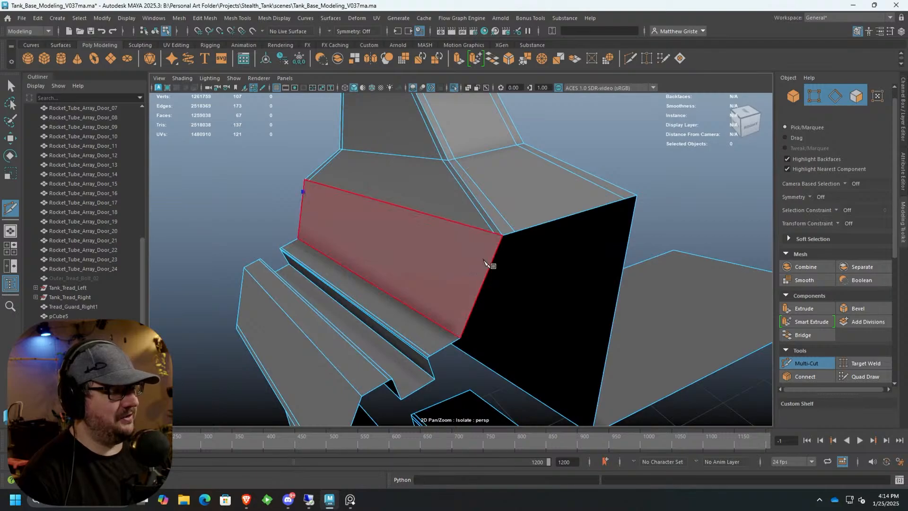
click(495, 255)
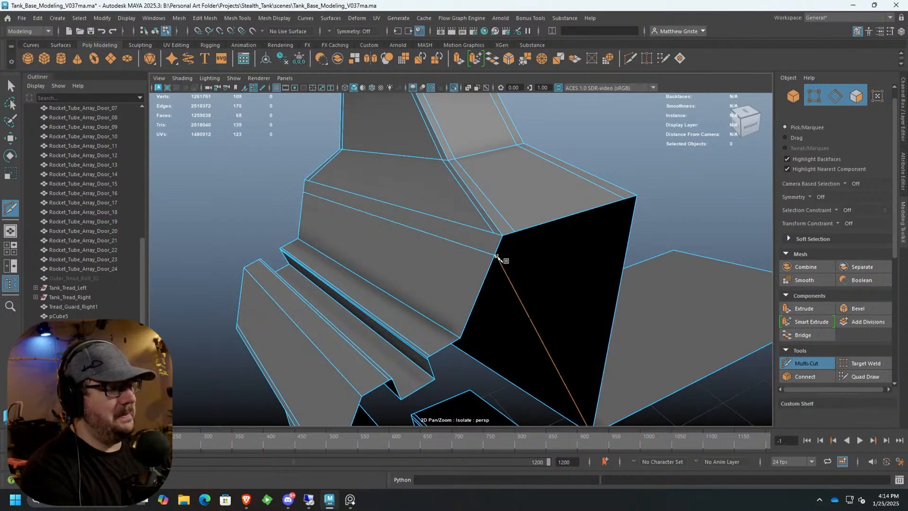
right_click(501, 256)
Join the front flank support edges to the new cross cut with a short diagonal edge at each side corner.
scroll(501, 252, up, 3)
click(518, 244)
alt+drag(520, 240, 591, 218)
click(614, 190)
click(625, 226)
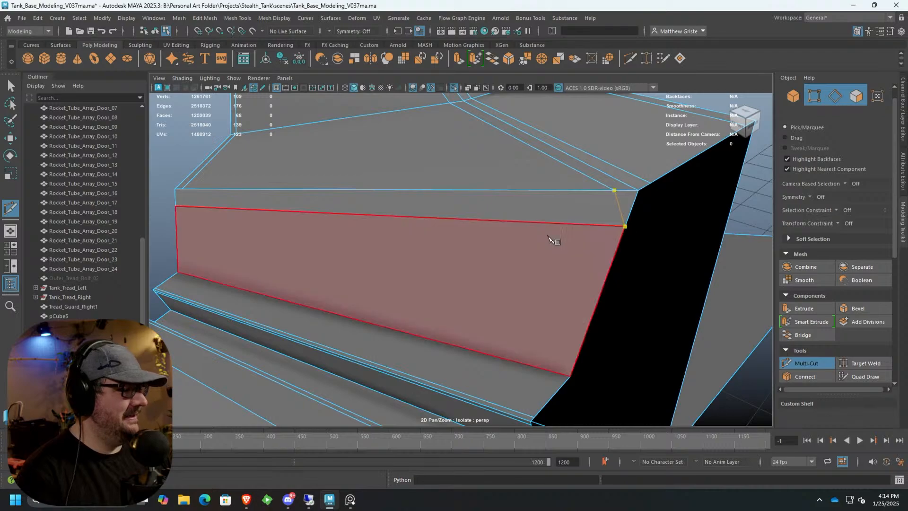
right_click(529, 235)
scroll(513, 245, down, 3)
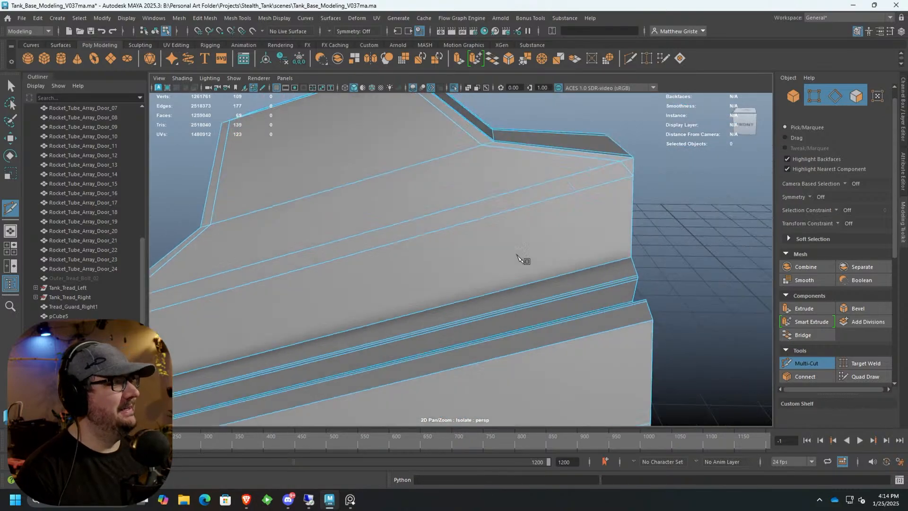
alt+drag(520, 258, 482, 201)
click(344, 203)
click(332, 232)
scroll(418, 228, down, 4)
Cut a support edge across the wedge's back face just below and parallel to the crease under the tooth.
alt+drag(420, 232, 562, 230)
scroll(563, 230, up, 4)
scroll(616, 190, down, 3)
alt+drag(610, 204, 452, 242)
scroll(451, 236, up, 3)
click(448, 219)
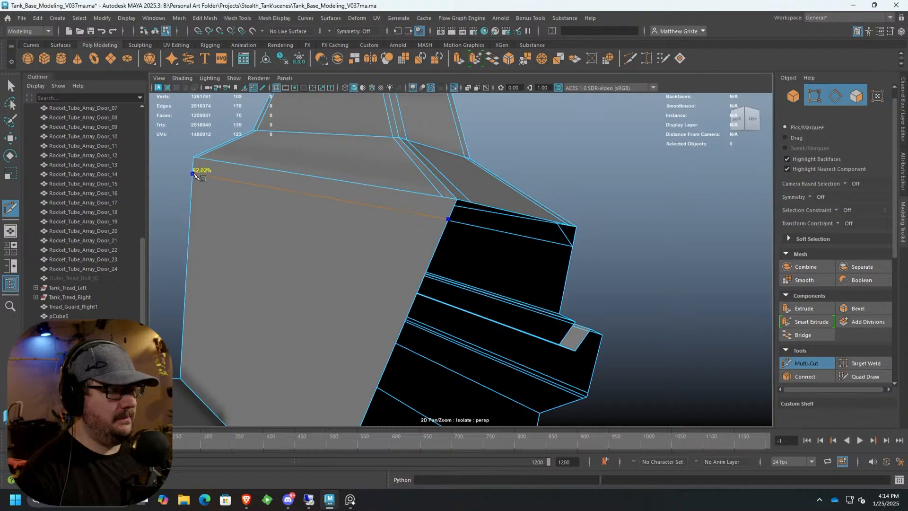
click(194, 169)
right_click(364, 212)
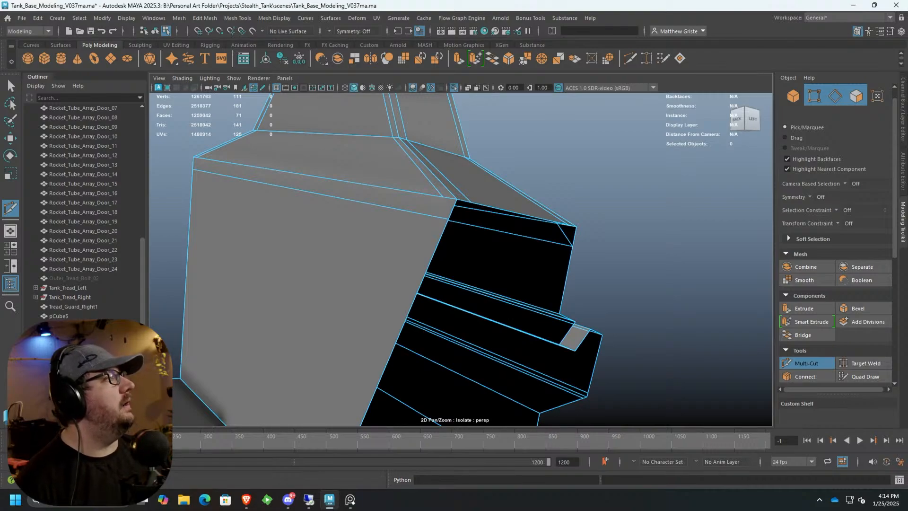
Join one flank support edge to the back face's cross cut with a short diagonal edge at the side corner.
click(393, 138)
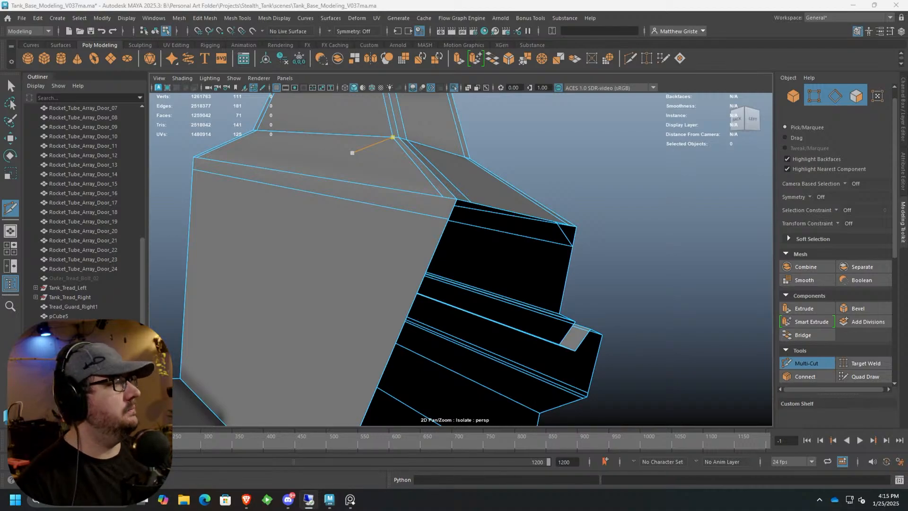
alt+drag(588, 234, 492, 251)
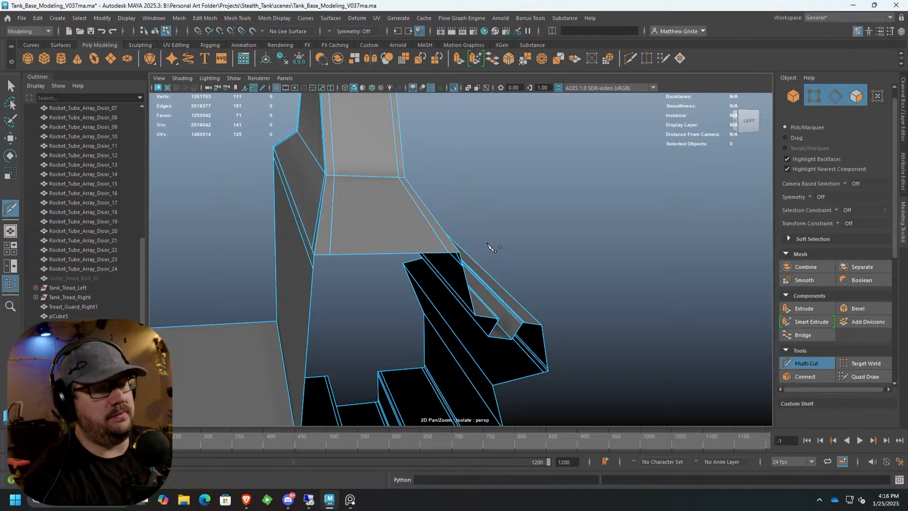
alt+drag(492, 235, 543, 235)
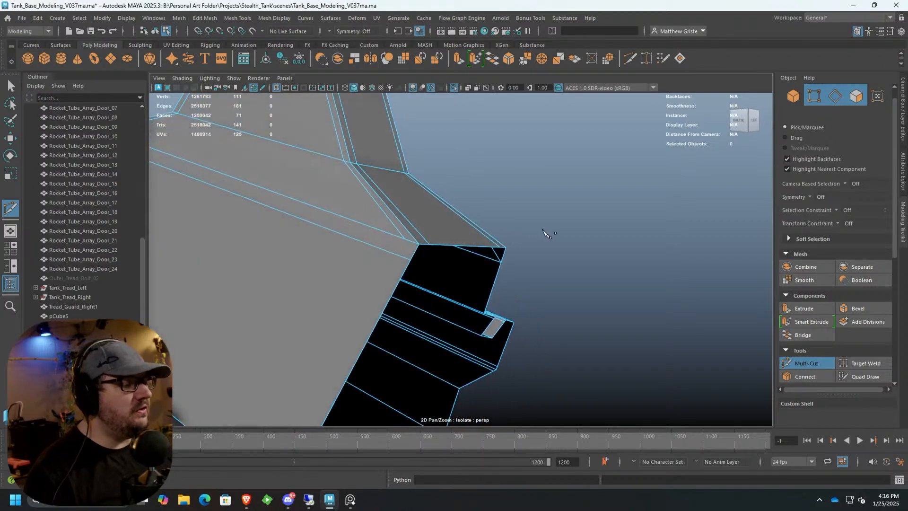
click(388, 233)
click(395, 260)
right_click(395, 285)
scroll(395, 285, down, 4)
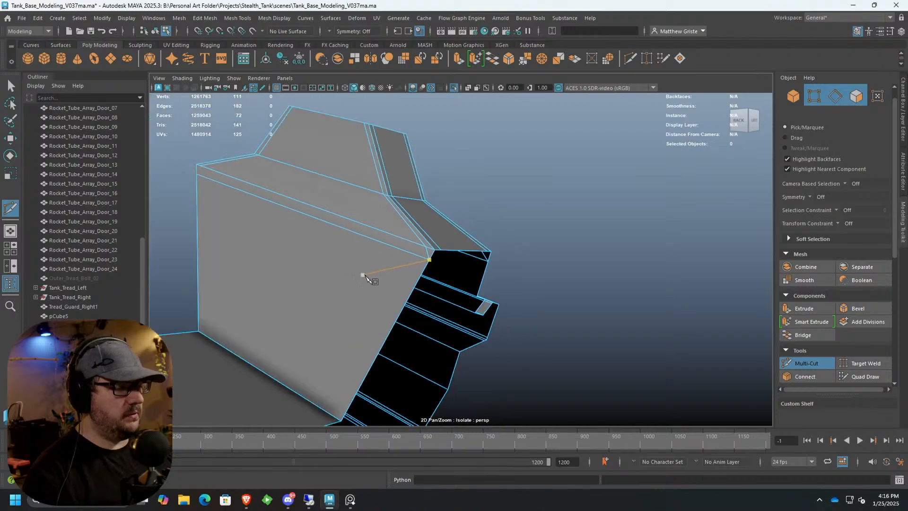
Join the other flank support edge to the back face's cross cut with a short diagonal edge at the opposite corner.
alt+drag(363, 273, 532, 270)
scroll(359, 268, up, 4)
click(289, 196)
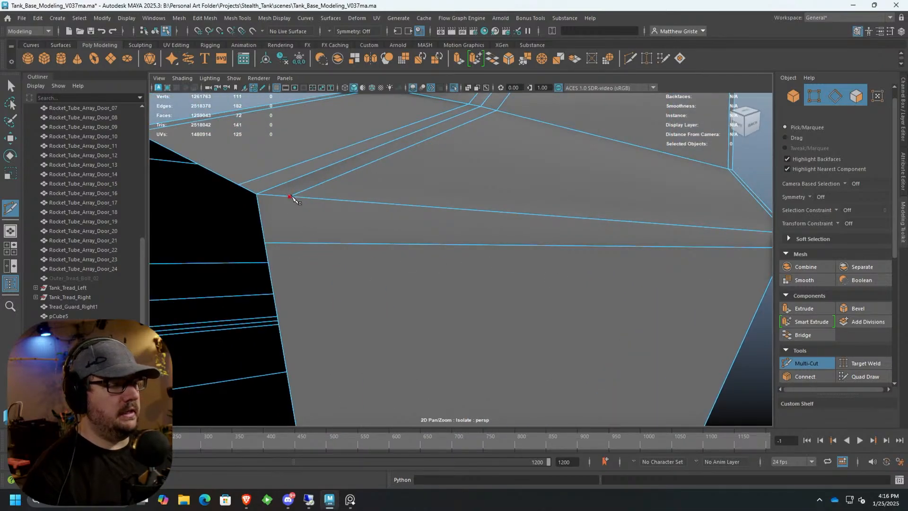
click(265, 245)
right_click(265, 245)
scroll(393, 246, down, 4)
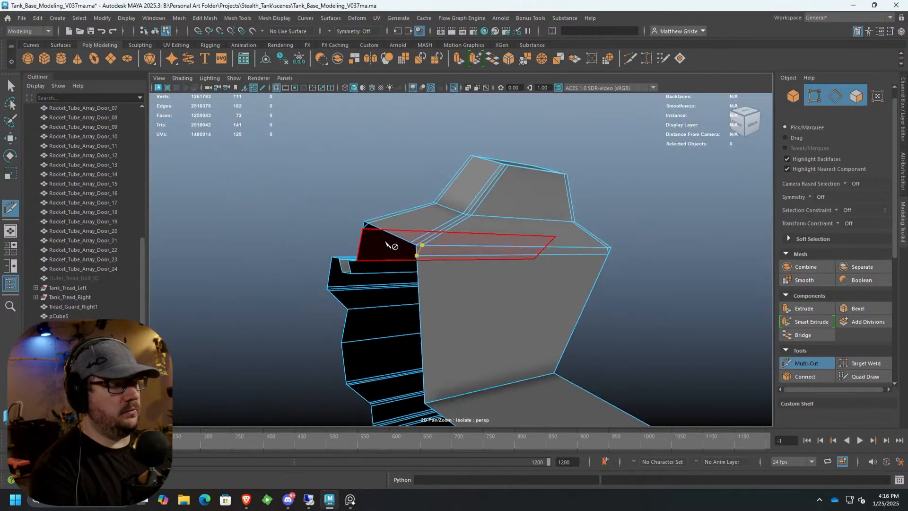
Insert edge loops just below the tooth's top, on both sides of its base crease, and near the shoulder's outer rim.
scroll(392, 248, up, 4)
alt+drag(390, 247, 364, 237)
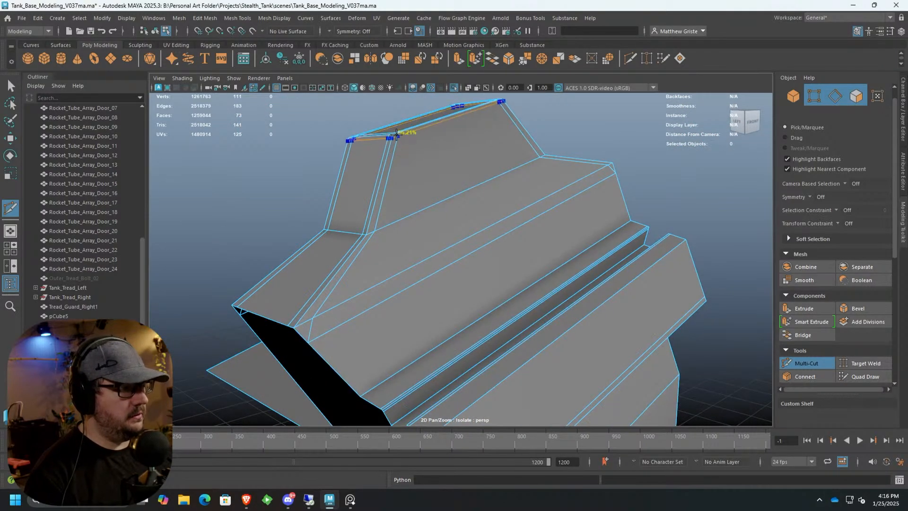
click(399, 136)
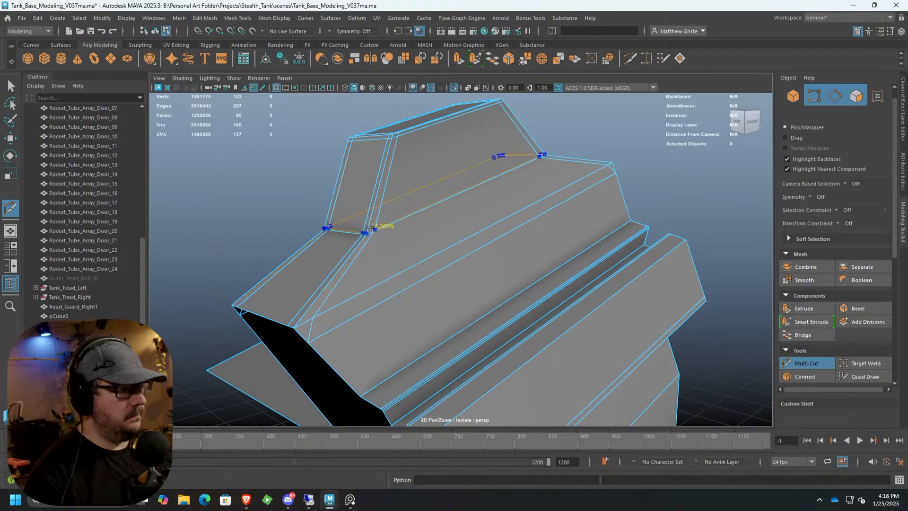
ctrl+click(372, 228)
ctrl+click(373, 231)
ctrl+click(305, 314)
alt+drag(408, 270, 364, 299)
scroll(364, 299, down, 3)
key(q)
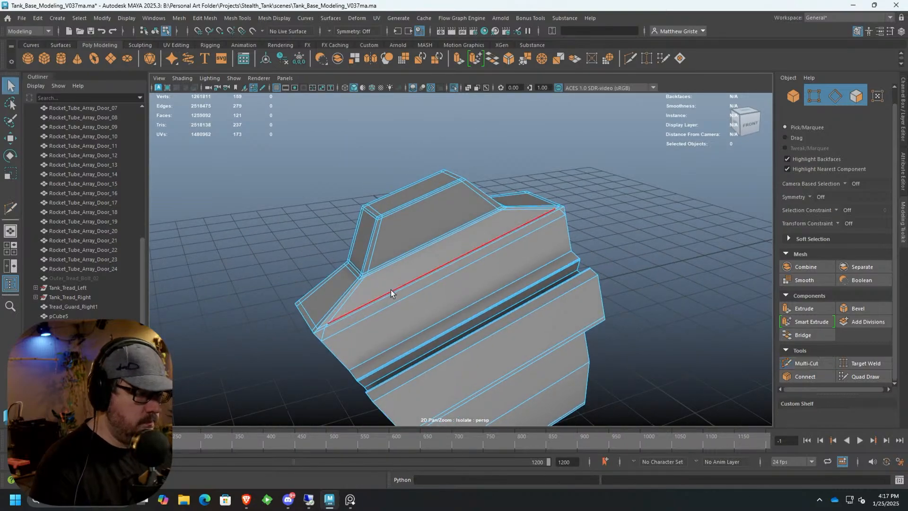
Preview the wedge smoothed and examine the tooth, shoulders and back creases for edges lacking support.
key(3)
scroll(452, 250, down, 3)
right_drag(453, 251, 522, 197)
alt+drag(582, 257, 503, 240)
click(397, 261)
alt+drag(402, 264, 551, 217)
scroll(537, 295, up, 5)
key(1)
scroll(679, 334, up, 3)
Cut support edges on both sides of the crease between the wedge's back face and adjoining flat face, plus another across the flat face.
click(806, 363)
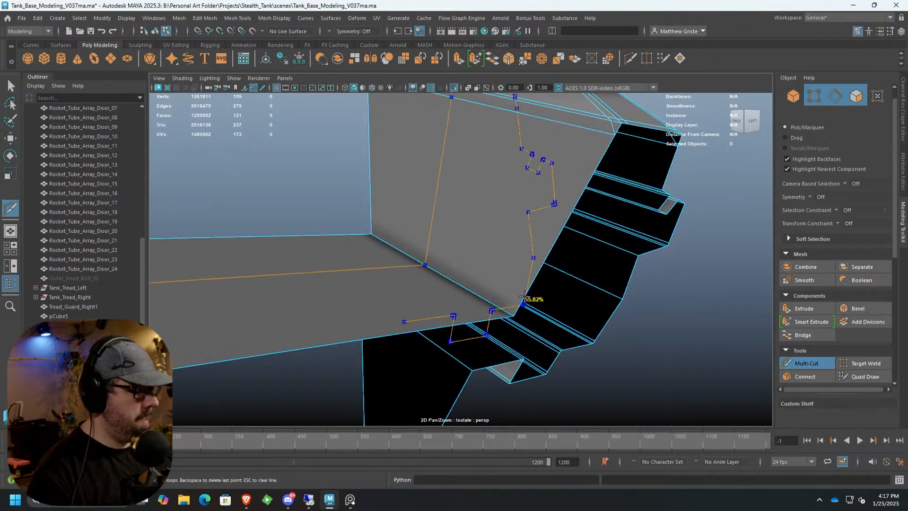
ctrl+click(513, 312)
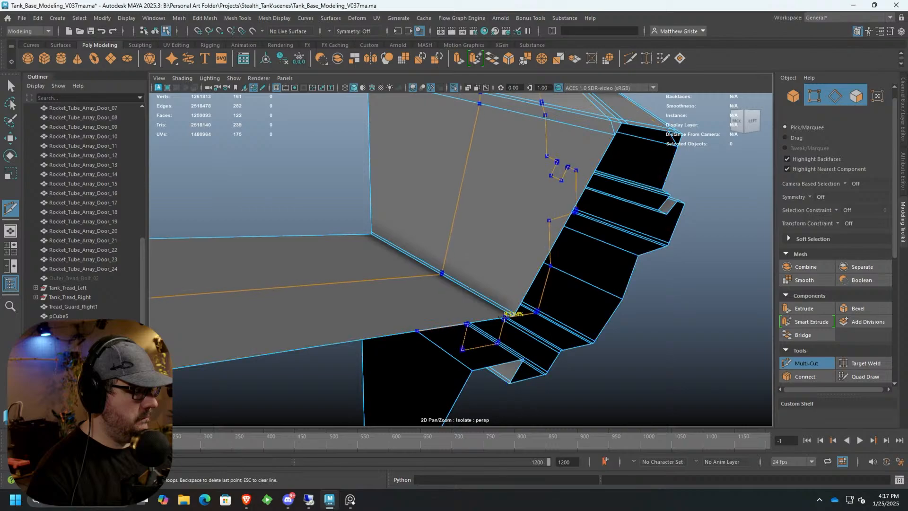
alt+drag(492, 317, 429, 318)
ctrl+click(455, 321)
alt+middle_drag(429, 317, 661, 291)
ctrl+click(450, 297)
Cut support edges across the wedge's outer band below the tooth, parallel to its steps.
alt+middle_drag(714, 215, 532, 268)
alt+drag(532, 268, 566, 255)
ctrl+click(633, 211)
alt+drag(632, 212, 523, 205)
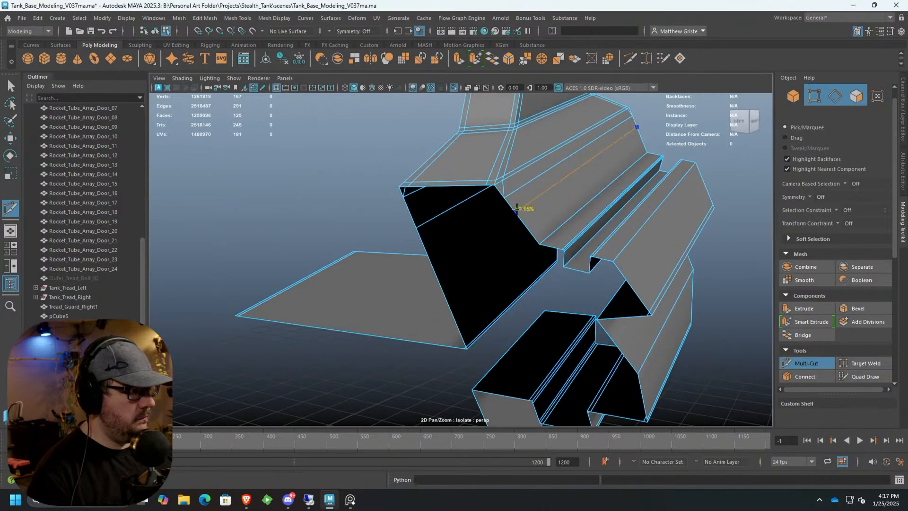
ctrl+click(521, 214)
mouse_move(522, 208)
alt+mouse_down()
mouse_move(566, 235)
mouse_move(512, 230)
mouse_move(543, 230)
mouse_move(505, 213)
alt+mouse_up()
Check the wedge's smoothed preview, return to the unsmoothed display and switch to object mode.
key(q)
key(3)
key(1)
scroll(506, 212, down, 5)
right_drag(514, 207, 549, 183)
scroll(548, 185, down, 3)
alt+drag(544, 208, 517, 214)
alt+middle_drag(517, 213, 488, 196)
scroll(488, 196, up, 1)
Save the scene as a new version named Tank_Base_Modeling_V038ma.ma.
click(20, 18)
click(62, 69)
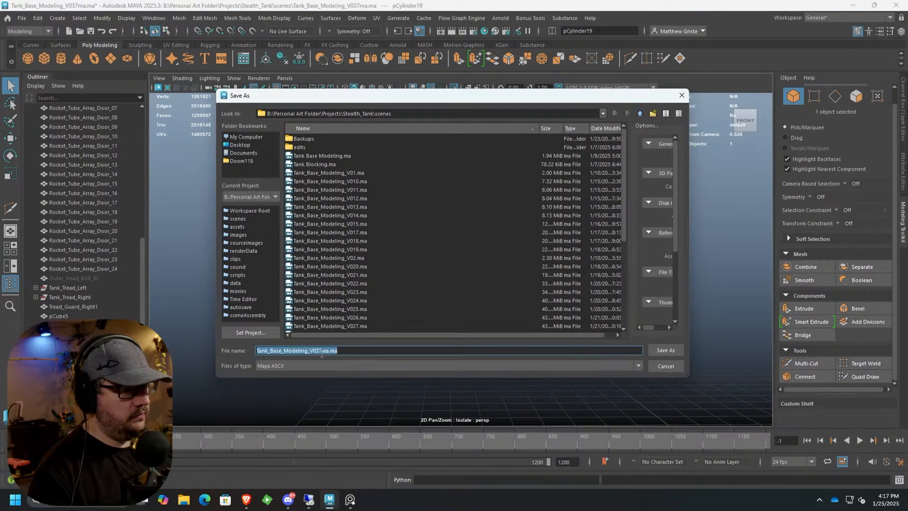
click(321, 352)
key(BackSpace)
text(8)
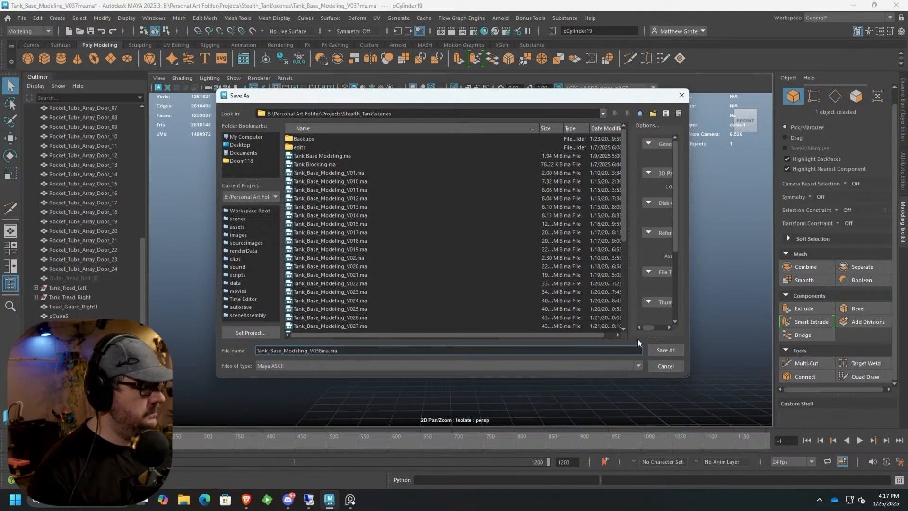
click(648, 348)
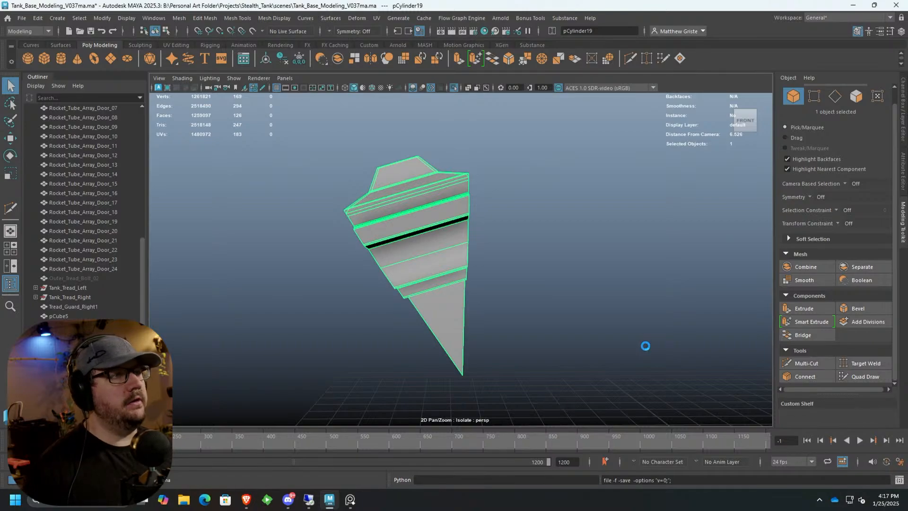
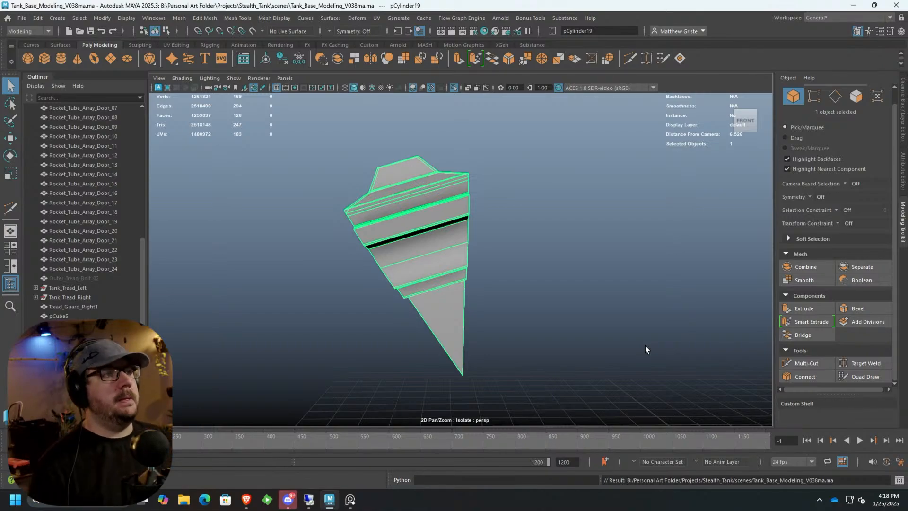
Examine the wedge from the front with the Move tool active to check its pivot at the pointed hub end.
alt+drag(503, 188, 421, 207)
alt+middle_drag(421, 207, 386, 163)
alt+right_drag(385, 163, 406, 189)
key(w)
alt+drag(408, 259, 361, 251)
key(space)
key(space)
scroll(392, 233, up, 3)
scroll(392, 232, down, 5)
key(space)
key(space)
alt+drag(459, 156, 464, 190)
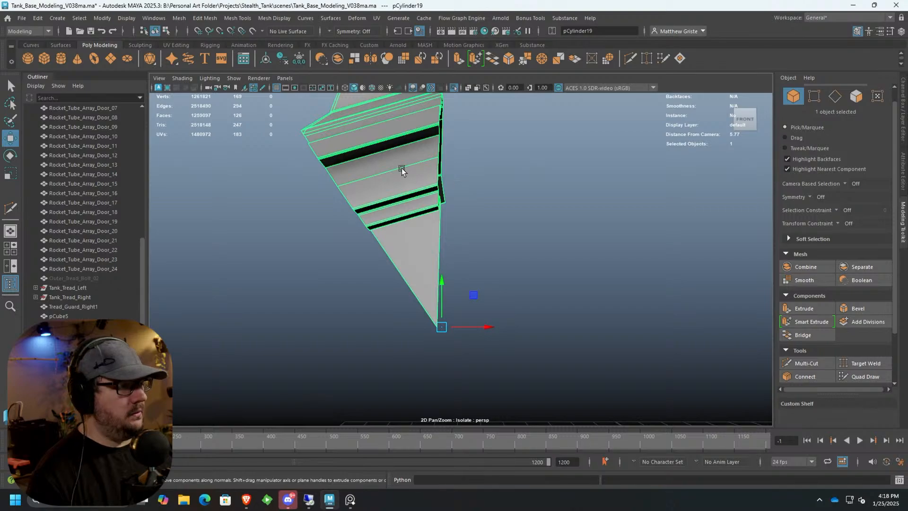
alt+drag(395, 168, 410, 178)
Try rotating a duplicate of the wedge about -35.75° around Z to test the spacing angle, and undo the duplicate.
click(904, 119)
key(ctrl+d)
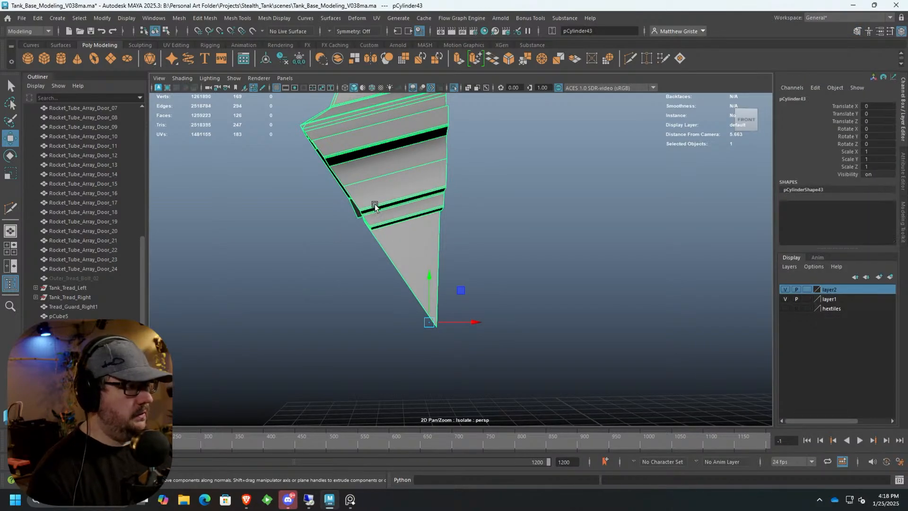
key(e)
drag(450, 283, 494, 285)
key(ctrl+z)
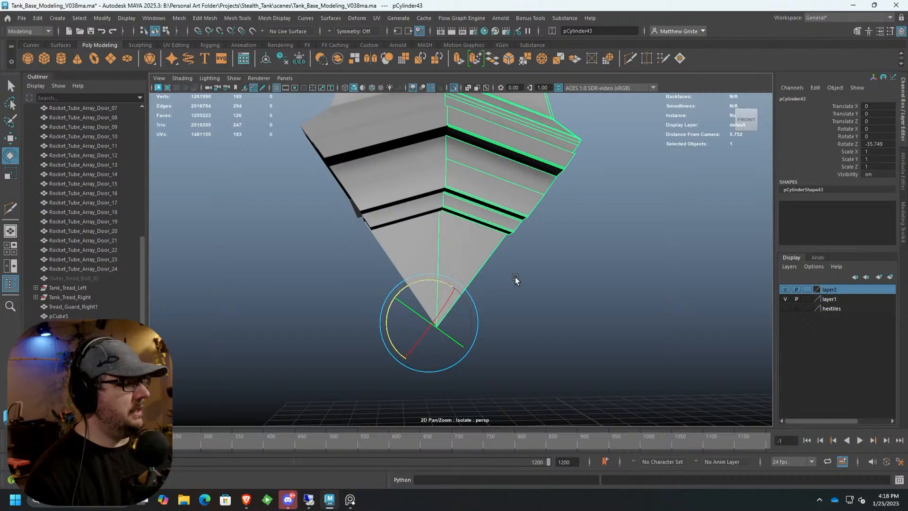
key(ctrl+z)
key(ctrl+z)
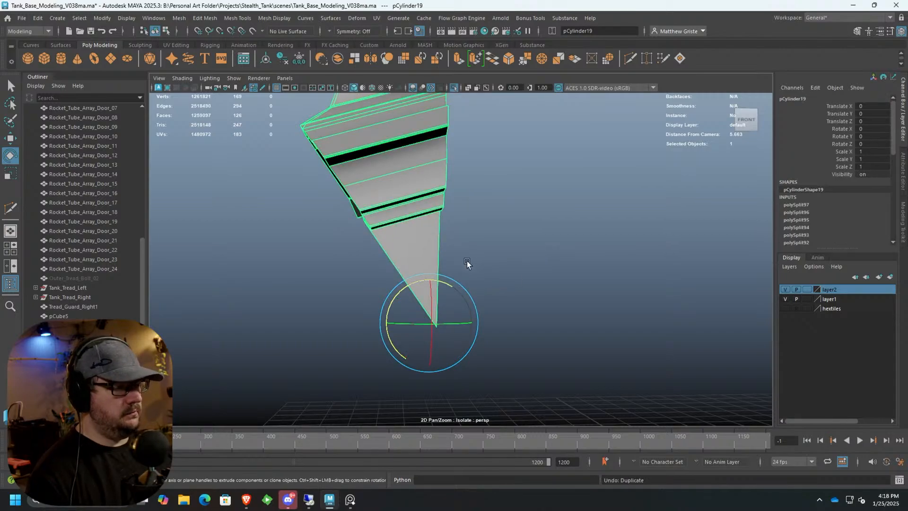
Open the Duplicate Special options for the wedge and reset the settings to their defaults.
alt+drag(372, 233, 334, 257)
click(38, 18)
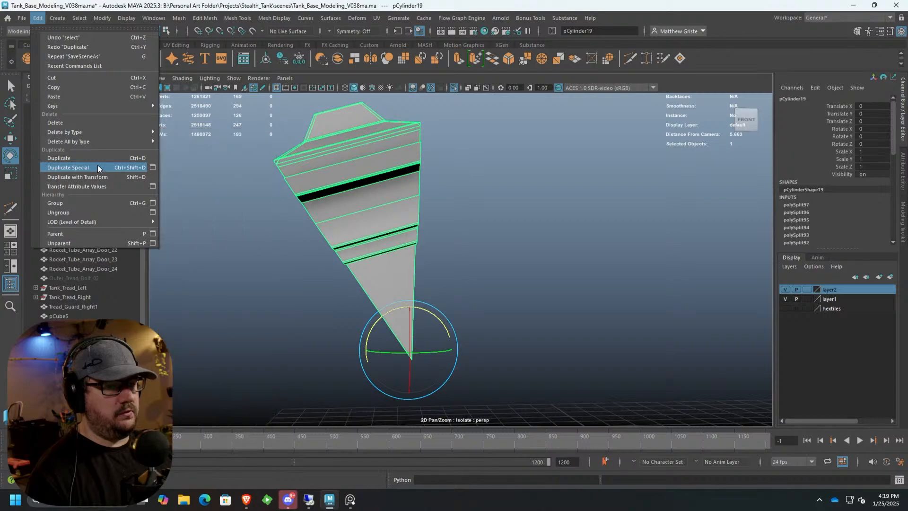
click(153, 167)
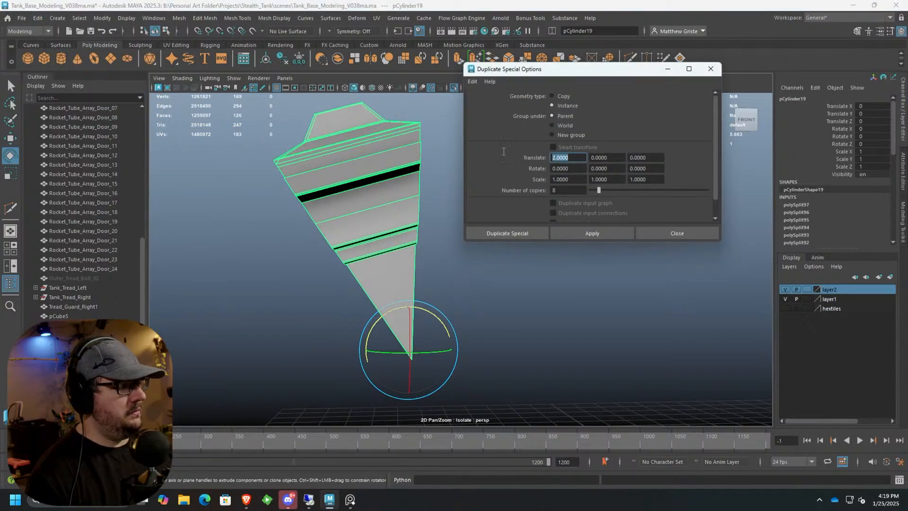
click(472, 81)
click(486, 98)
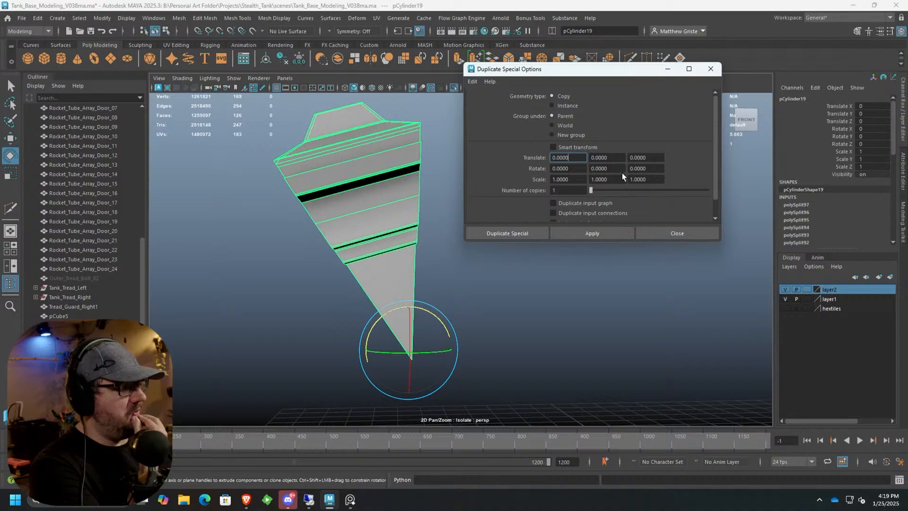
Try making 11 copies of the wedge rotated -35° around X, and undo the duplication.
double_click(568, 168)
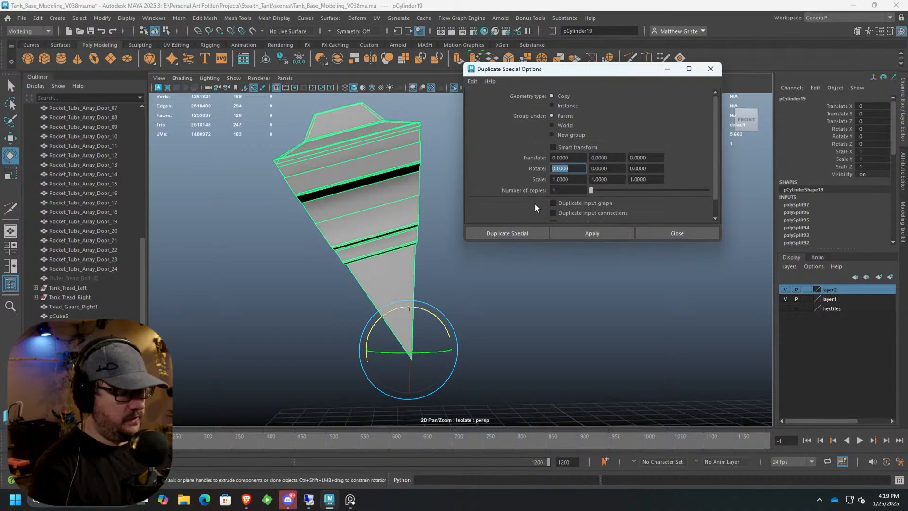
text(-35)
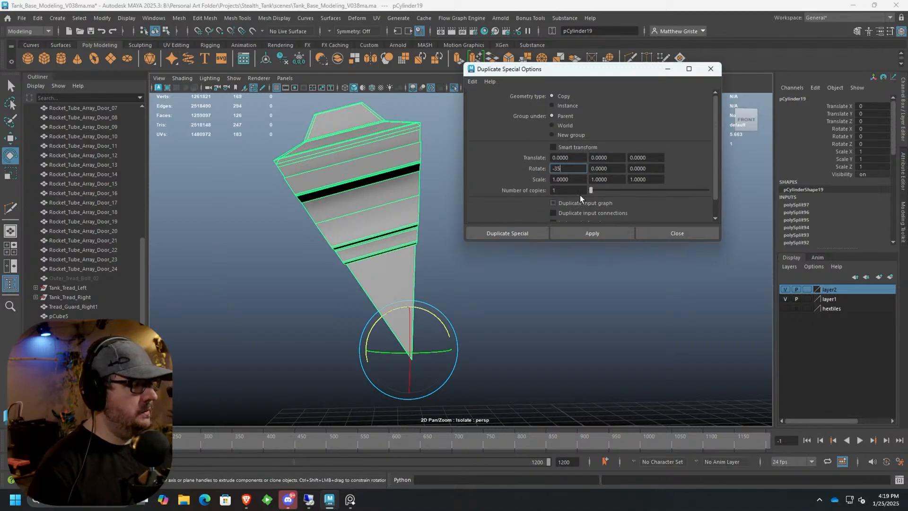
double_click(559, 191)
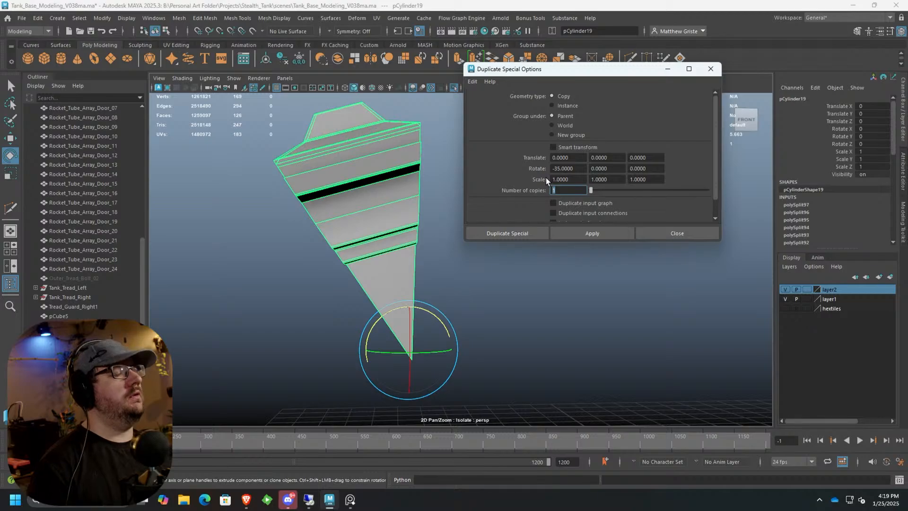
text(11)
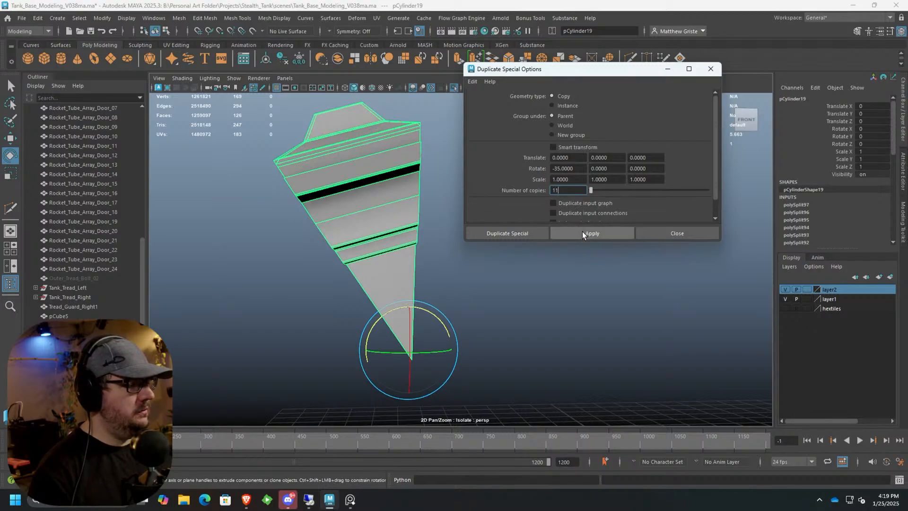
click(582, 232)
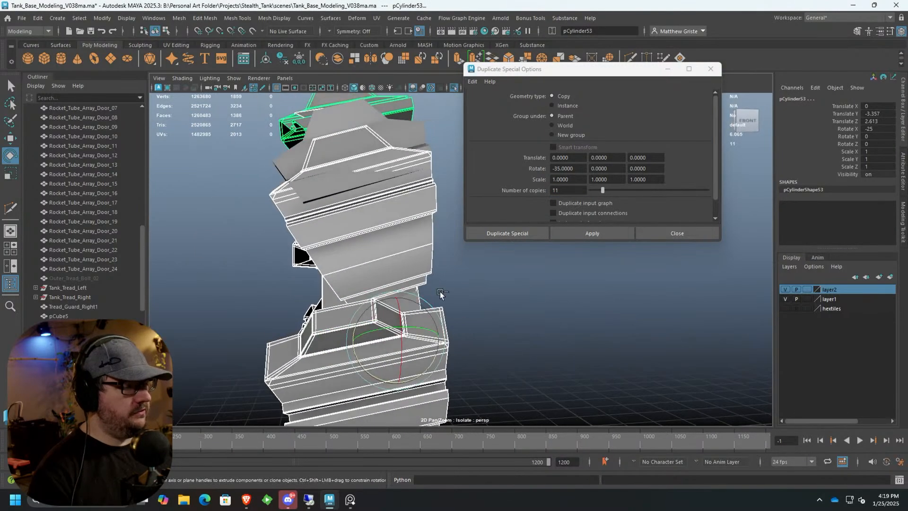
key(ctrl+z)
Try making 11 copies of the wedge rotated -35° around Y with X at 0, and undo the duplication.
click(581, 169)
text(0)
key(Tab)
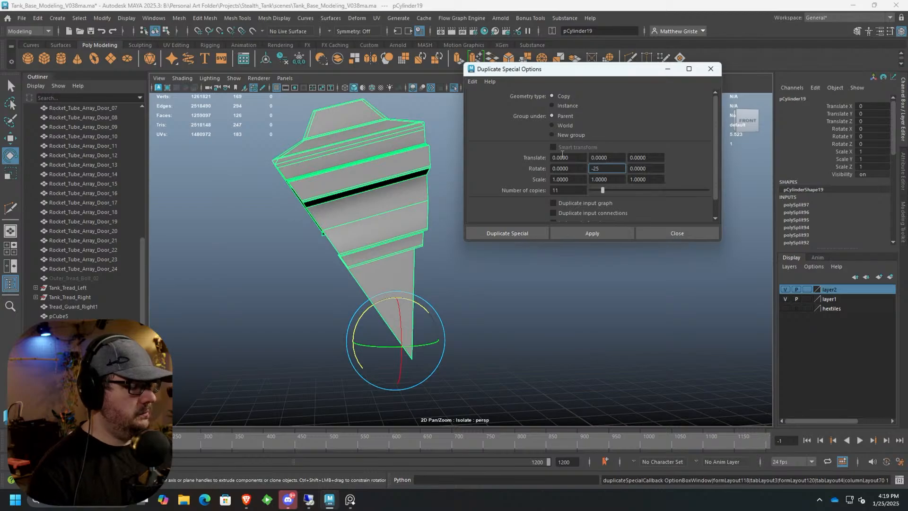
click(583, 237)
alt+drag(264, 274, 286, 289)
key(ctrl+z)
key(ctrl+z)
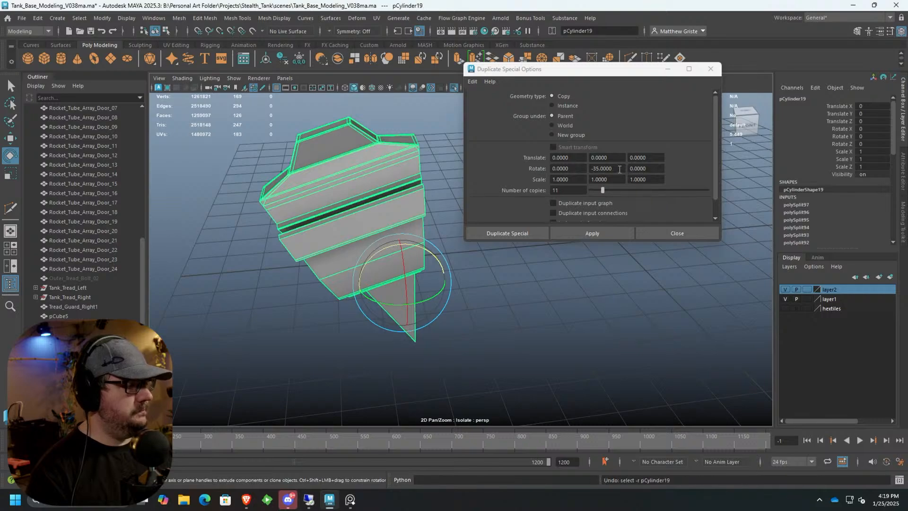
Set the duplicate rotation to 0 on Y and -35 on Z.
double_click(605, 168)
key(Tab)
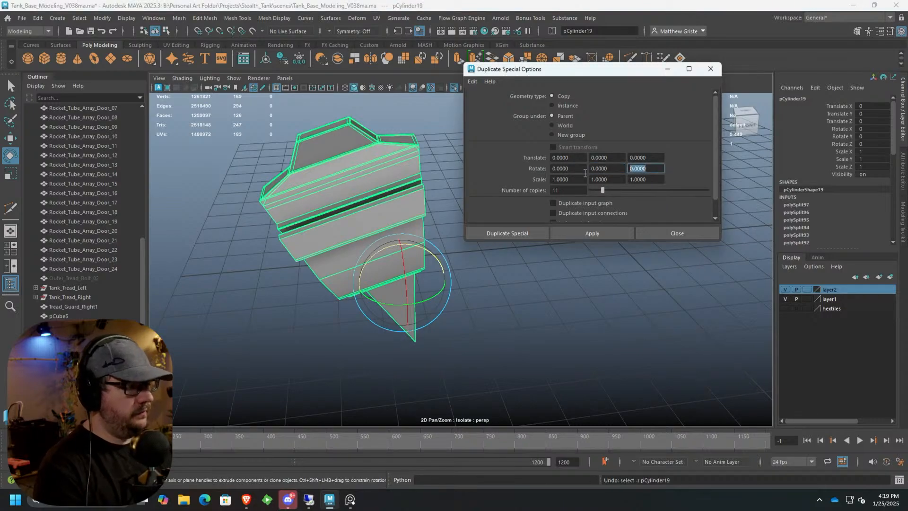
text(-35)
key(Return)
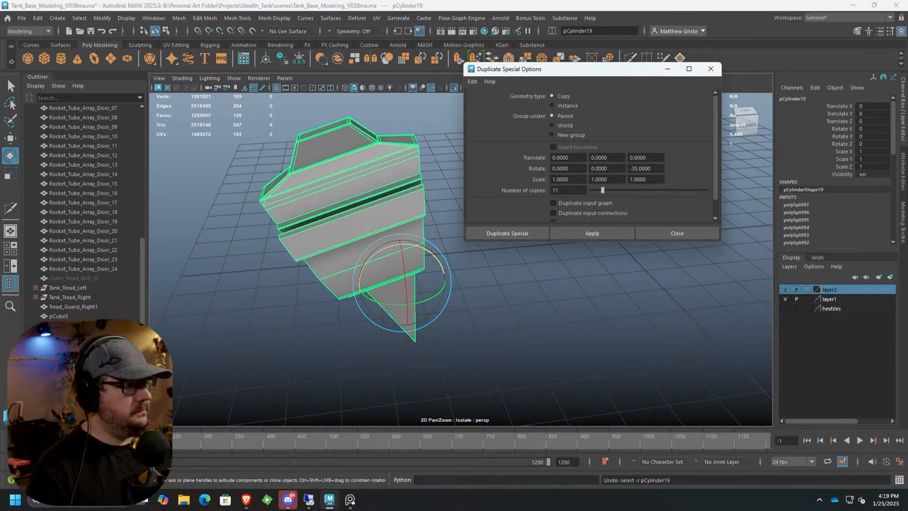
Try making 11 copies of the wedge around Z, and undo the duplication.
click(615, 233)
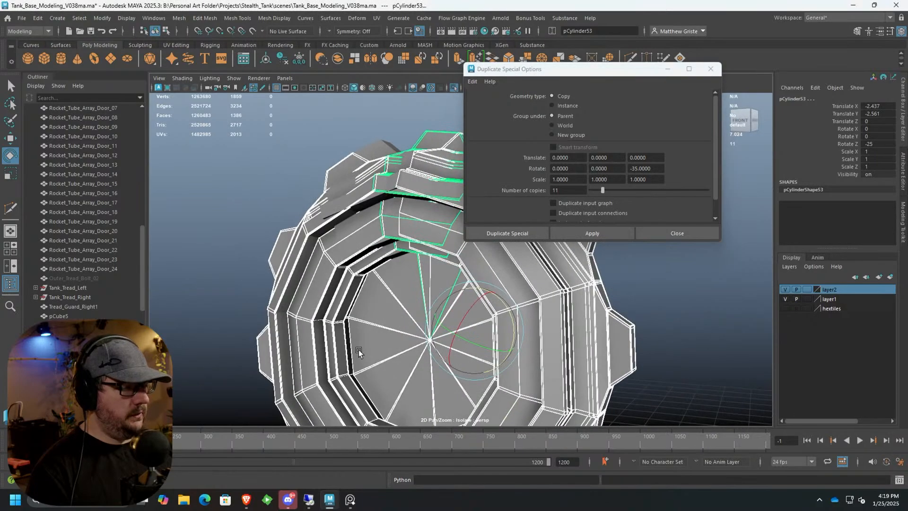
alt+drag(434, 325, 596, 190)
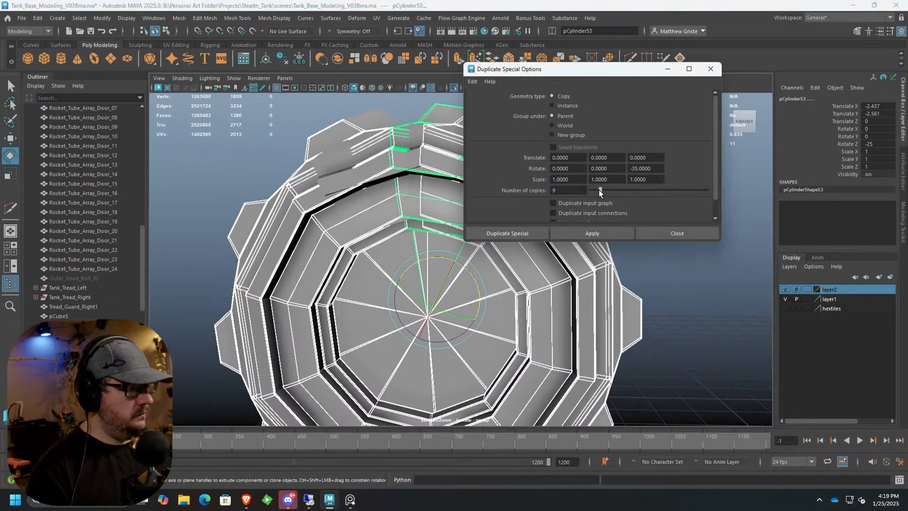
key(ctrl+z)
key(ctrl+z)
key(ctrl+z)
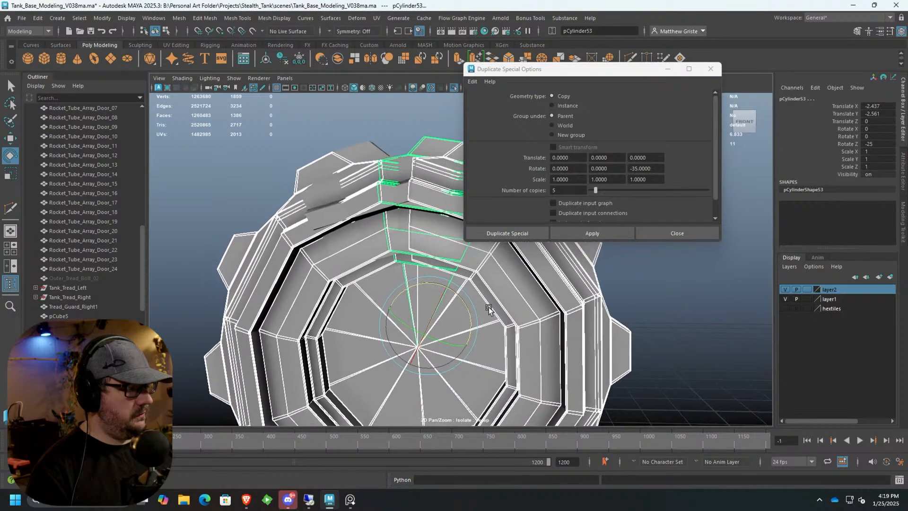
Try making only 5 copies of the wedge around Z to inspect the spacing, and undo the duplication.
drag(594, 190, 595, 191)
click(575, 233)
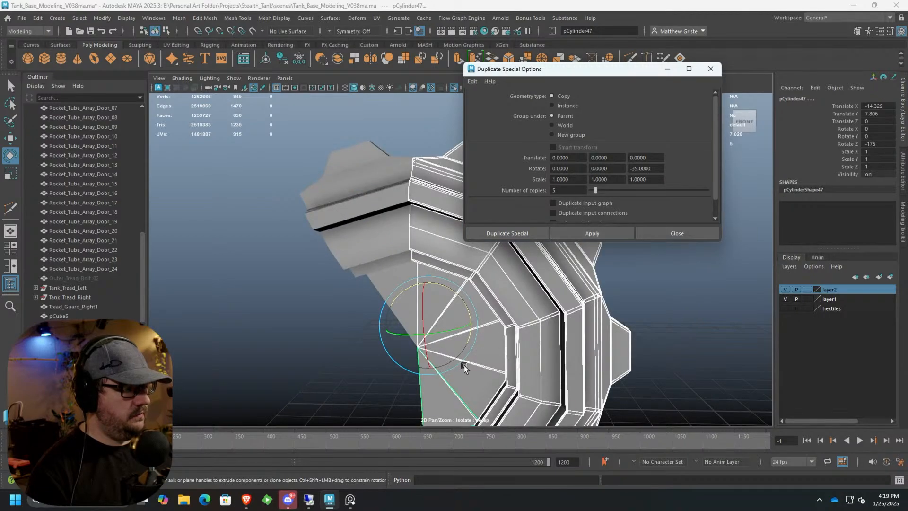
alt+drag(529, 368, 430, 320)
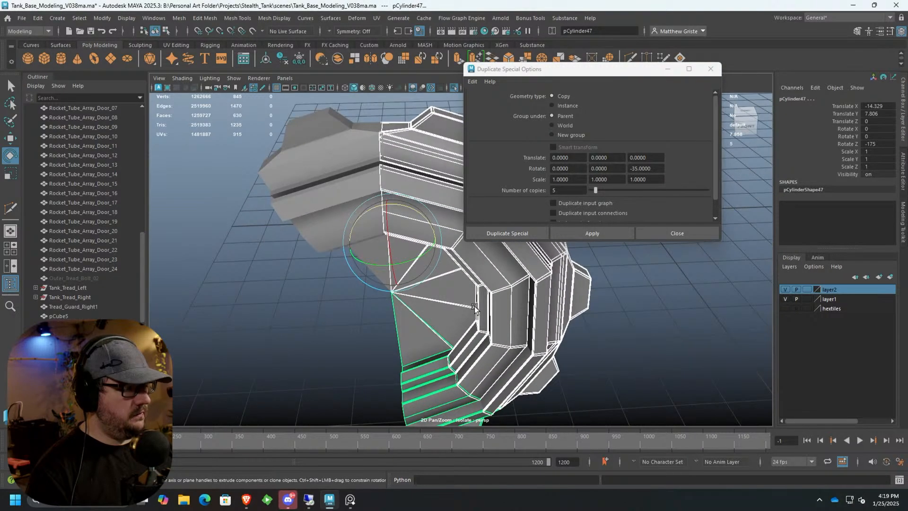
alt+middle_drag(548, 299, 552, 302)
key(ctrl+z)
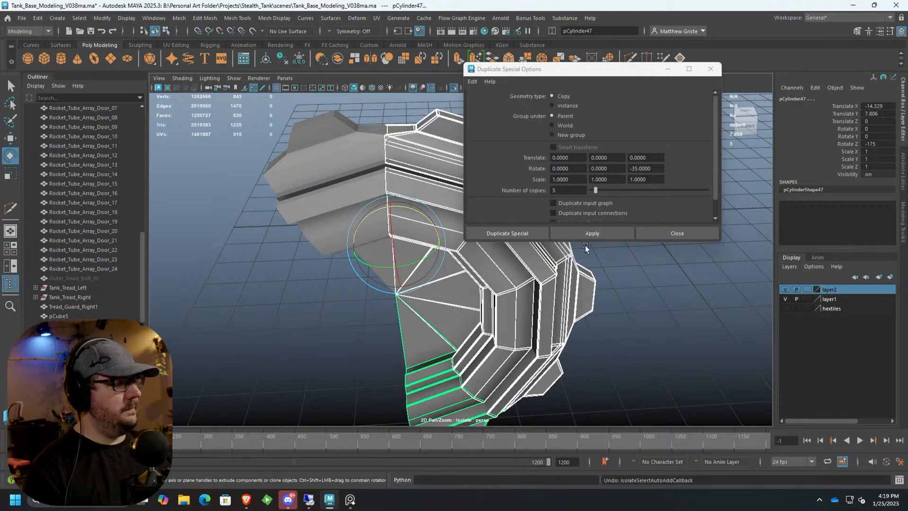
key(ctrl+z)
Try making 10 copies of the wedge rotated -35° around Z, and undo the duplication.
drag(598, 191, 602, 191)
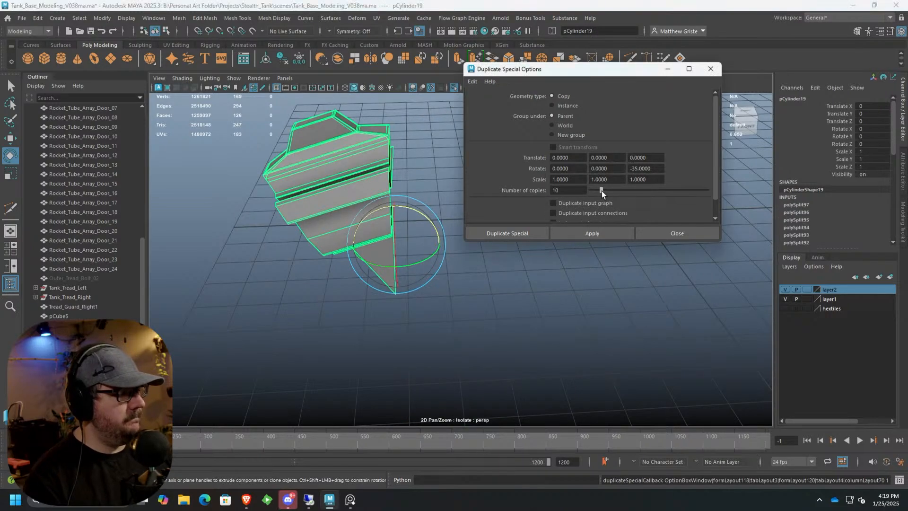
click(587, 229)
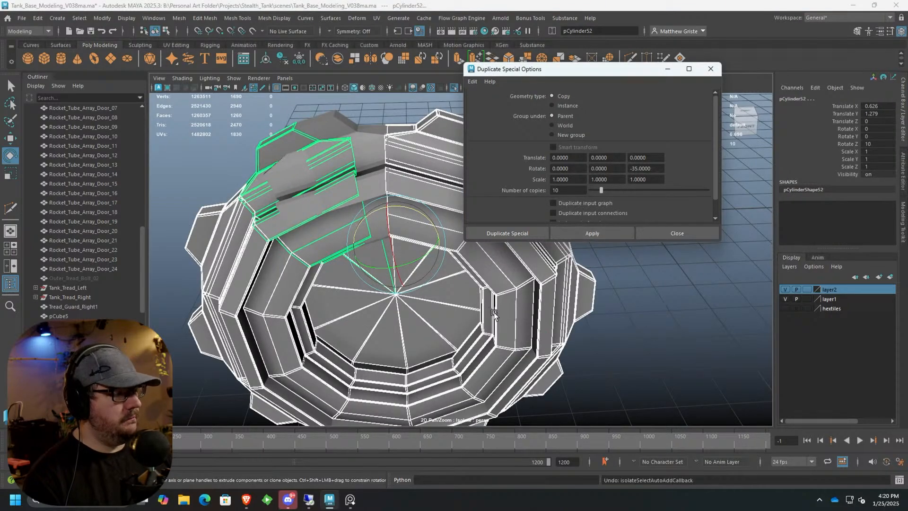
key(ctrl+z)
Try making 8 copies of the wedge with the same Z rotation, and undo the duplication.
drag(601, 191, 598, 189)
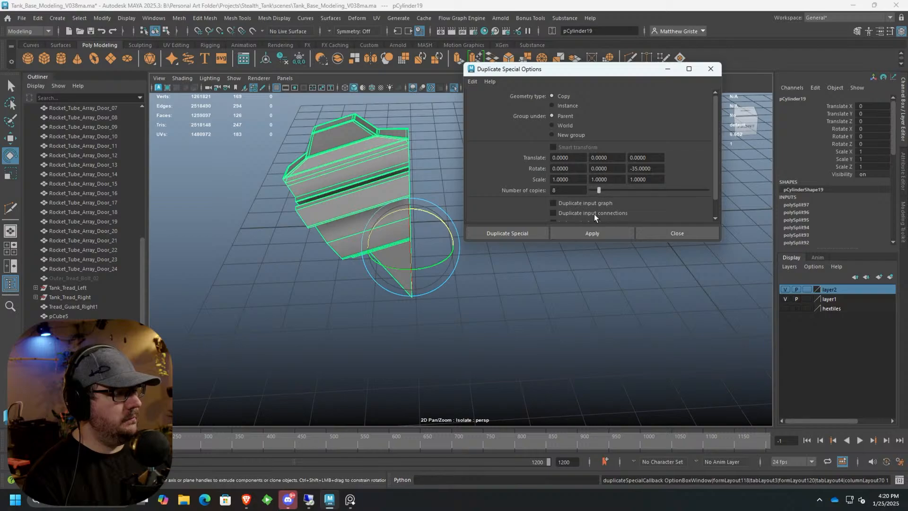
click(591, 236)
alt+drag(433, 307, 459, 289)
key(ctrl+z)
alt+middle_drag(484, 336, 464, 344)
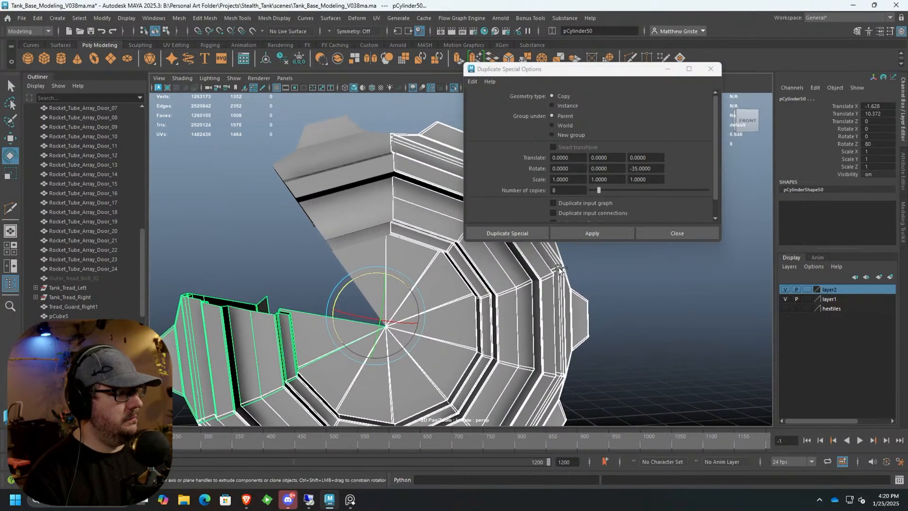
key(ctrl+z)
Set the number of copies to 9, try the duplication at -35° around Z, and undo it.
click(536, 195)
text(9)
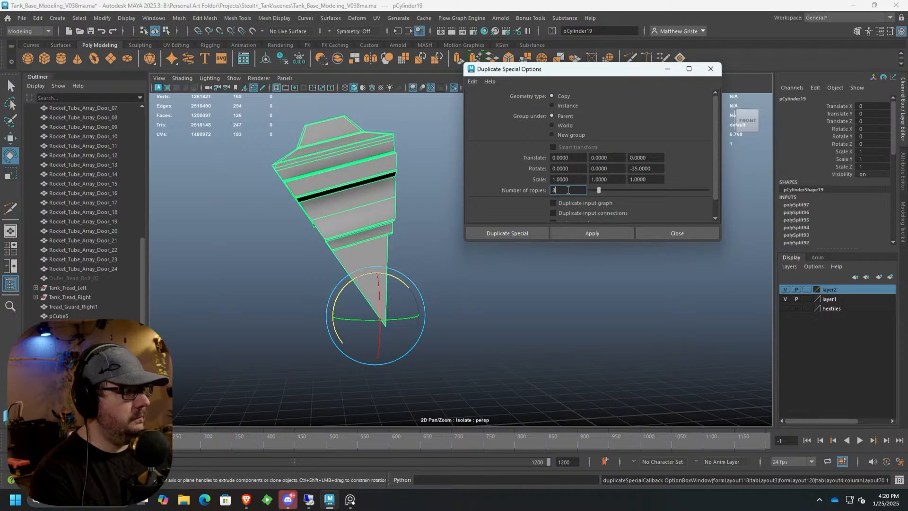
click(582, 233)
mouse_move(459, 313)
alt+mouse_down()
mouse_move(441, 328)
mouse_move(459, 325)
alt+mouse_up()
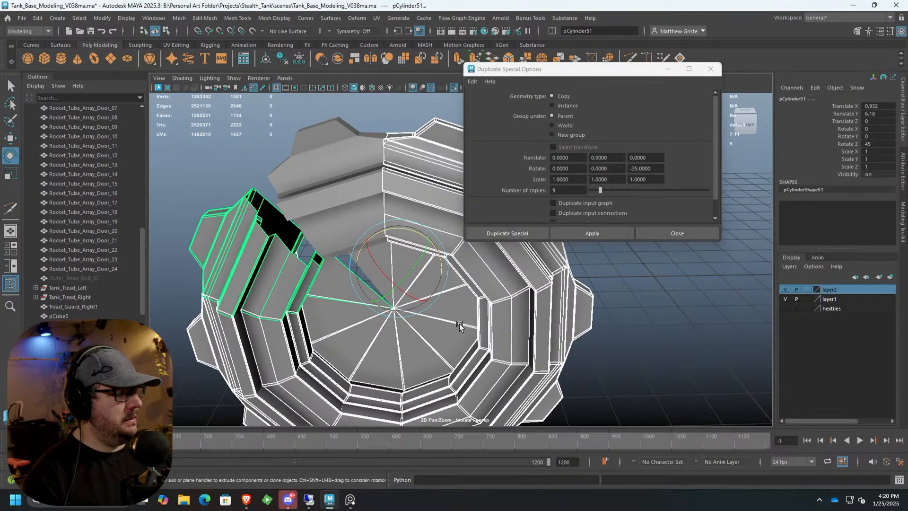
key(ctrl+z)
key(ctrl+z)
key(ctrl+z)
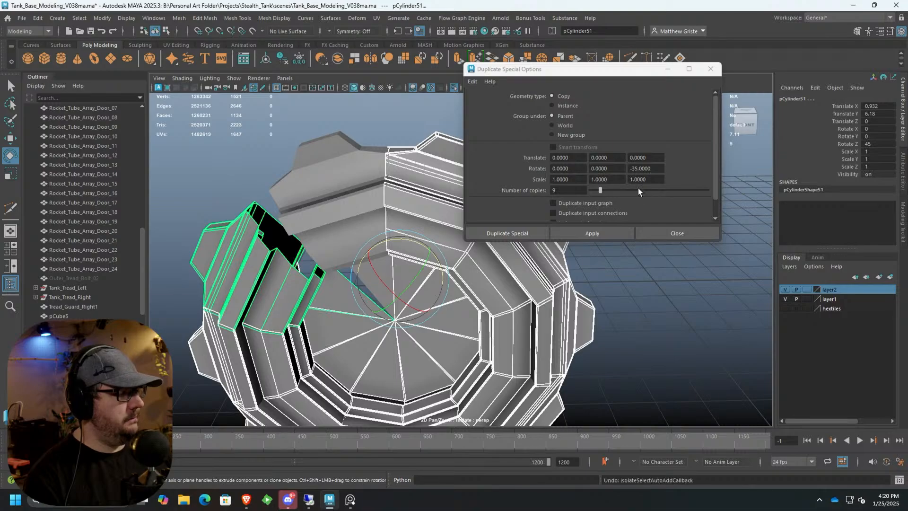
Set the Z rotation to -36, make 9 copies of the wedge, and close the duplicate options.
click(641, 169)
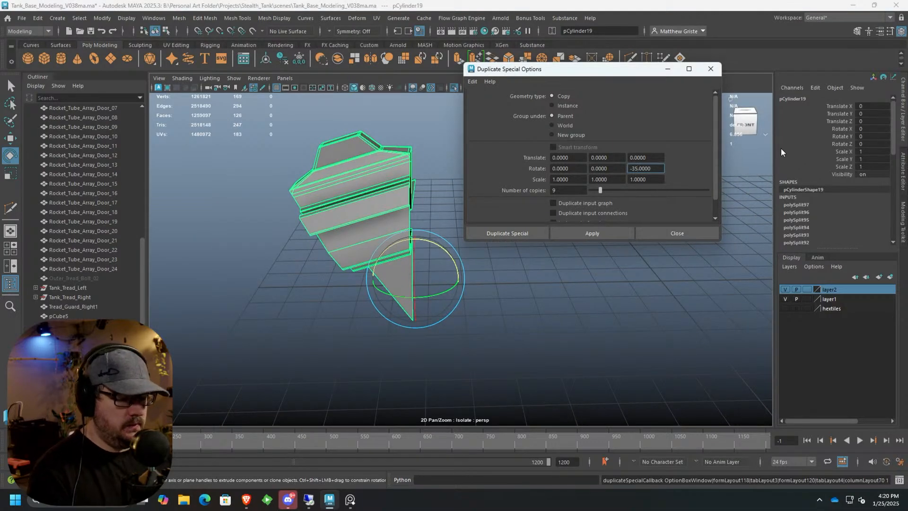
click(592, 233)
key(f)
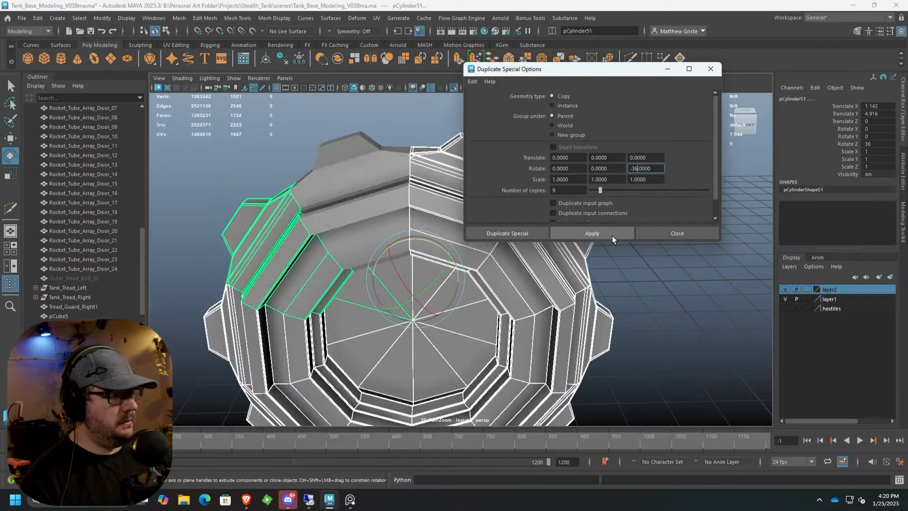
mouse_move(399, 264)
alt+mouse_down()
mouse_move(411, 263)
mouse_move(402, 250)
alt+mouse_up()
scroll(365, 186, up, 4)
alt+drag(365, 187, 312, 254)
scroll(312, 255, down, 5)
click(682, 232)
Select all the wedge pieces of the wheel and combine them into one mesh.
click(650, 275)
scroll(651, 274, down, 5)
alt+drag(650, 274, 267, 174)
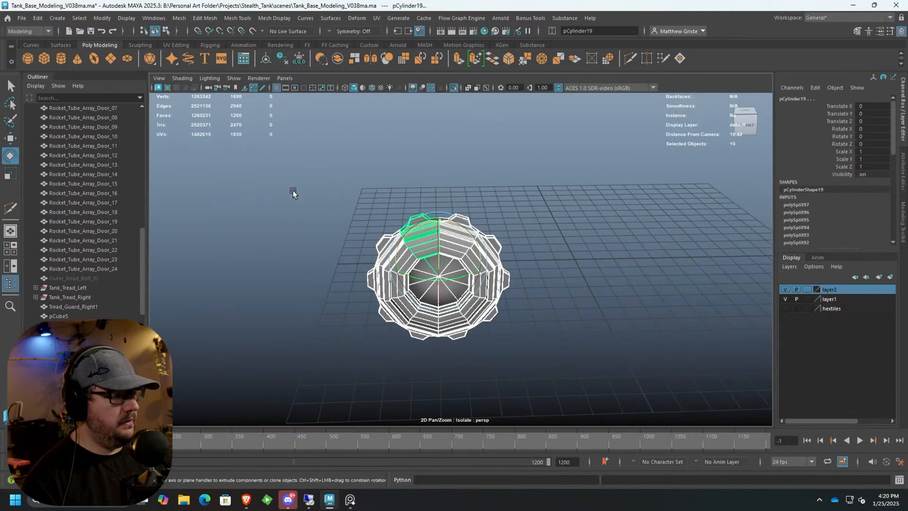
click(179, 18)
click(209, 54)
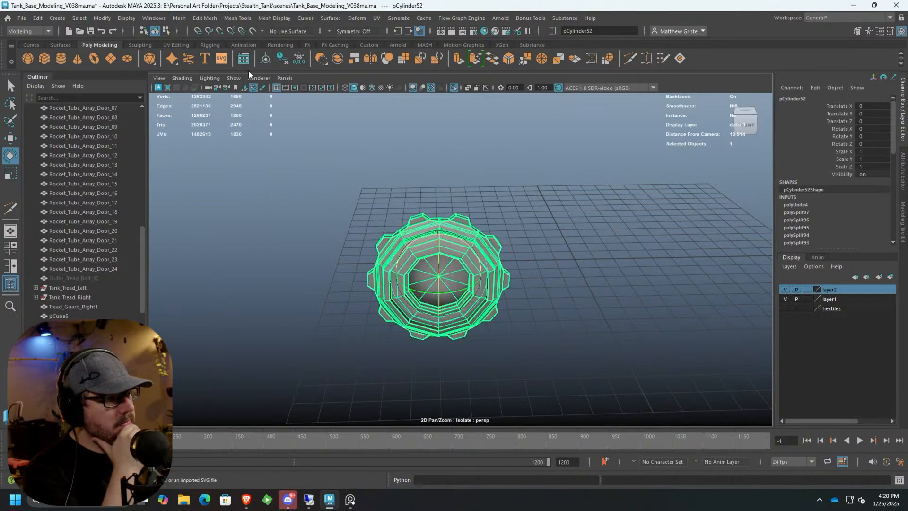
Merge all vertices of the combined wheel so the wedge seams are welded.
click(521, 63)
key(ctrl+z)
right_drag(446, 218, 393, 200)
drag(341, 187, 601, 394)
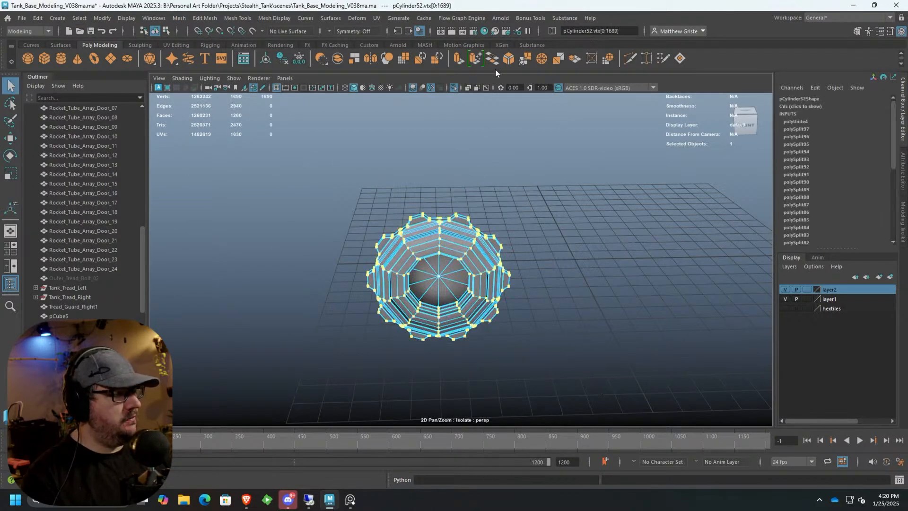
click(523, 60)
Preview the merged wheel smoothed in object mode and examine the wedge seams for shading problems.
scroll(533, 272, up, 7)
alt+drag(518, 269, 487, 180)
right_drag(487, 181, 566, 148)
click(566, 149)
scroll(555, 166, down, 5)
alt+drag(555, 166, 421, 186)
click(421, 187)
scroll(462, 251, up, 10)
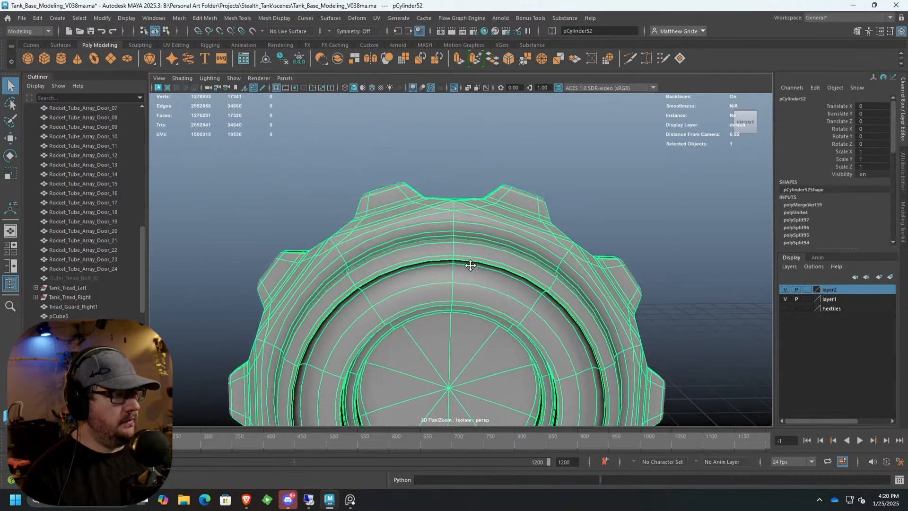
key(1)
Delete the short edge at every wedge seam near the outer rim, between neighbouring teeth, all around the wheel.
scroll(494, 249, down, 4)
alt+drag(497, 251, 457, 245)
scroll(456, 245, up, 4)
right_click(415, 210)
right_drag(414, 210, 414, 185)
click(424, 212)
scroll(486, 249, down, 4)
alt+drag(487, 249, 474, 238)
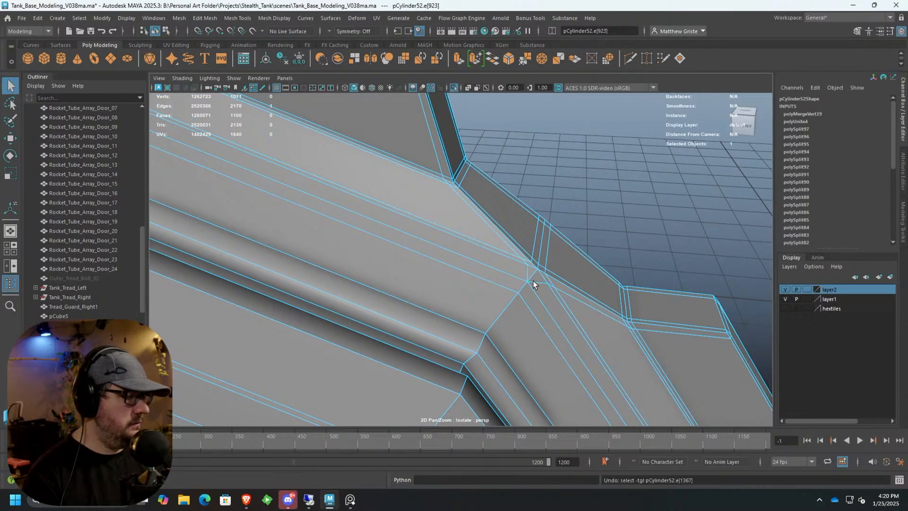
shift+click(535, 284)
alt+middle_drag(585, 333, 401, 168)
alt+drag(401, 169, 489, 239)
shift+click(483, 248)
scroll(487, 293, down, 1)
scroll(486, 295, down, 5)
scroll(421, 194, up, 3)
click(434, 177)
alt+drag(383, 341, 310, 319)
shift+click(300, 319)
key(ctrl+z)
shift+click(299, 317)
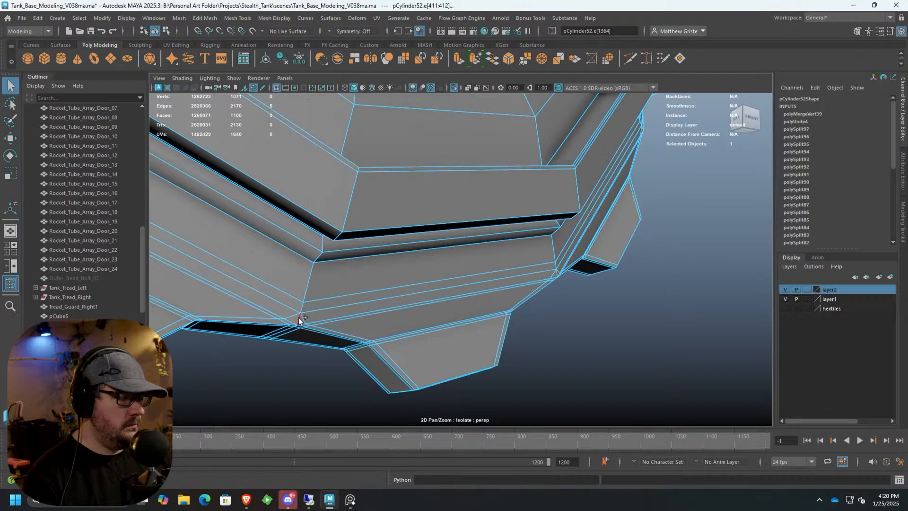
scroll(299, 316, down, 5)
alt+middle_drag(299, 316, 533, 441)
scroll(492, 340, up, 5)
alt+middle_drag(492, 340, 402, 310)
shift+click(379, 239)
scroll(378, 240, down, 5)
scroll(402, 310, up, 6)
alt+middle_drag(326, 198, 375, 268)
alt+drag(375, 269, 251, 296)
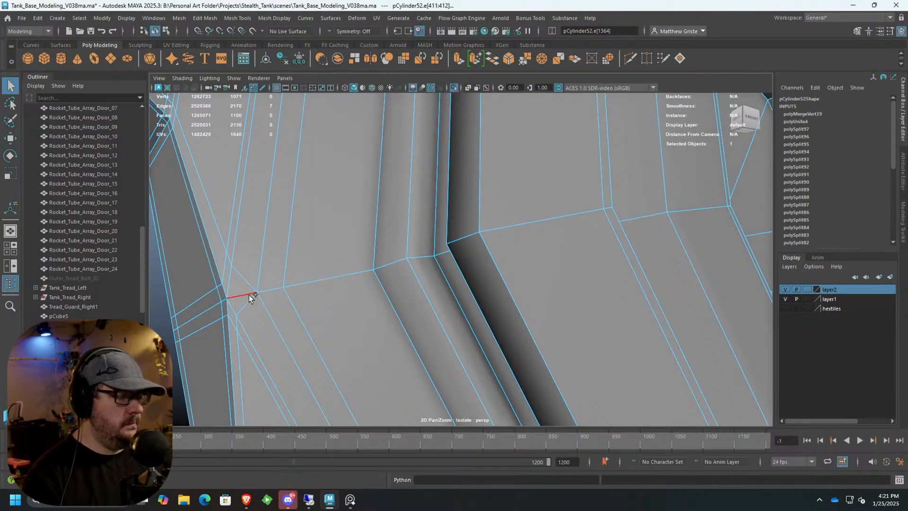
shift+click(248, 294)
scroll(285, 283, down, 5)
alt+middle_drag(286, 283, 424, 313)
scroll(388, 338, up, 5)
alt+middle_drag(387, 338, 408, 289)
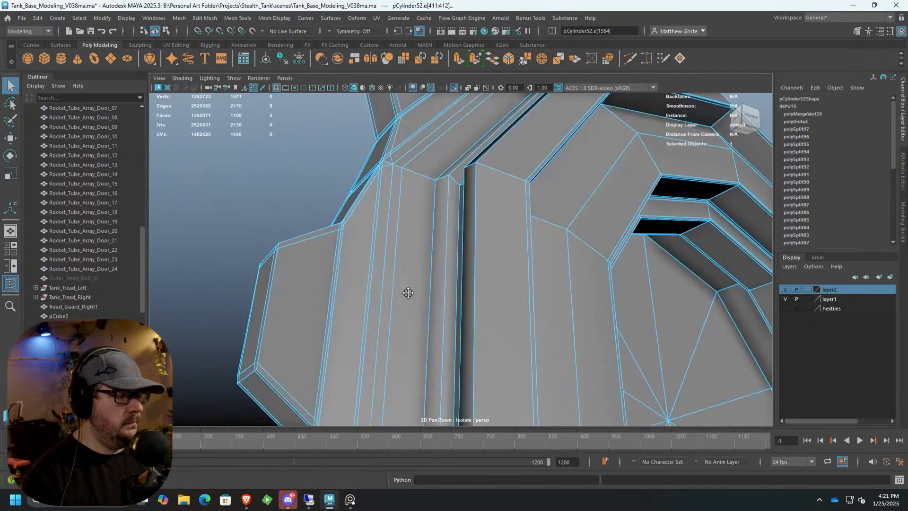
alt+drag(408, 290, 371, 234)
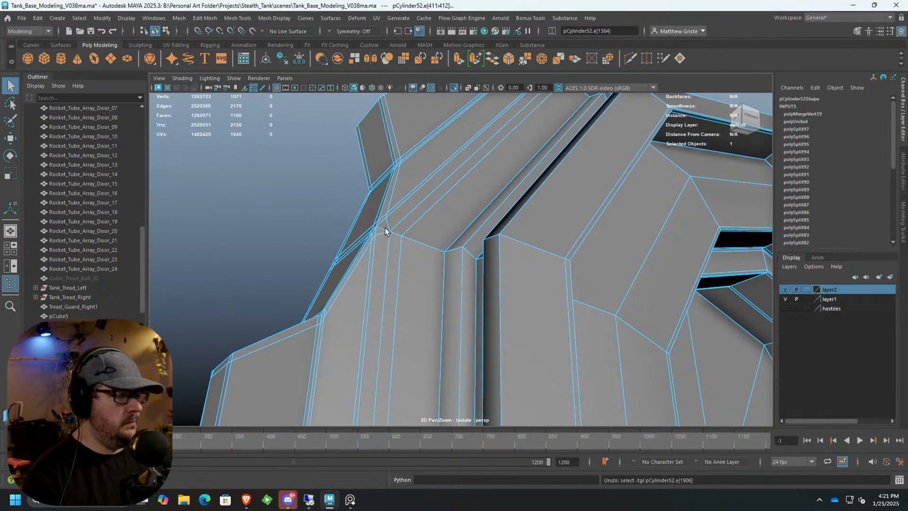
shift+click(384, 228)
scroll(456, 245, down, 5)
alt+drag(456, 245, 405, 374)
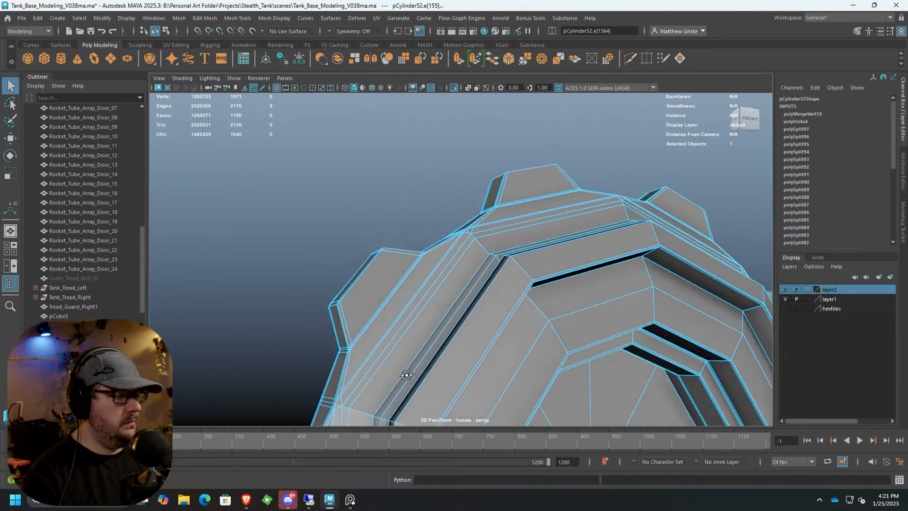
alt+middle_drag(405, 373, 477, 229)
scroll(478, 223, up, 6)
key(Delete)
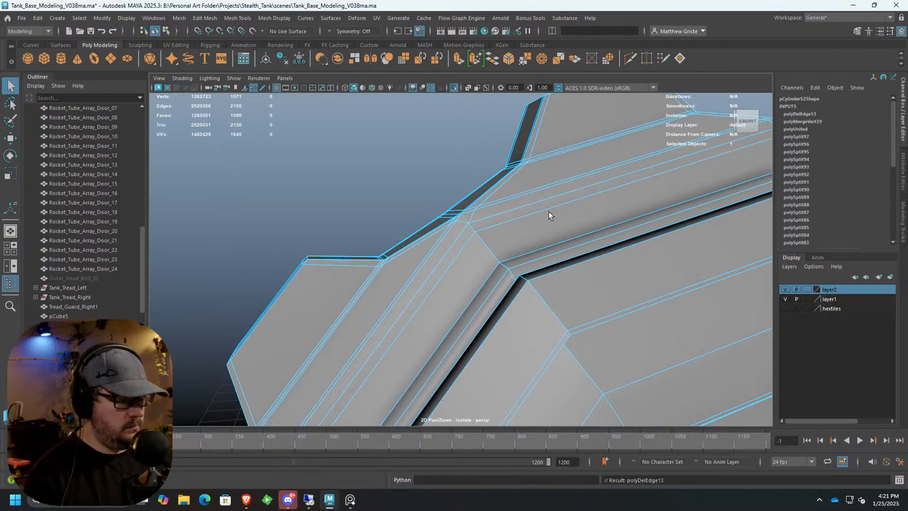
Return to object mode and examine the smoothed wheel's rim, teeth and recessed rings.
scroll(548, 212, down, 3)
right_drag(549, 211, 595, 197)
click(380, 193)
scroll(380, 192, down, 4)
alt+drag(380, 193, 352, 213)
scroll(352, 213, down, 3)
alt+middle_drag(362, 253, 379, 242)
alt+drag(379, 242, 243, 162)
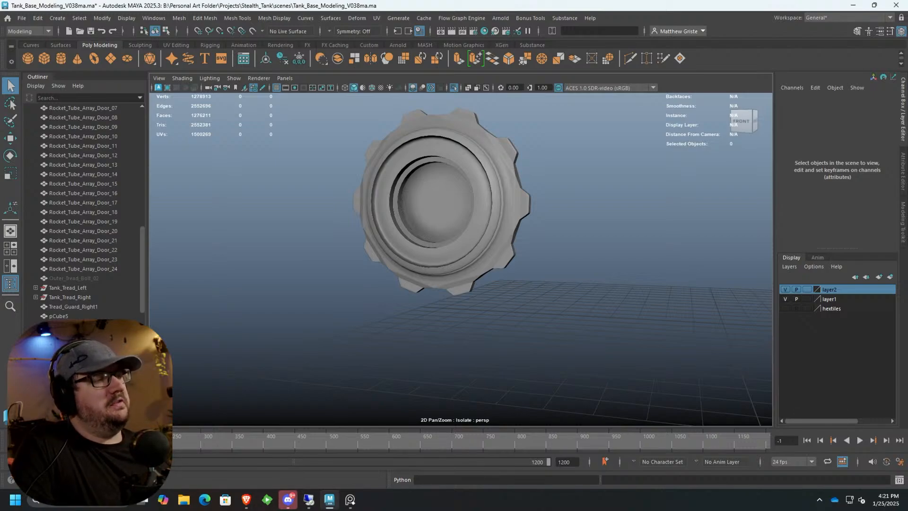
scroll(634, 109, up, 2)
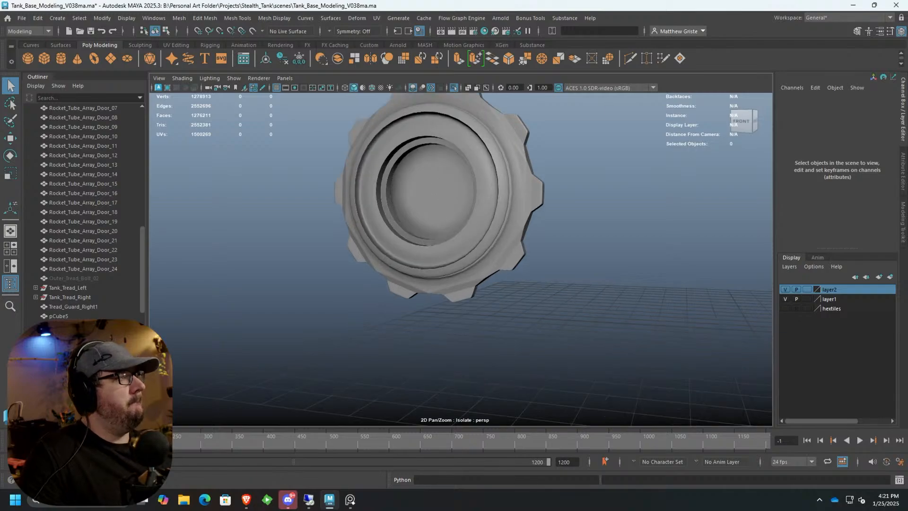
scroll(541, 98, up, 3)
scroll(539, 100, down, 8)
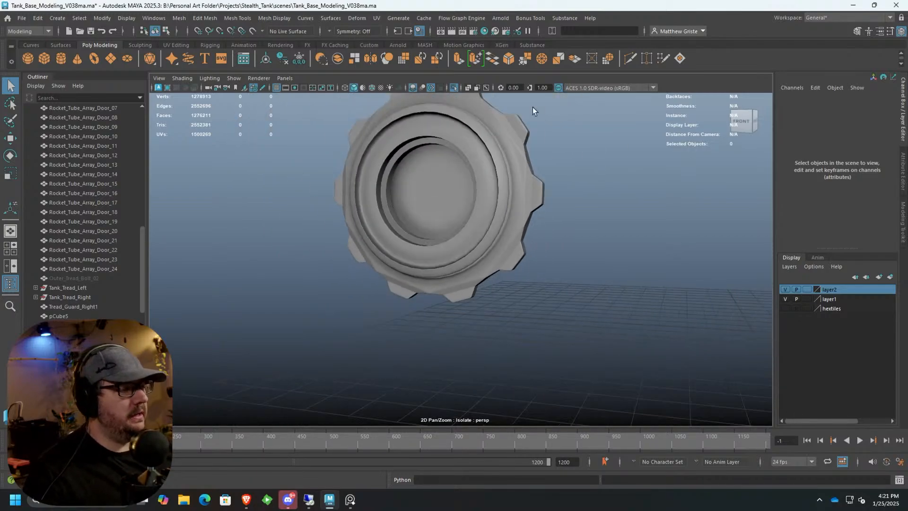
Insert supporting edge loops around the ridge on the tooth side of the wheel's groove.
alt+drag(506, 229, 493, 198)
click(494, 196)
alt+middle_drag(493, 196, 398, 264)
scroll(399, 264, up, 3)
alt+drag(398, 263, 395, 258)
alt+middle_drag(395, 258, 474, 237)
scroll(474, 236, up, 4)
key(1)
alt+drag(452, 140, 453, 251)
scroll(452, 251, up, 3)
click(242, 18)
click(265, 83)
click(402, 136)
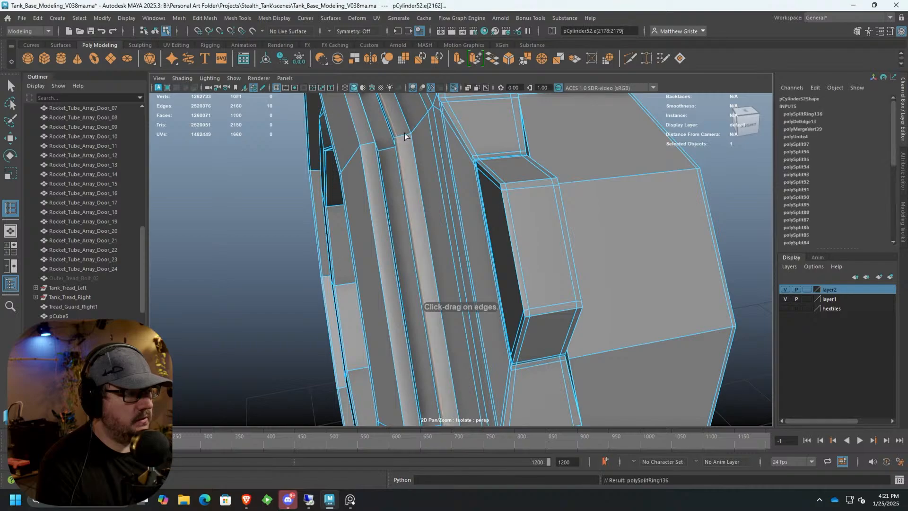
click(408, 132)
alt+drag(407, 132, 401, 186)
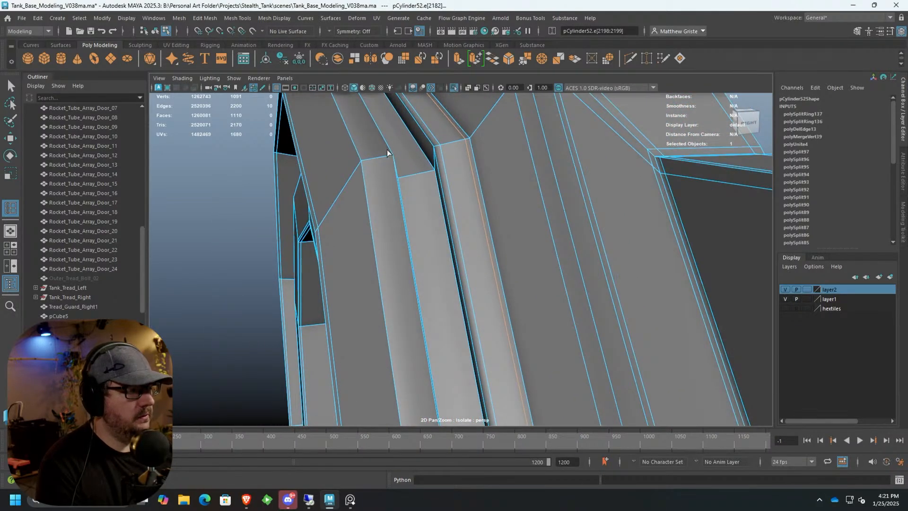
Insert supporting edge loops around the front ridge and along the walls of the adjacent groove.
click(388, 154)
click(364, 157)
click(357, 163)
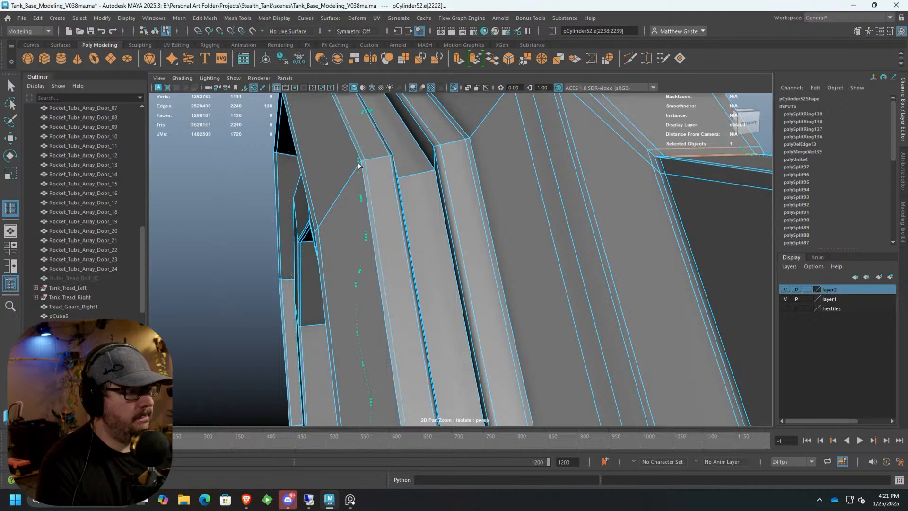
click(358, 162)
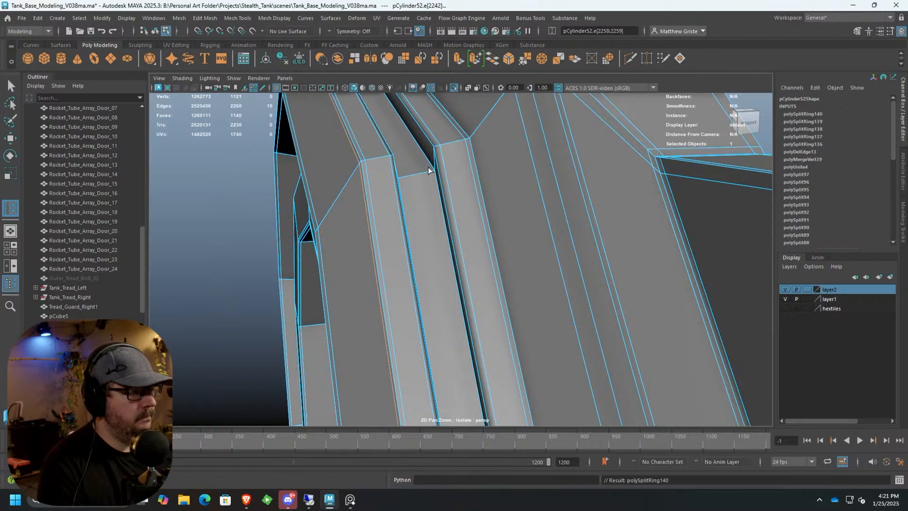
click(434, 160)
click(434, 149)
Undo the misplaced edge loops, add support loops around the remaining ring edges, and return to object mode.
alt+drag(434, 148, 348, 153)
drag(298, 159, 441, 185)
key(ctrl+z)
key(ctrl+z)
click(311, 179)
click(447, 187)
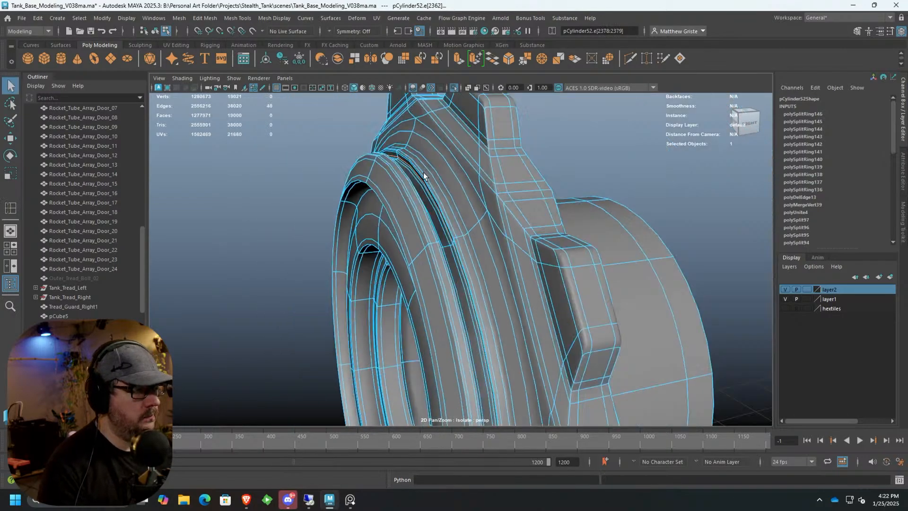
alt+drag(424, 172, 528, 197)
right_drag(529, 198, 593, 136)
alt+drag(575, 157, 427, 204)
Mirror the wheel about its bounding box along the Z axis in the negative direction, merging the border.
scroll(431, 206, up, 3)
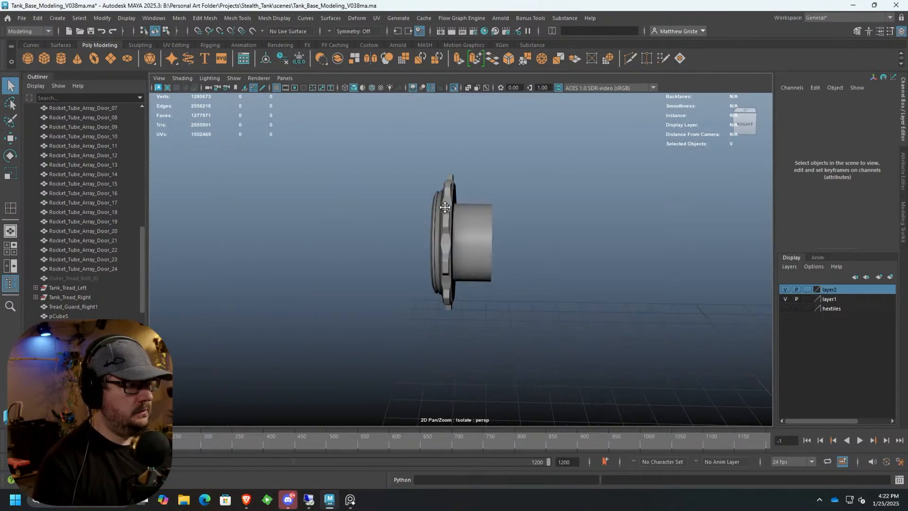
click(441, 208)
click(177, 20)
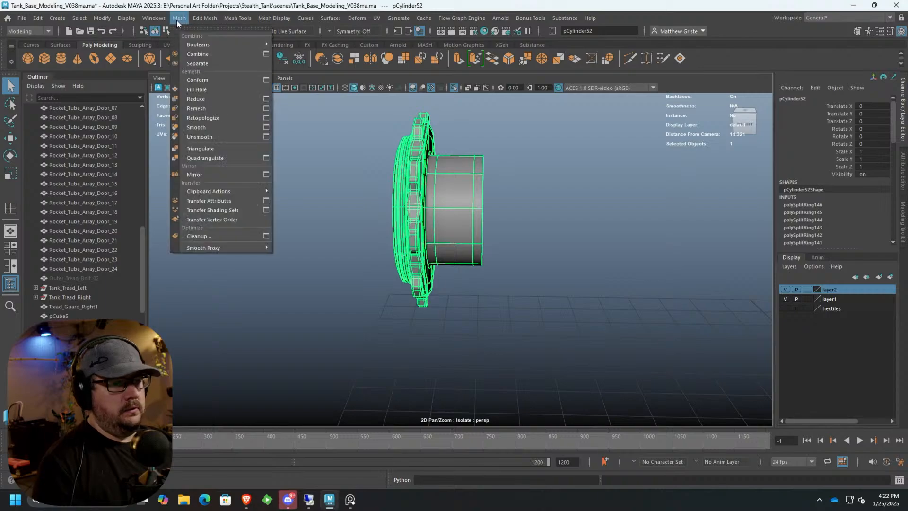
click(216, 166)
click(626, 265)
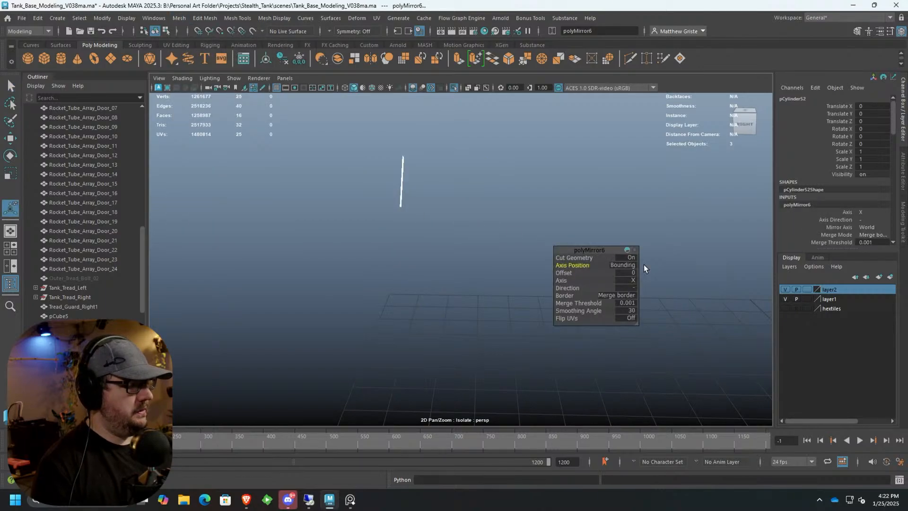
click(643, 265)
click(632, 286)
click(660, 292)
click(631, 280)
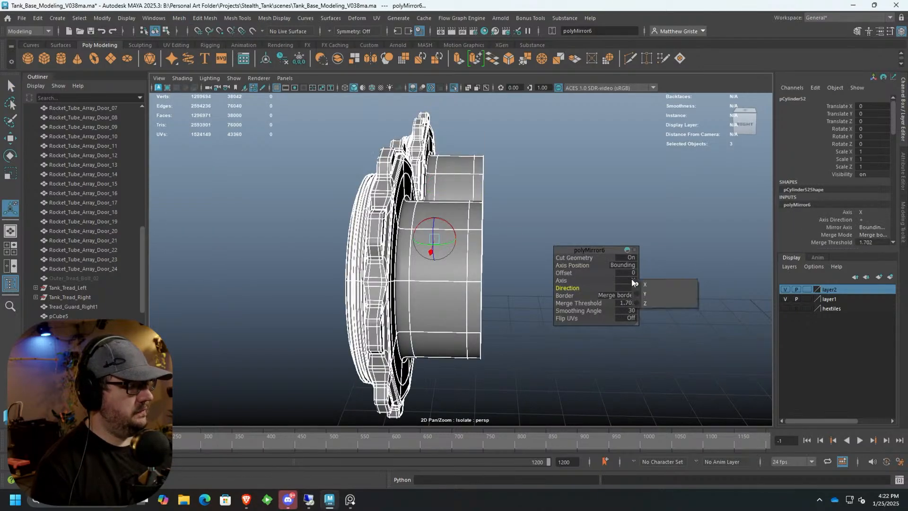
click(655, 305)
click(633, 287)
click(674, 300)
right_drag(493, 188, 526, 174)
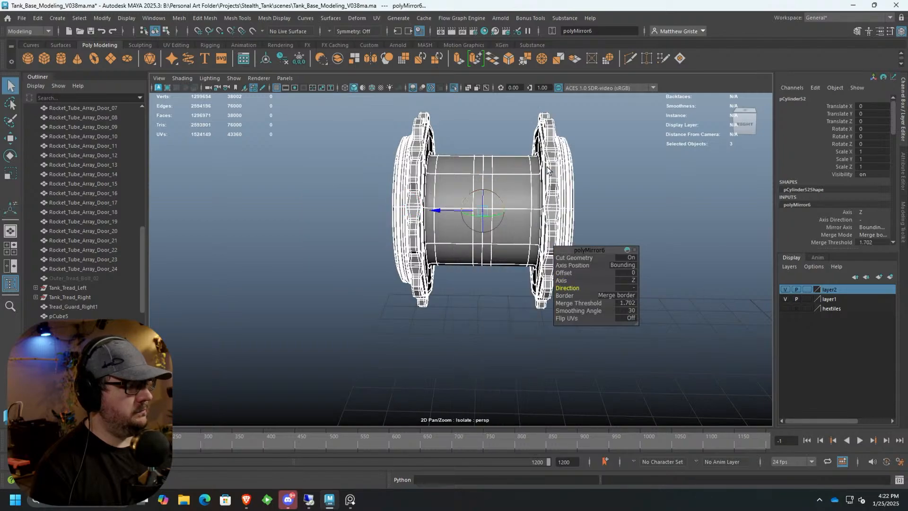
click(474, 309)
Delete the mirrored wheel's construction history.
alt+drag(474, 308, 573, 299)
click(380, 250)
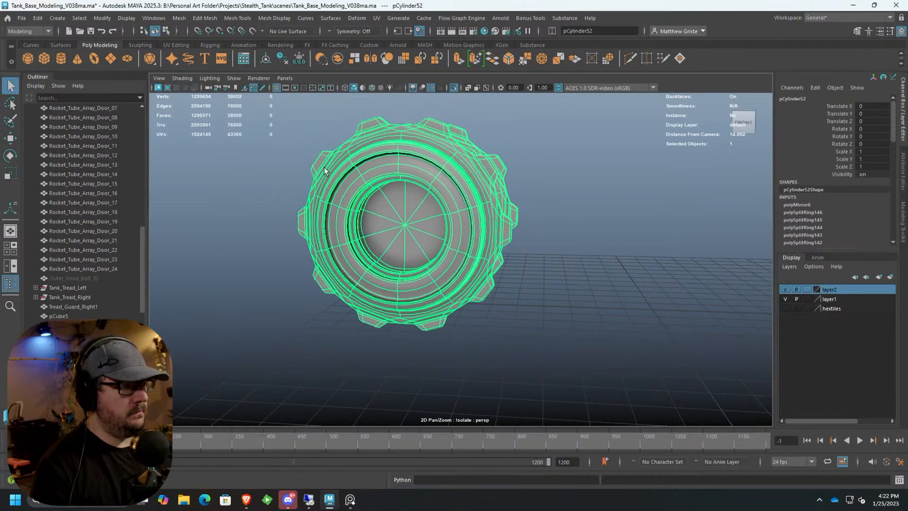
click(285, 59)
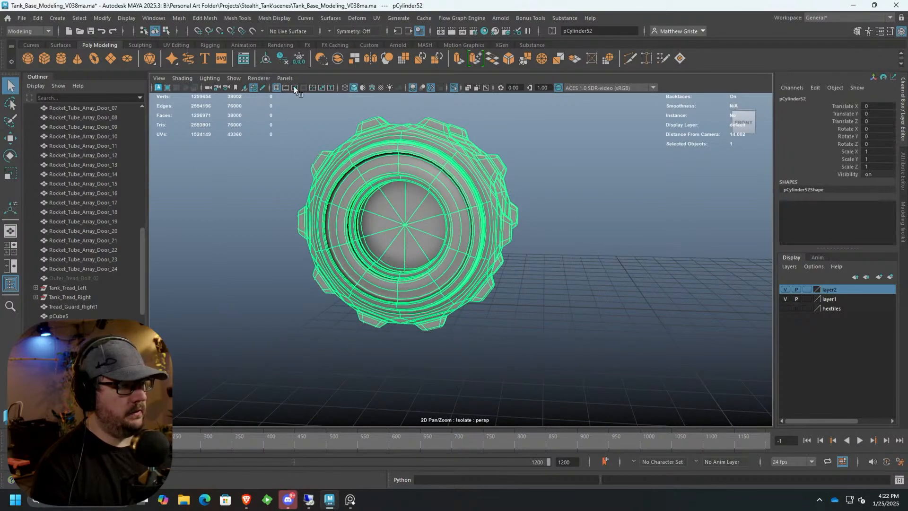
Turn off isolation and examine the new drive wheel and the low-poly front wheel from the tank's side.
click(233, 78)
mouse_move(327, 96)
click(376, 98)
scroll(315, 278, down, 3)
click(315, 278)
alt+drag(315, 278, 605, 278)
alt+middle_drag(605, 277, 549, 297)
click(612, 275)
alt+right_drag(612, 275, 288, 260)
alt+drag(288, 260, 275, 255)
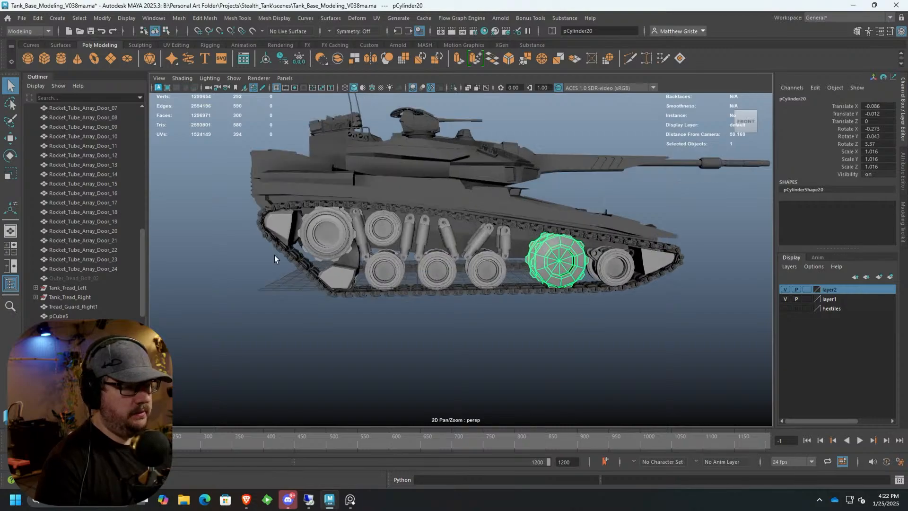
scroll(275, 254, up, 2)
click(279, 243)
key(ctrl+d)
key(w)
key(ctrl+z)
key(ctrl+z)
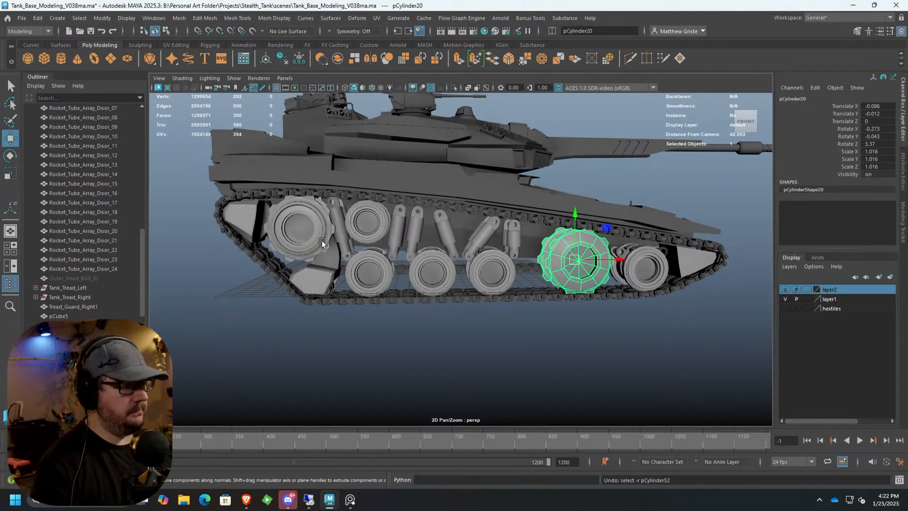
Isolate the new toothed drive wheel and display its unsmoothed mesh for face editing.
click(322, 243)
key(ctrl+1)
scroll(301, 236, up, 4)
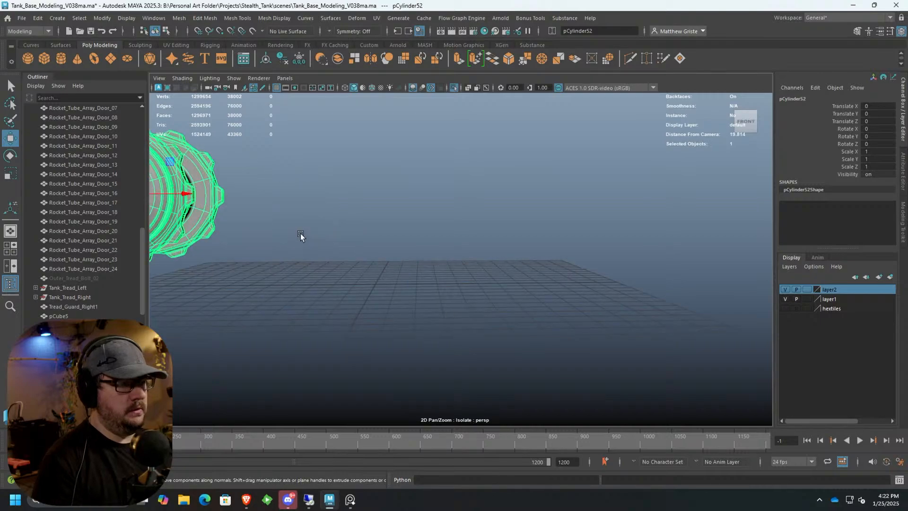
key(f)
scroll(371, 263, up, 5)
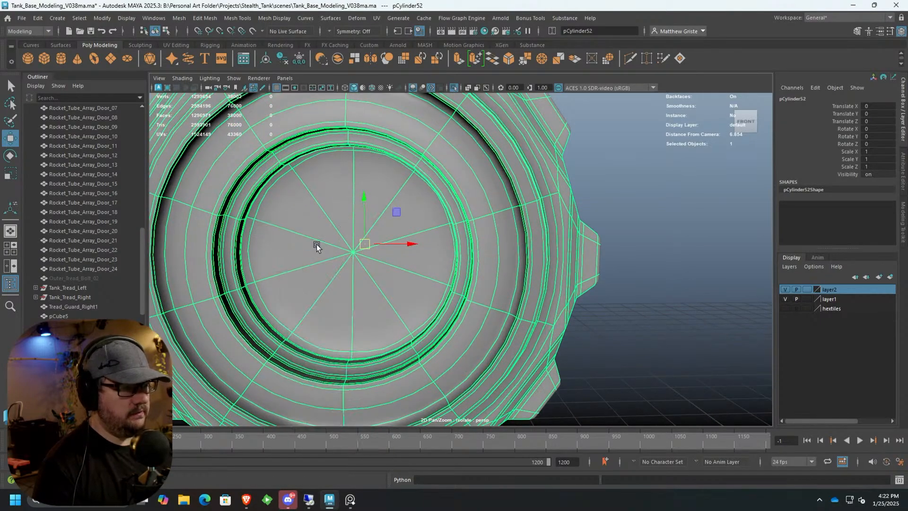
key(F11)
key(1)
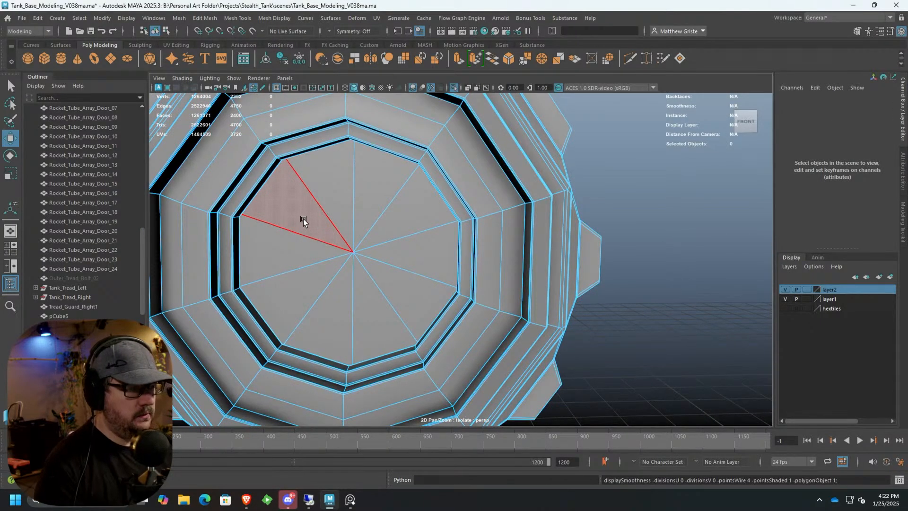
Extrude the triangular faces at the hub centre on both sides of the wheel and delete the extruded caps.
click(303, 219)
mouse_move(294, 243)
shift+mouse_down()
mouse_move(390, 314)
mouse_move(338, 180)
shift+mouse_up()
mouse_move(374, 227)
alt+mouse_down()
mouse_move(517, 240)
mouse_move(372, 237)
alt+mouse_up()
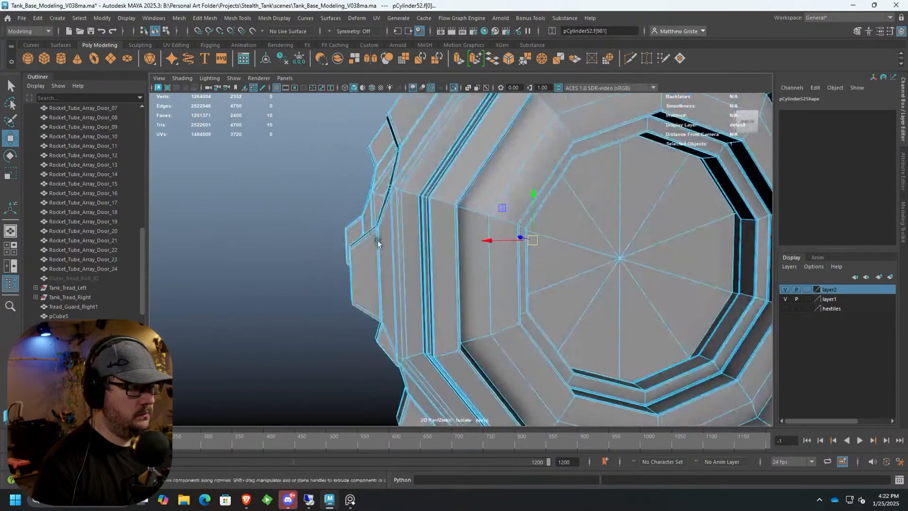
mouse_move(565, 215)
shift+mouse_down()
mouse_move(684, 267)
mouse_move(598, 175)
shift+mouse_up()
click(459, 59)
alt+drag(550, 201, 492, 204)
click(510, 164)
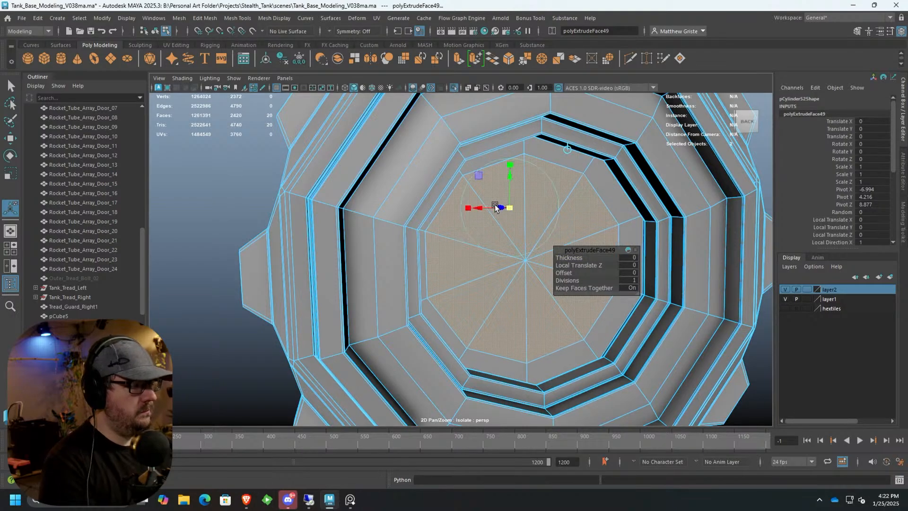
key(Delete)
Fill the open hub holes on both sides with even quad topology using Quad Fill Hole, and return to object mode.
alt+drag(506, 279, 497, 278)
right_drag(494, 218, 452, 218)
click(483, 314)
double_click(591, 59)
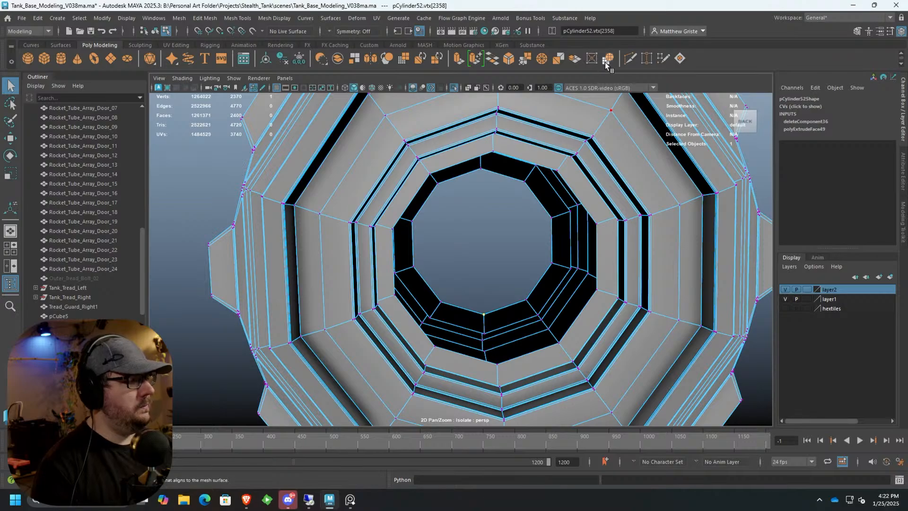
click(691, 282)
right_drag(508, 218, 463, 220)
click(502, 370)
scroll(552, 369, up, 5)
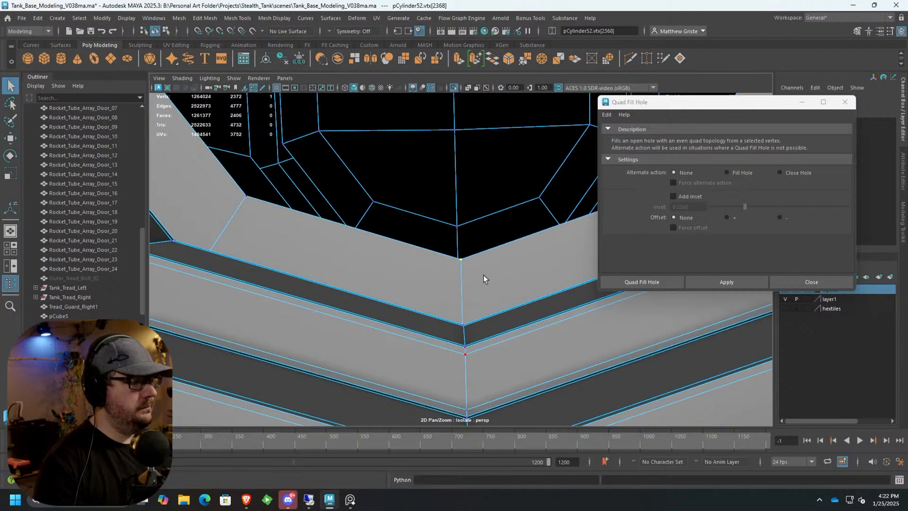
key(g)
scroll(484, 273, down, 10)
right_drag(486, 218, 524, 214)
click(804, 282)
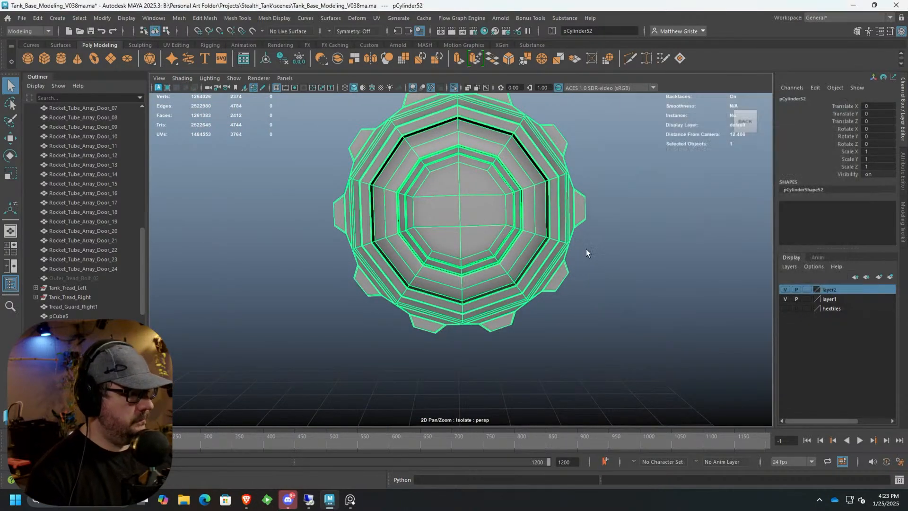
Display the drive wheel with smooth preview and turn off isolation to show the whole tank.
key(3)
click(579, 340)
alt+drag(579, 339, 625, 287)
click(234, 78)
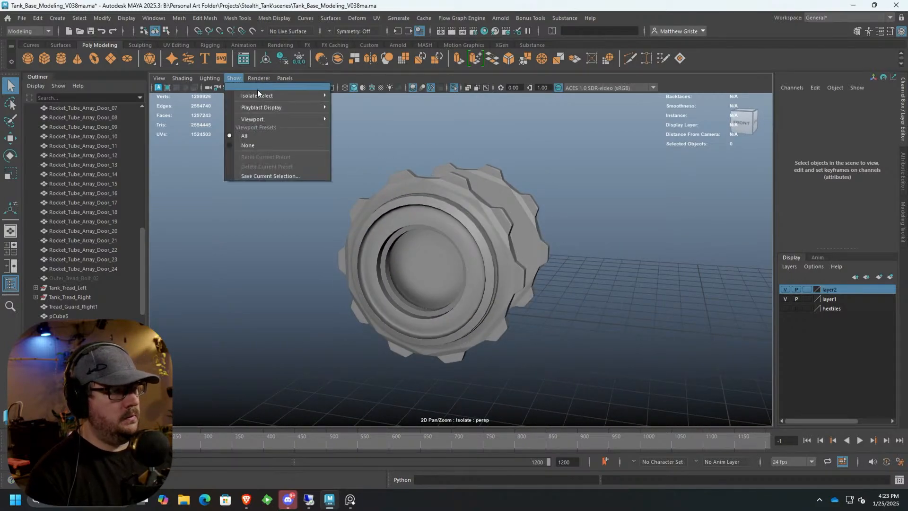
mouse_move(257, 90)
click(333, 98)
alt+drag(394, 183, 451, 193)
Duplicate the finished drive wheel in the front view and move the copy over the low-poly front wheel.
click(465, 240)
scroll(471, 253, down, 4)
alt+middle_drag(479, 264, 393, 260)
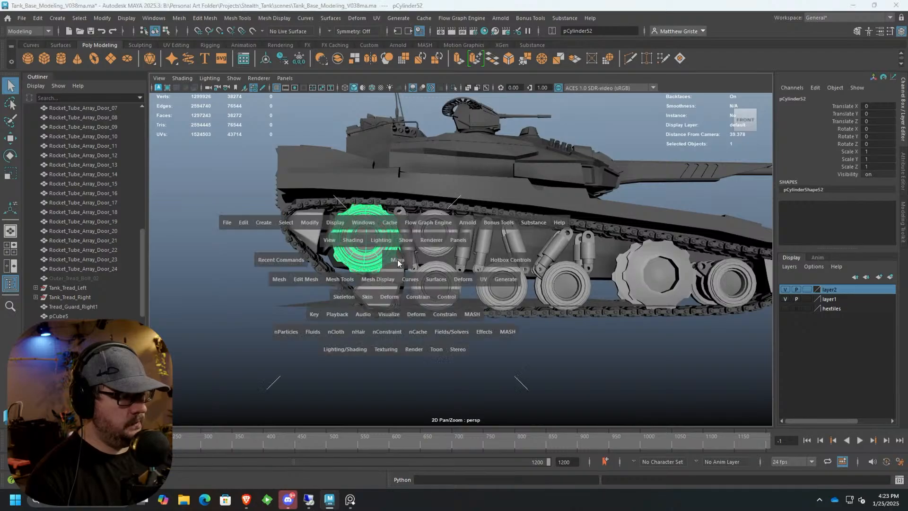
key(space)
key(space)
scroll(463, 338, down, 4)
alt+middle_drag(594, 330, 400, 273)
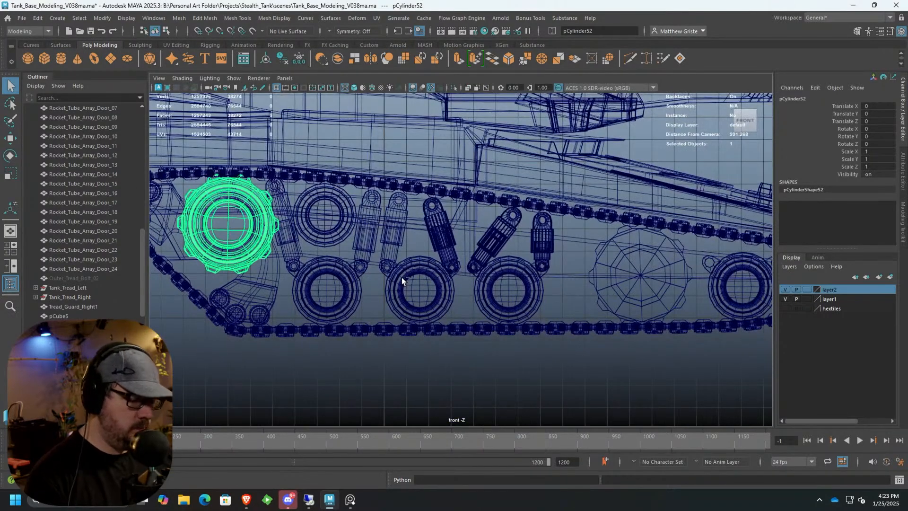
key(ctrl+d)
key(w)
drag(234, 230, 642, 280)
Match the copy to the low-poly wheel: translate X 18.465 and Y -2.278, scale 1.017, rotate Z 3.986.
scroll(445, 260, up, 5)
alt+middle_drag(642, 280, 347, 232)
drag(346, 232, 366, 242)
key(r)
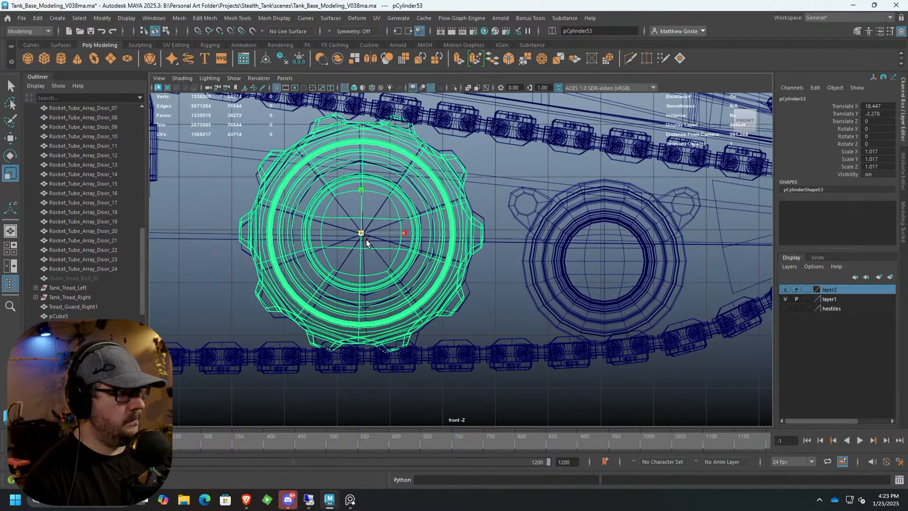
key(e)
drag(393, 202, 397, 197)
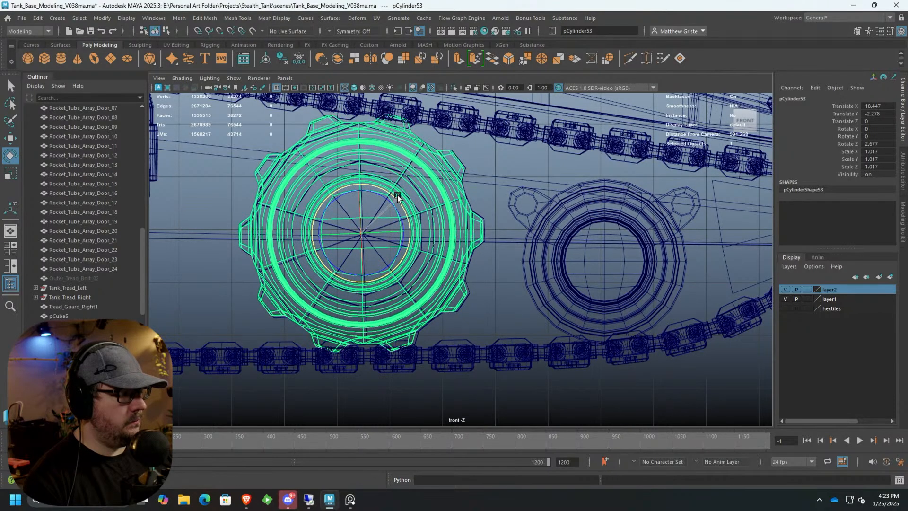
key(w)
drag(404, 235, 402, 235)
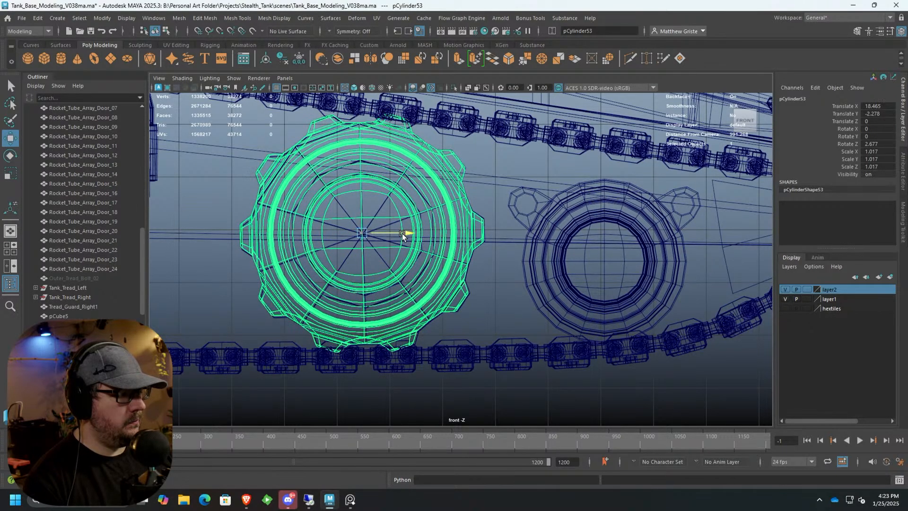
key(e)
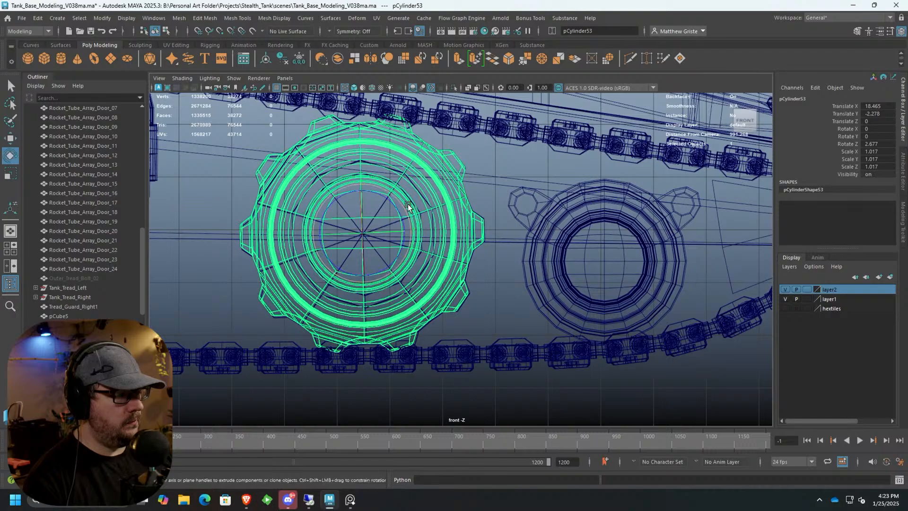
drag(404, 205, 406, 209)
Delete the old low-poly toothed wheel overlapping the new copy in the perspective view.
key(space)
key(space)
scroll(628, 242, up, 8)
alt+middle_drag(628, 241, 563, 216)
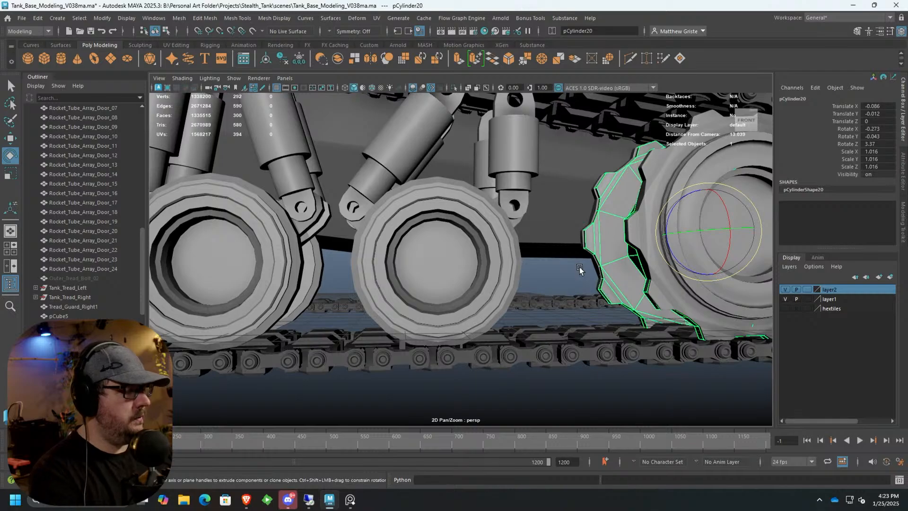
click(572, 268)
alt+drag(572, 269, 654, 247)
Slightly adjust the scale of the new front drive wheel to fit it over the tread.
click(590, 249)
alt+middle_drag(655, 248, 543, 247)
scroll(590, 249, up, 3)
key(r)
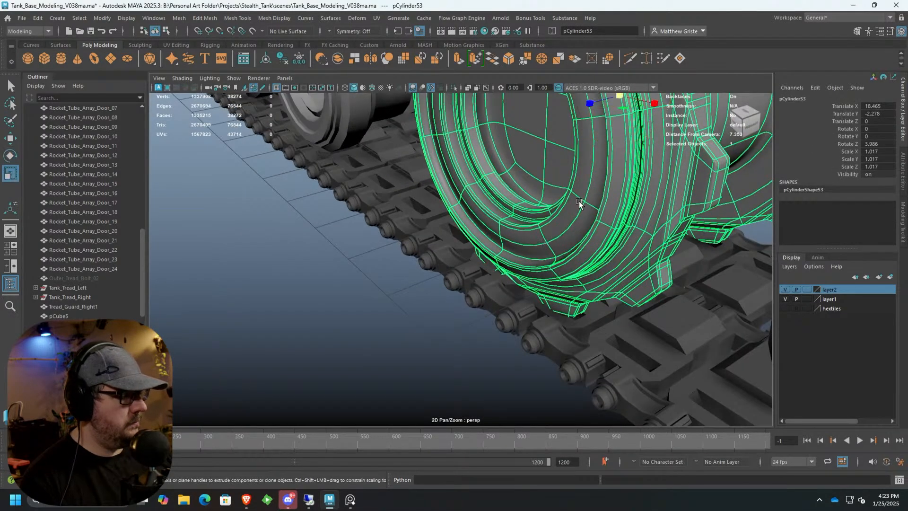
alt+drag(579, 203, 529, 211)
drag(557, 119, 562, 118)
Examine the tank's running gear from the side with both toothed wheels in place.
click(308, 260)
scroll(308, 261, down, 8)
alt+drag(308, 261, 436, 323)
scroll(397, 256, down, 4)
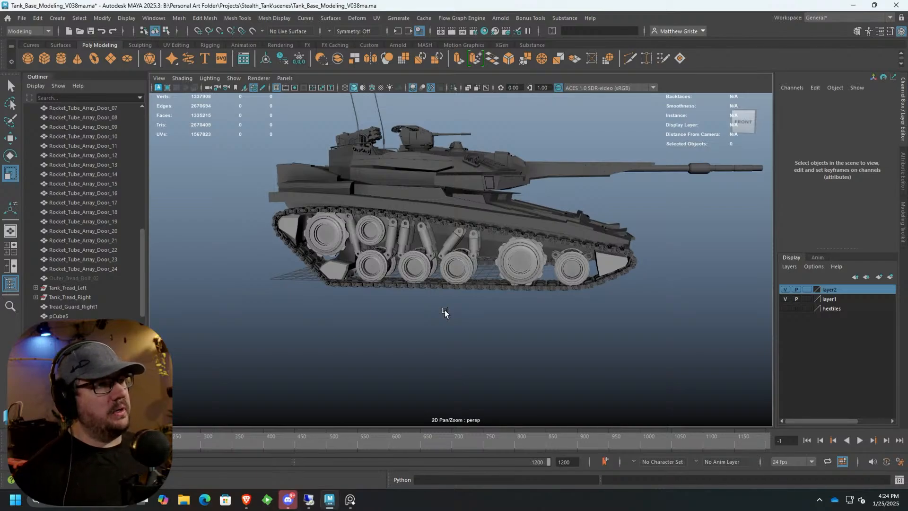
scroll(388, 233, up, 5)
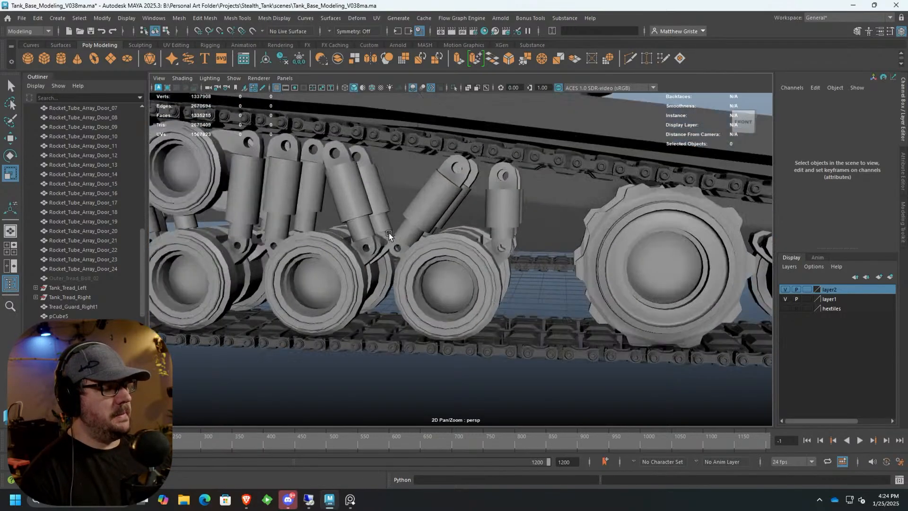
mouse_move(430, 241)
alt+mouse_down()
mouse_move(409, 246)
mouse_move(399, 231)
mouse_move(458, 226)
mouse_move(438, 247)
alt+mouse_up()
scroll(408, 245, down, 3)
scroll(462, 225, down, 5)
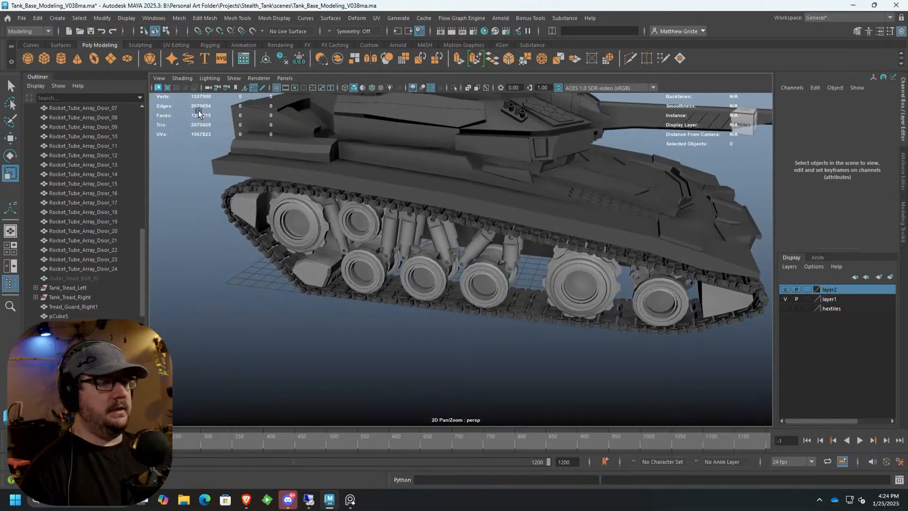
Save the scene as a new version named Tank_Base_Modeling_V039.ma.
click(21, 18)
click(52, 69)
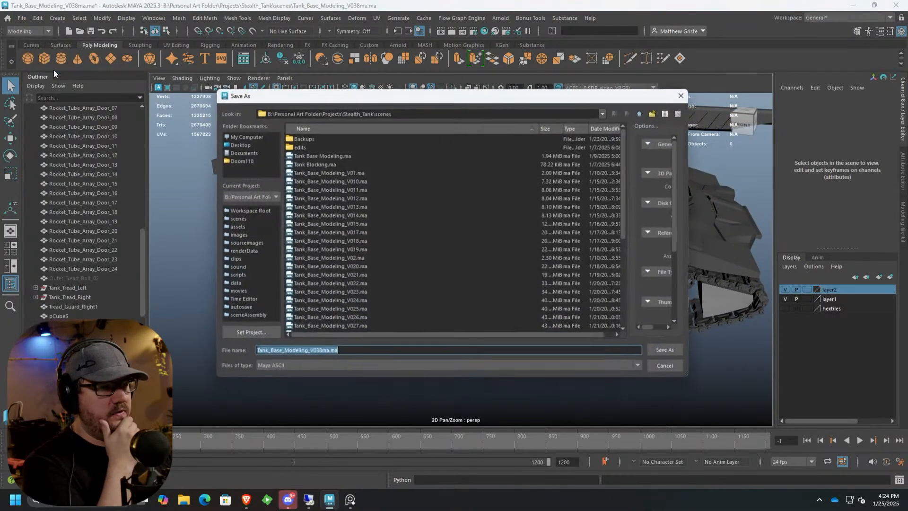
click(327, 352)
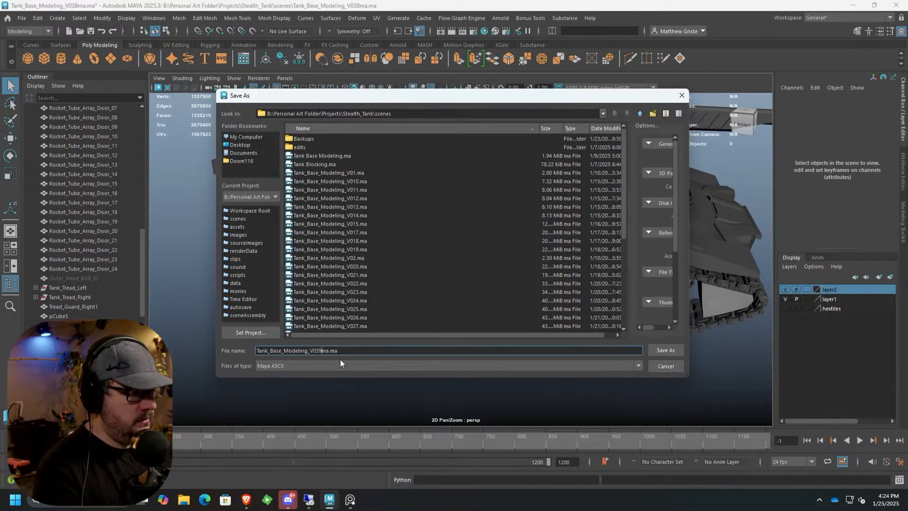
key(Delete)
text(9)
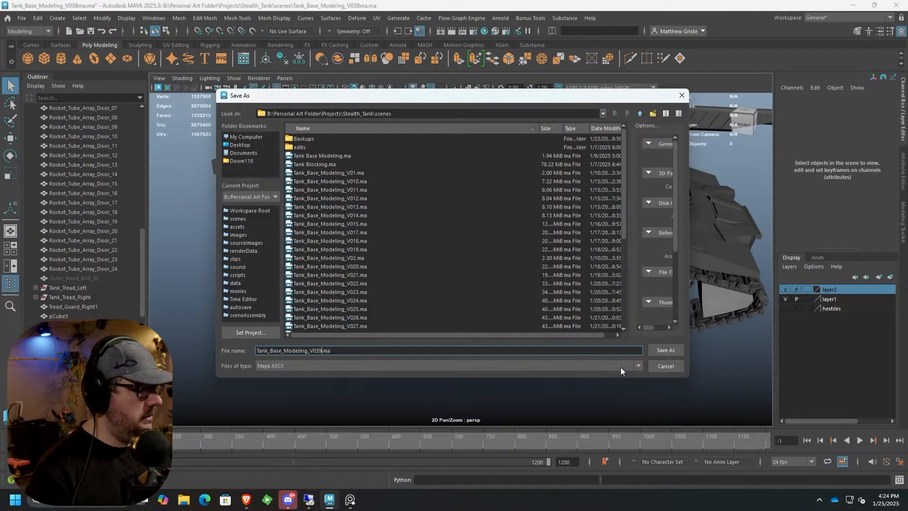
click(660, 350)
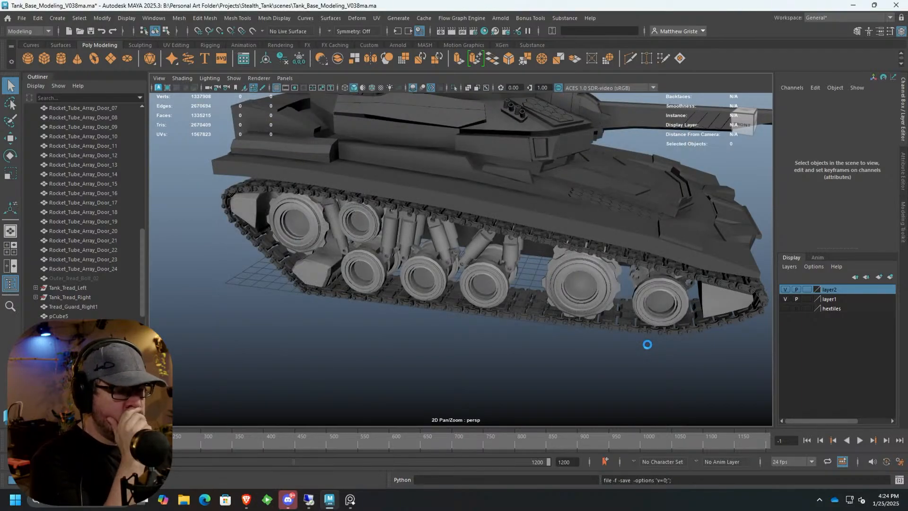
Freeze the transformations of all the tank's objects and save the scene.
scroll(646, 341, down, 8)
drag(646, 339, 290, 116)
click(299, 58)
click(37, 18)
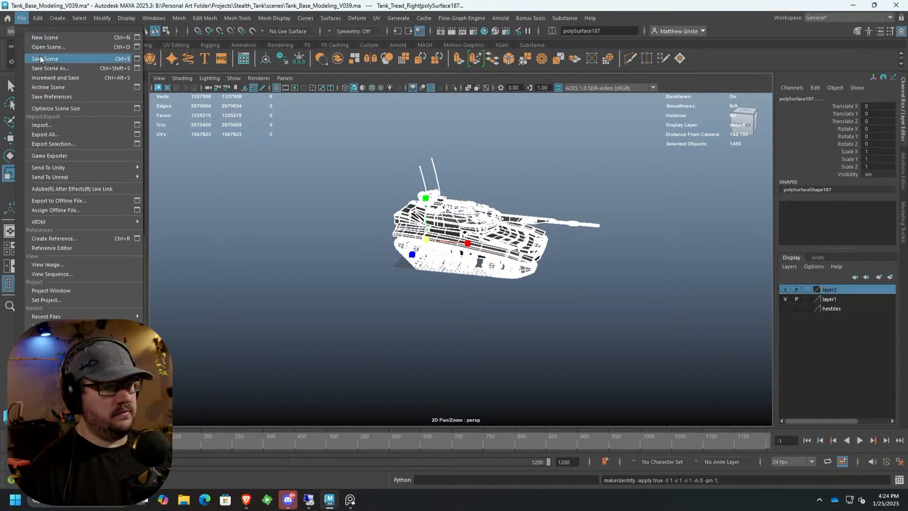
click(40, 55)
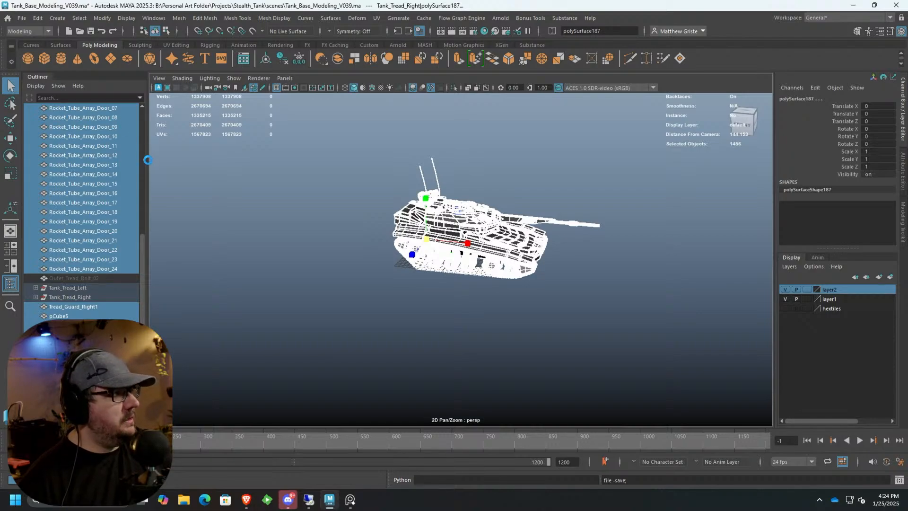
key(r)
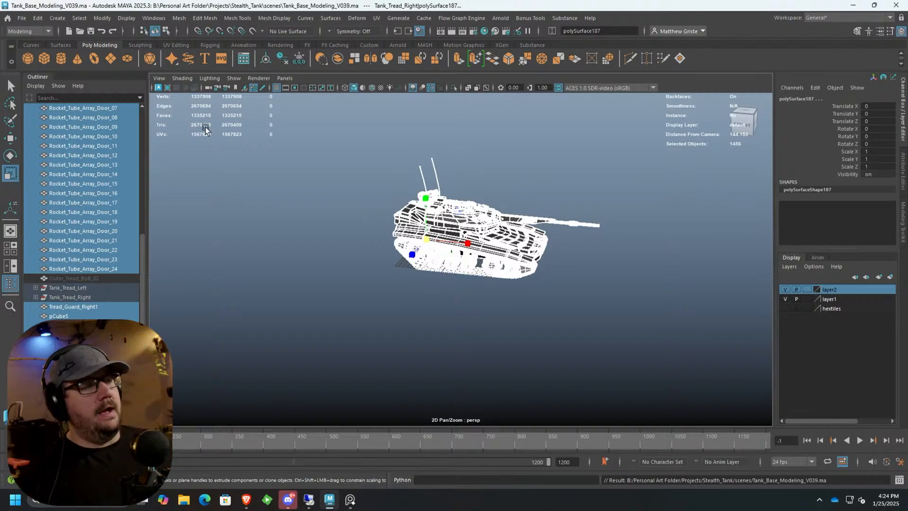
Export the selected tank objects to the Backups folder as an FBX file named 1-25-25_tank.fbx.
click(21, 18)
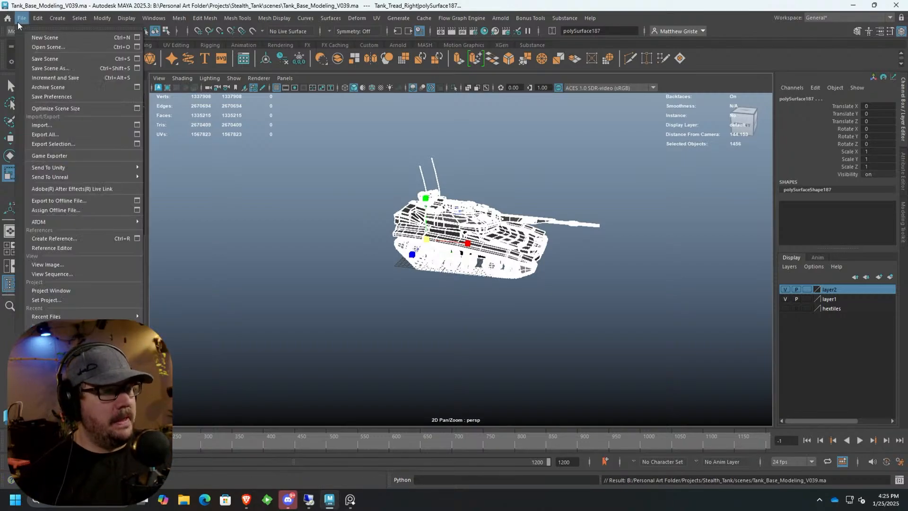
click(29, 141)
double_click(303, 138)
click(317, 249)
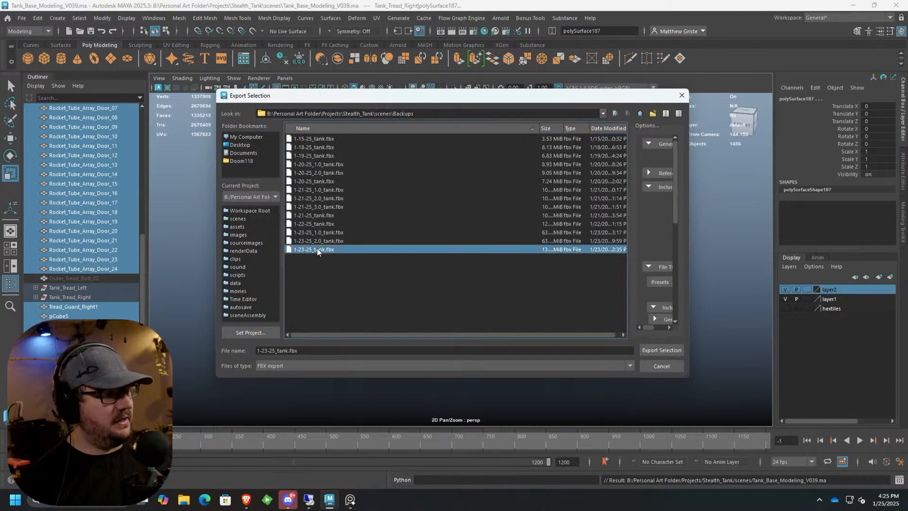
click(268, 350)
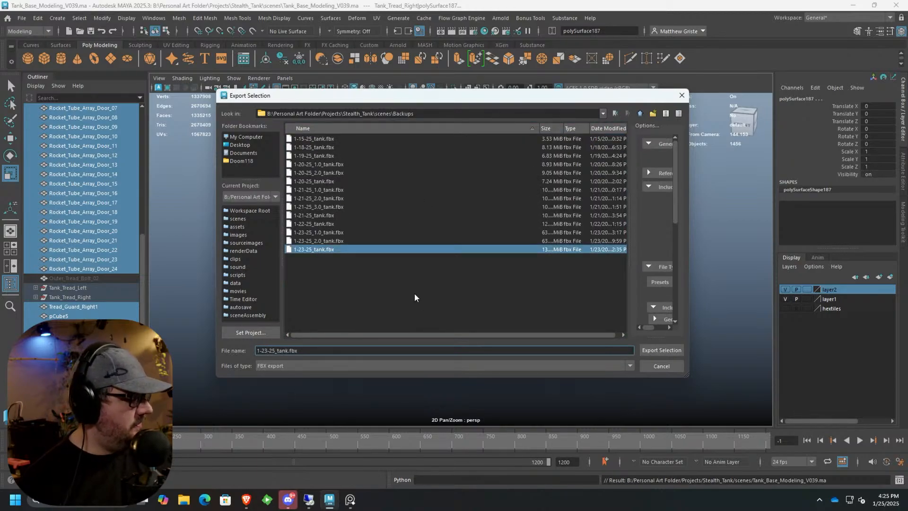
key(BackSpace)
text(5)
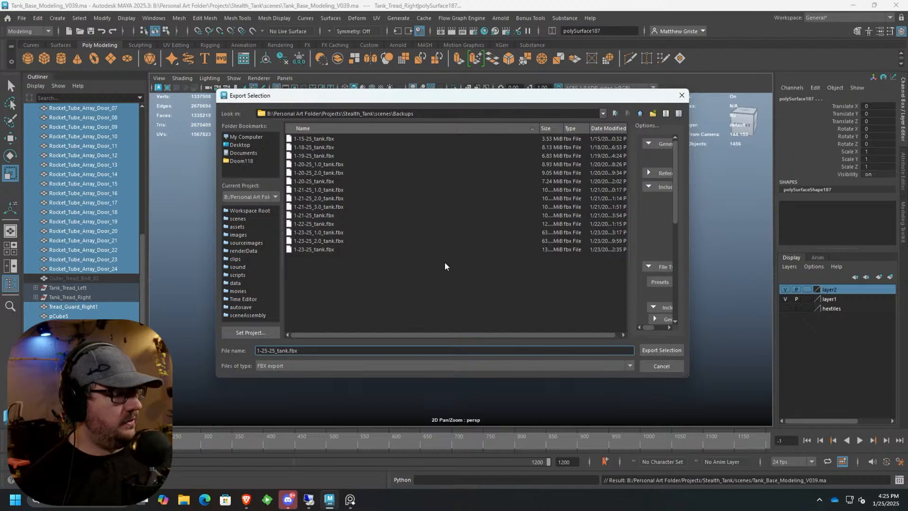
click(649, 351)
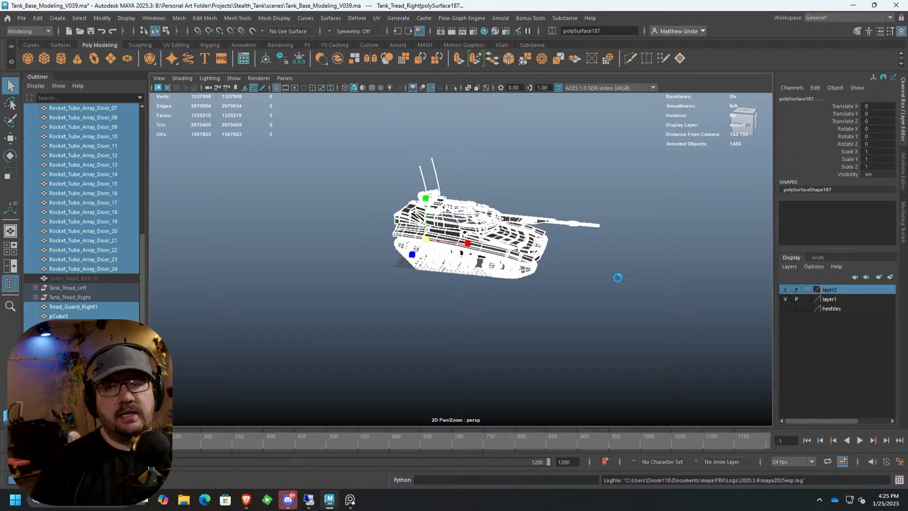
key(r)
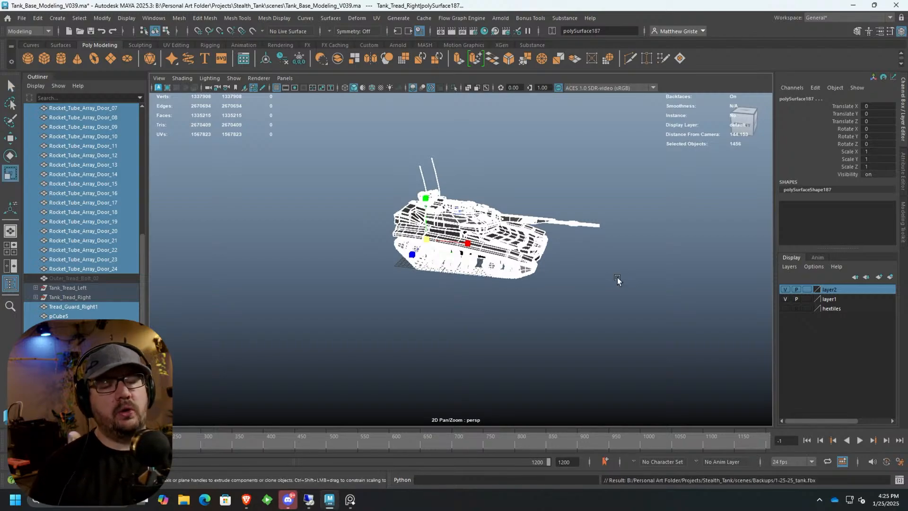